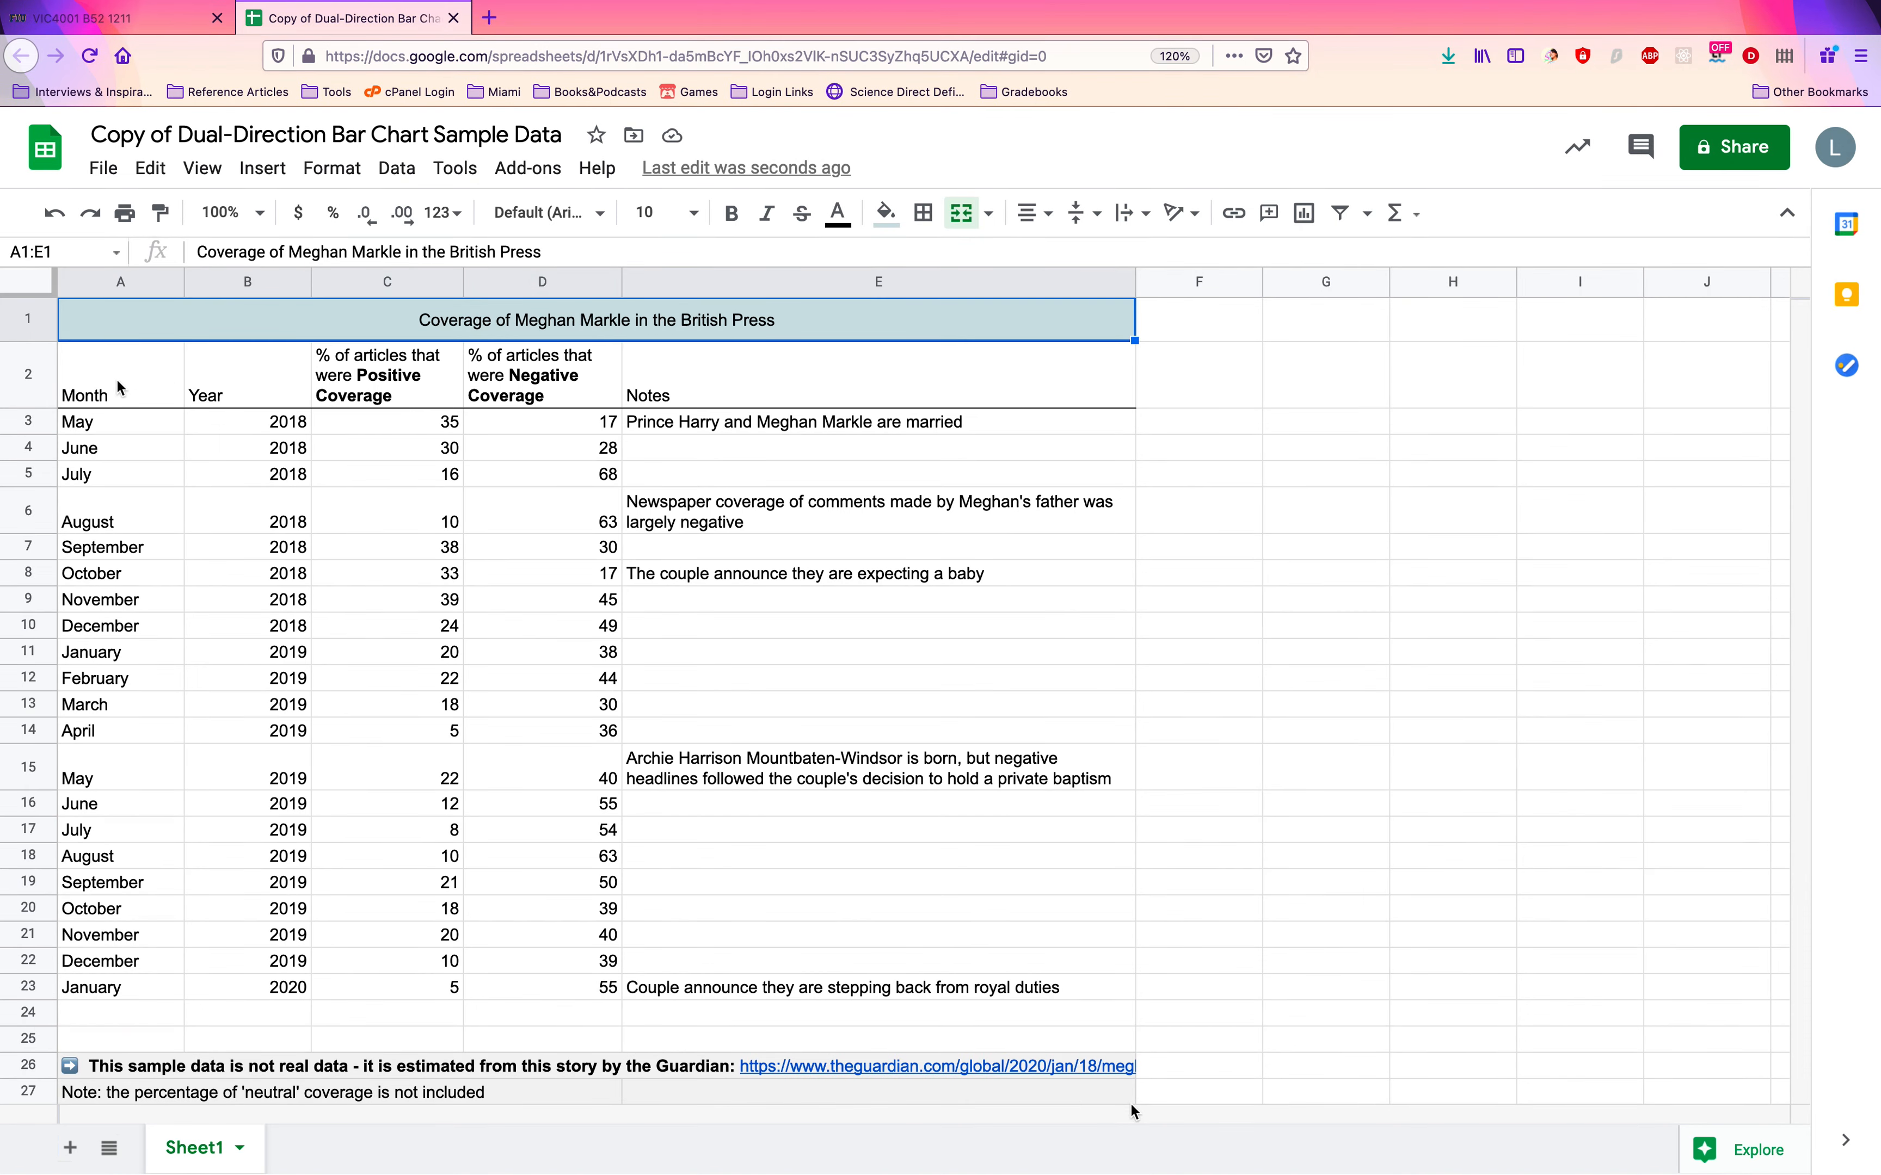
Insert a column chart from the range A2:C23 and remove its Year series
drag(120, 387, 433, 992)
click(239, 168)
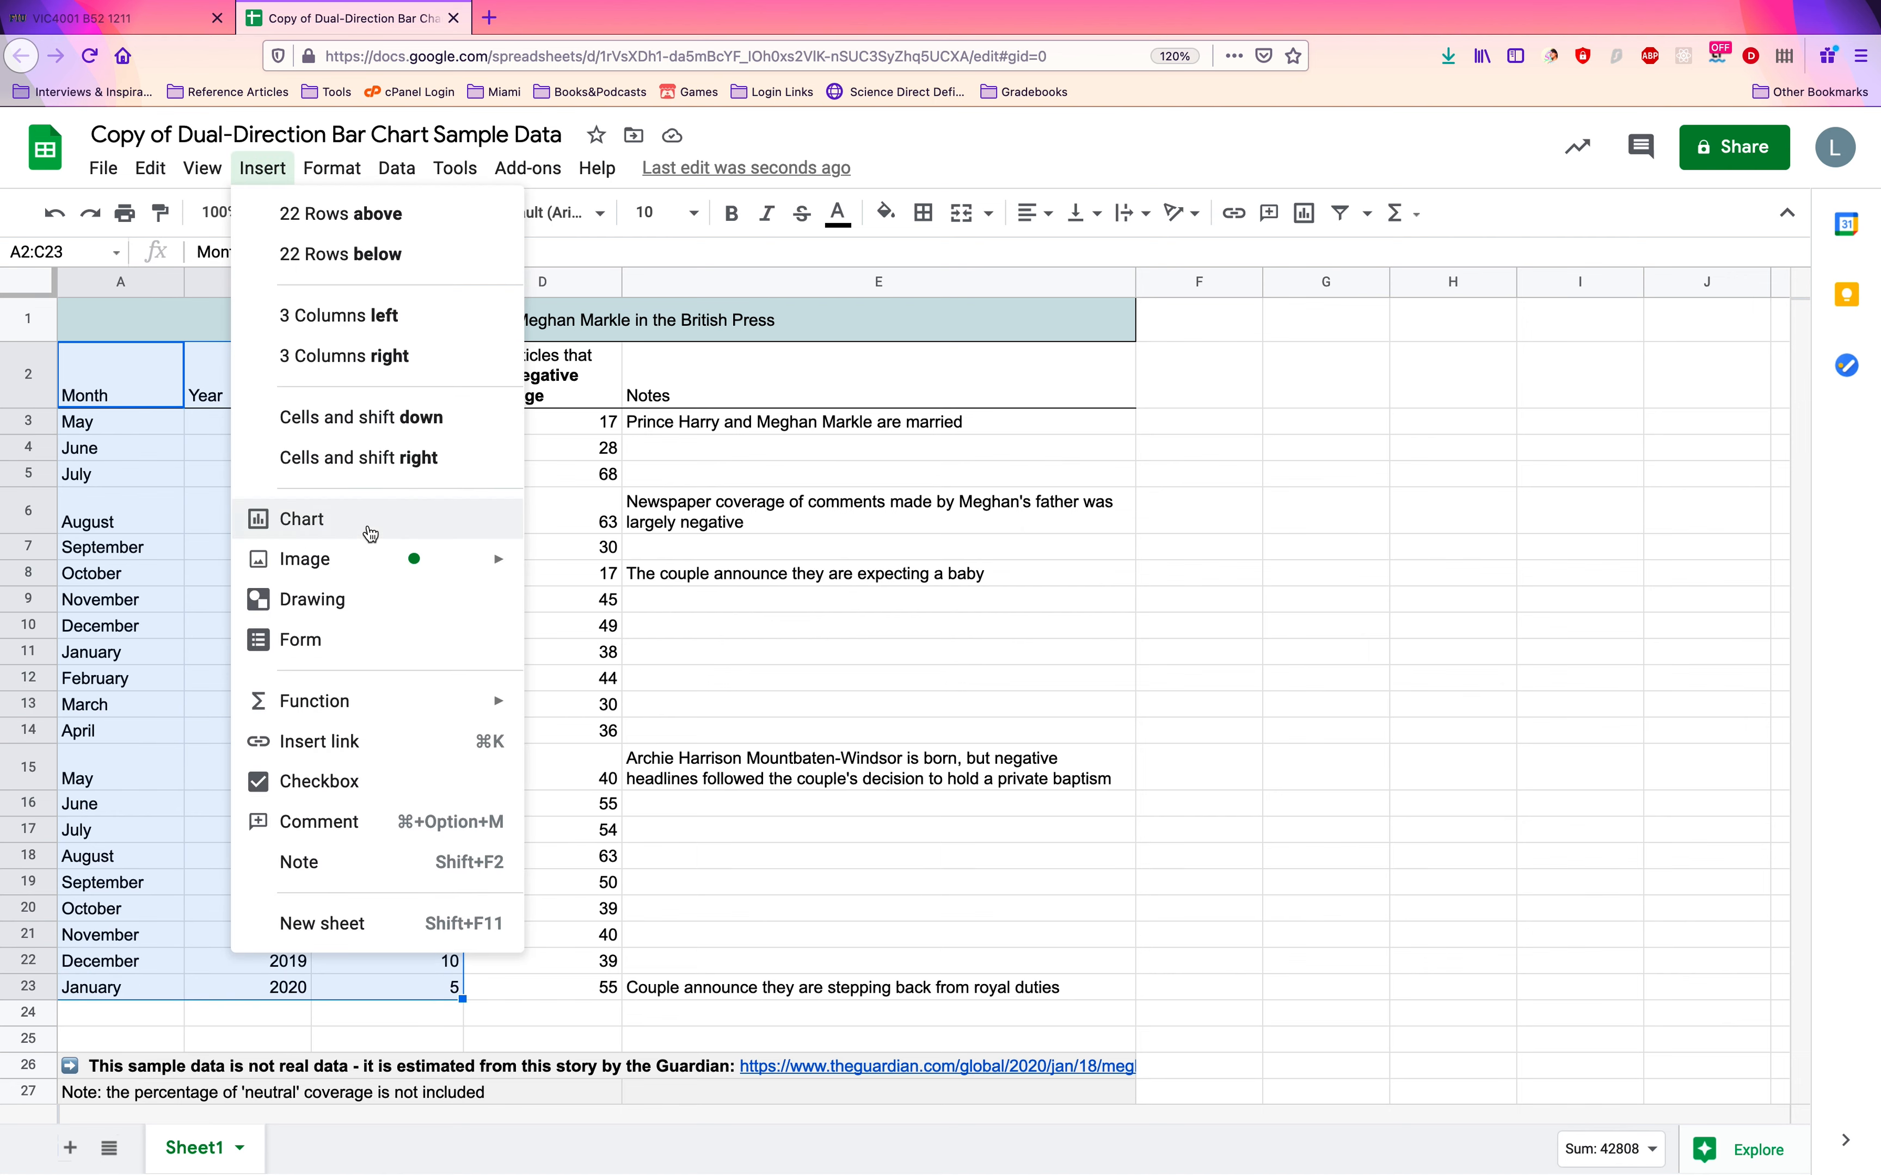
click(369, 537)
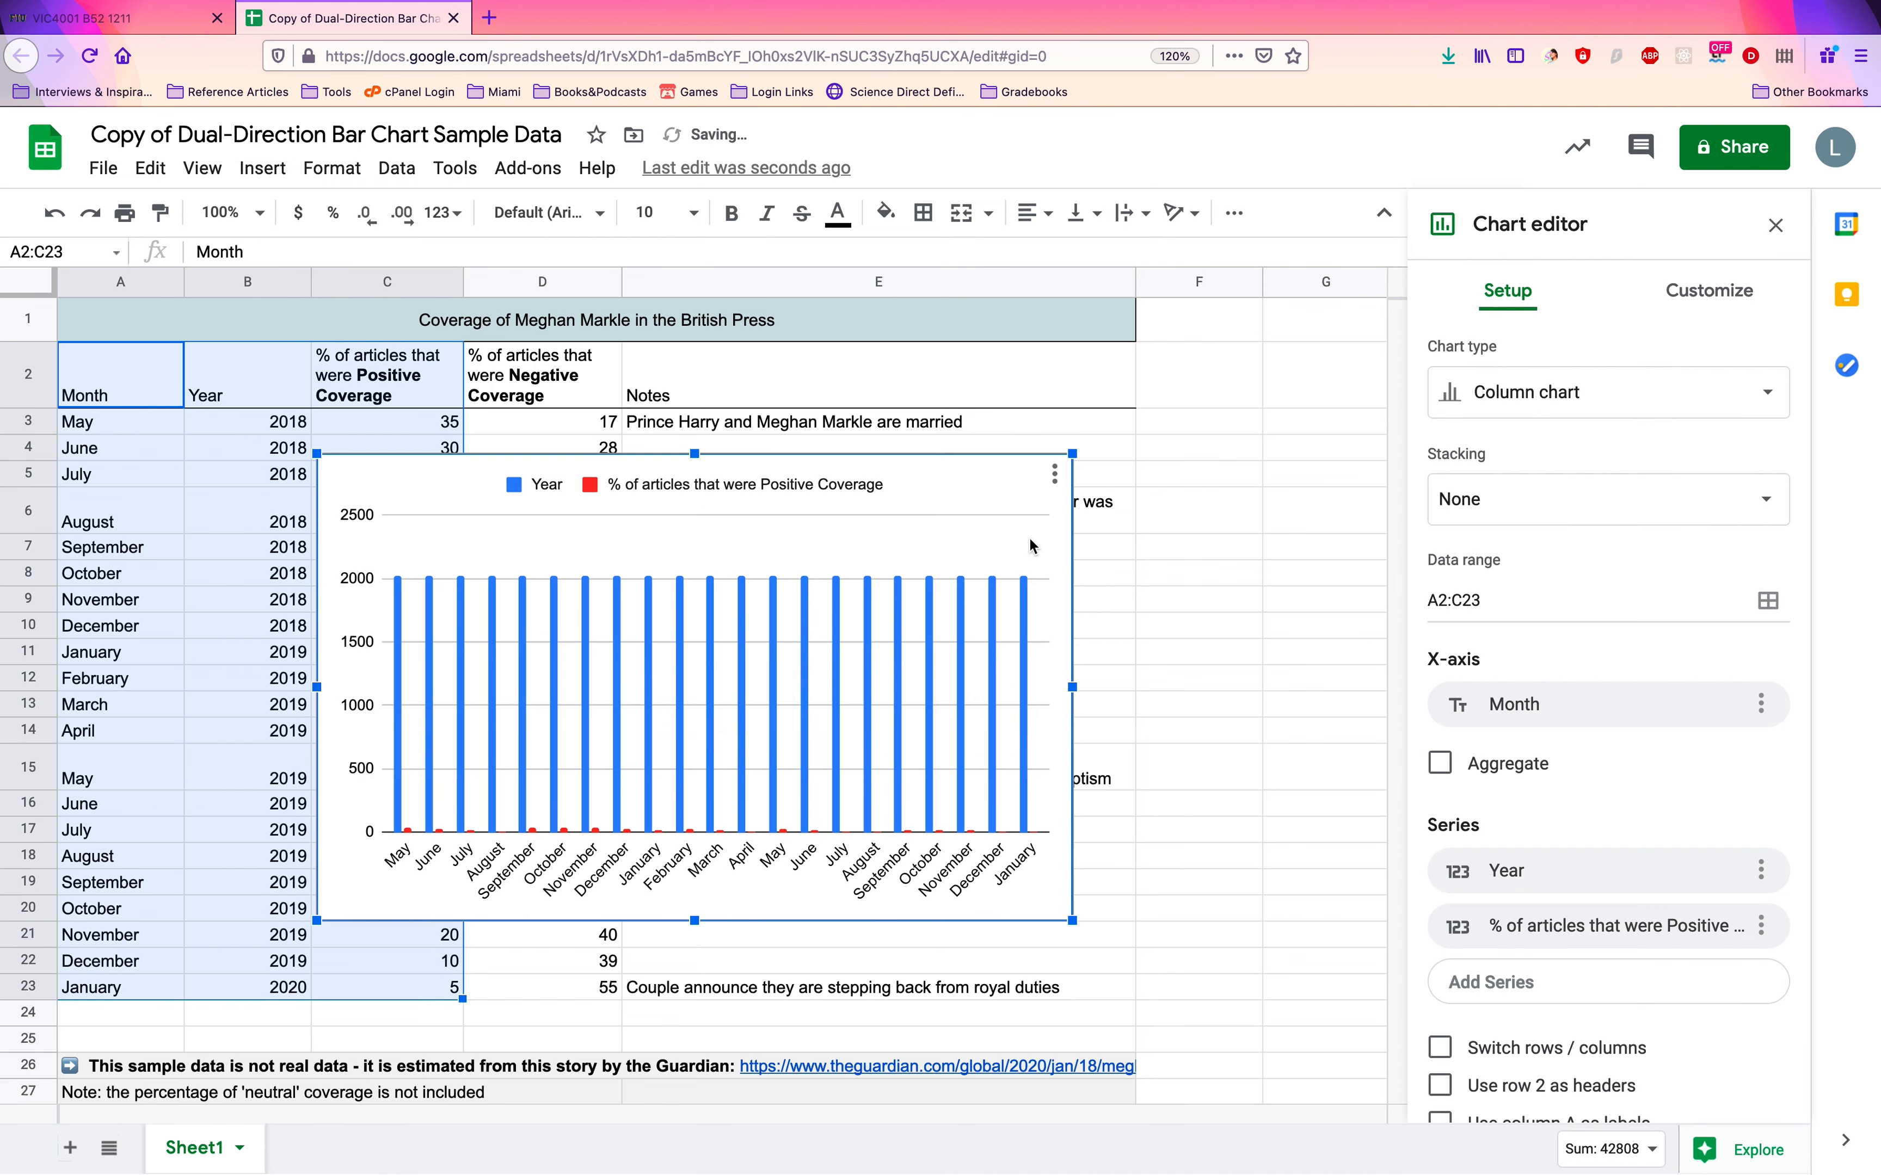
click(1761, 870)
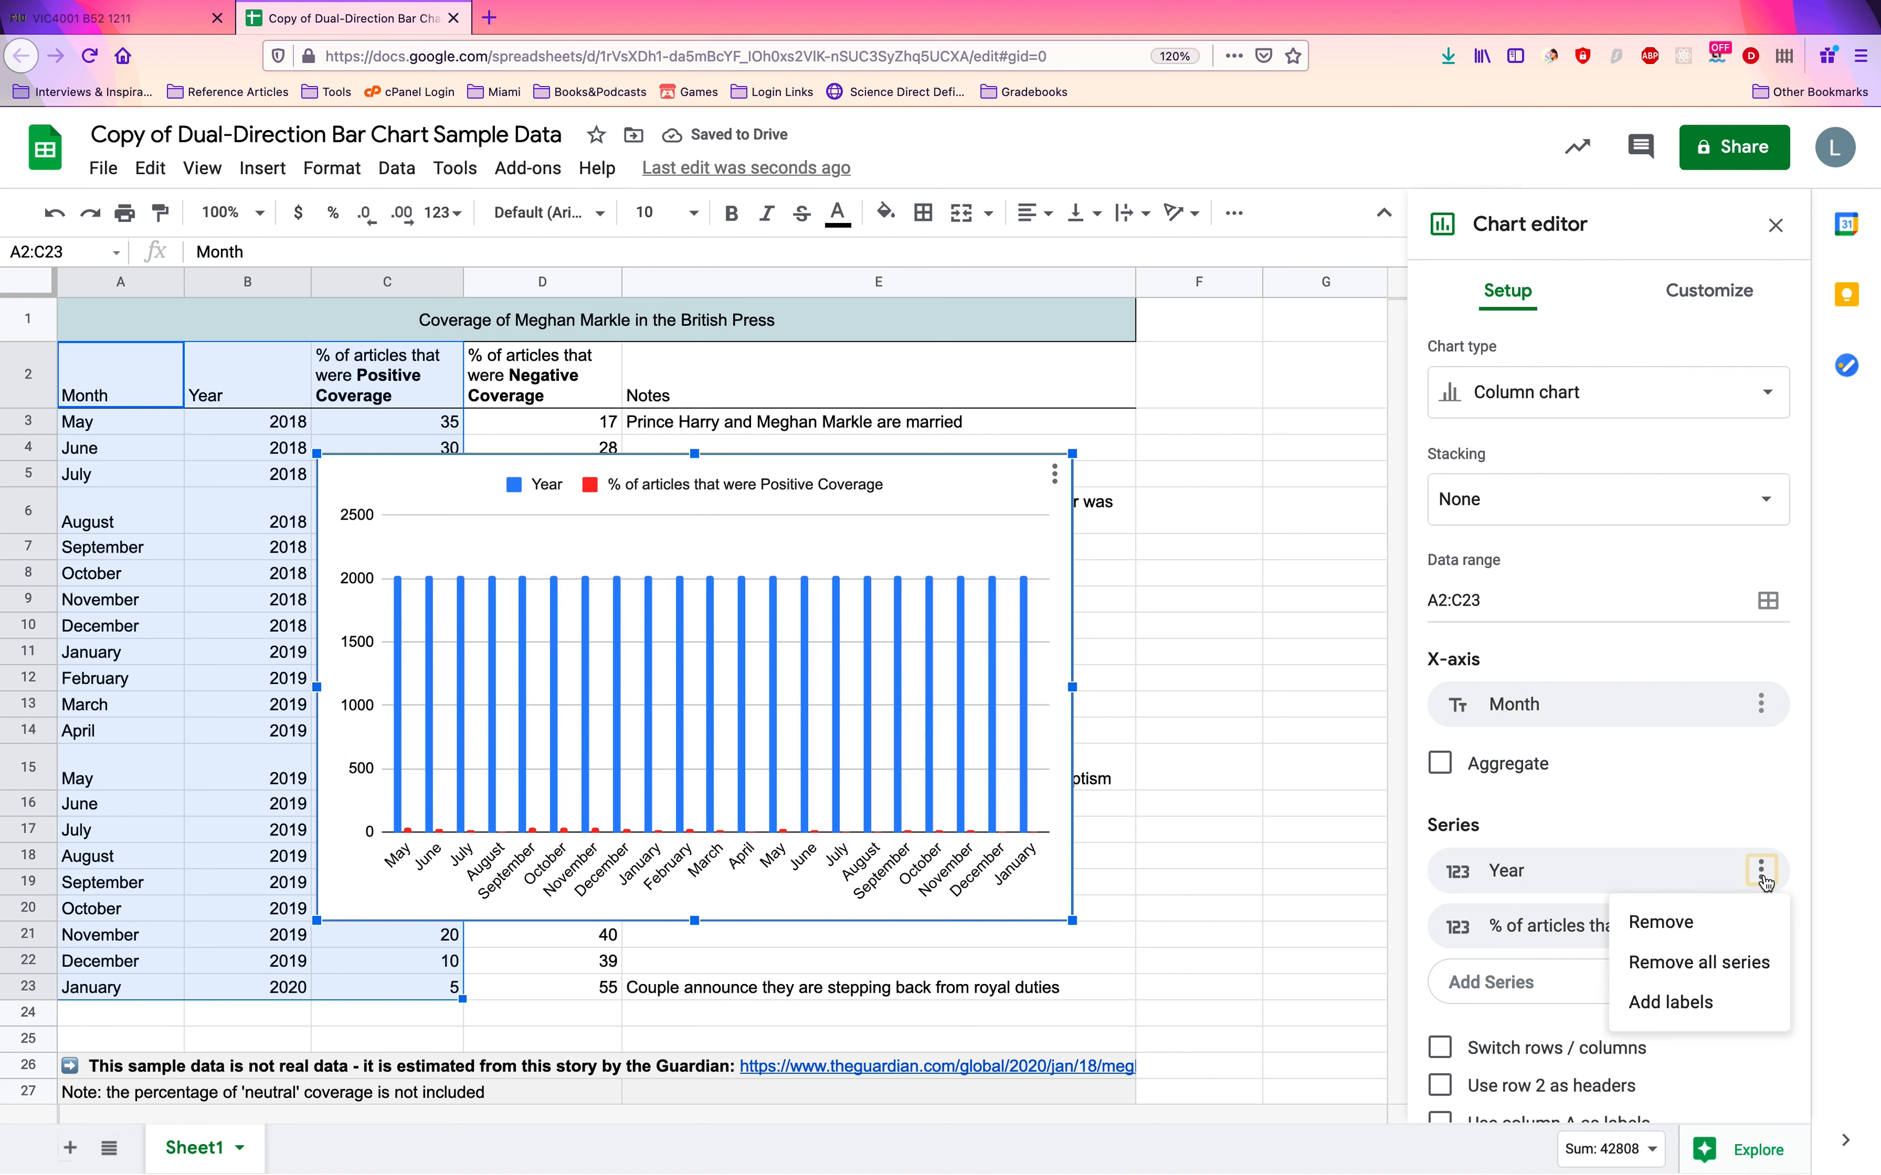
click(1663, 922)
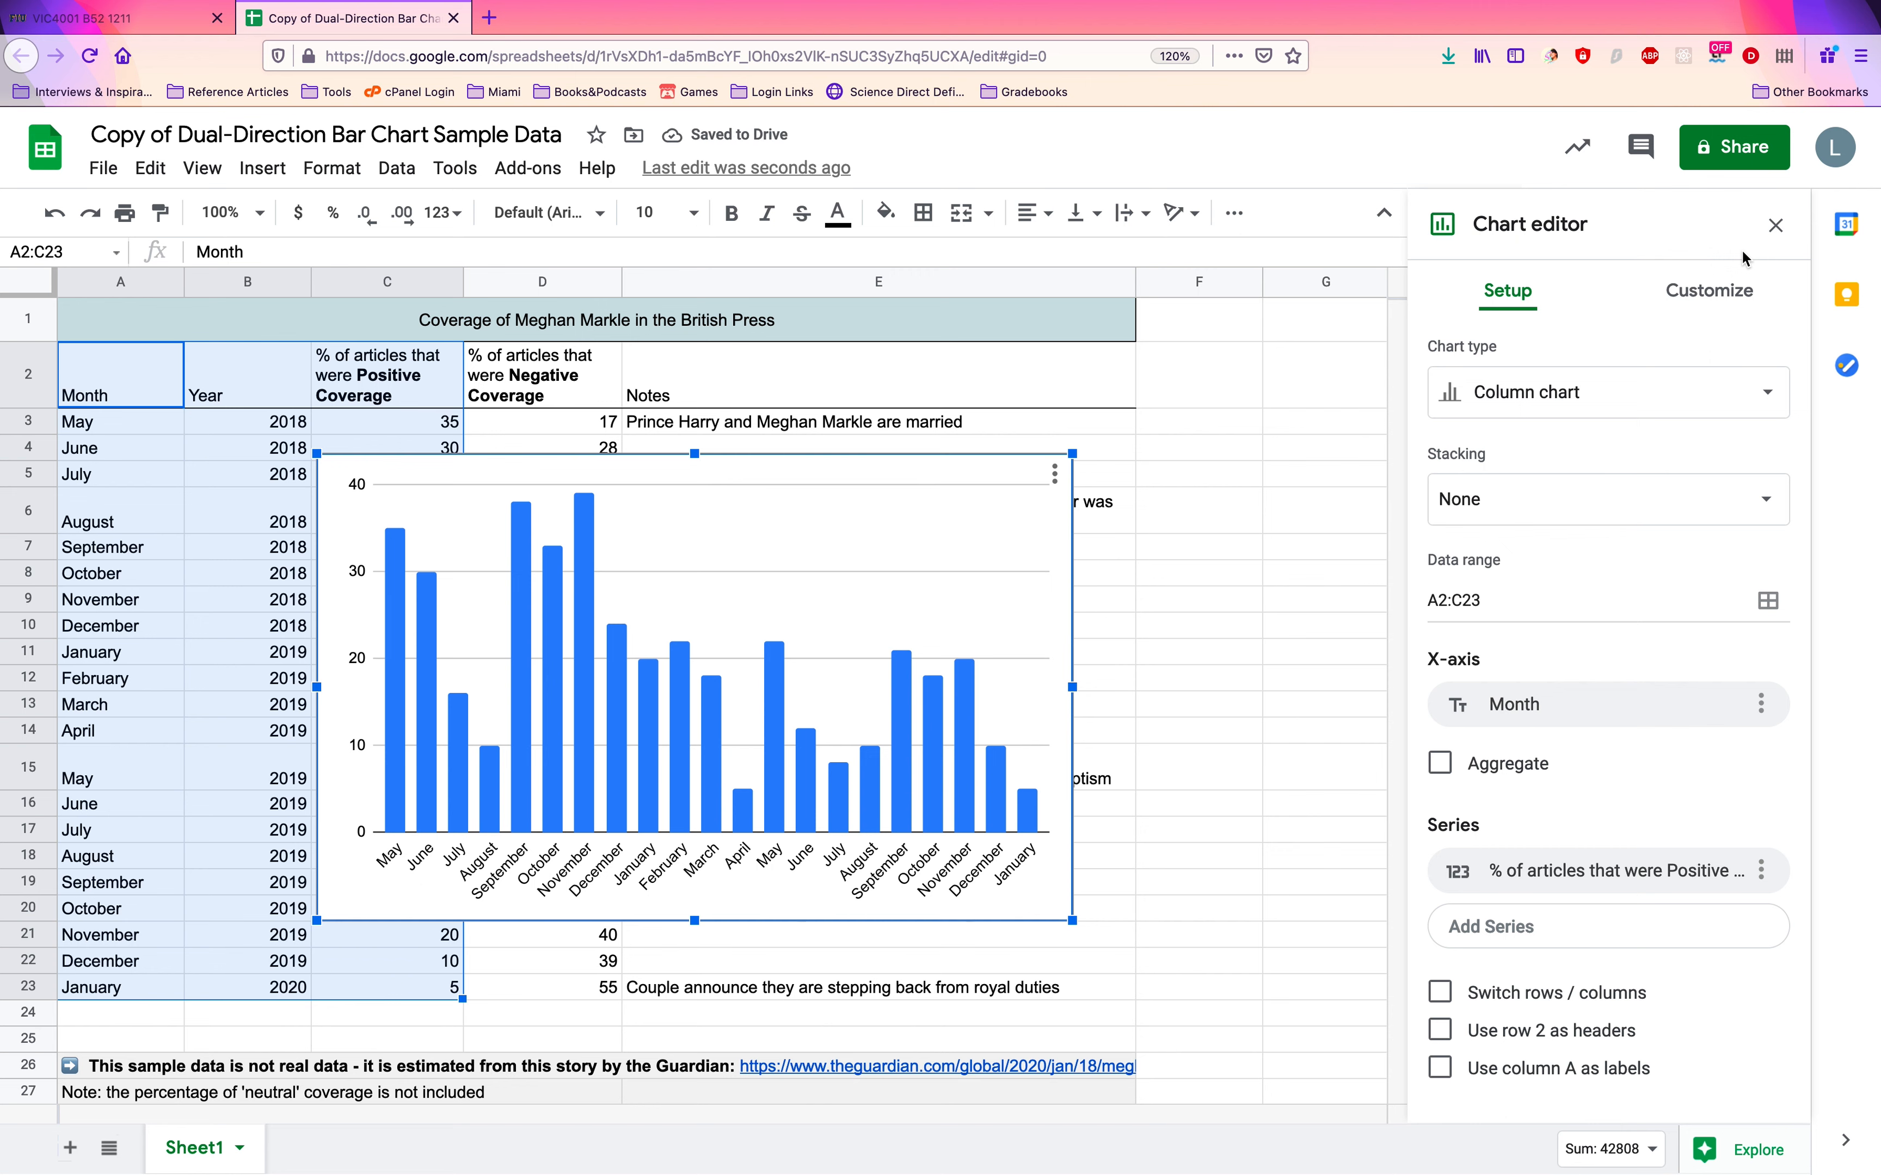
Widen the positive-coverage chart and move it beside the data table, clear of the Notes column
click(1774, 227)
drag(1075, 688, 1650, 713)
drag(1295, 624, 1777, 517)
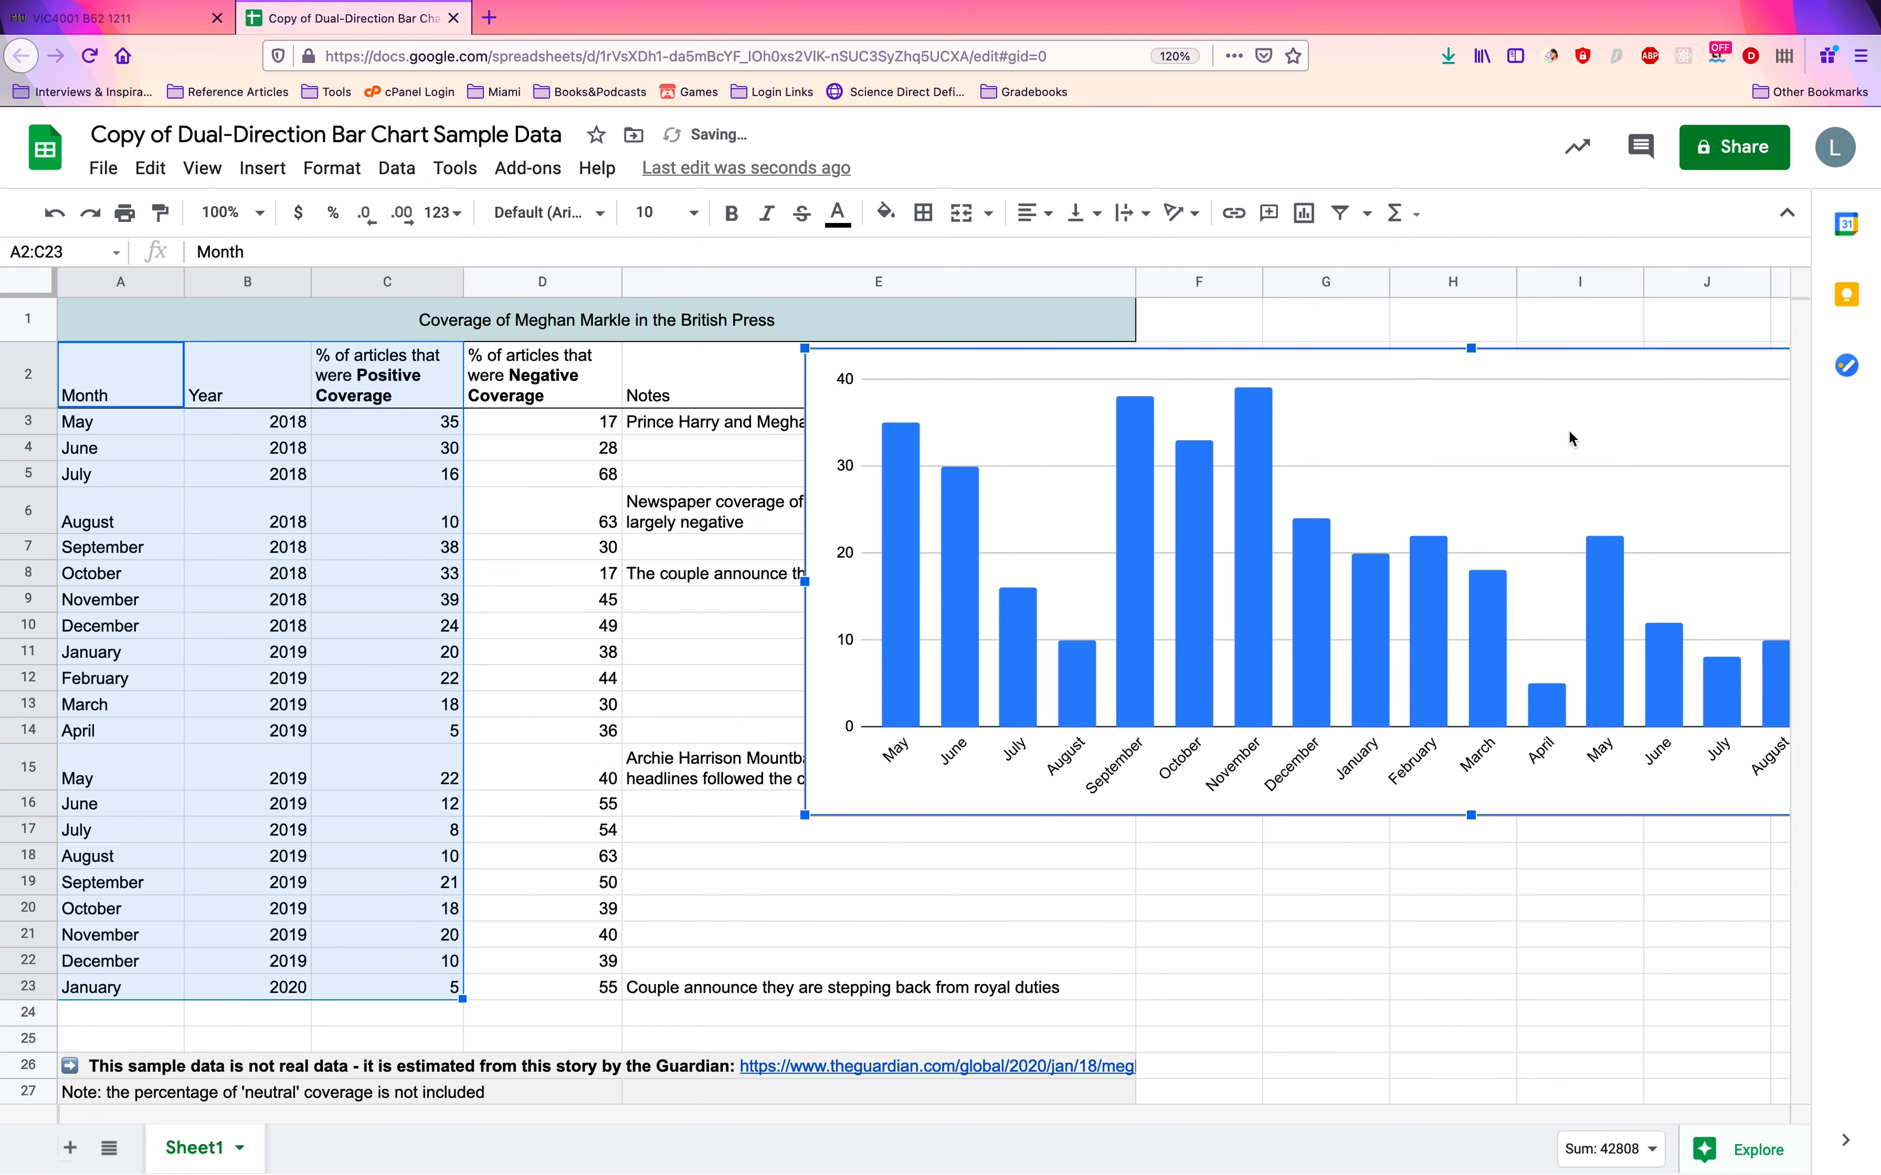
drag(1482, 435, 1873, 410)
click(544, 474)
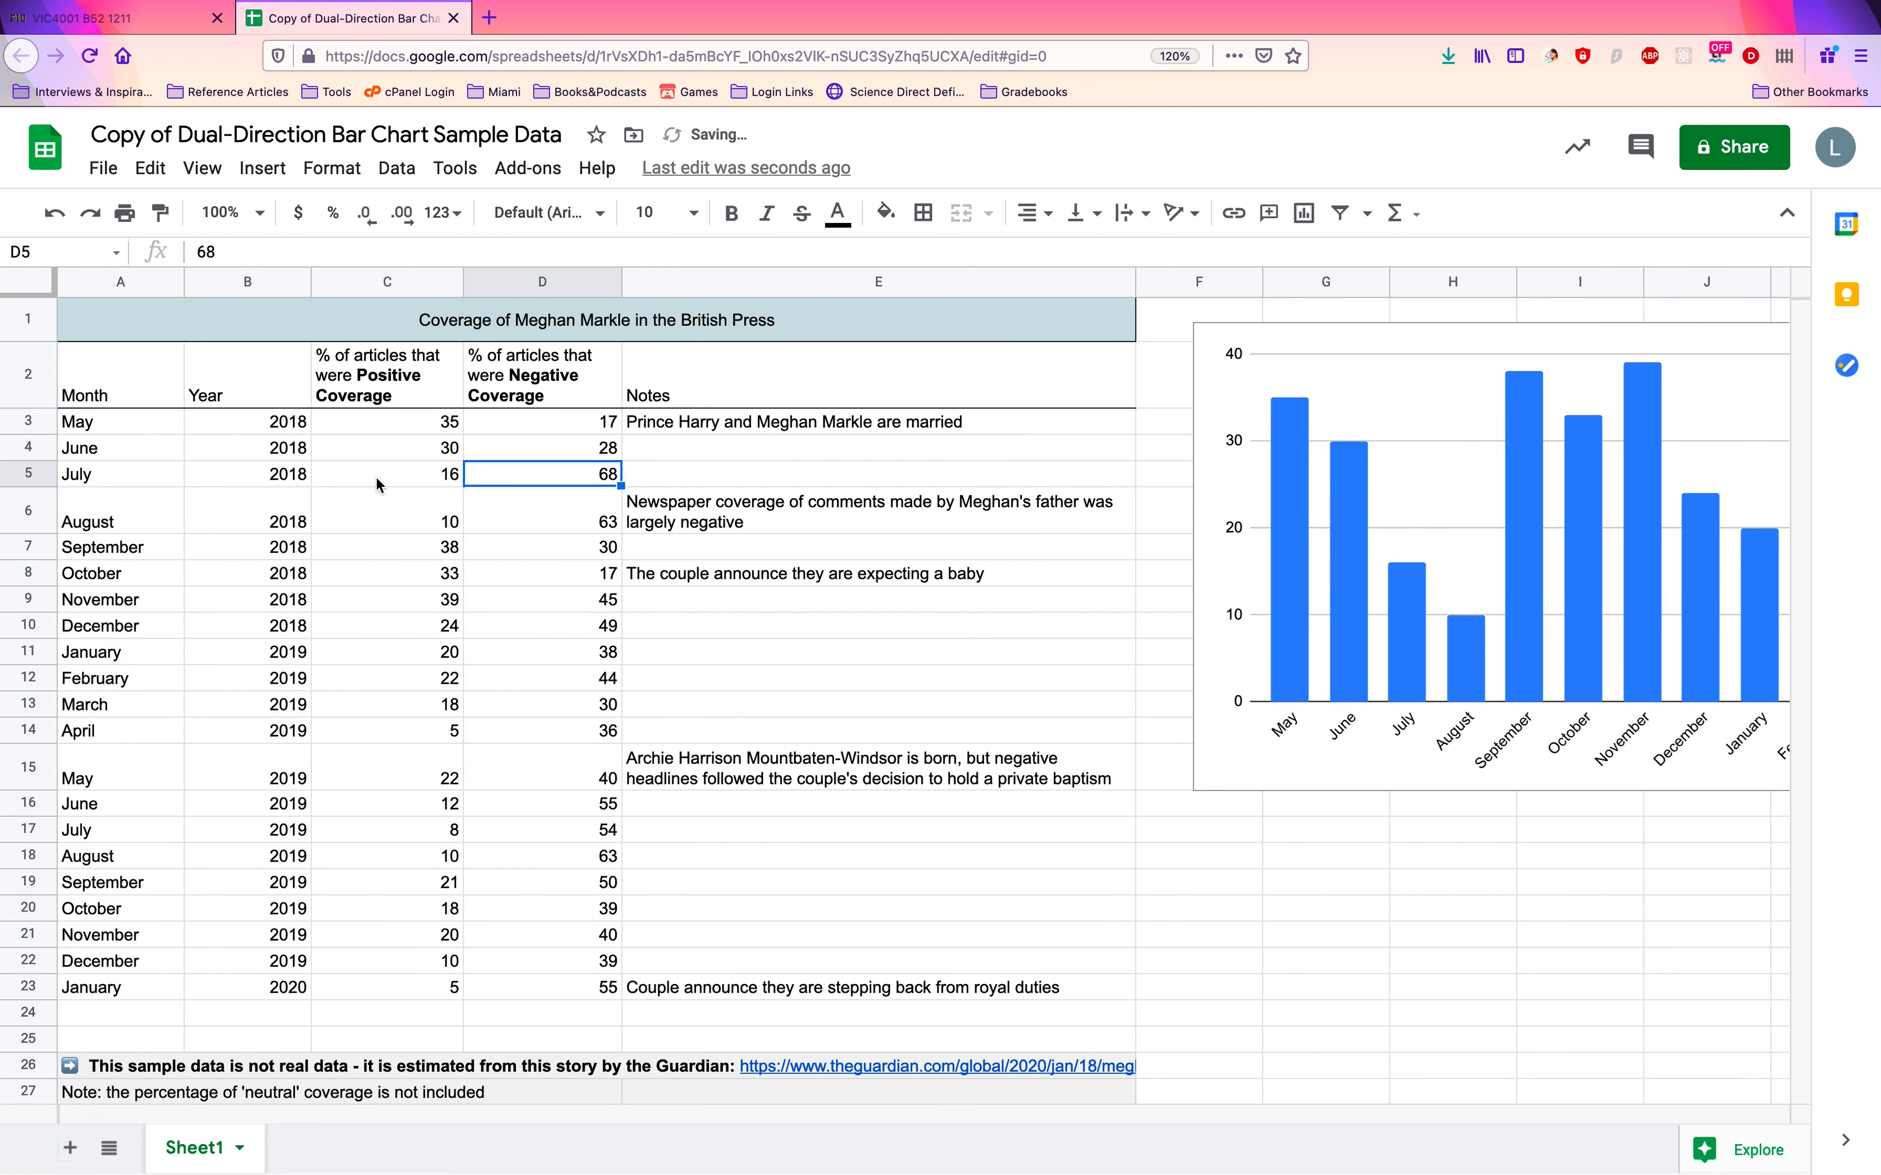
Insert a second column chart from A2:D23 and remove its Year and Positive Coverage series
drag(124, 388, 552, 1002)
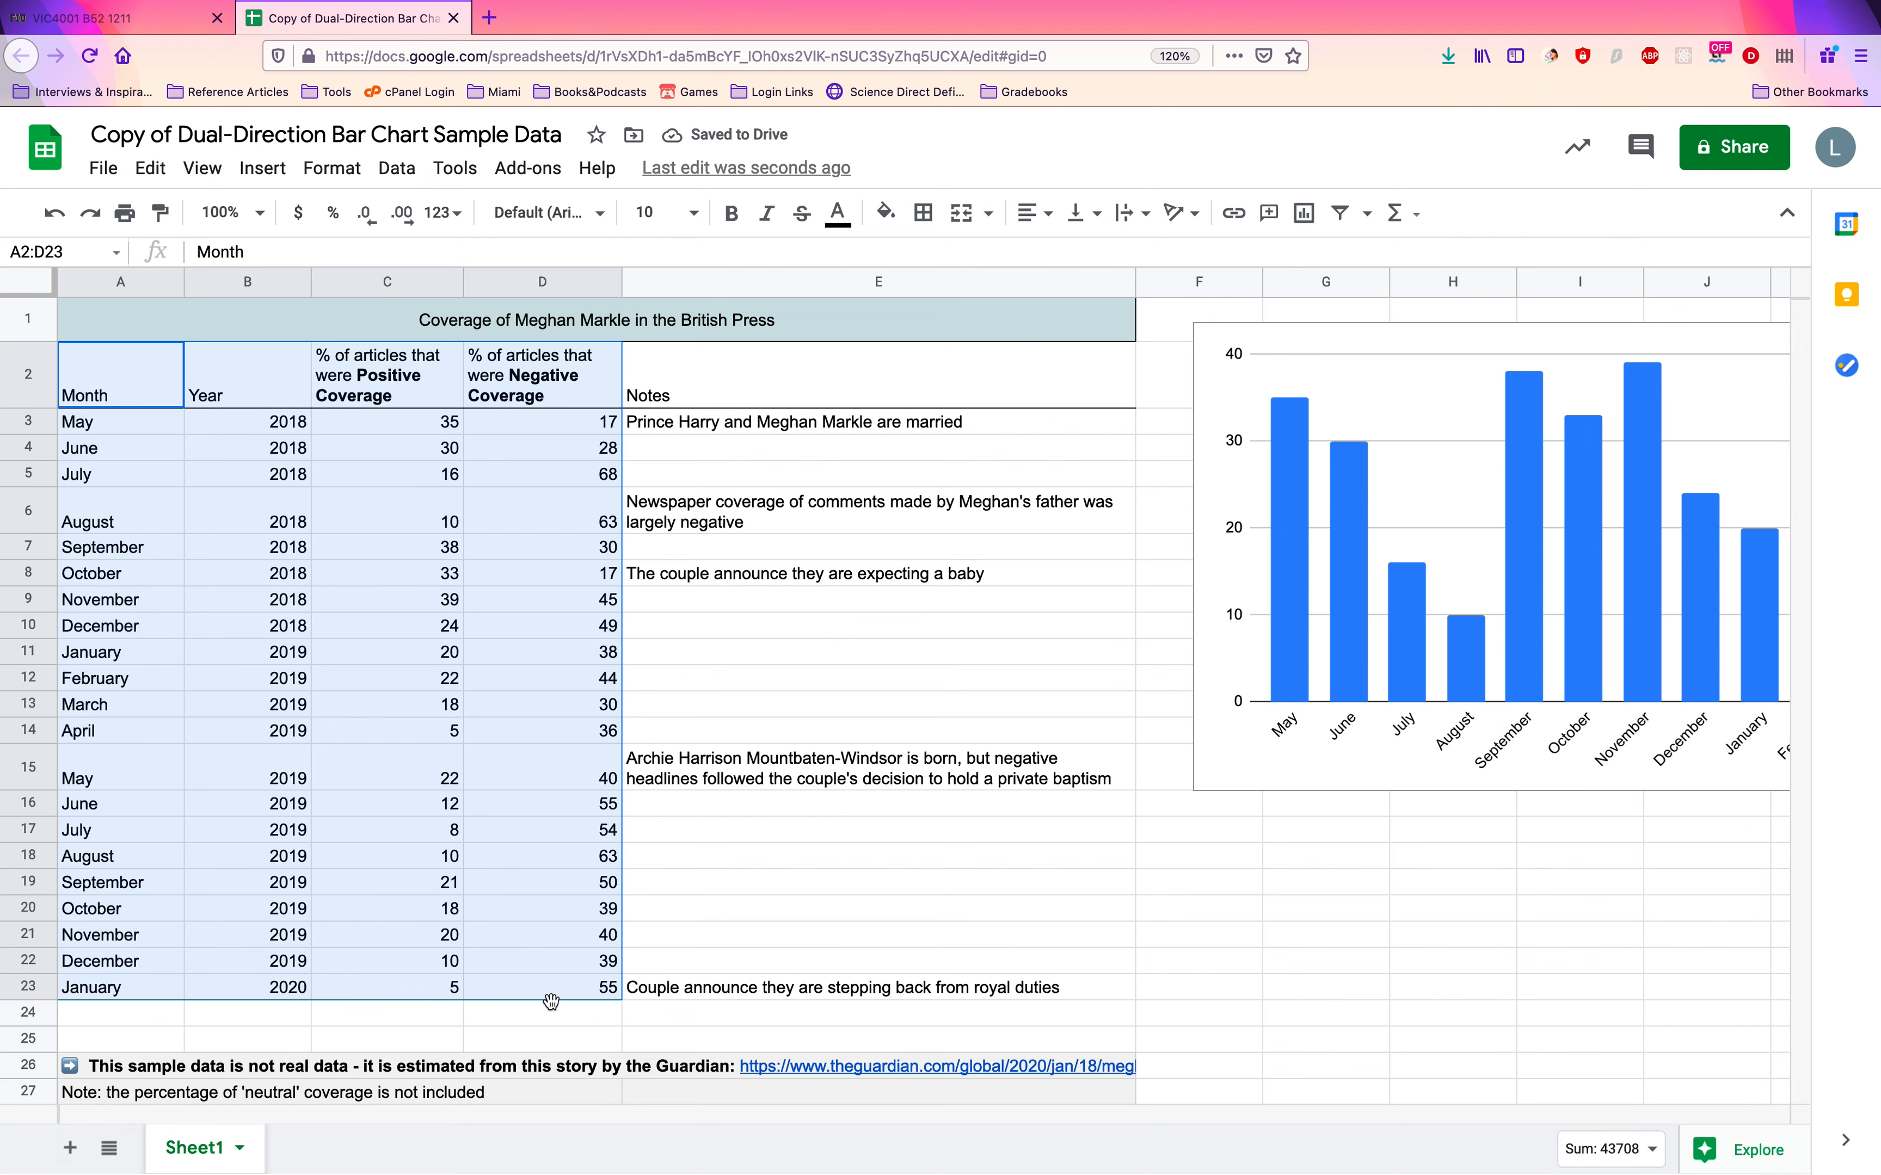
click(261, 168)
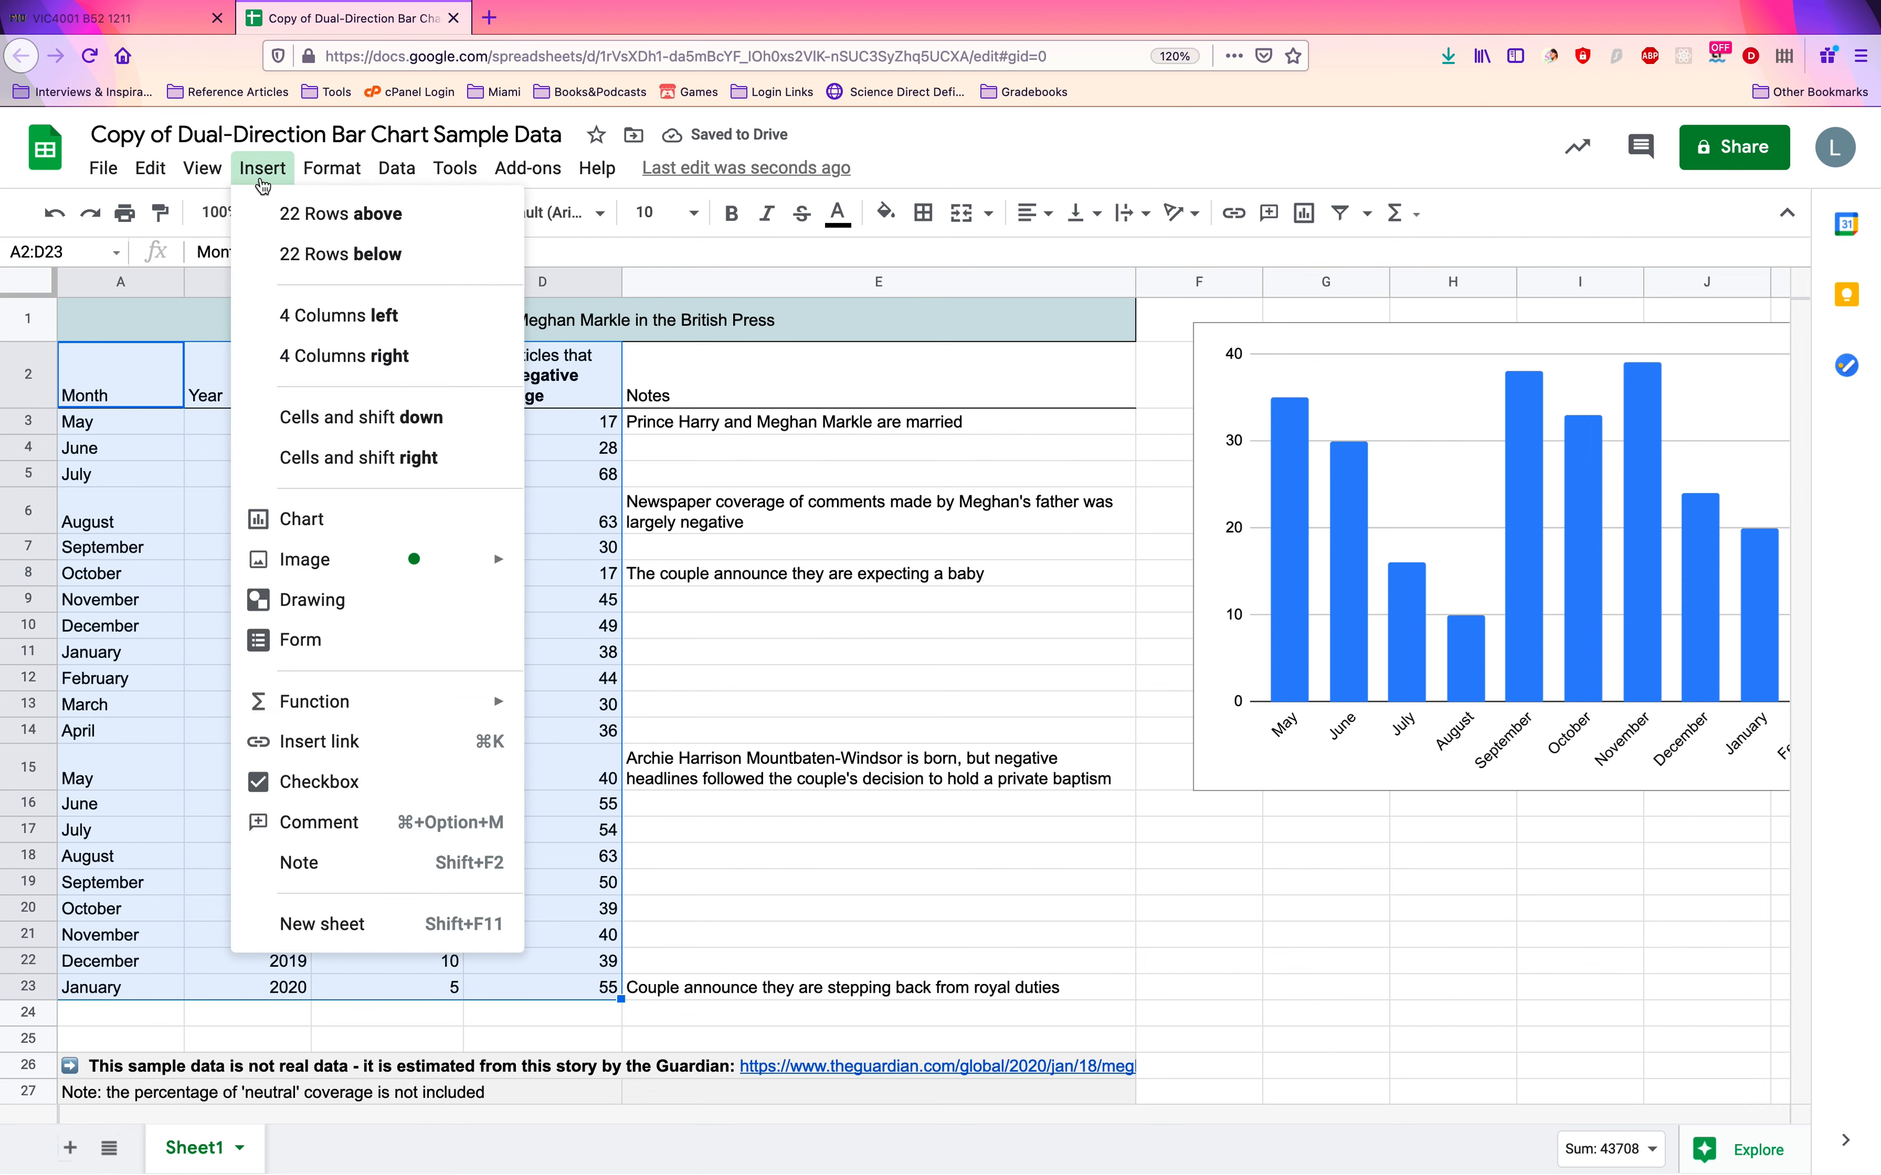
click(312, 523)
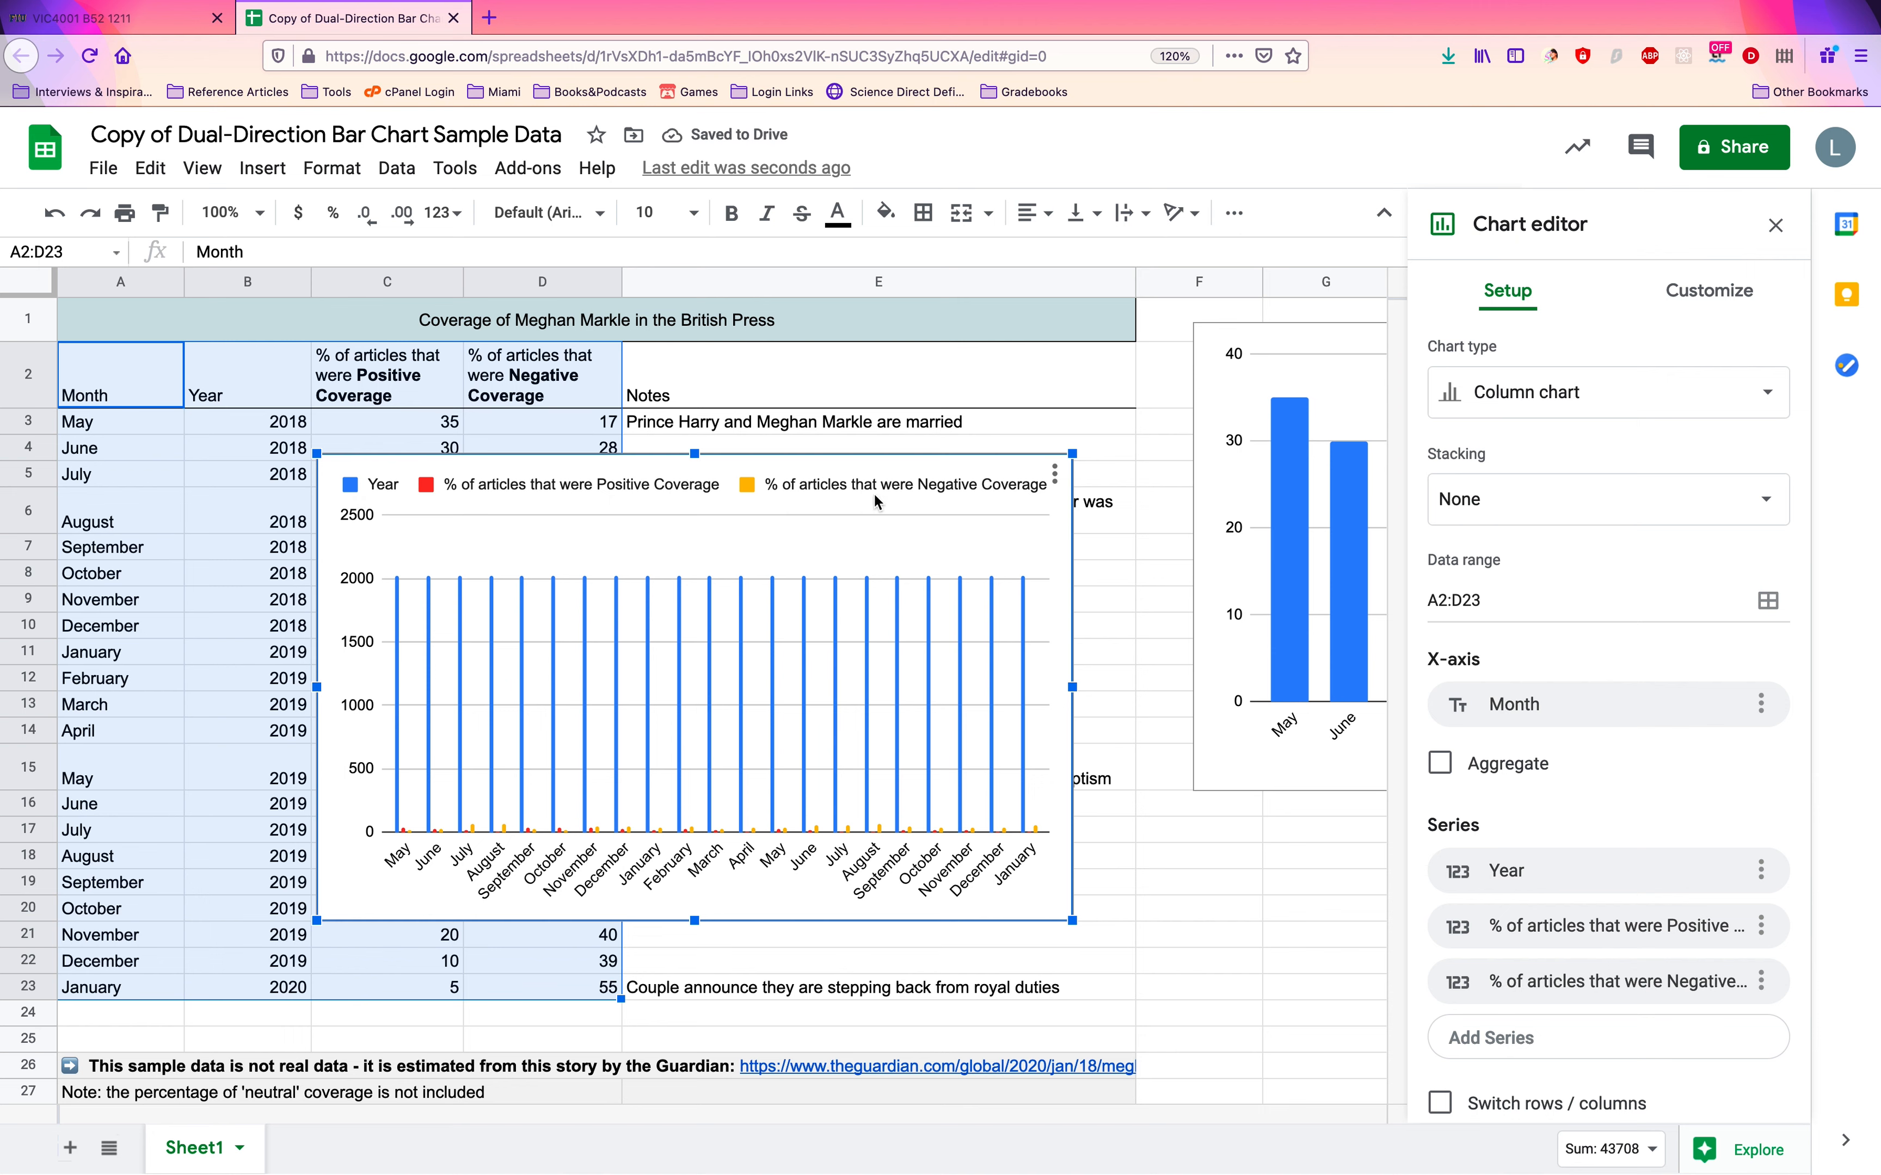
click(1763, 872)
click(1715, 927)
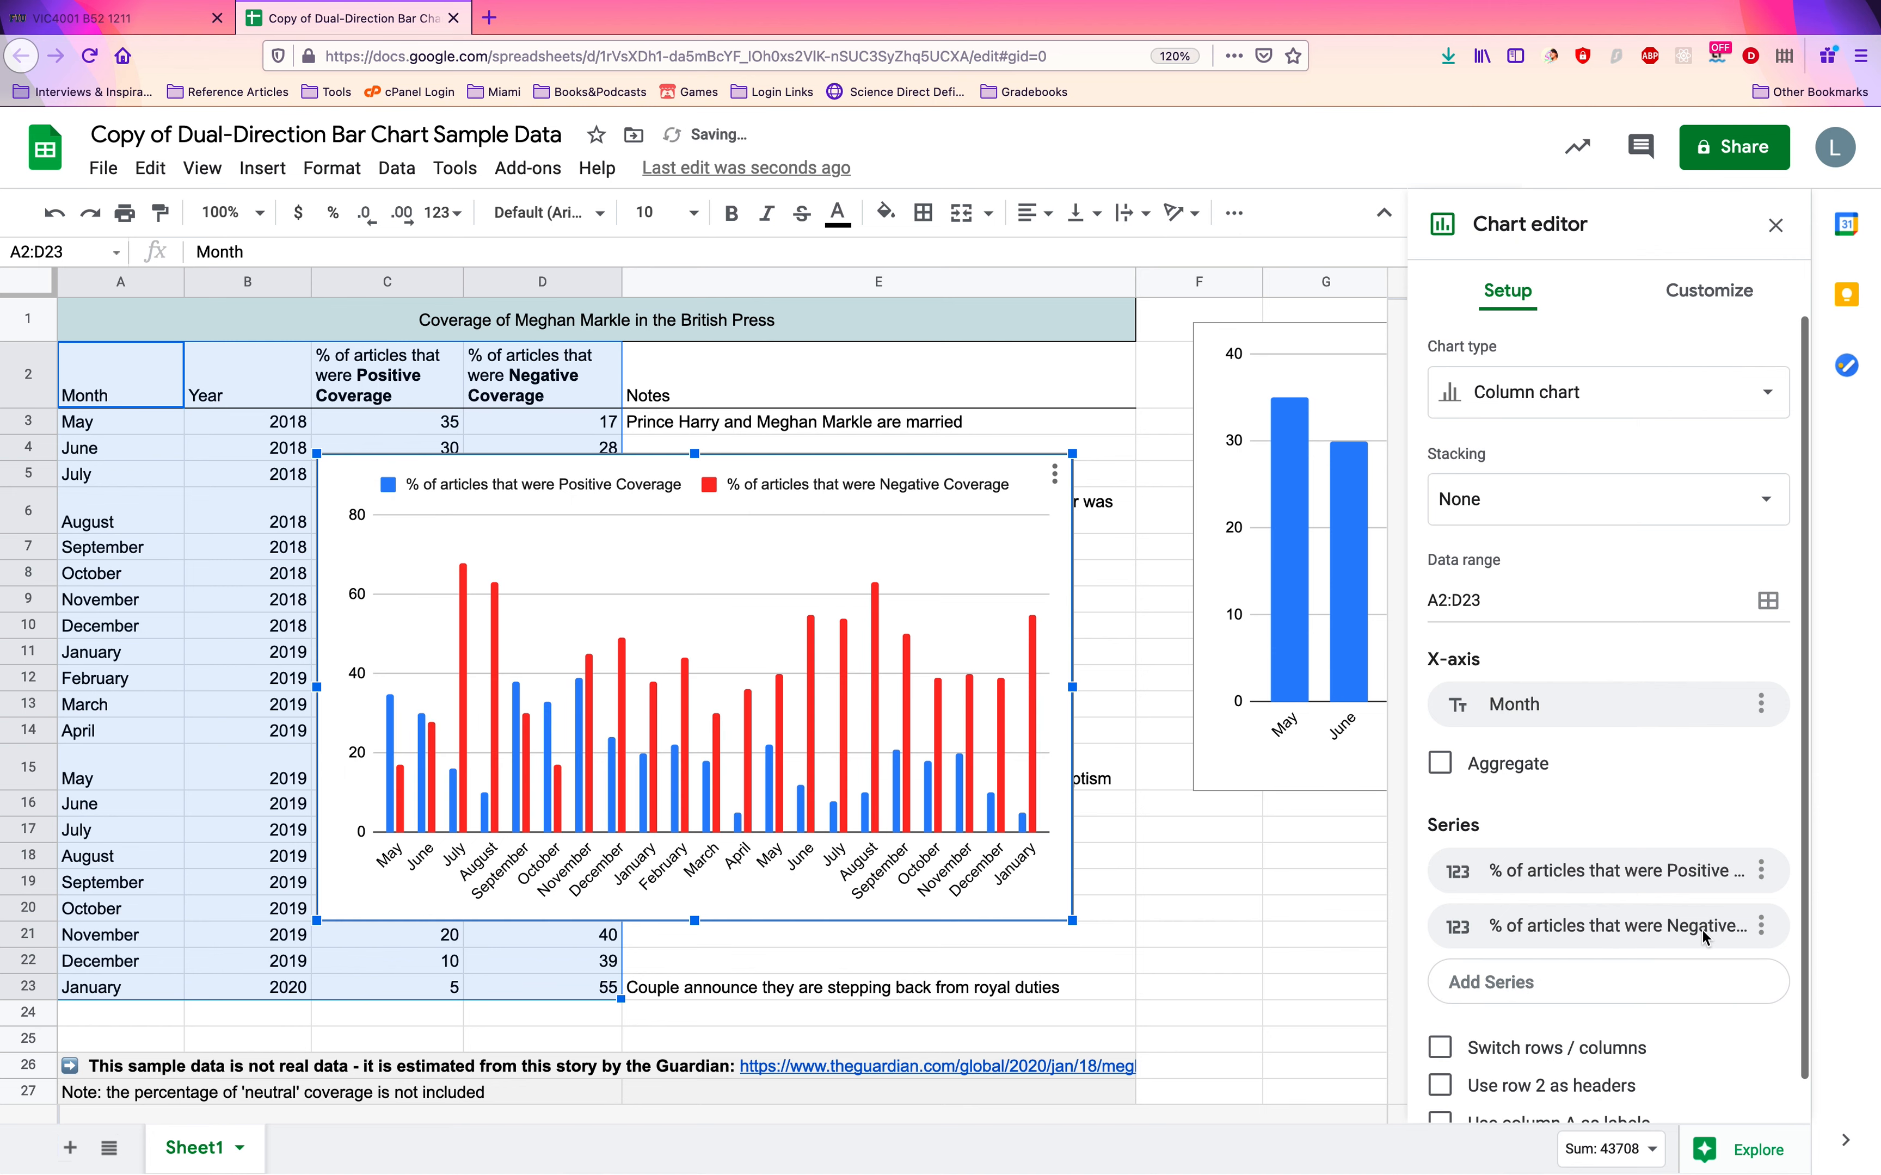
click(1763, 870)
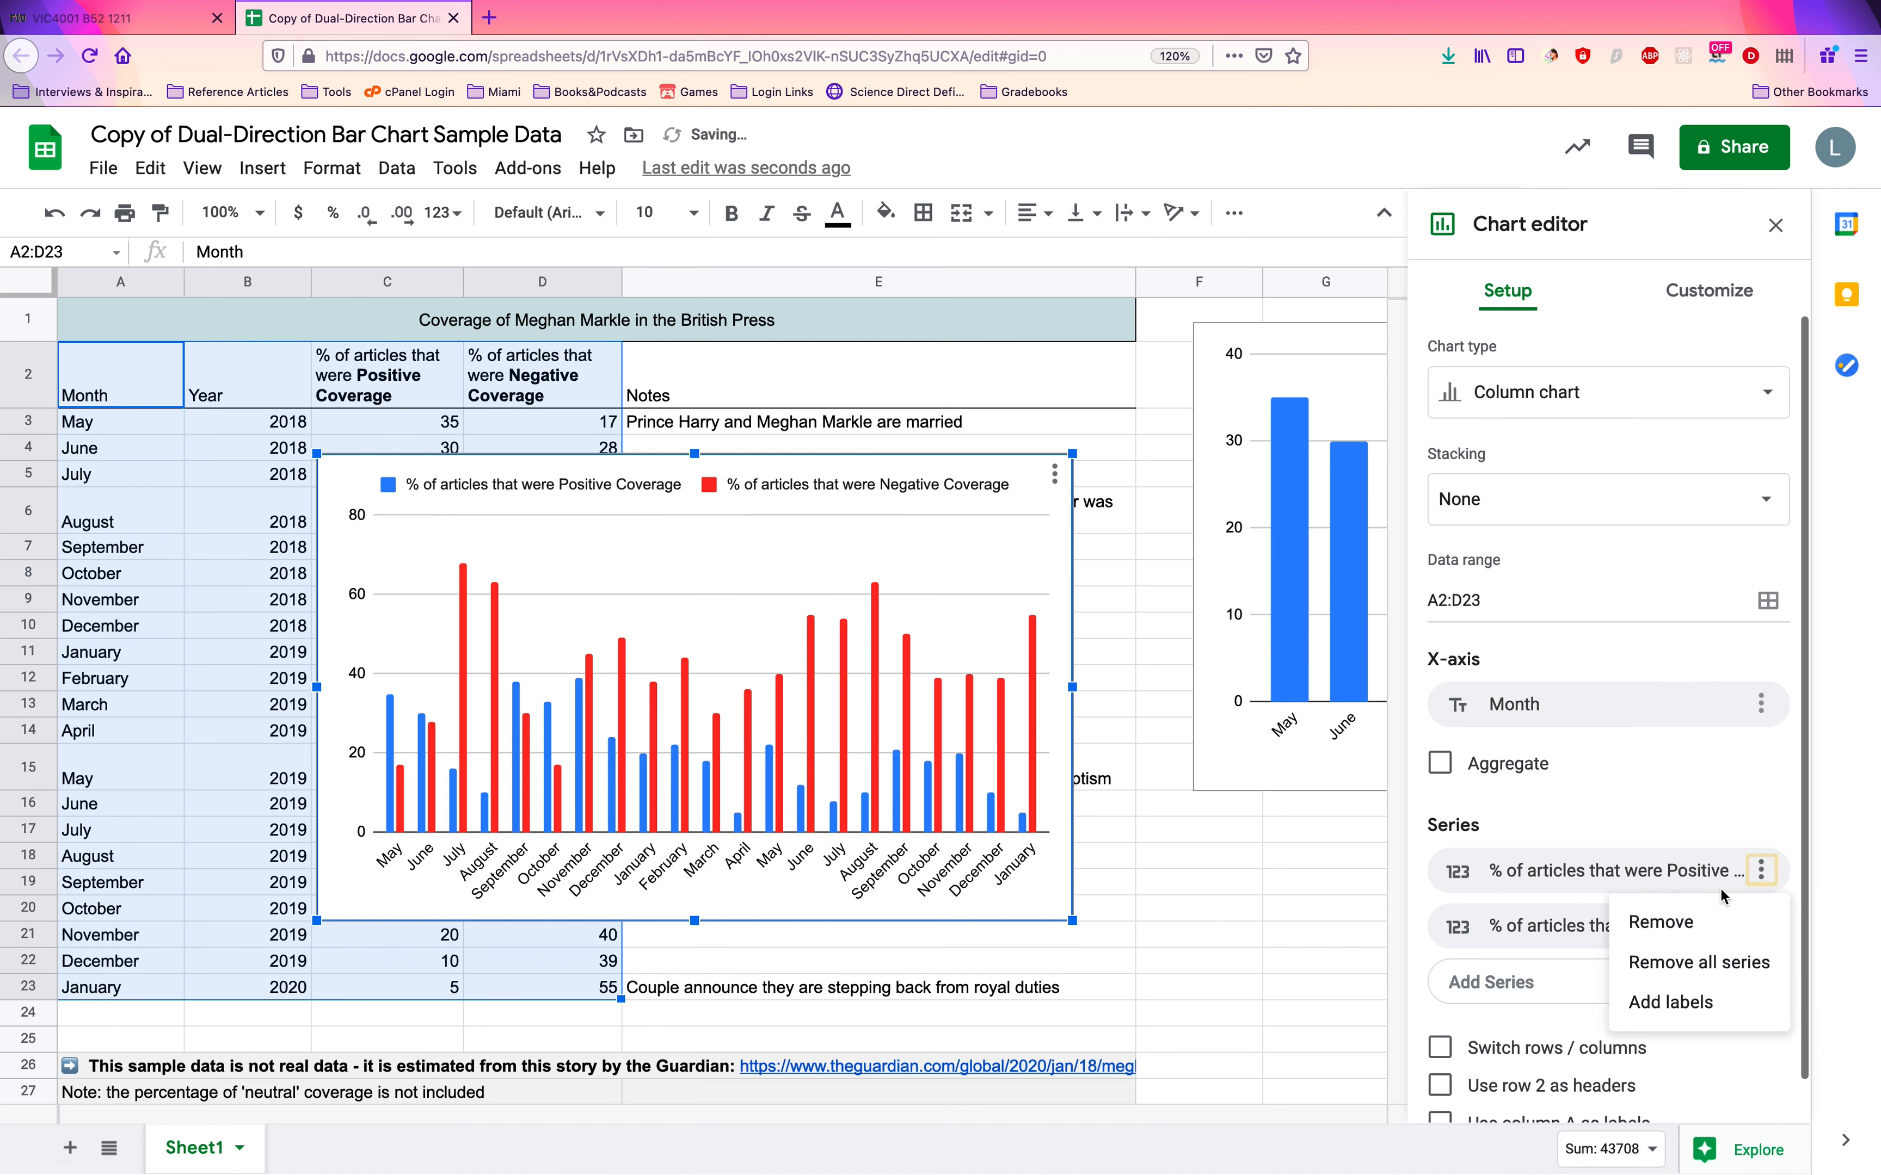
click(1681, 925)
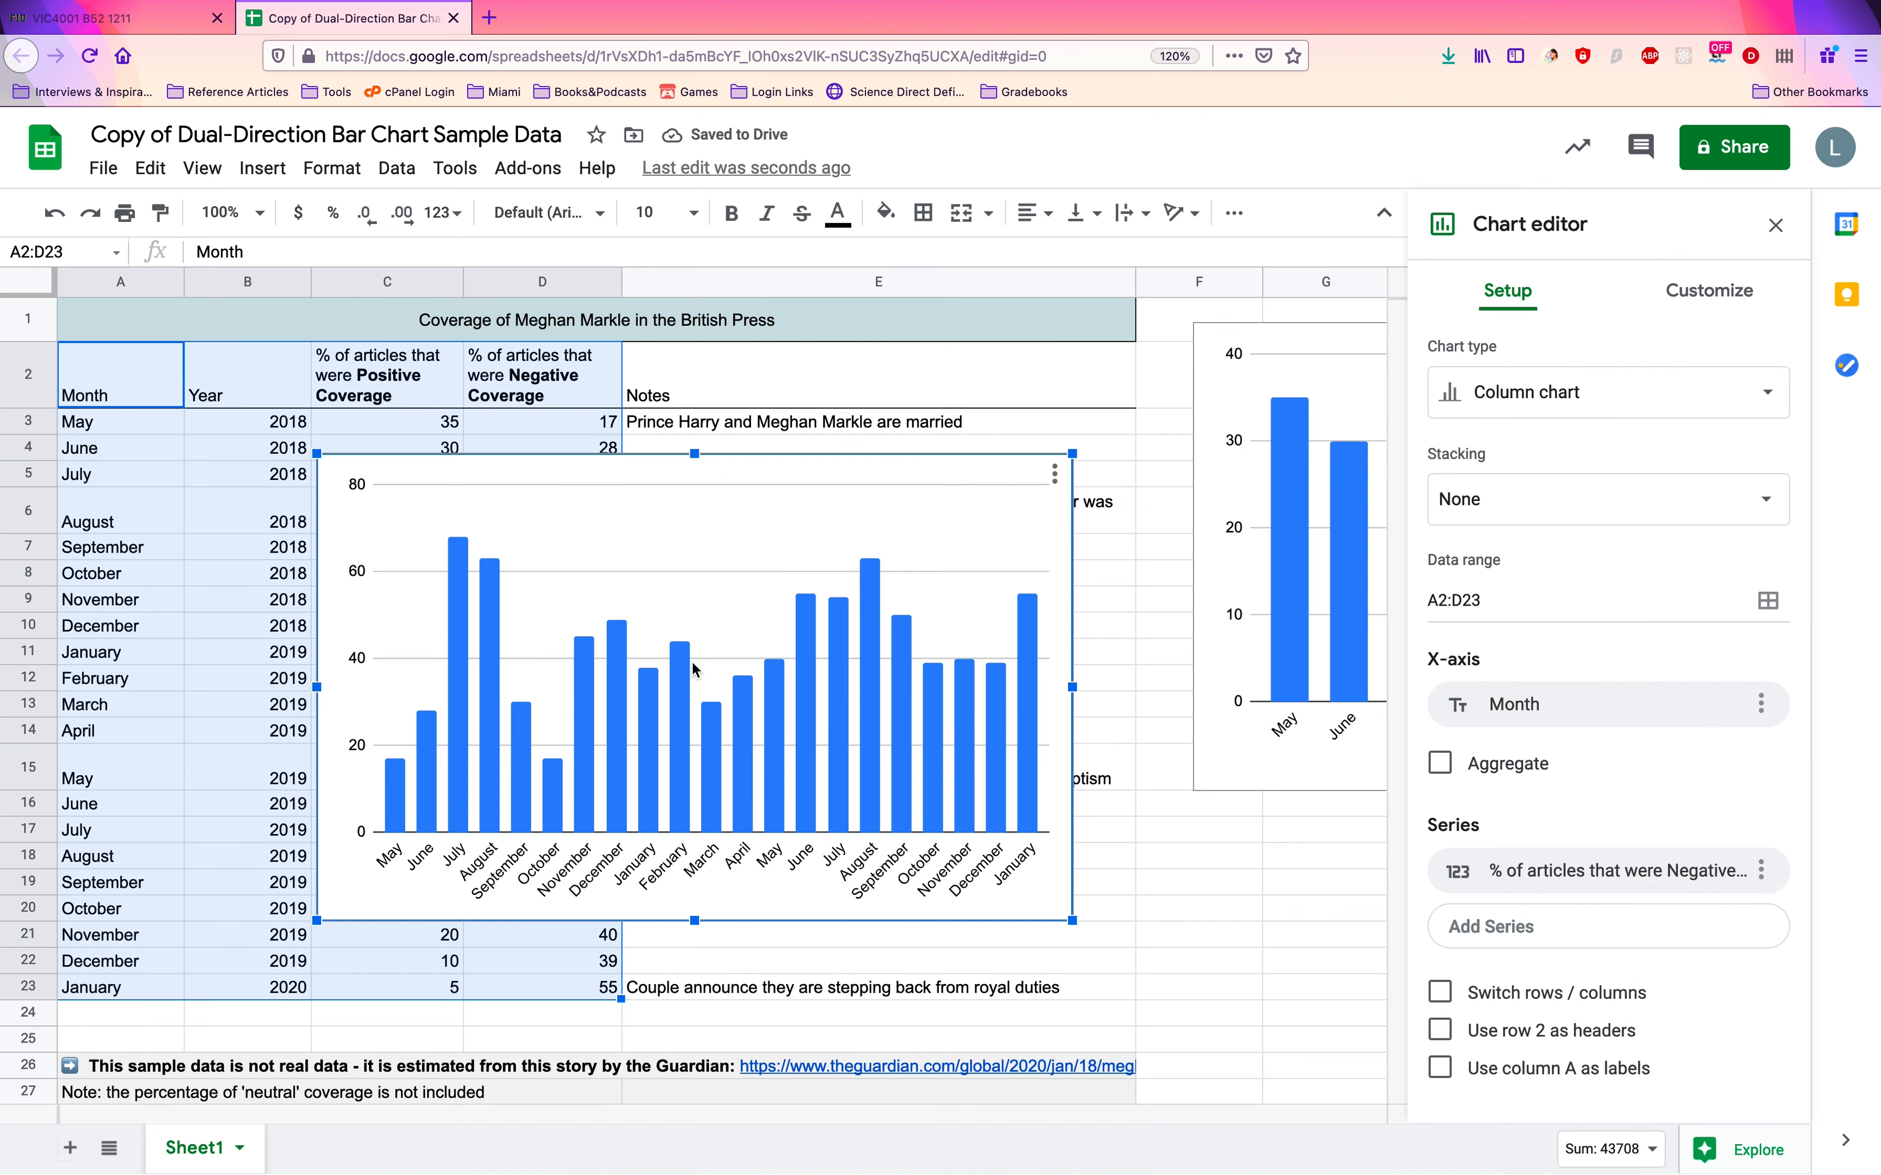
Recolor the negative-coverage series with the theme red and close the chart editor
click(721, 733)
click(1477, 735)
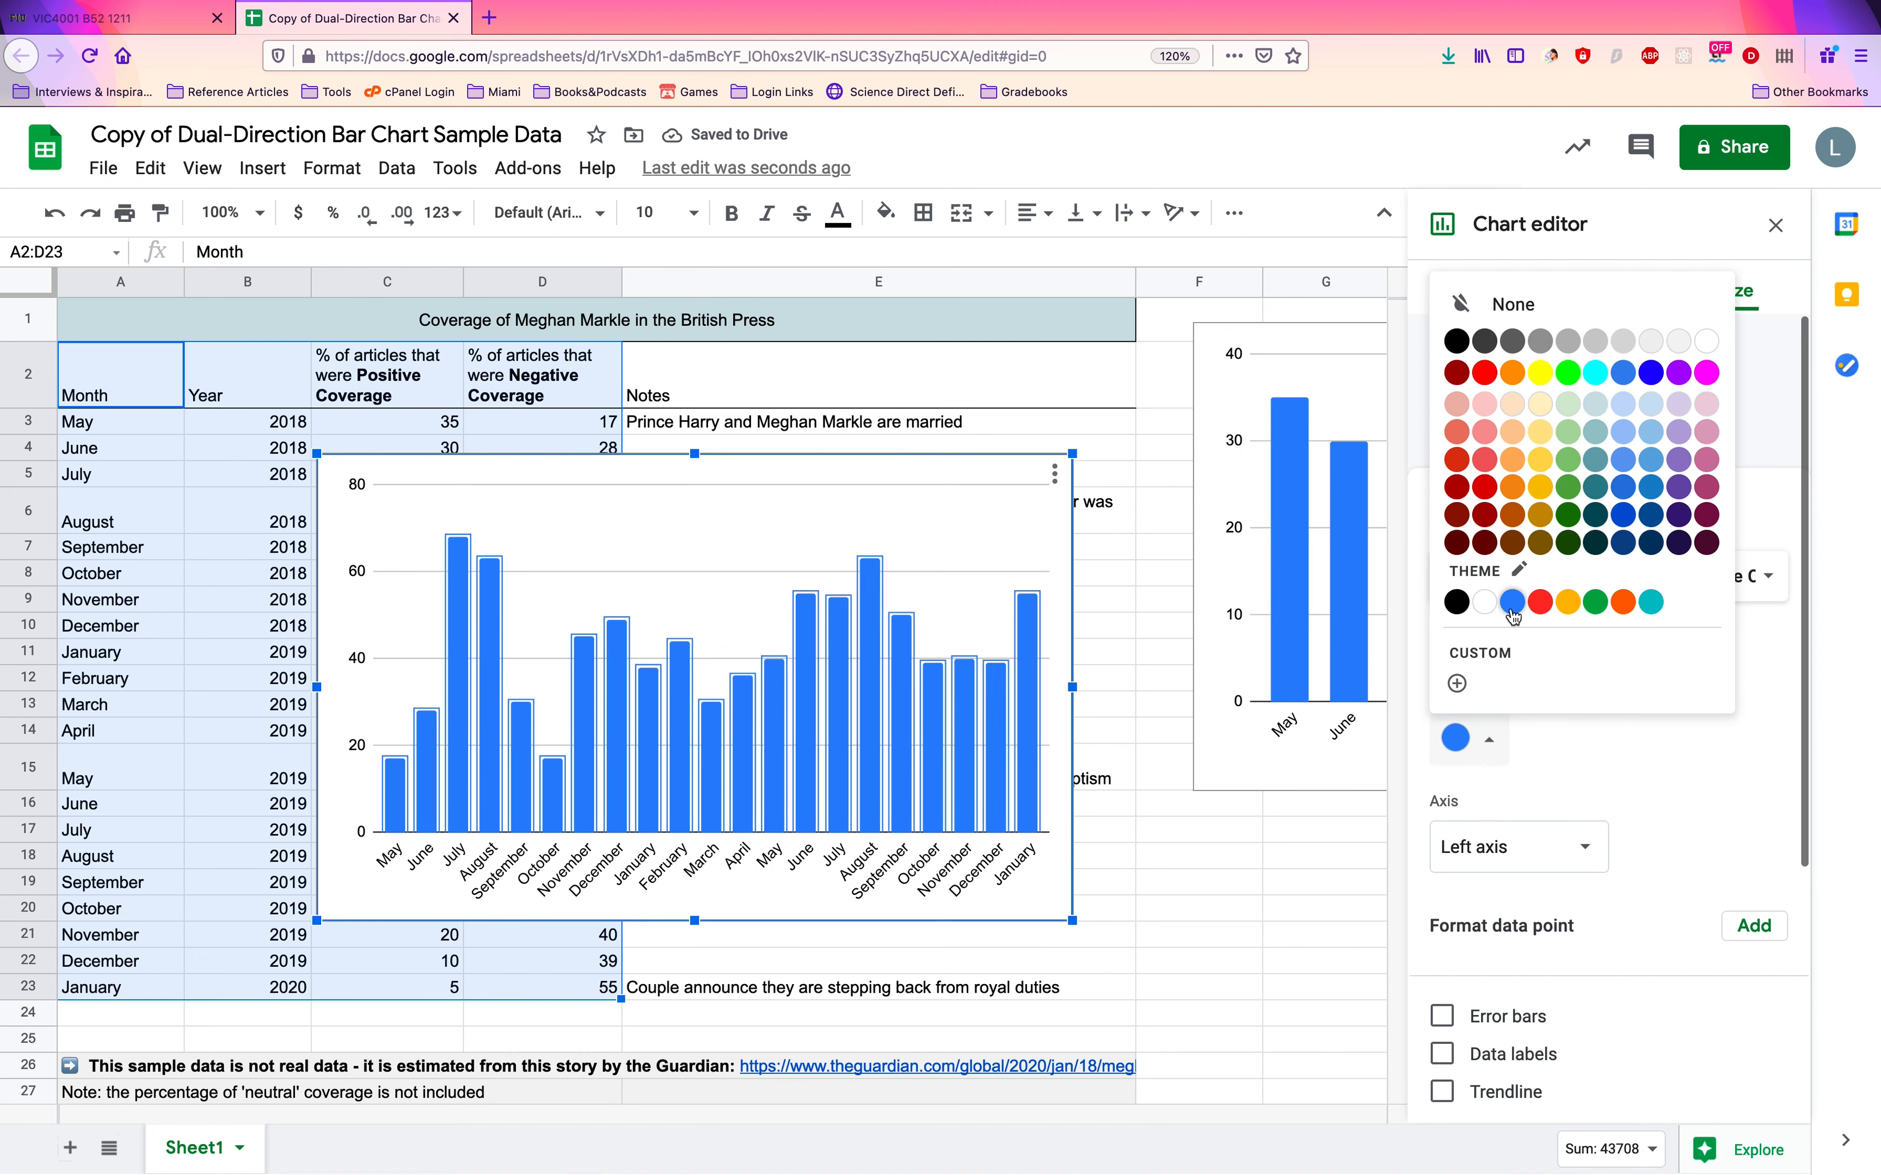
click(1543, 616)
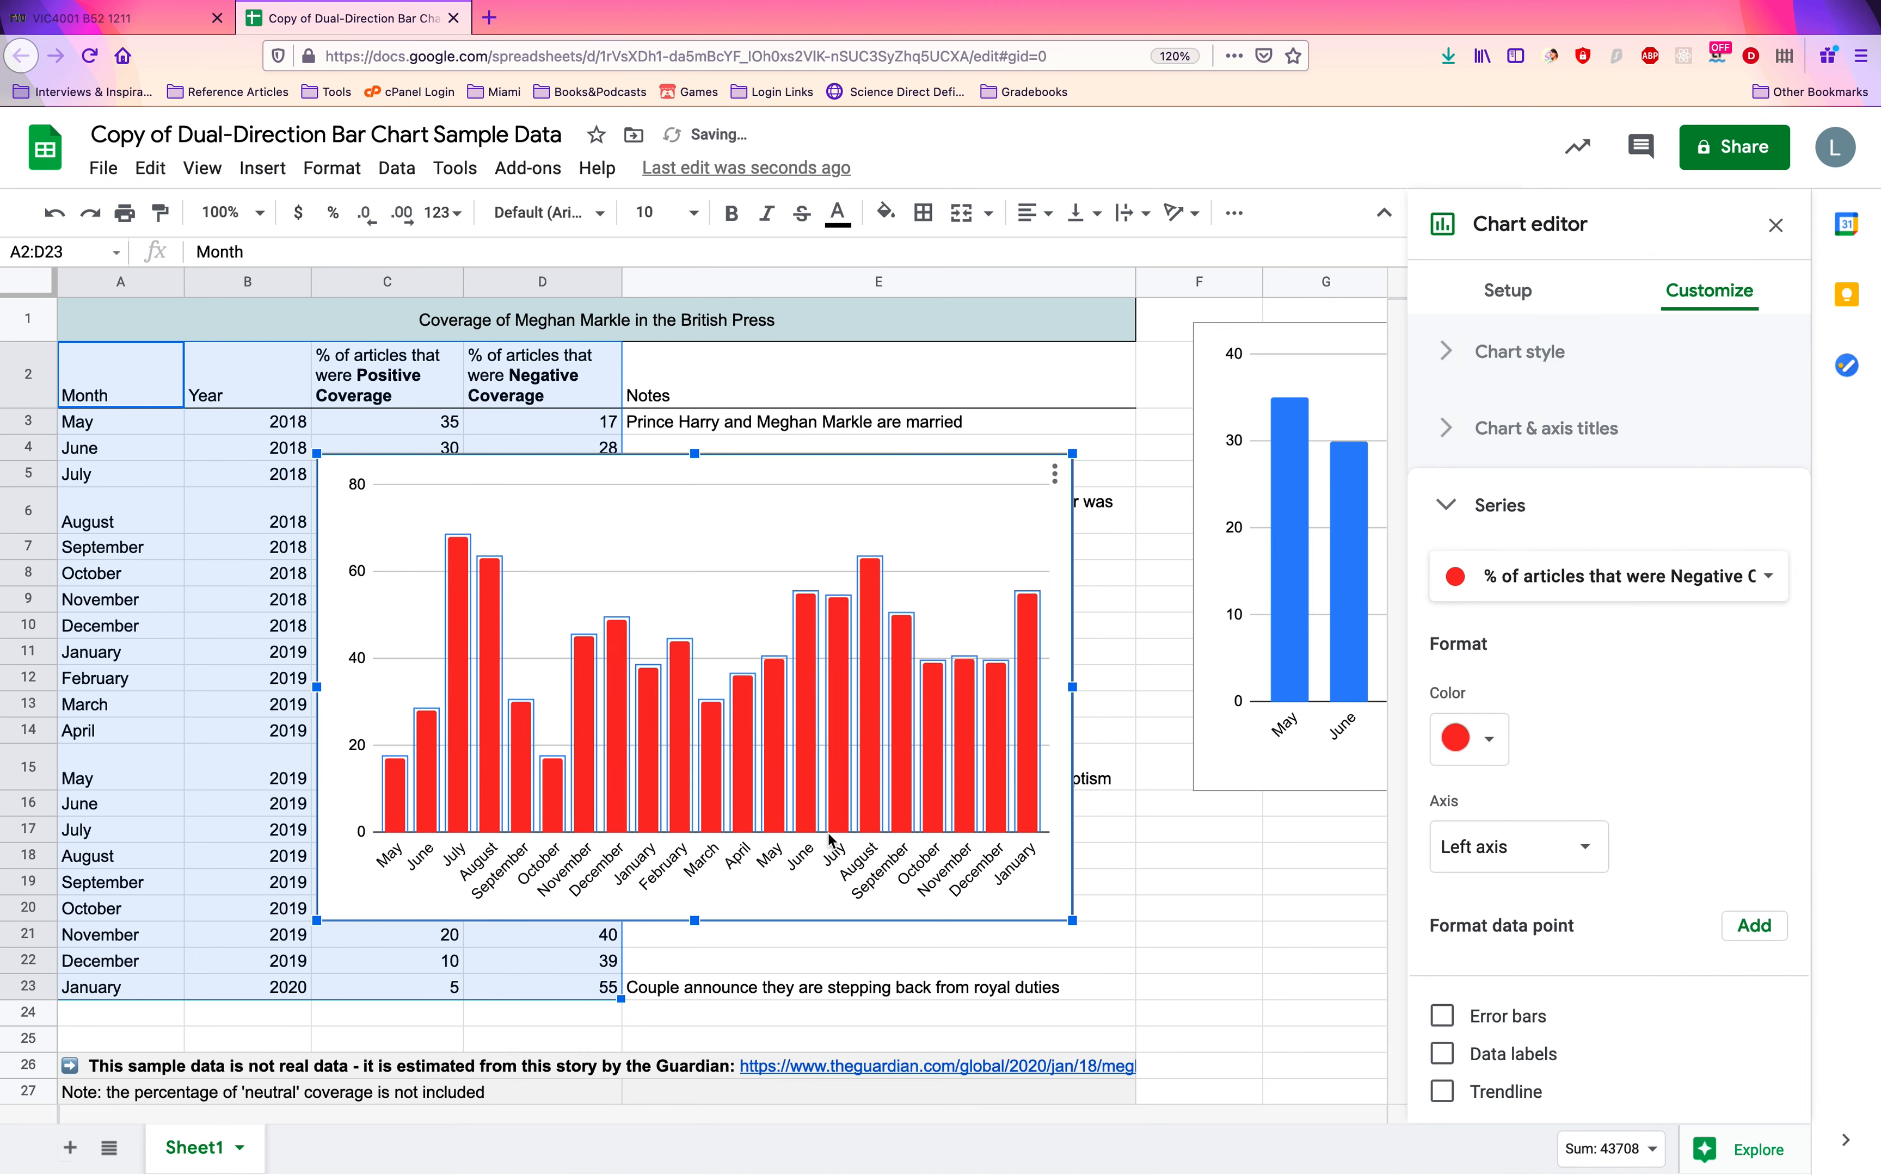
click(1775, 225)
Move the red chart directly below the blue chart, align their left edges and widen it to match the blue chart
scroll(1246, 527, right, 2)
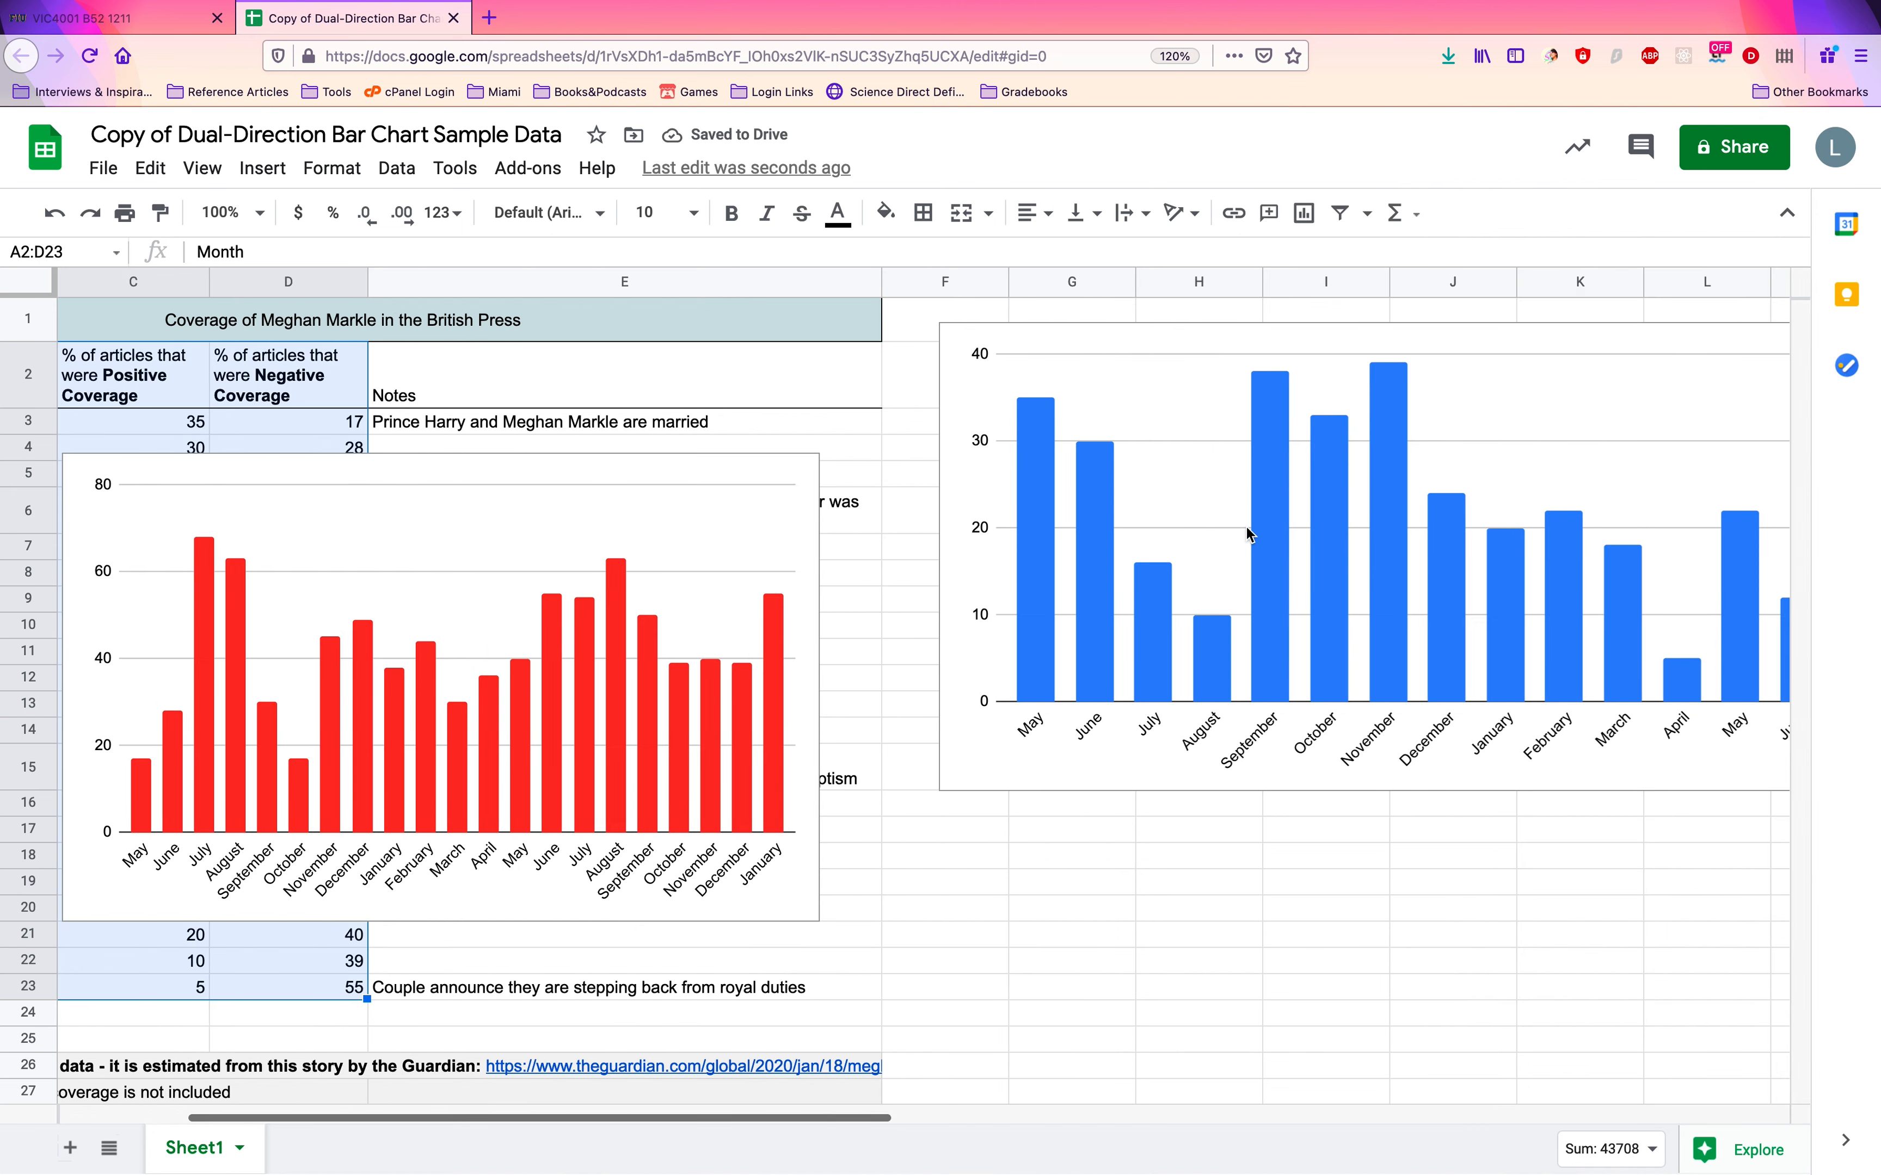
click(760, 588)
drag(676, 529, 1559, 905)
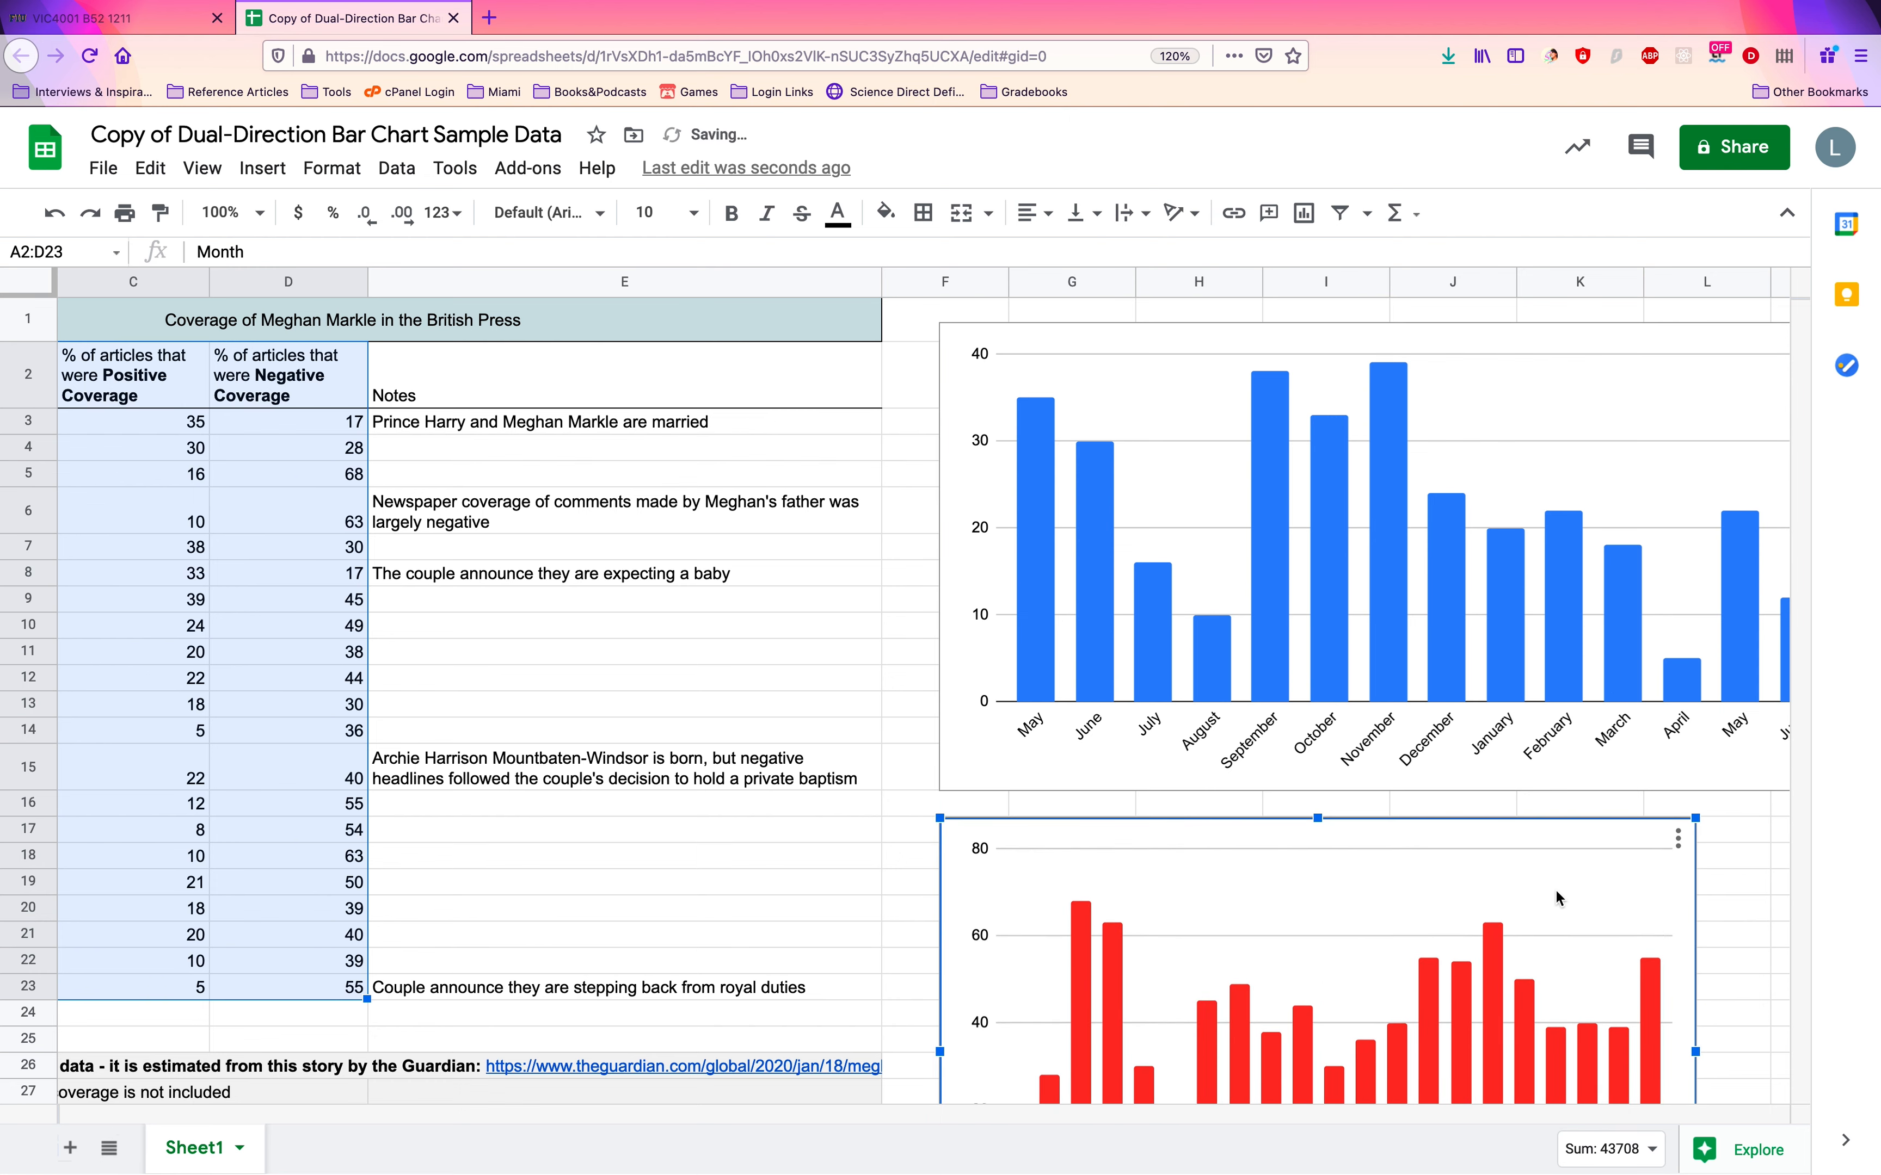
scroll(1554, 888, right, 4)
scroll(1556, 892, right, 5)
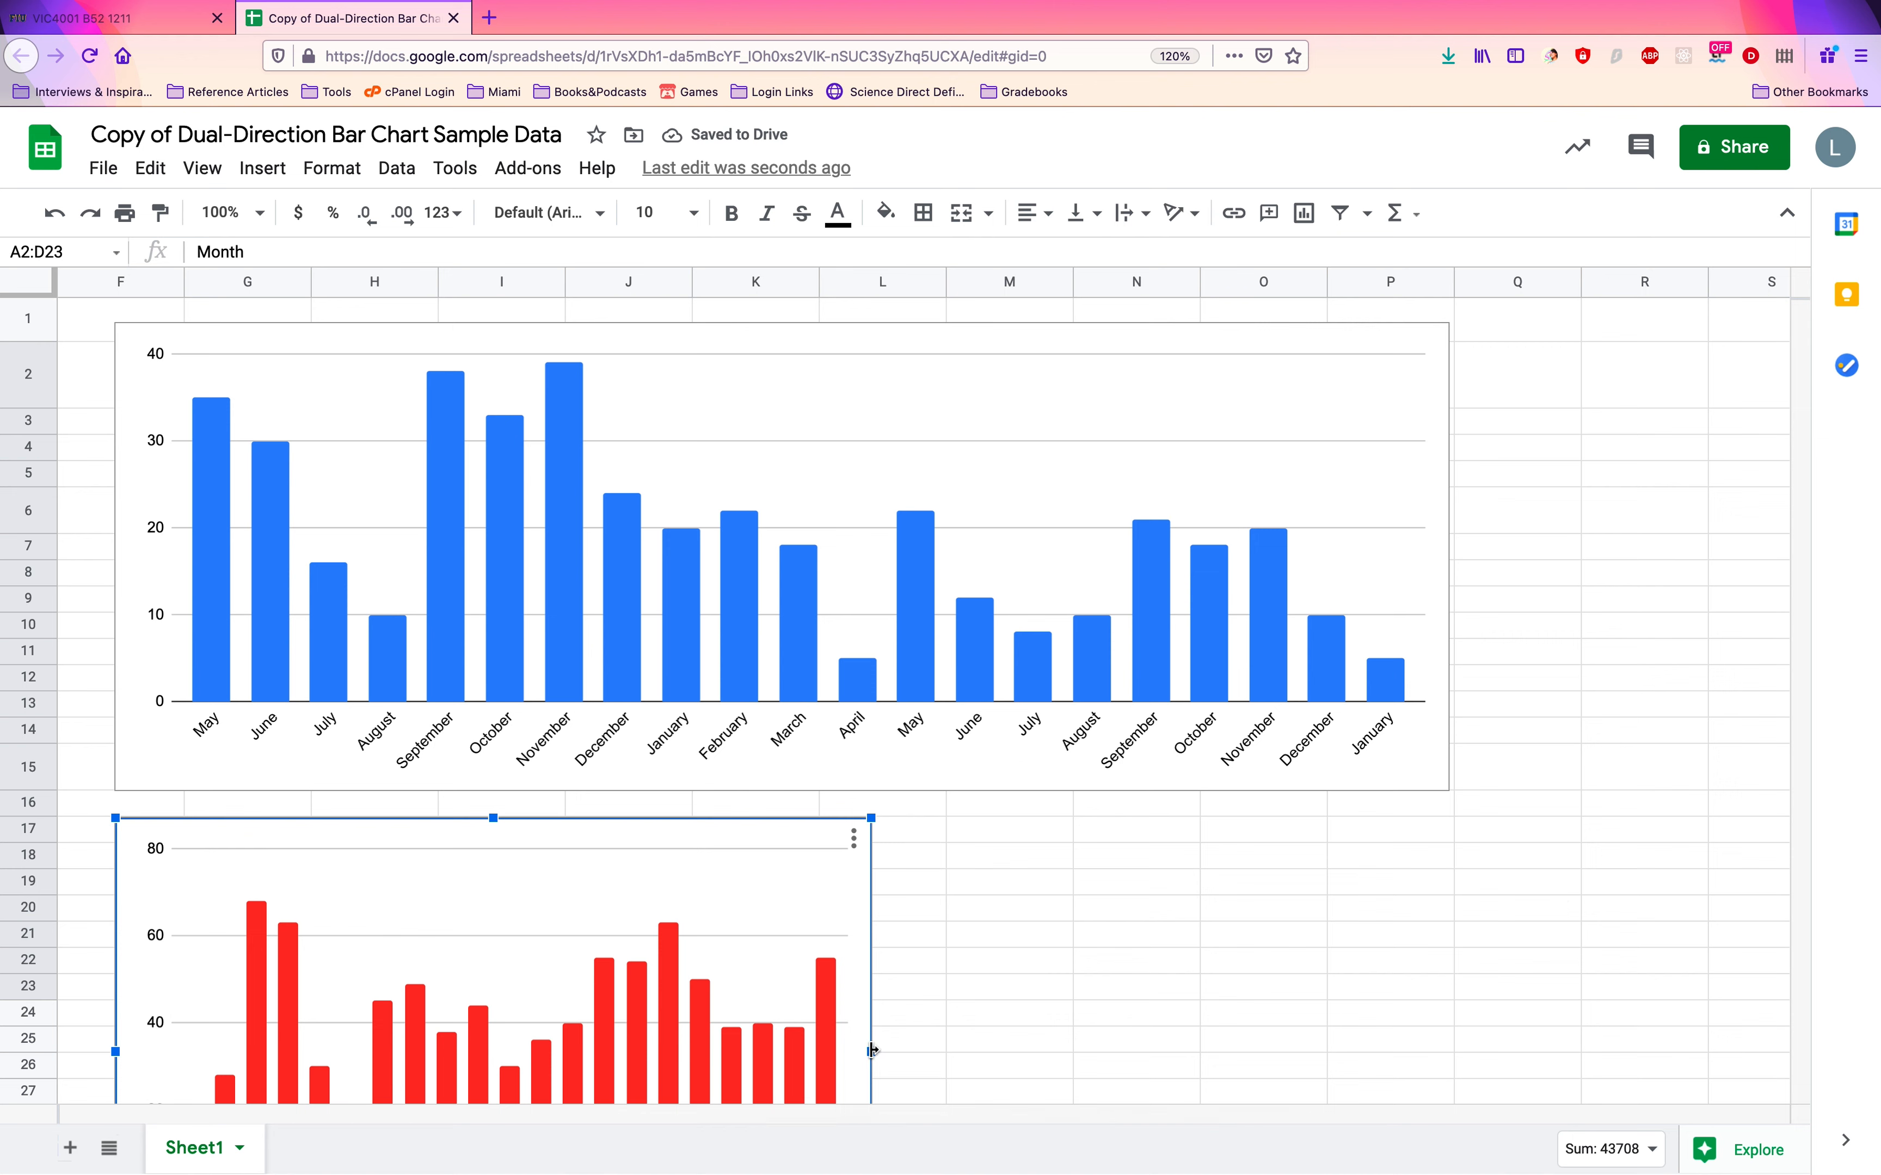
drag(870, 1051, 1455, 1032)
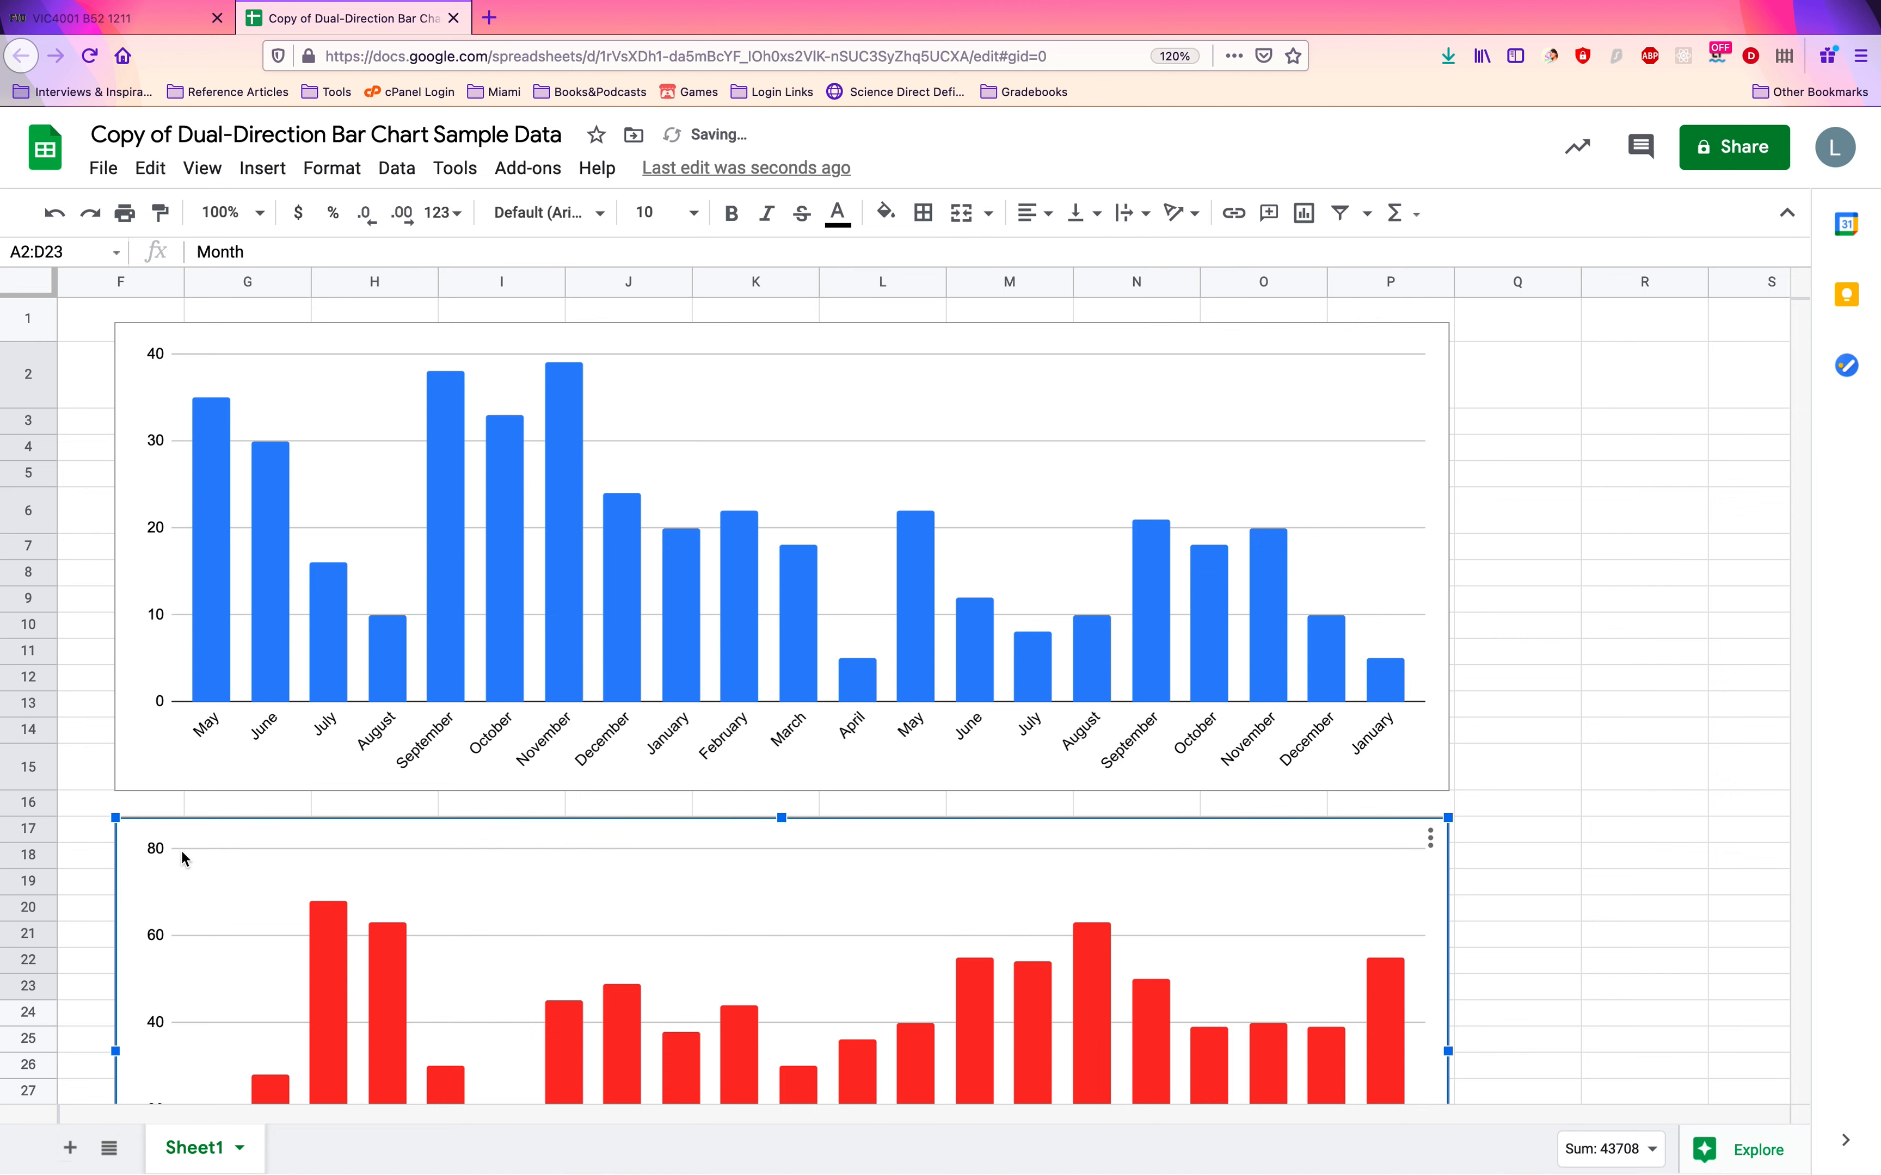
Set the maximum of the blue chart's vertical axis to 80
click(230, 357)
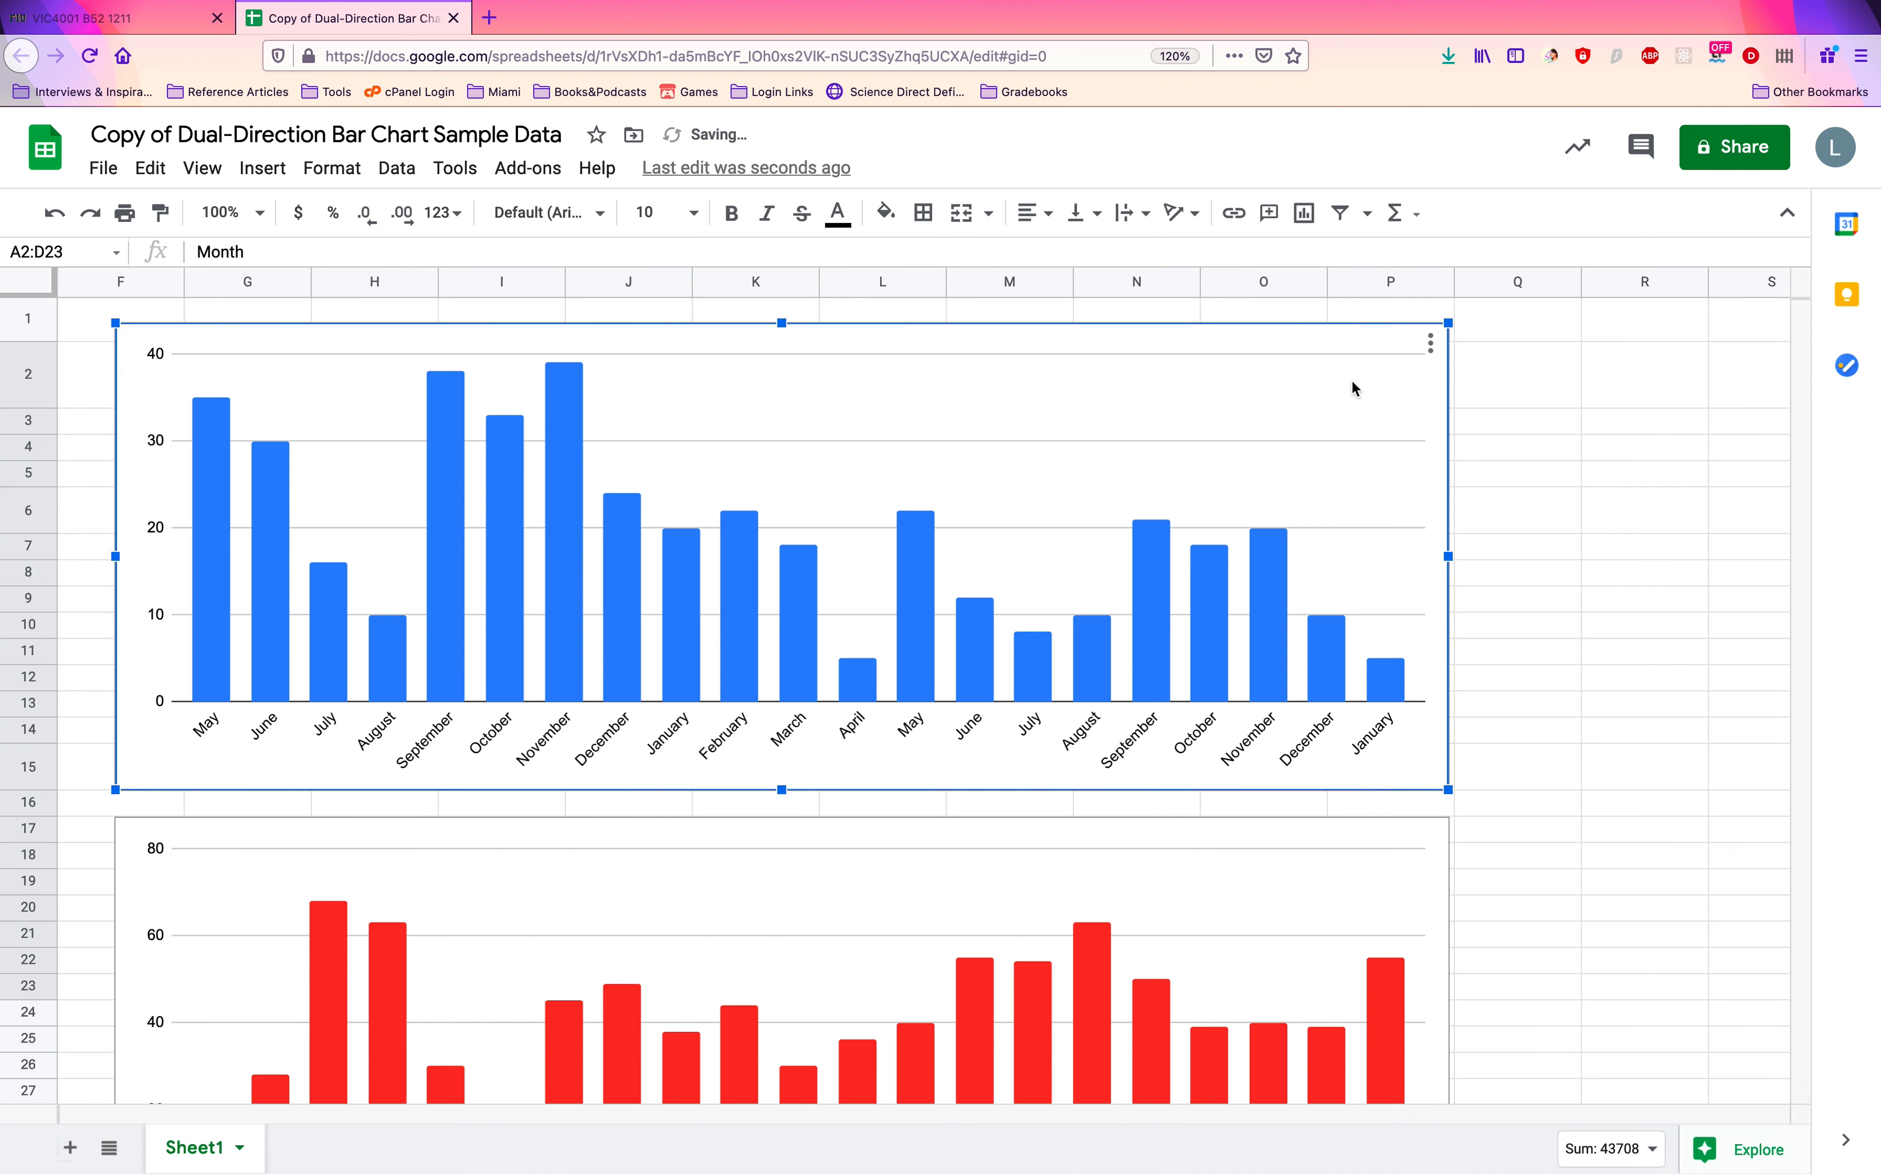
click(1430, 344)
click(1408, 383)
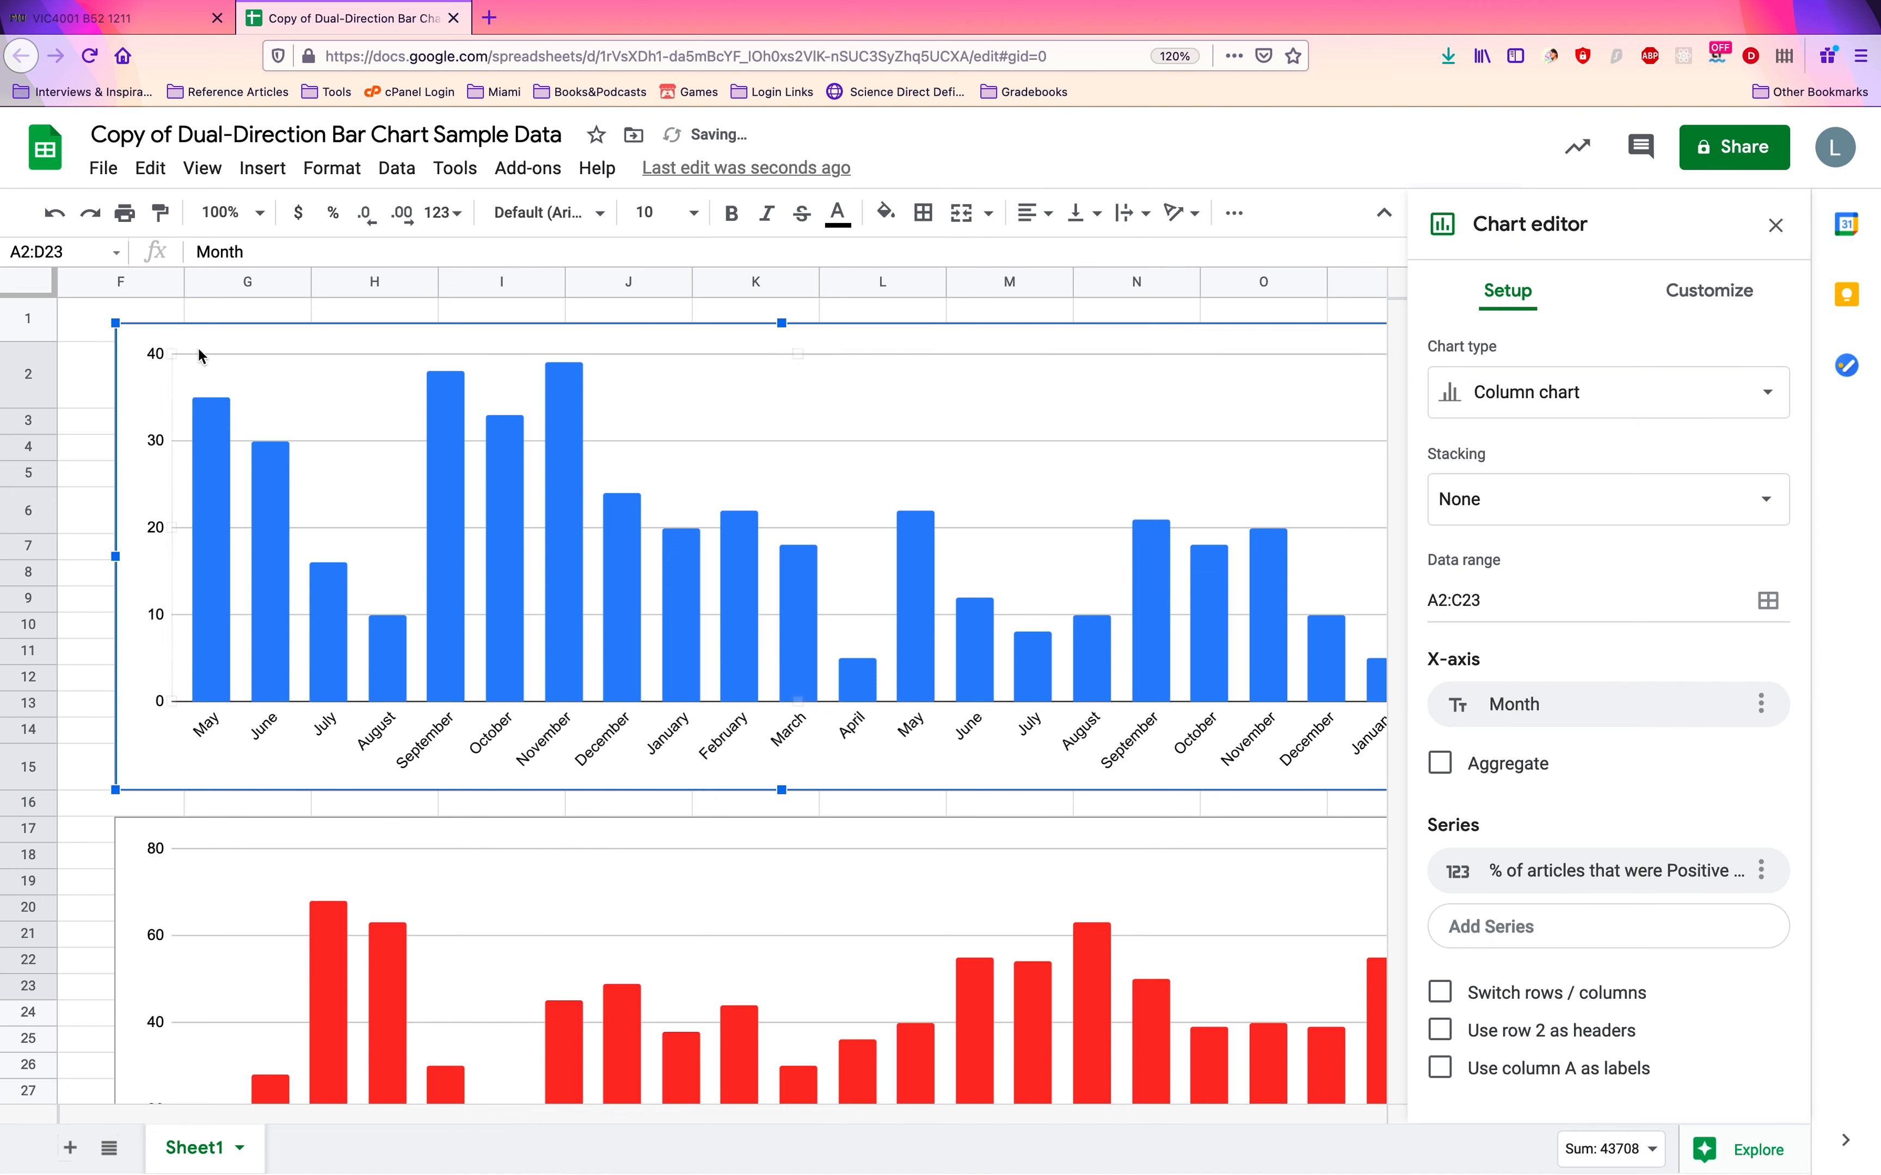
click(153, 356)
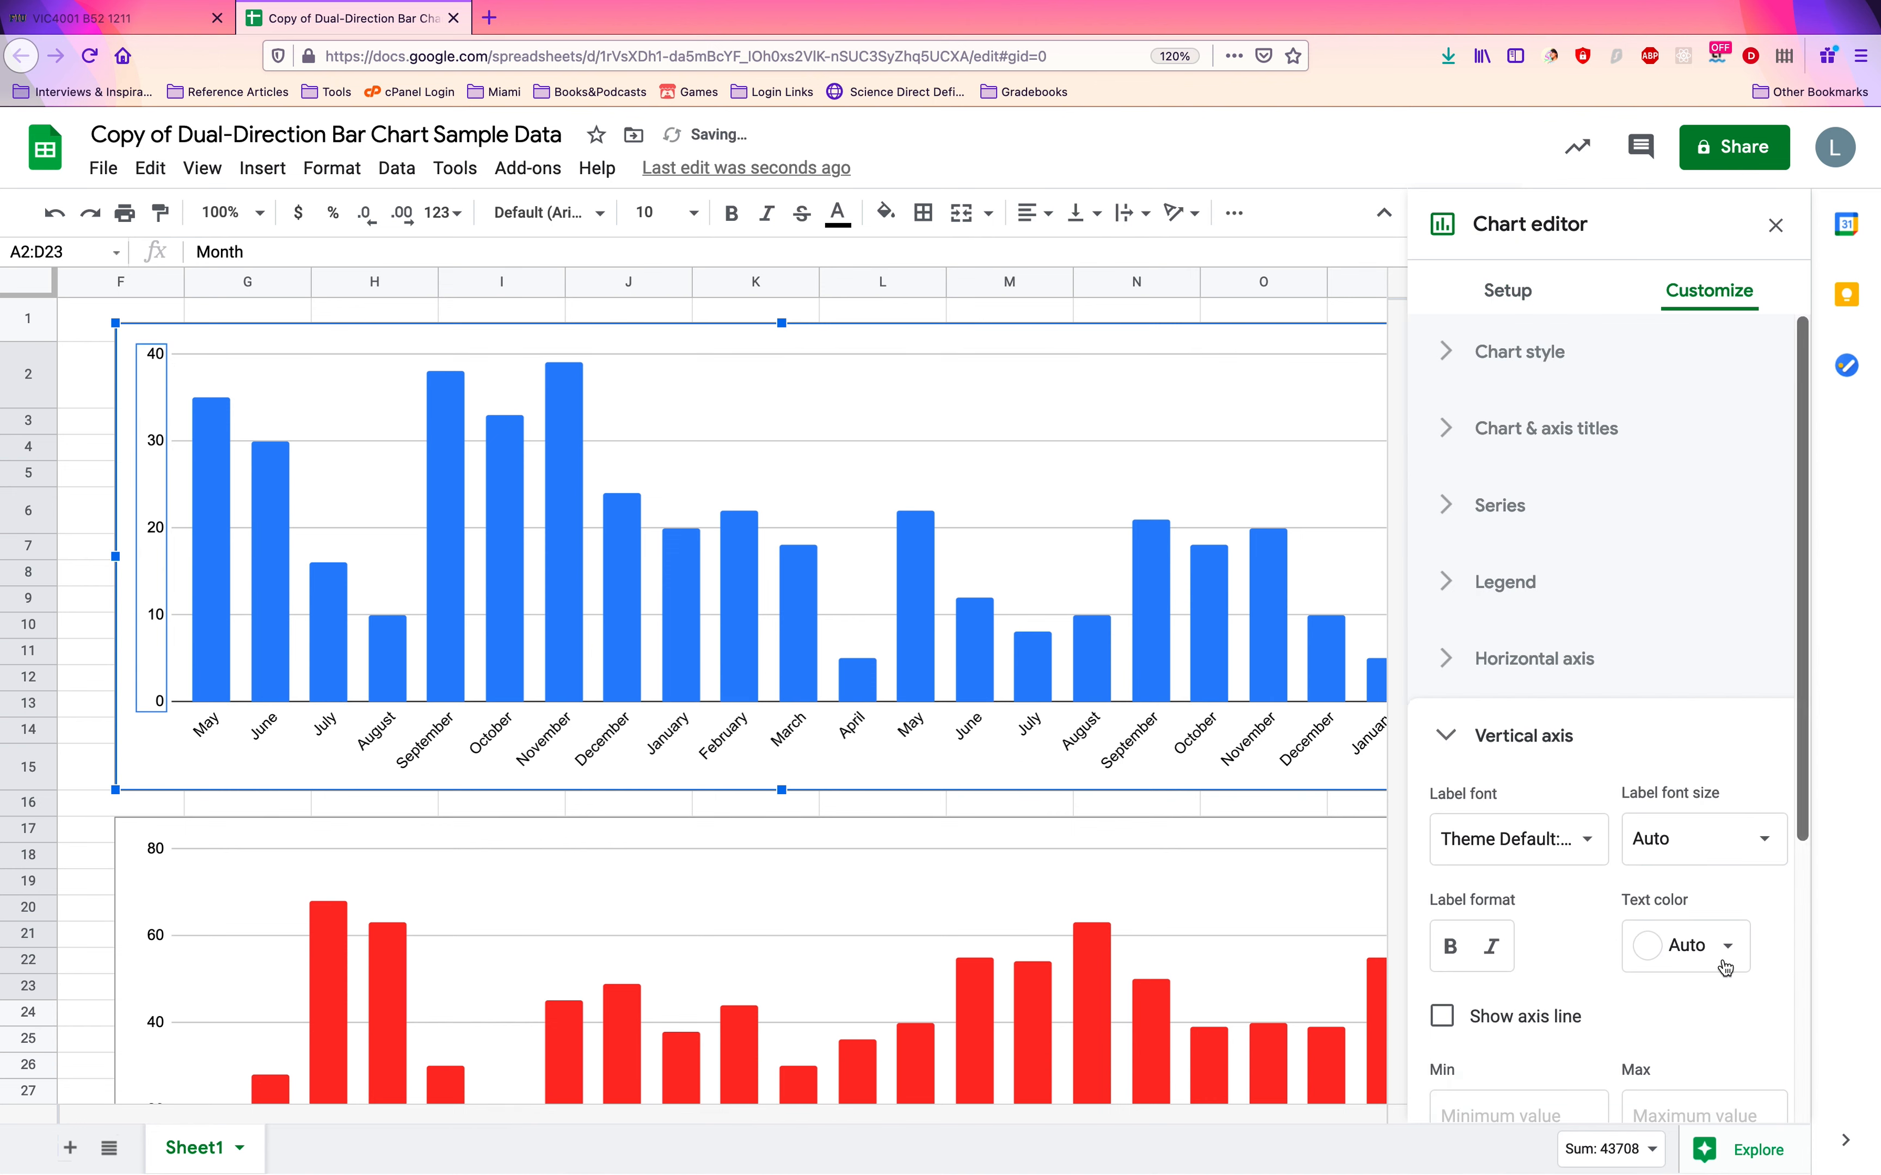
scroll(1710, 959, down, 5)
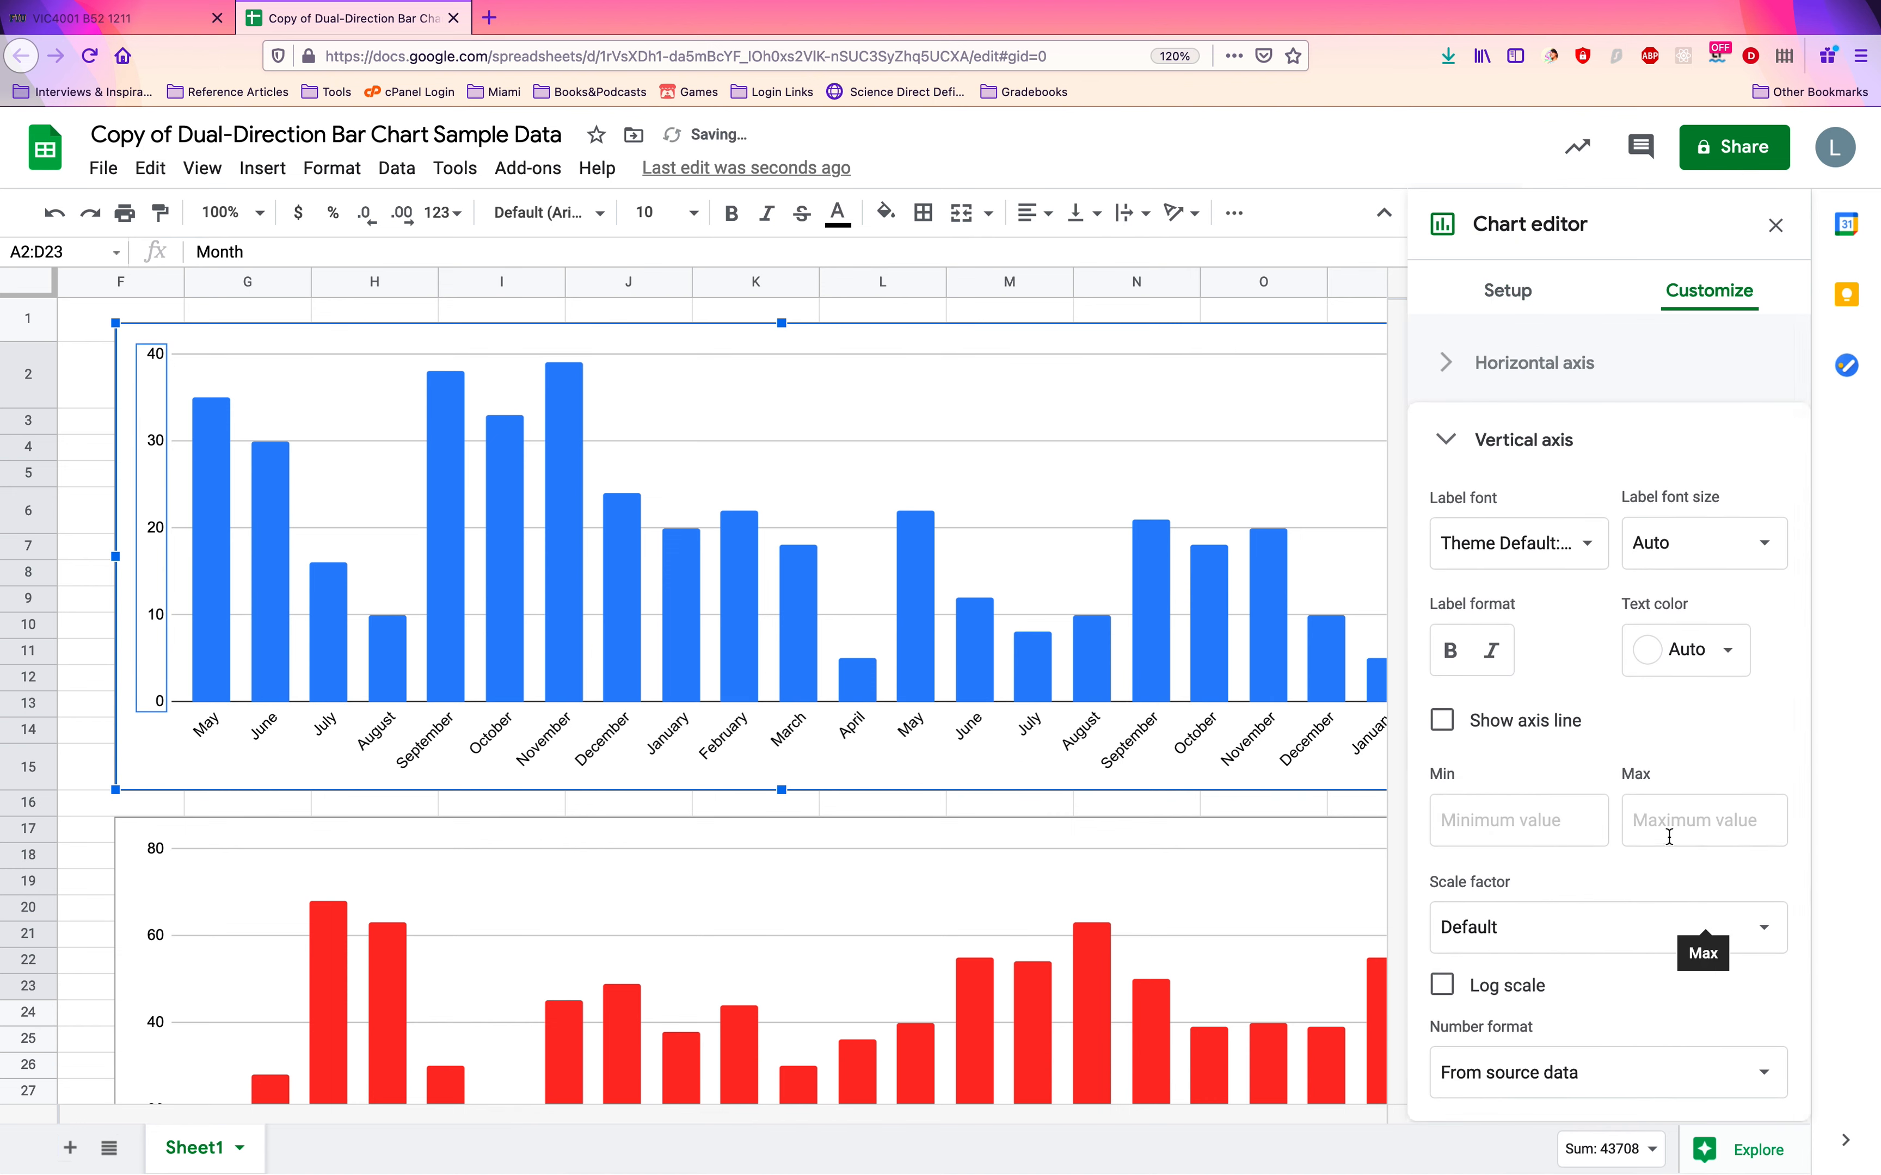
click(1668, 836)
text(80)
click(1557, 824)
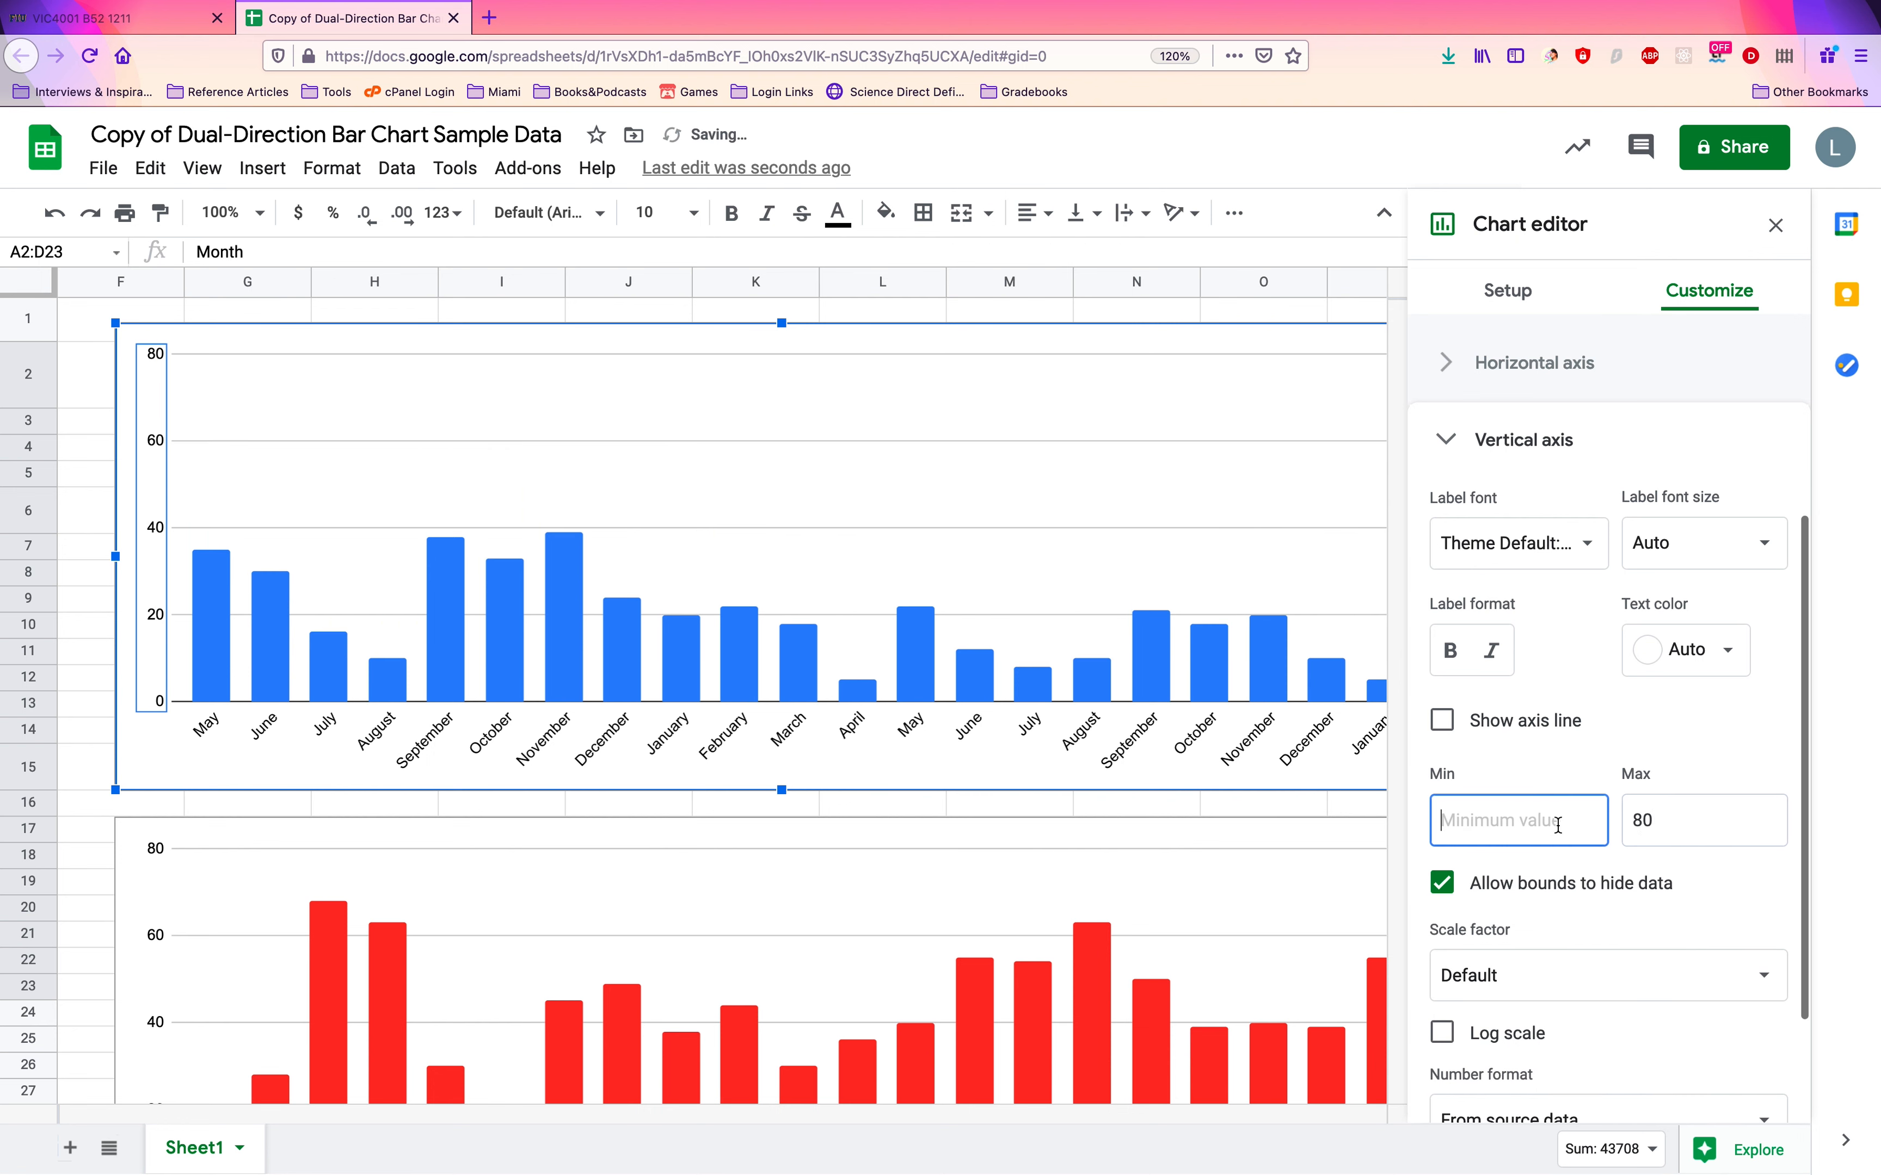
click(1663, 745)
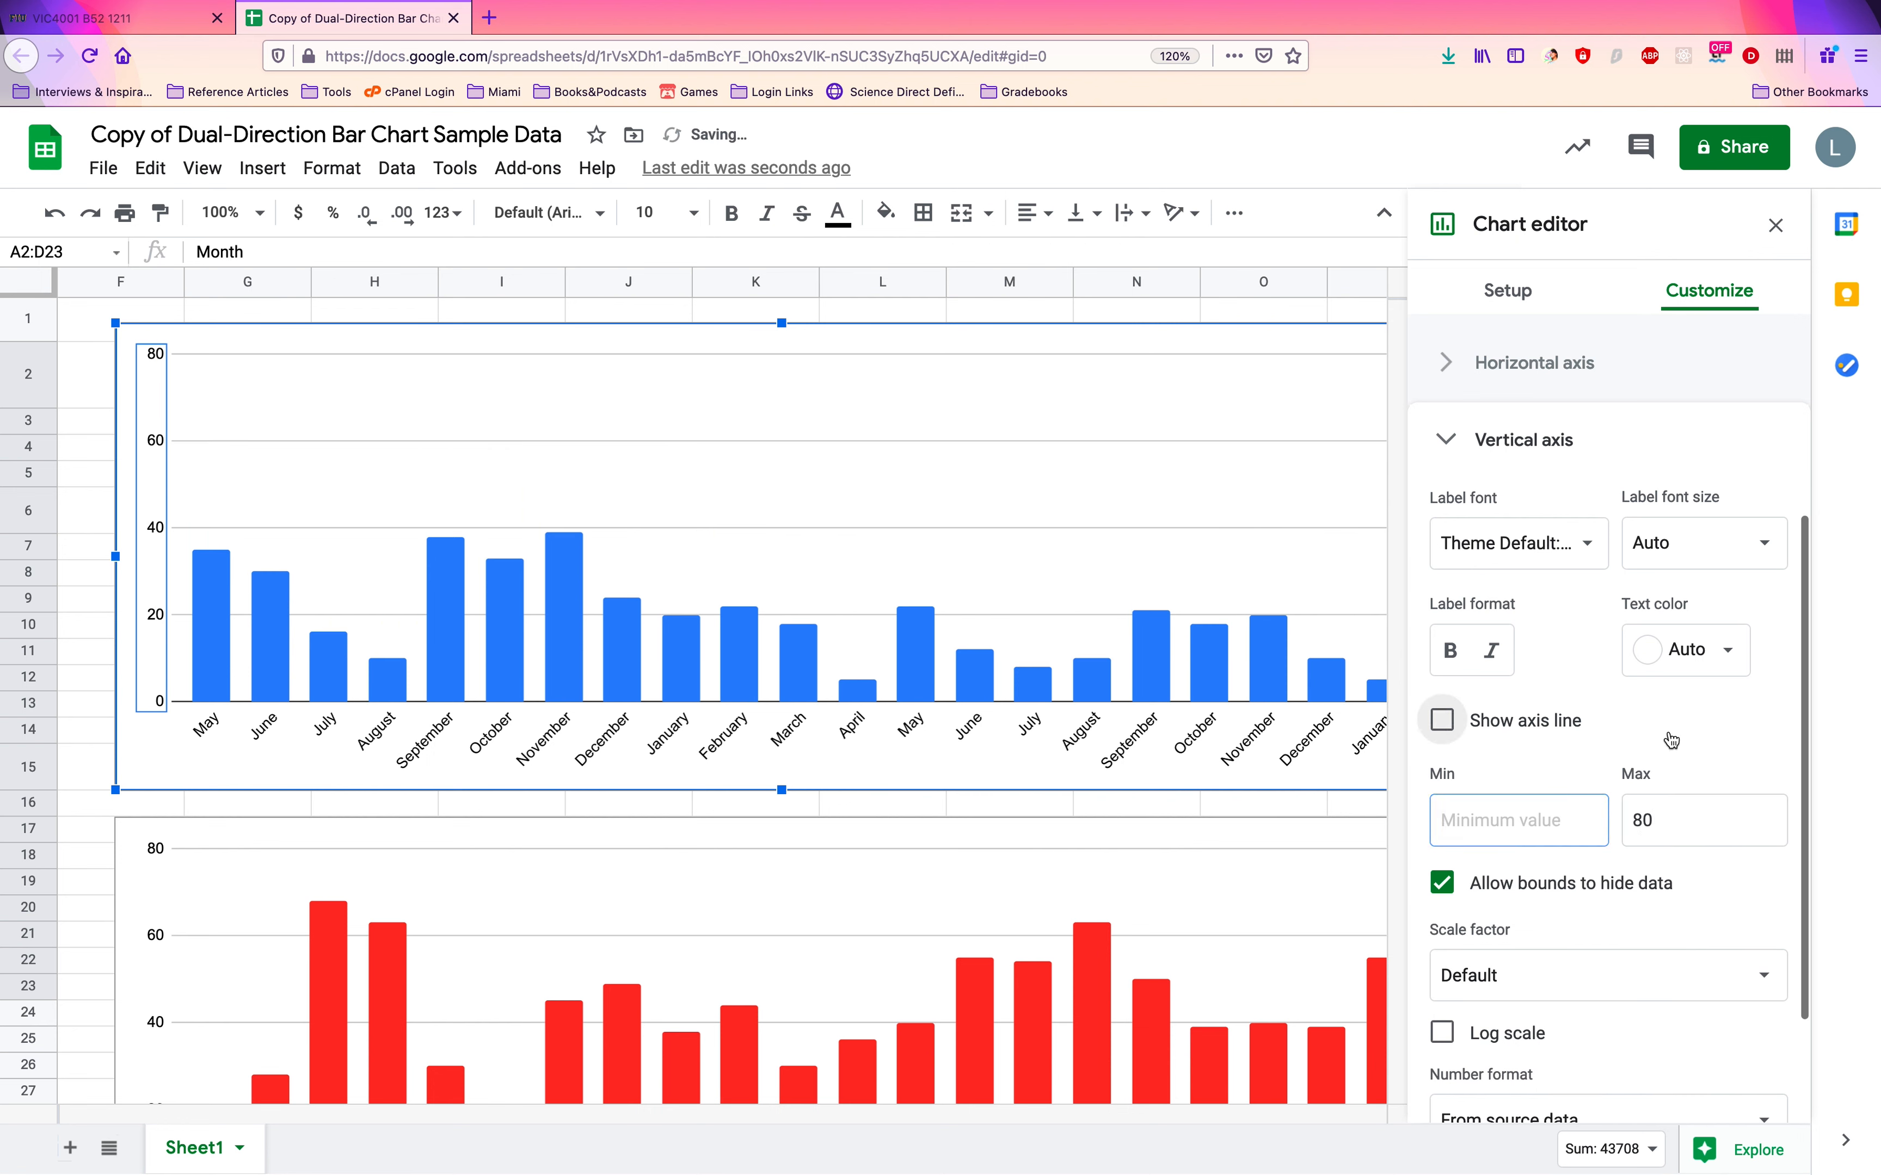
click(1515, 729)
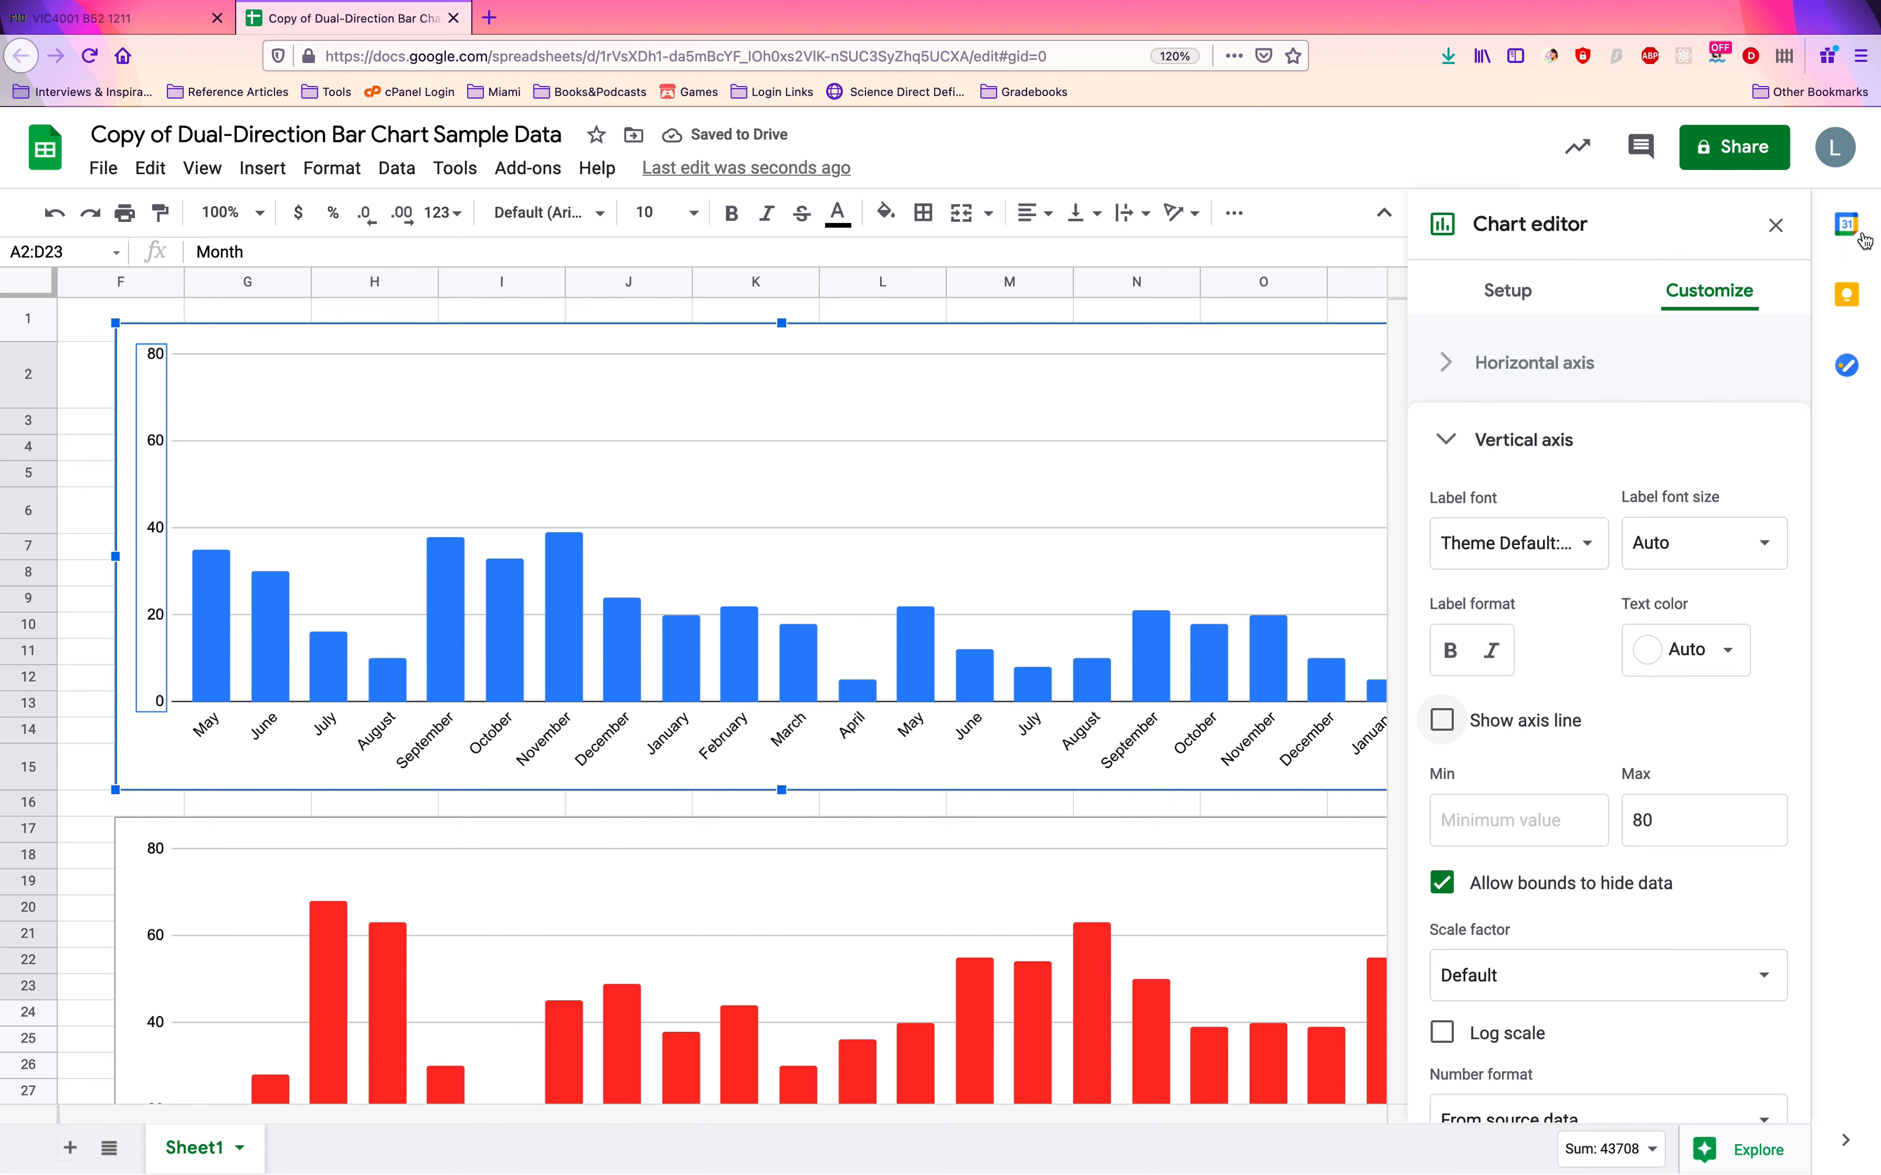
click(1786, 238)
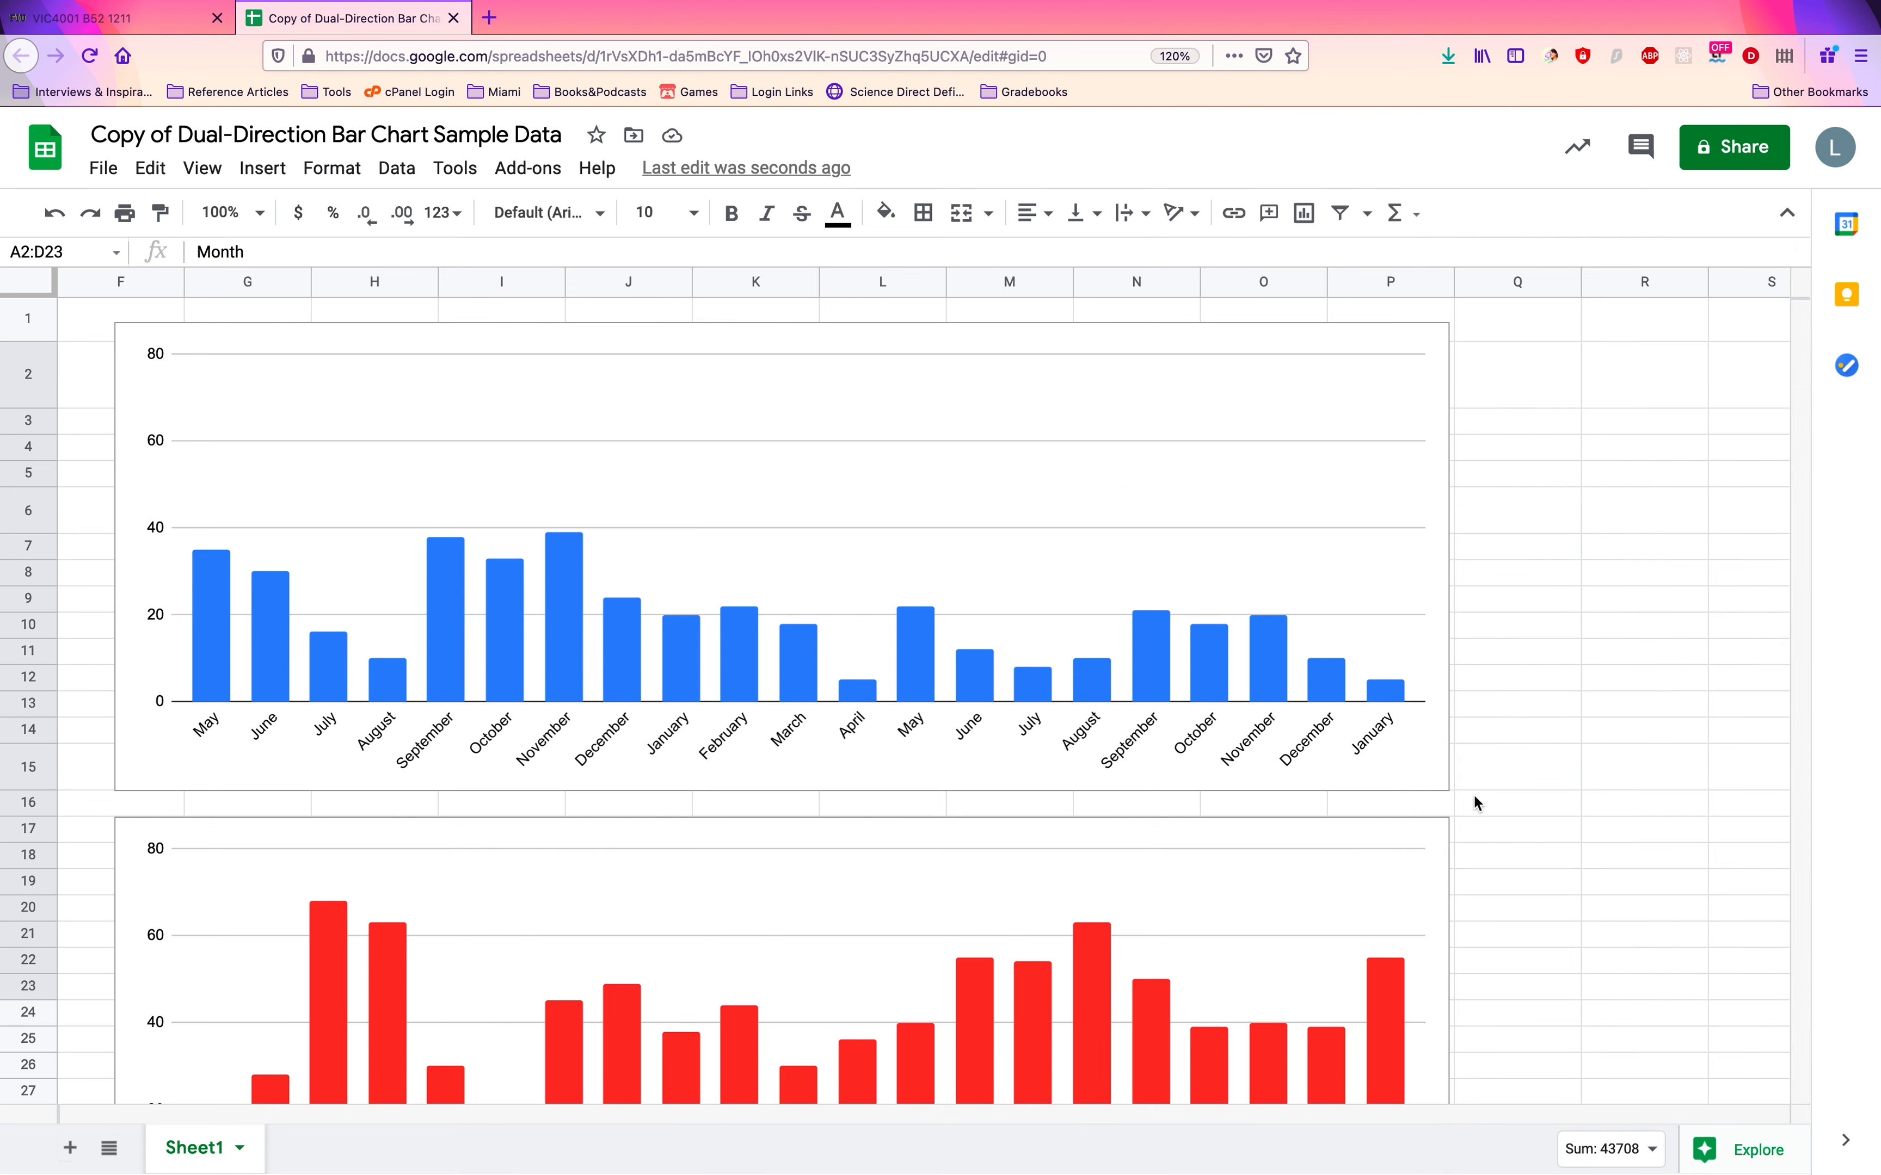
scroll(1473, 794, left, 5)
scroll(1473, 794, right, 5)
scroll(1474, 794, down, 2)
scroll(1474, 794, down, 1)
scroll(1473, 793, up, 3)
Download the blue positive-coverage chart as Scalable Vector Graphics (.svg)
click(1391, 514)
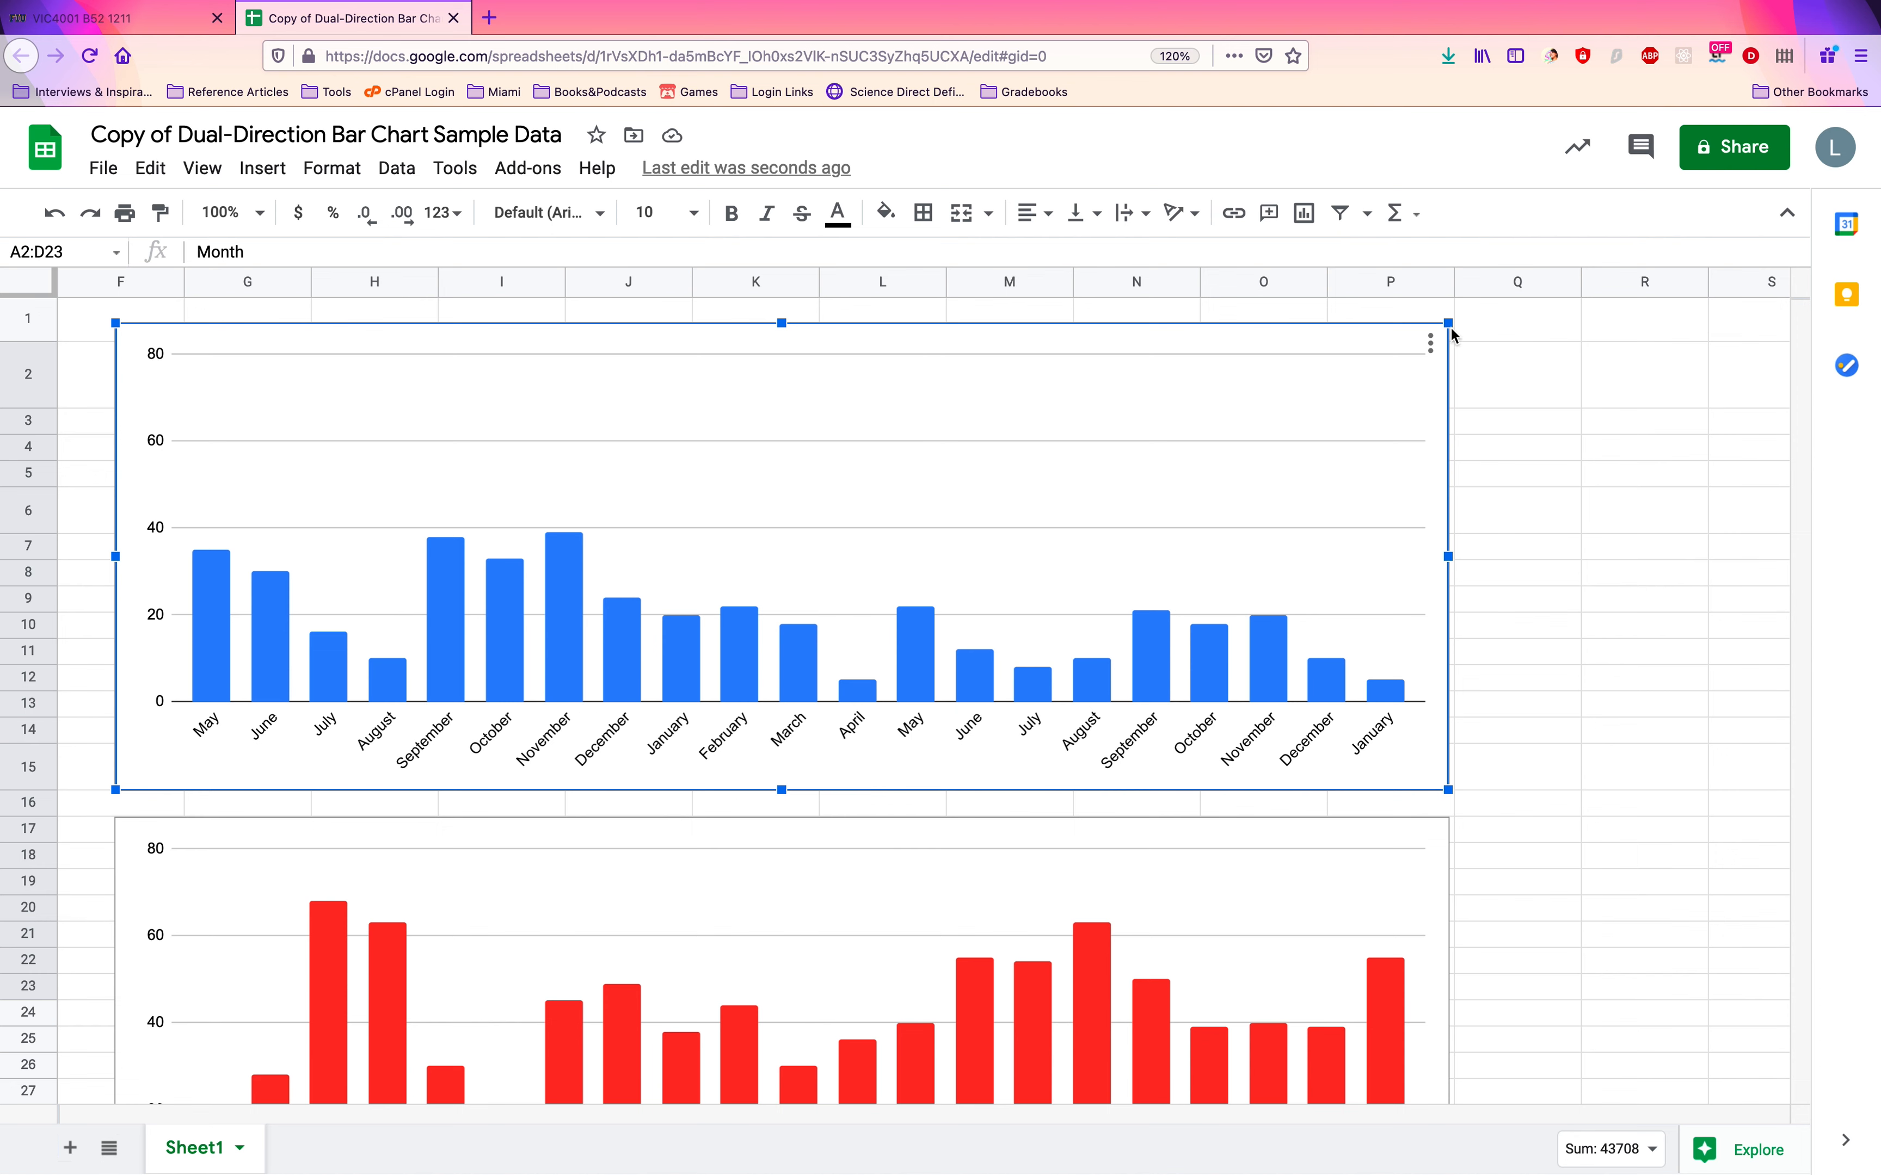
click(1430, 343)
mouse_move(1358, 470)
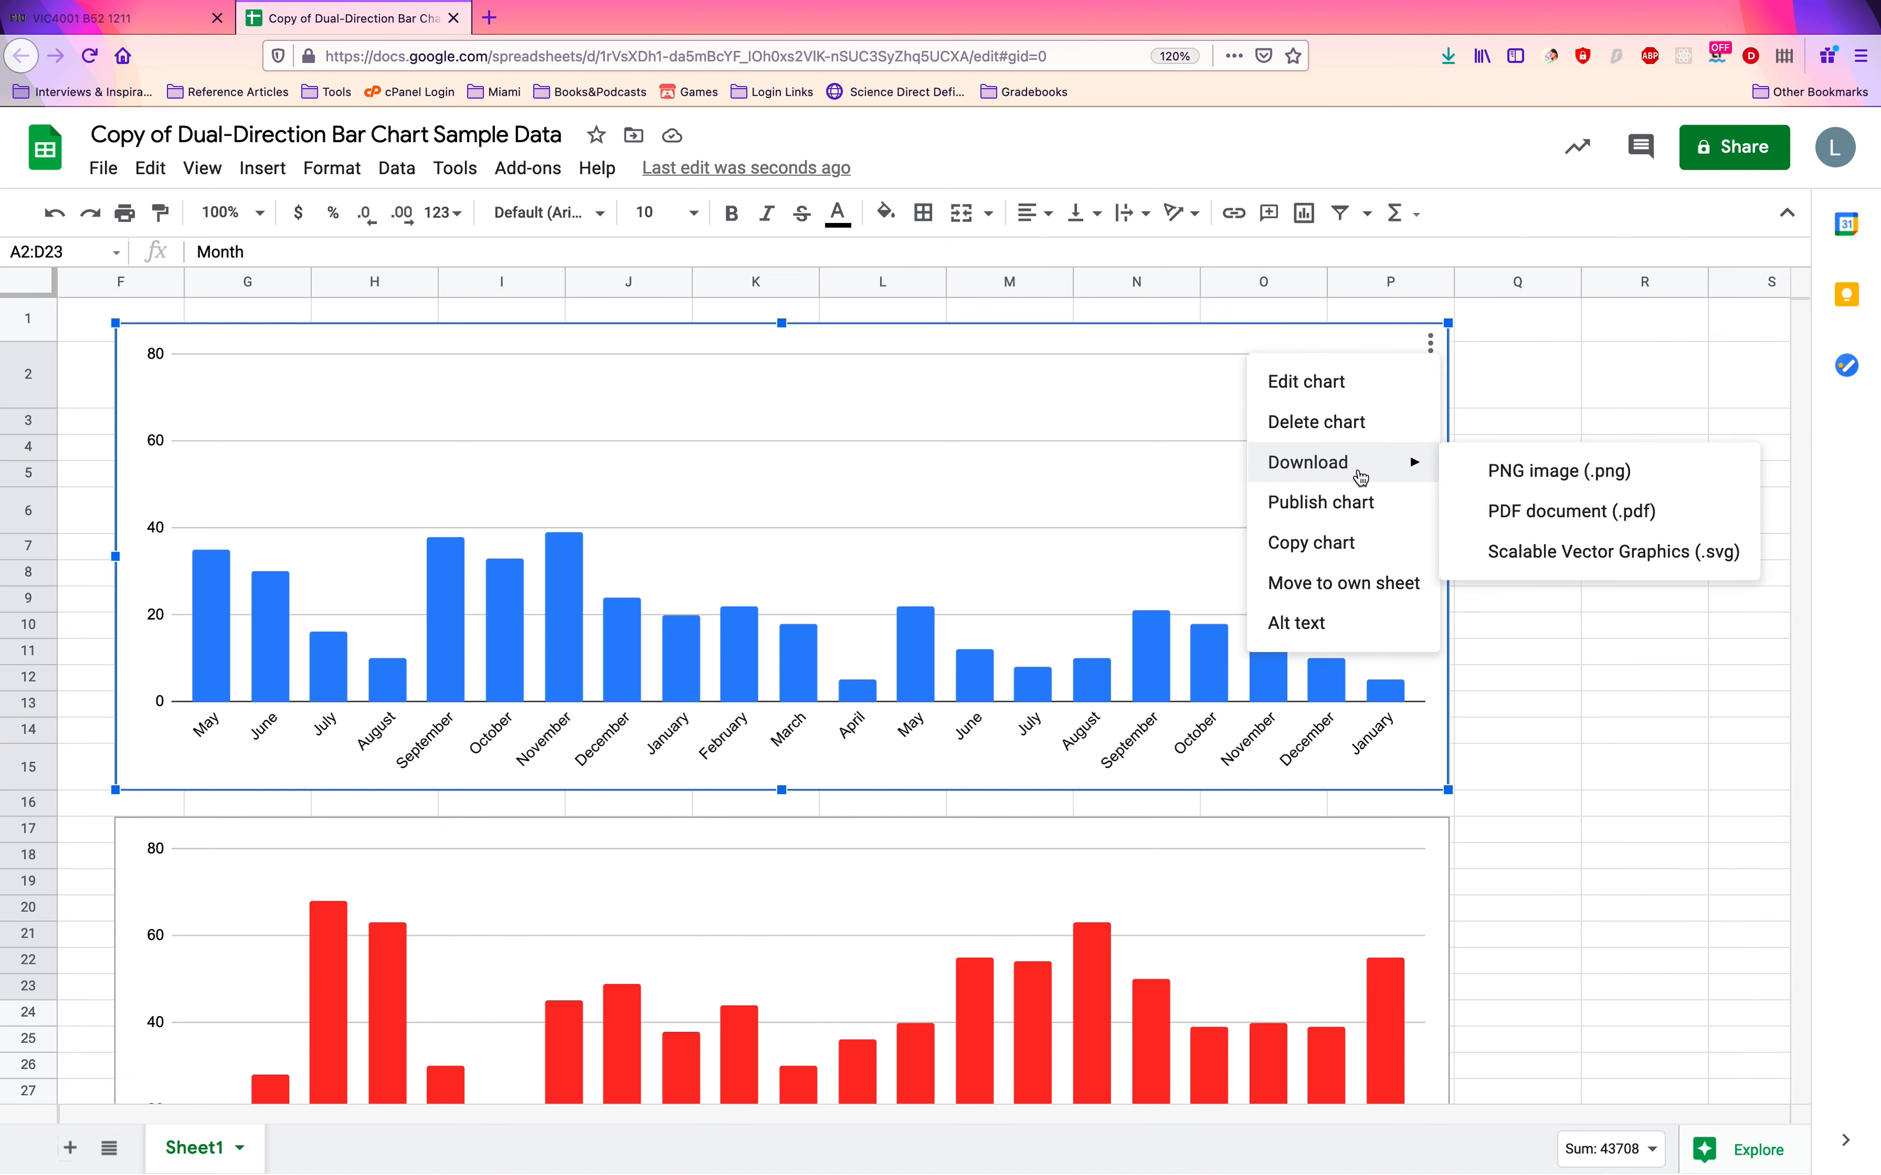
click(1548, 552)
click(1504, 914)
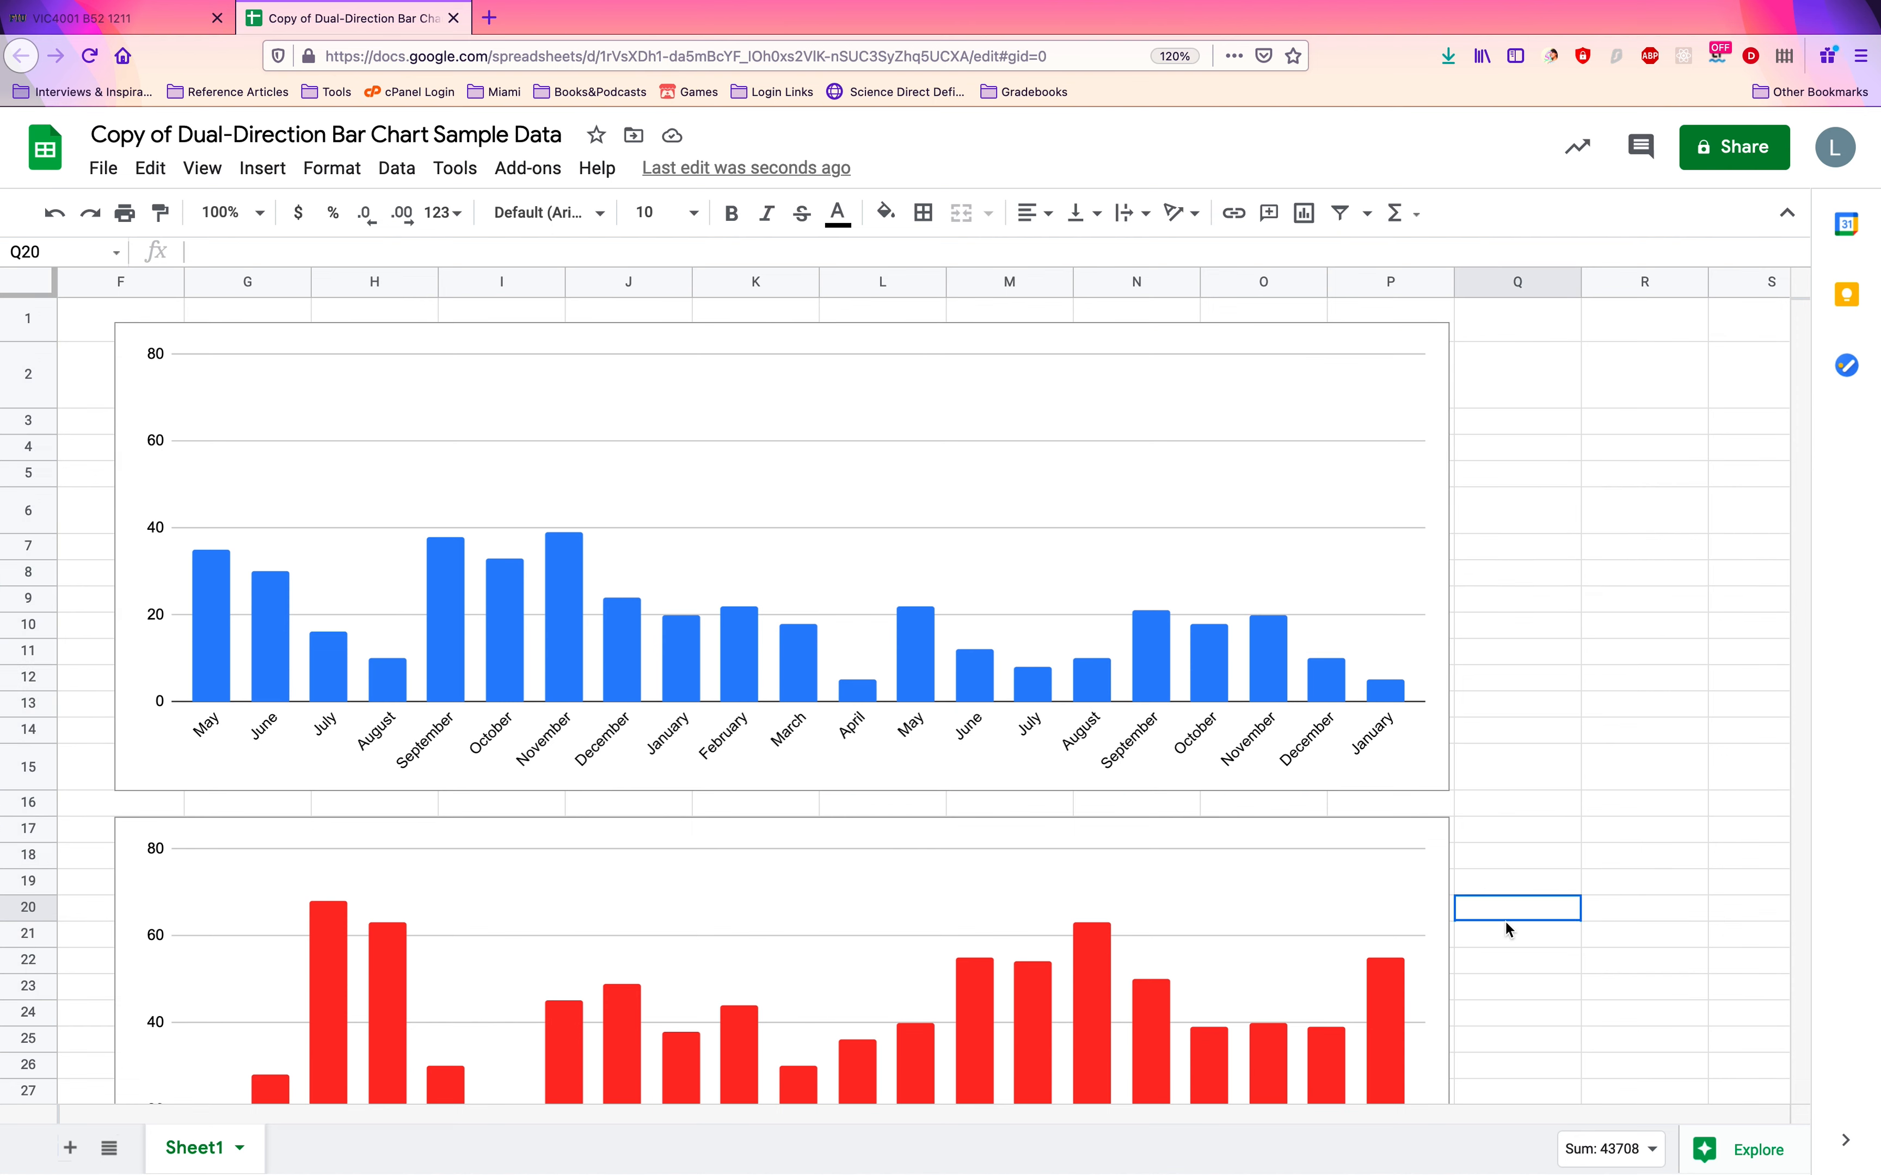
Download the red negative-coverage chart as Scalable Vector Graphics (.svg)
scroll(1505, 921, down, 1)
mouse_move(4, 962)
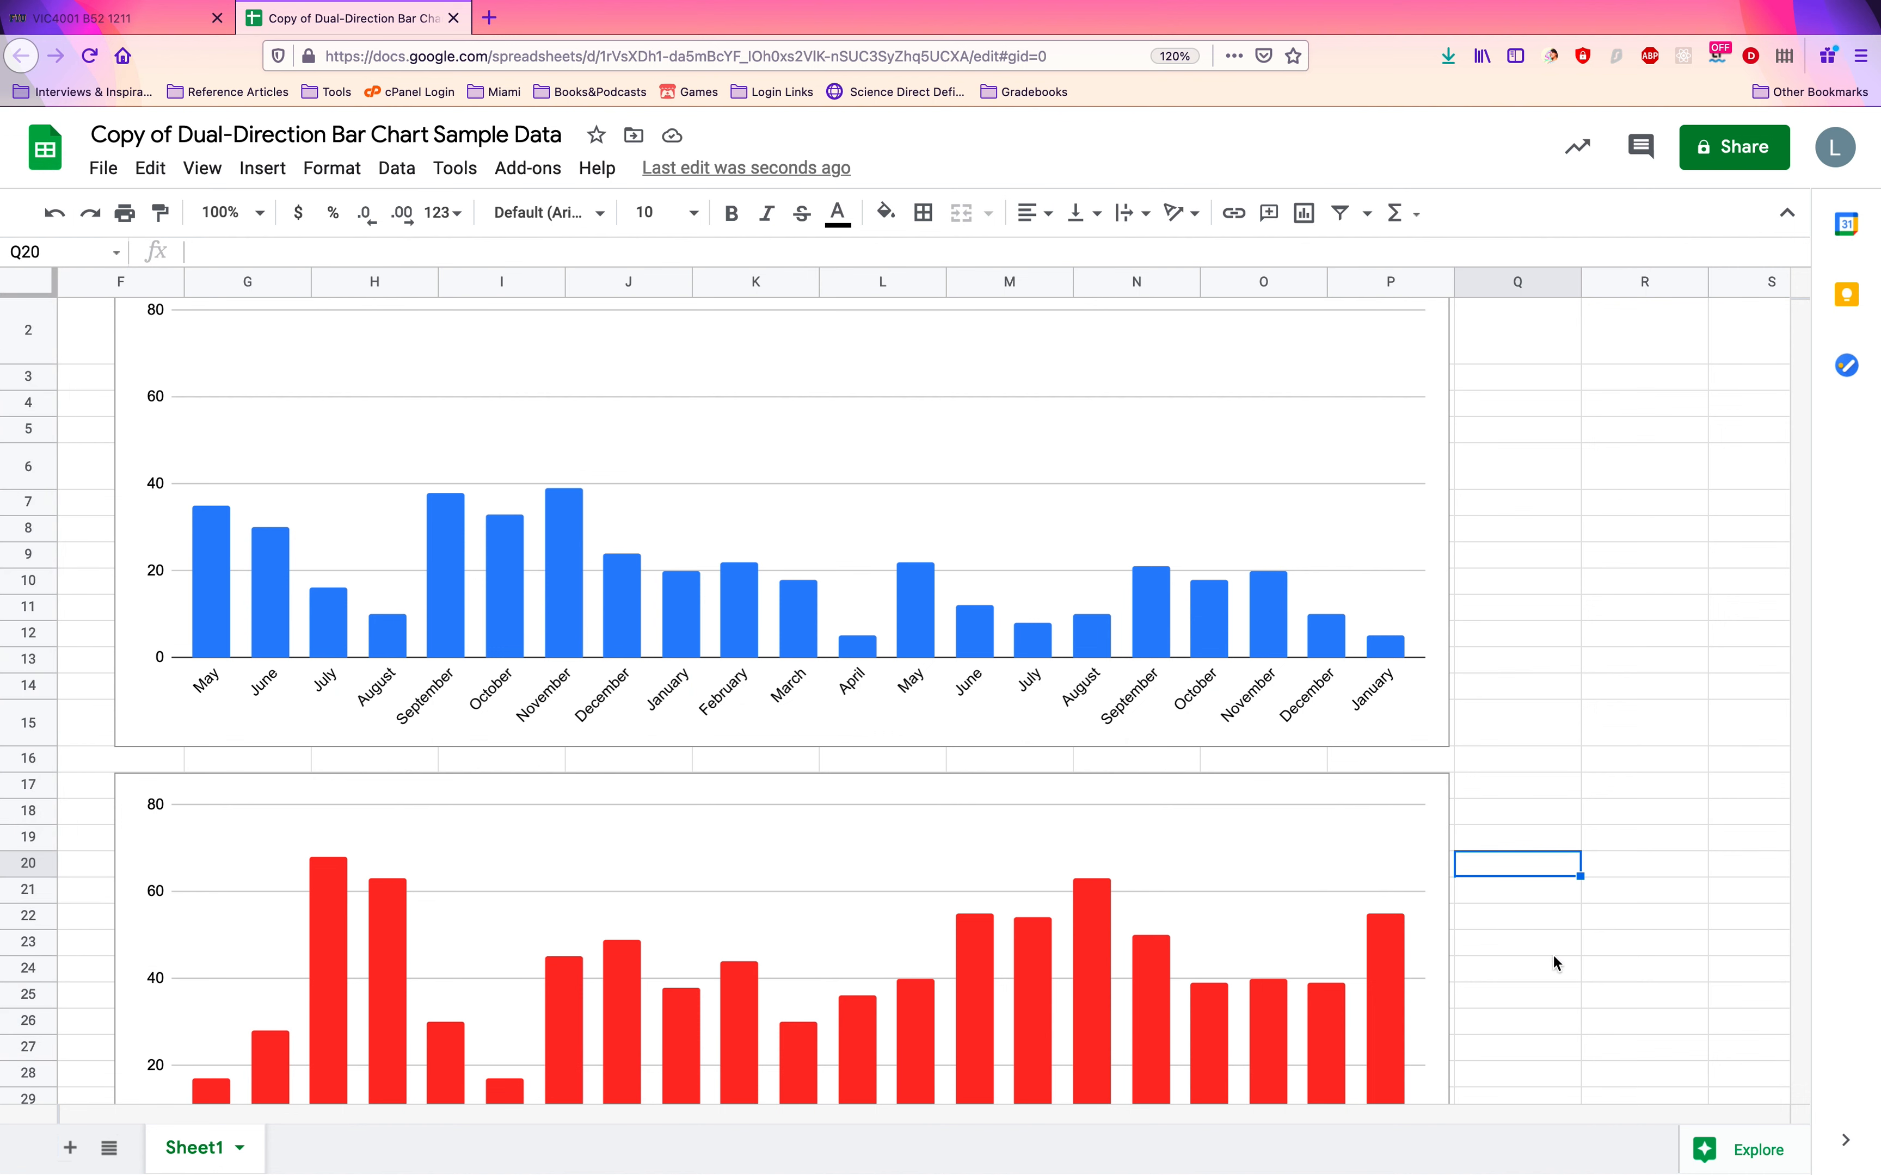
click(1425, 813)
click(1430, 794)
mouse_move(1387, 925)
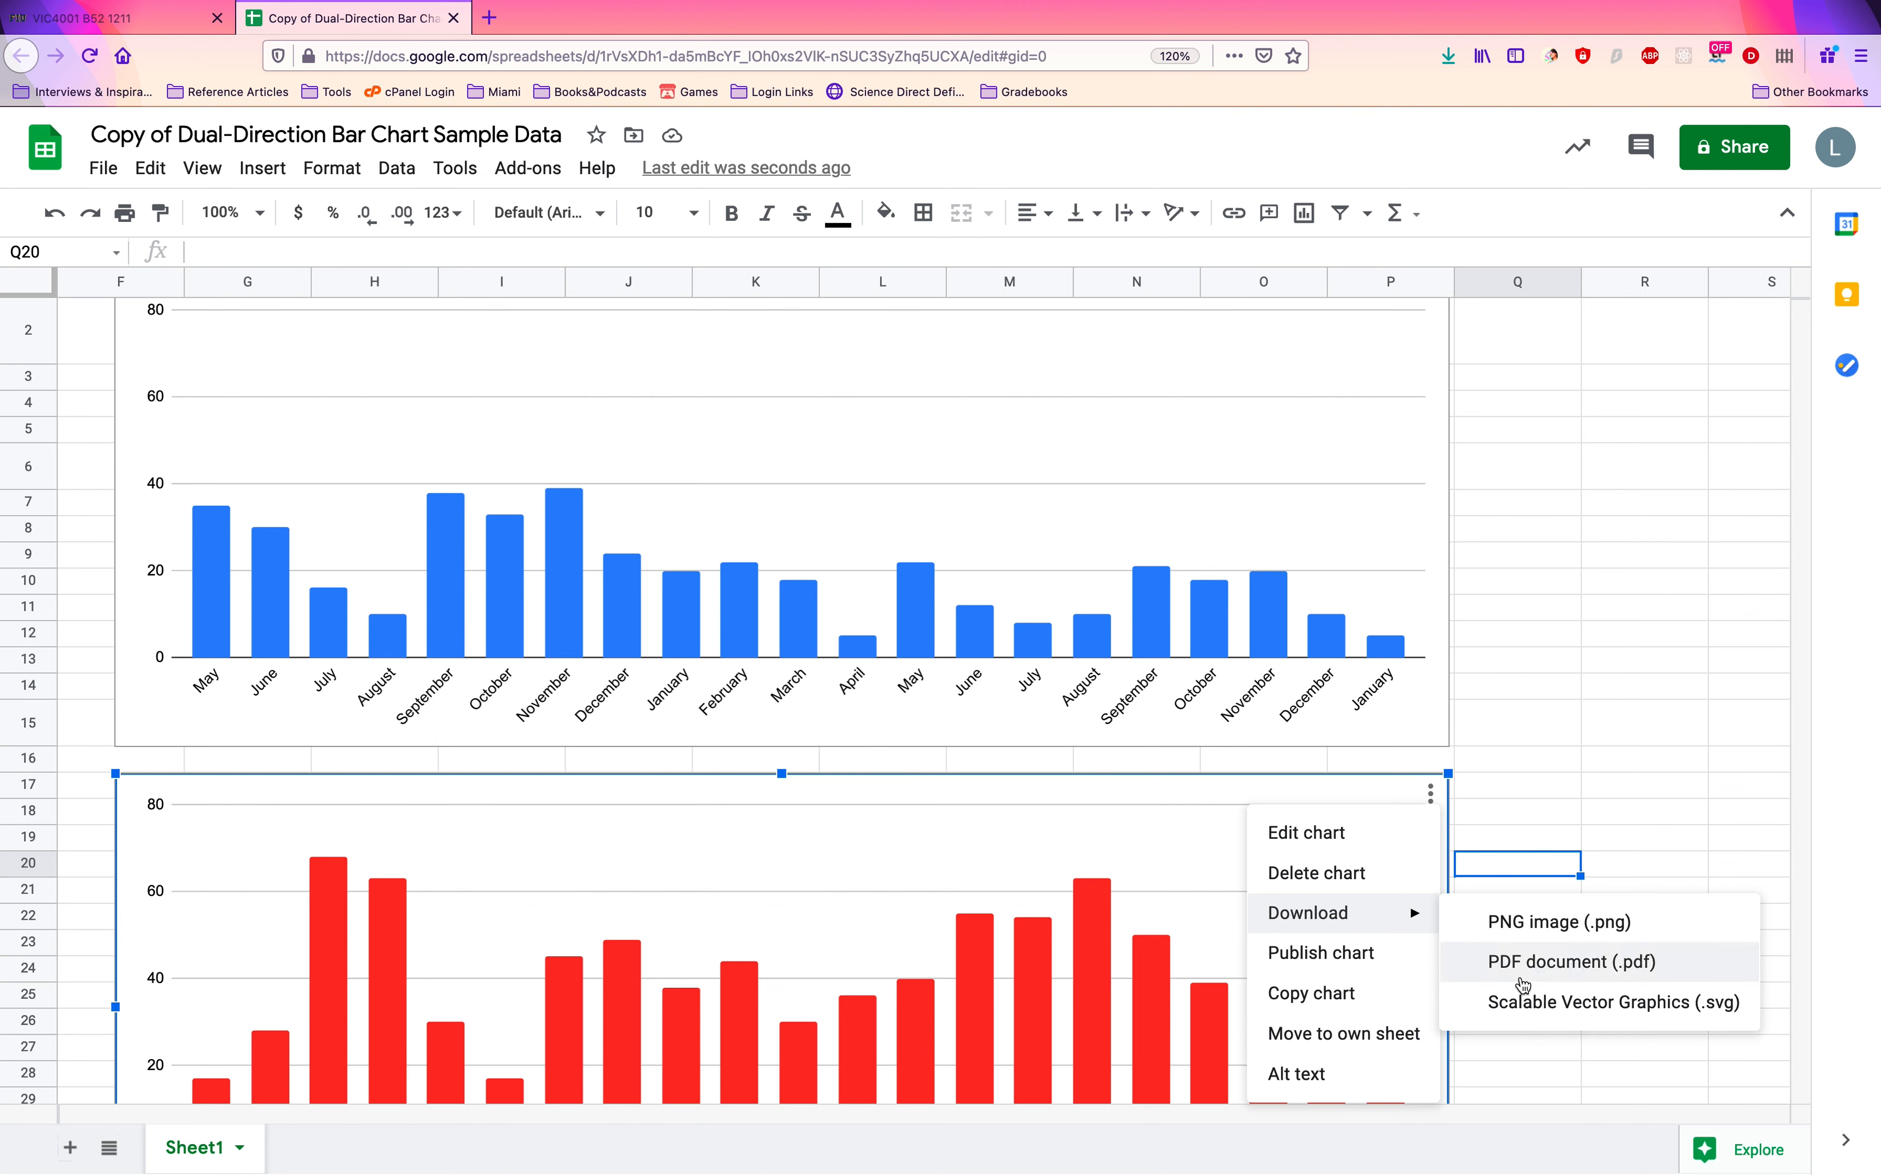
click(1547, 1004)
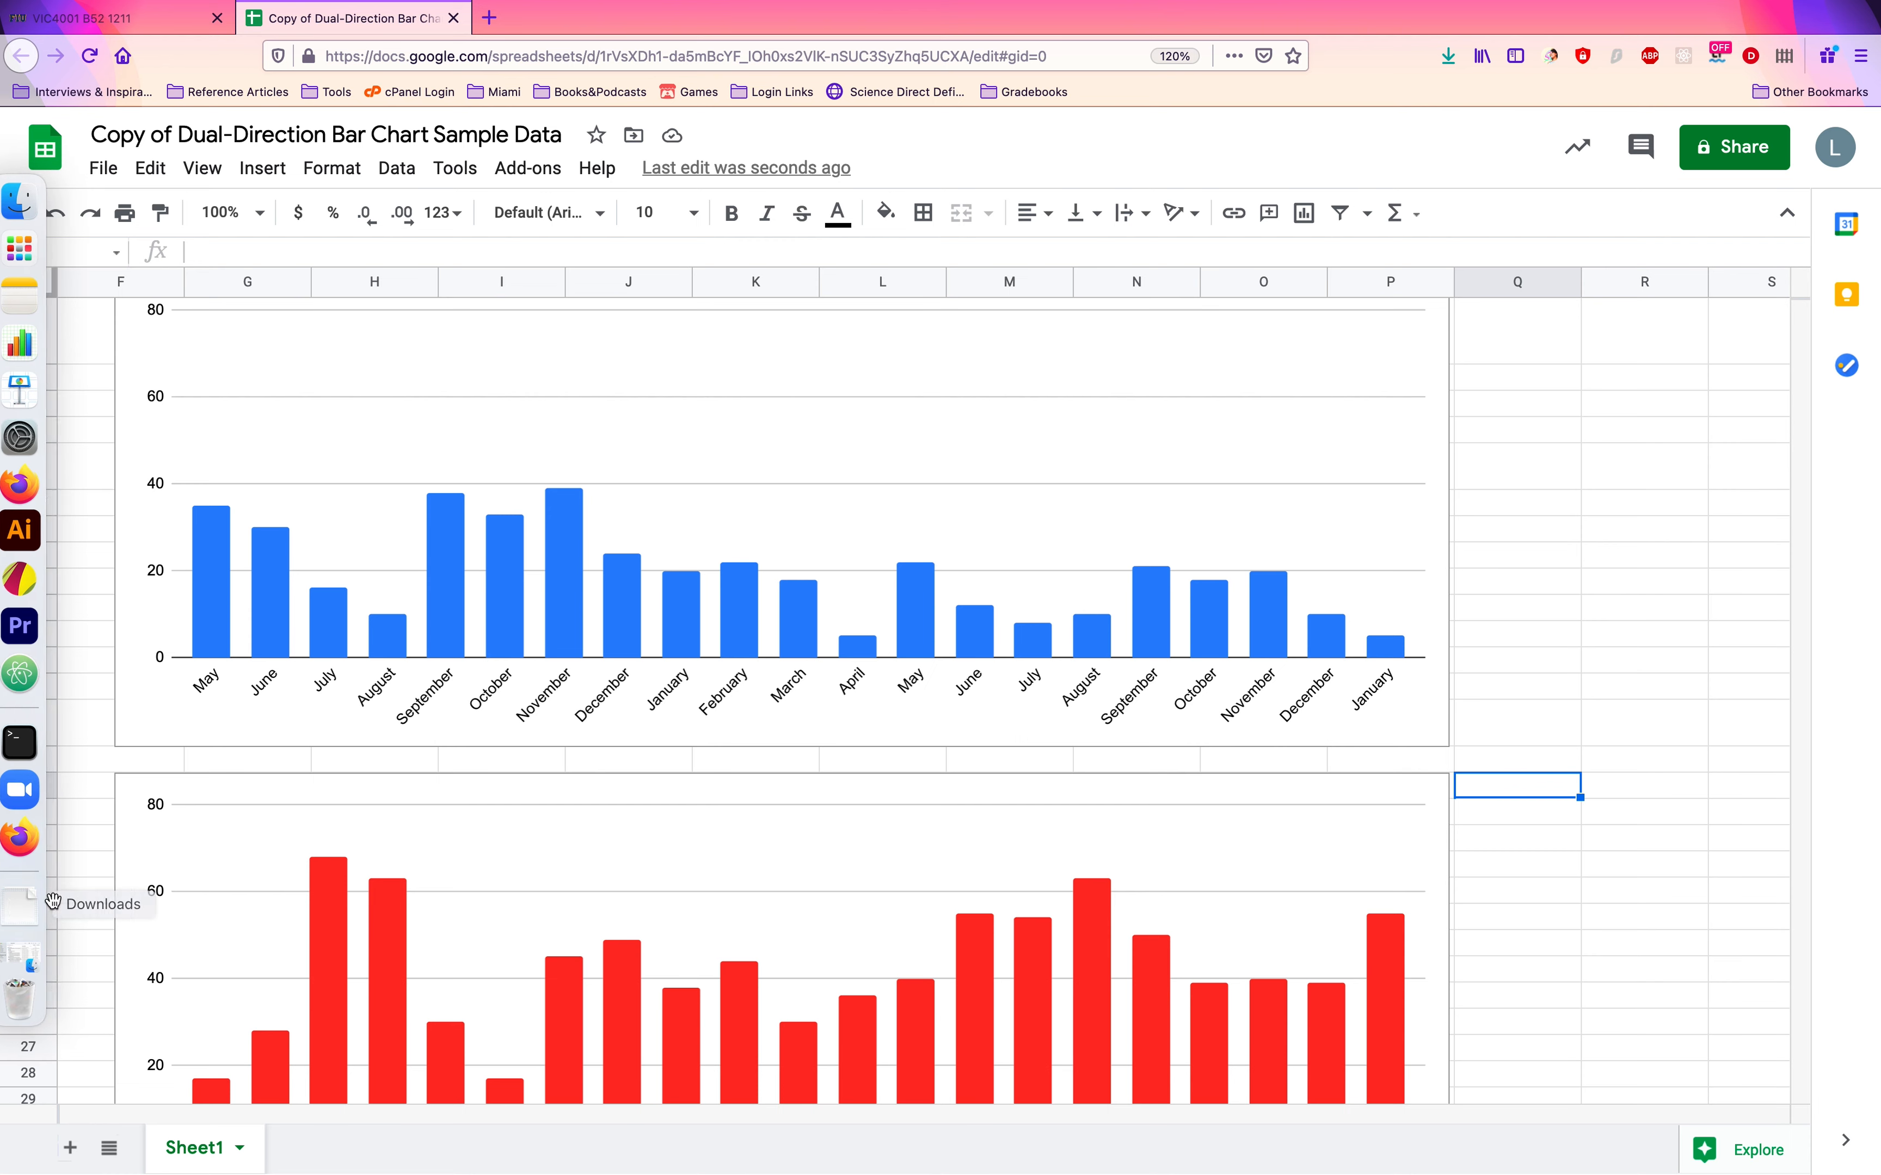
click(1578, 617)
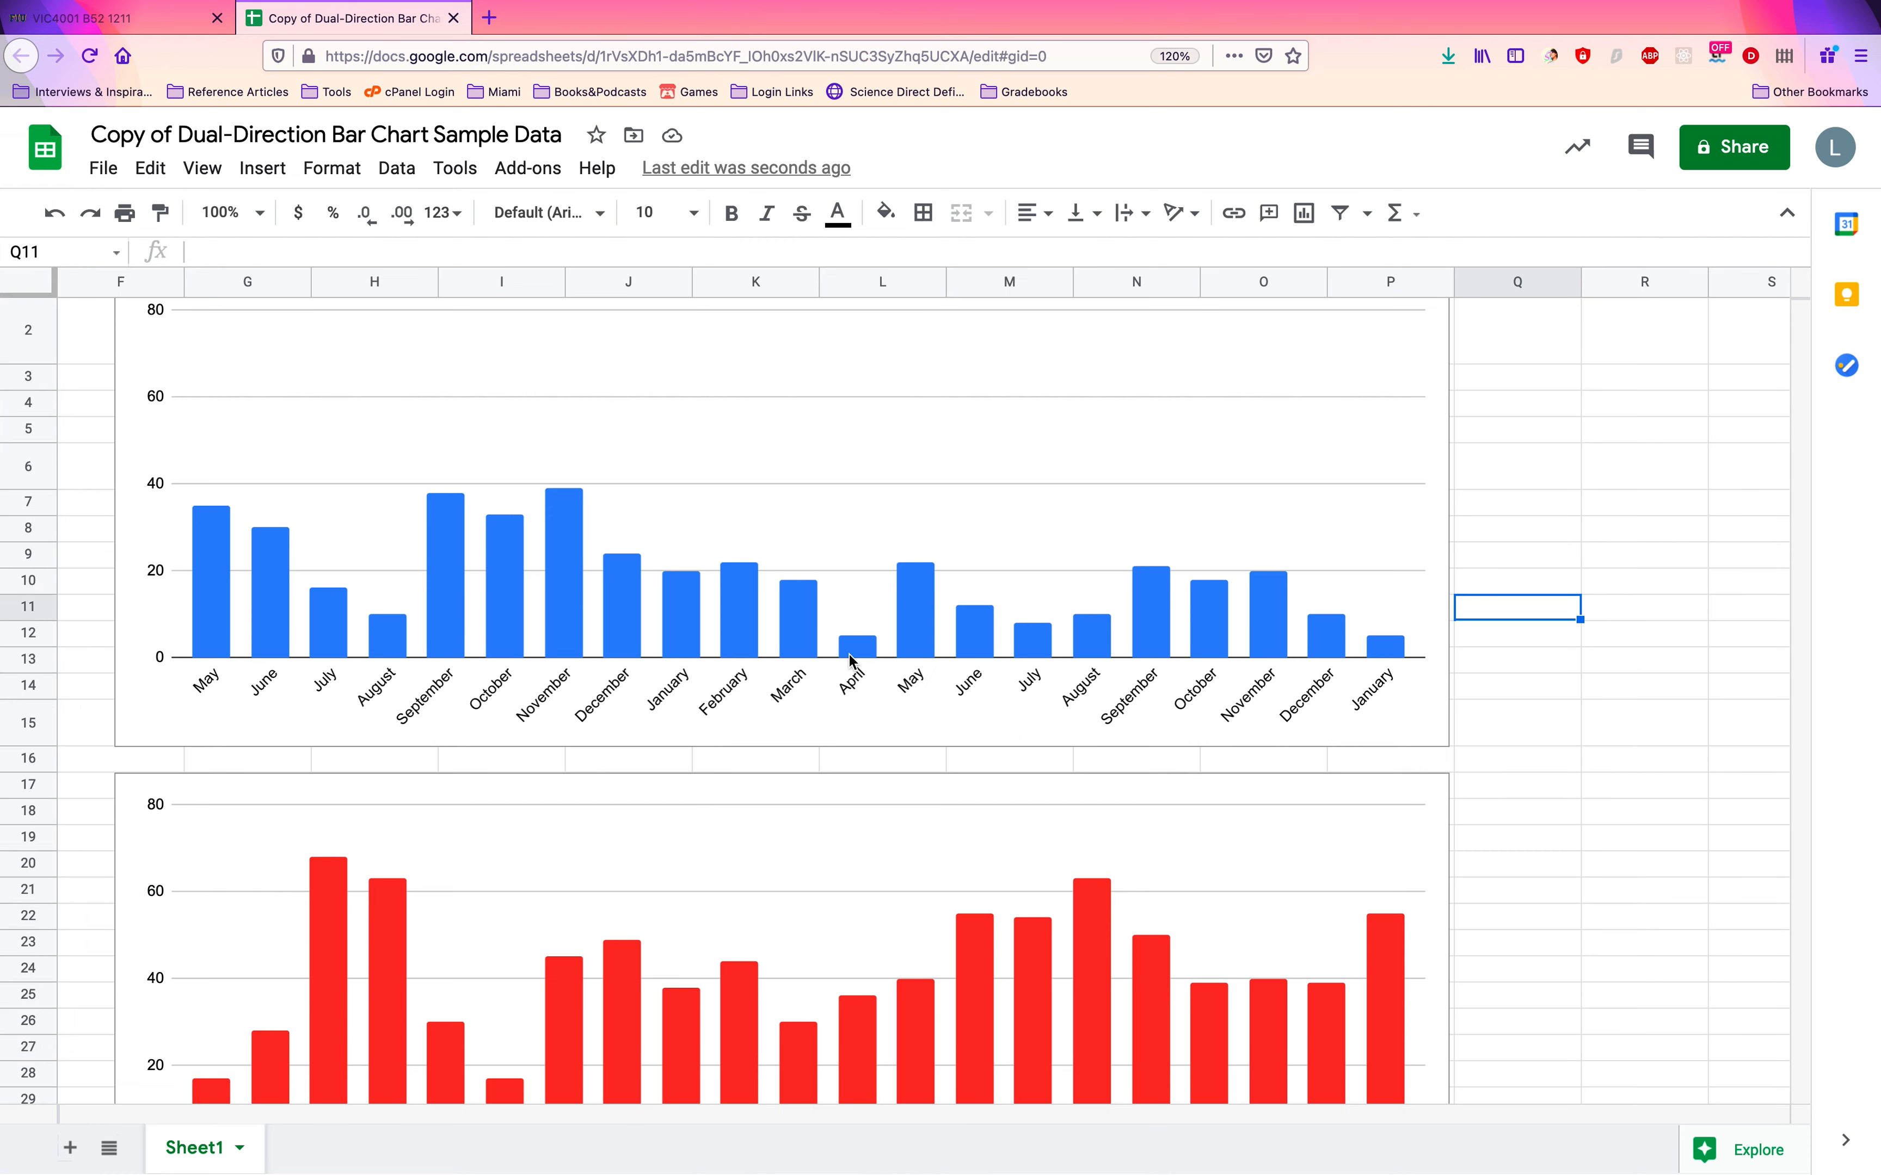
Switch to Illustrator and draw a blue-filled rectangle about 1333 by 839 px from the artboard's upper-left corner, extending past its right edge
key(ctrl+Left)
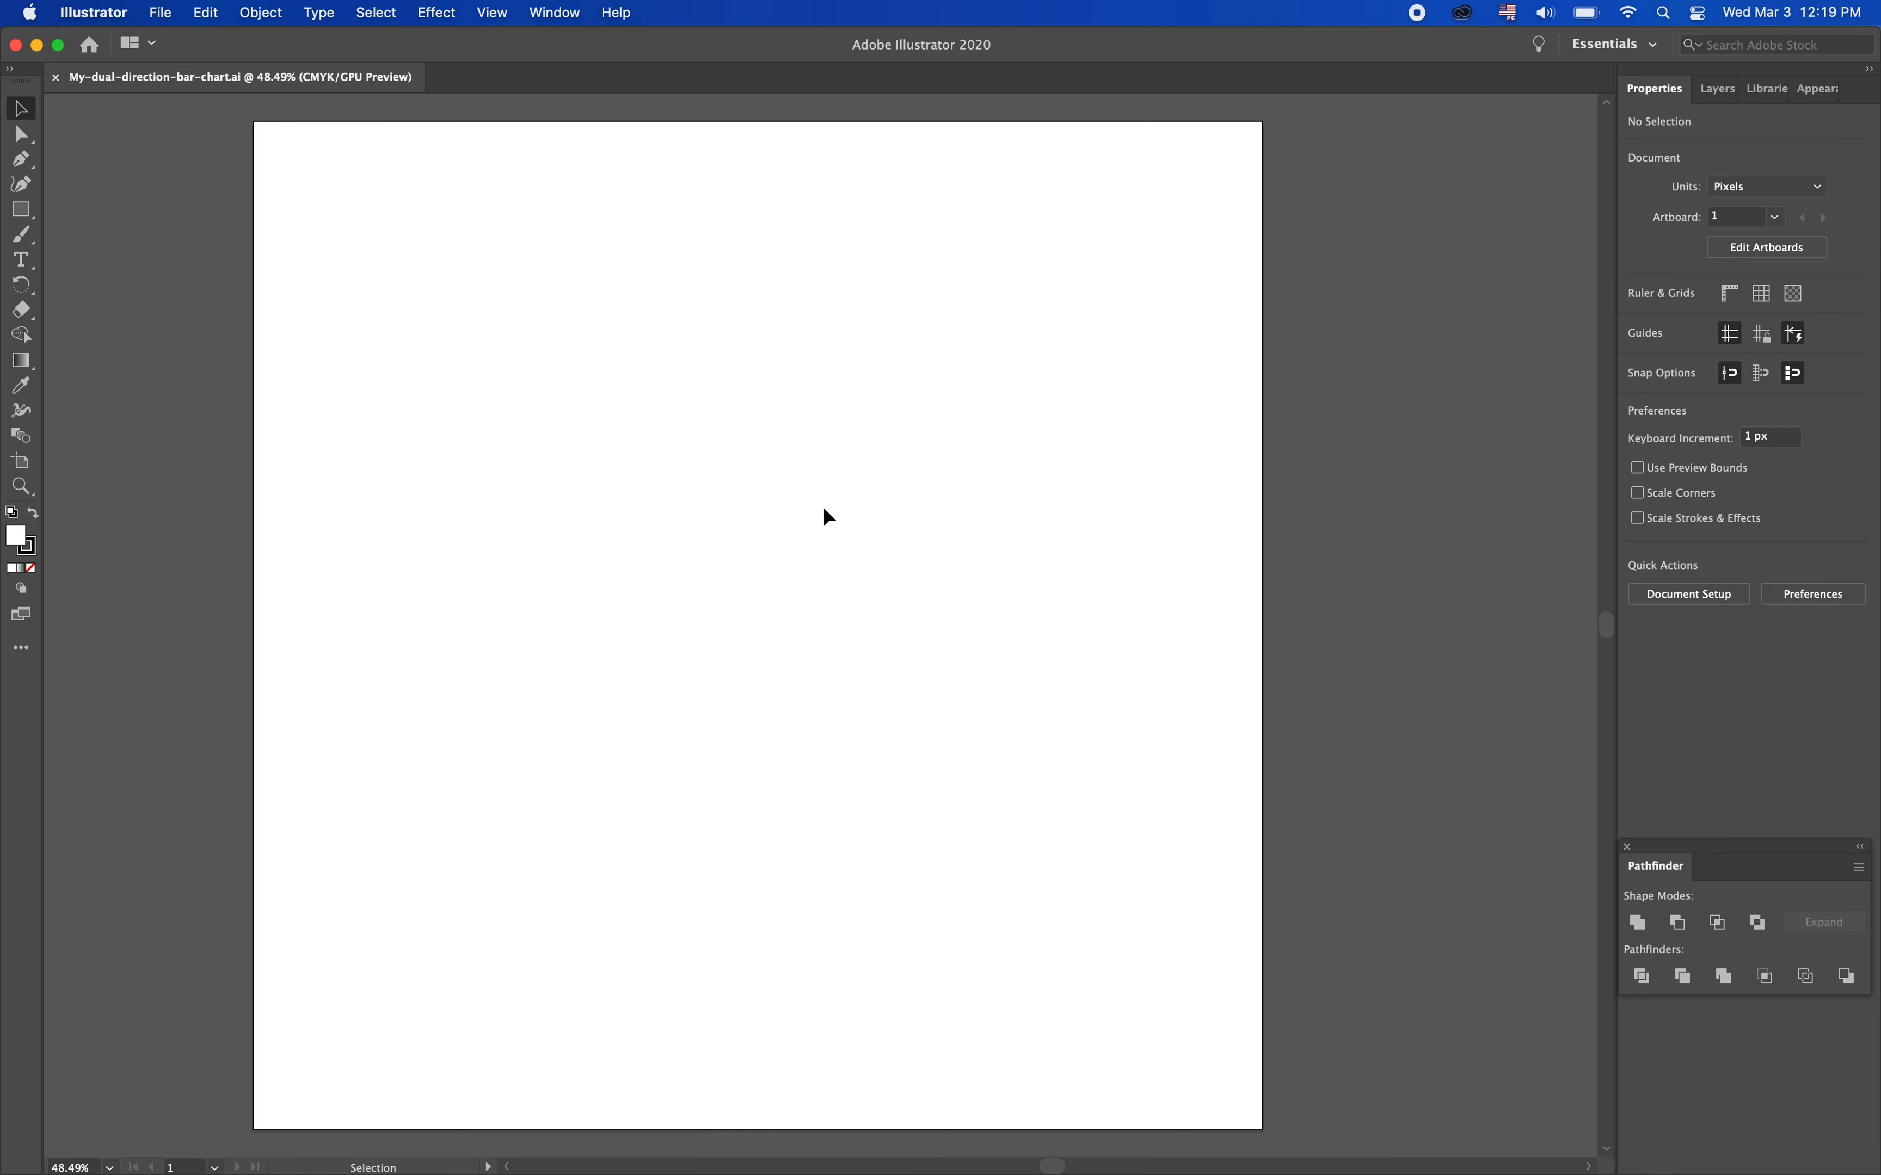
click(22, 215)
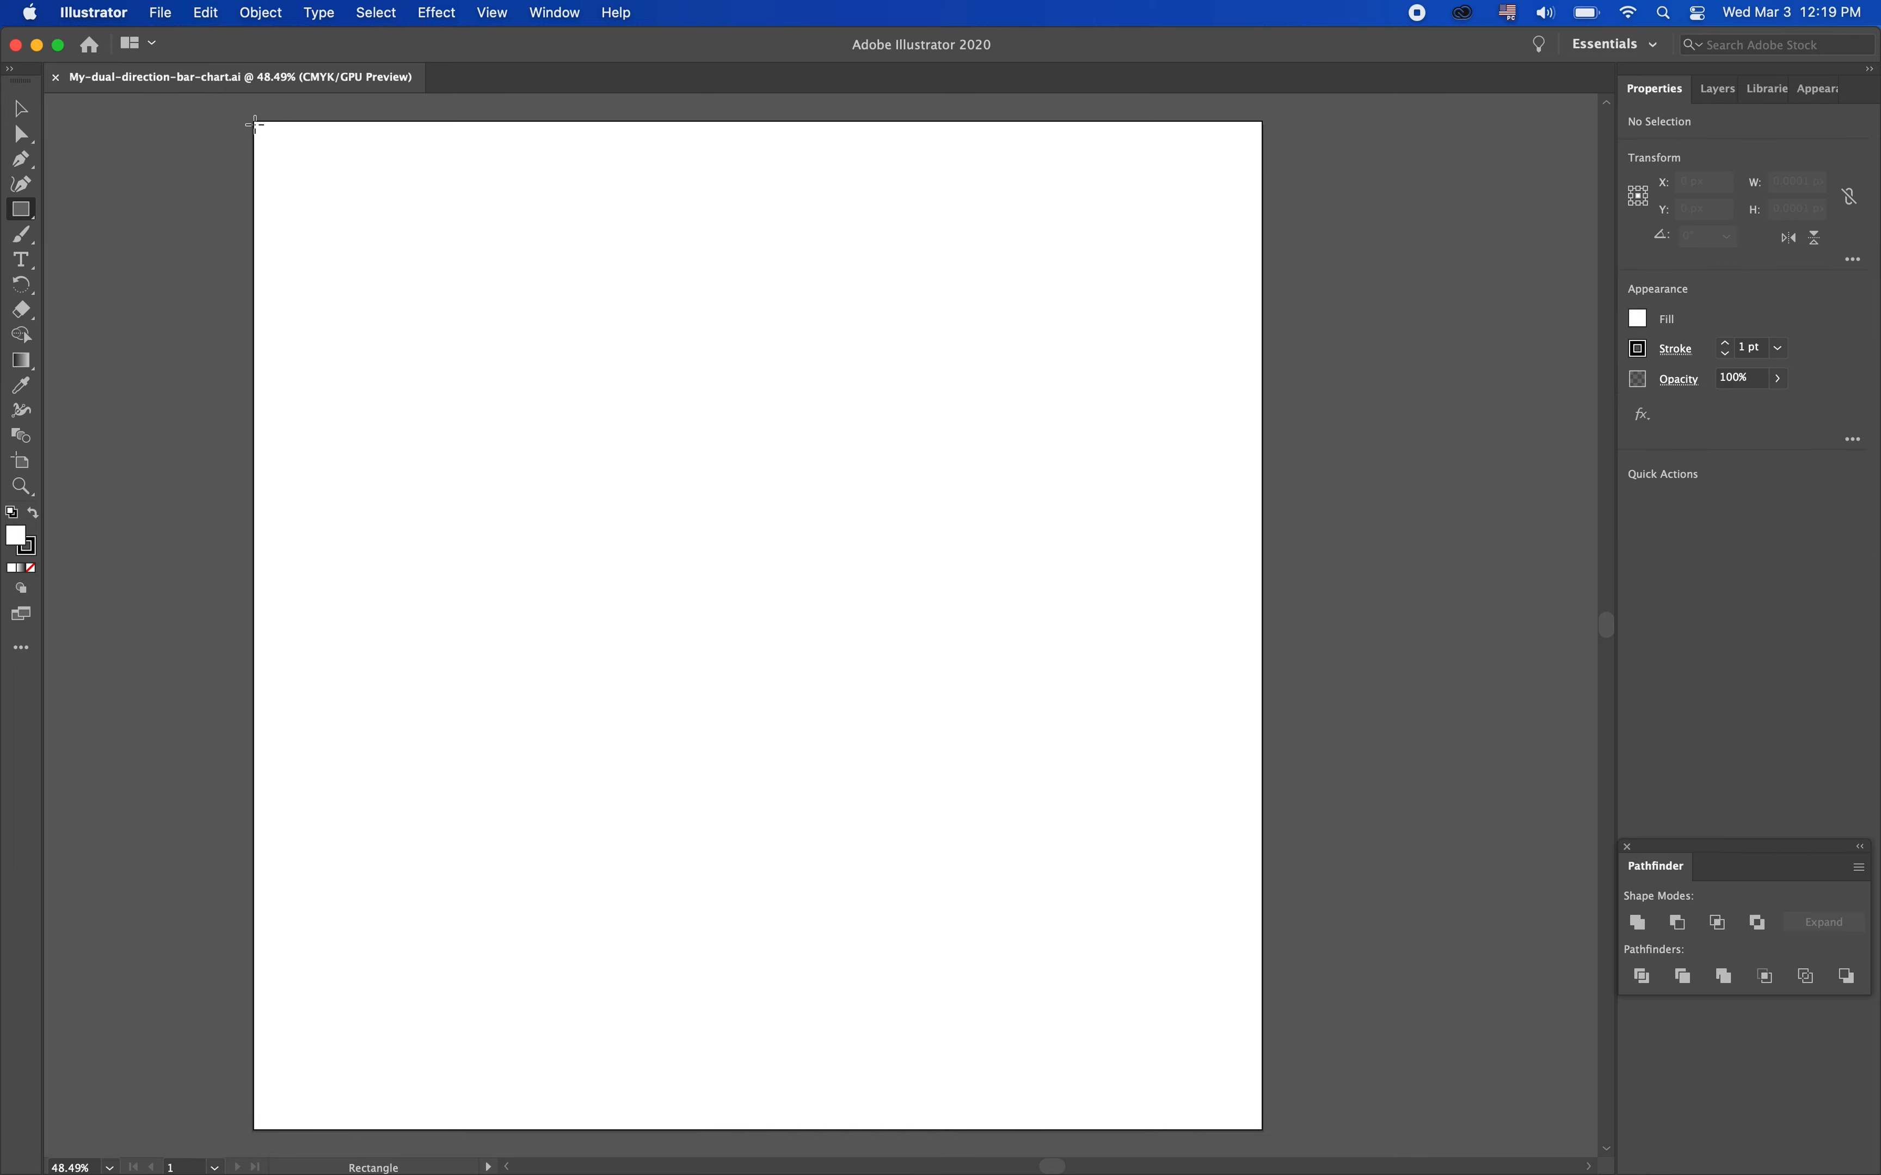
mouse_move(255, 124)
mouse_down()
mouse_move(1406, 500)
mouse_move(1536, 722)
mouse_move(1499, 823)
mouse_move(1499, 907)
mouse_up()
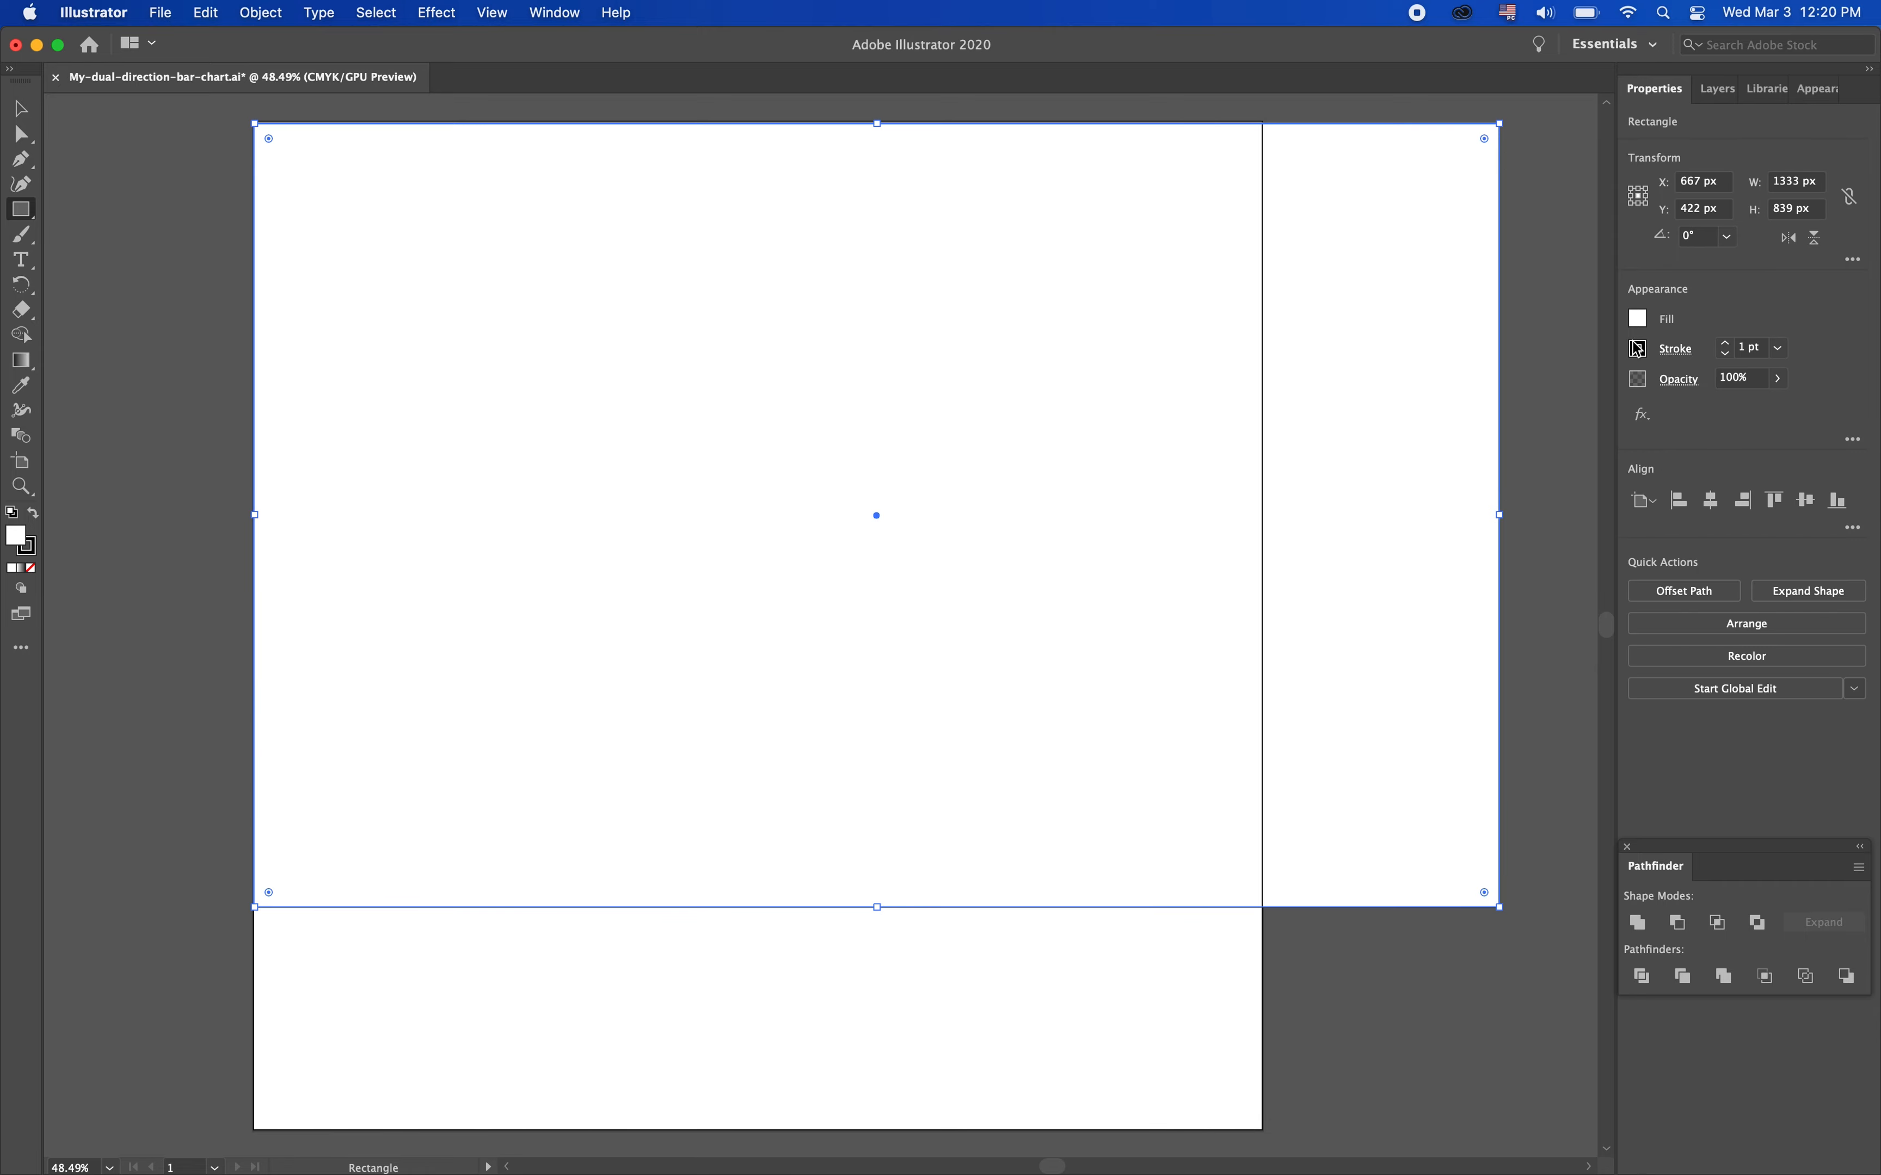
click(1640, 325)
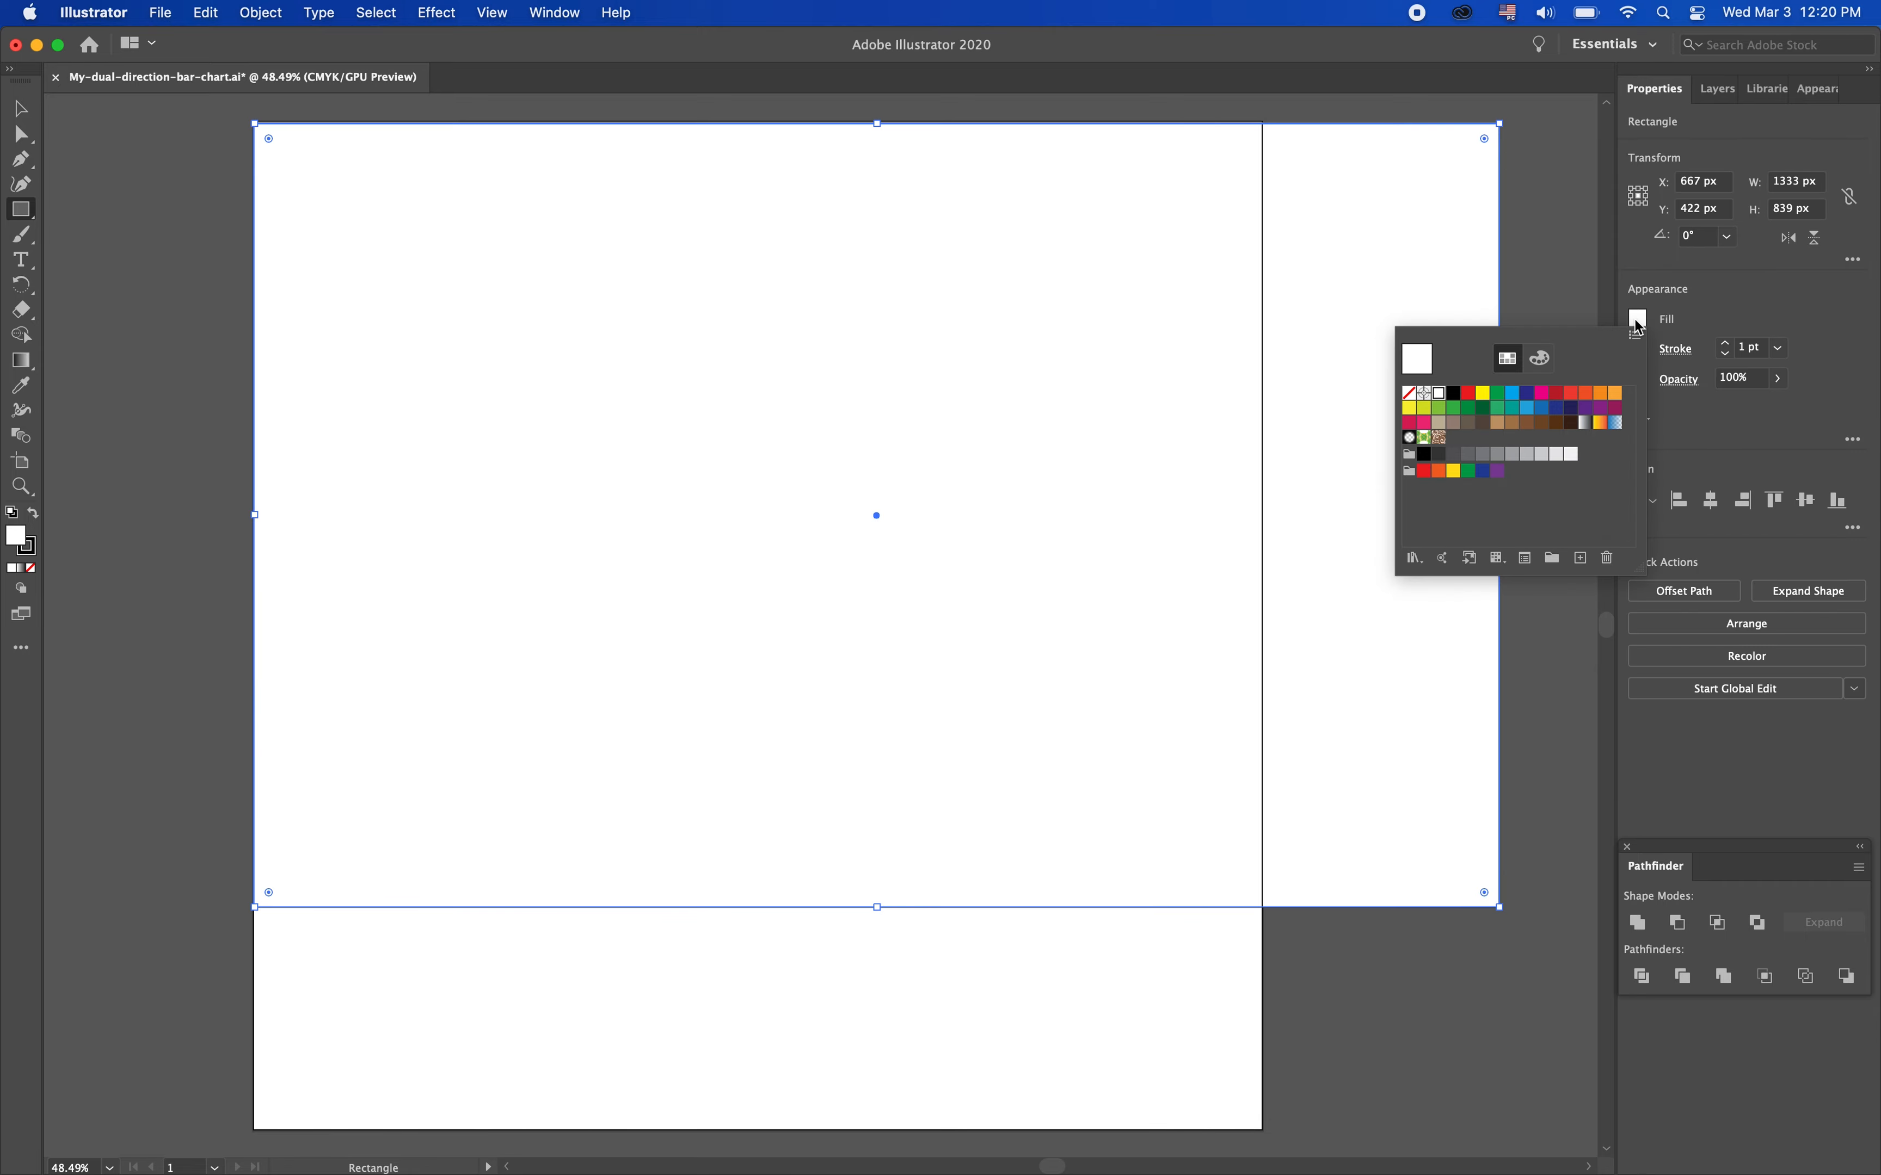
click(1528, 408)
click(1352, 936)
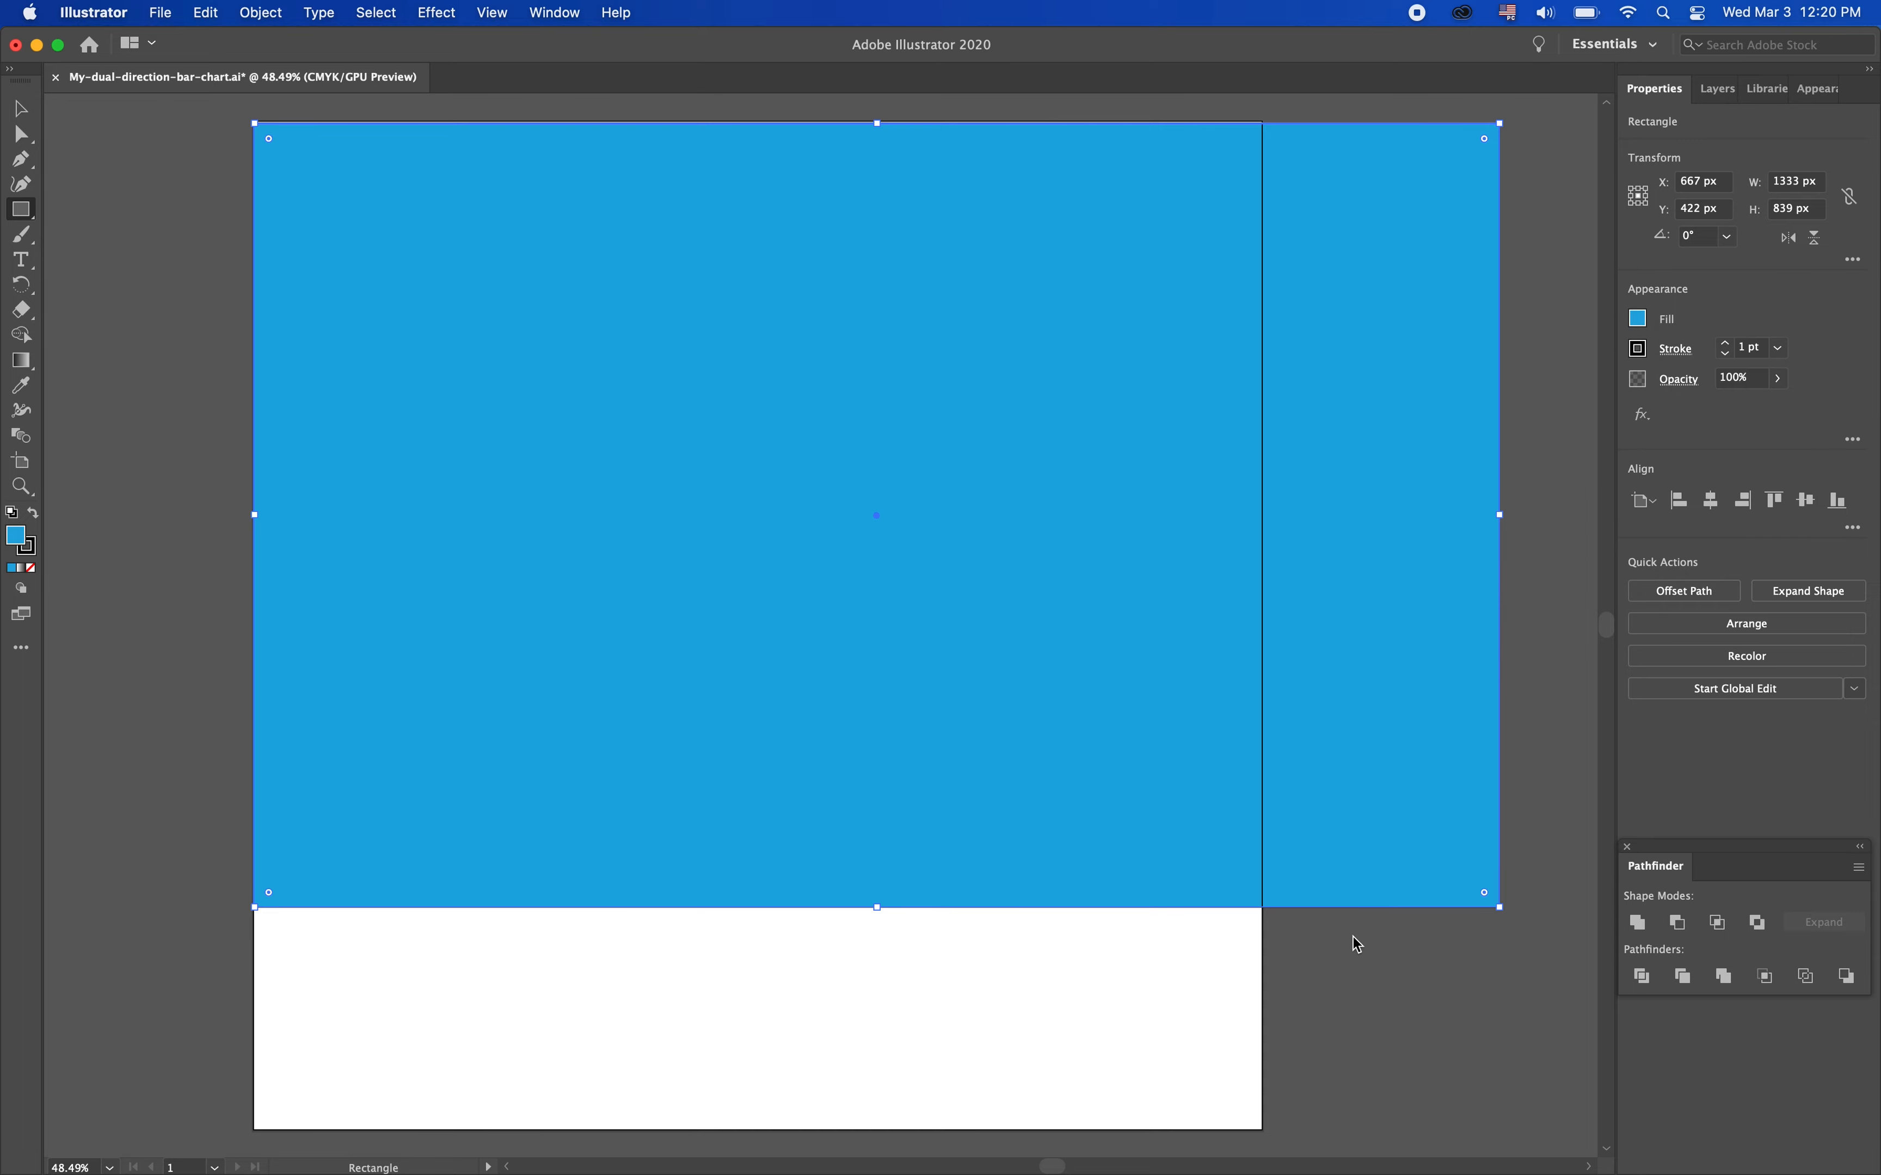
Fit the artboard to the artwork bounds and delete the blue rectangle
click(237, 14)
mouse_move(358, 805)
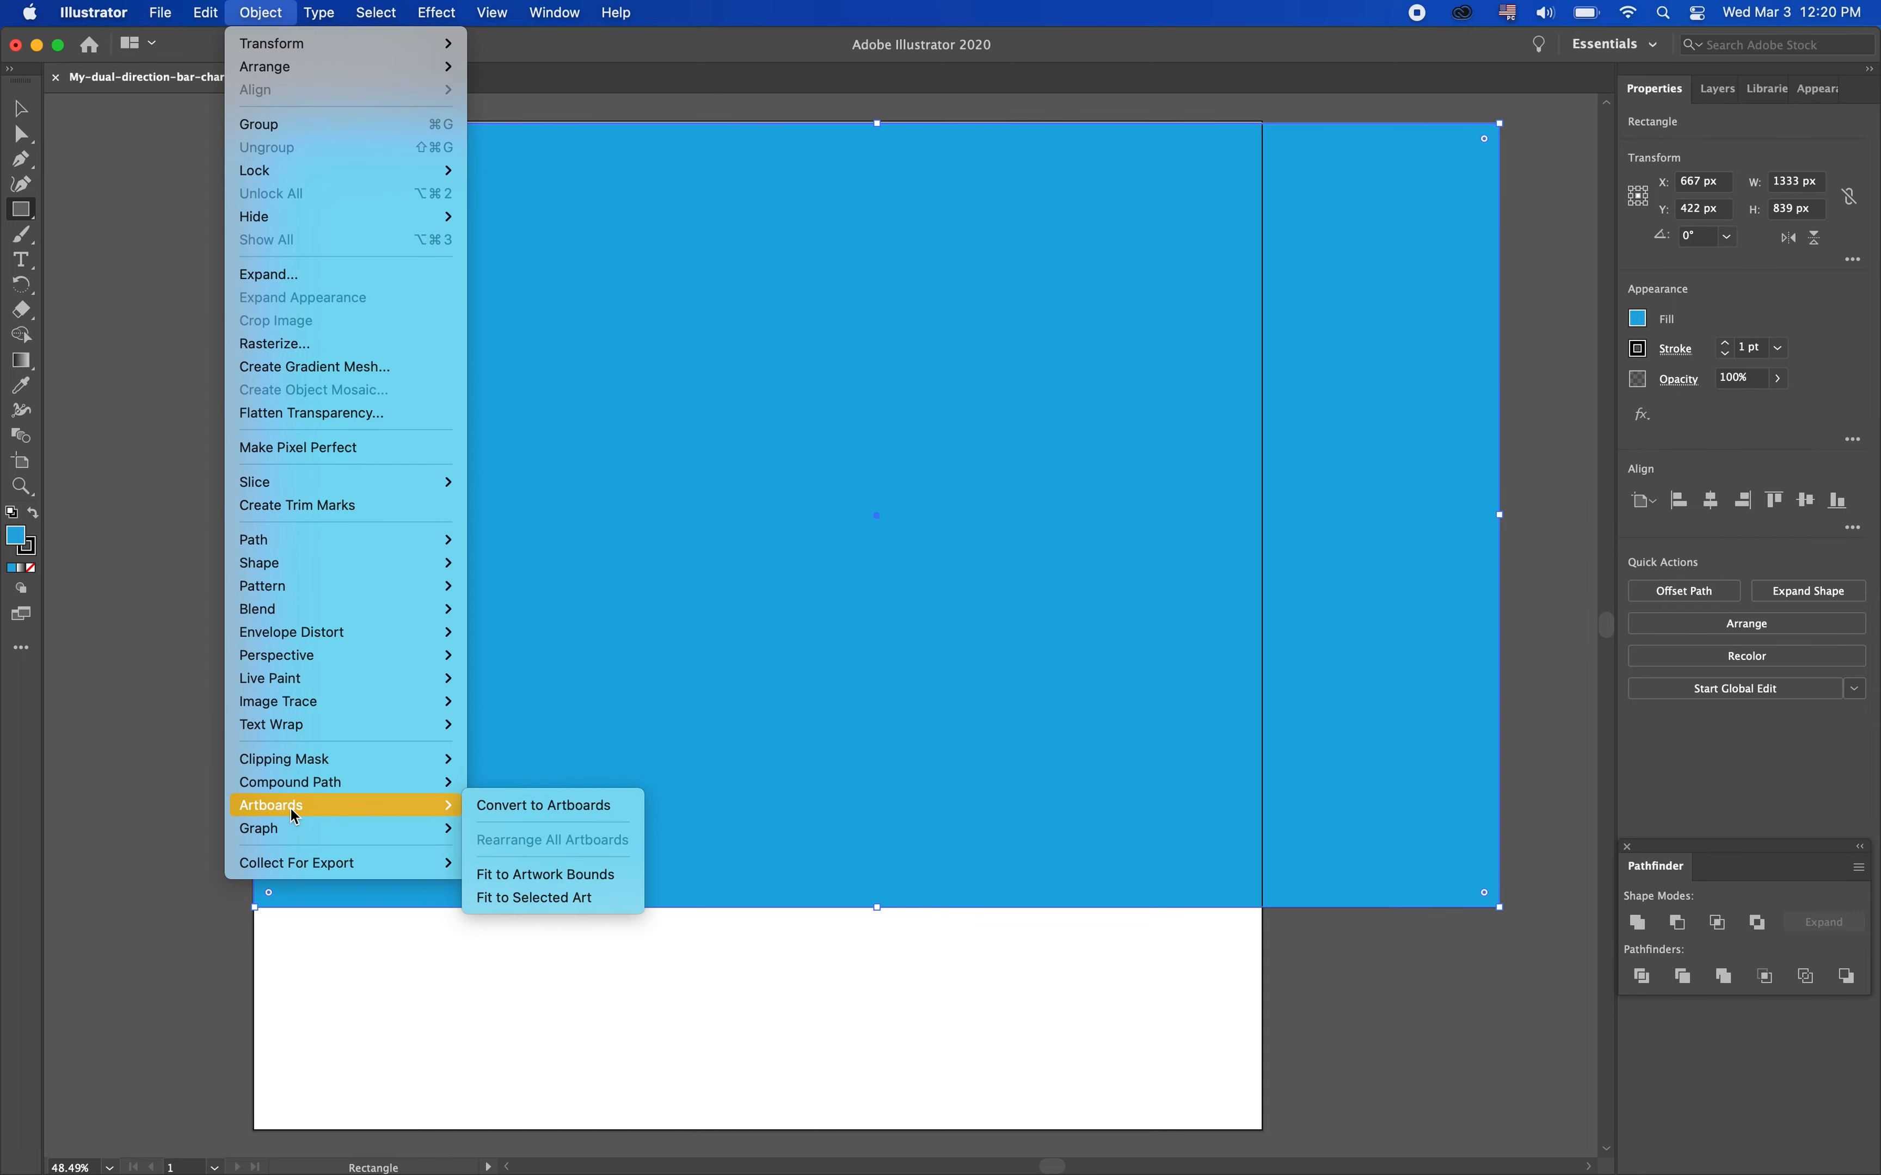
click(506, 876)
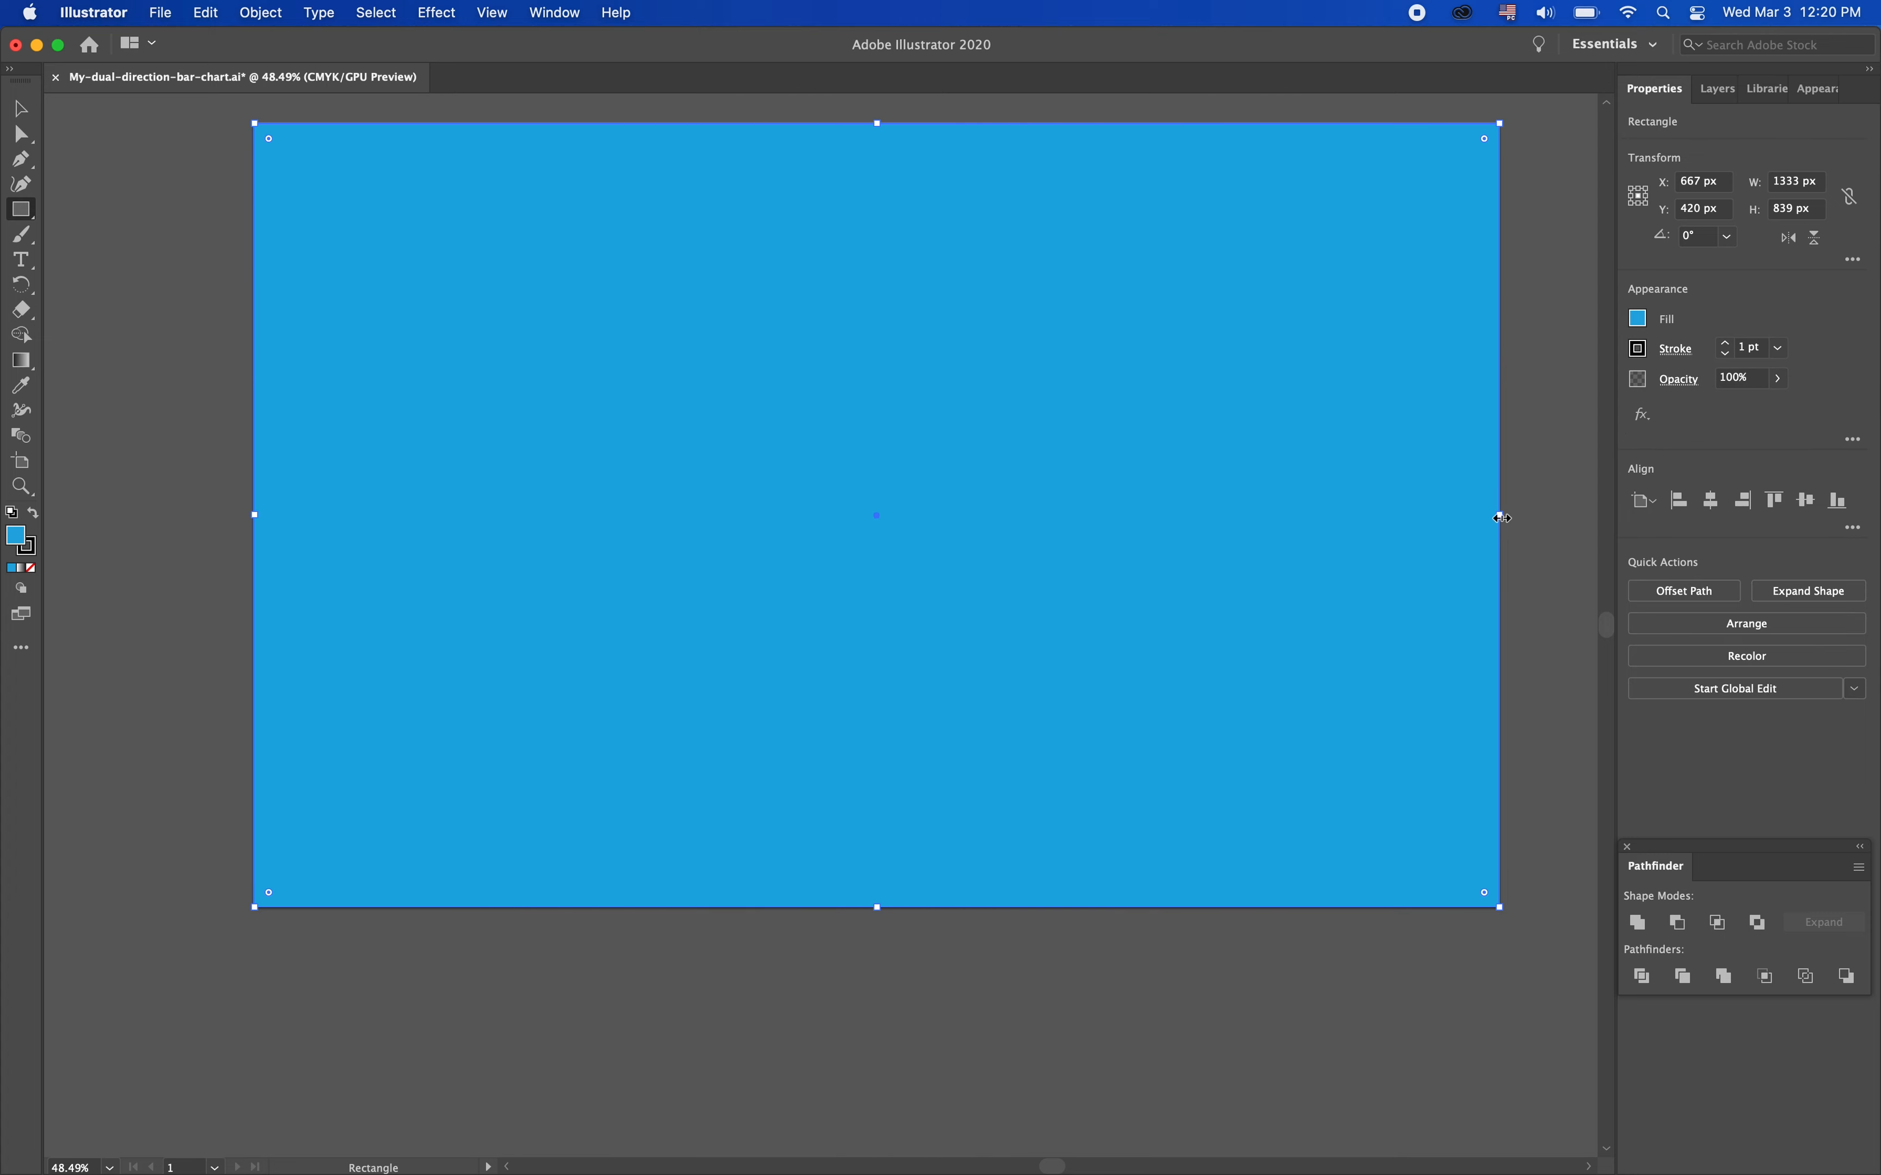
click(22, 111)
key(Delete)
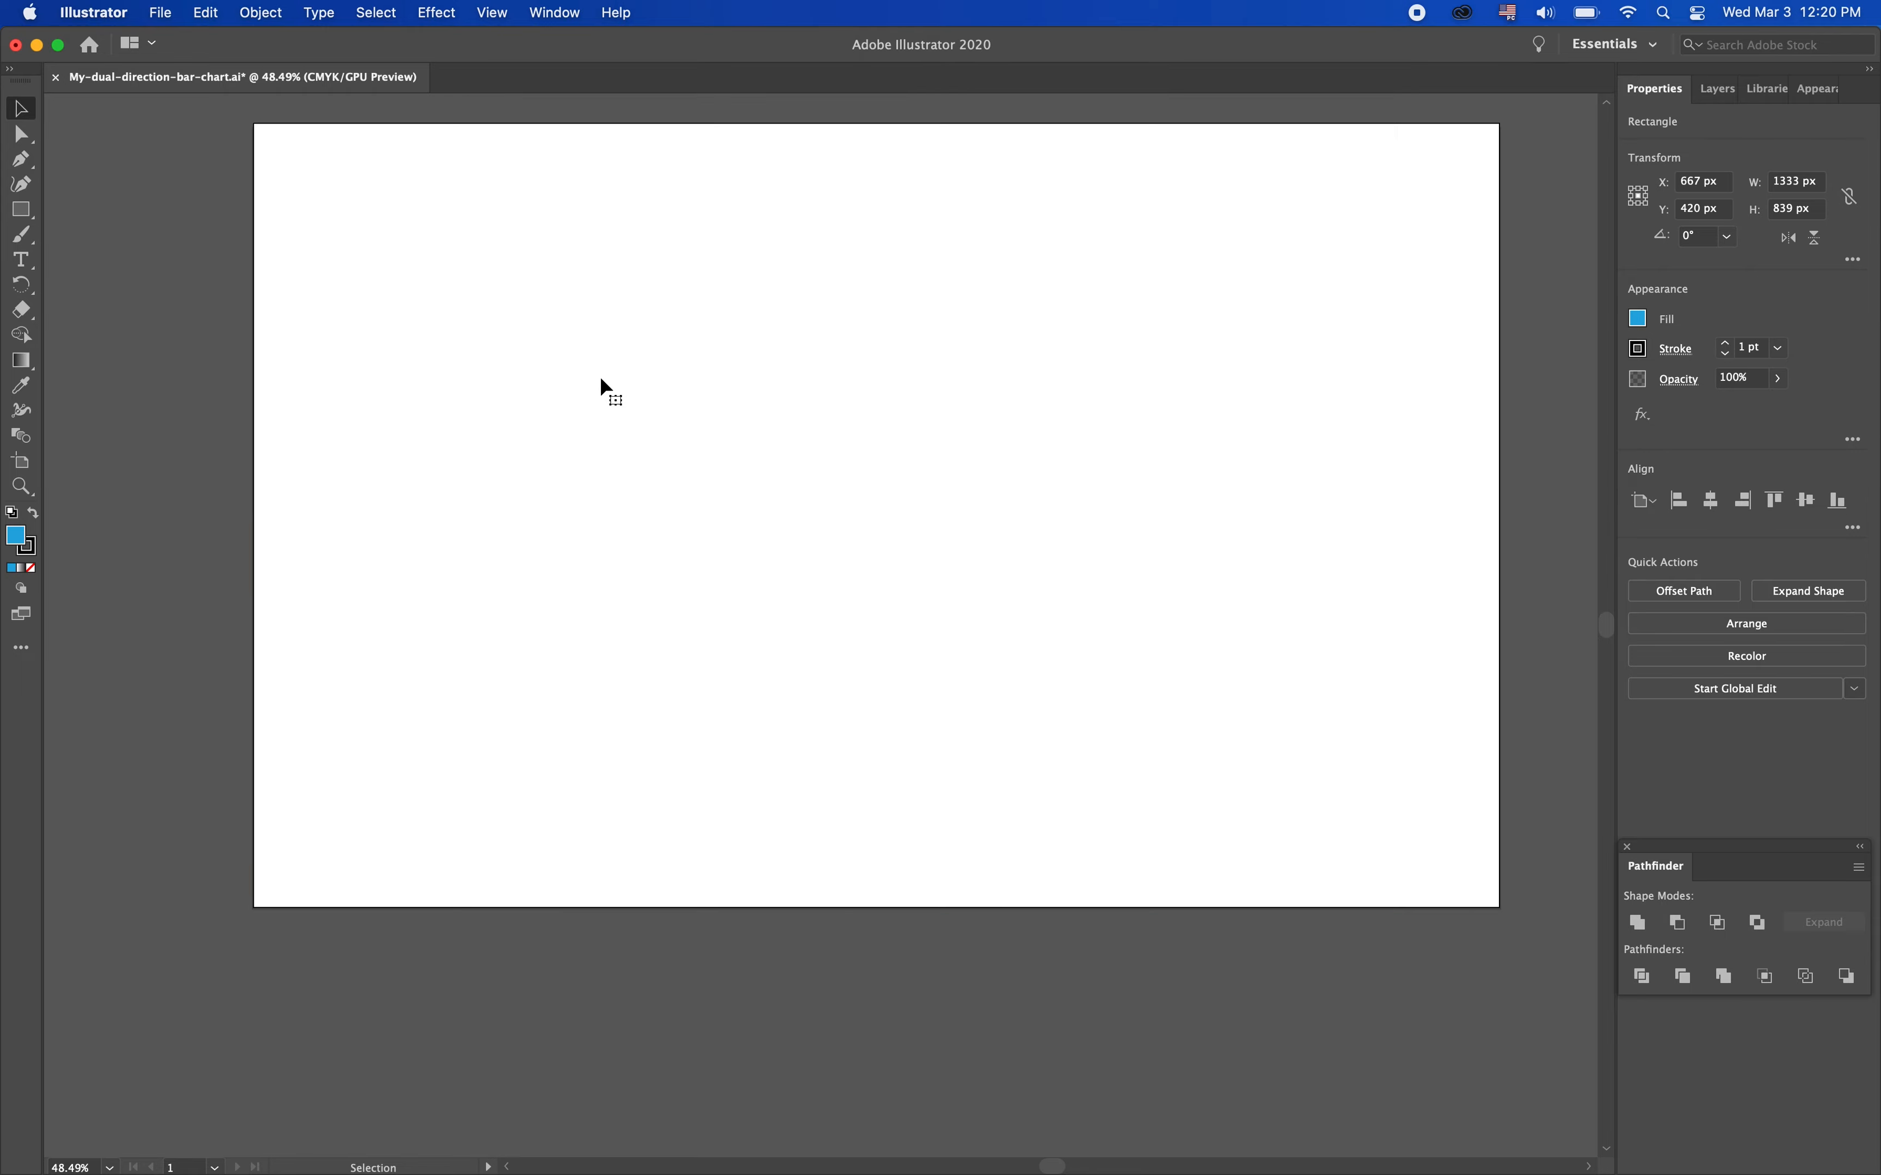
Place chart(2).svg from Downloads at its original size near the artboard's upper-left corner
click(165, 12)
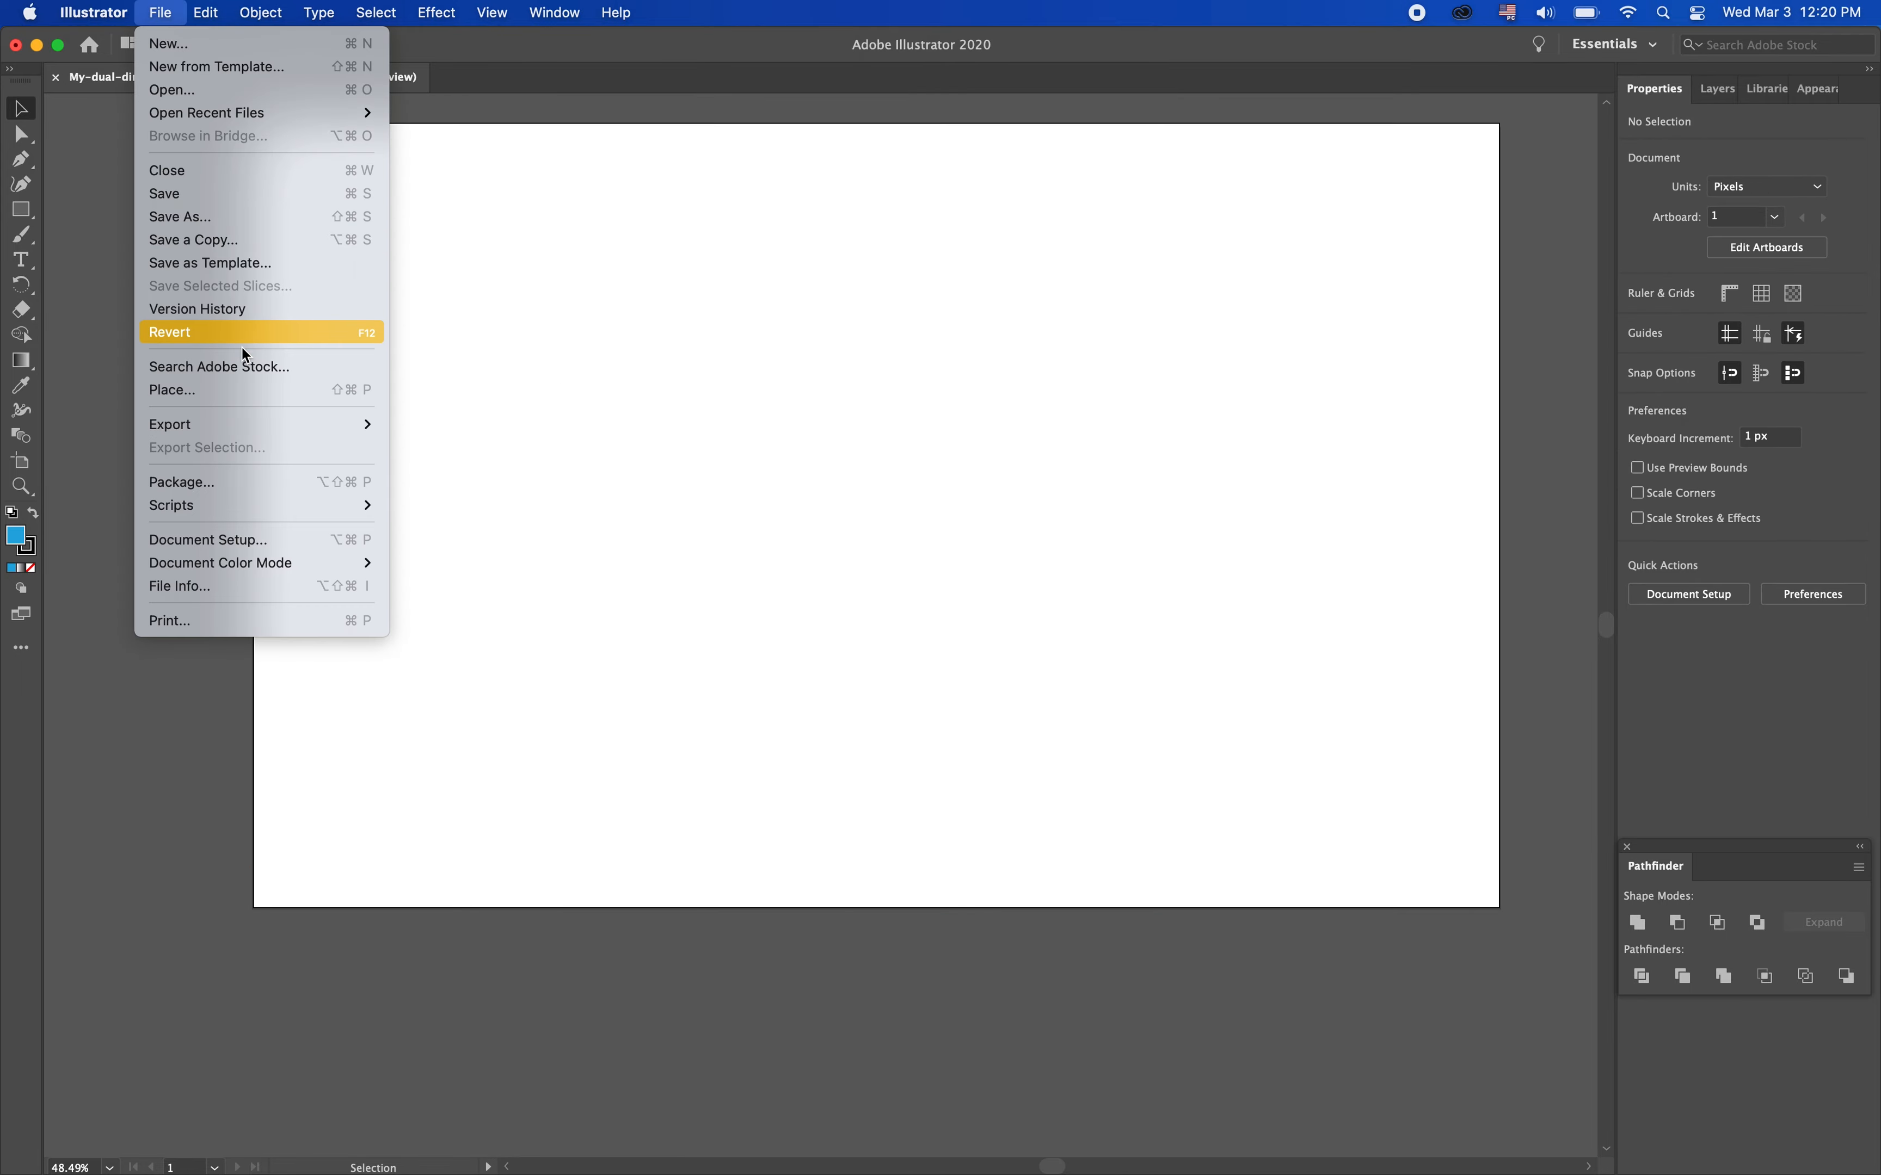
click(243, 390)
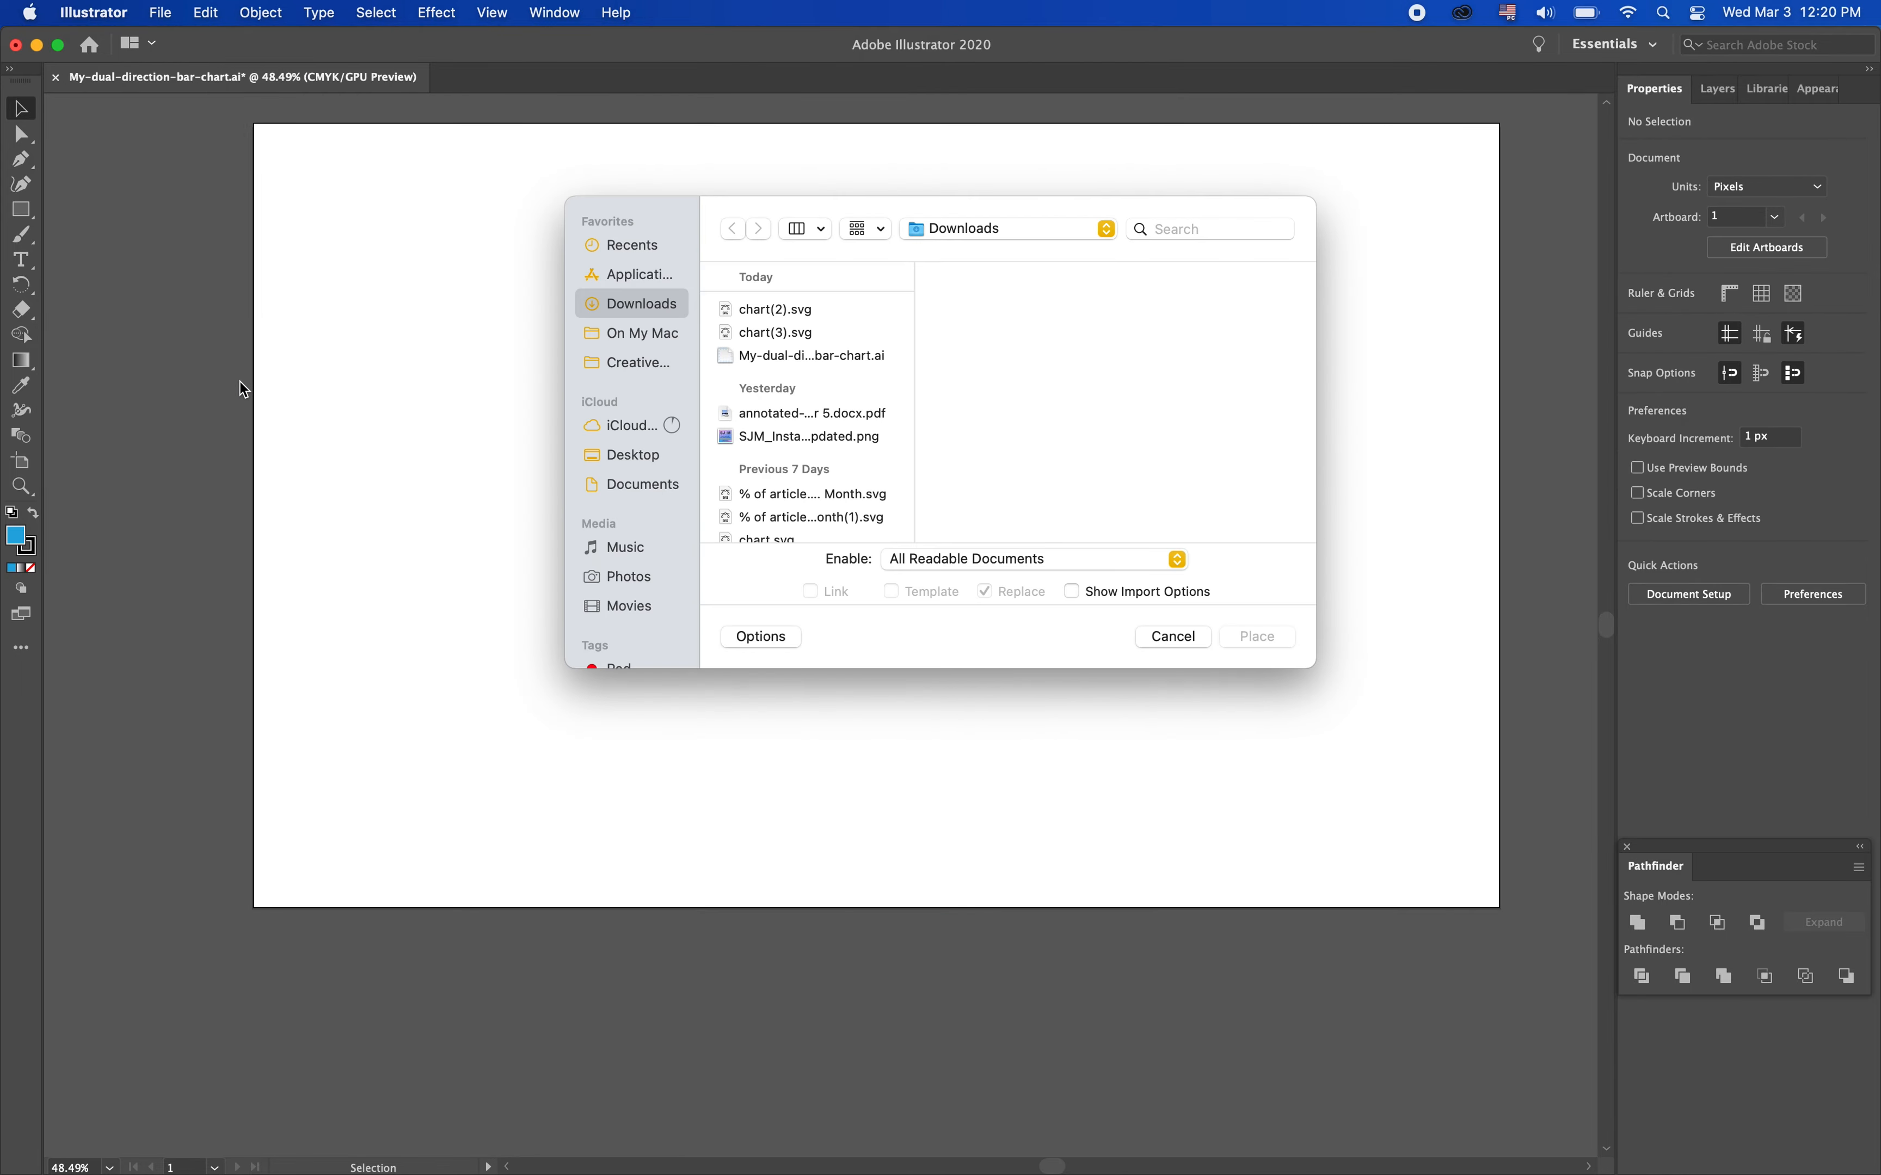
click(761, 311)
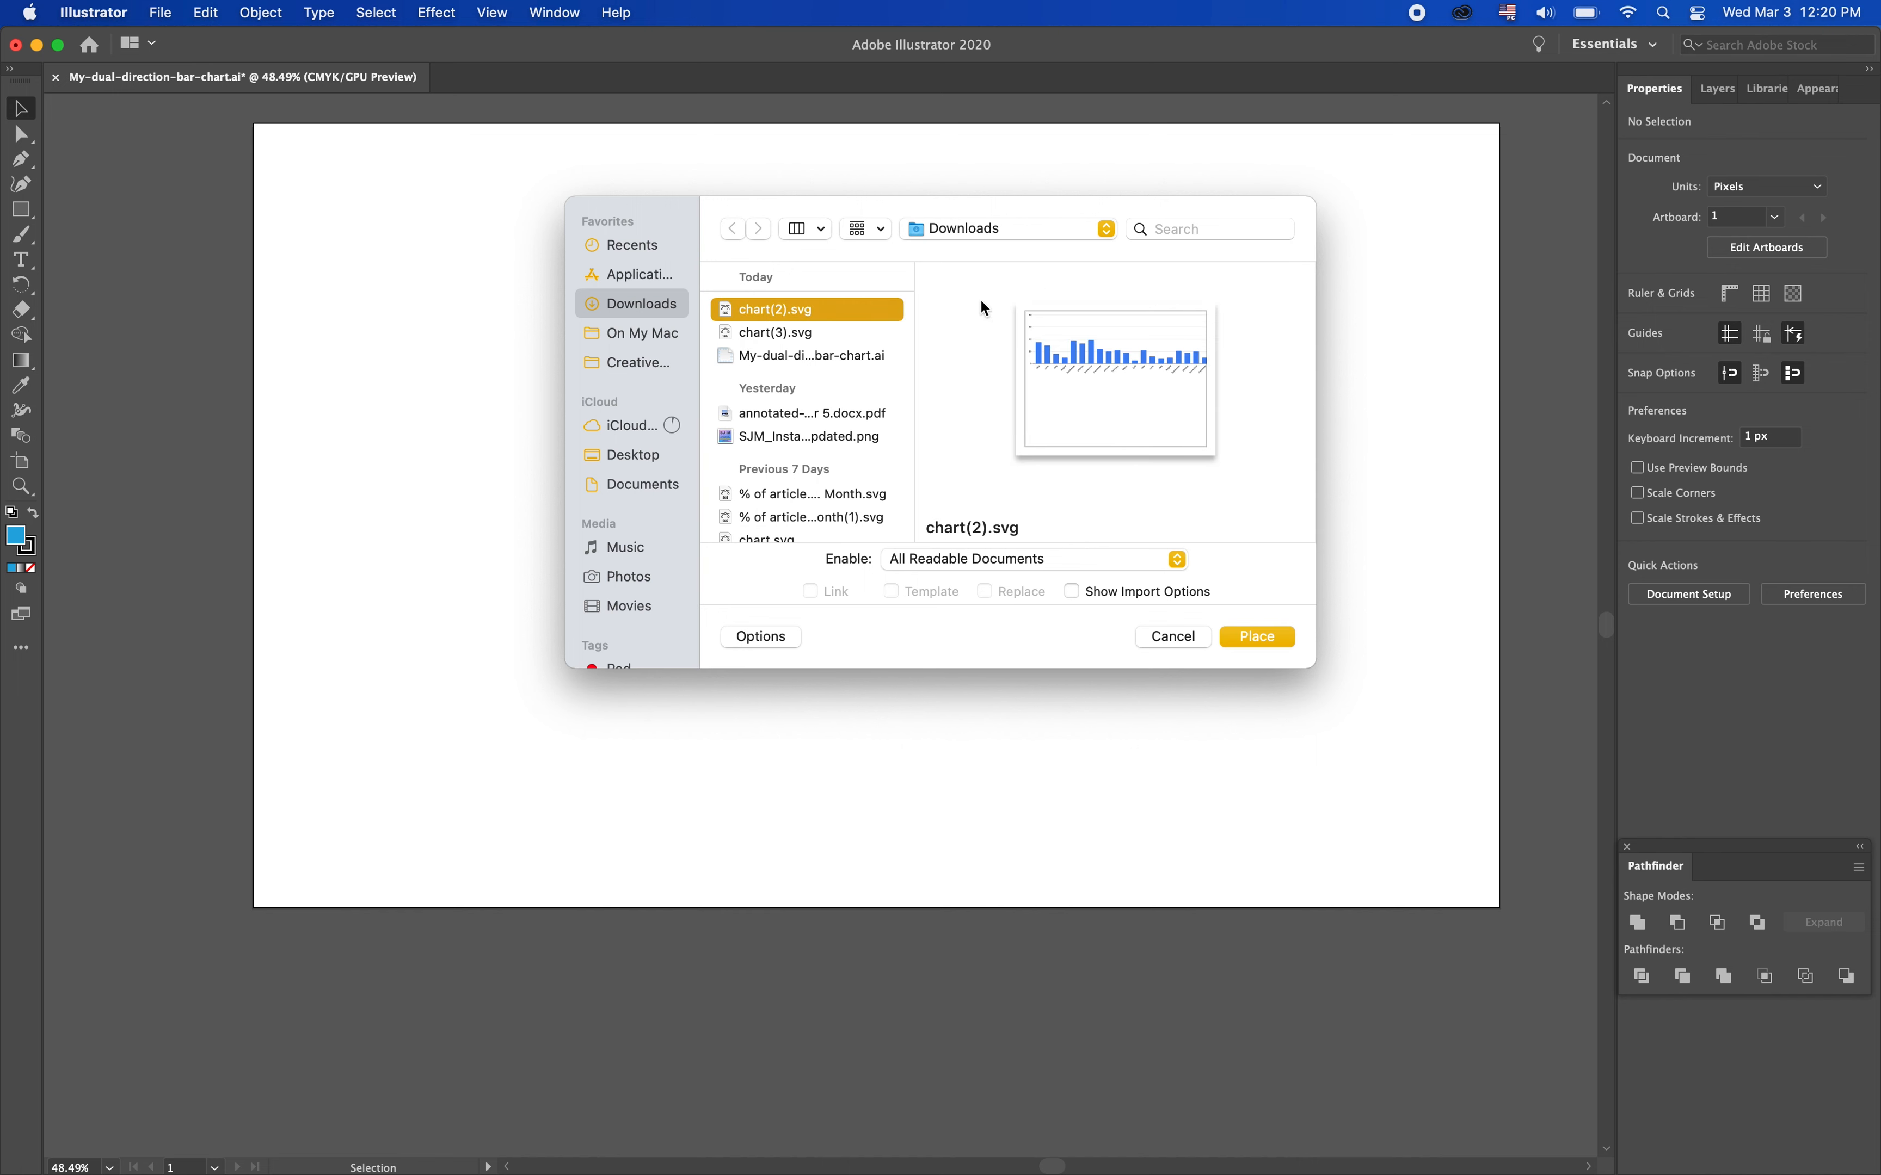
click(1244, 637)
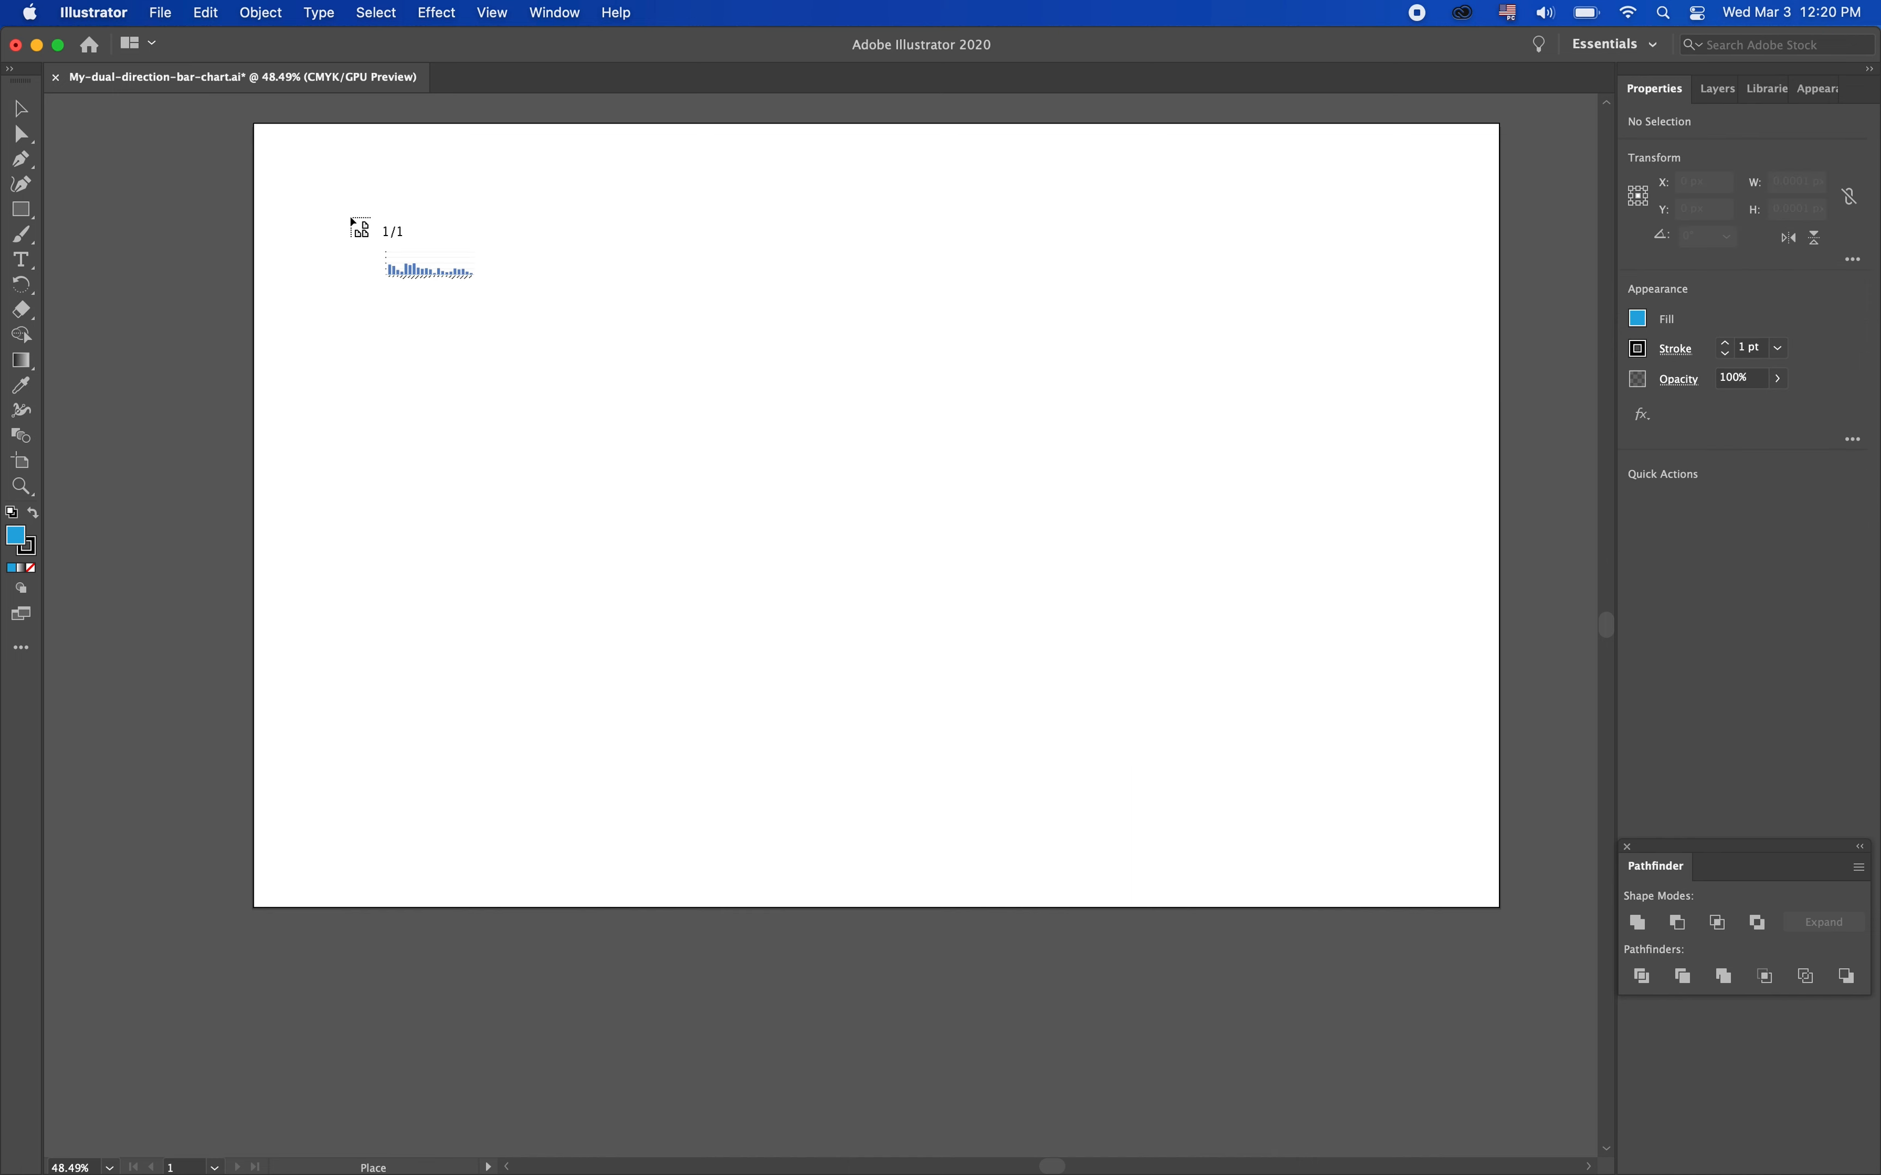
click(302, 180)
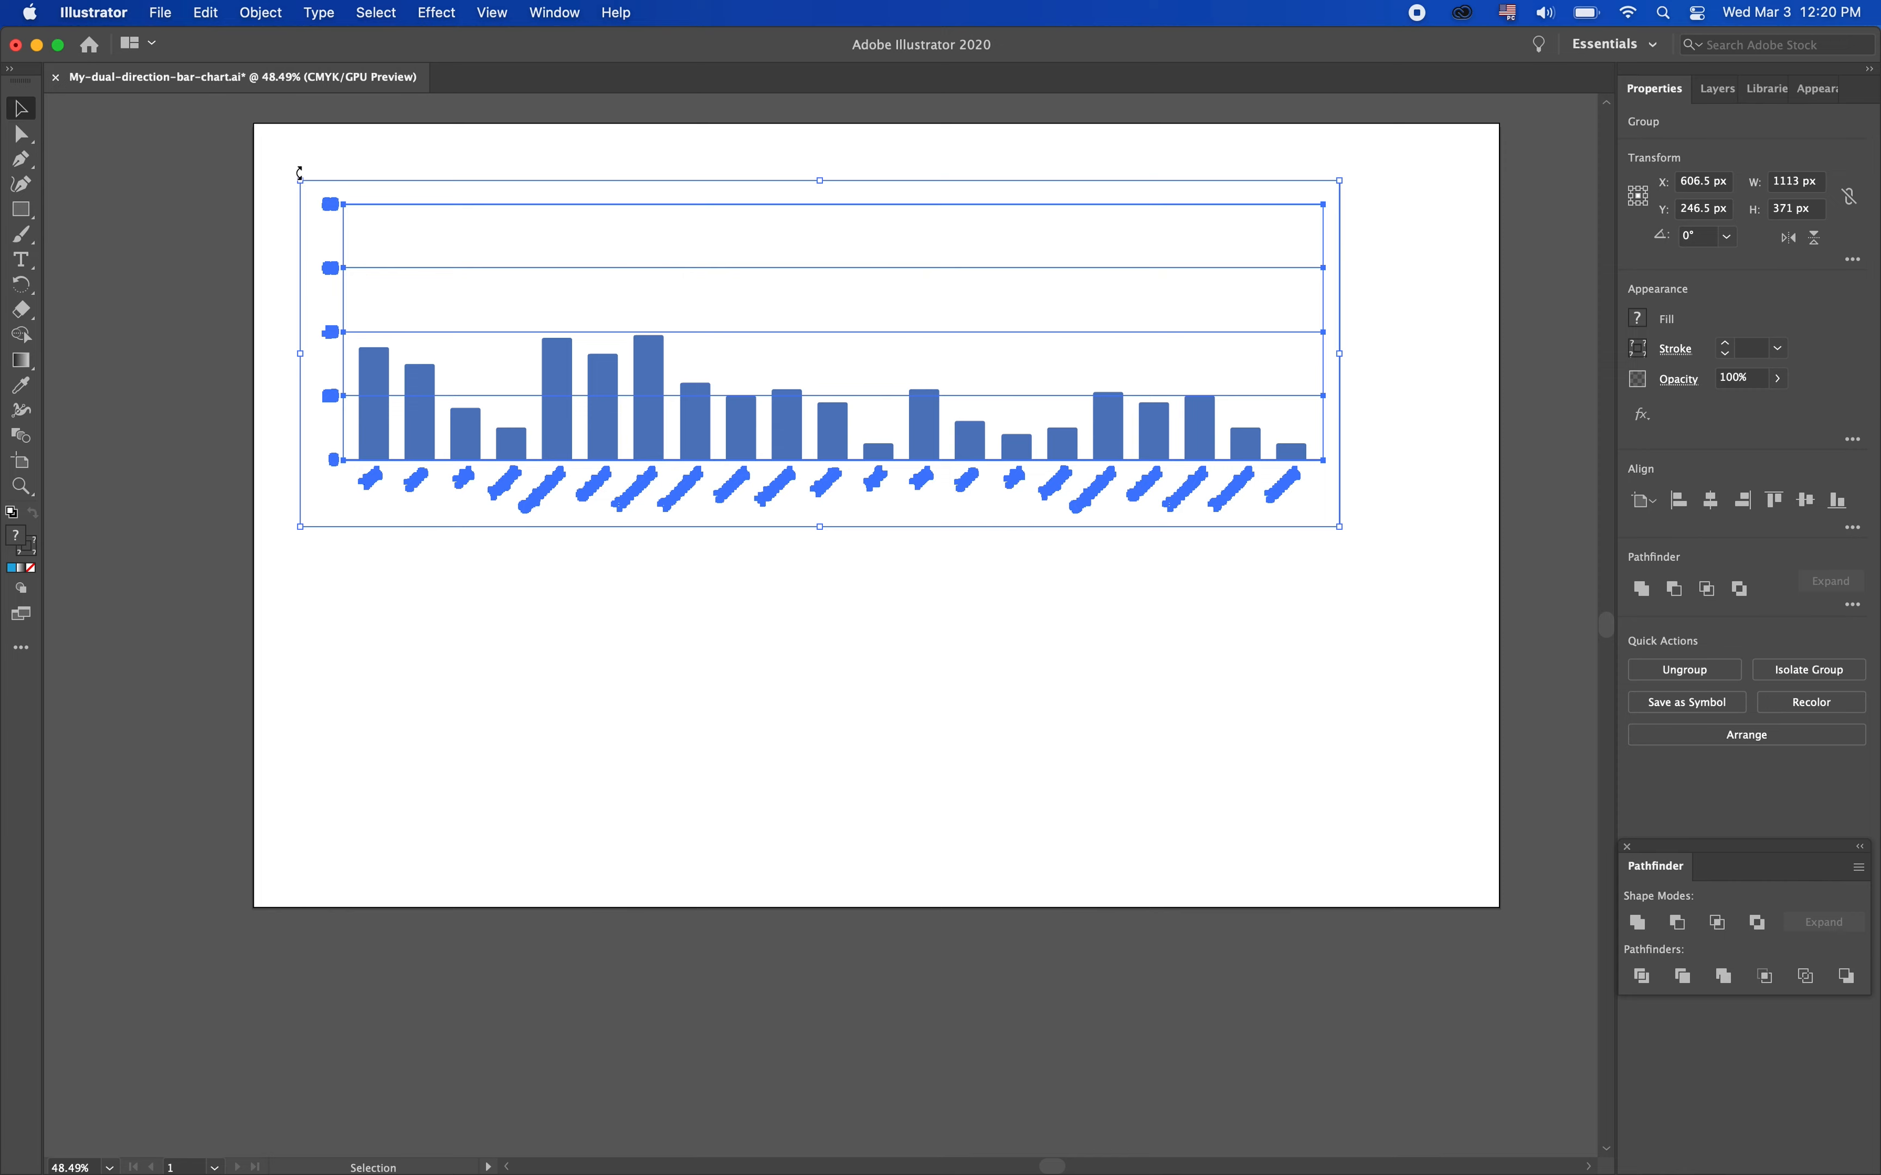
click(289, 171)
Place chart(3).svg from Downloads at its original size below the blue chart
click(160, 13)
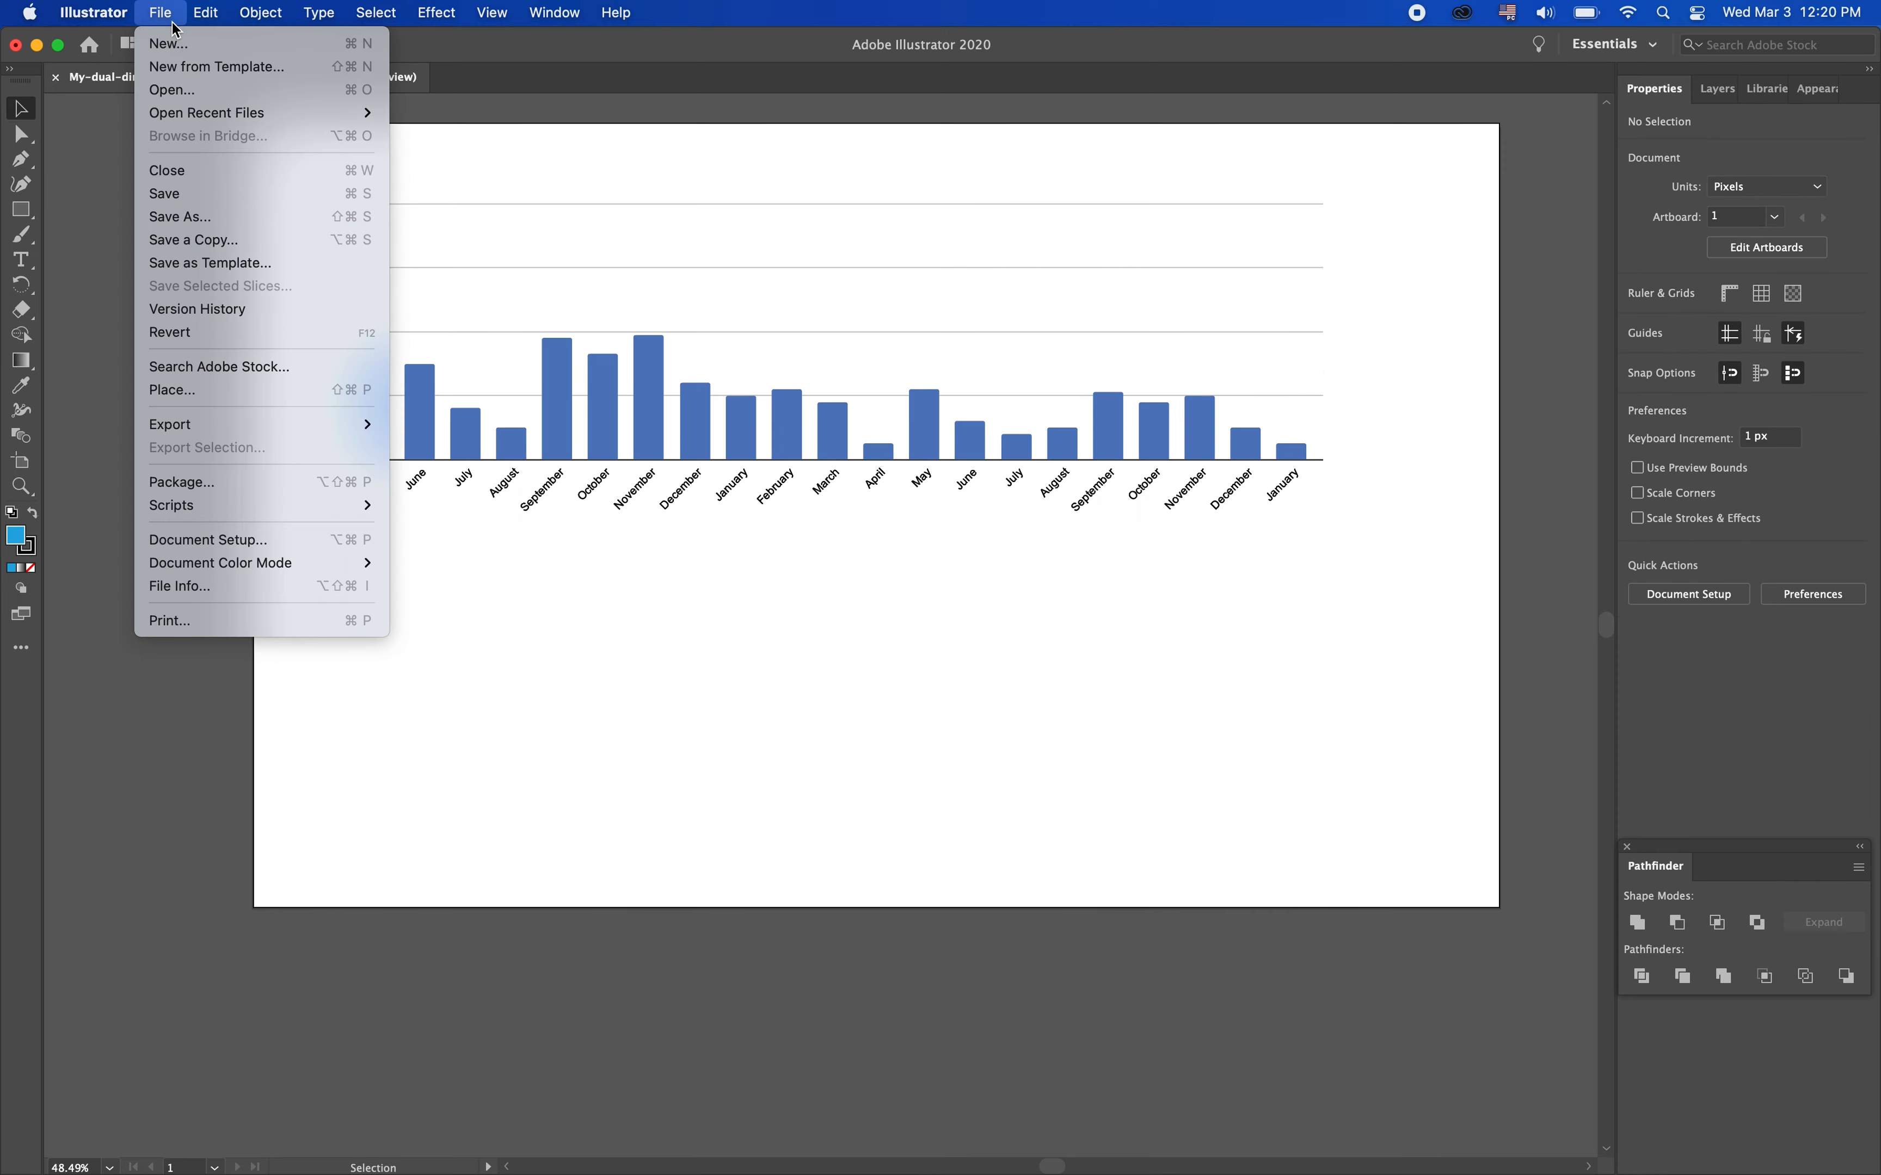
click(270, 390)
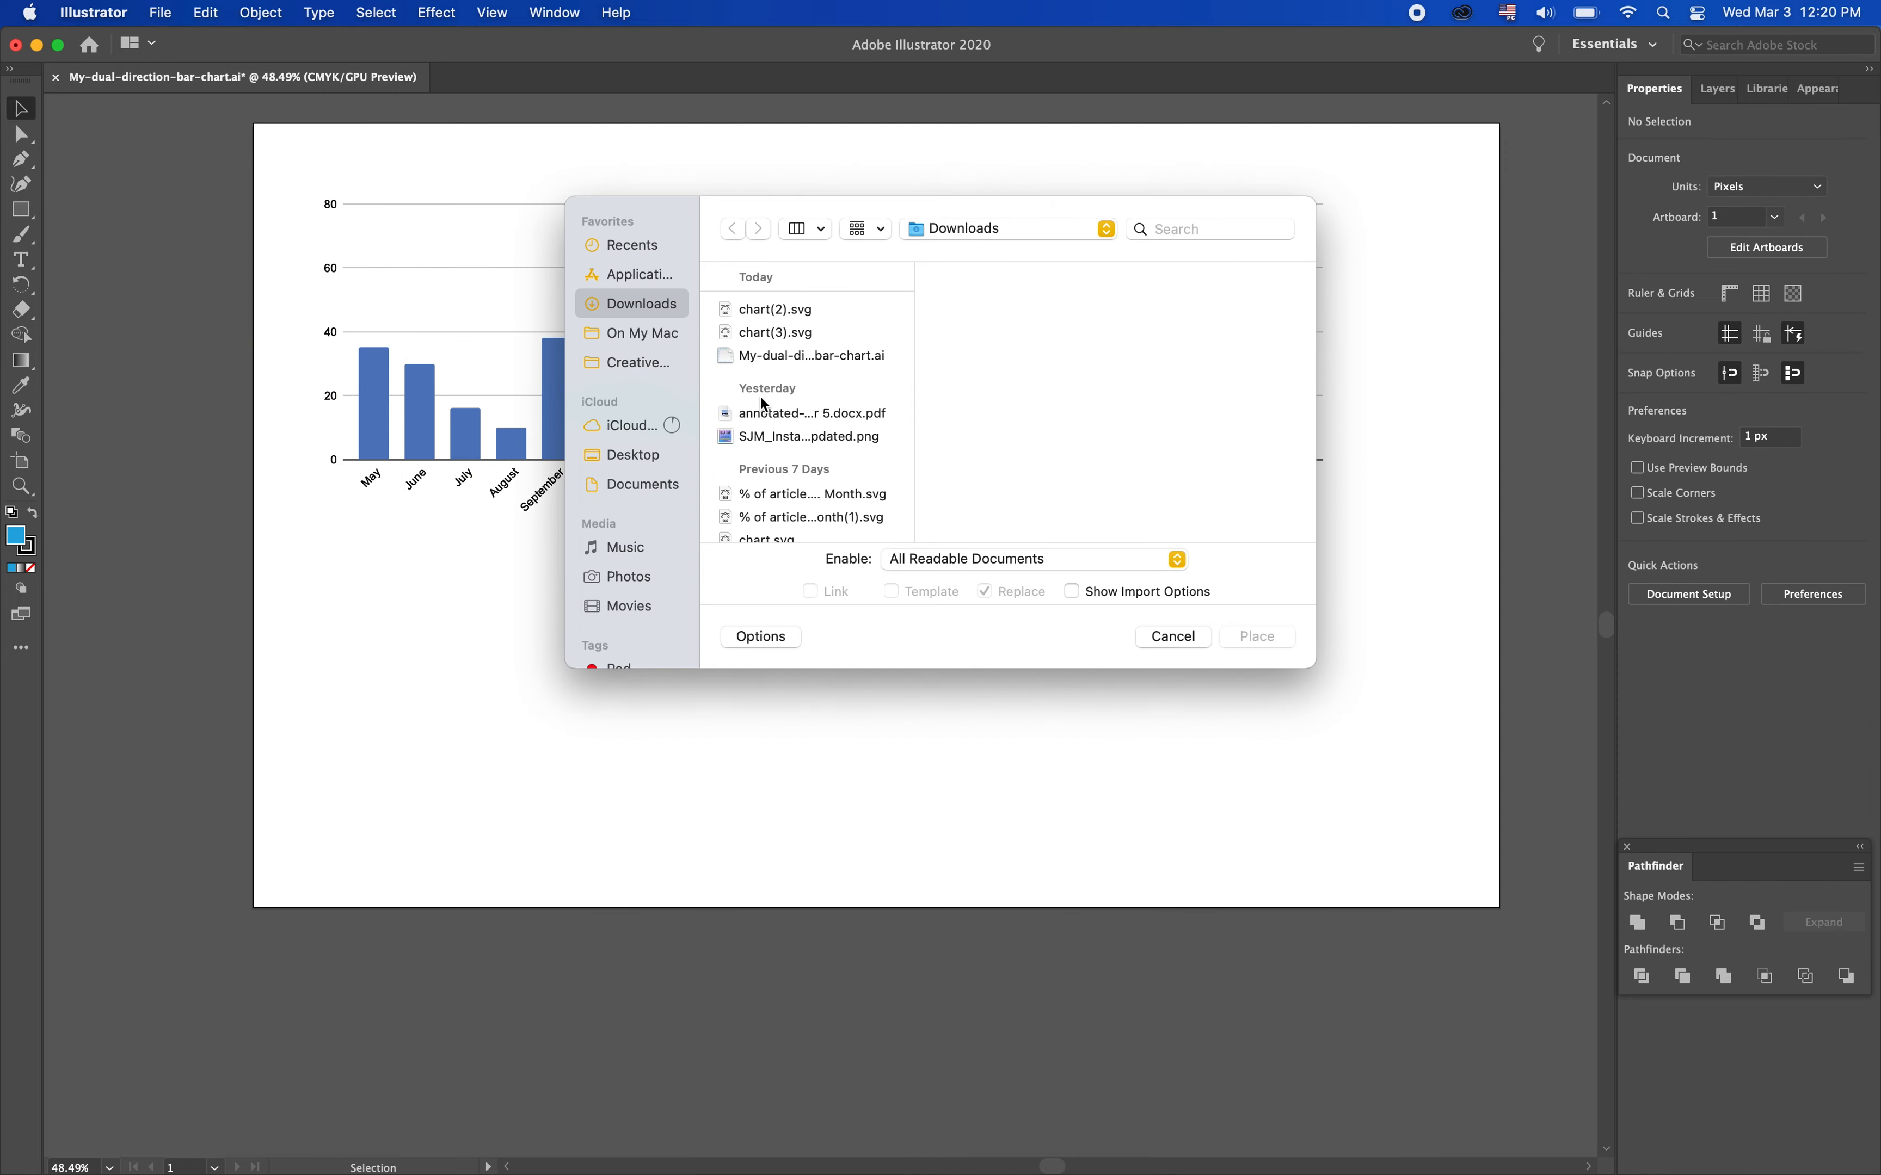
click(766, 335)
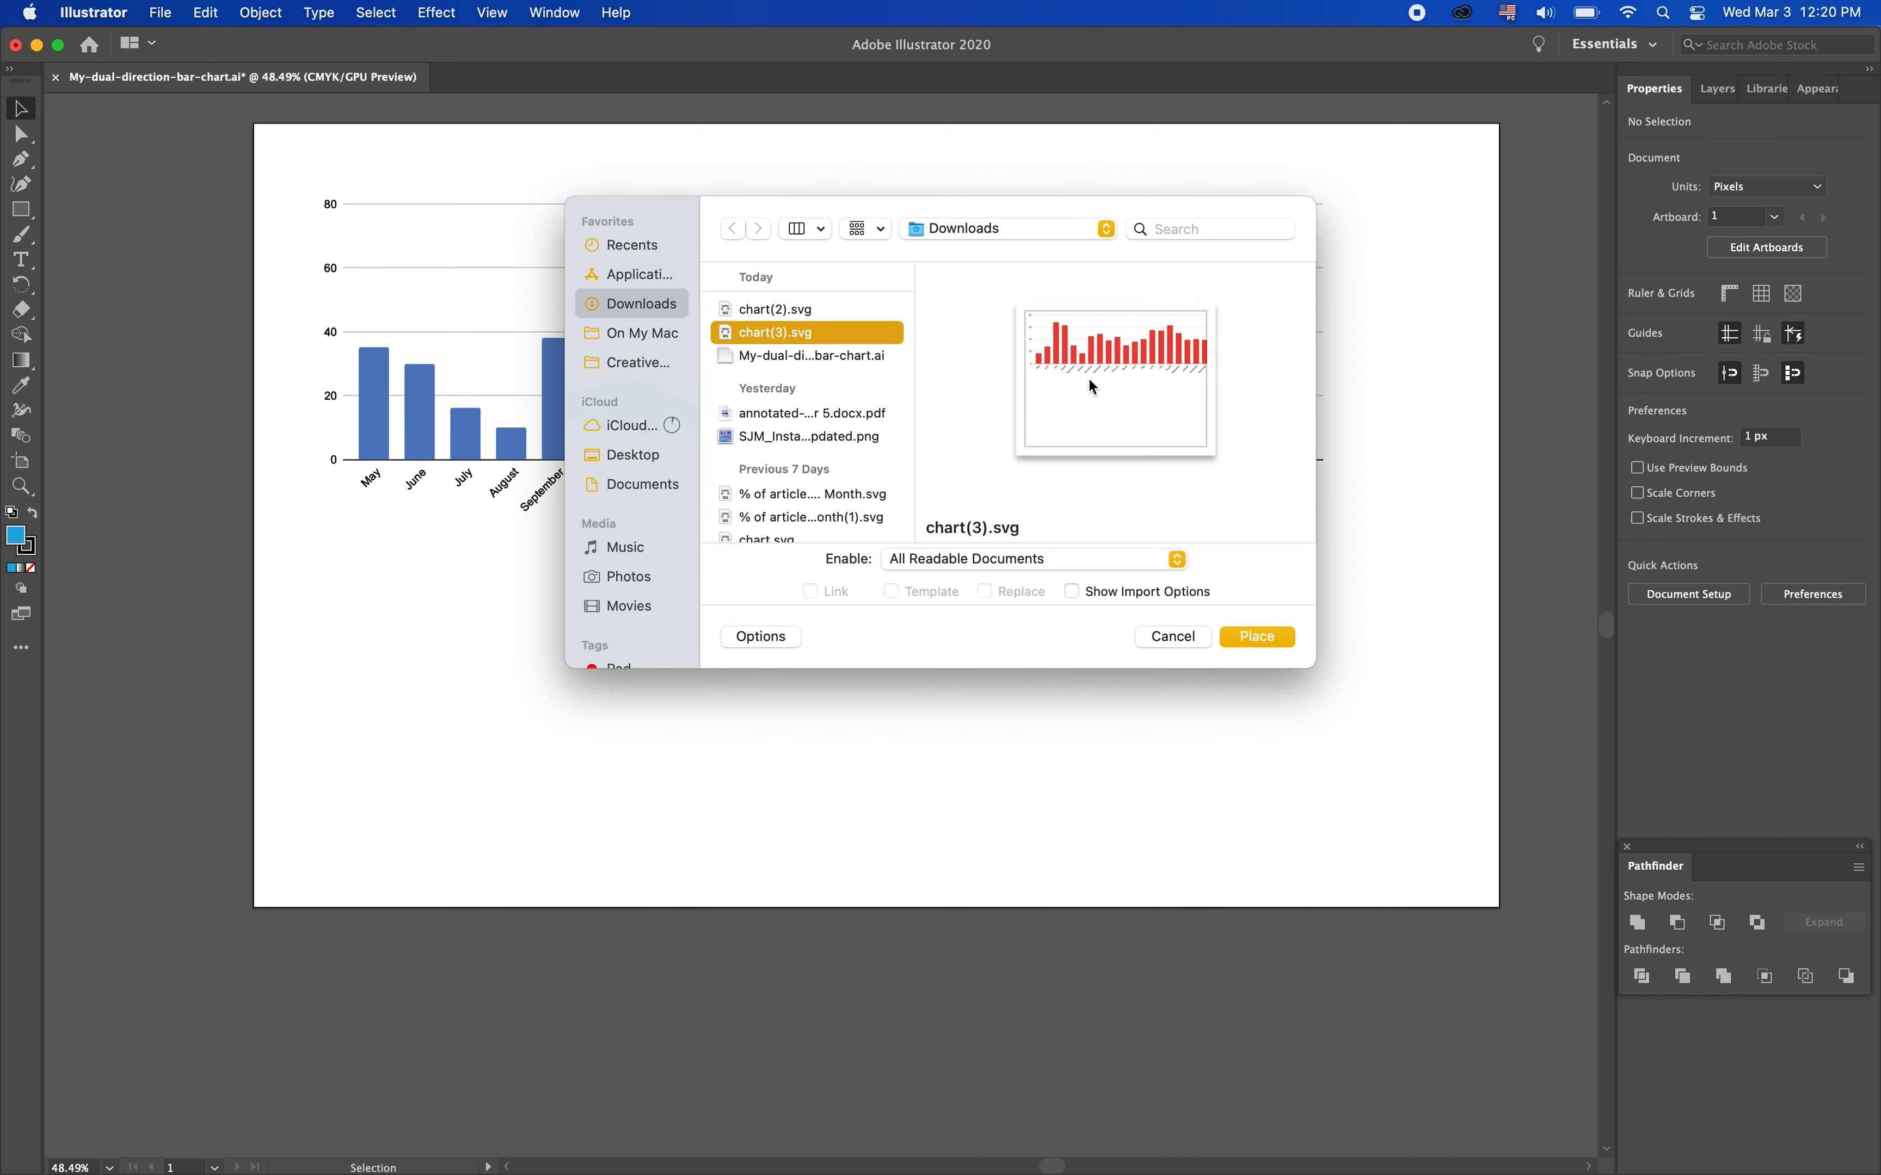
click(1283, 653)
click(333, 558)
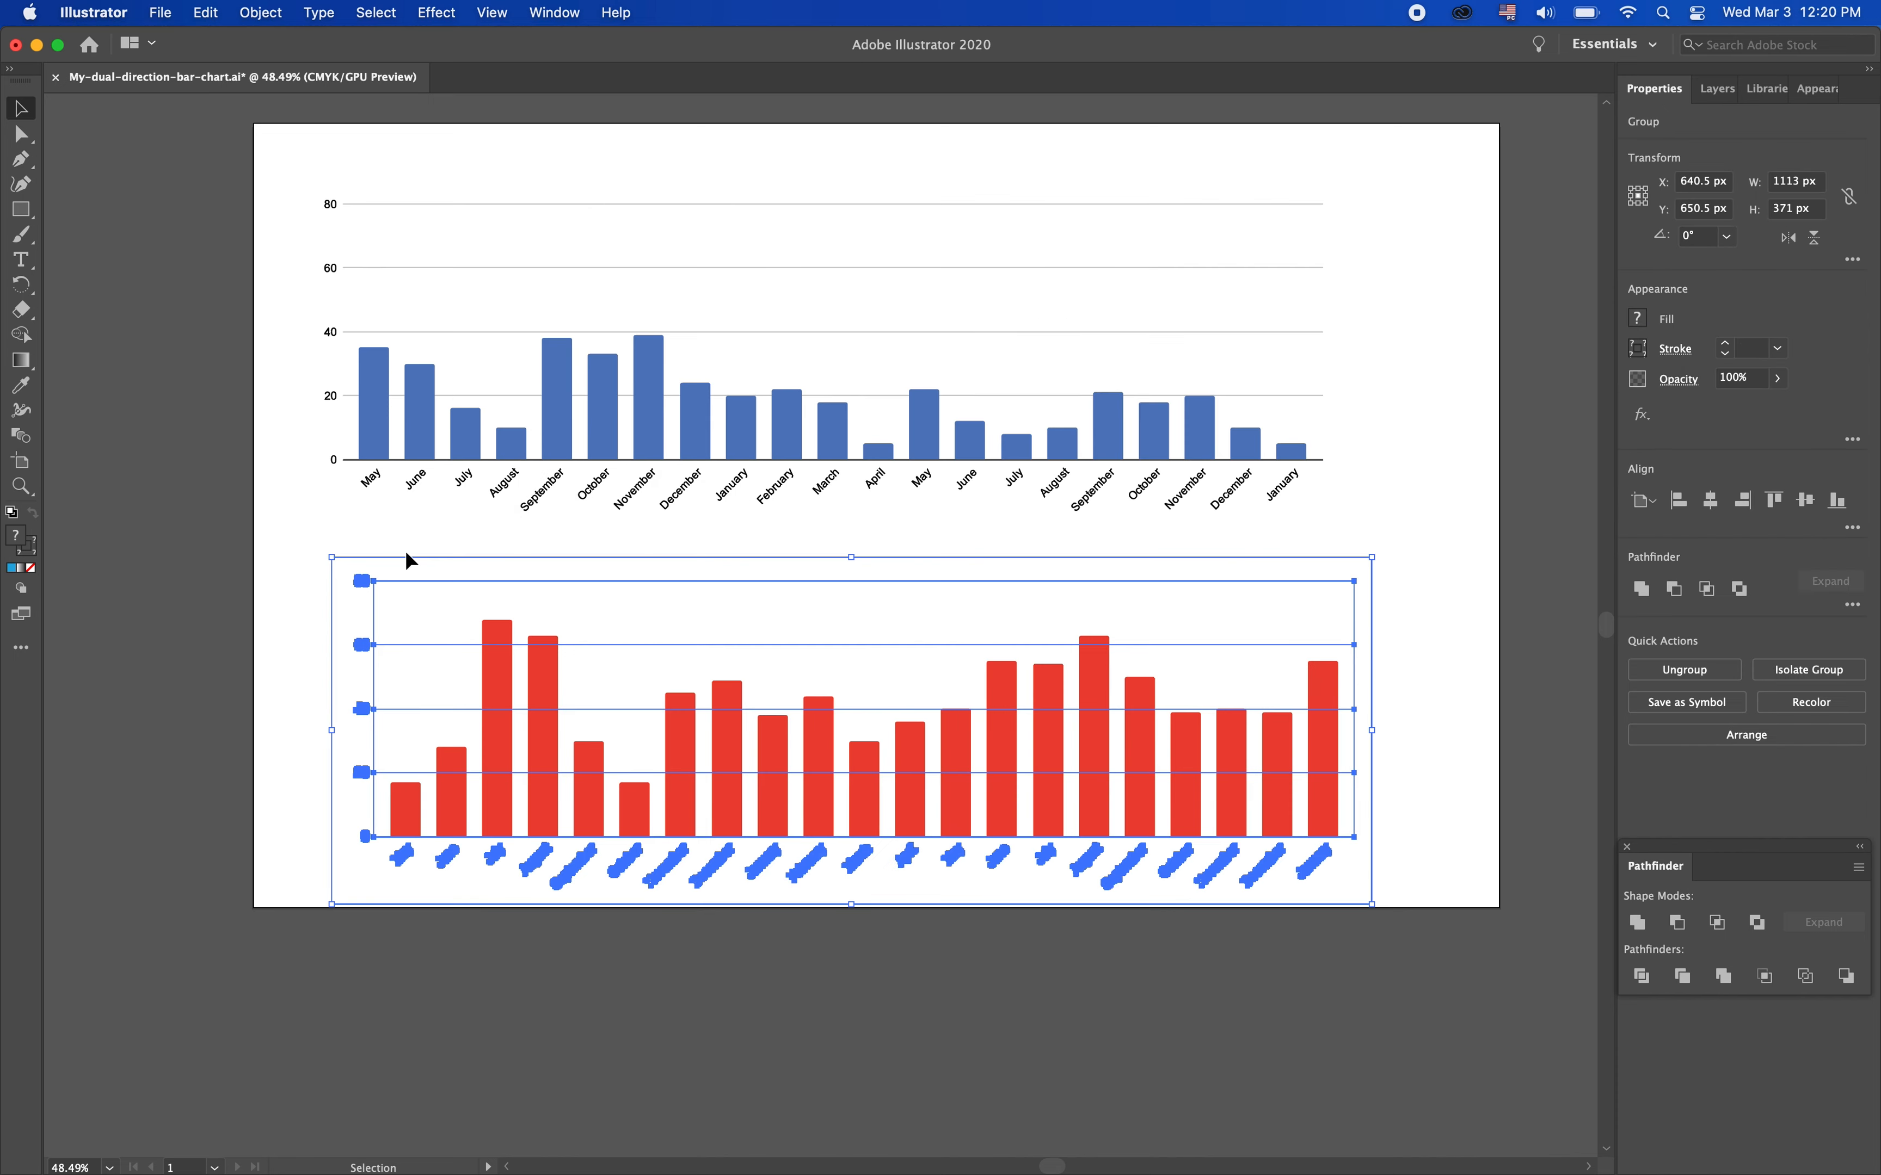
click(1472, 642)
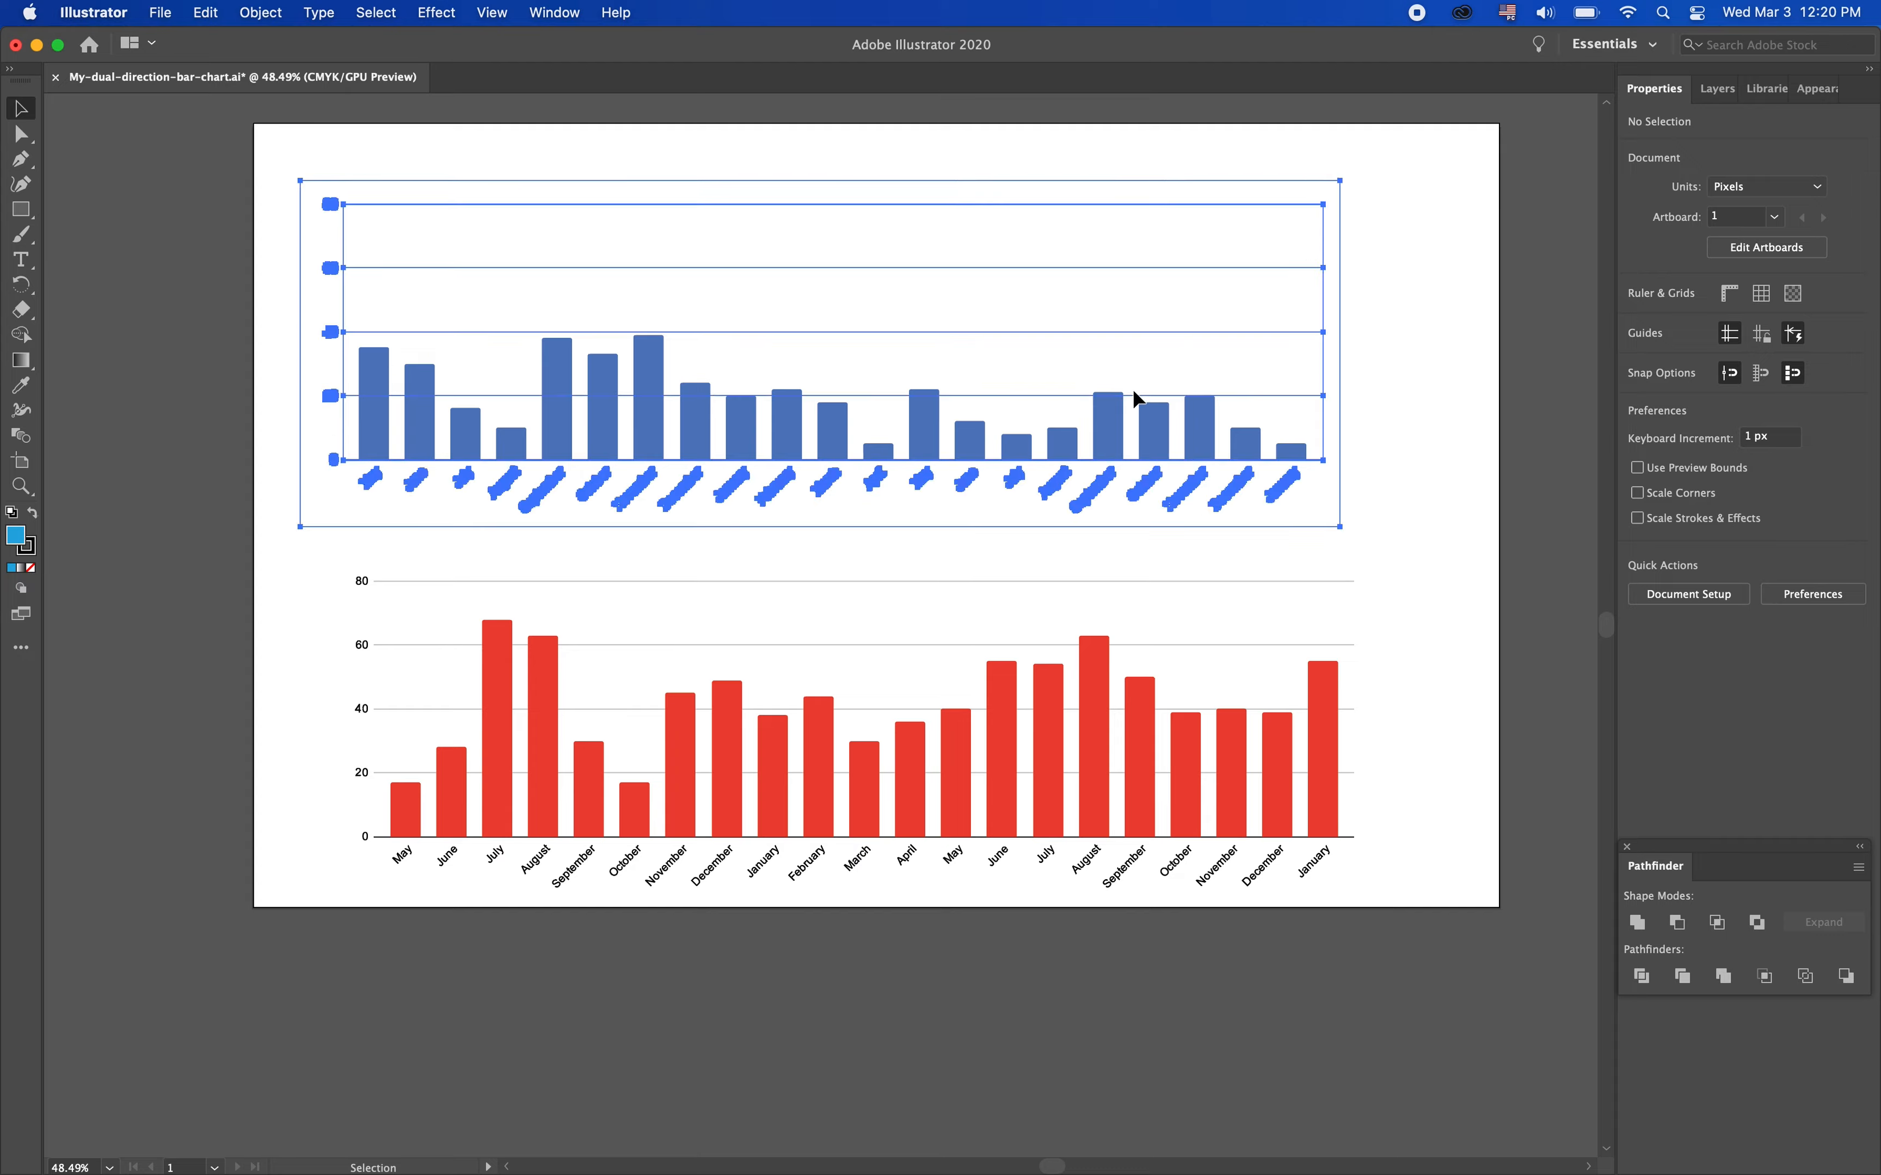
Move the blue chart up and slightly right, and move the red chart up so it sits roughly aligned beneath it
drag(1132, 388, 1145, 354)
drag(850, 731, 839, 690)
click(1403, 680)
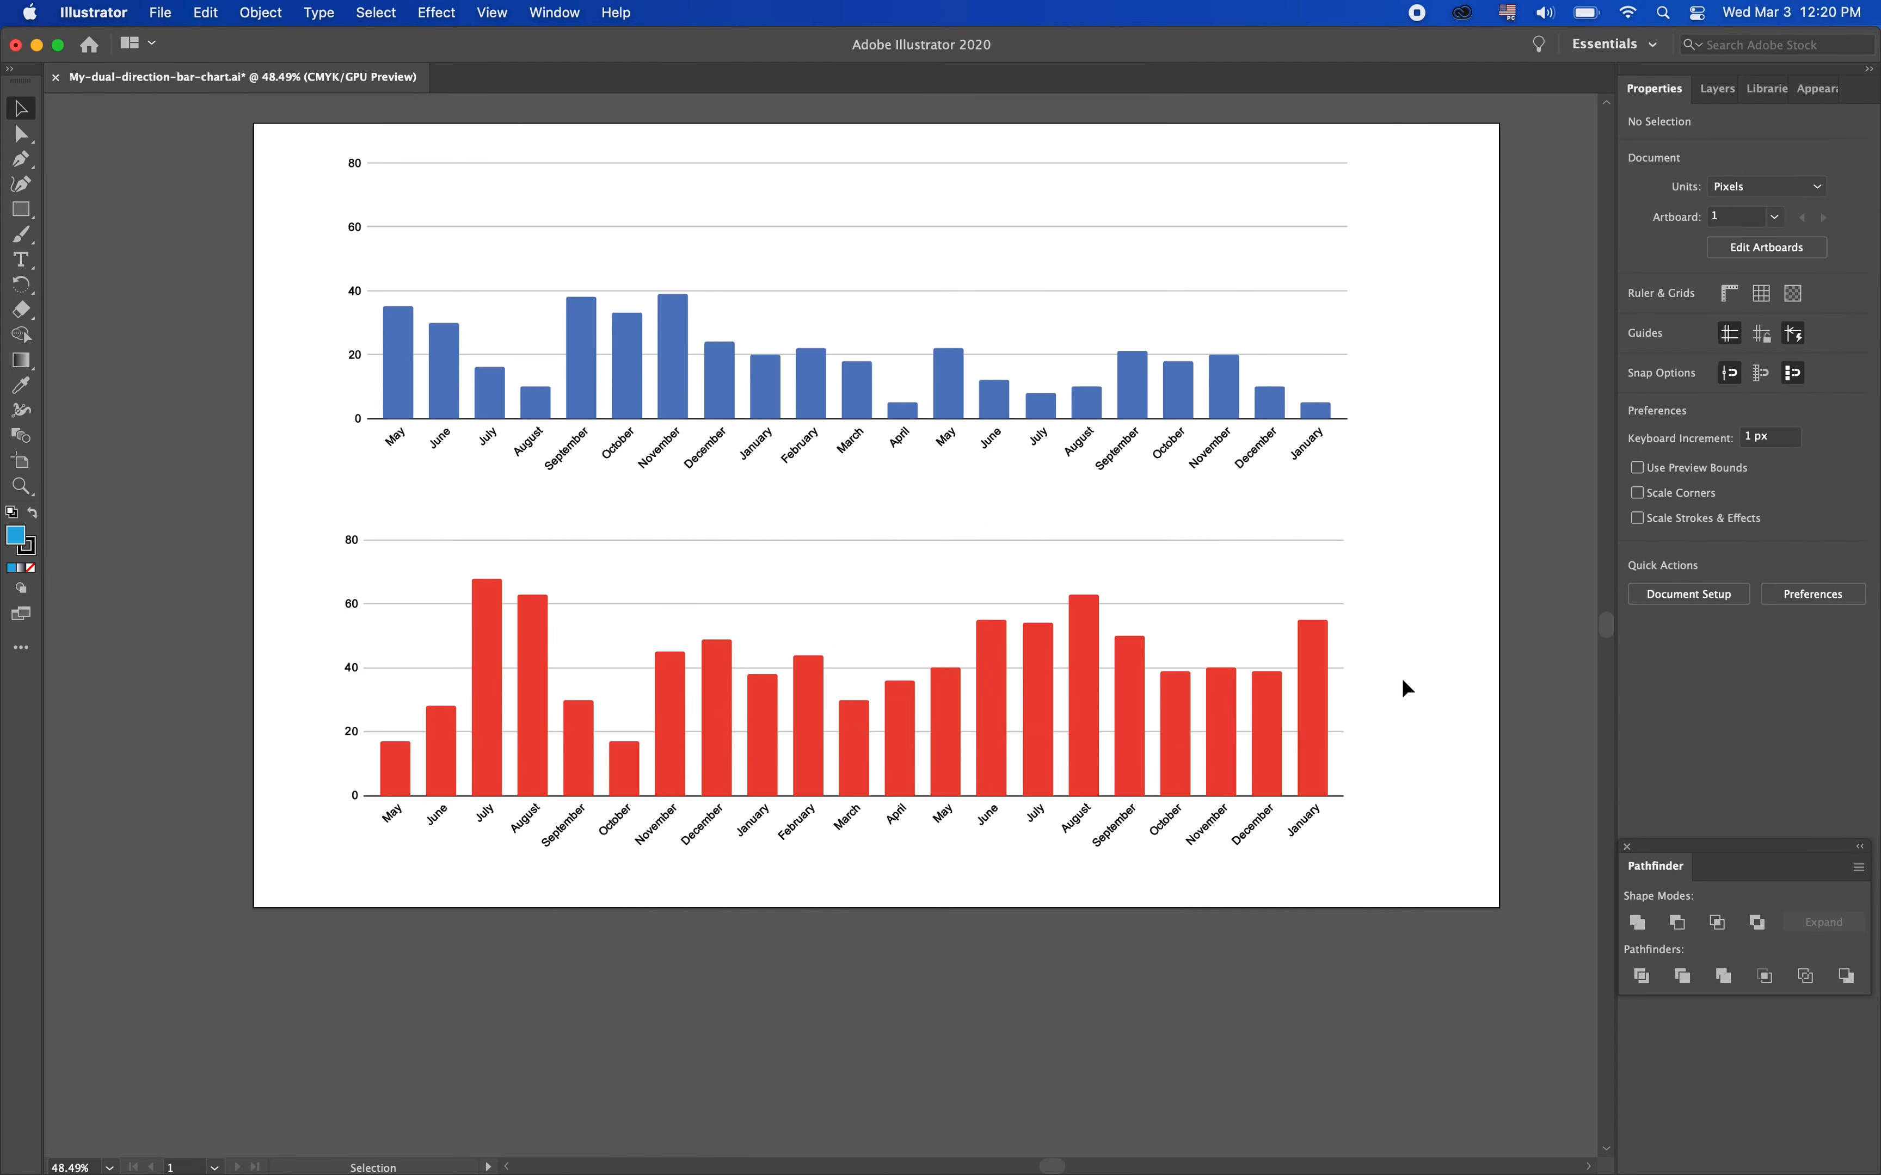
Ungroup the blue chart into separate objects
click(1115, 420)
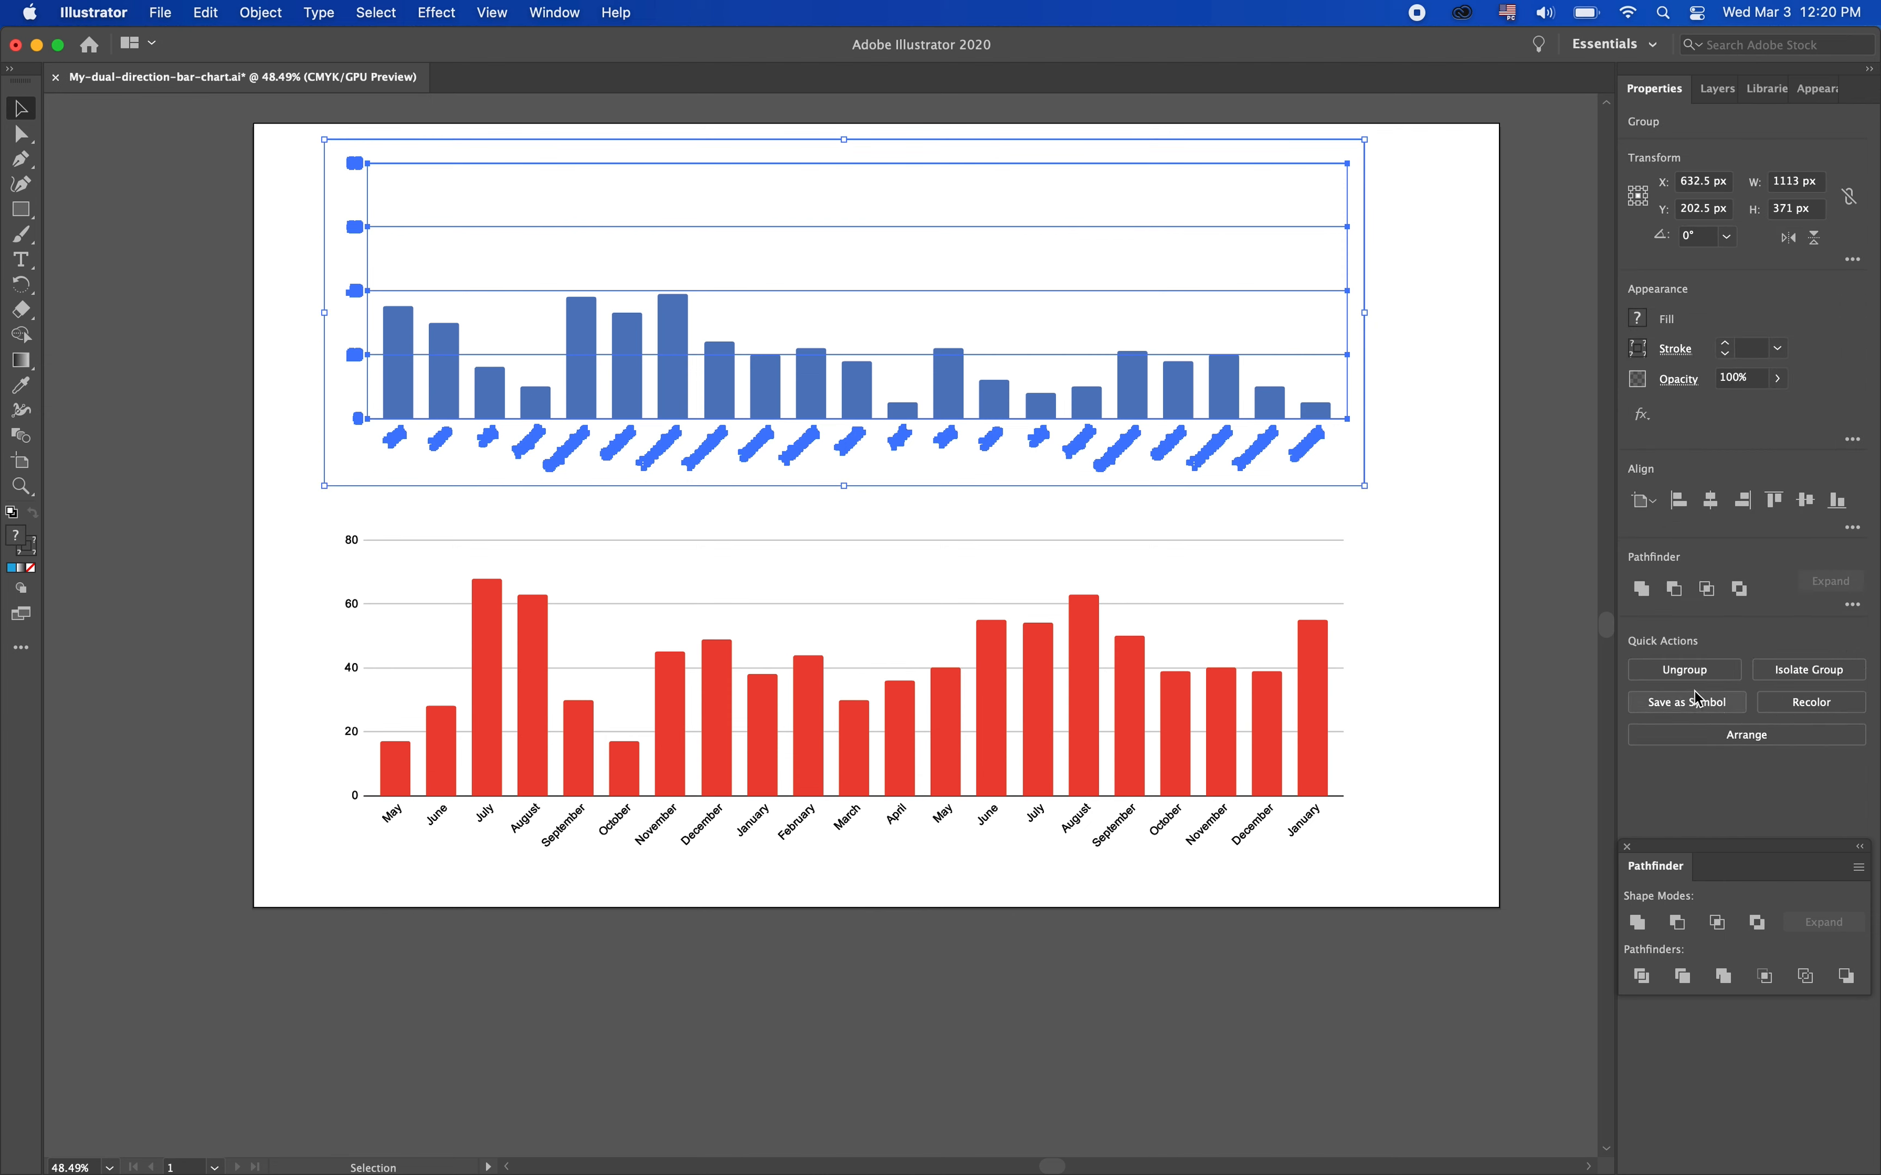
click(1684, 671)
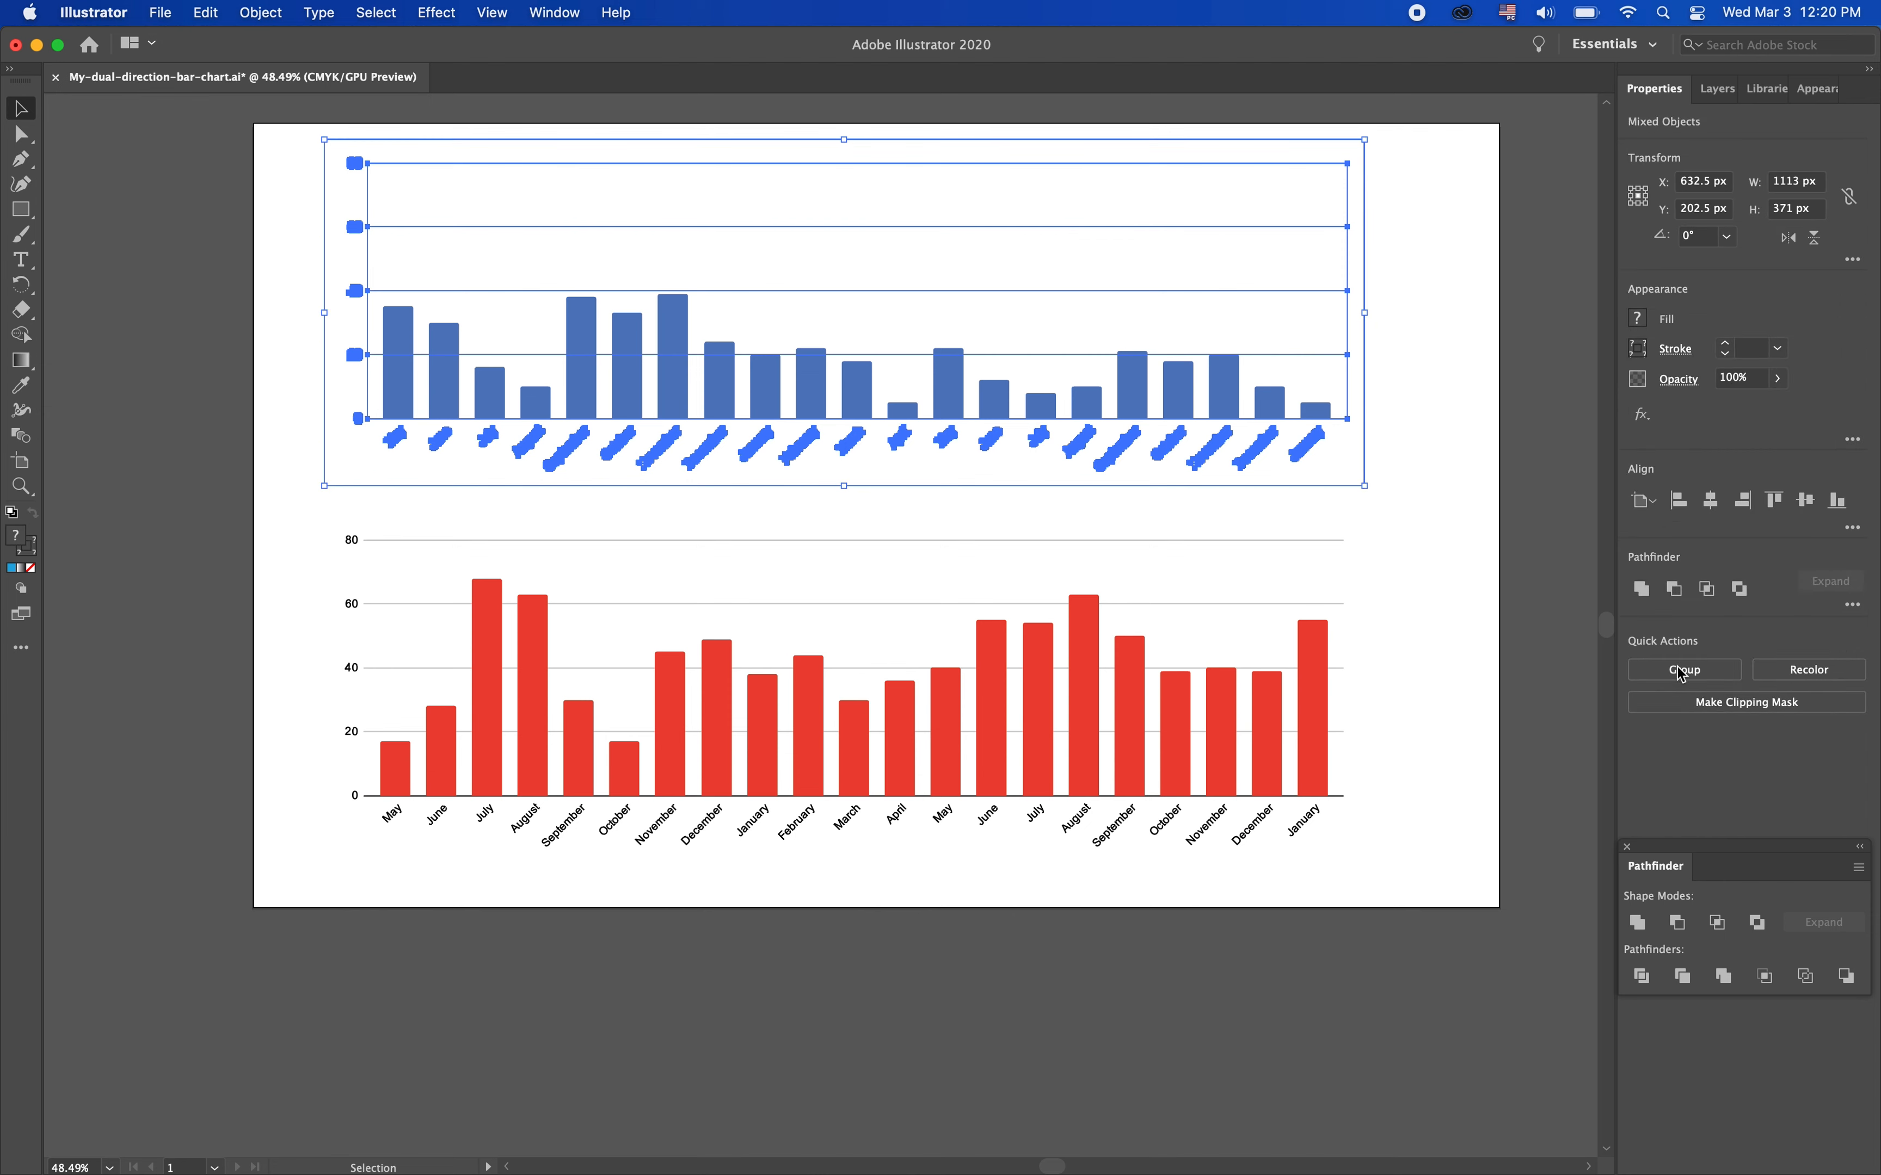
click(1401, 511)
Fill the blue chart's white background rectangle with light gray to identify it, and delete it
click(1364, 472)
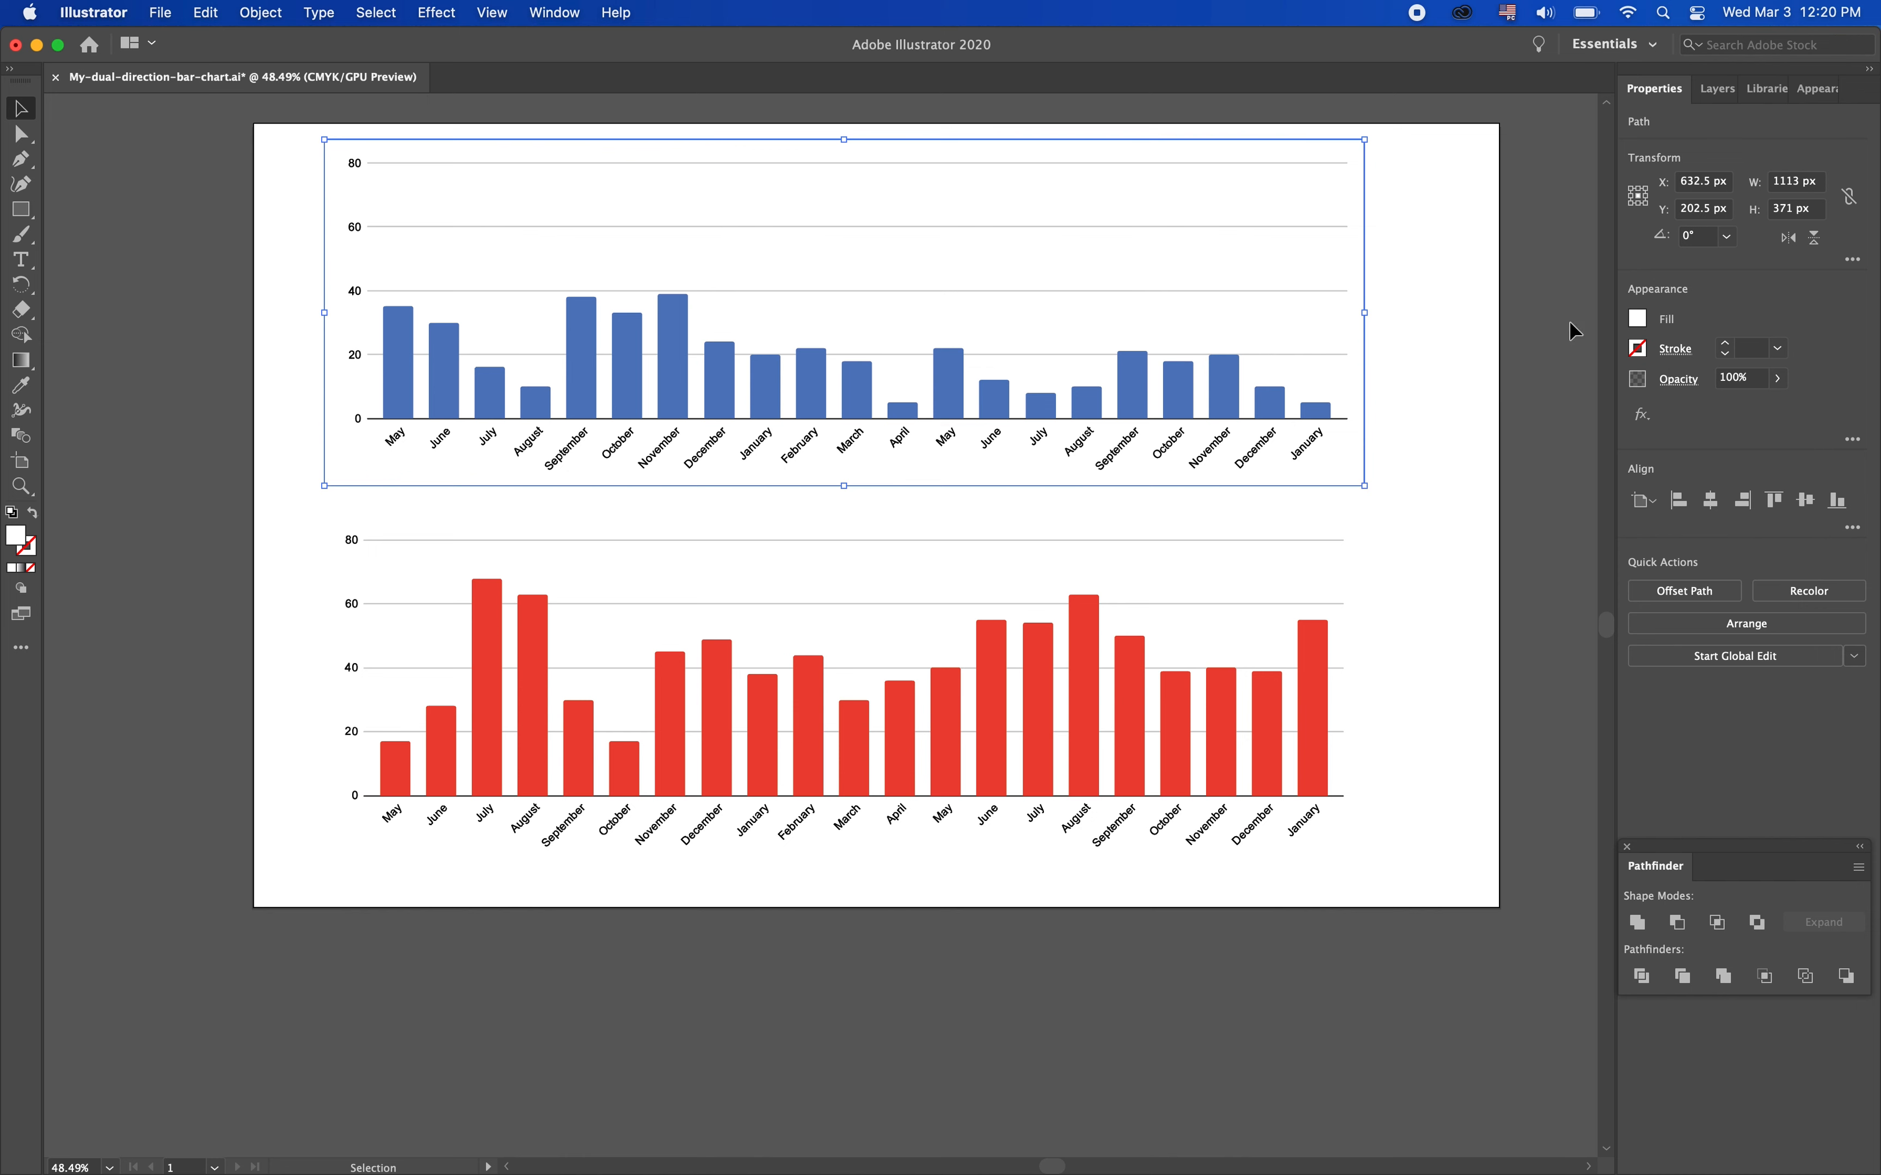
click(1637, 325)
click(1556, 455)
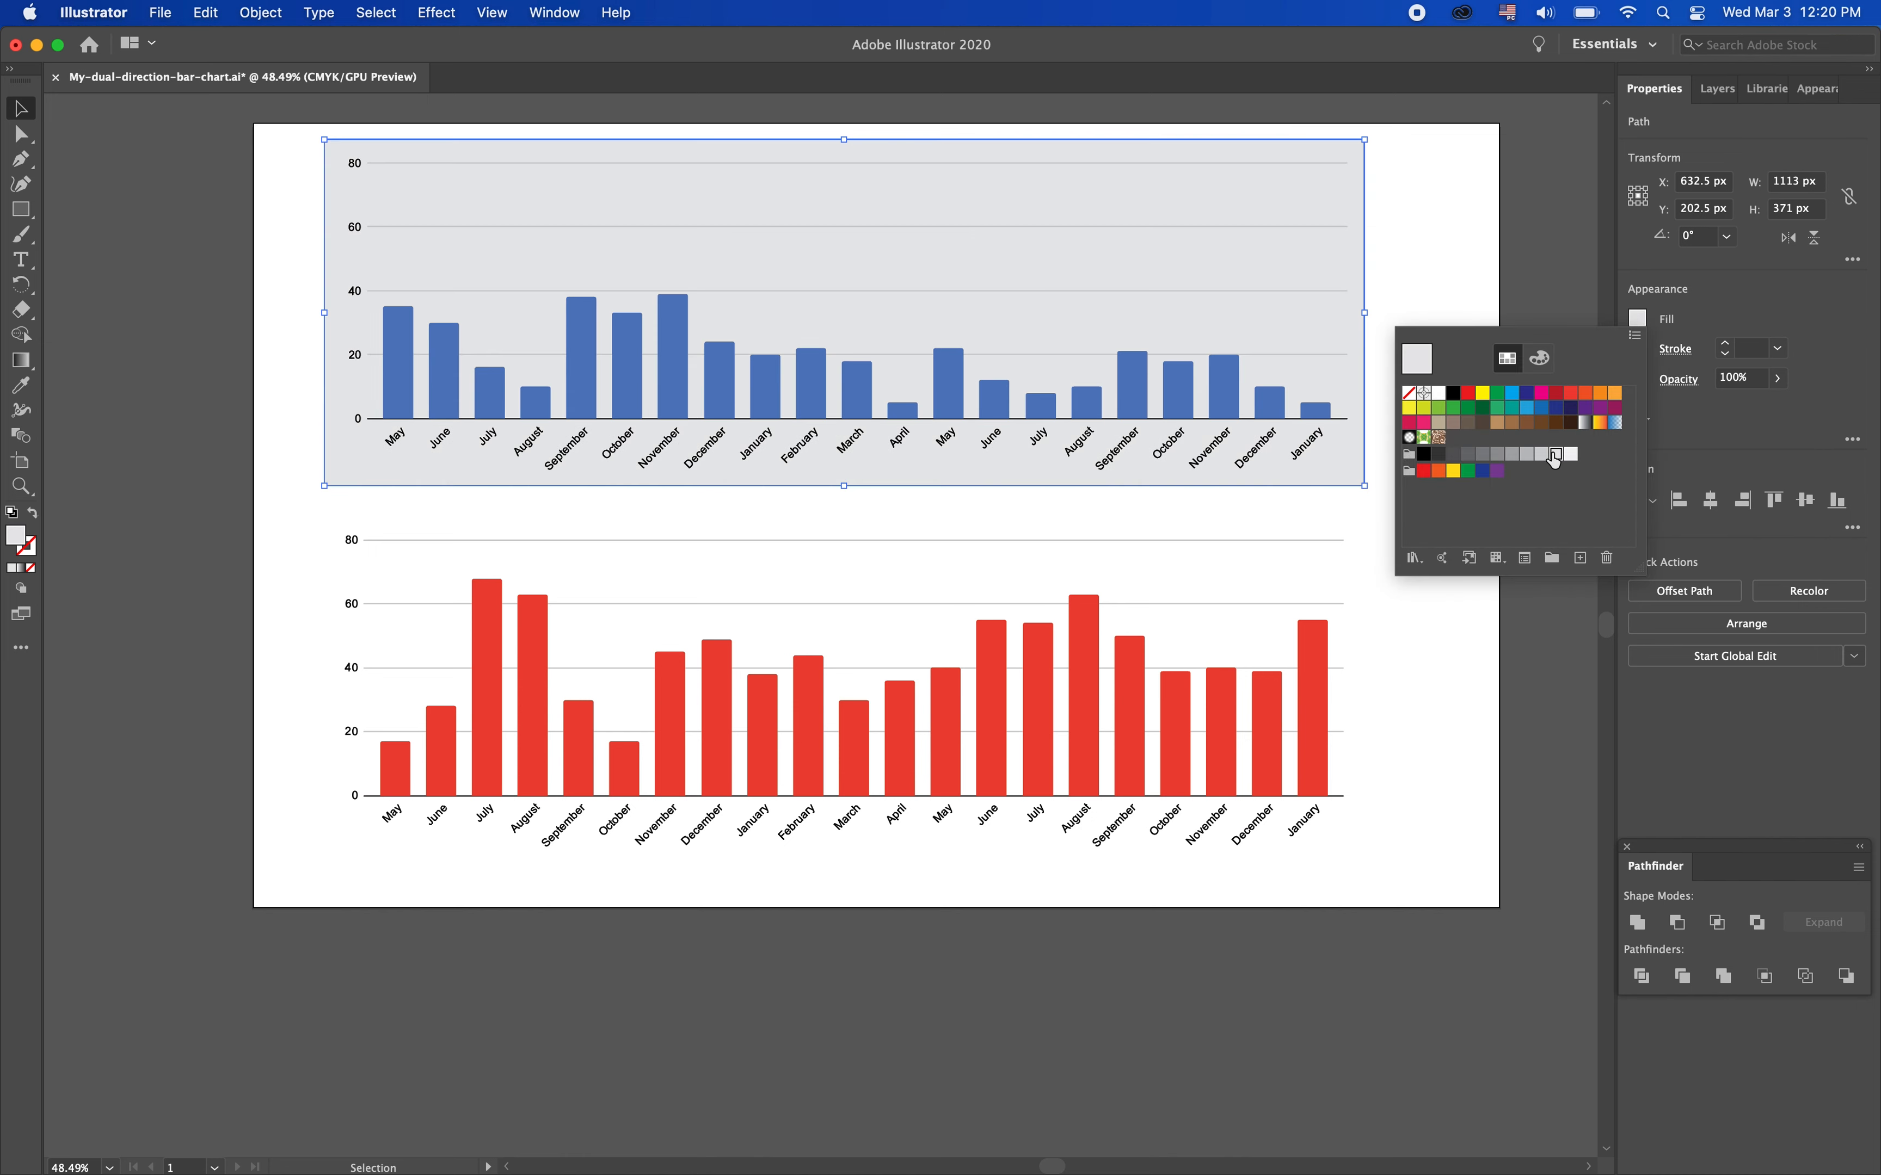
click(1514, 196)
click(1371, 227)
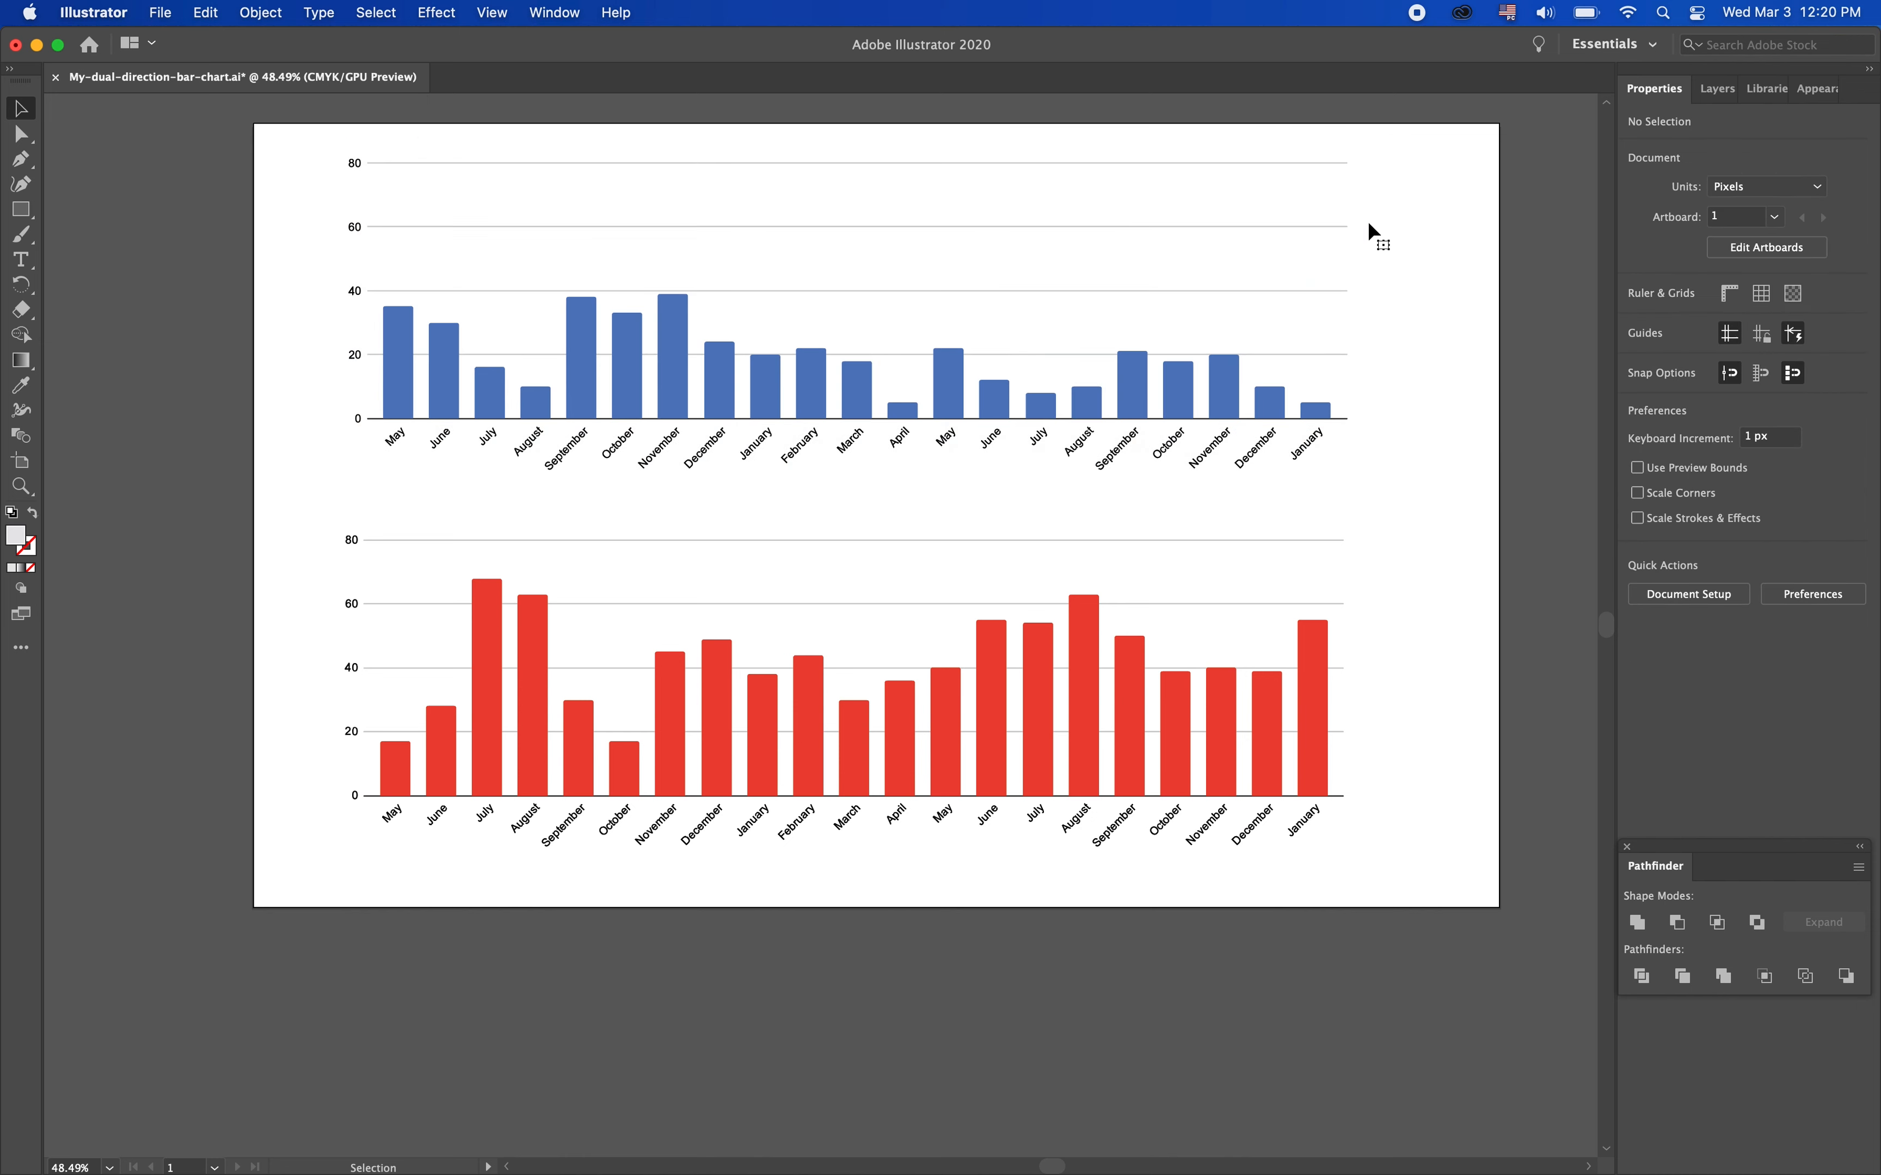
Ungroup the red chart into separate objects
click(1320, 579)
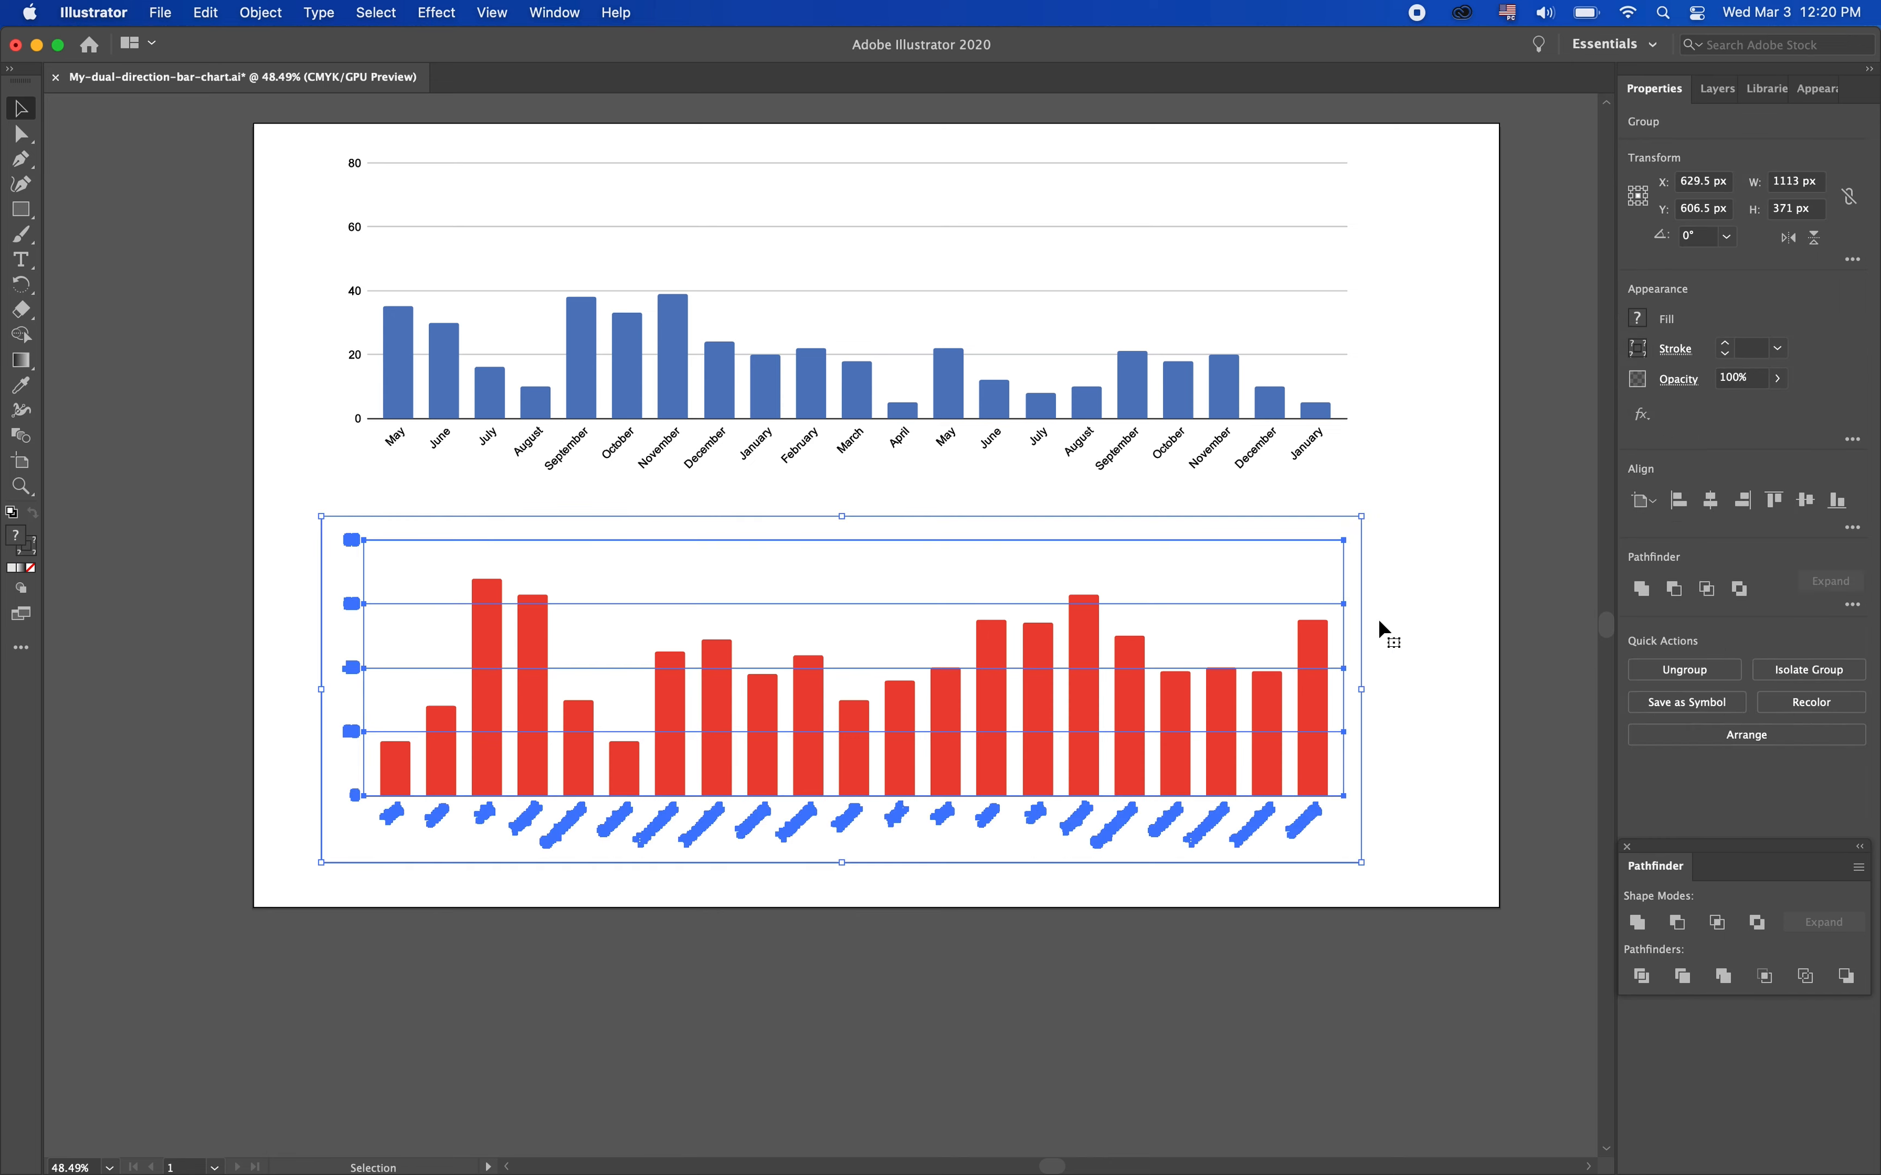
click(1686, 665)
click(1449, 646)
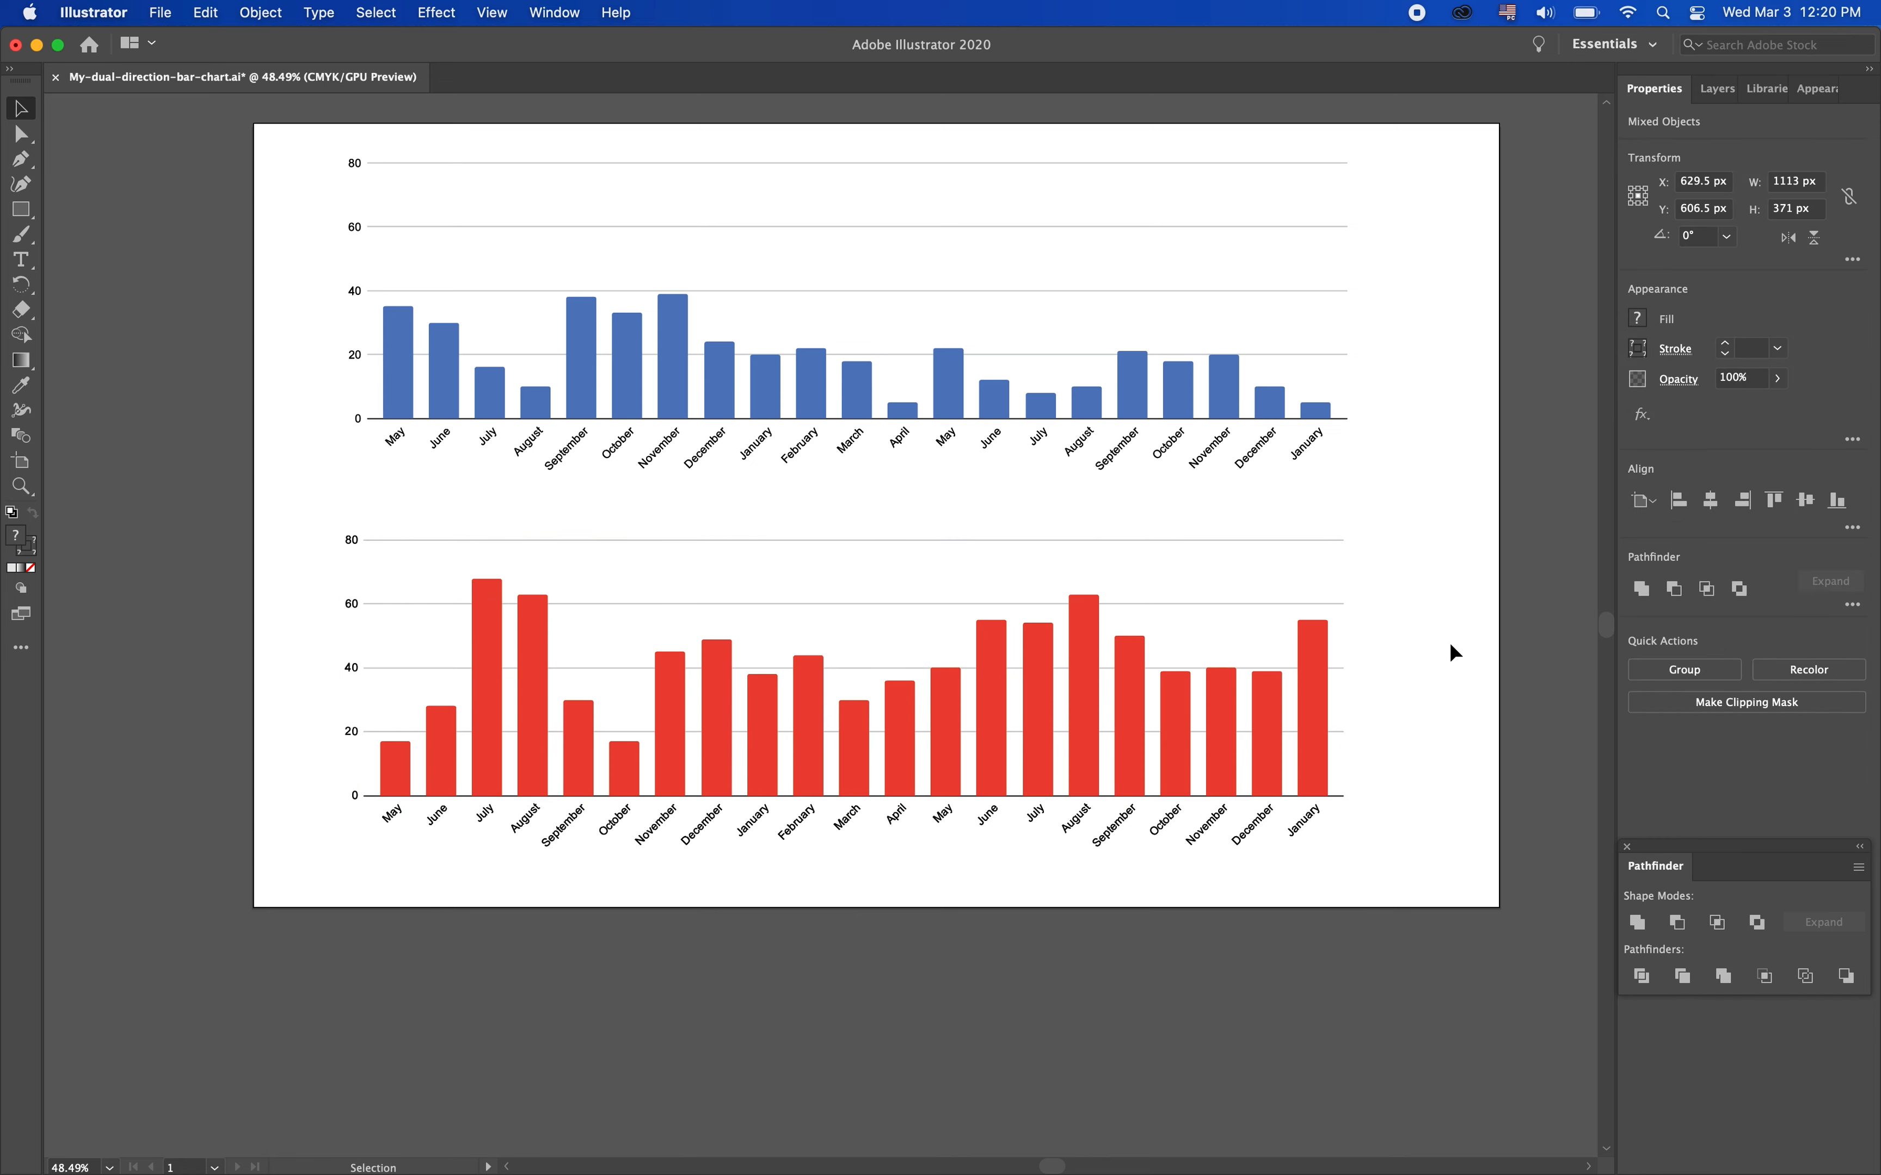
Fill the red chart's white background rectangle with gray to identify it, and delete it
click(1363, 649)
click(1637, 320)
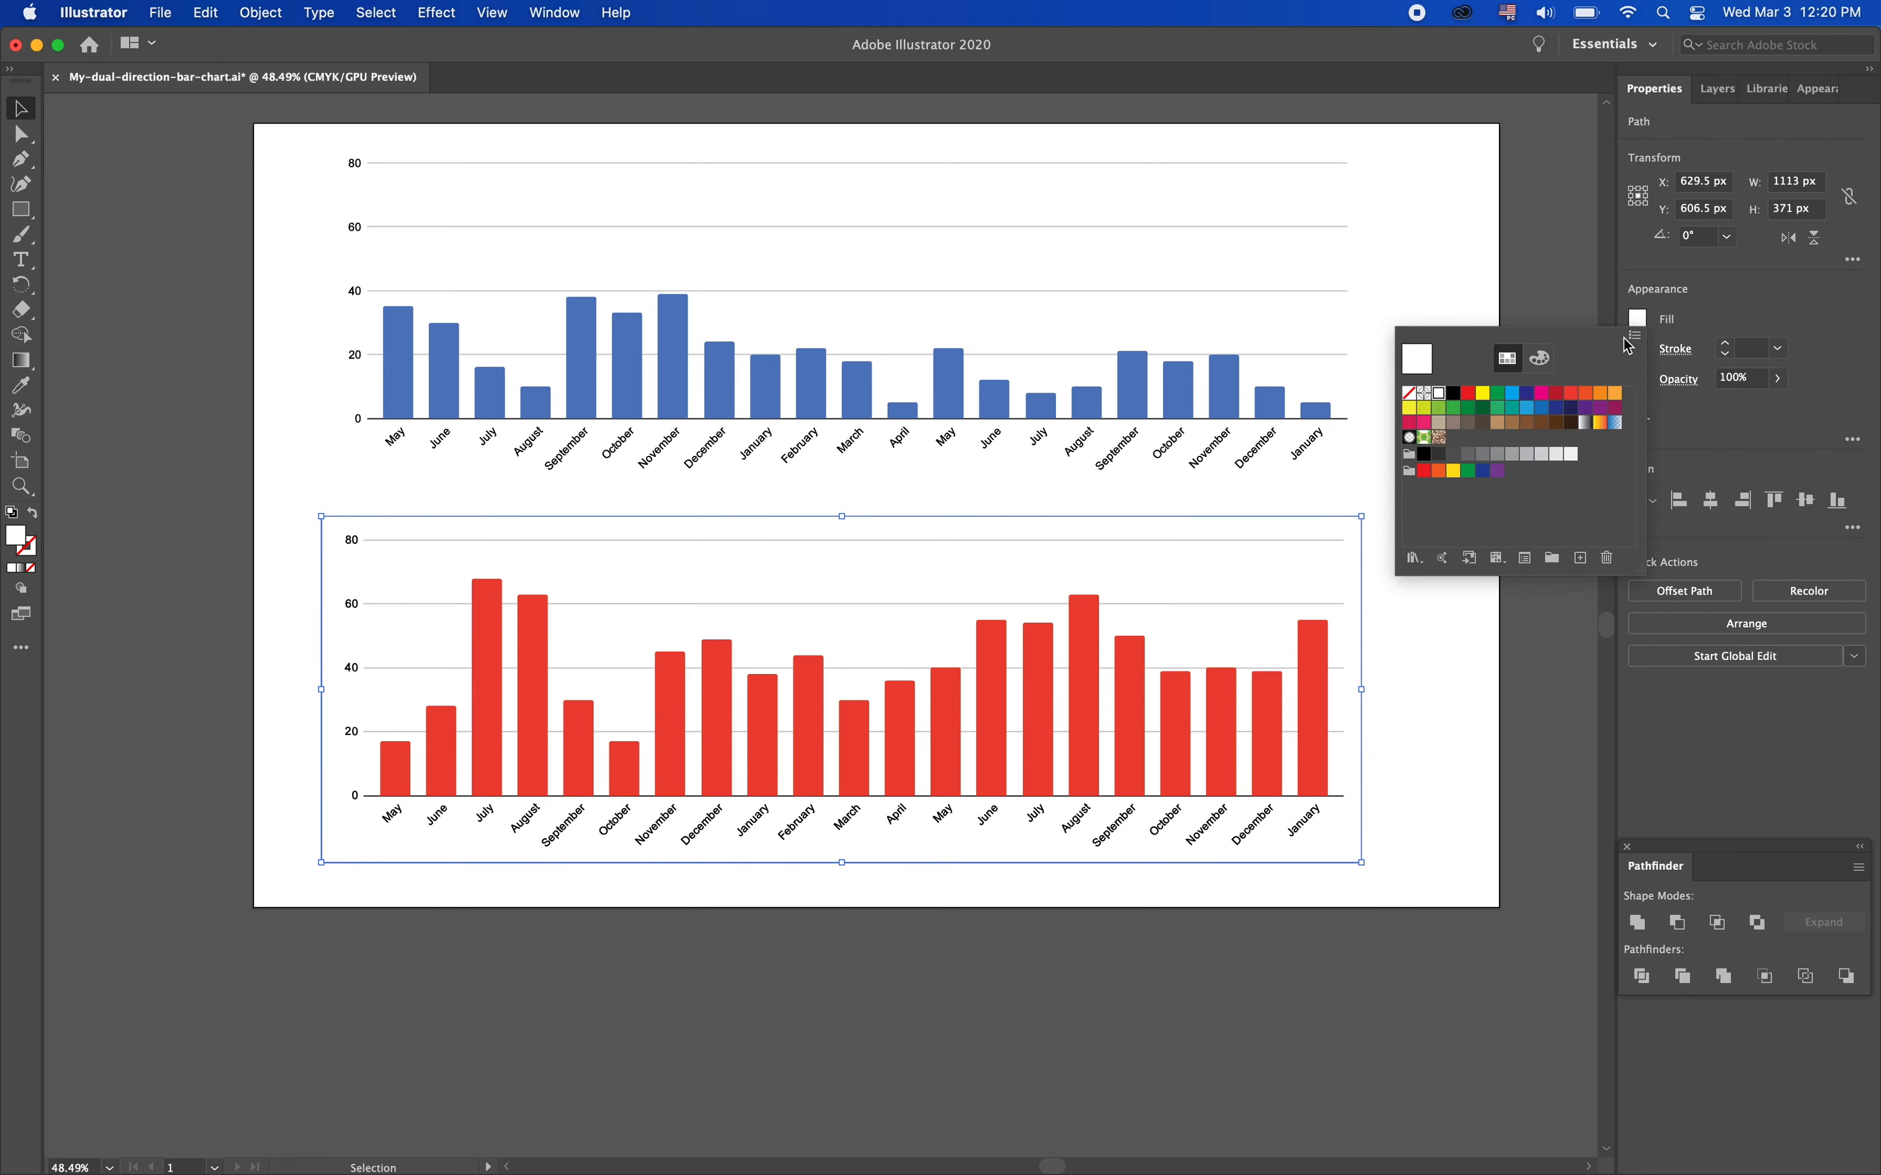
click(1543, 455)
click(1434, 677)
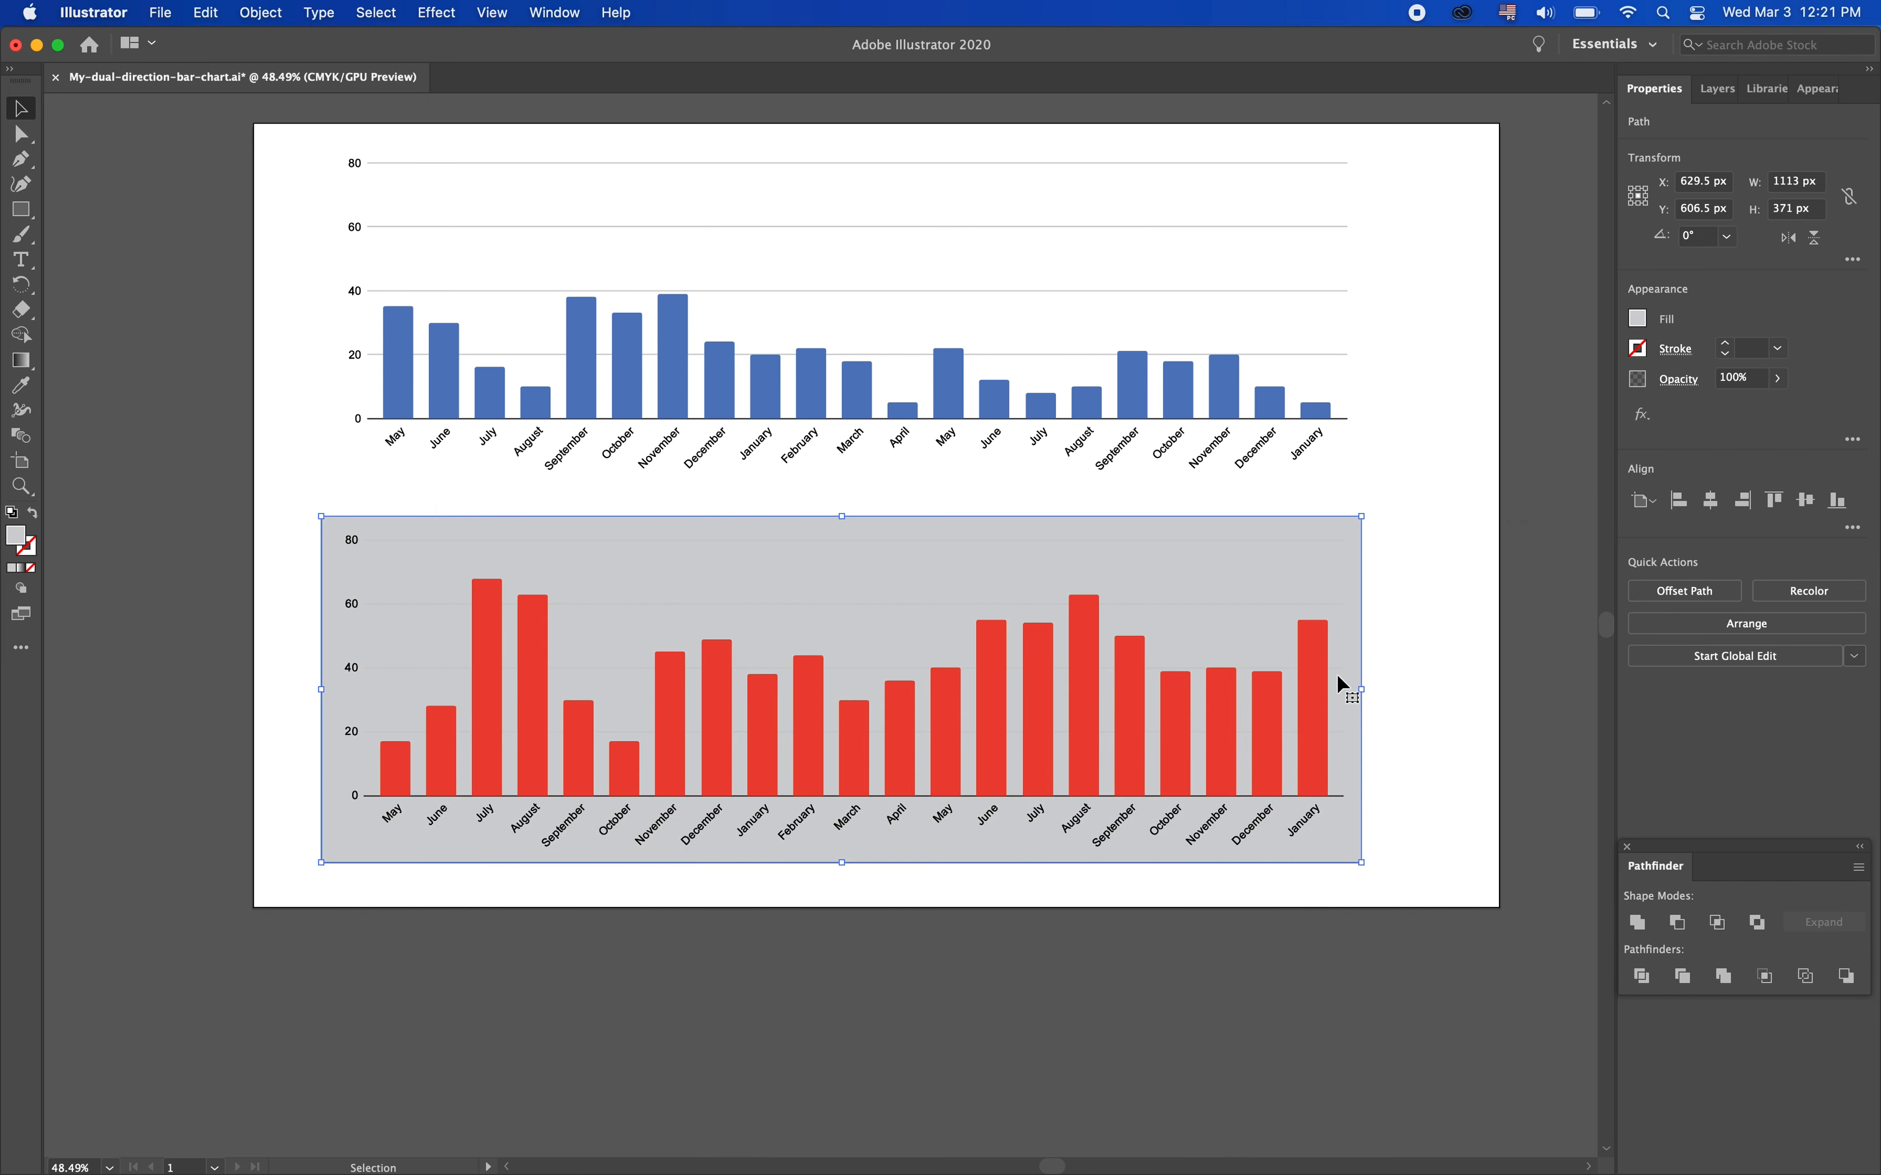
key(Delete)
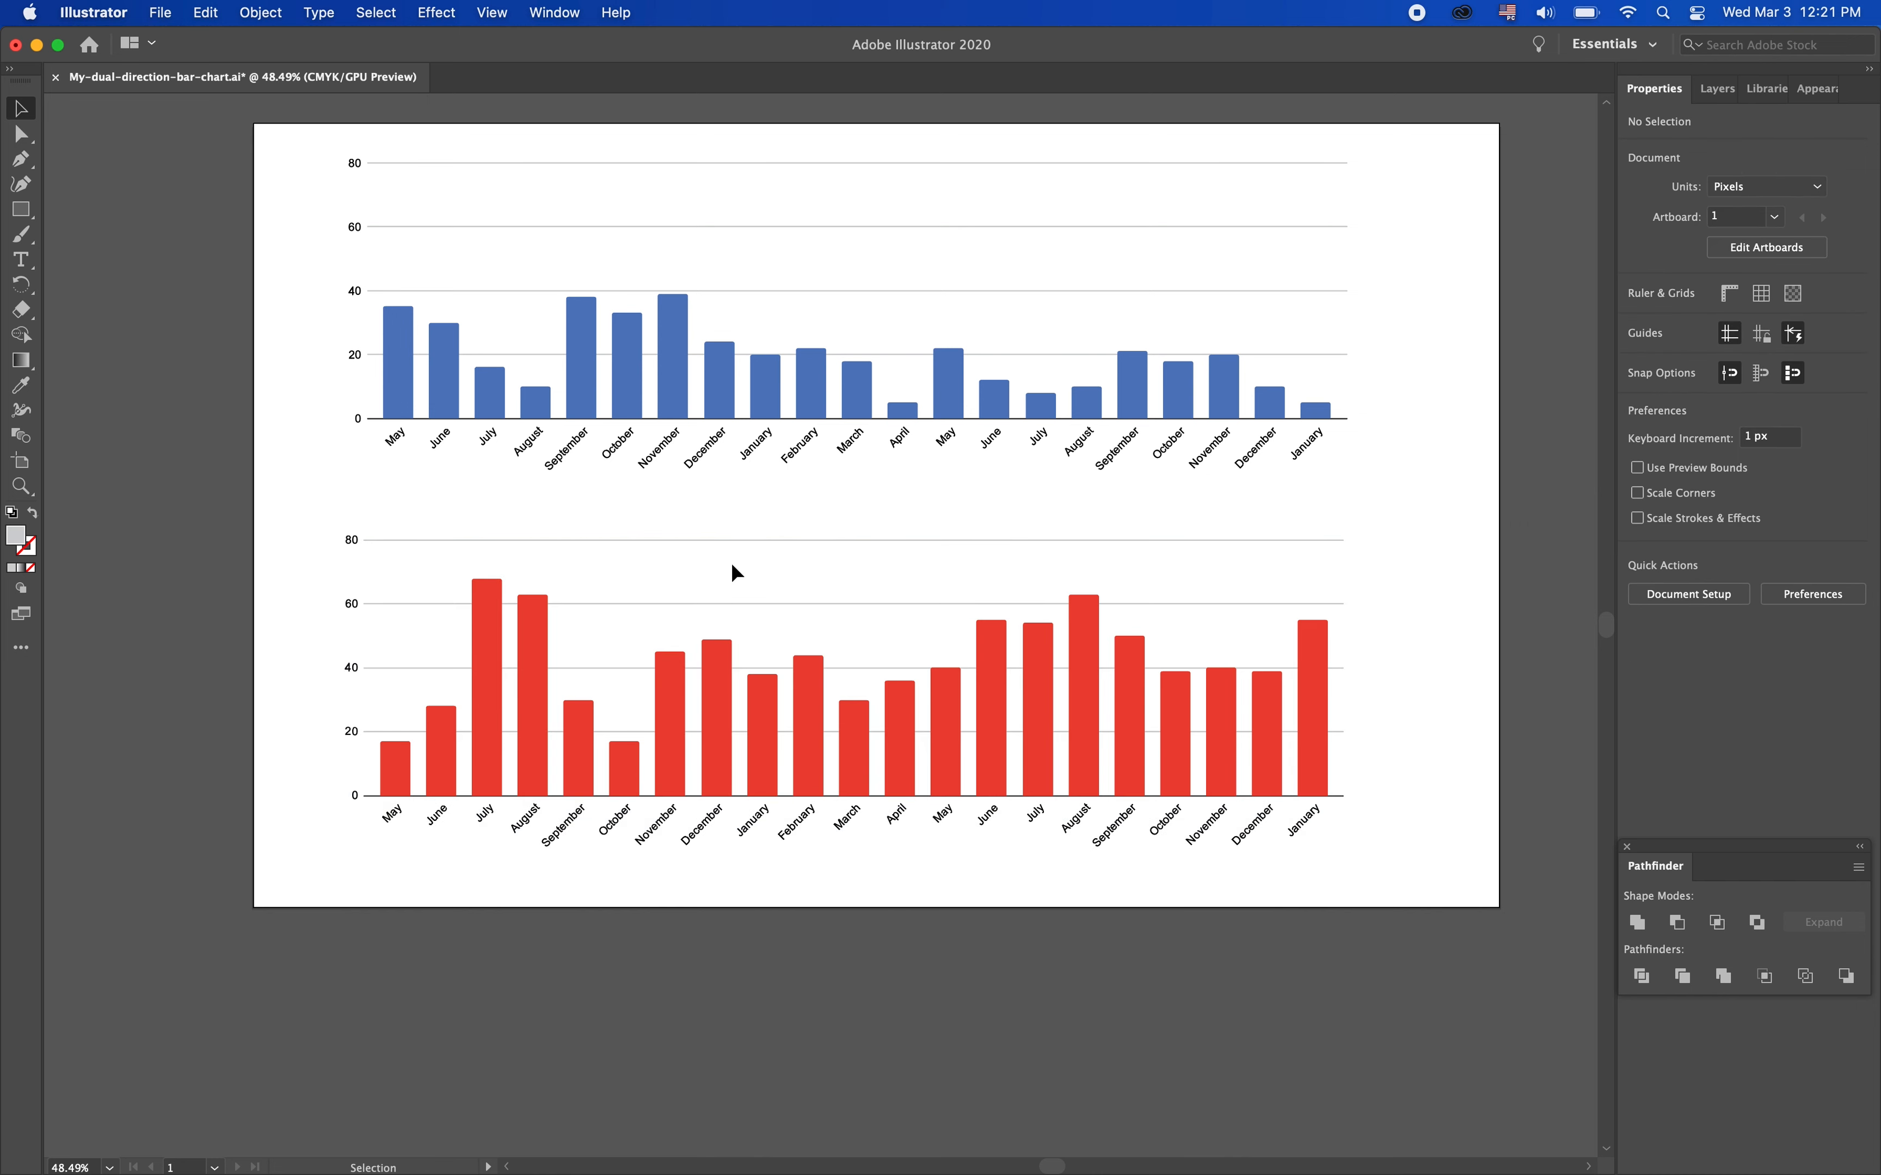
Check which chart parts can be selected individually, testing the red chart's plot area and several month labels in both charts
click(721, 772)
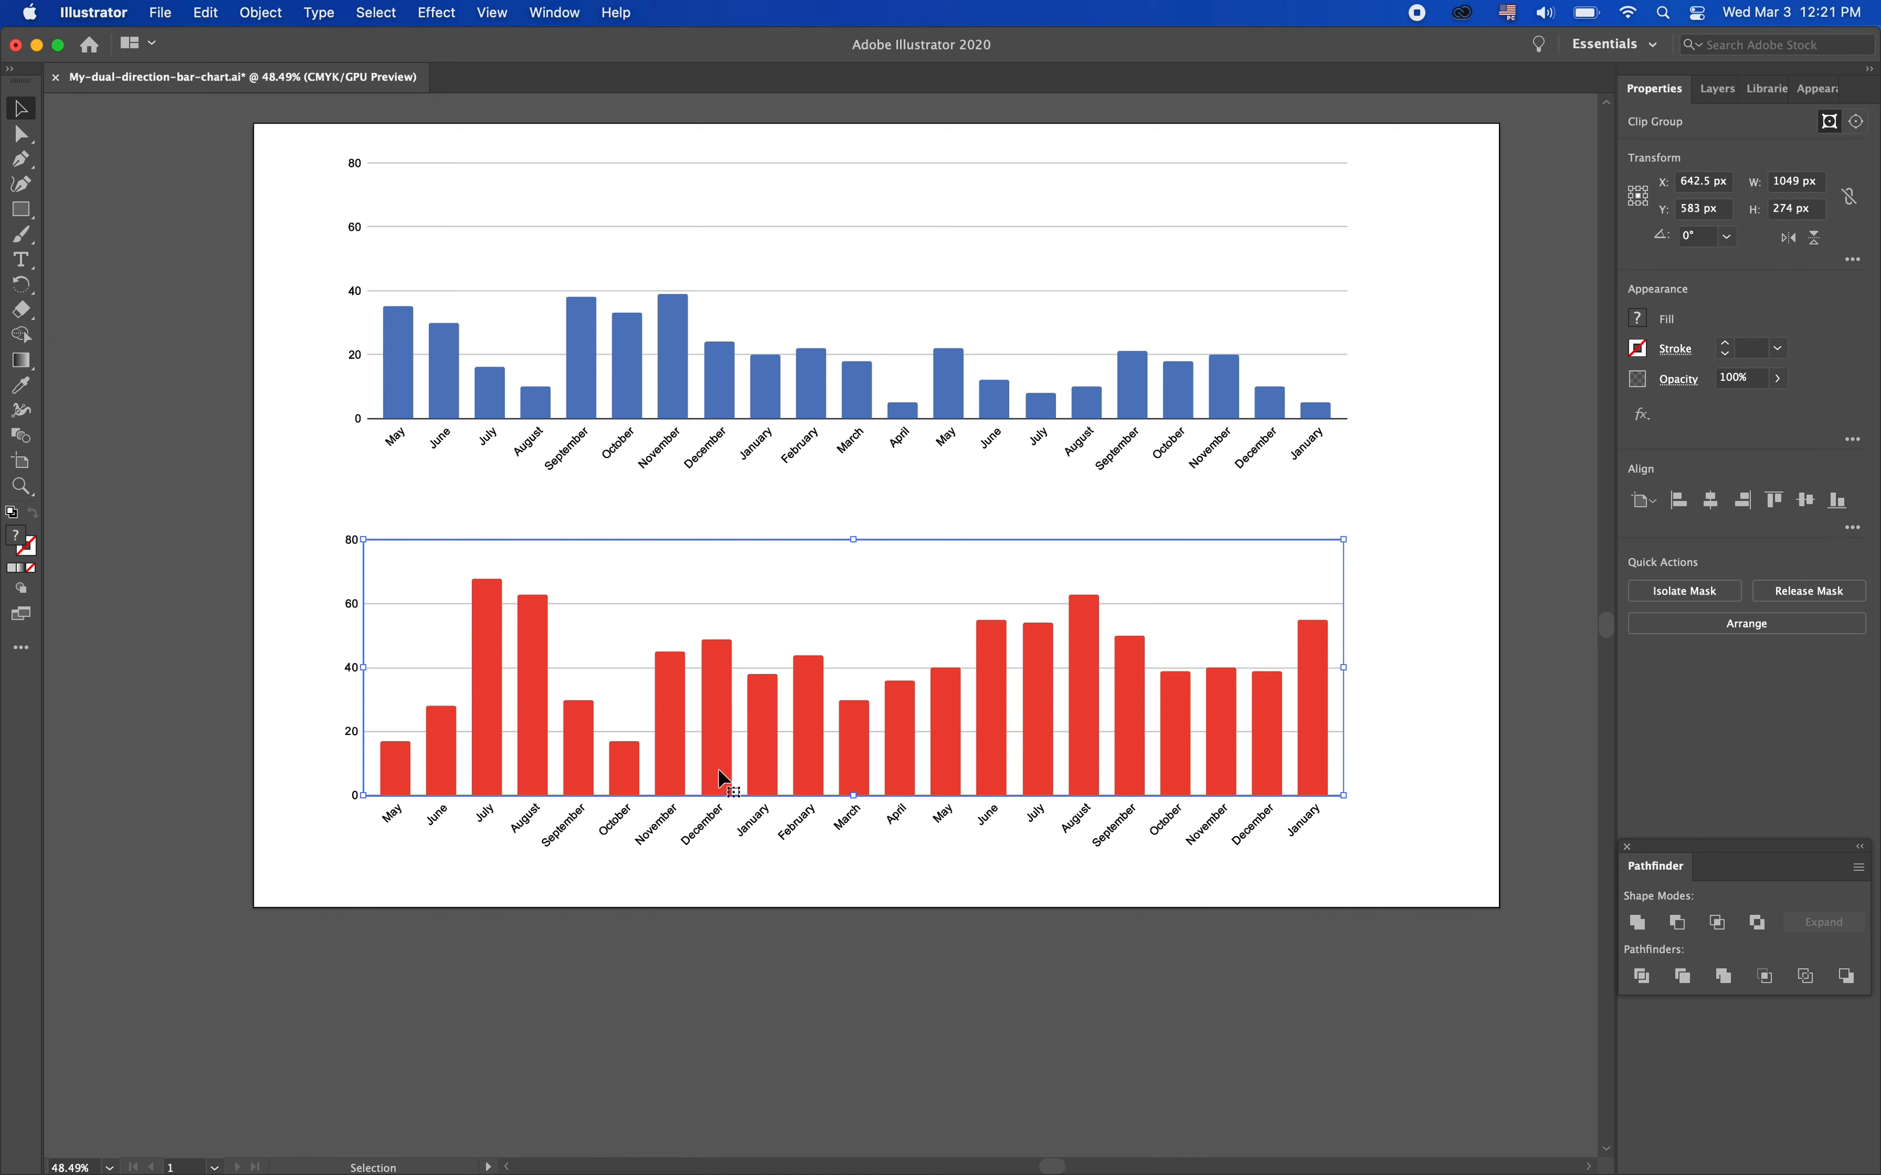
click(701, 830)
click(750, 826)
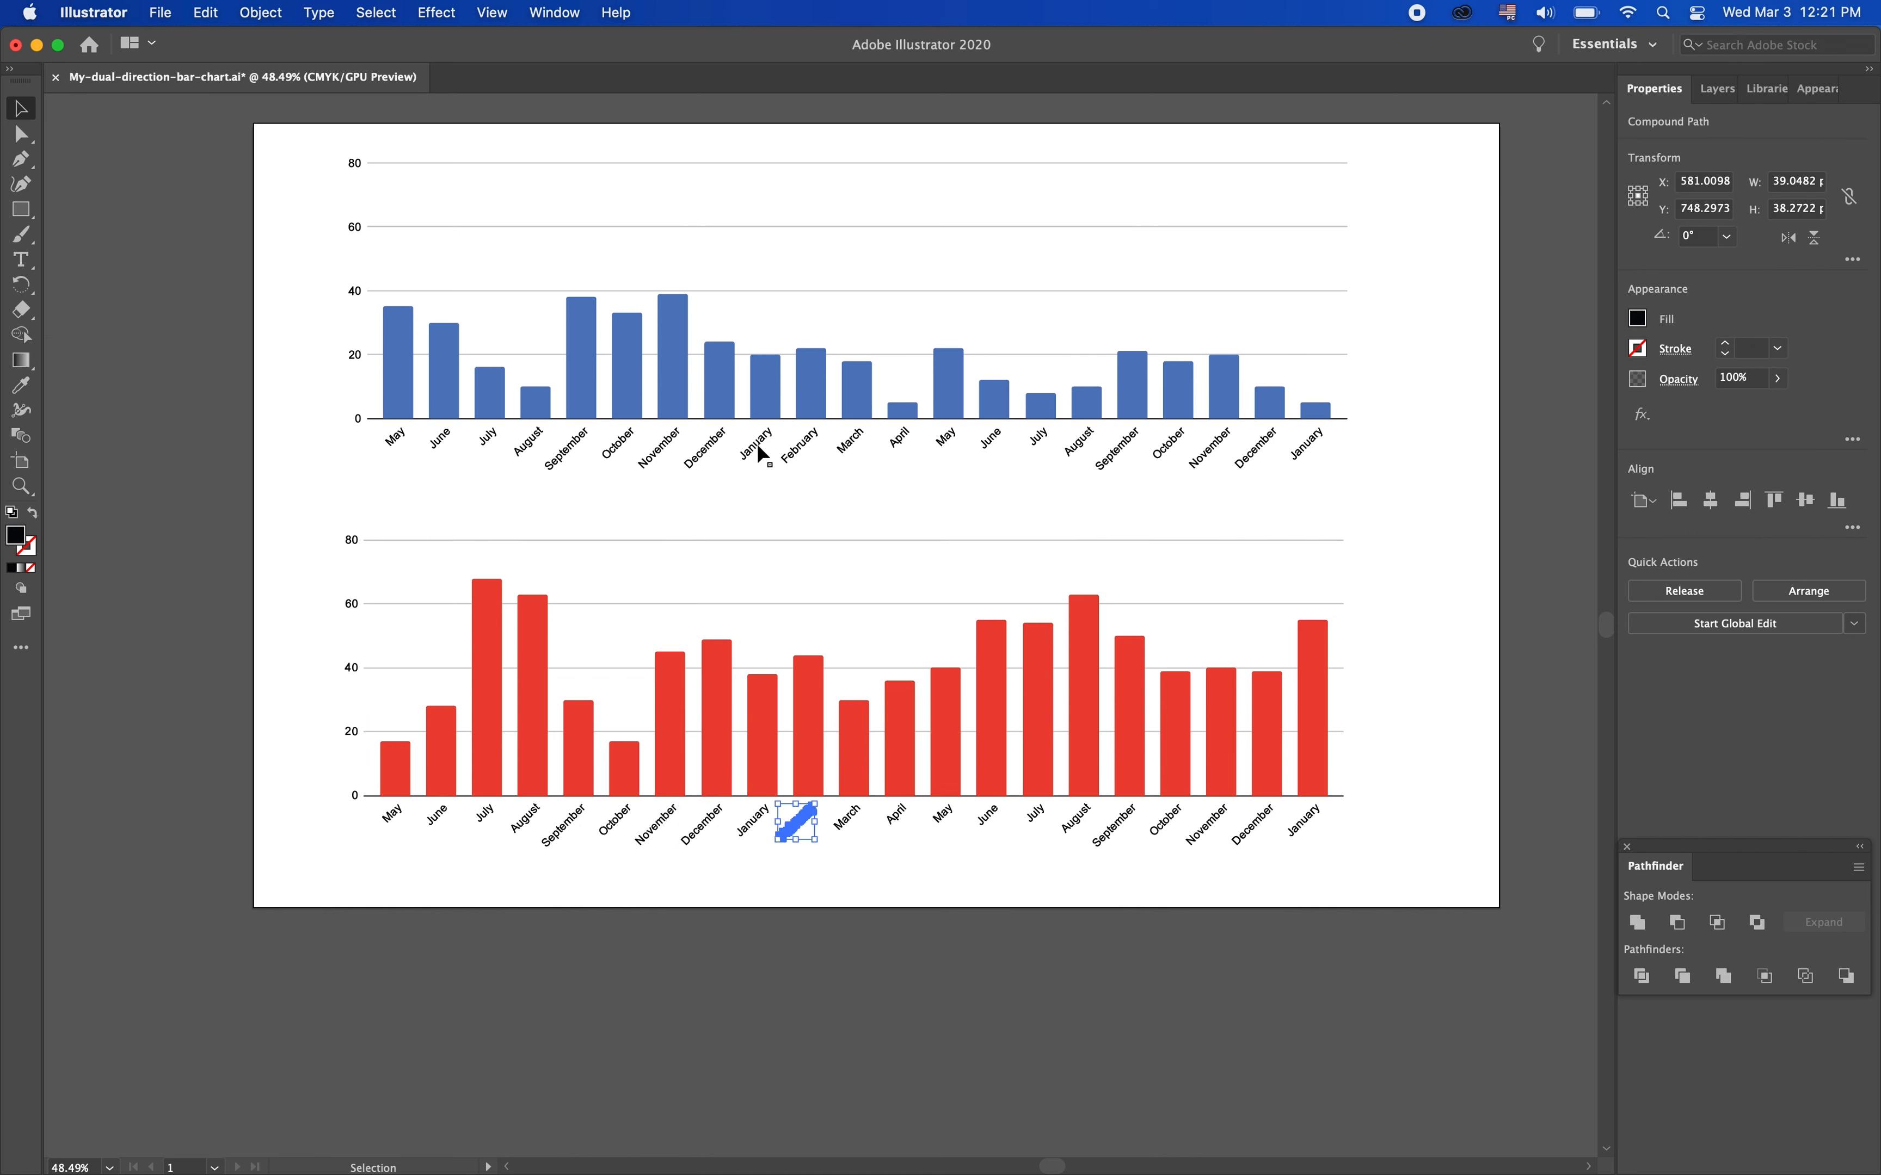
click(711, 449)
click(659, 449)
click(755, 447)
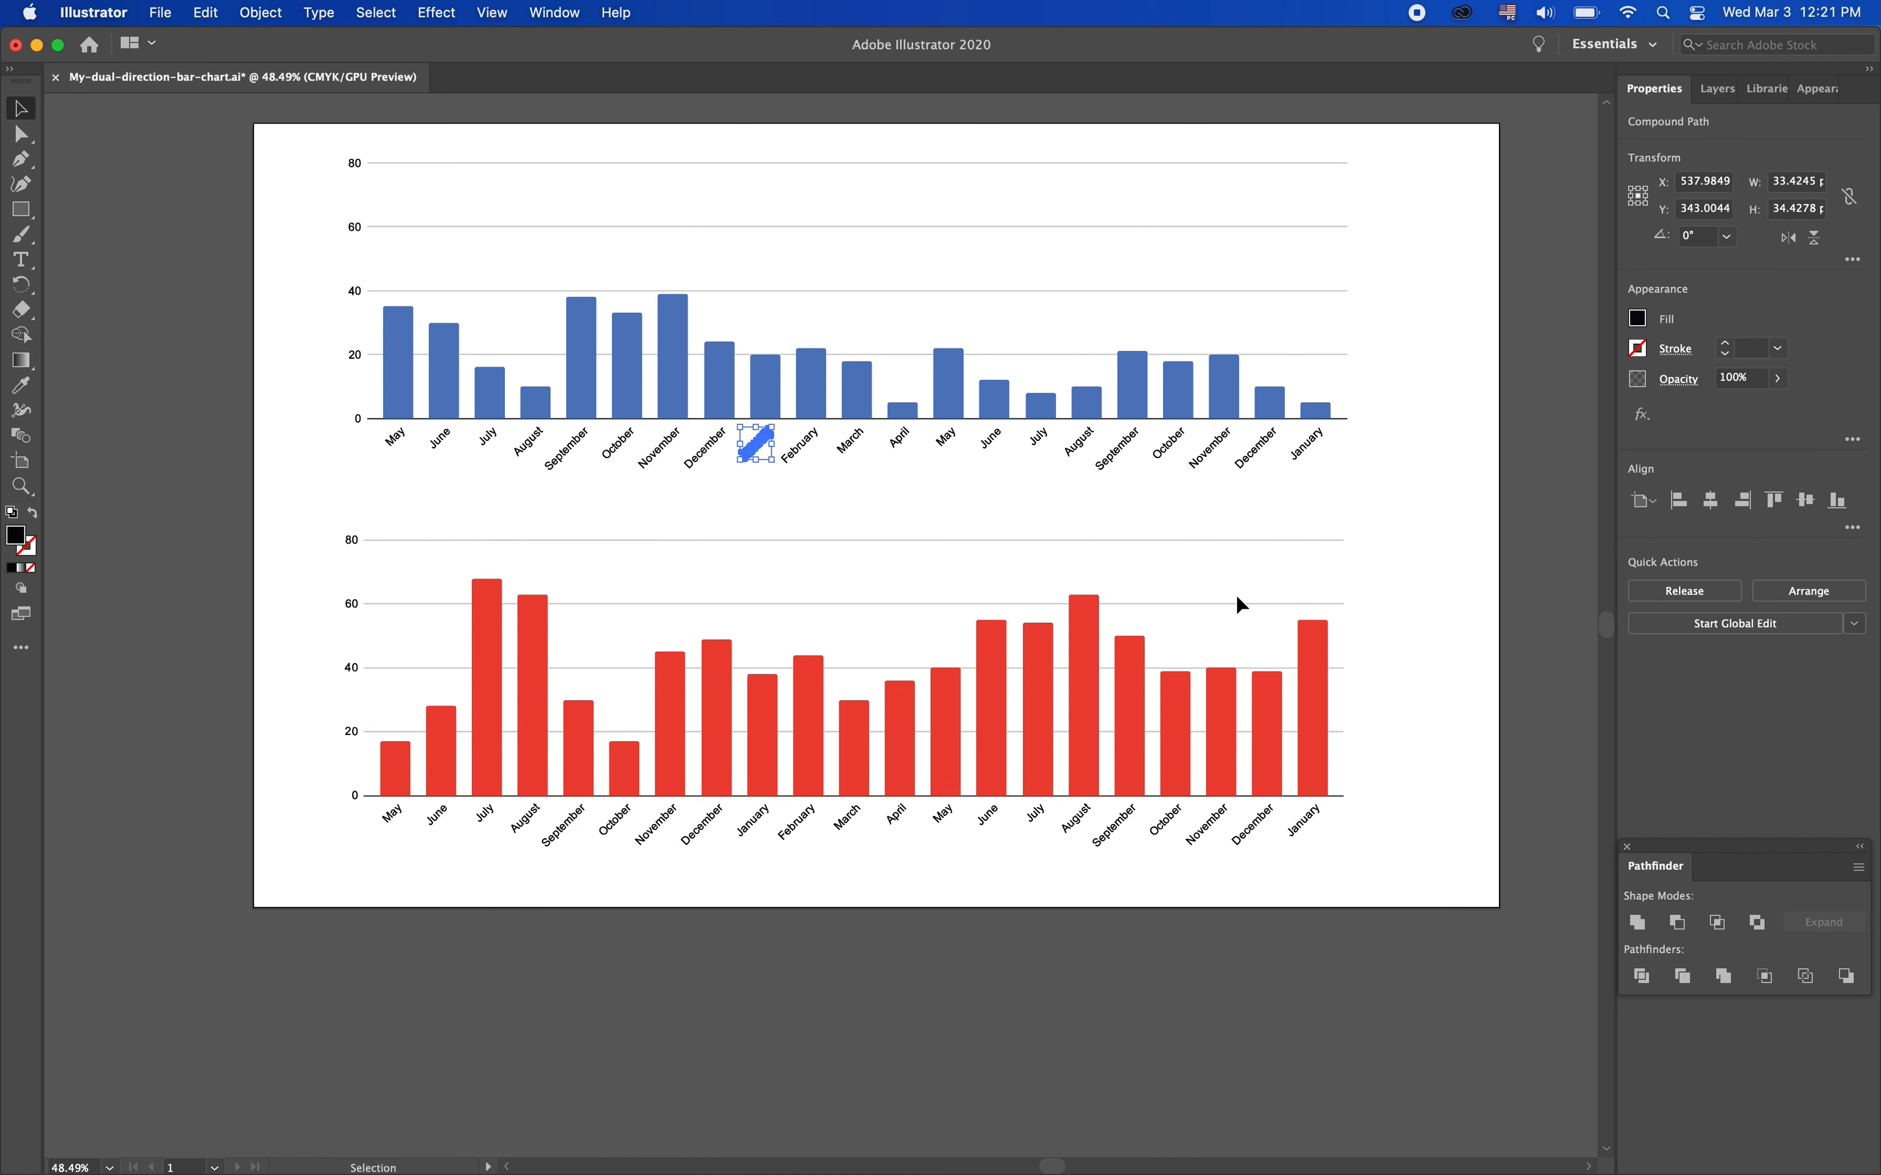
click(1424, 660)
Release the clipping mask around the red chart's plot area and check that a single bar can be selected
click(1324, 715)
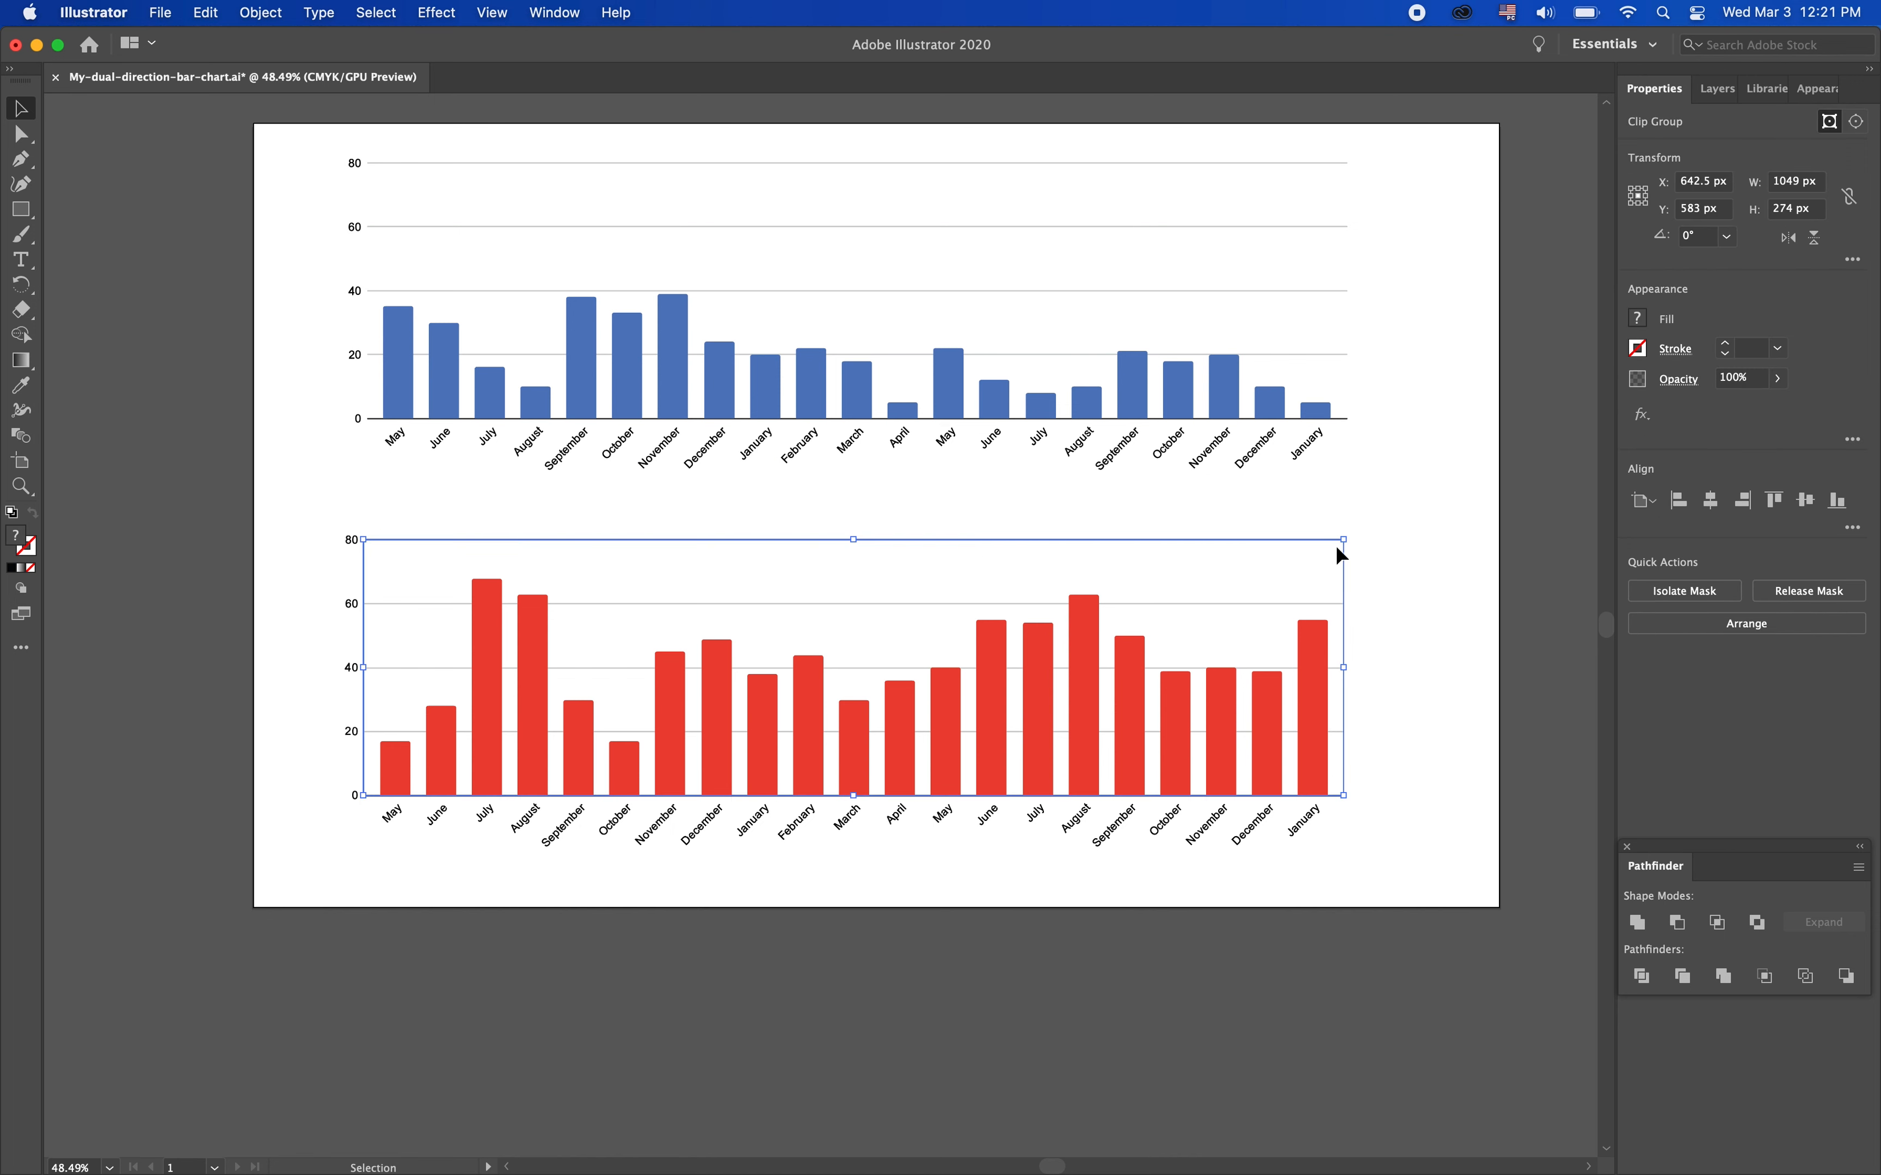
click(1803, 595)
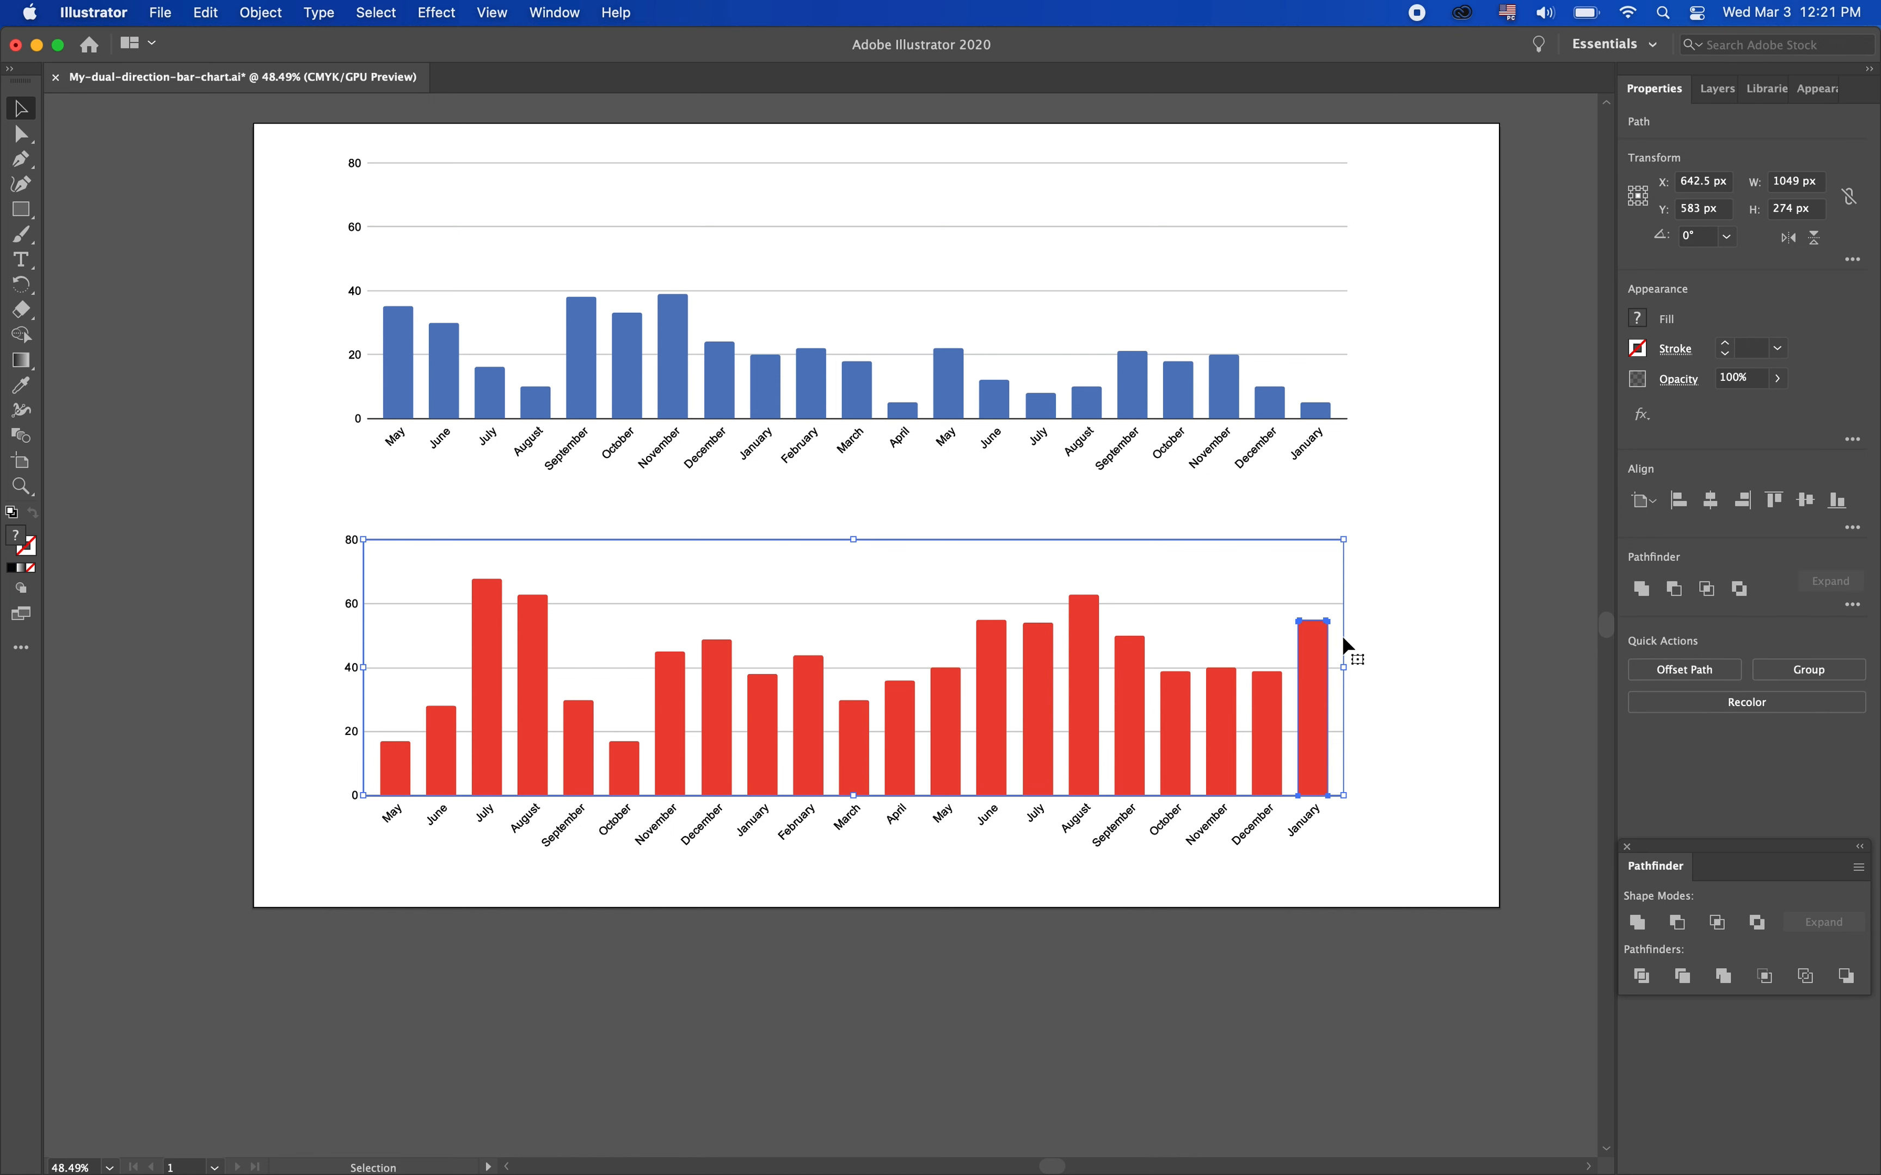
click(1372, 653)
click(1322, 655)
click(1361, 638)
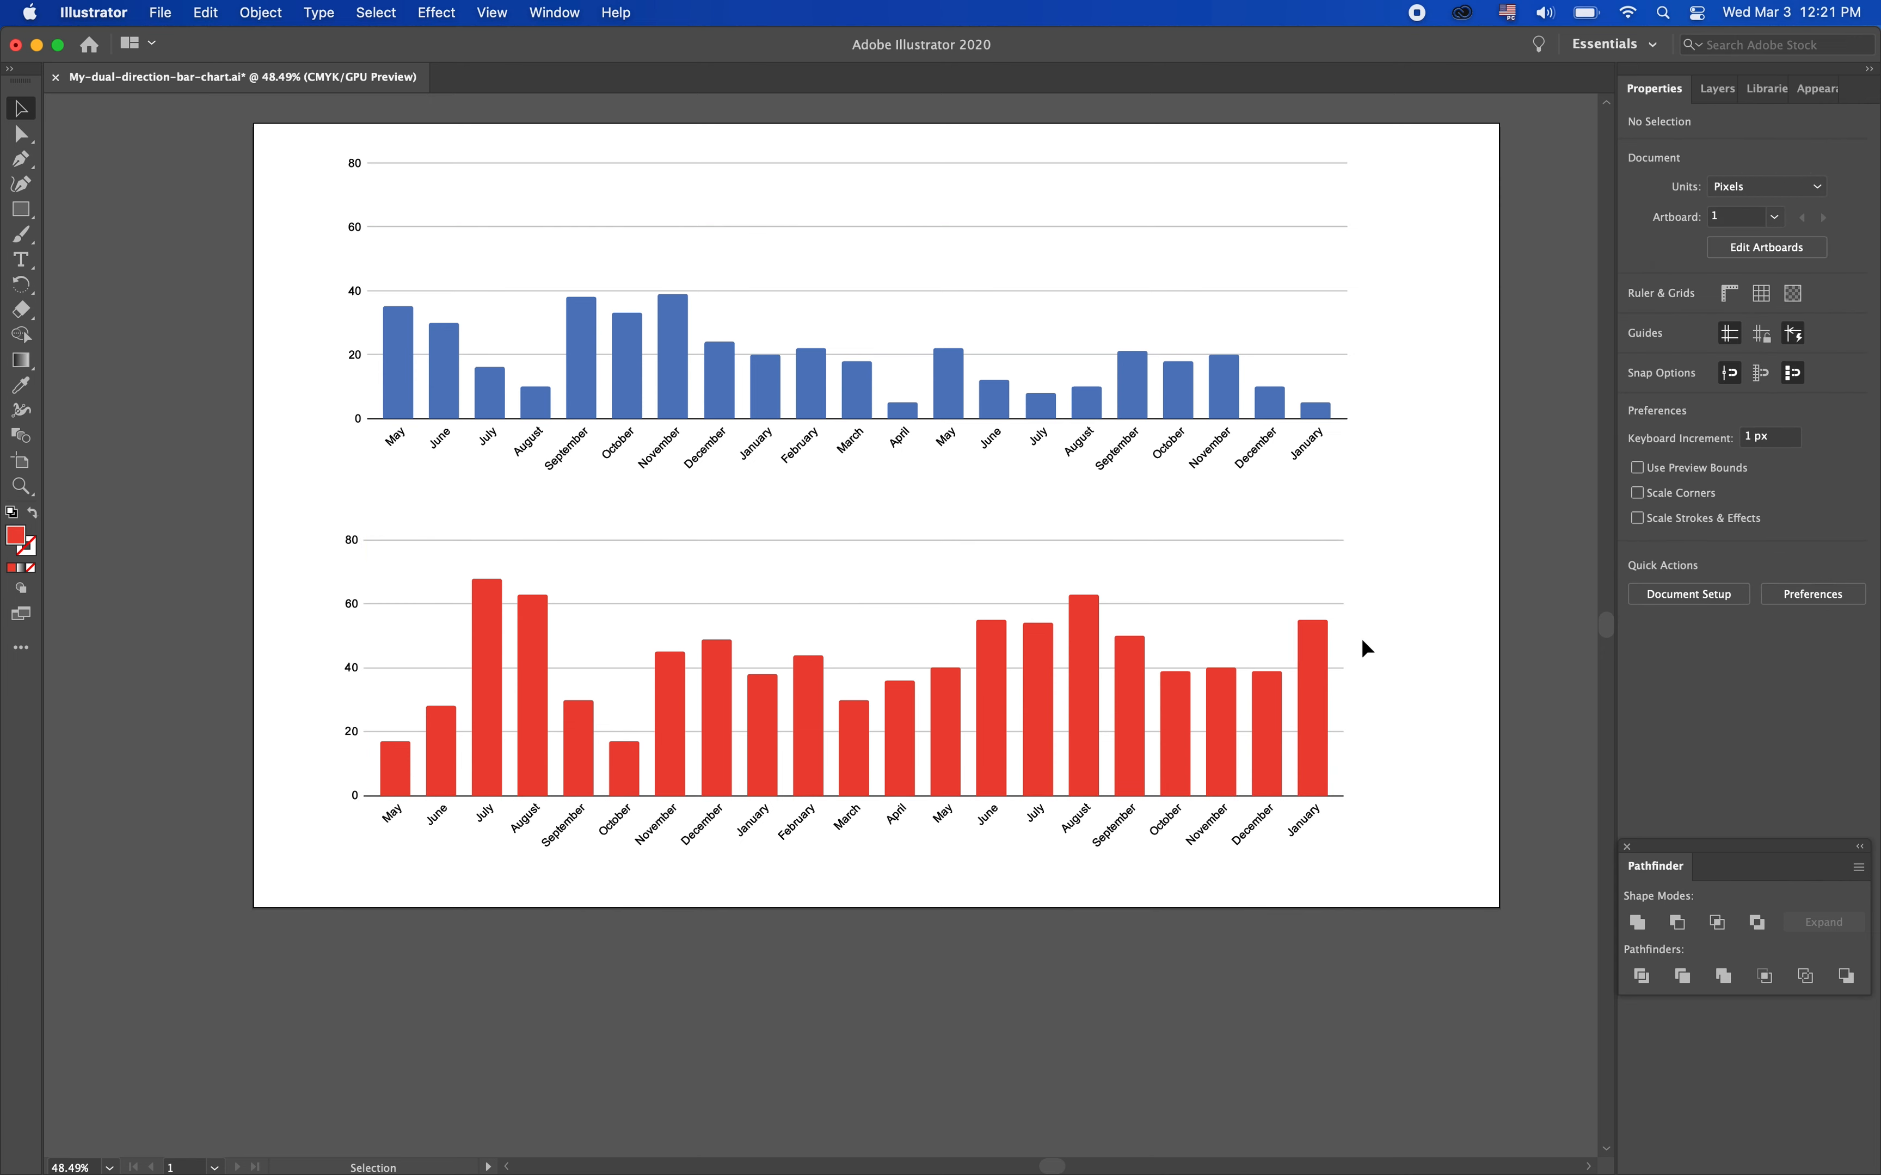
Release the remaining clipping masks around the bars of the red chart
click(1343, 635)
click(1516, 554)
click(1278, 725)
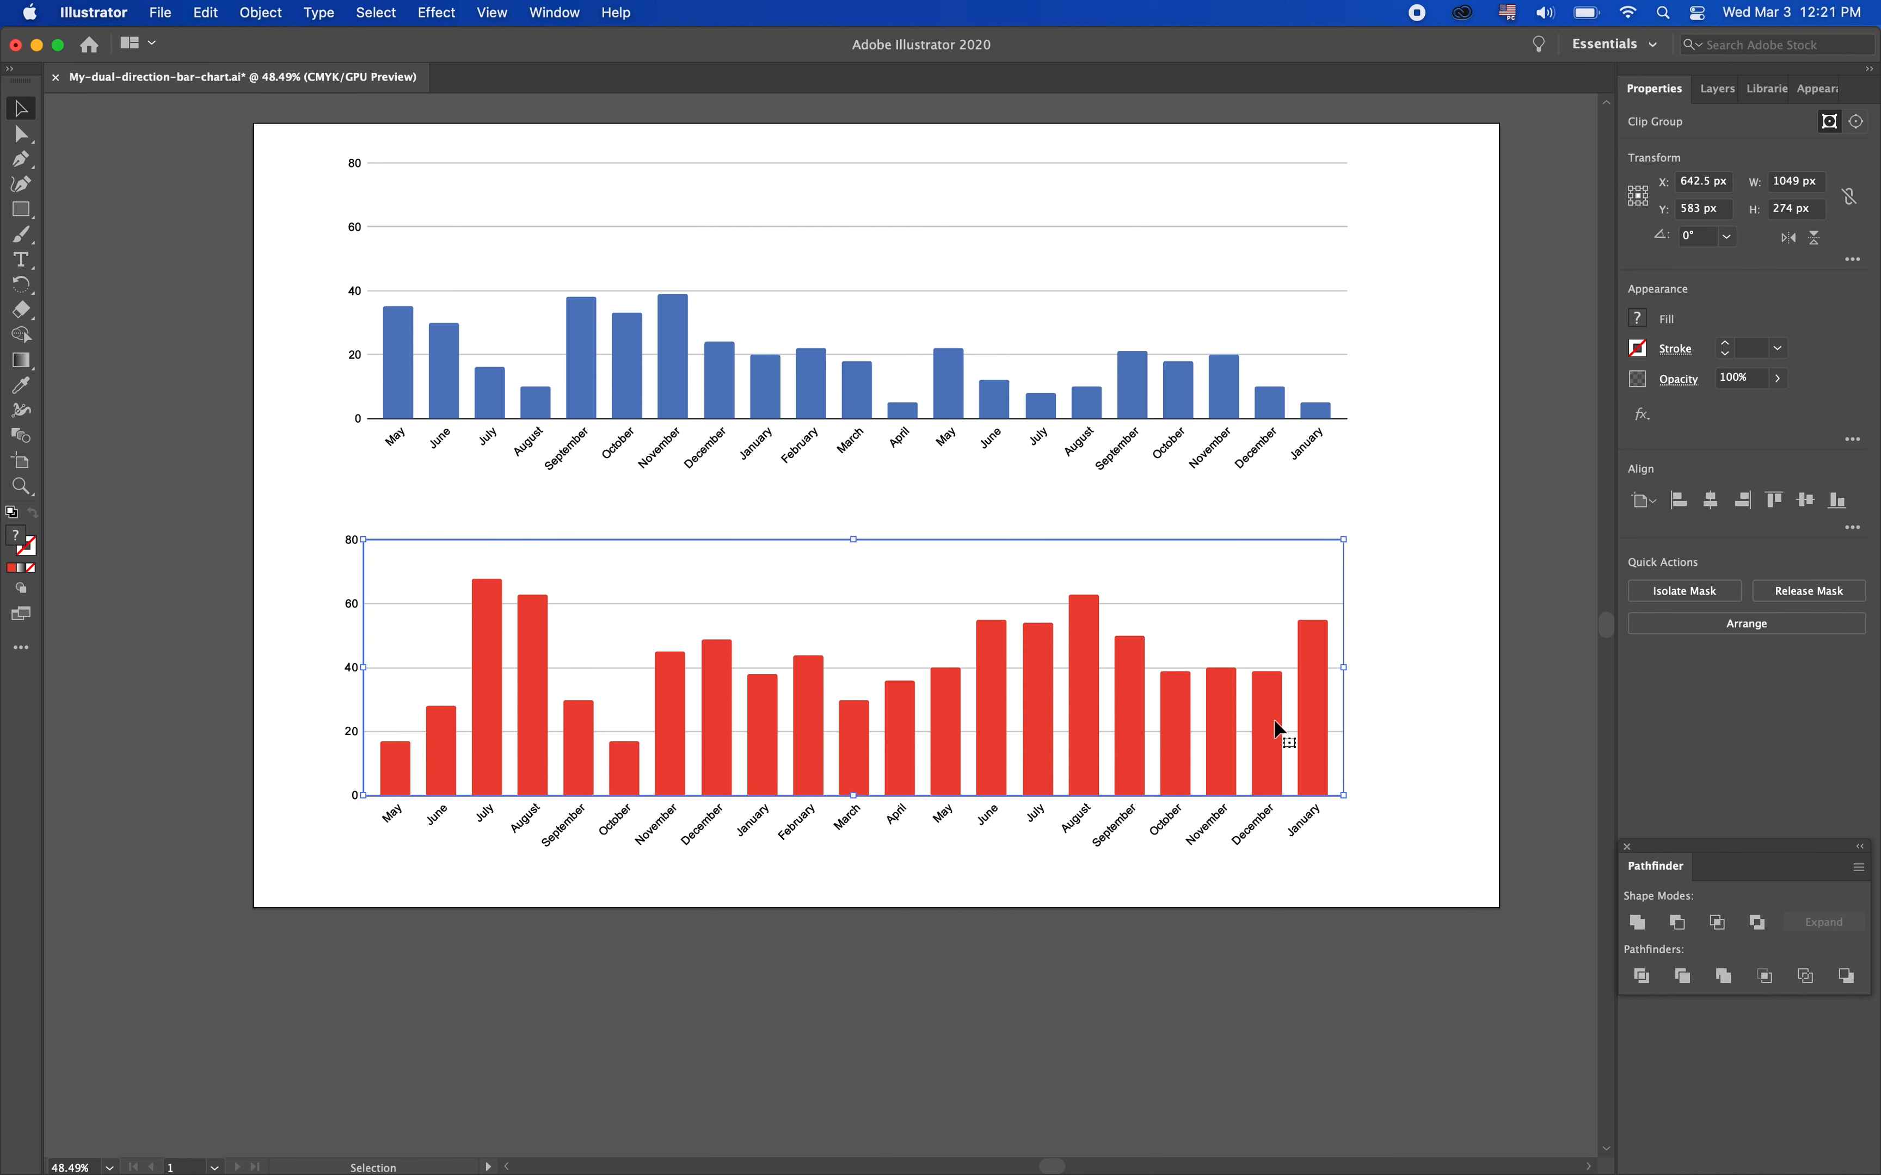
shift+click(1225, 749)
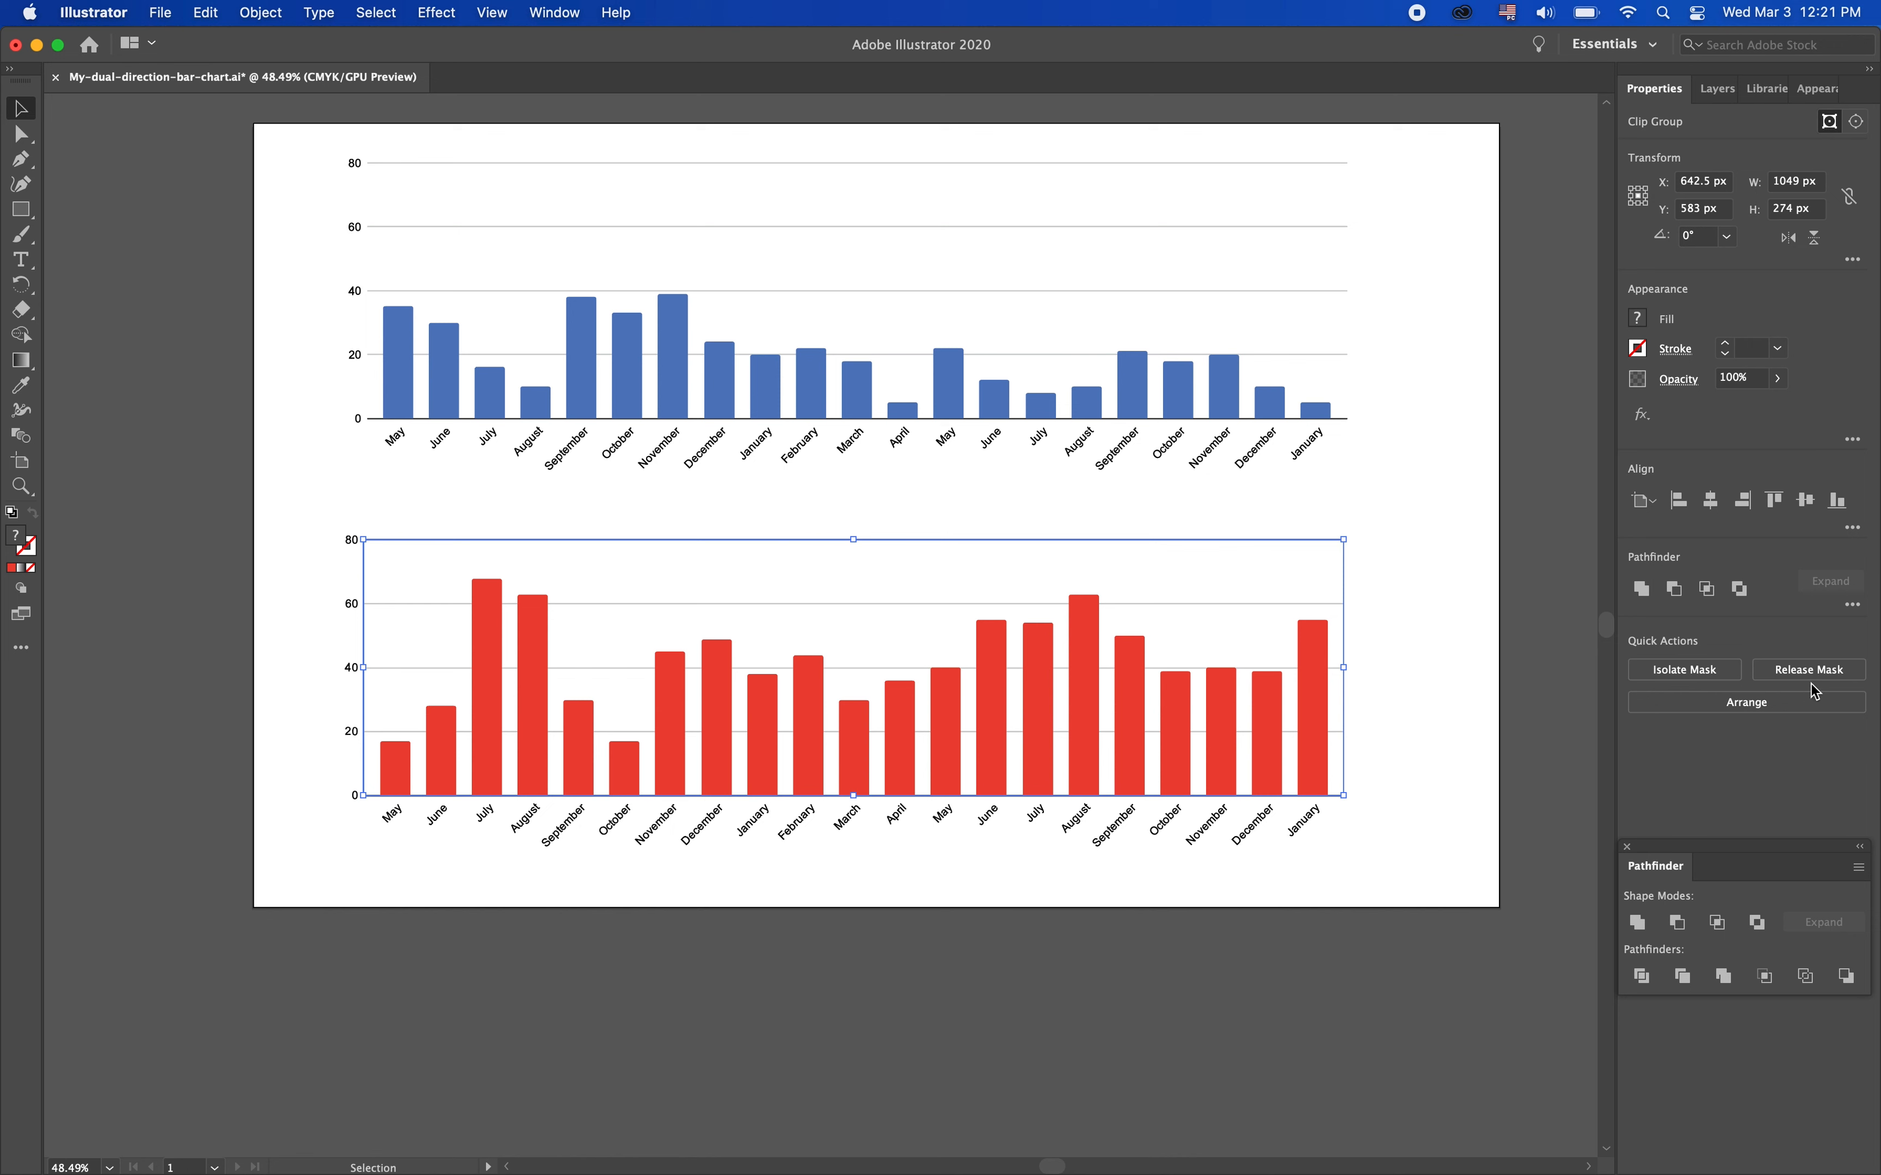
click(1815, 671)
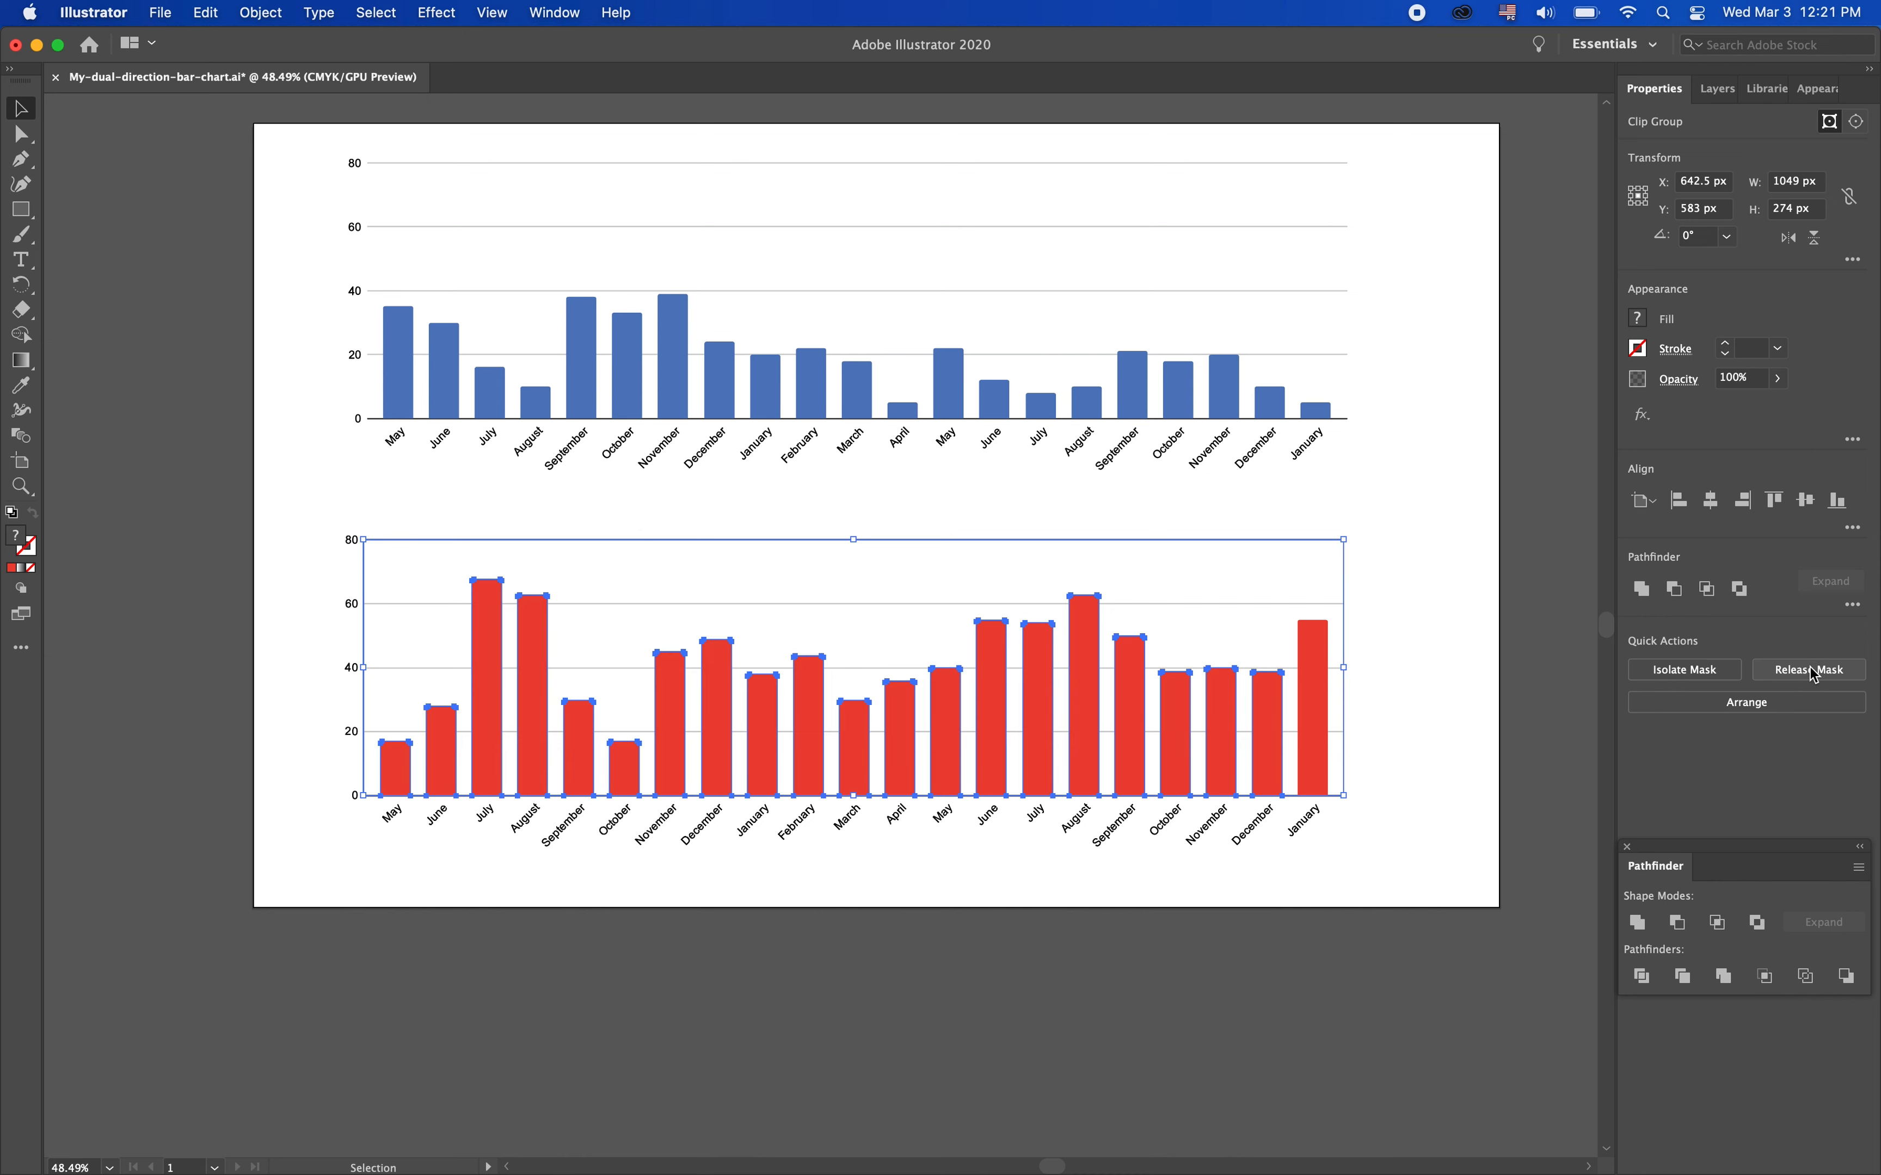
click(1422, 738)
Release the clipping masks around the blue chart's plot area and check that its last January bar can be selected alone
click(1313, 414)
click(1313, 417)
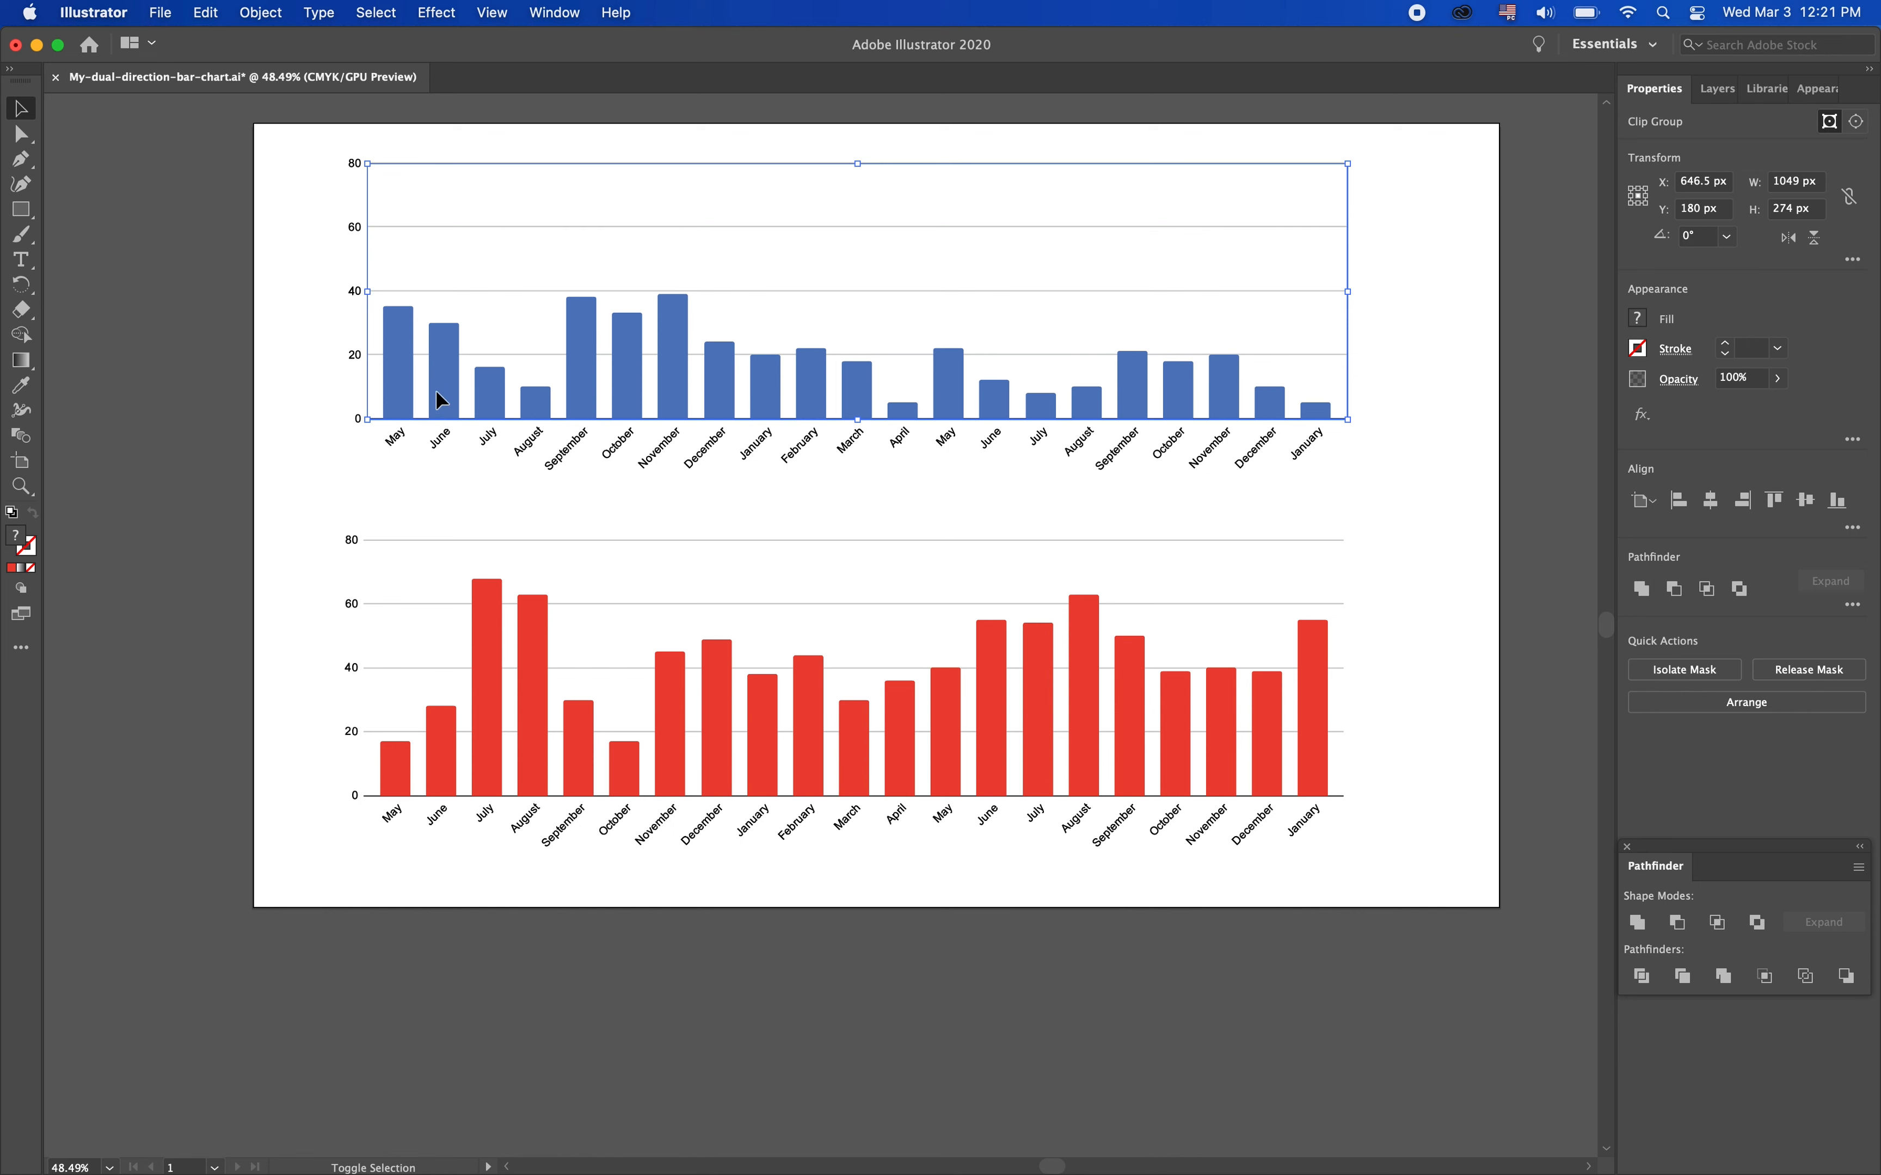
click(1825, 678)
click(1453, 520)
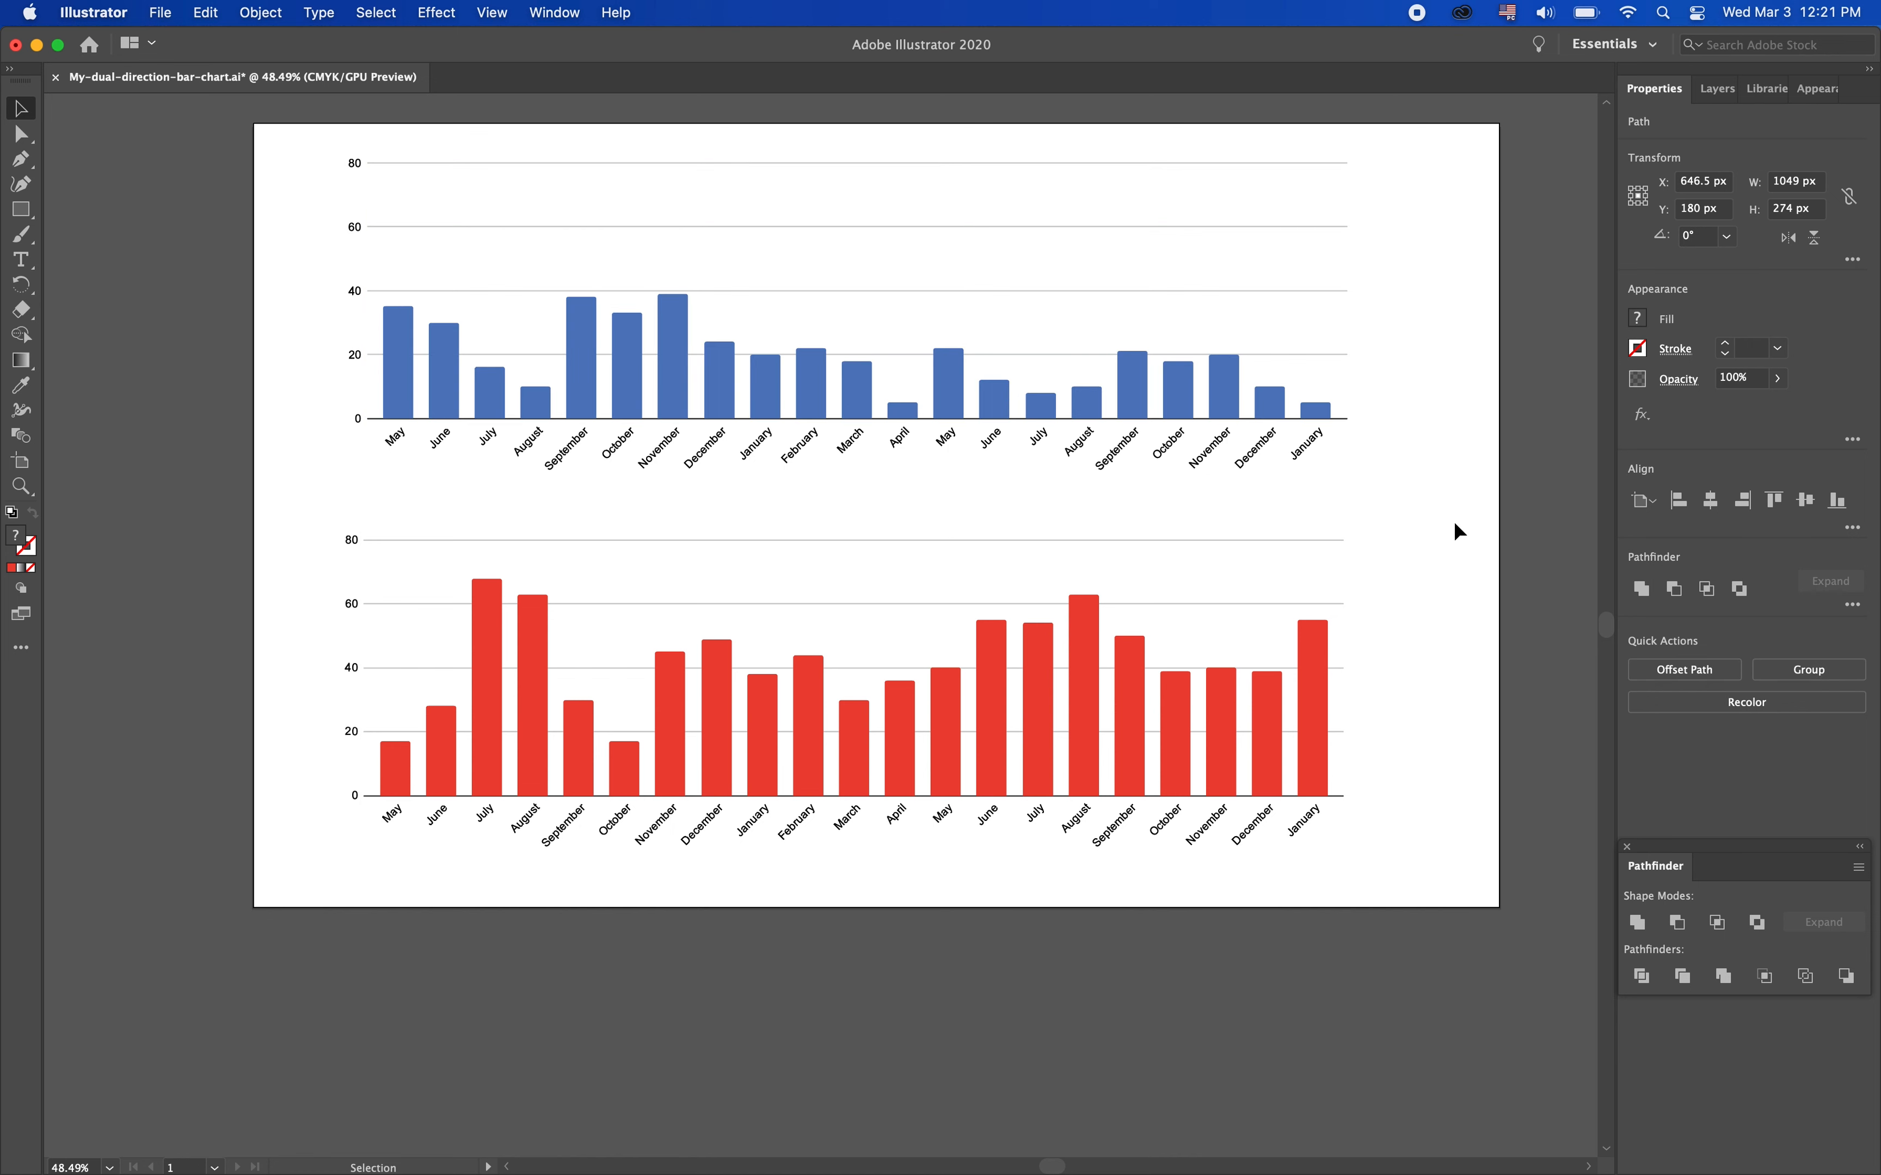
click(1323, 413)
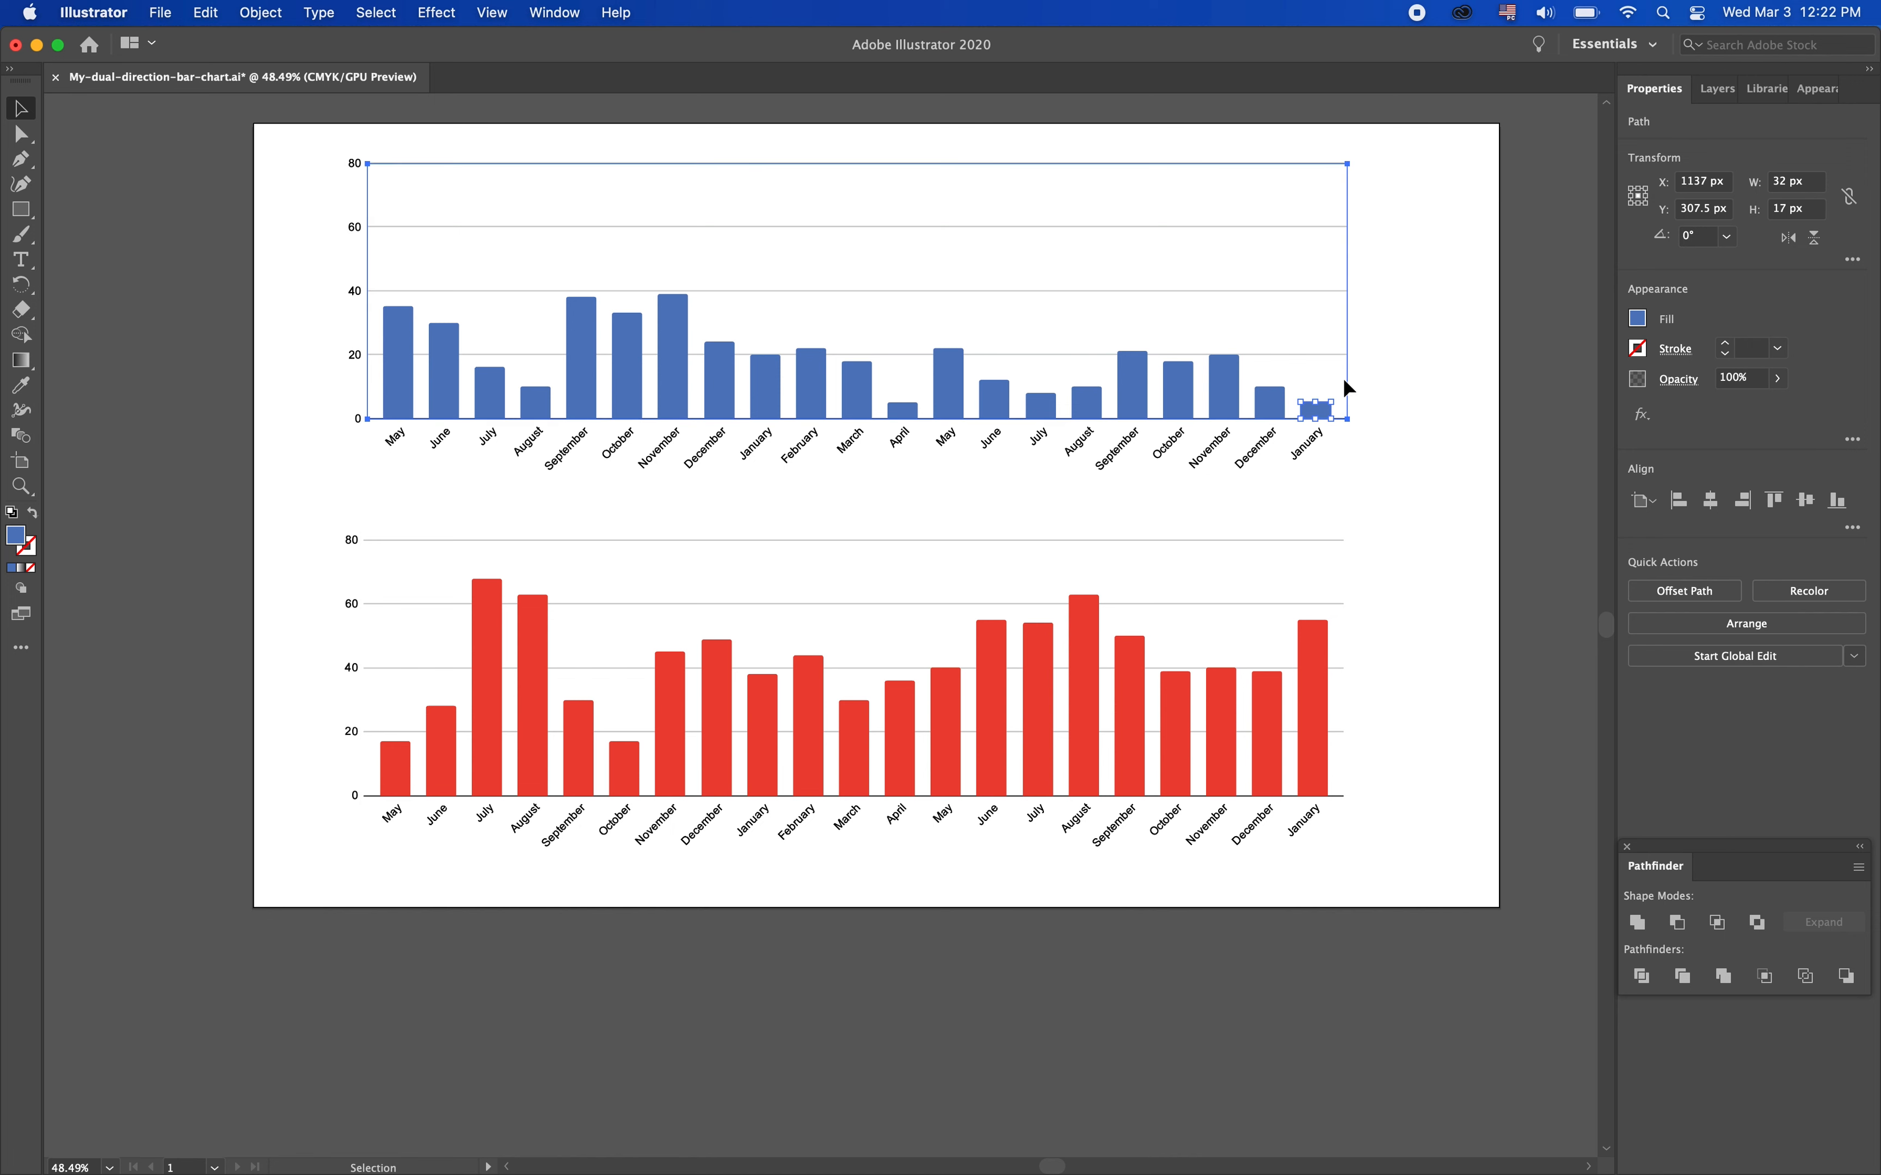
click(1330, 395)
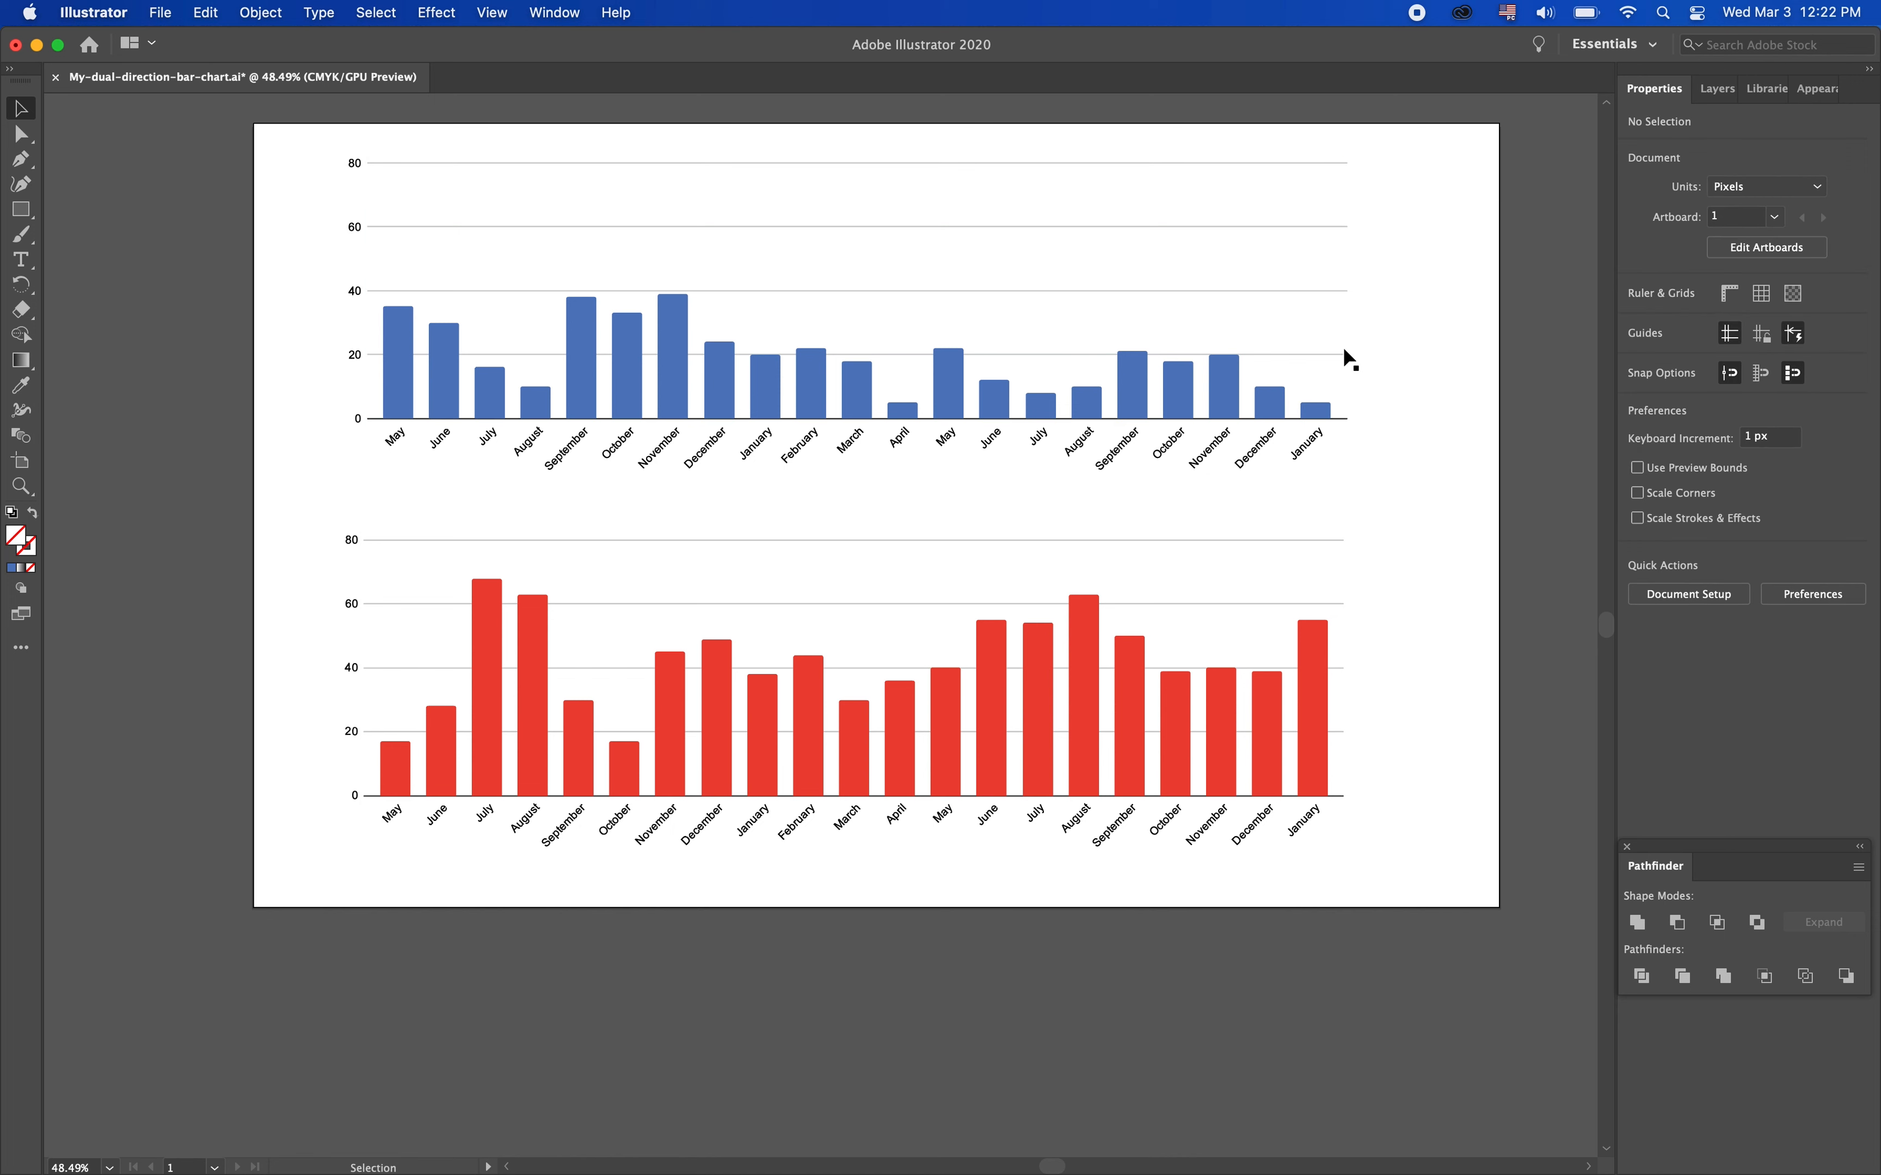
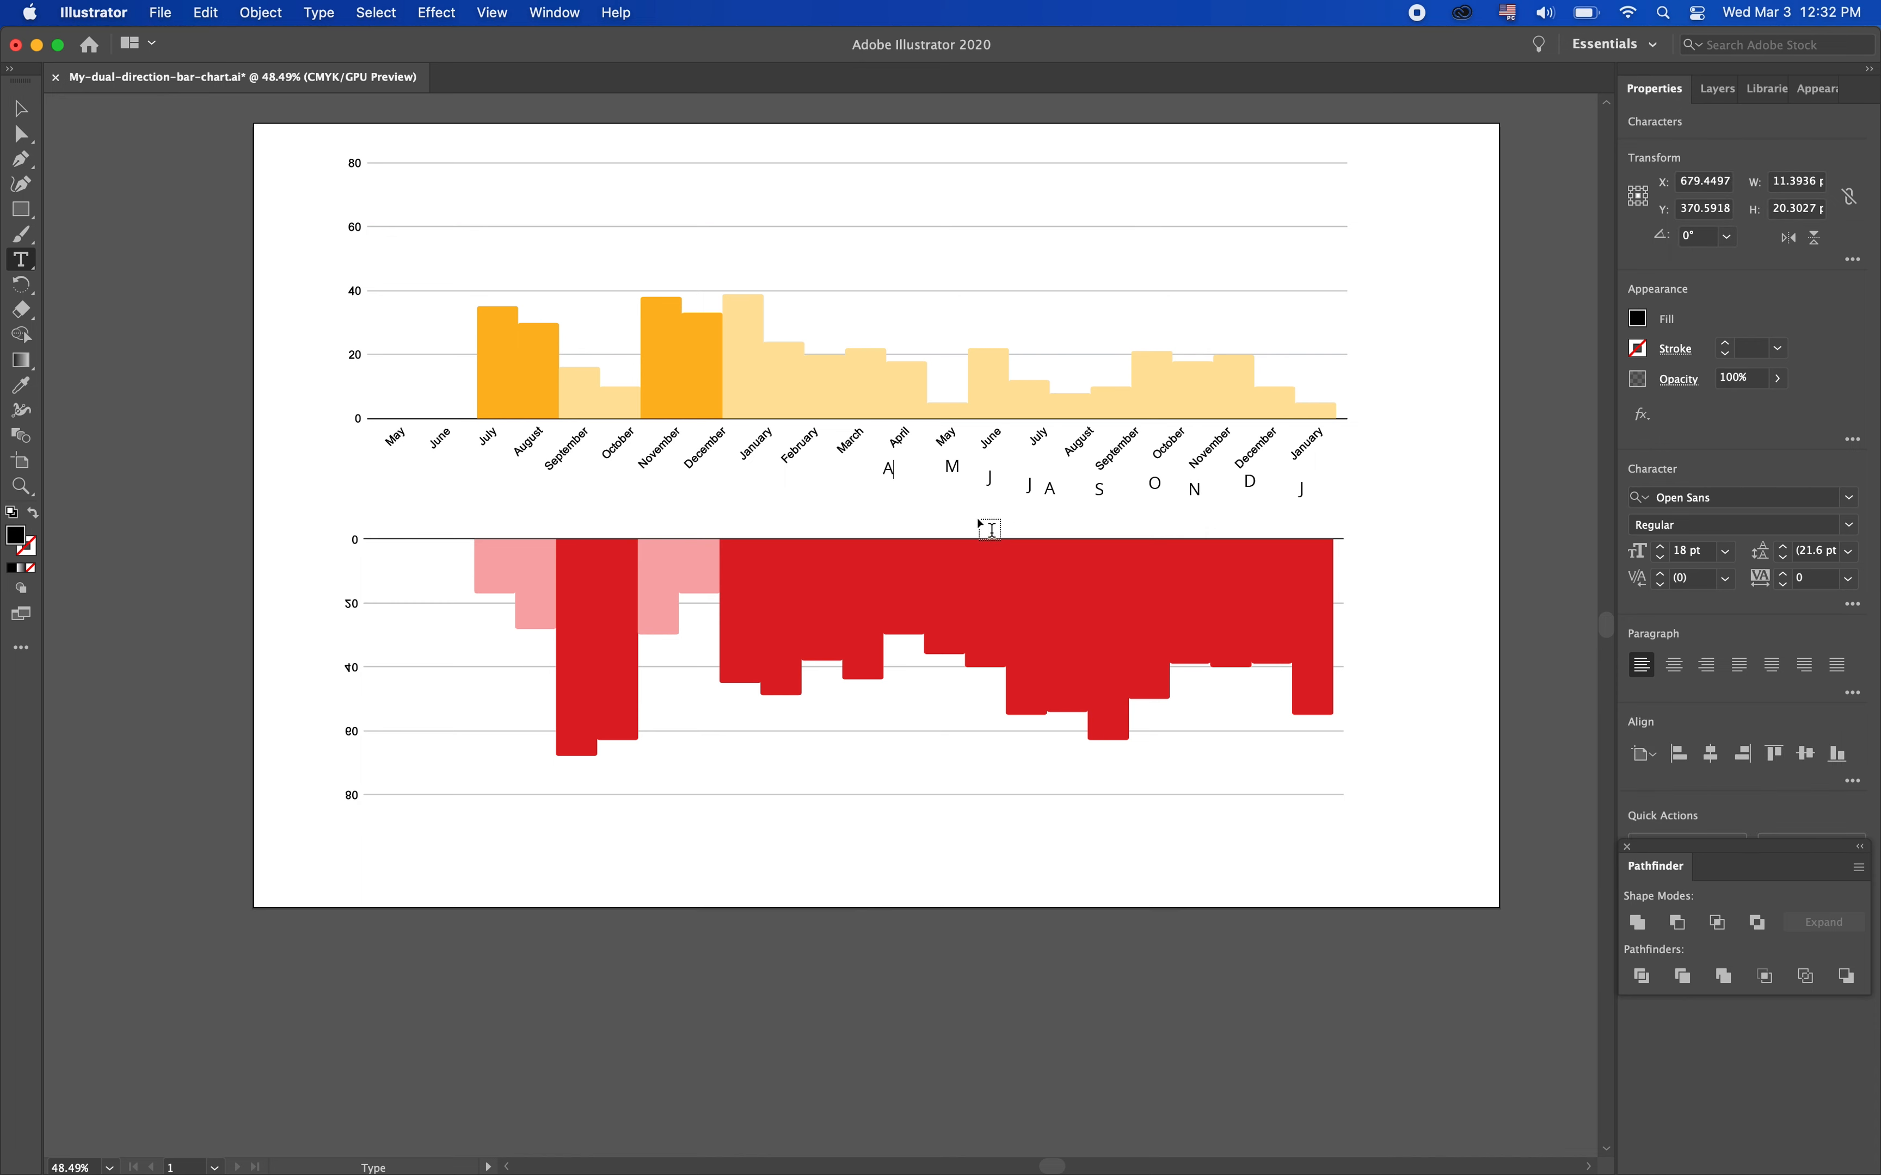
Add separate text initials M, F and J beneath the 2019 March, February and January labels
click(848, 474)
text(M)
click(785, 474)
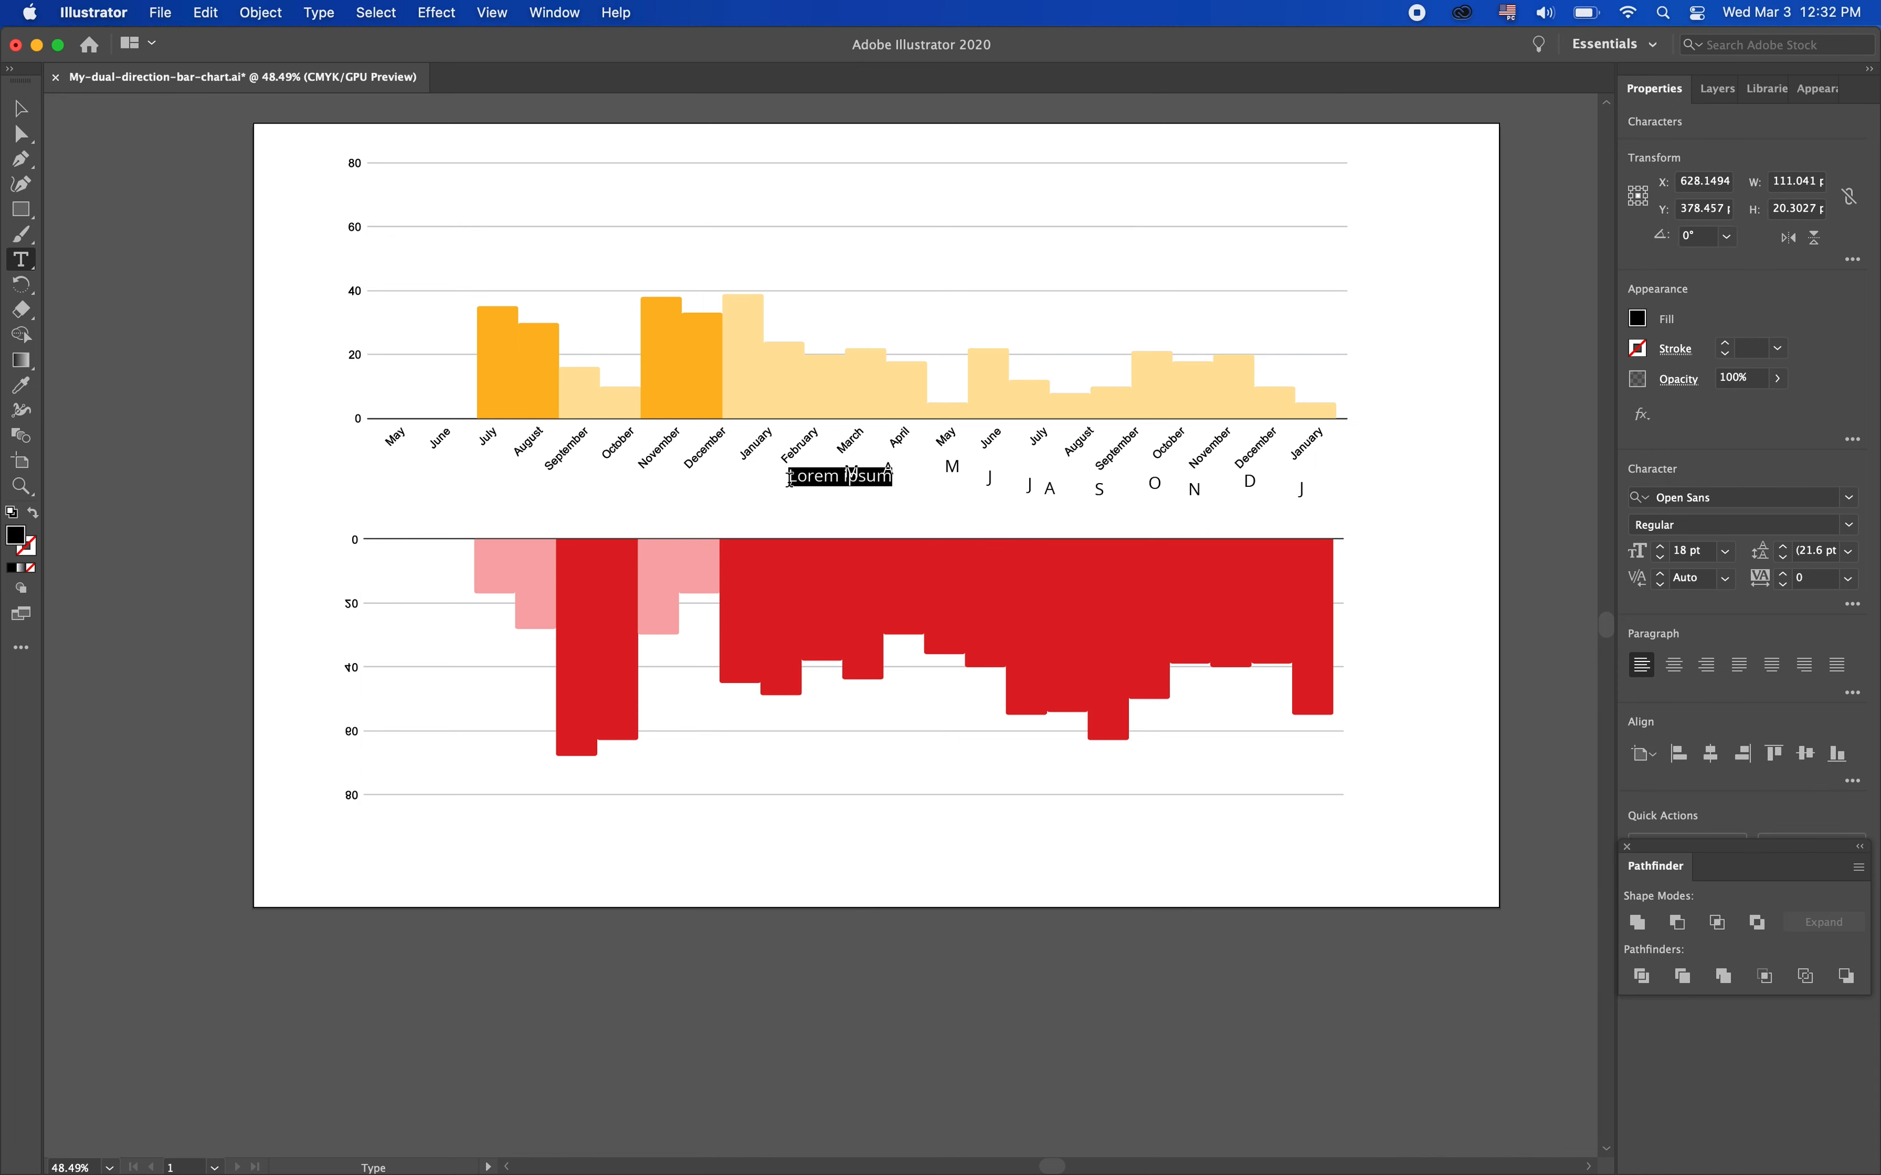
text(F)
click(735, 477)
text(J)
Add separate text initials D, N, O, S, A, J, J and M beneath the first-year labels from December back to May
click(687, 490)
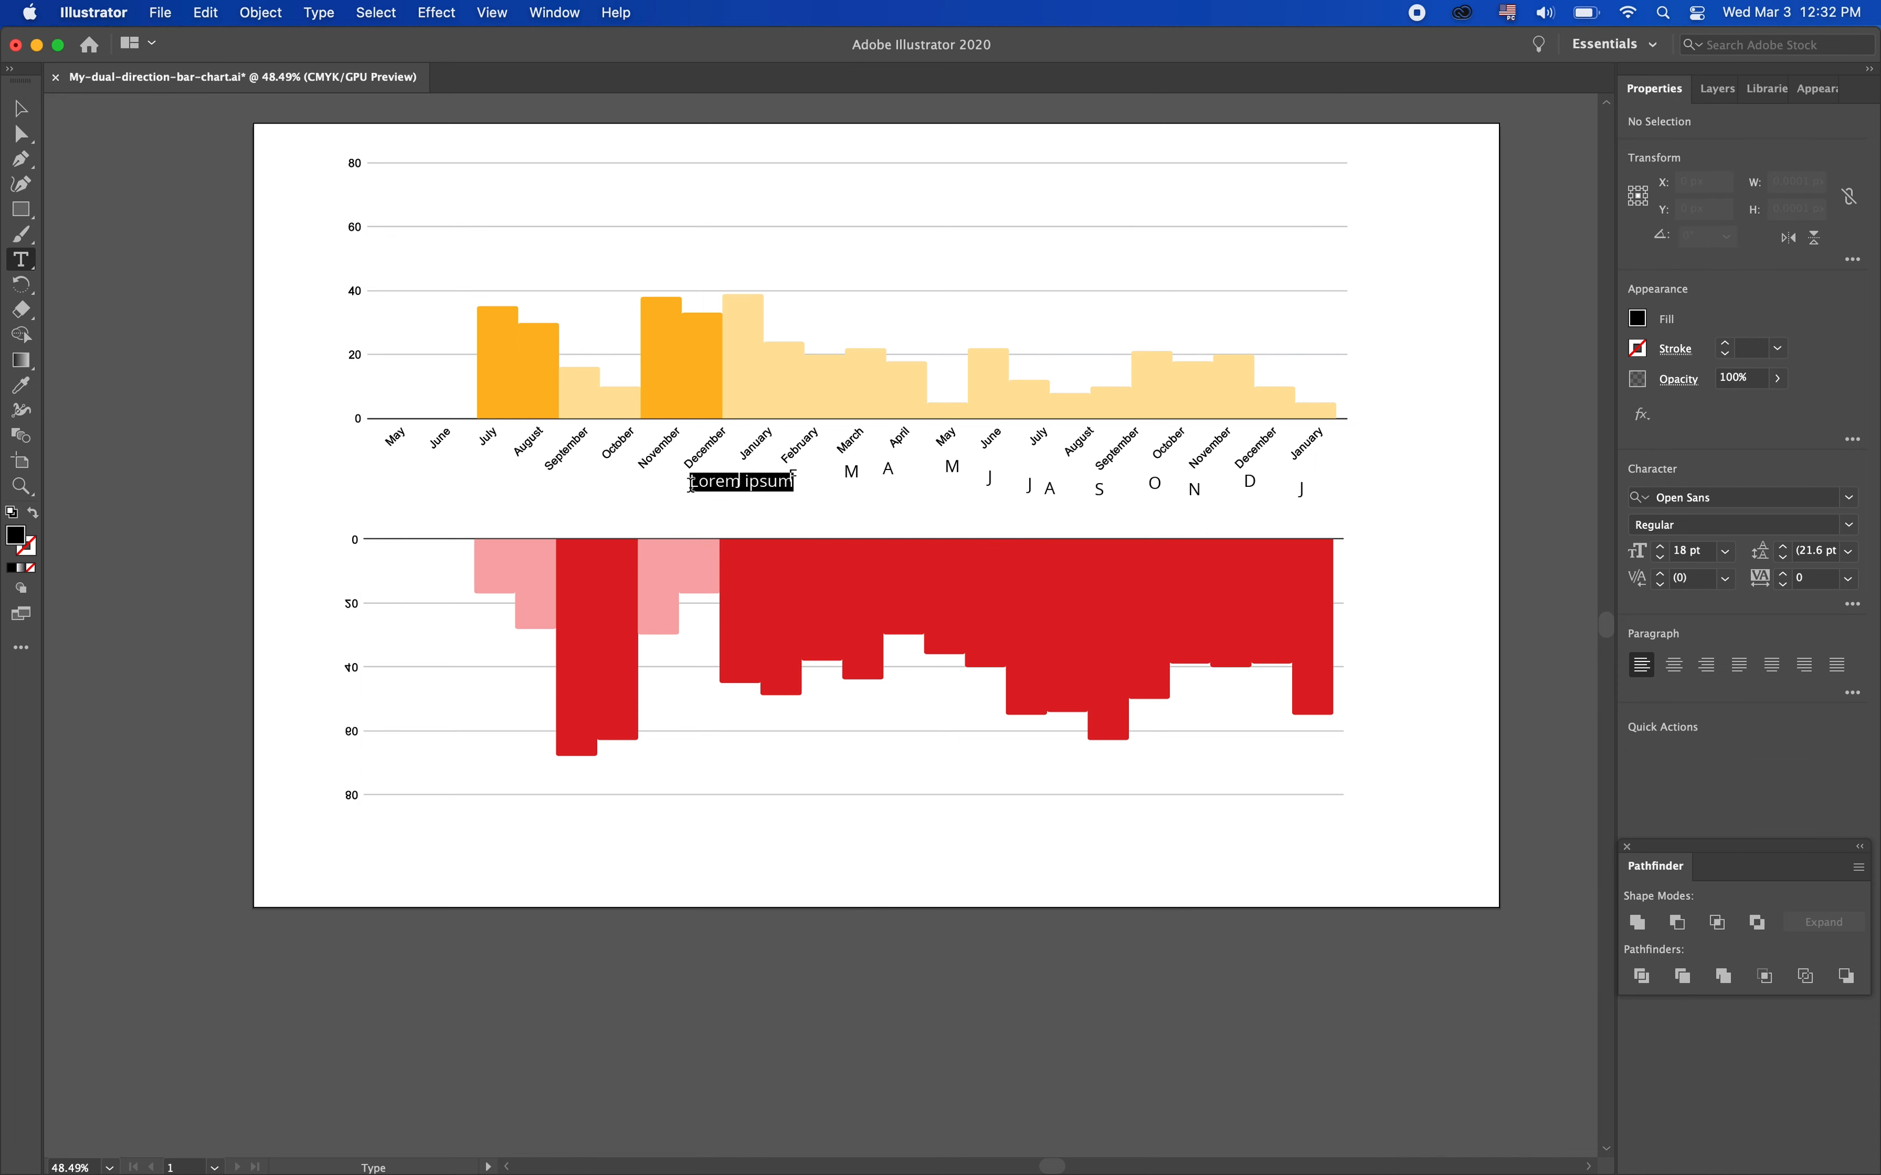
text(D)
click(646, 488)
text(N)
click(604, 490)
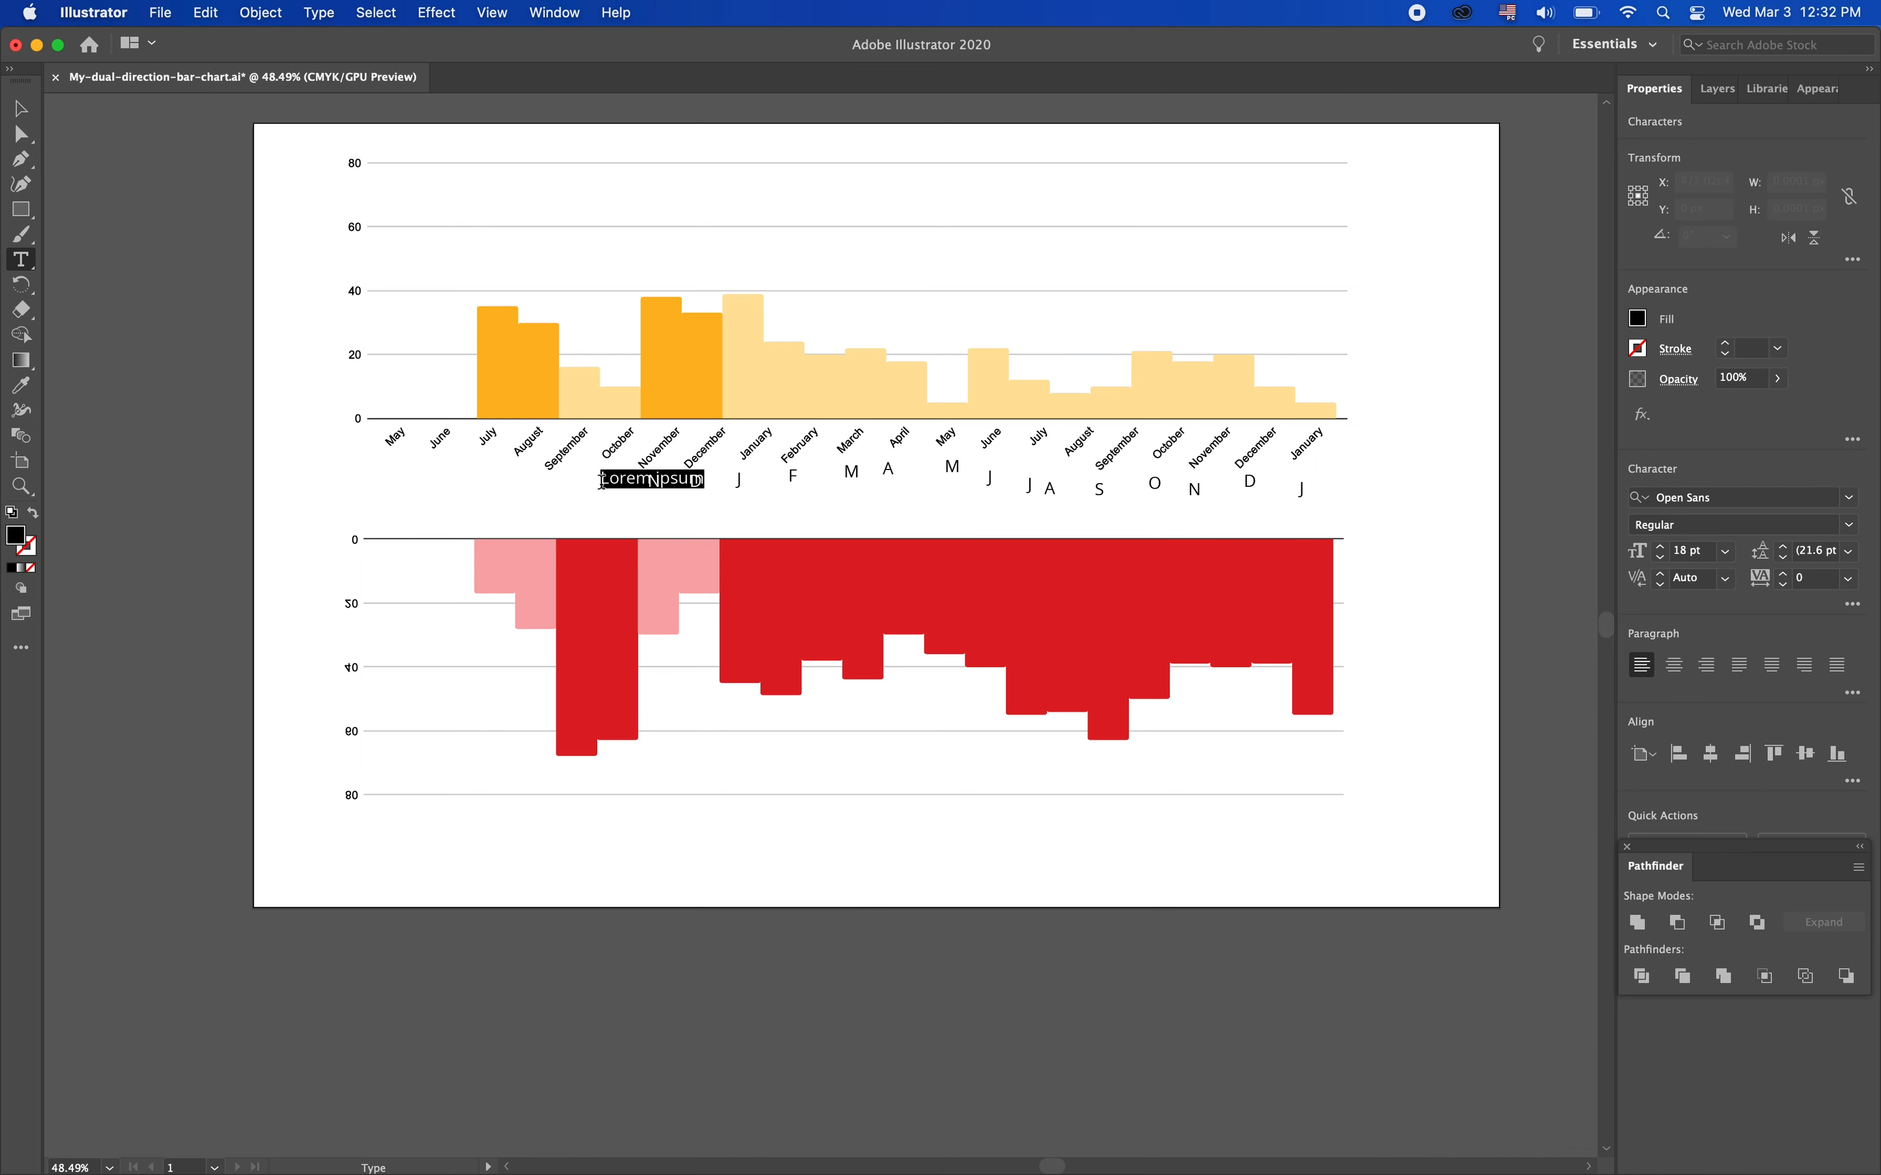
text(O)
click(553, 491)
text(S)
click(531, 498)
text(A)
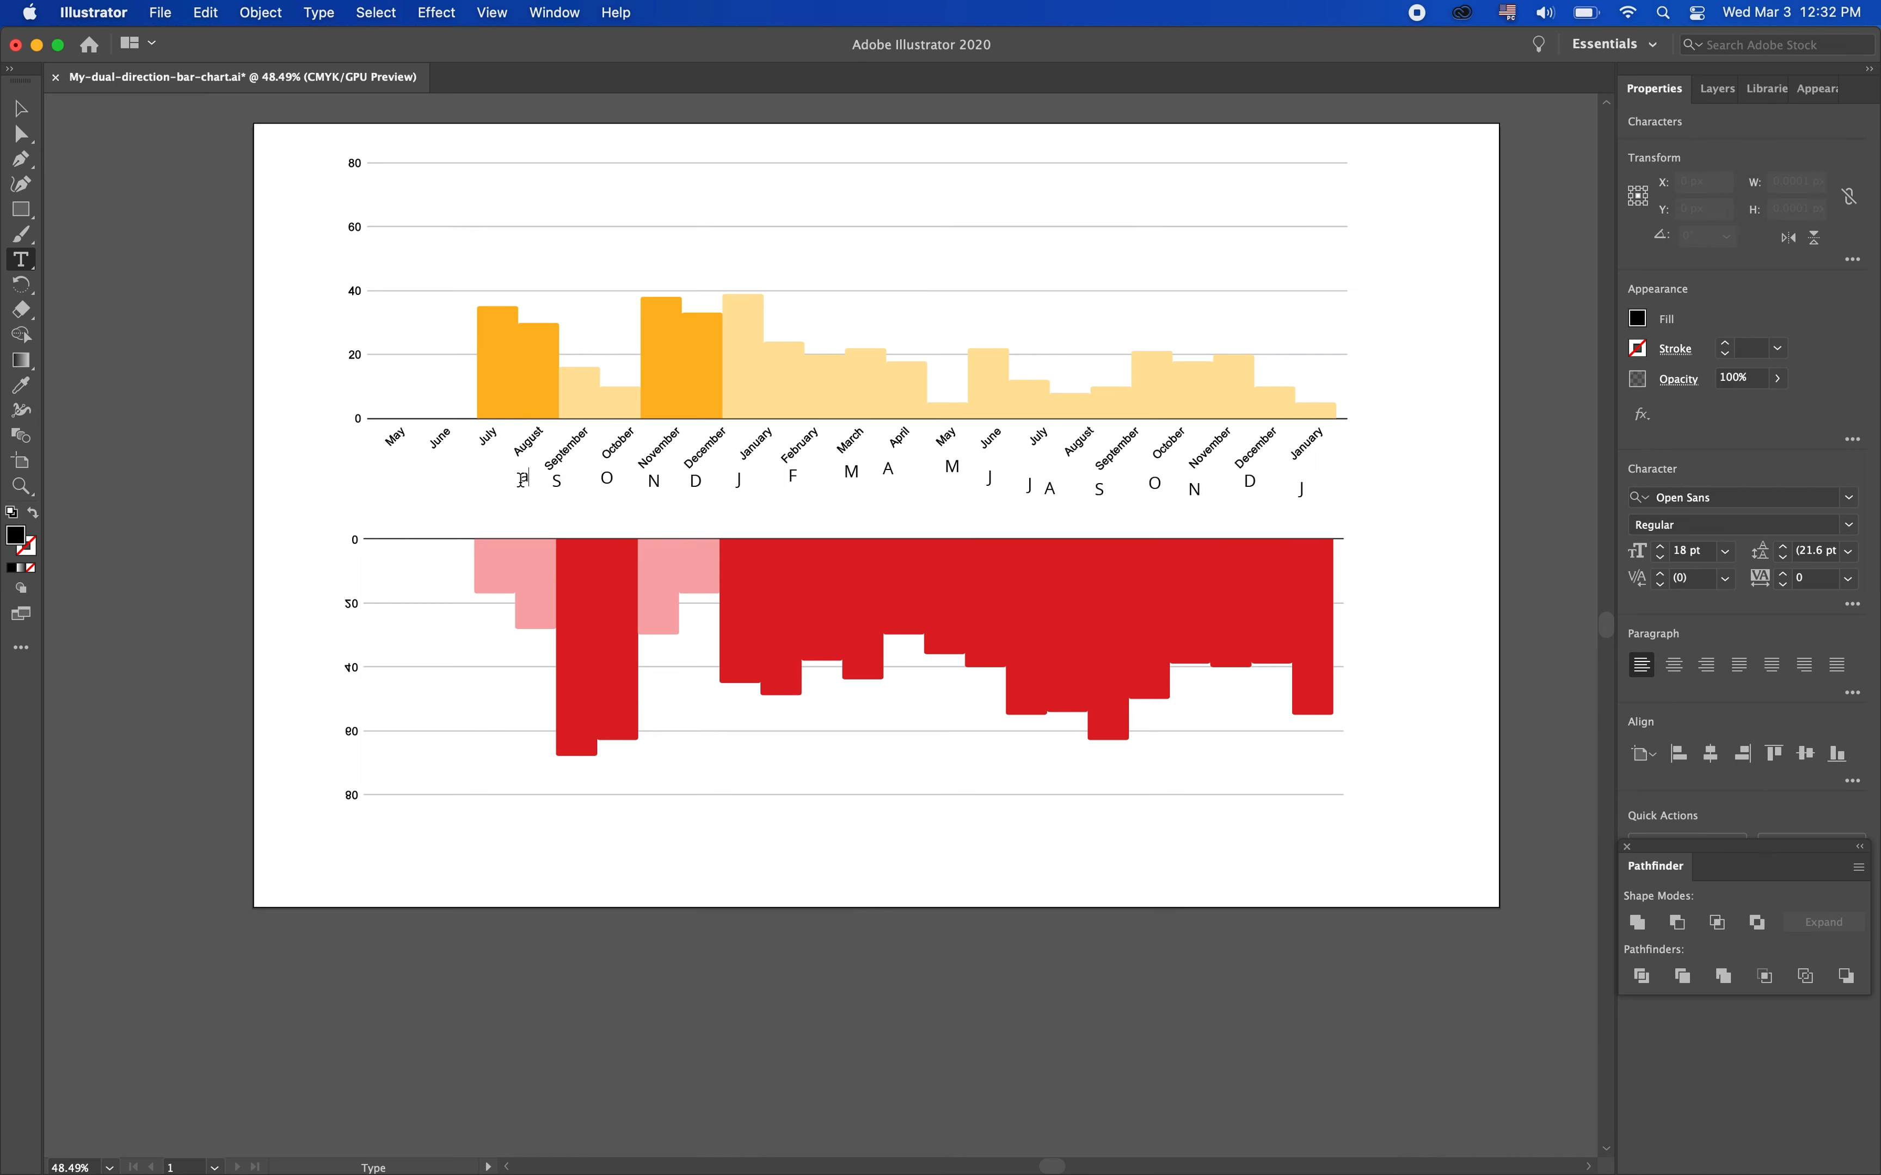
click(484, 477)
text(J)
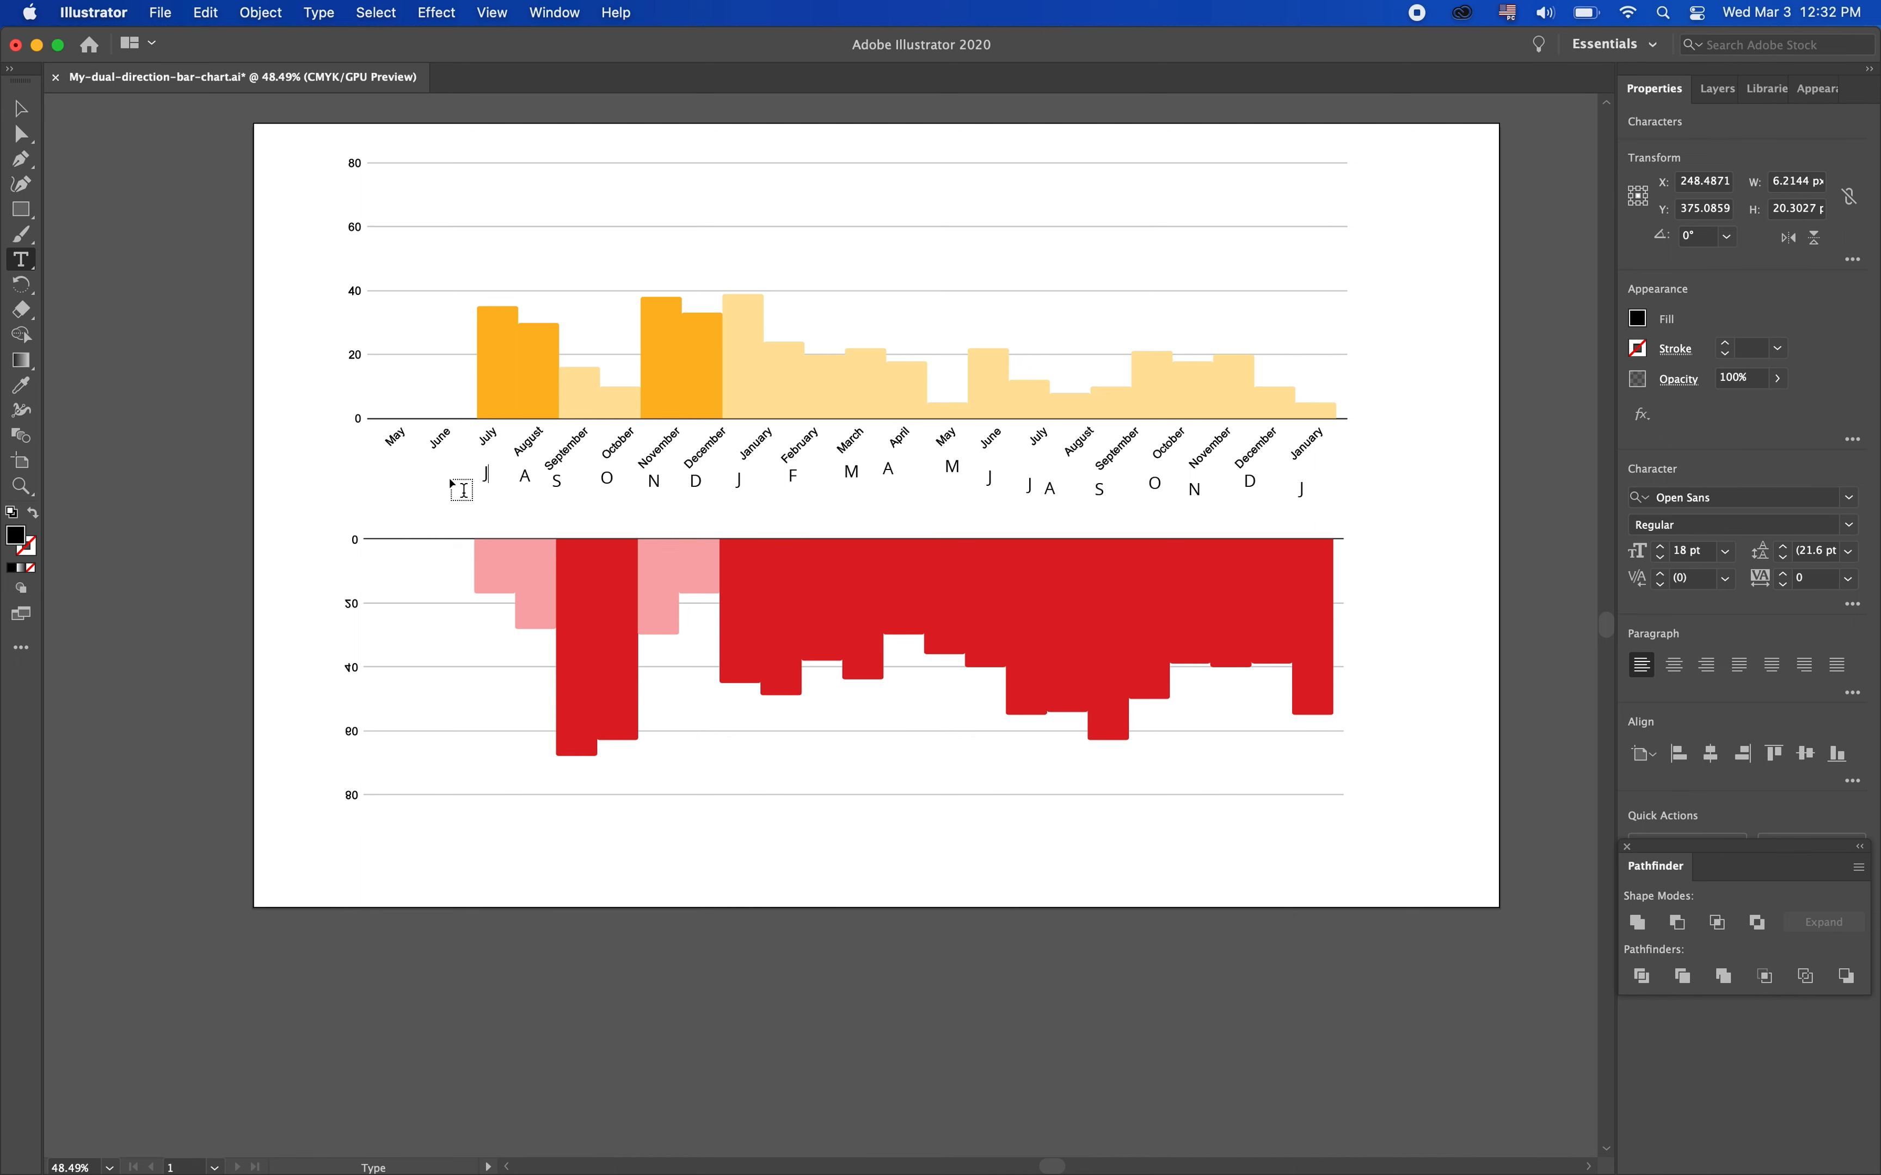
click(443, 479)
text(J)
click(388, 471)
text(M)
Select all the month initials without the slanted month labels and align them along their bottom edges
click(21, 110)
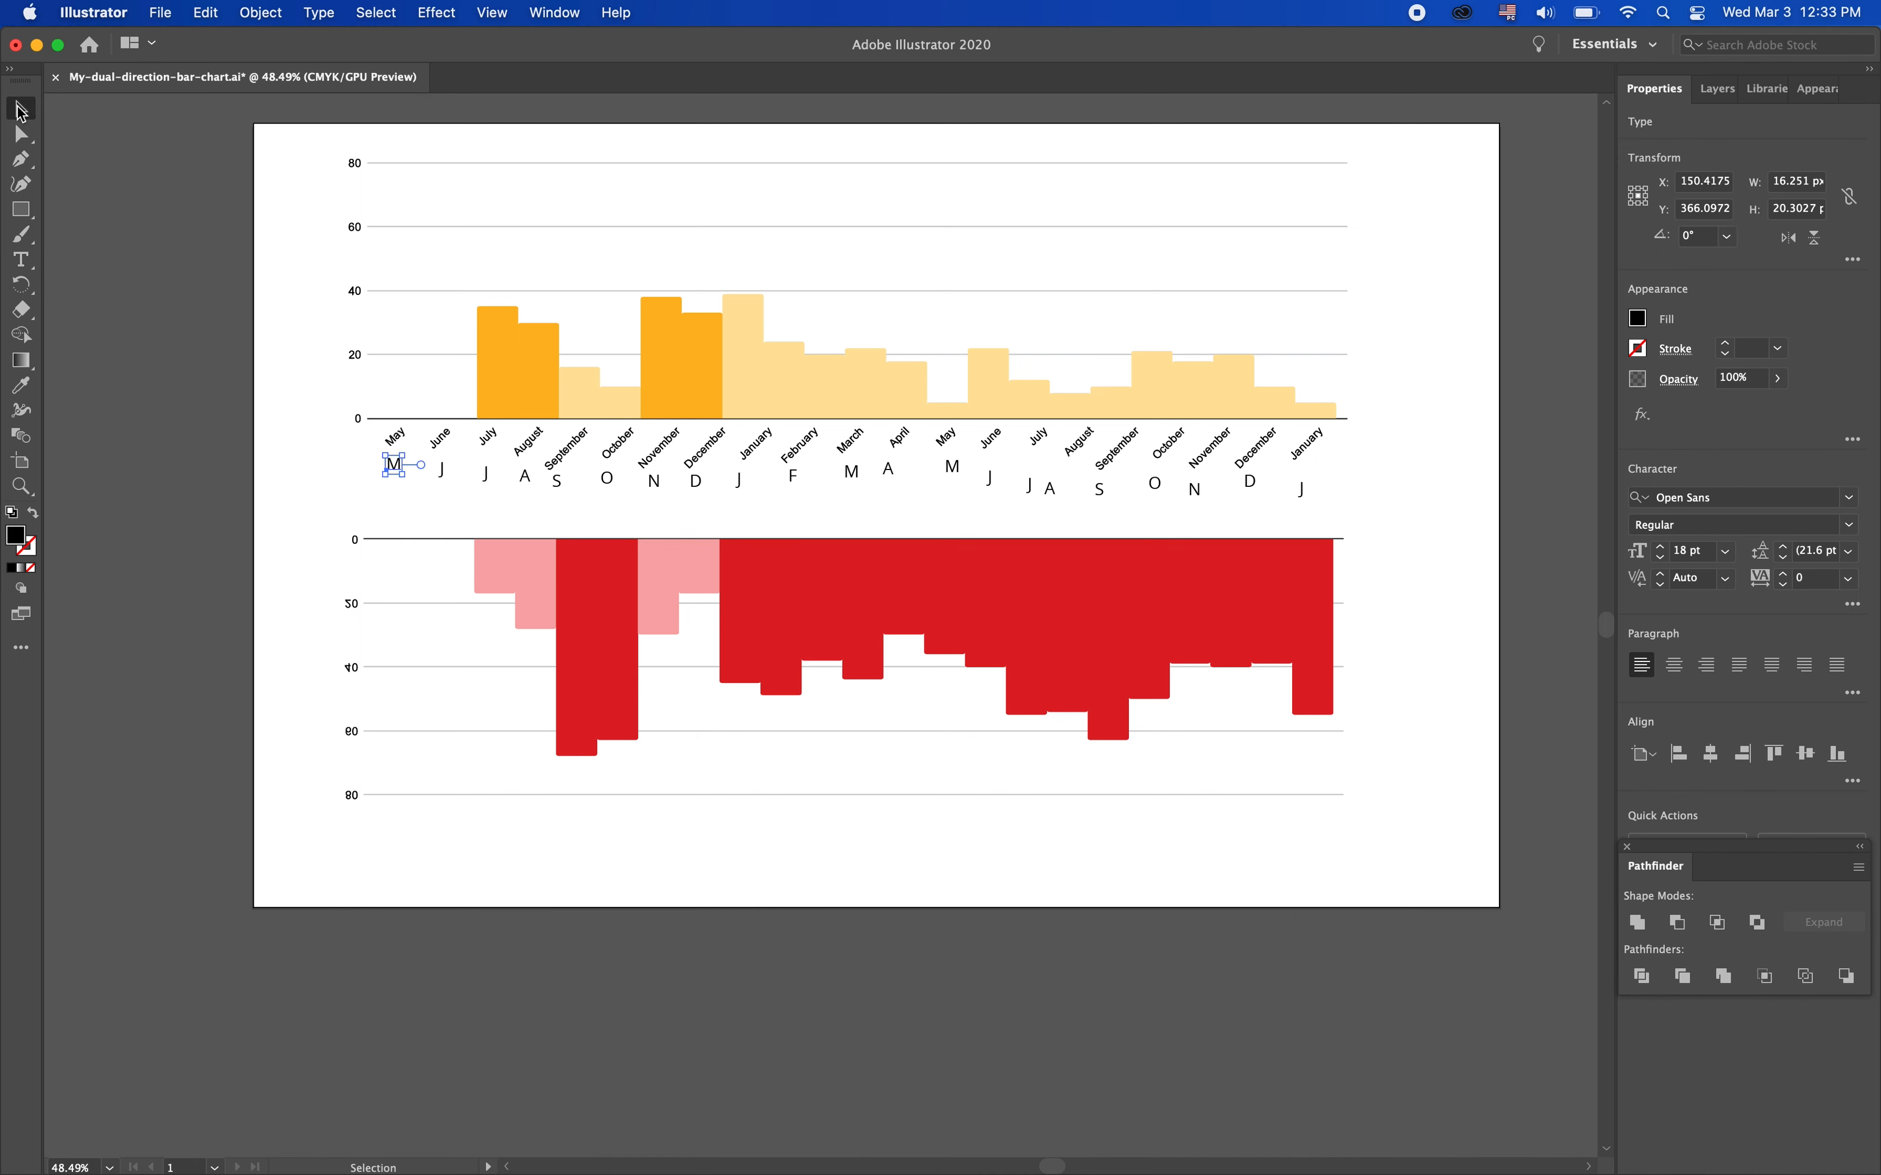
drag(1374, 519, 359, 464)
shift+click(566, 448)
shift+click(659, 449)
shift+click(705, 448)
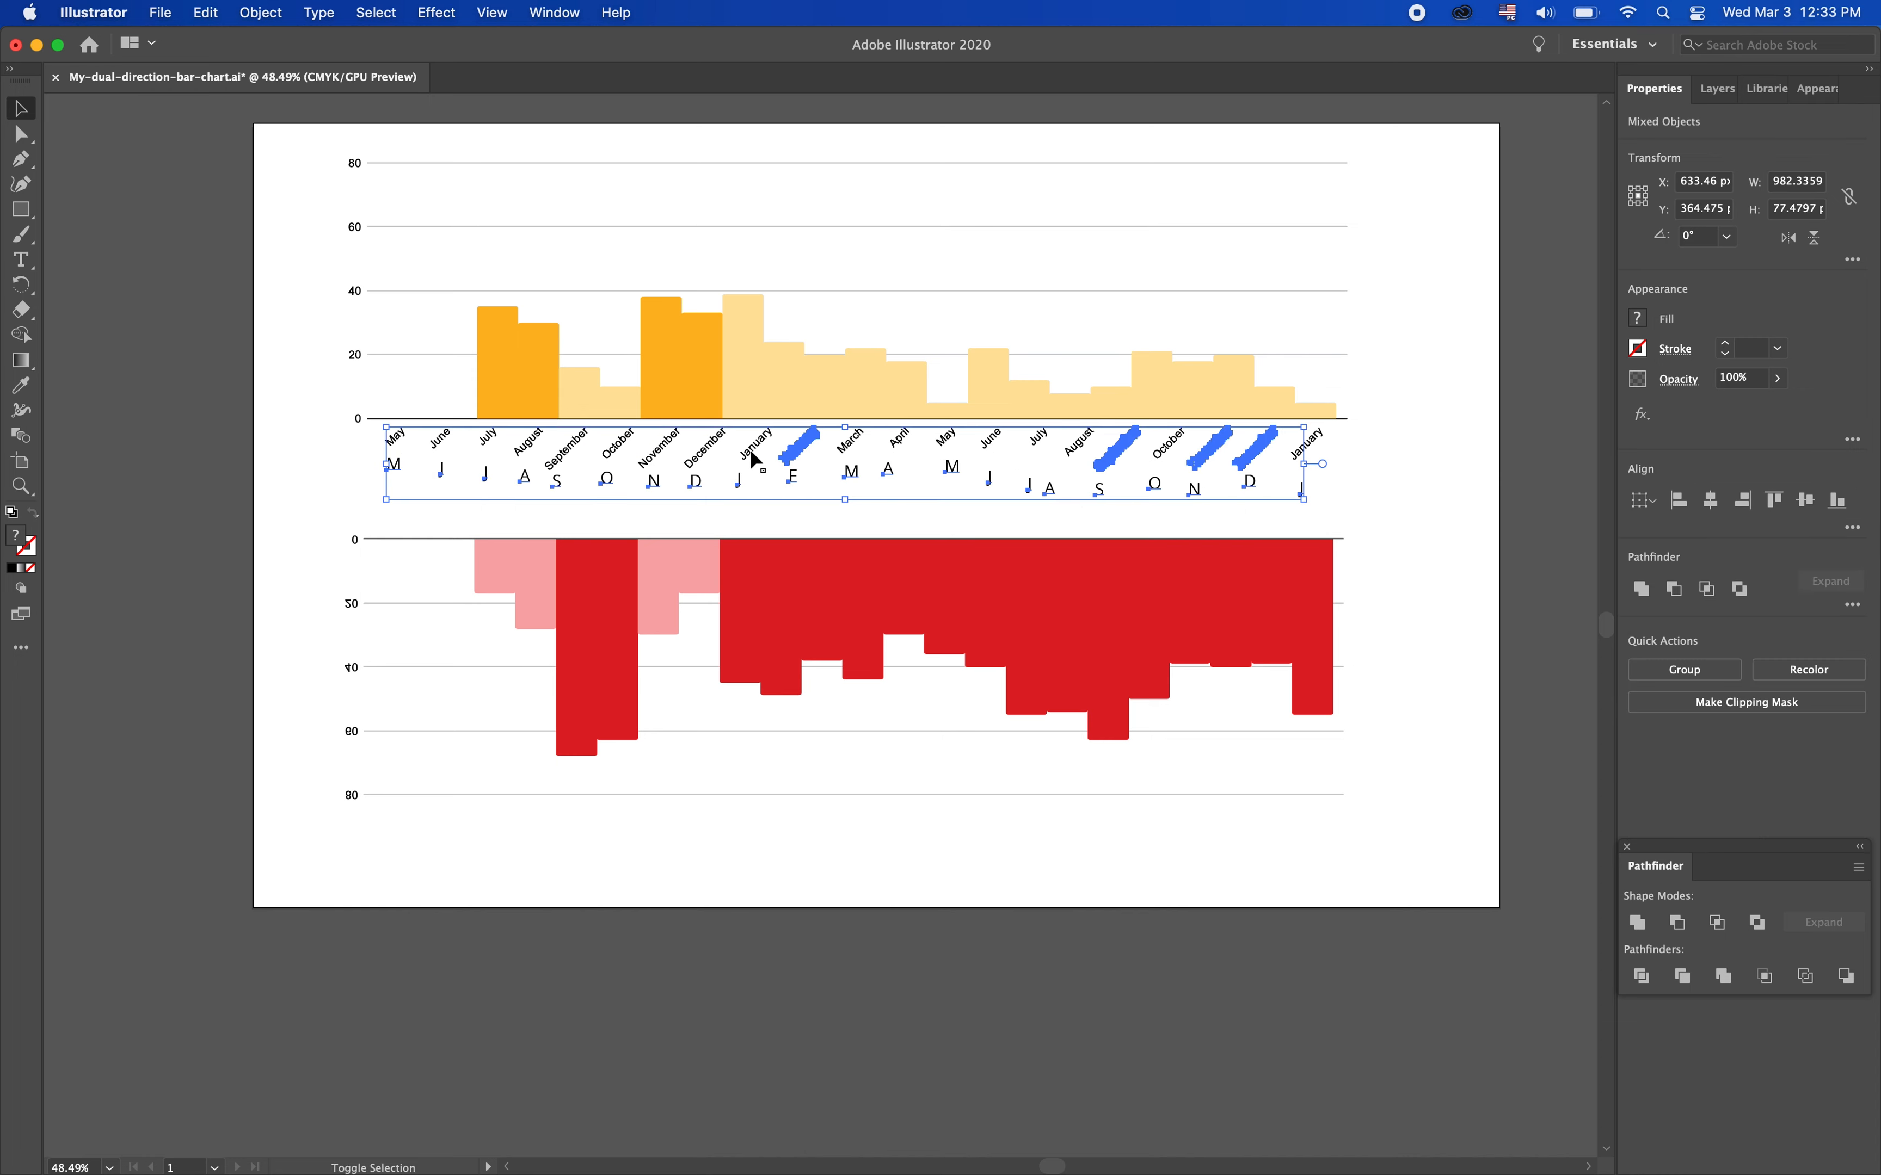
shift+click(1252, 449)
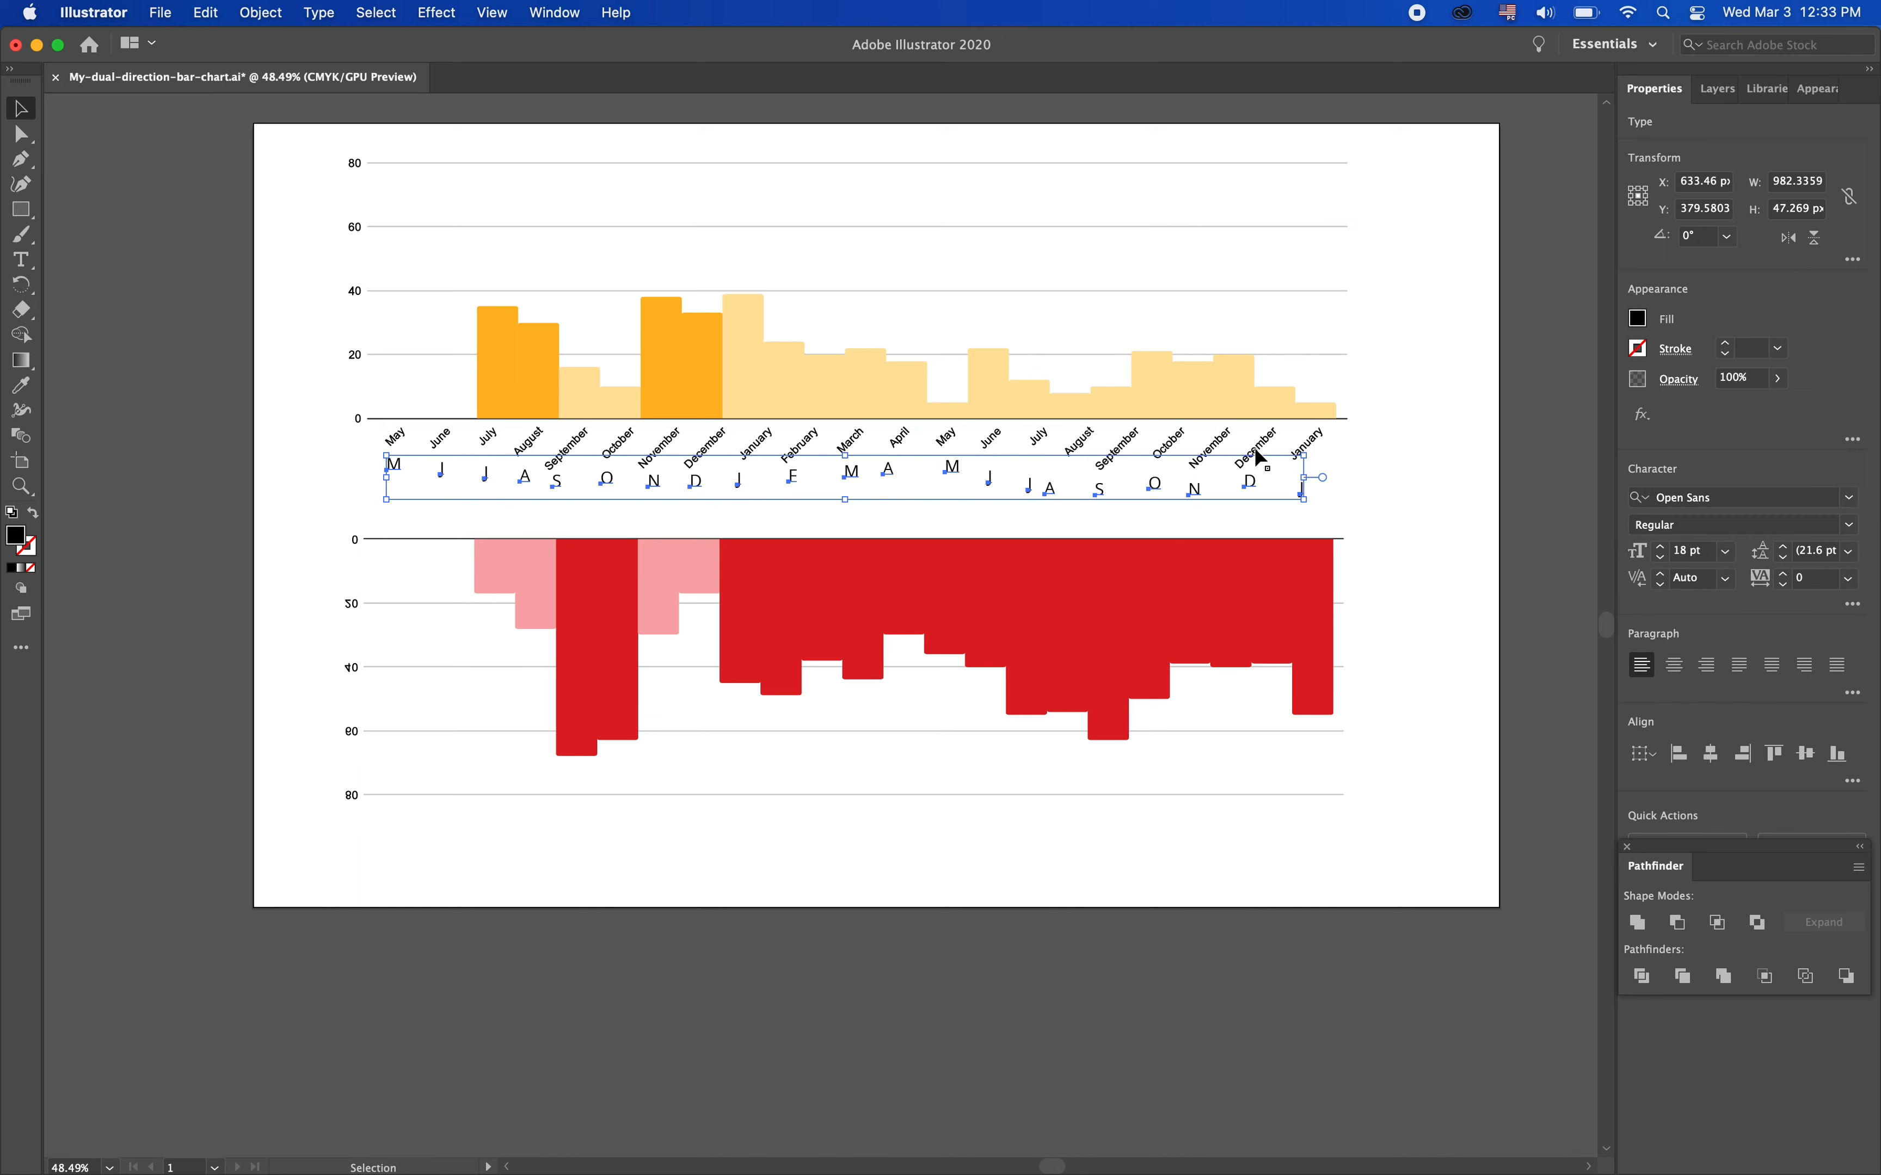
click(1831, 760)
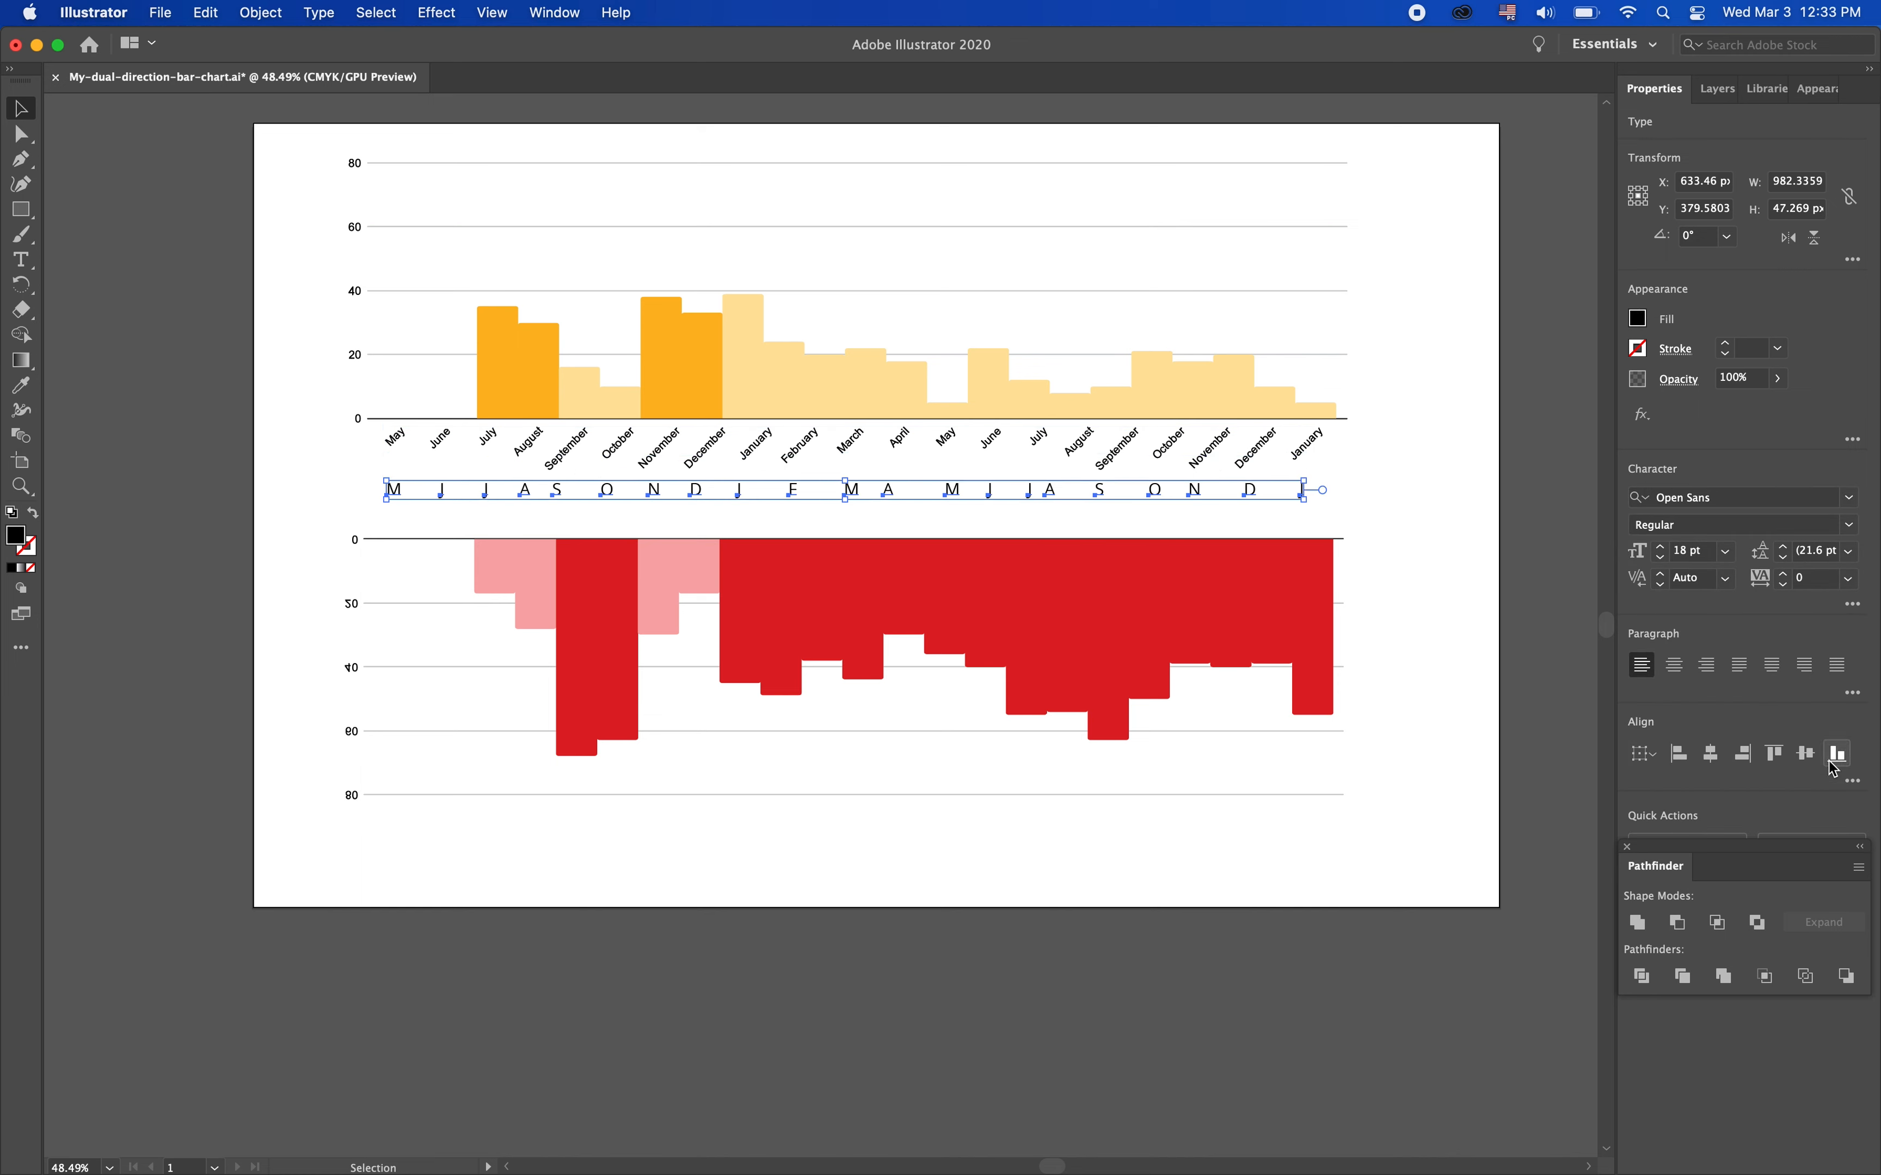
Distribute the month initials with equal horizontal spacing and deselect them
click(1848, 780)
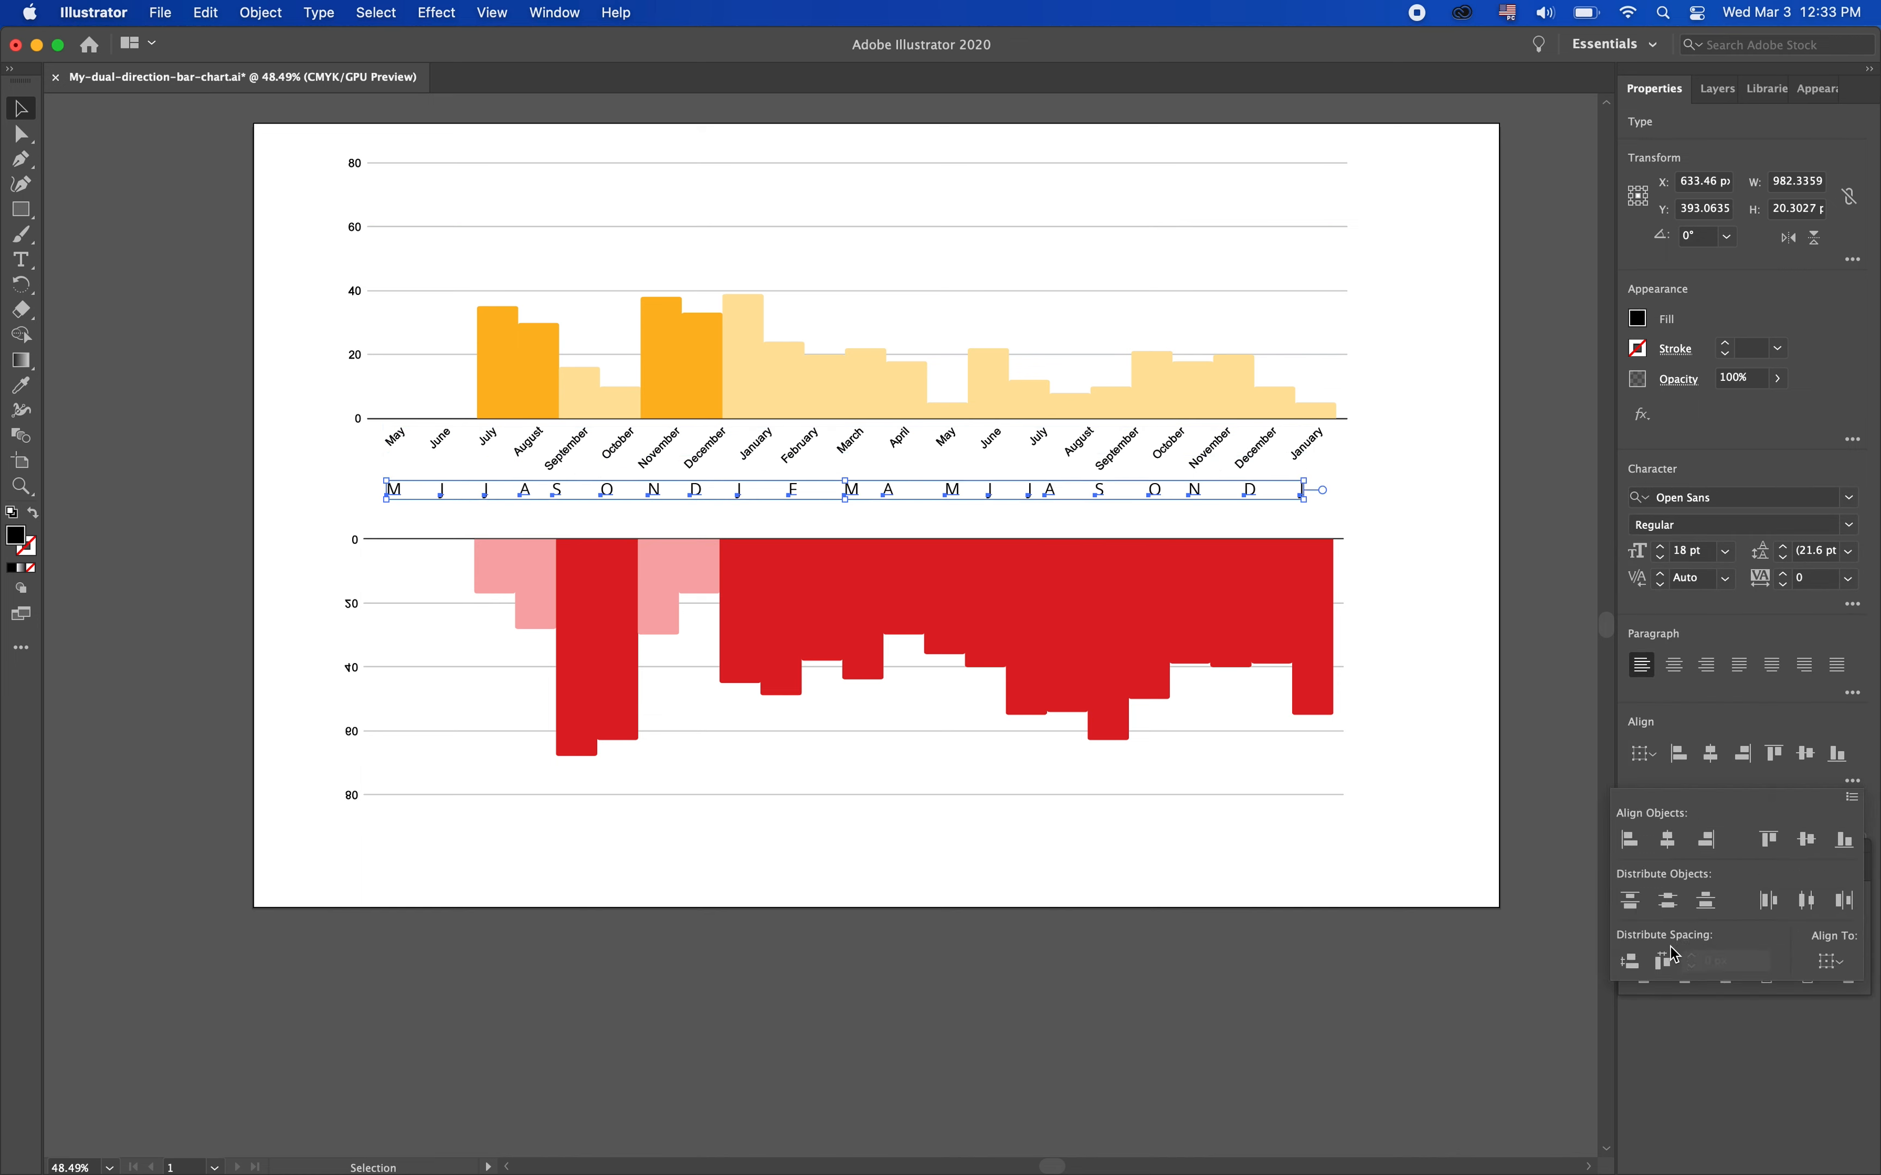
click(1665, 962)
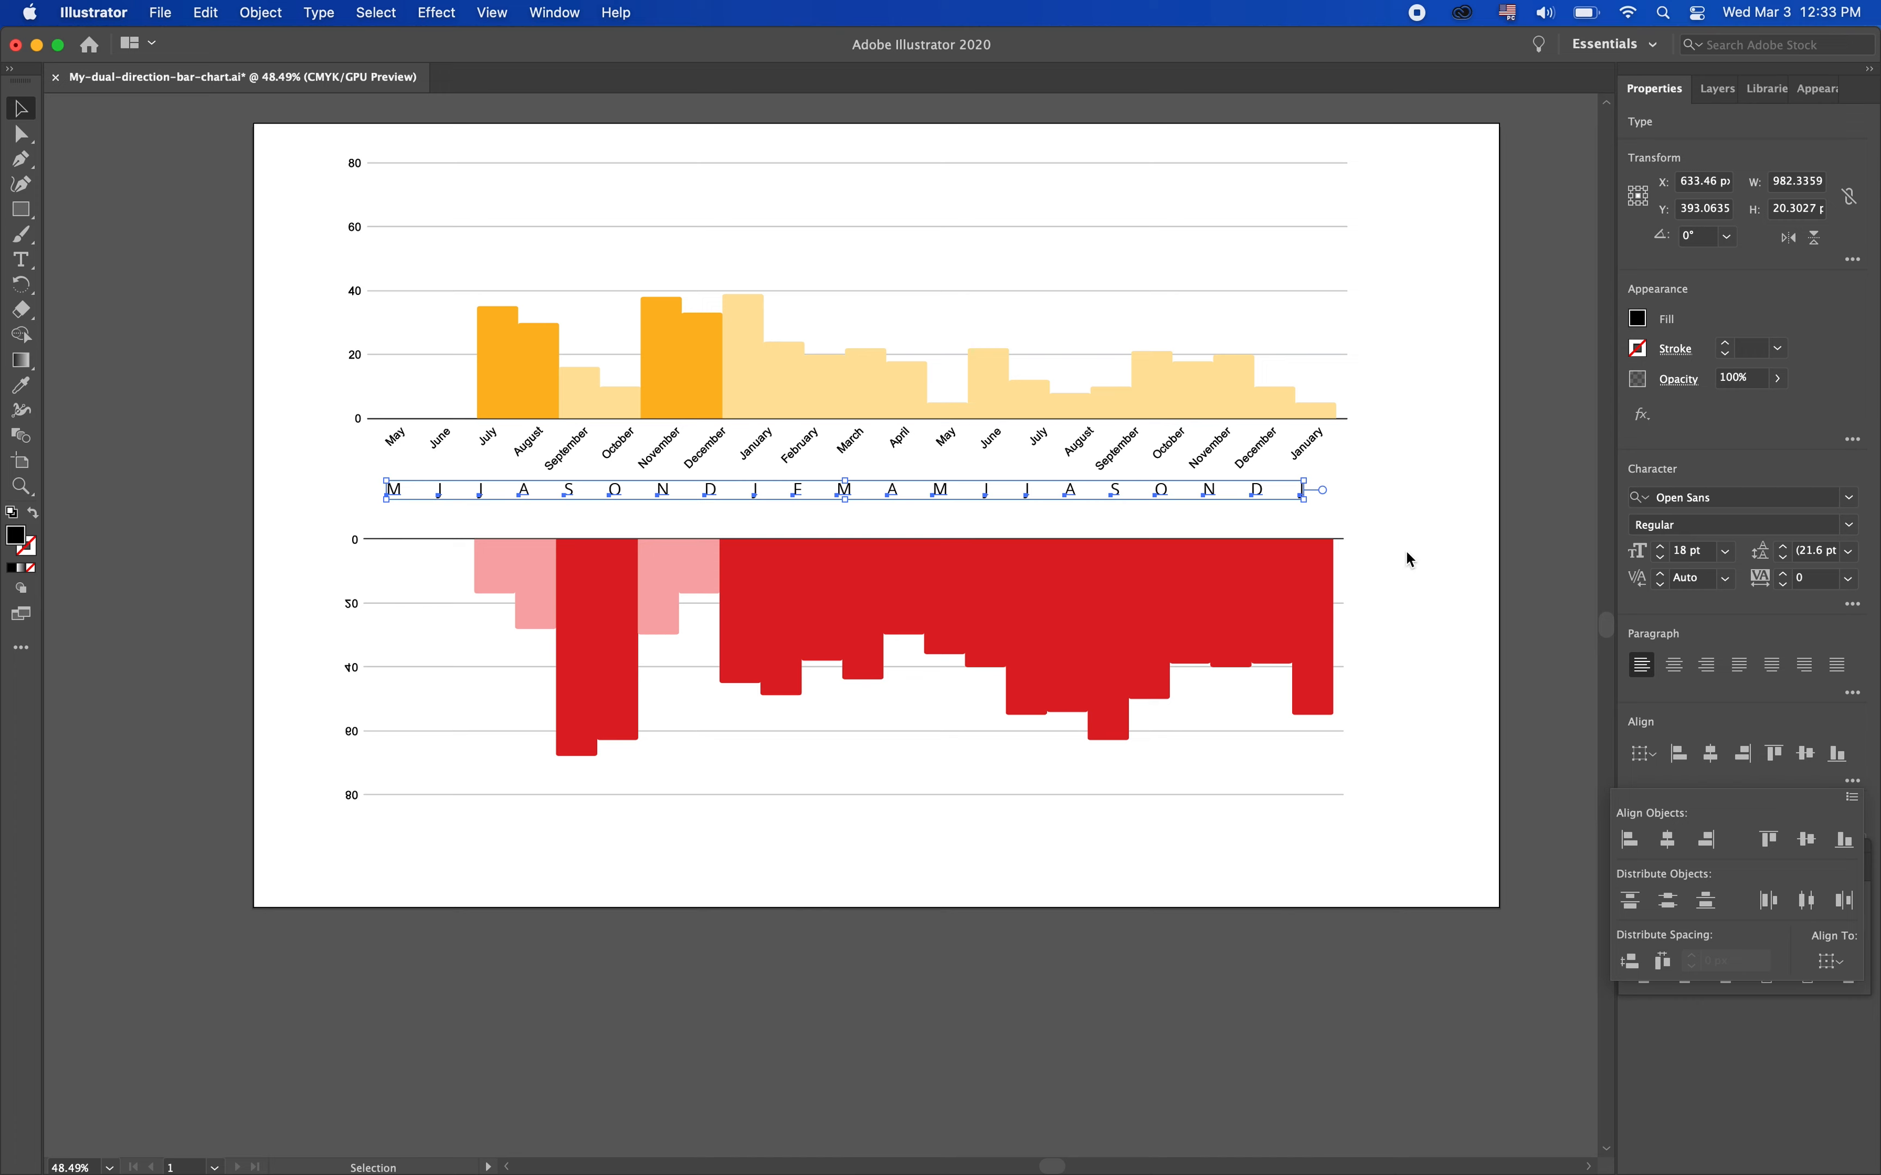
click(1405, 513)
Select all the slanted full month names under the yellow chart and delete them
click(1403, 510)
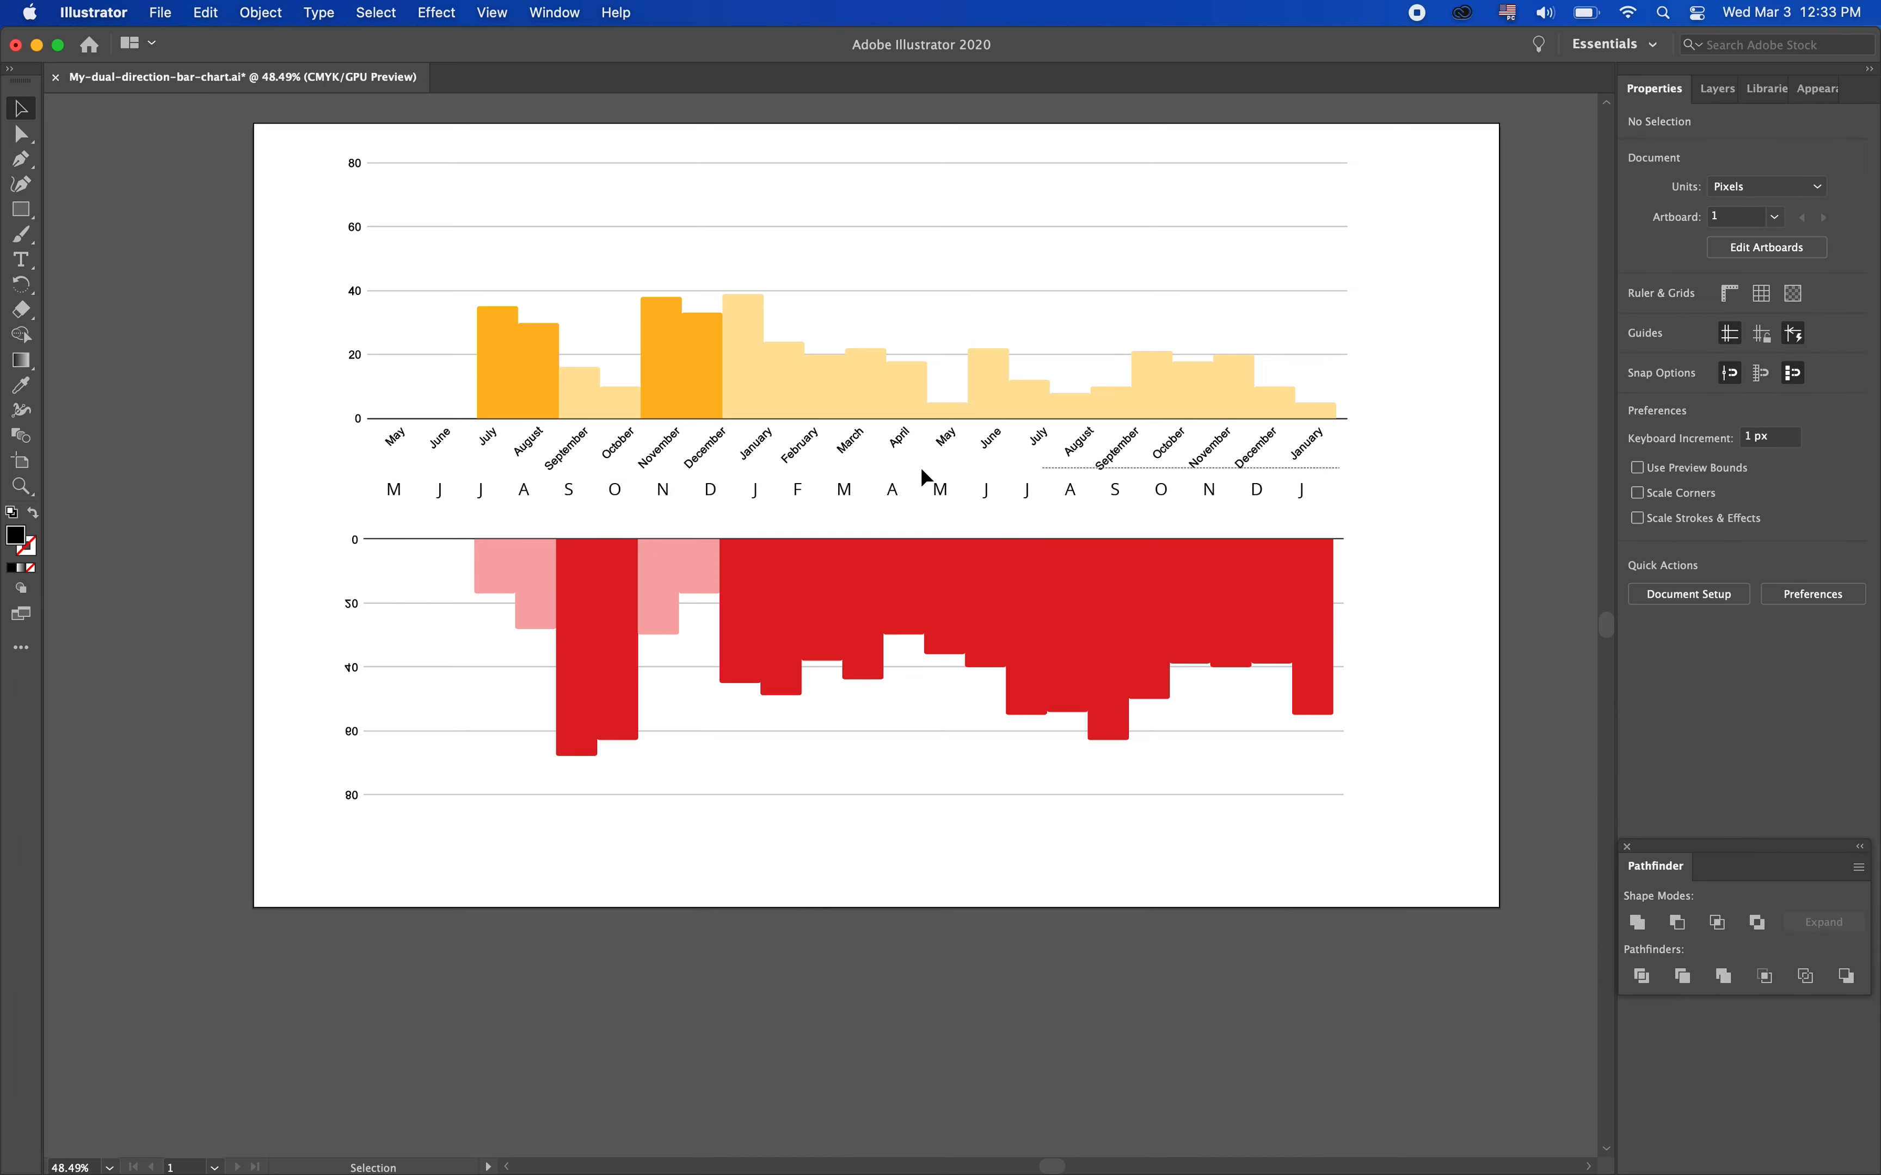
click(381, 433)
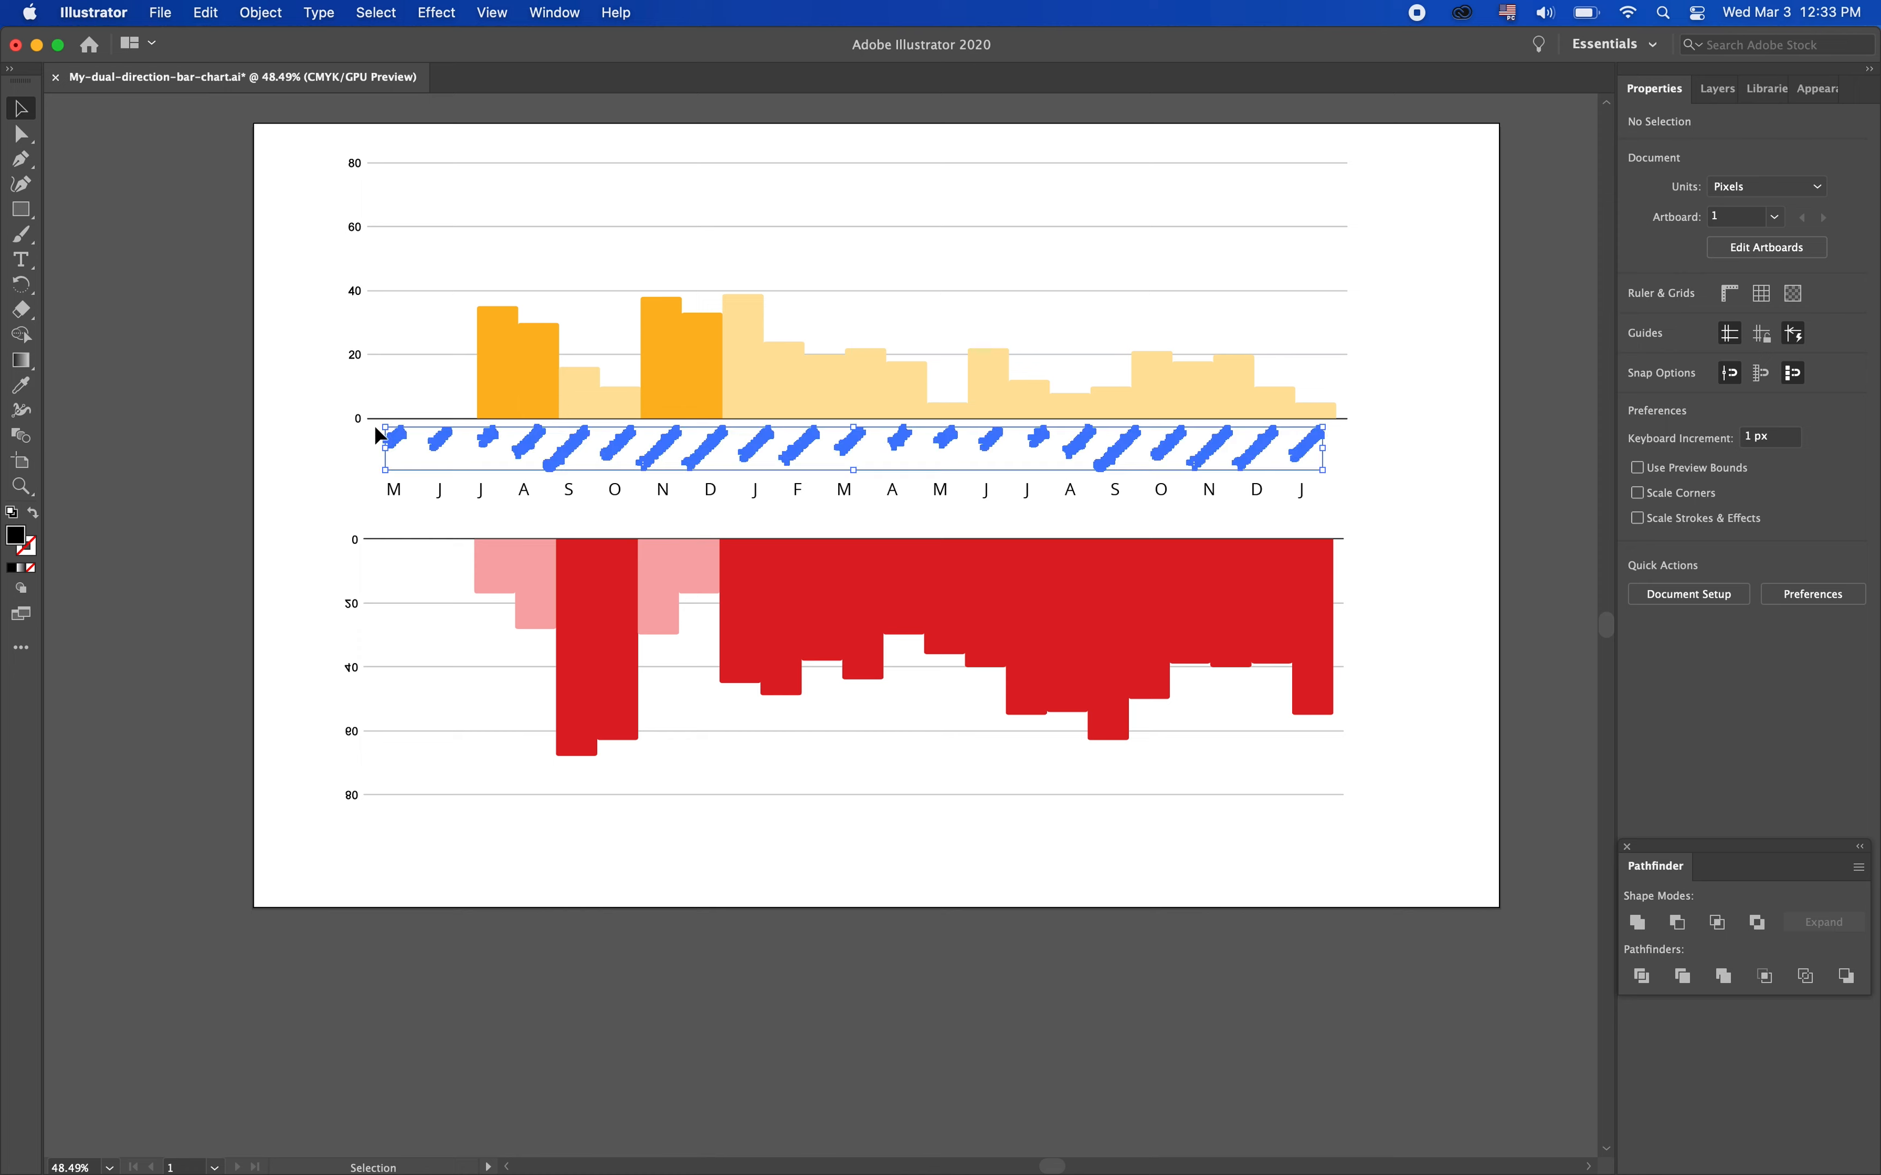
key(Delete)
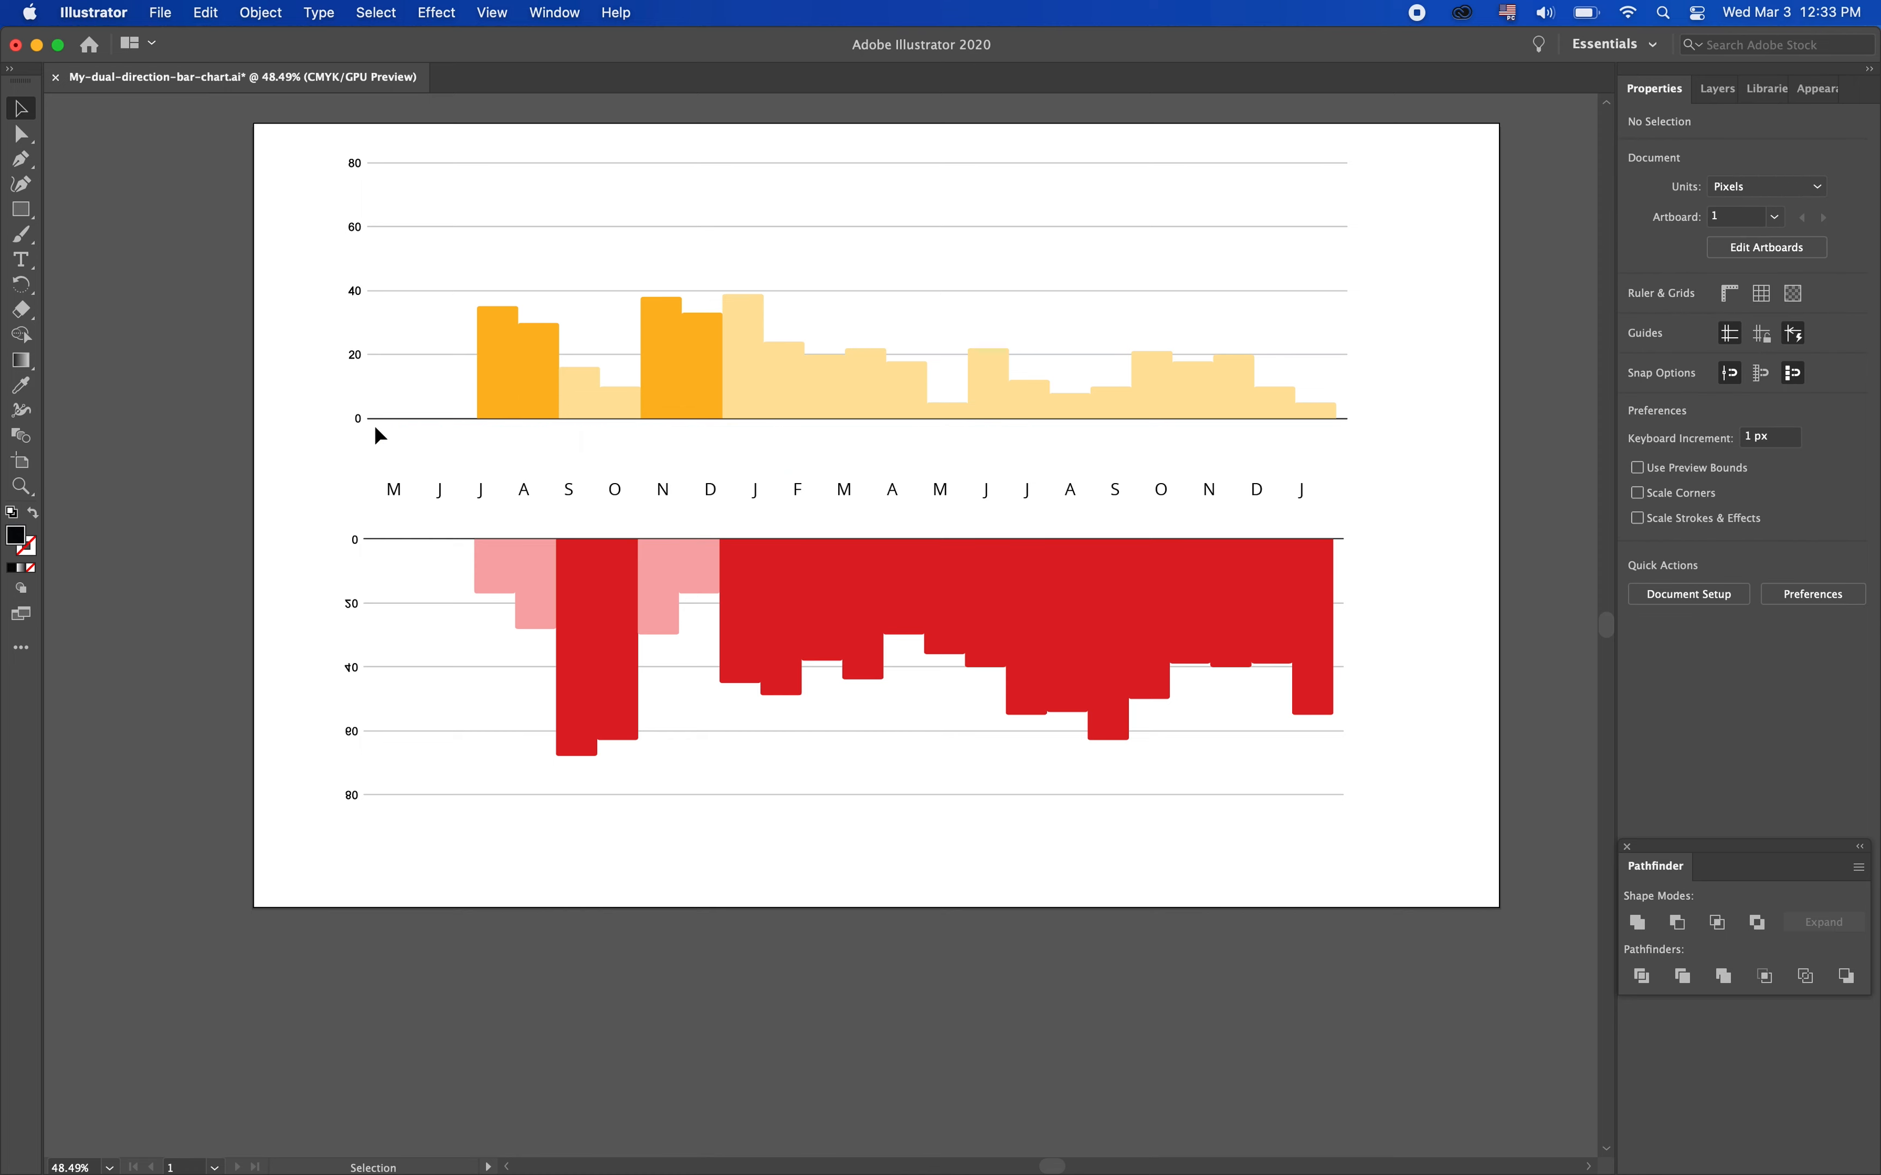
Shift the whole row of month initials slightly to the right and deselect it
key(super+Tab)
click(427, 495)
drag(456, 465, 1352, 513)
key(shift+Right)
key(shift+Right)
key(shift+Right)
key(shift+Right)
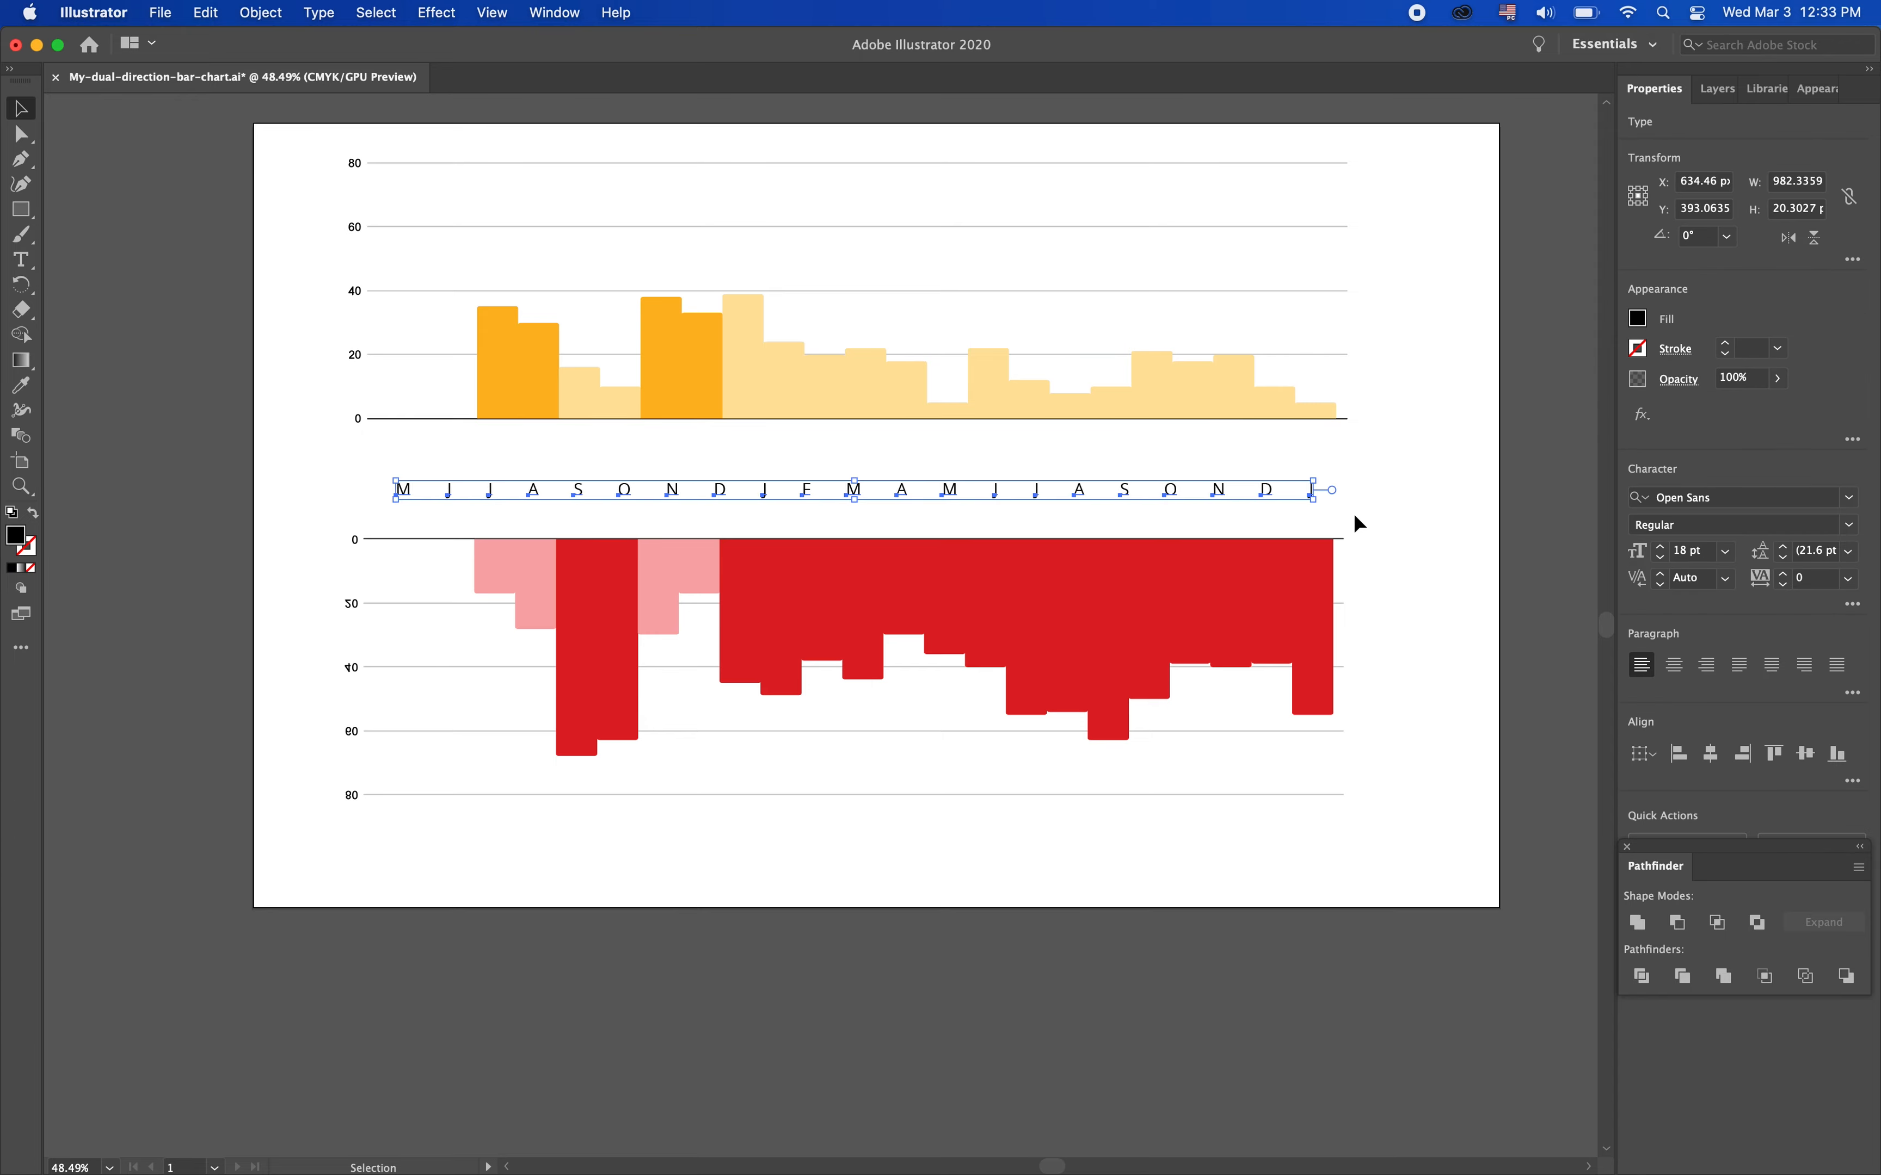
click(1414, 516)
Switch to Firefox to check how the reference chart labels the years, and return to Illustrator
key(super+Tab)
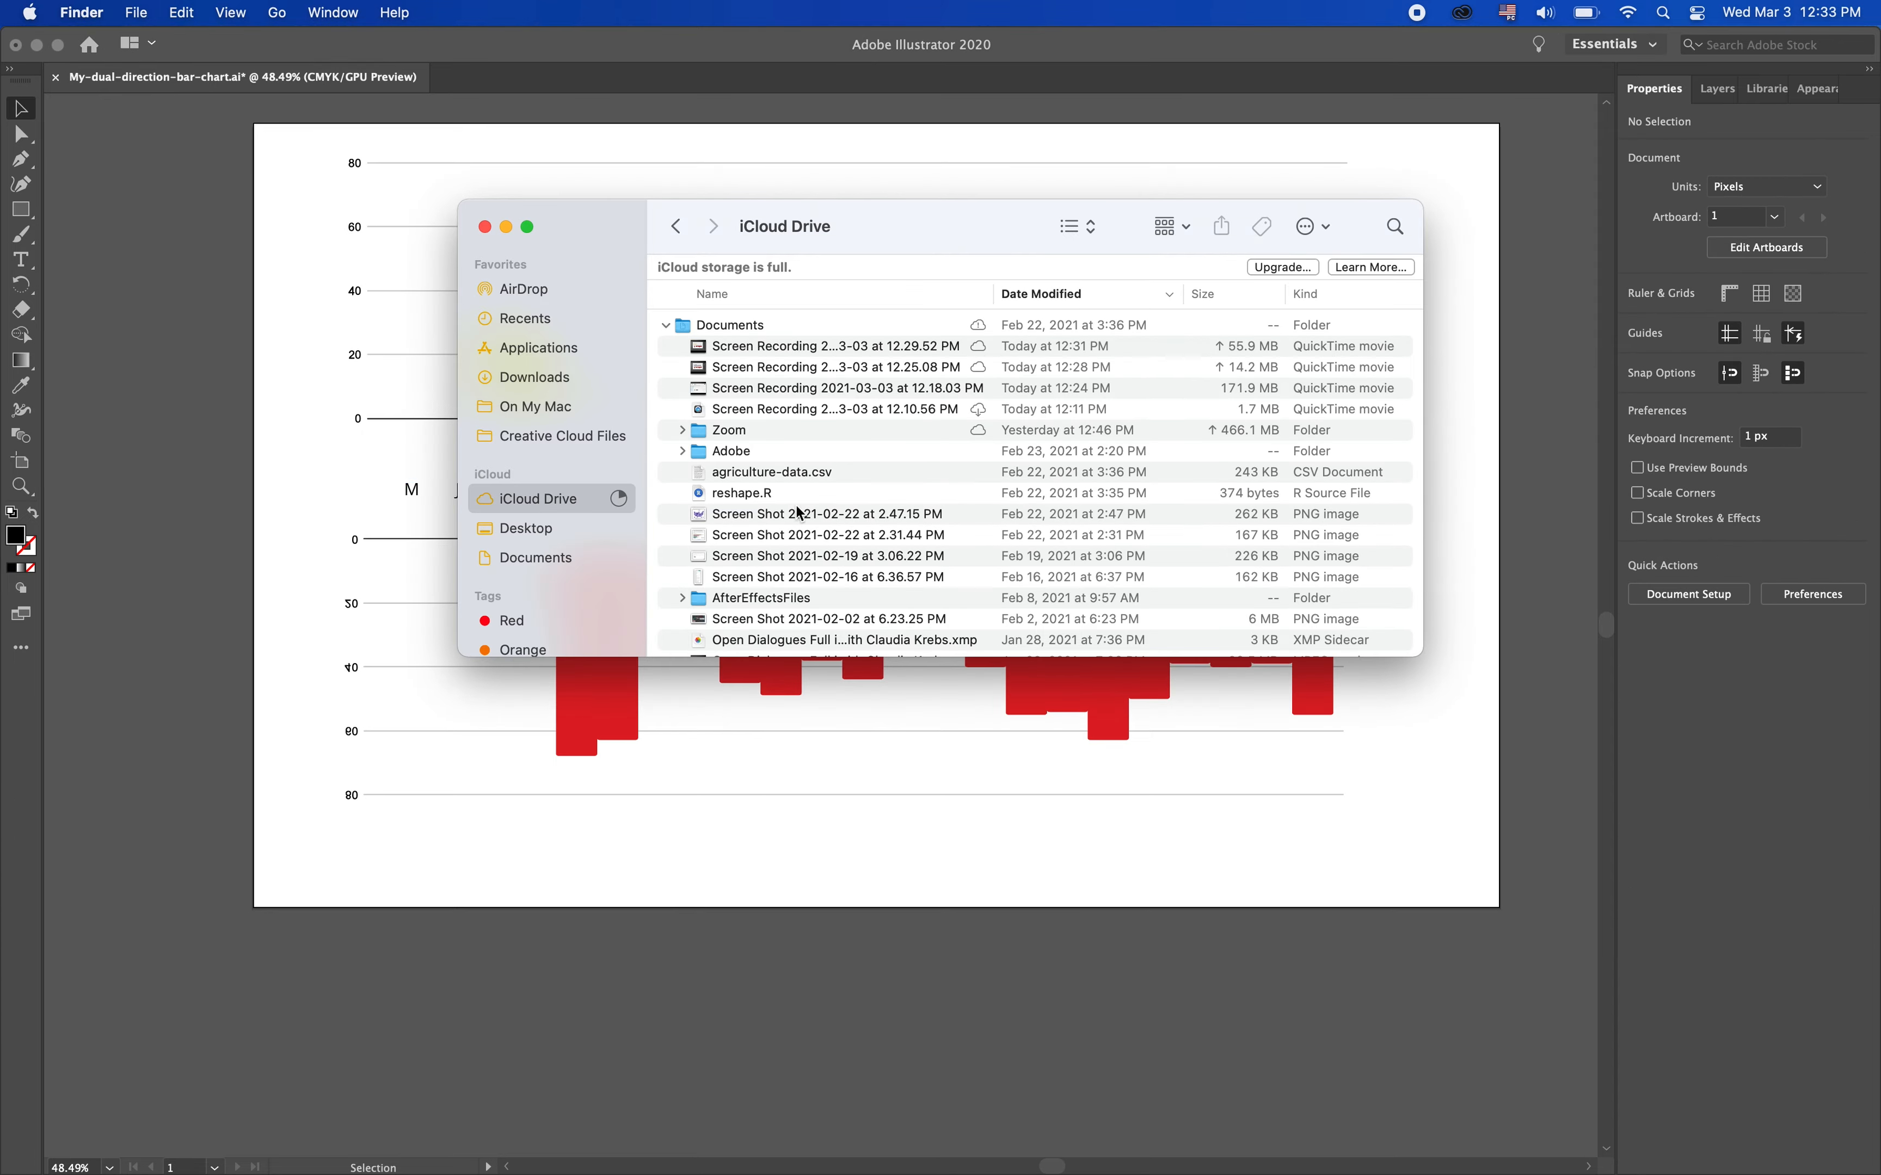
key(super+Tab)
mouse_move(1, 358)
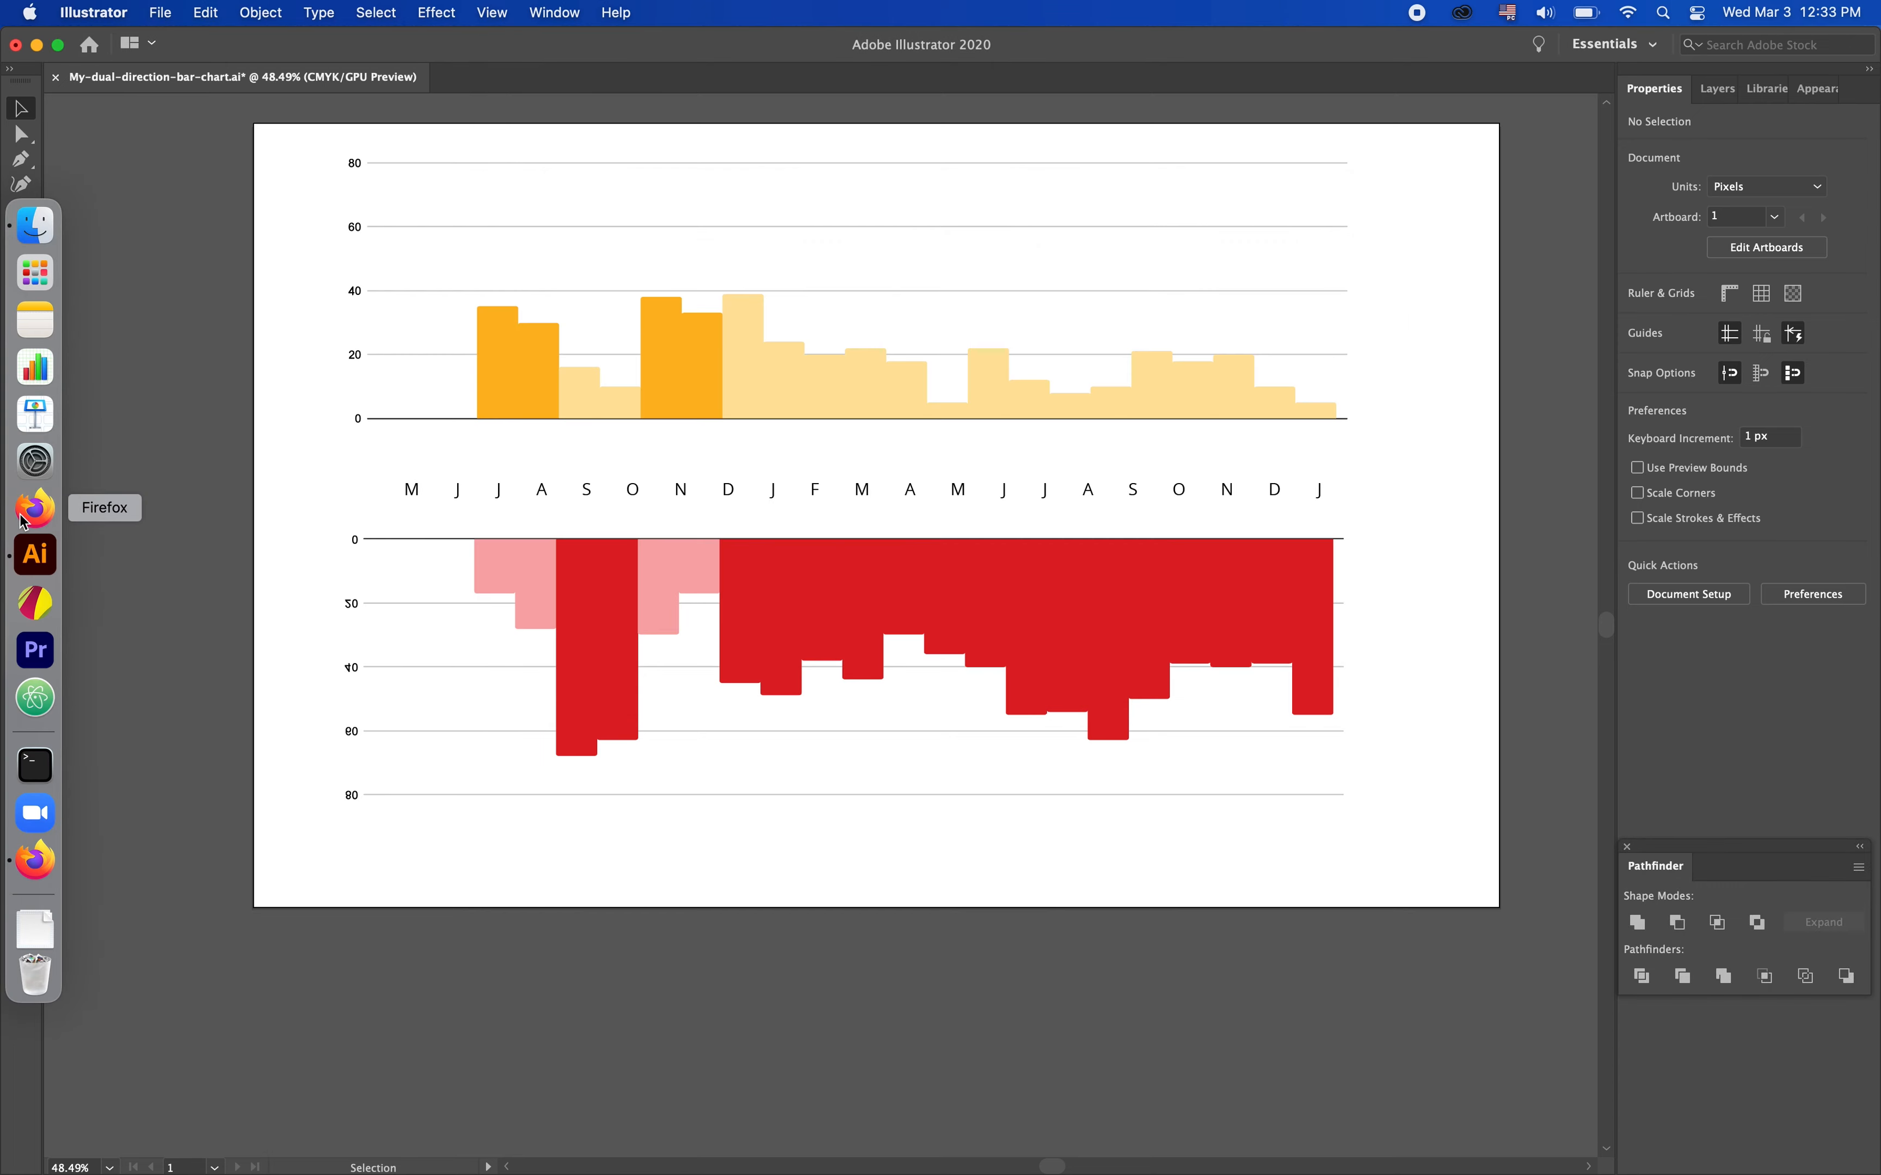
click(35, 859)
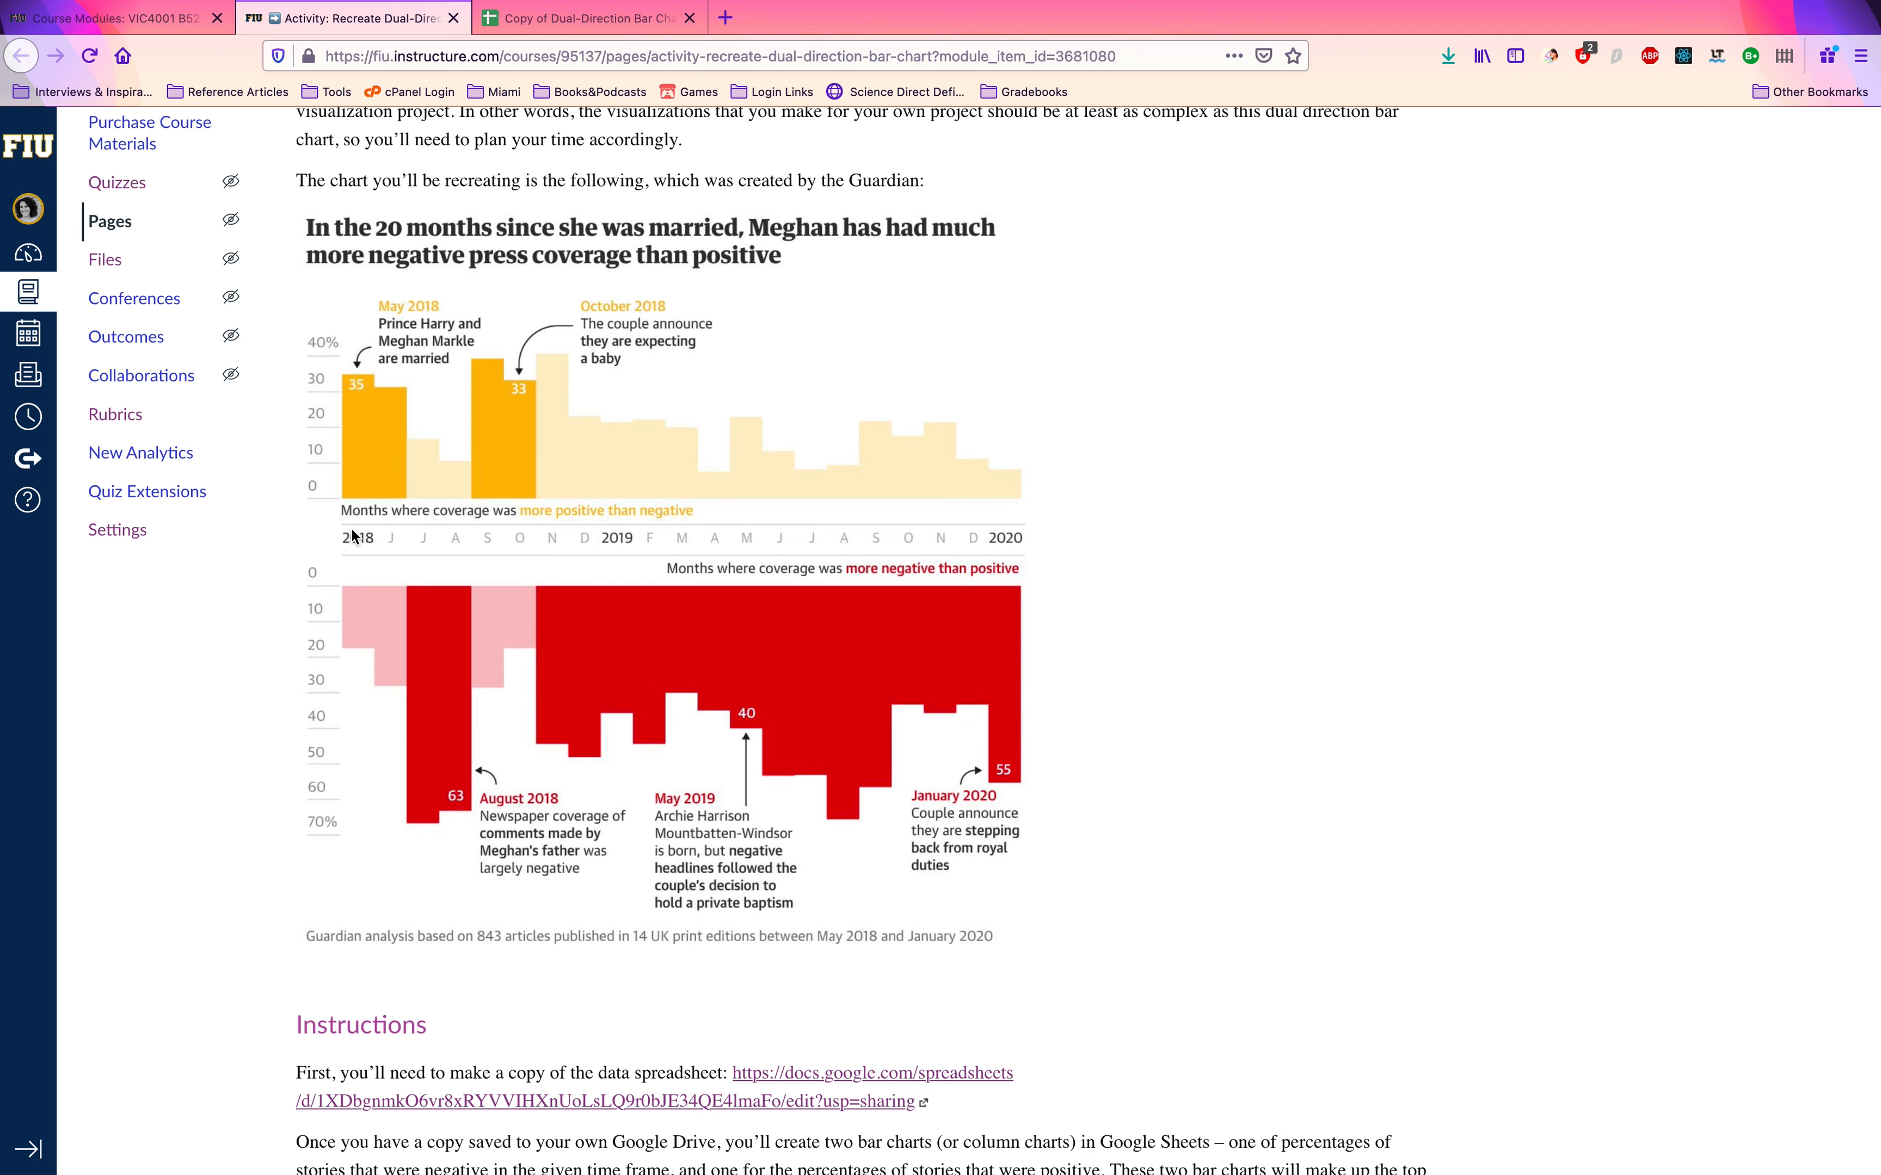
key(super+Tab)
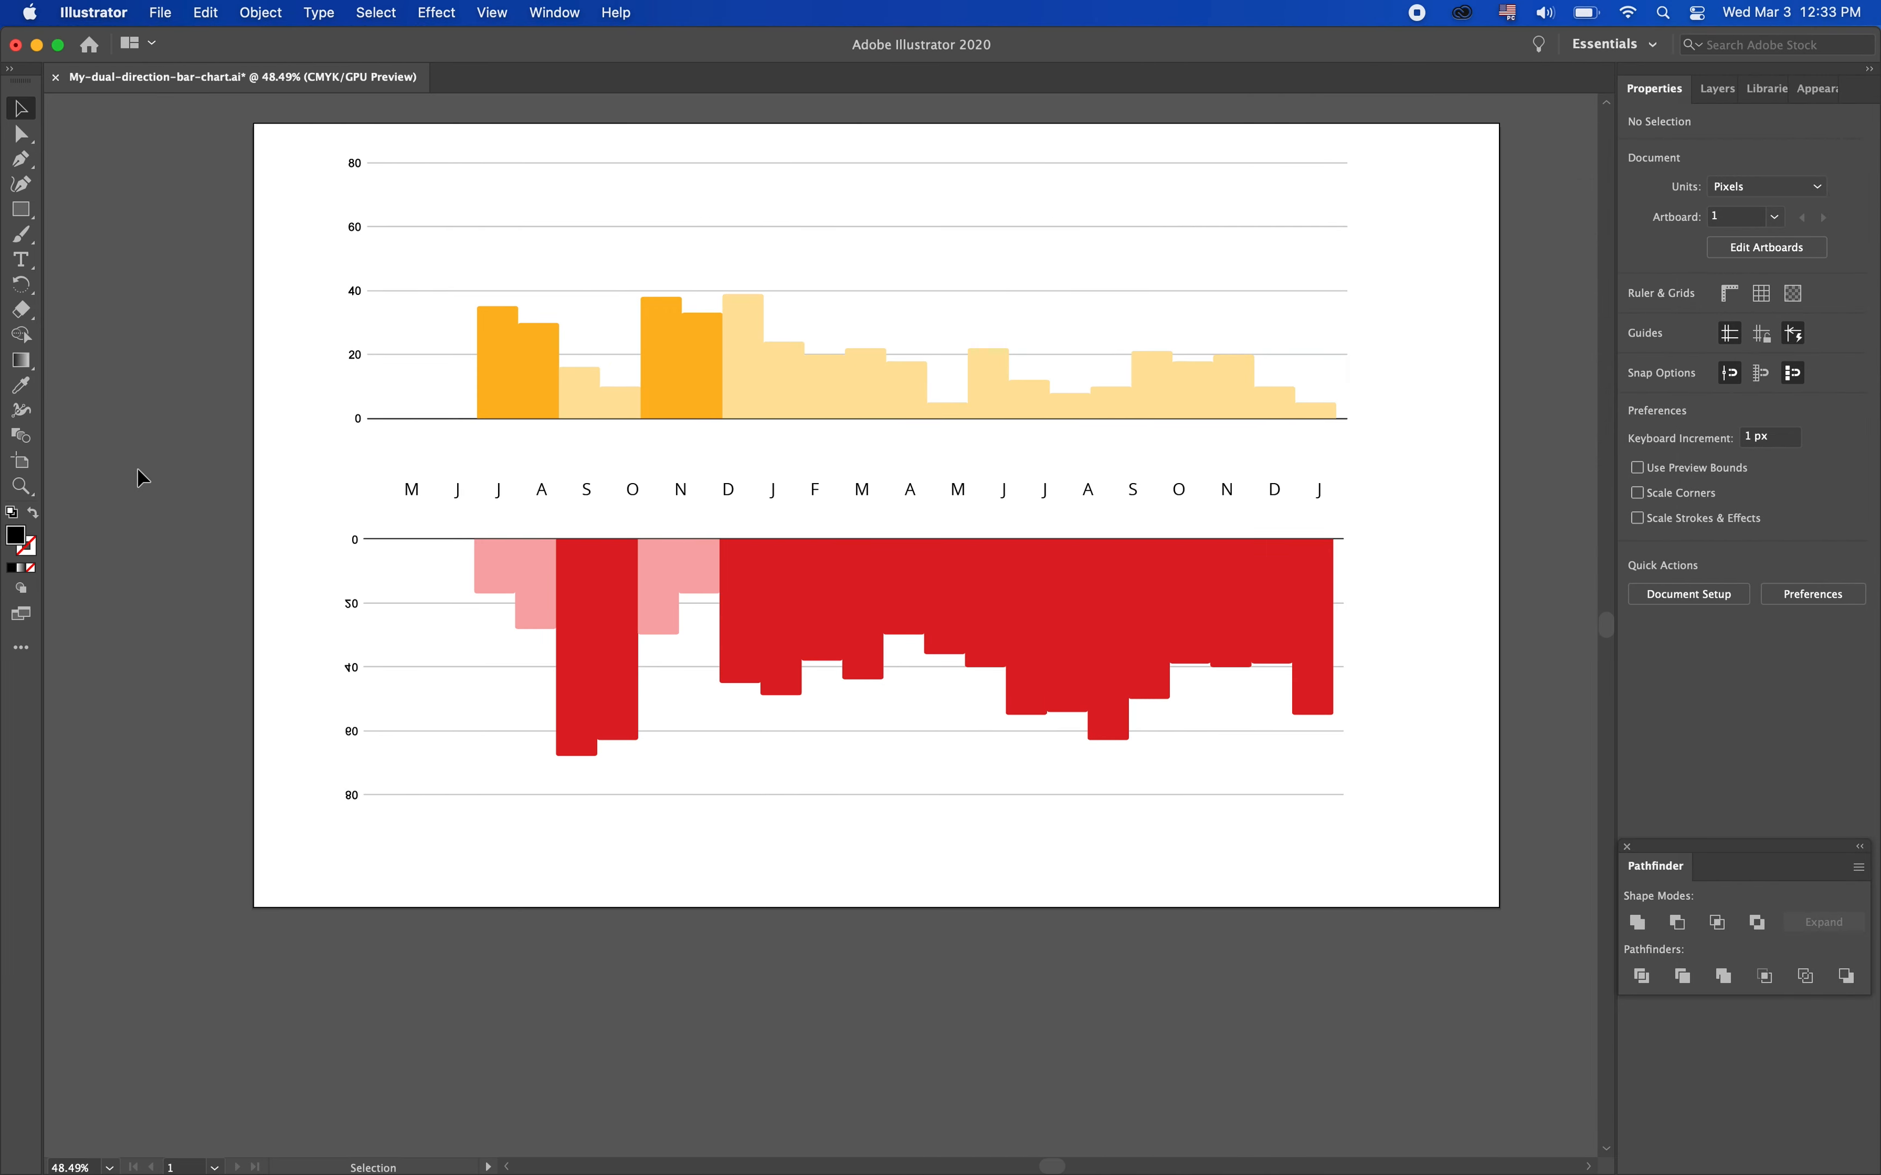
Add text labels 2018, 2019 and 2020 above the month initials at the first May, the first January and the last January
click(24, 264)
click(390, 448)
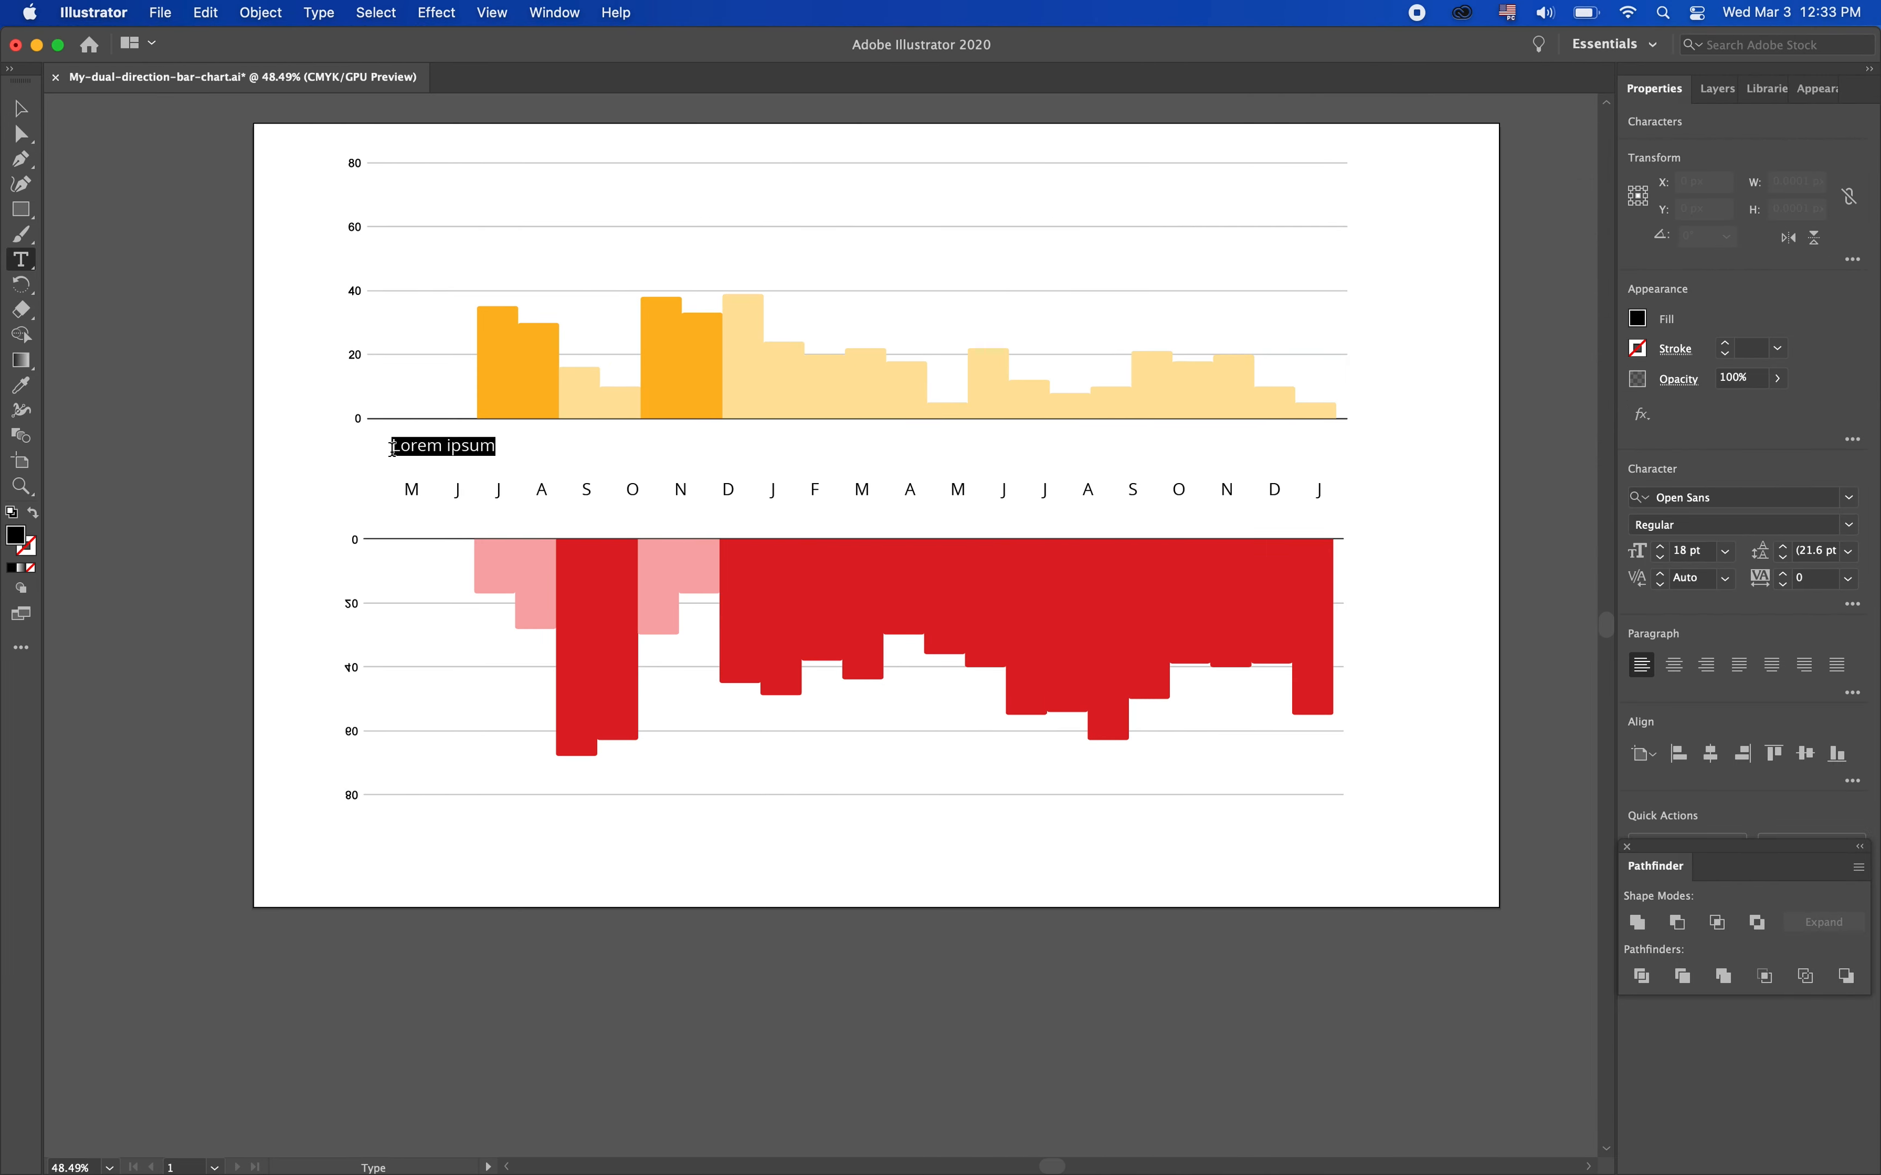
text(2018)
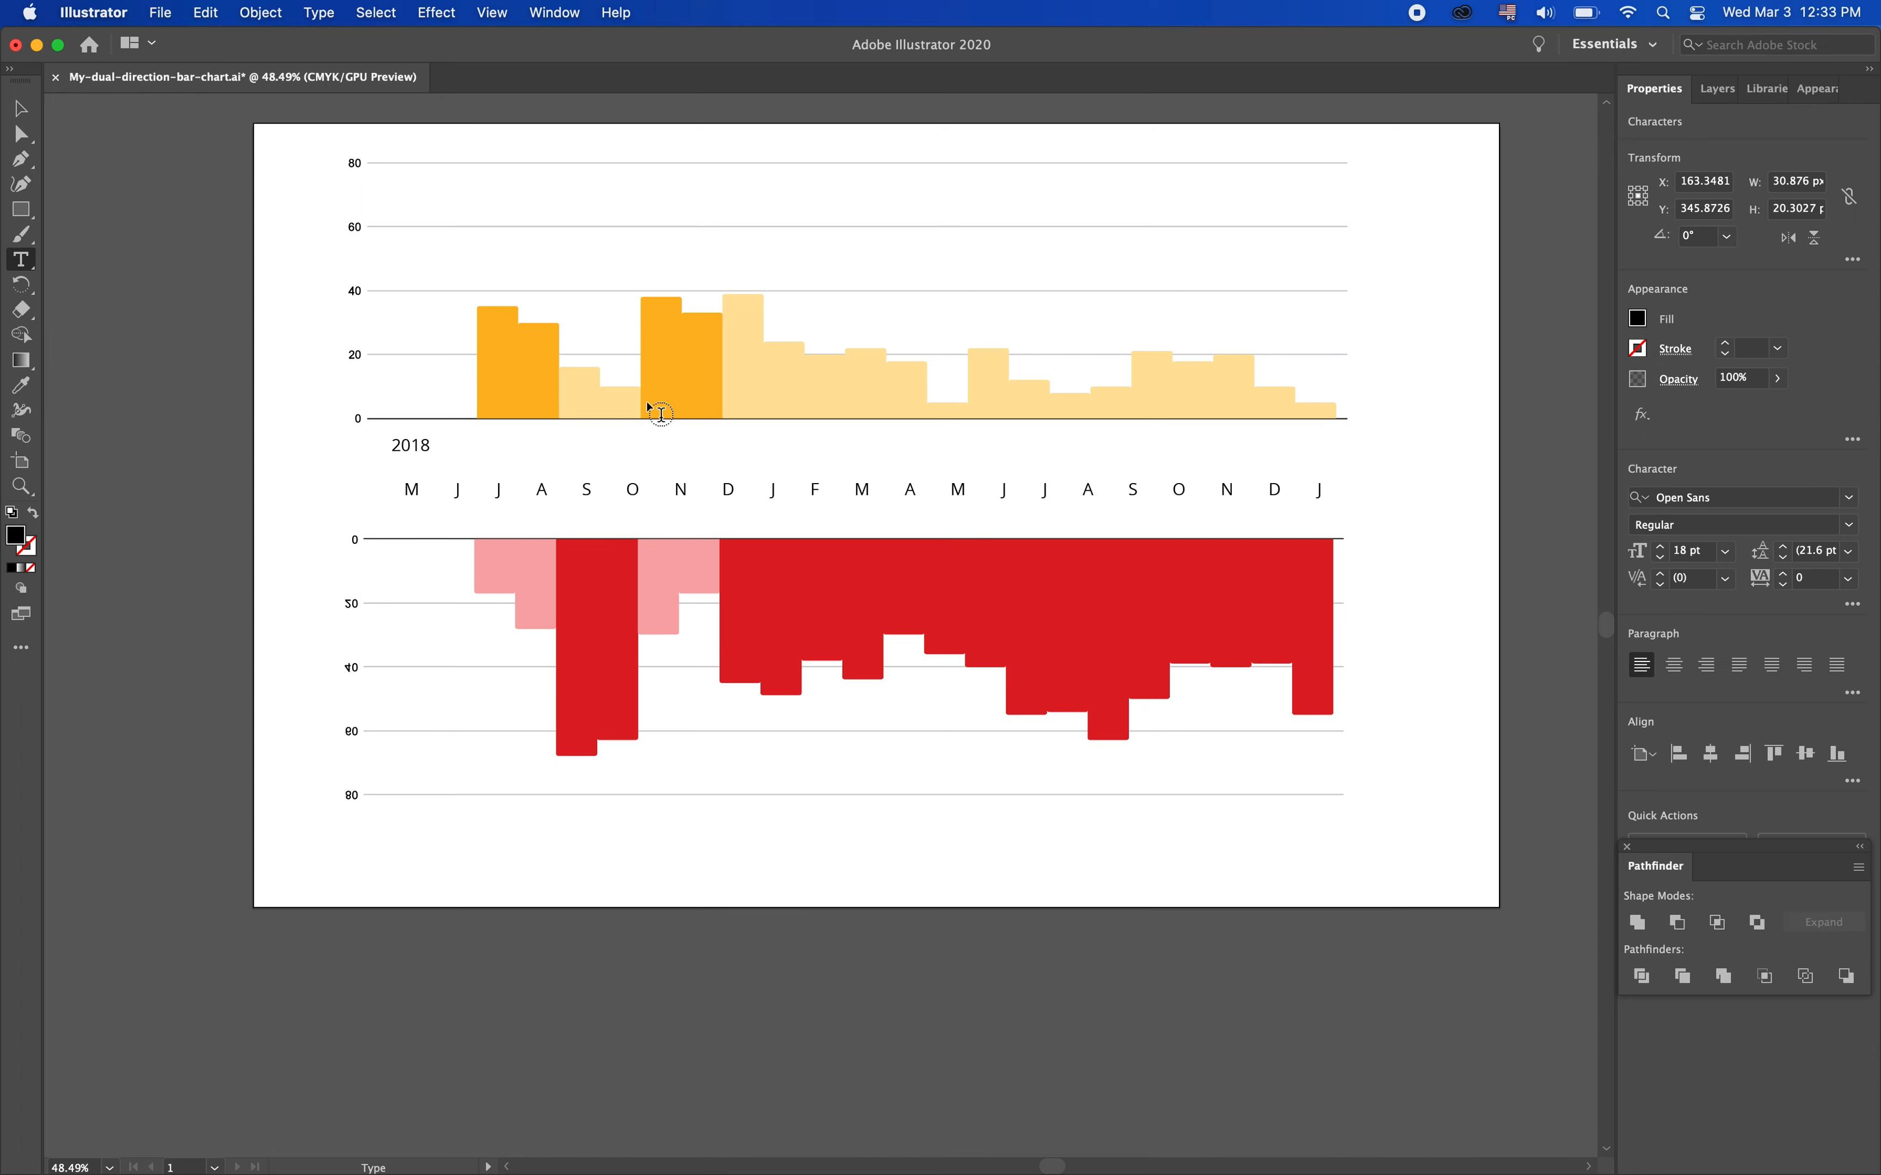
super+click(735, 463)
click(727, 459)
text(2019)
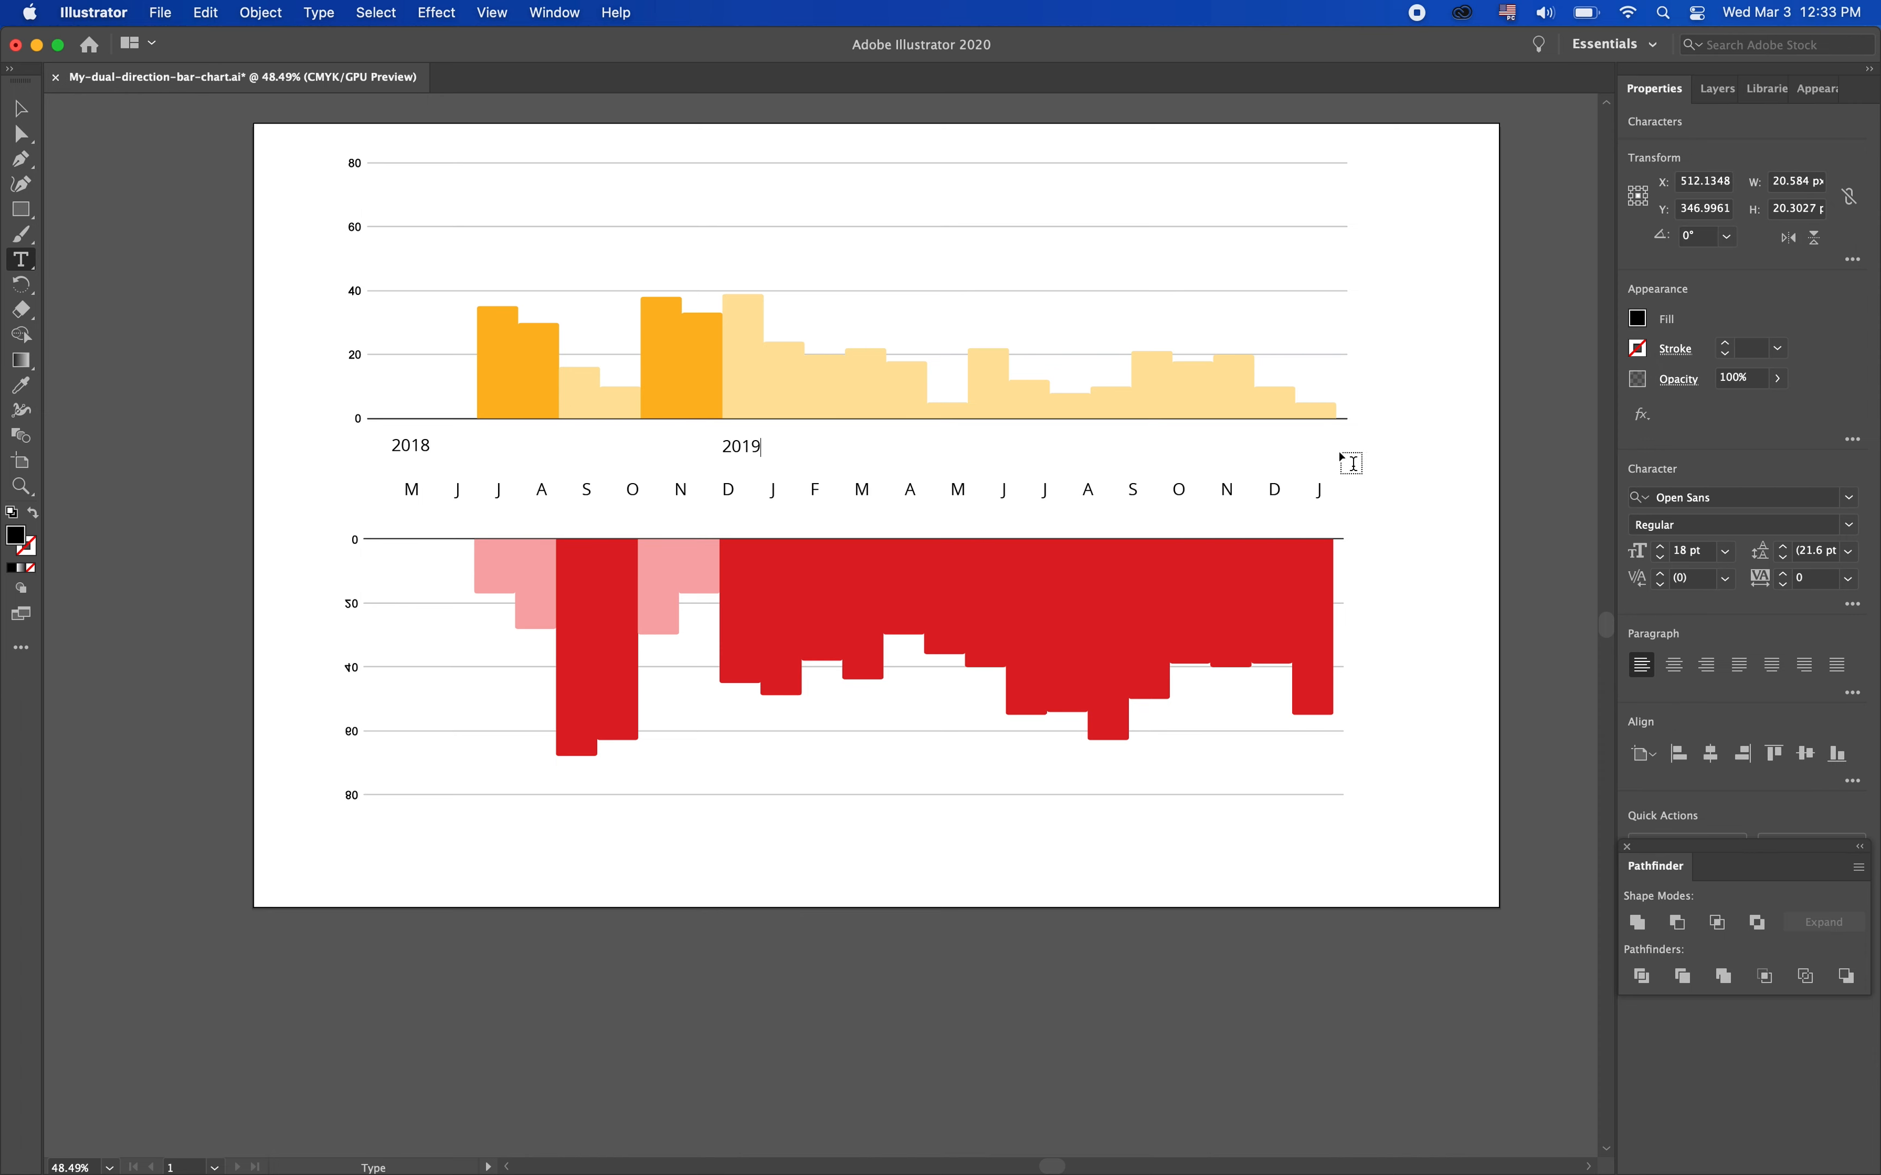
super+click(1275, 451)
click(1274, 449)
text(2020)
click(22, 117)
click(229, 540)
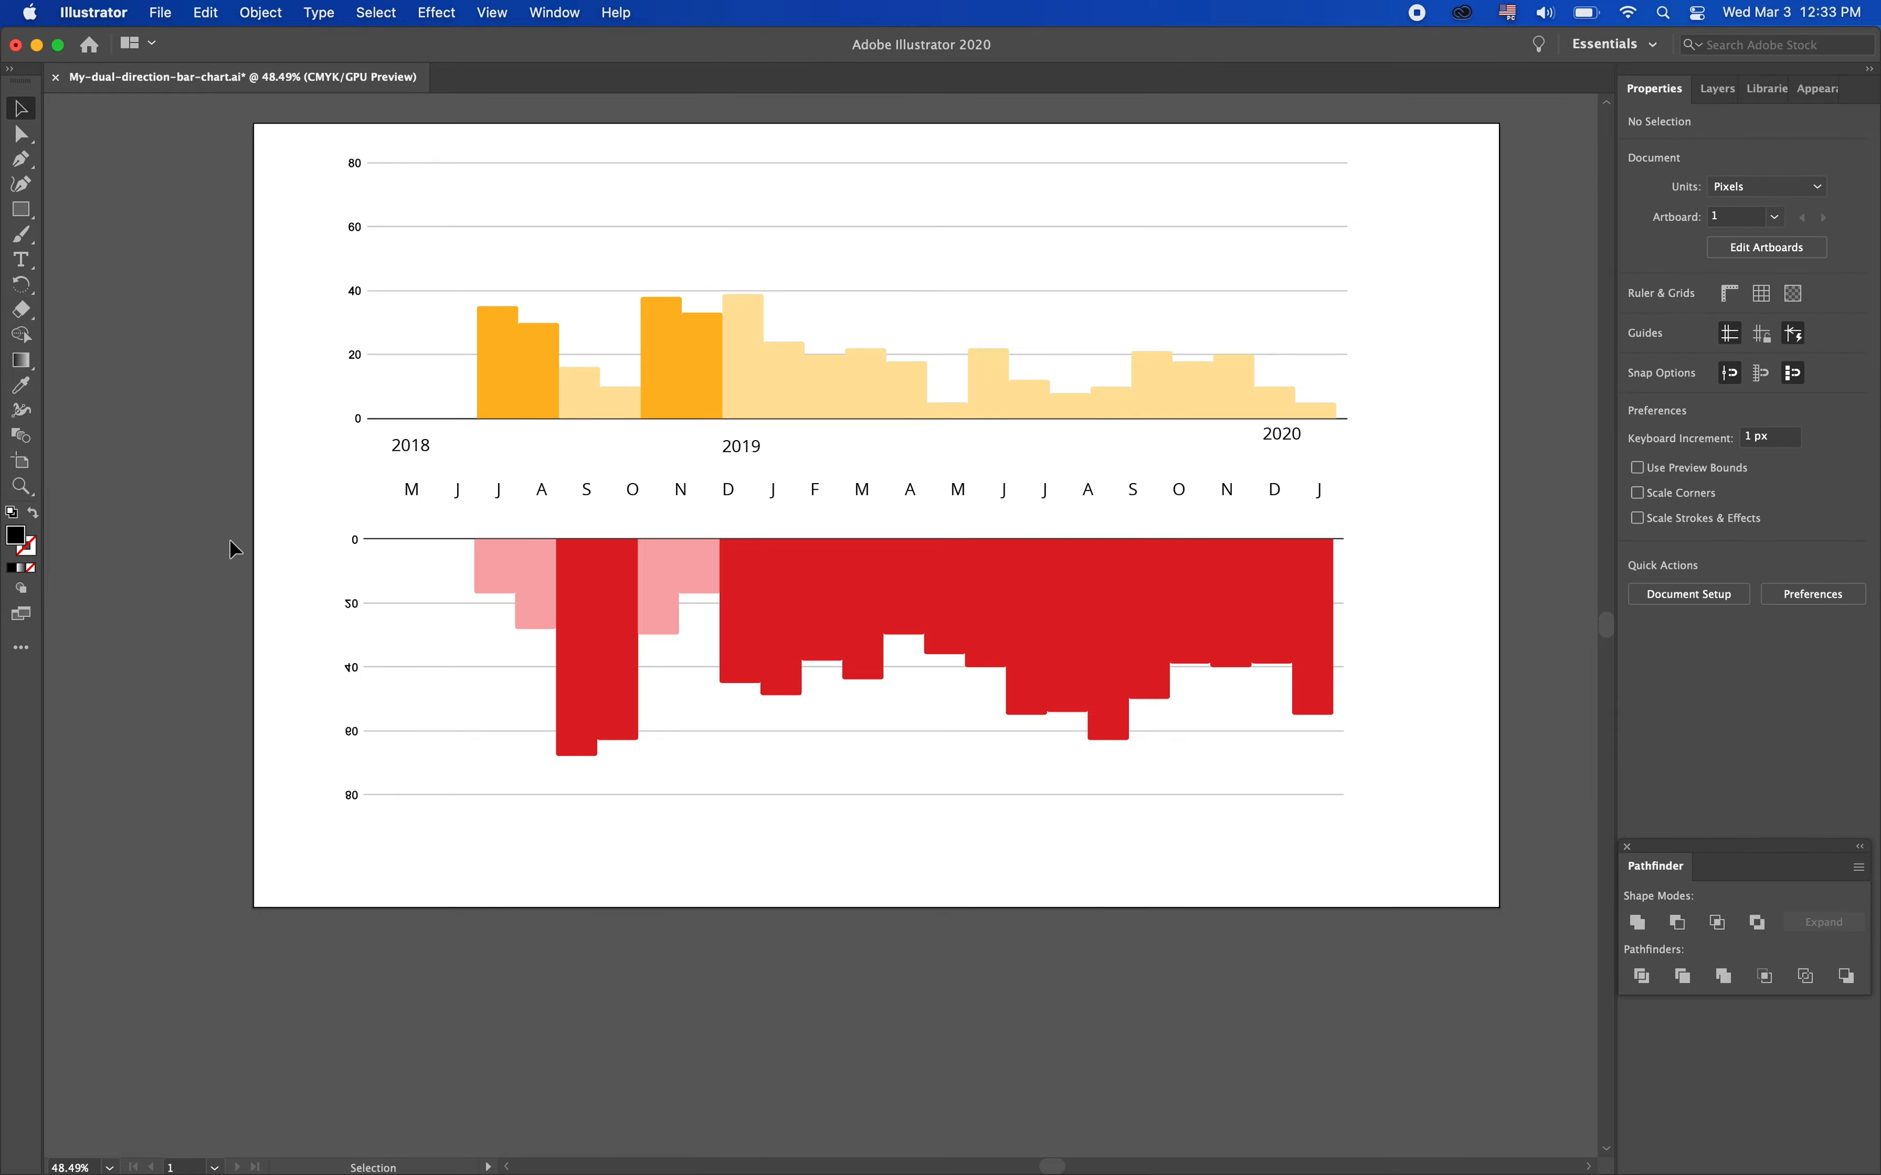
Read the caption wording between the two halves of the reference chart in Firefox, and return to Illustrator
key(ctrl+Right)
key(ctrl+Left)
click(418, 455)
click(626, 450)
key(ctrl+Right)
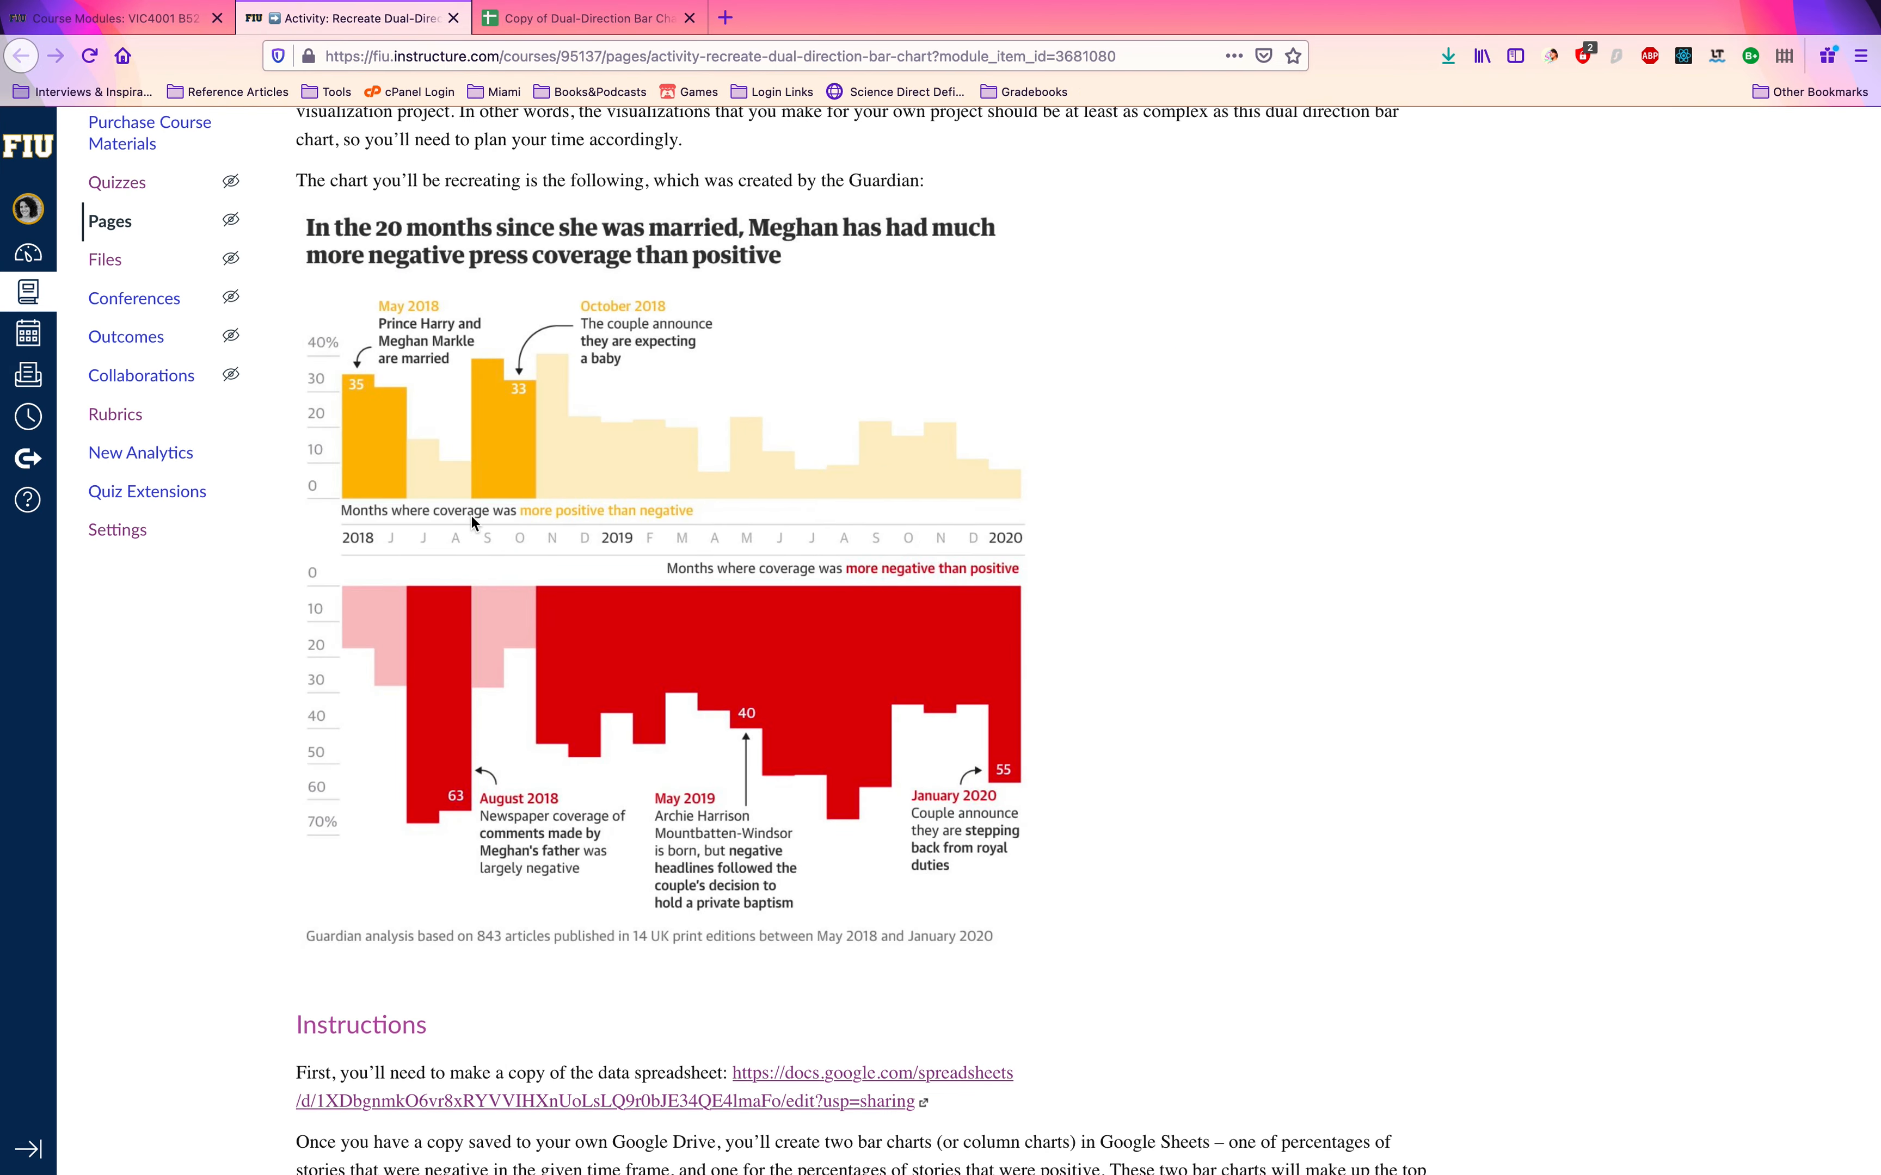
key(ctrl+Left)
Add a text label above the upper chart reading "Months where coverage was more positive than negative"
click(21, 265)
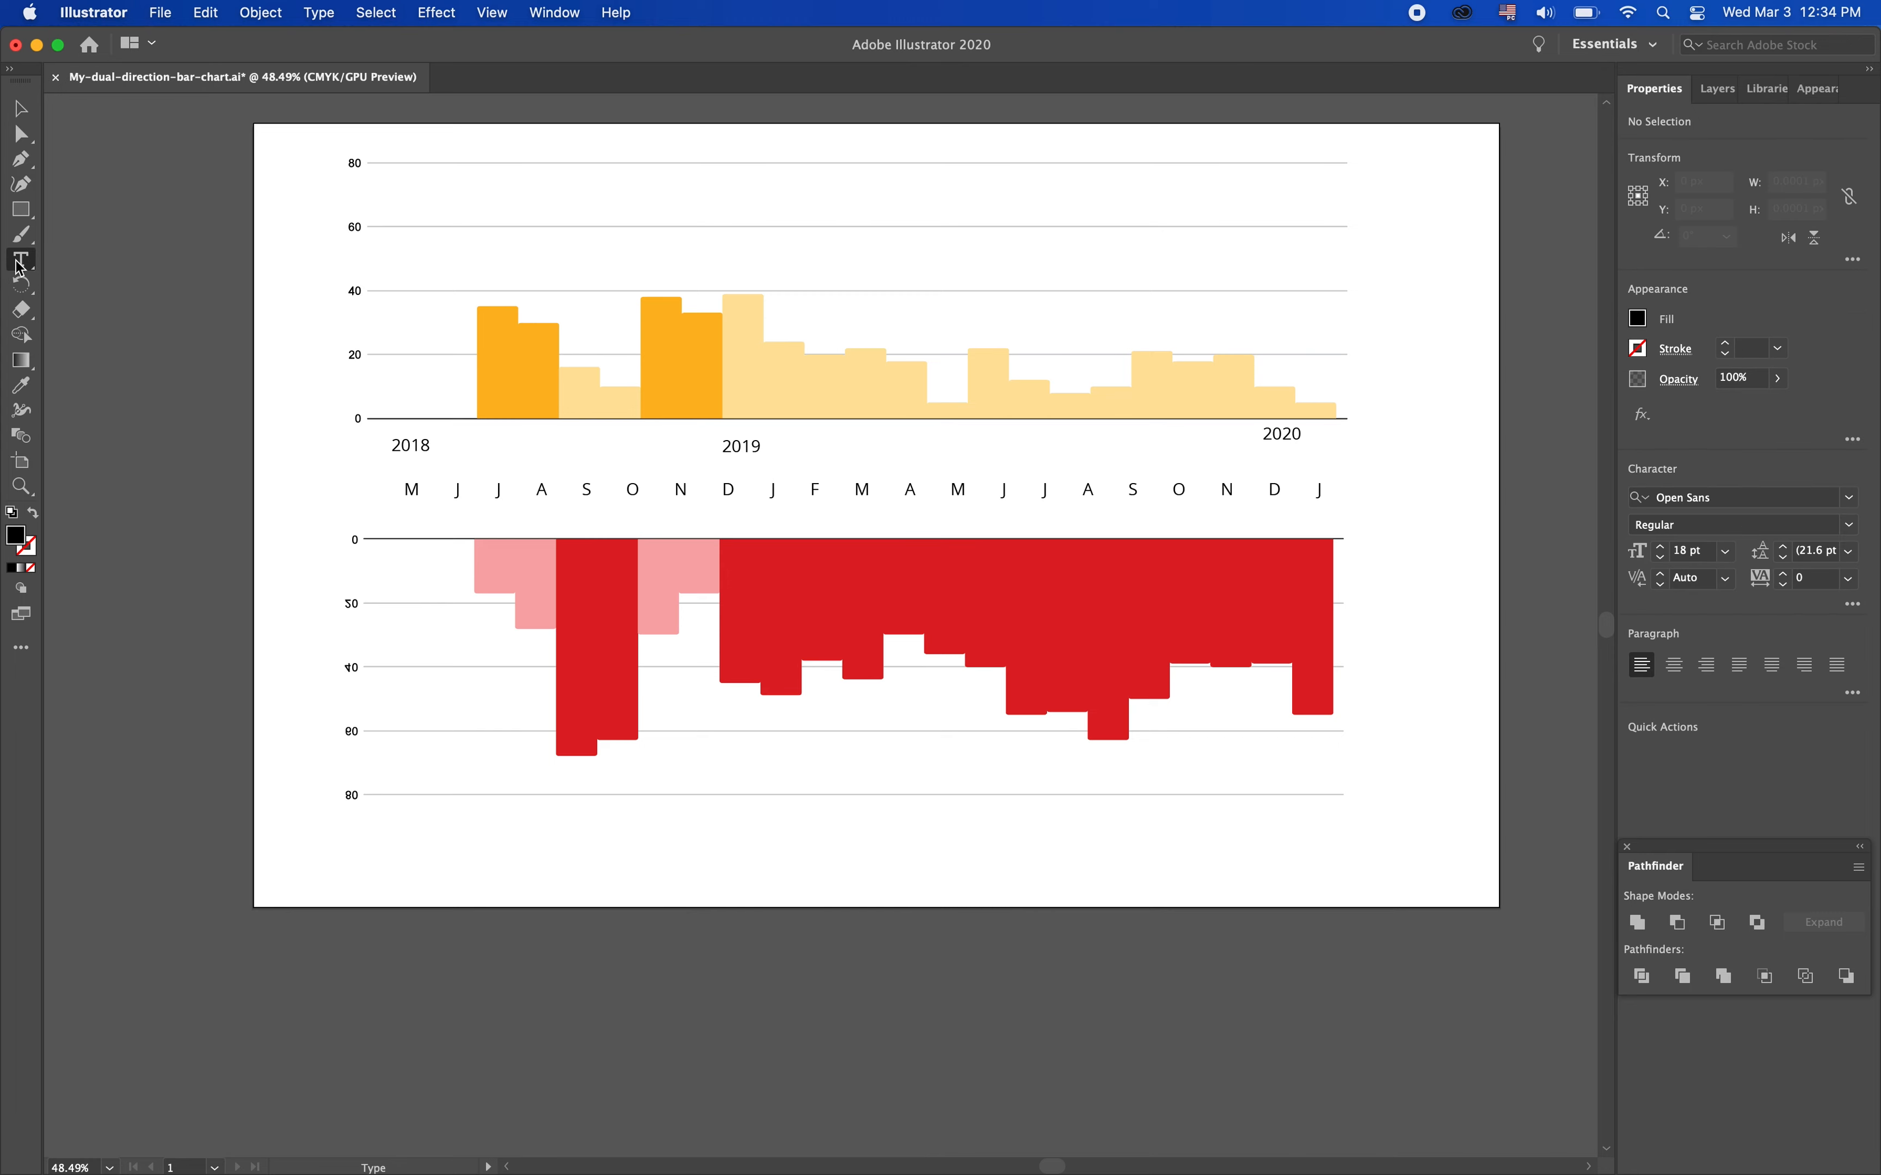
click(357, 142)
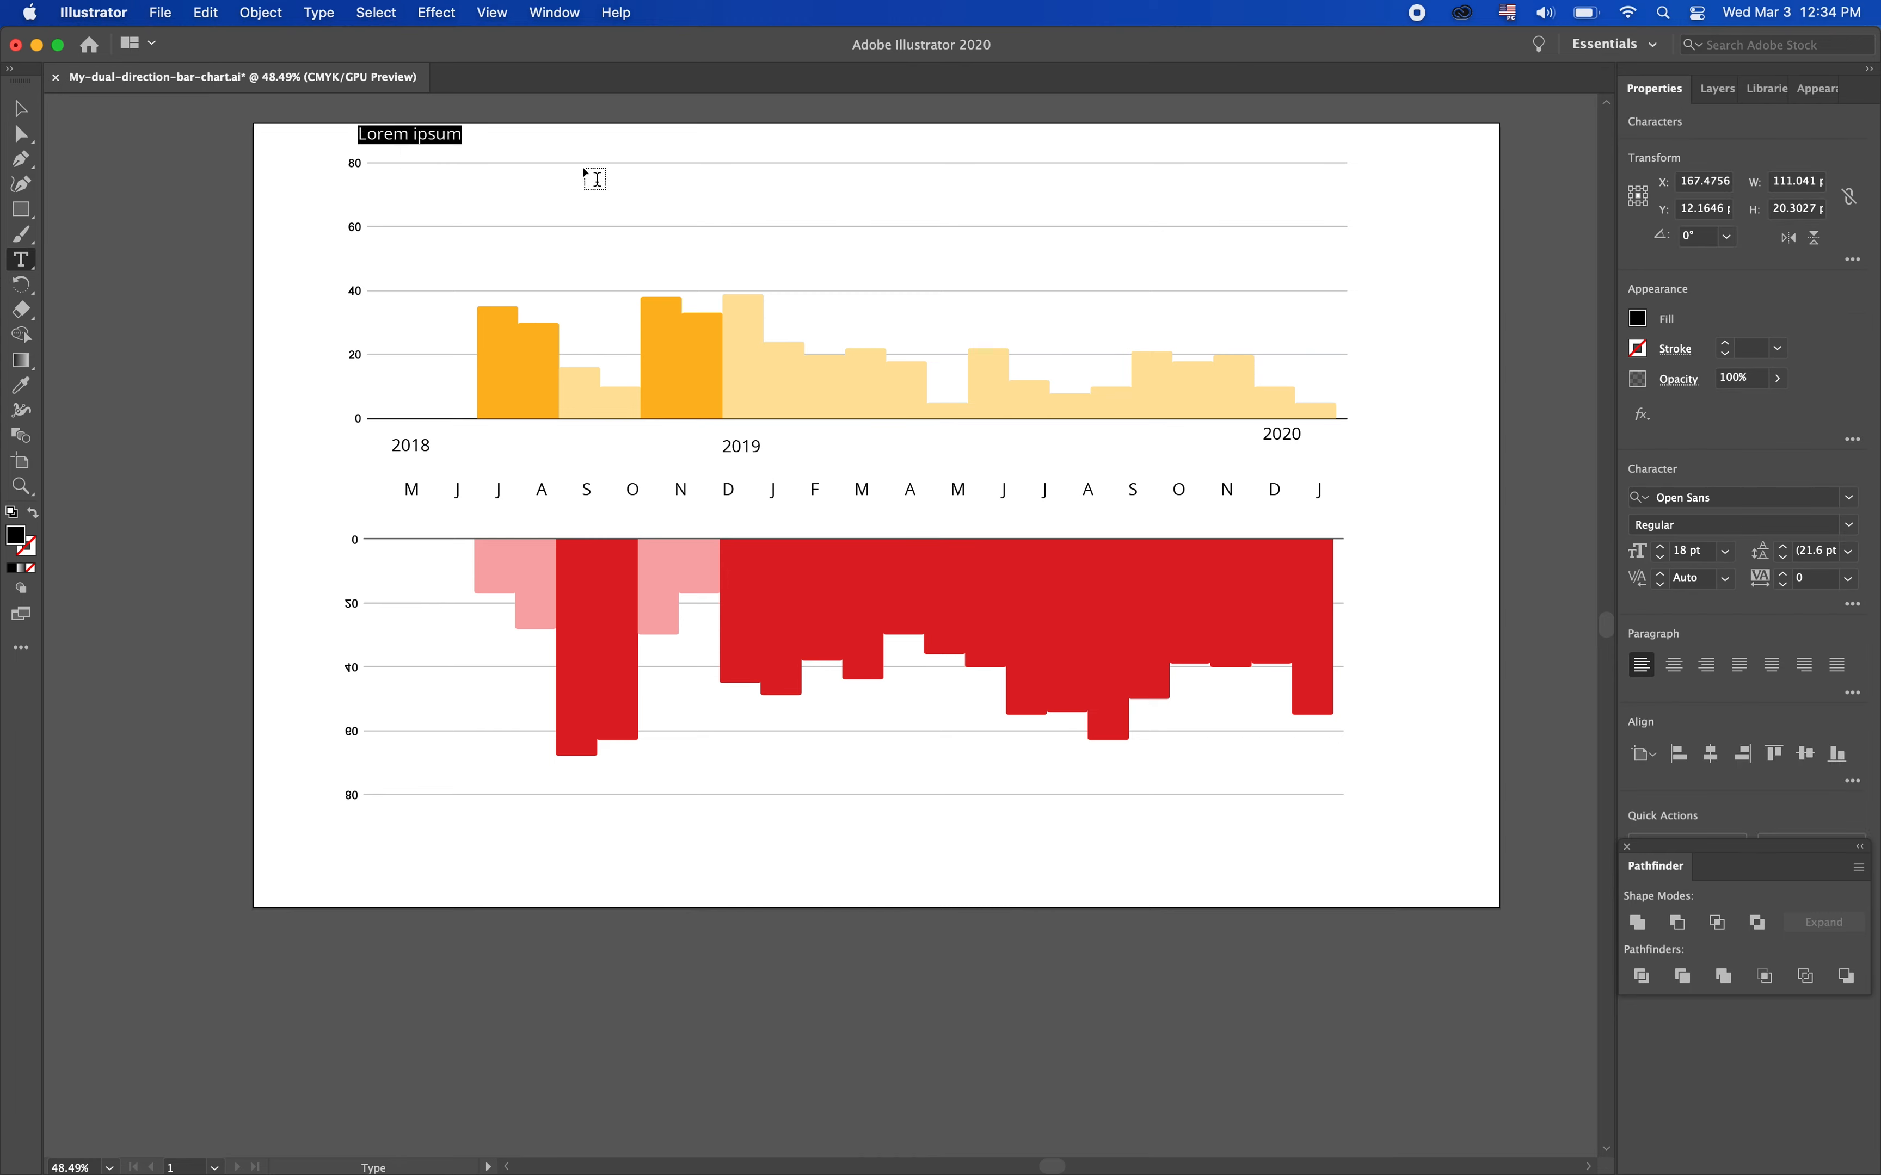
text(Months where cov)
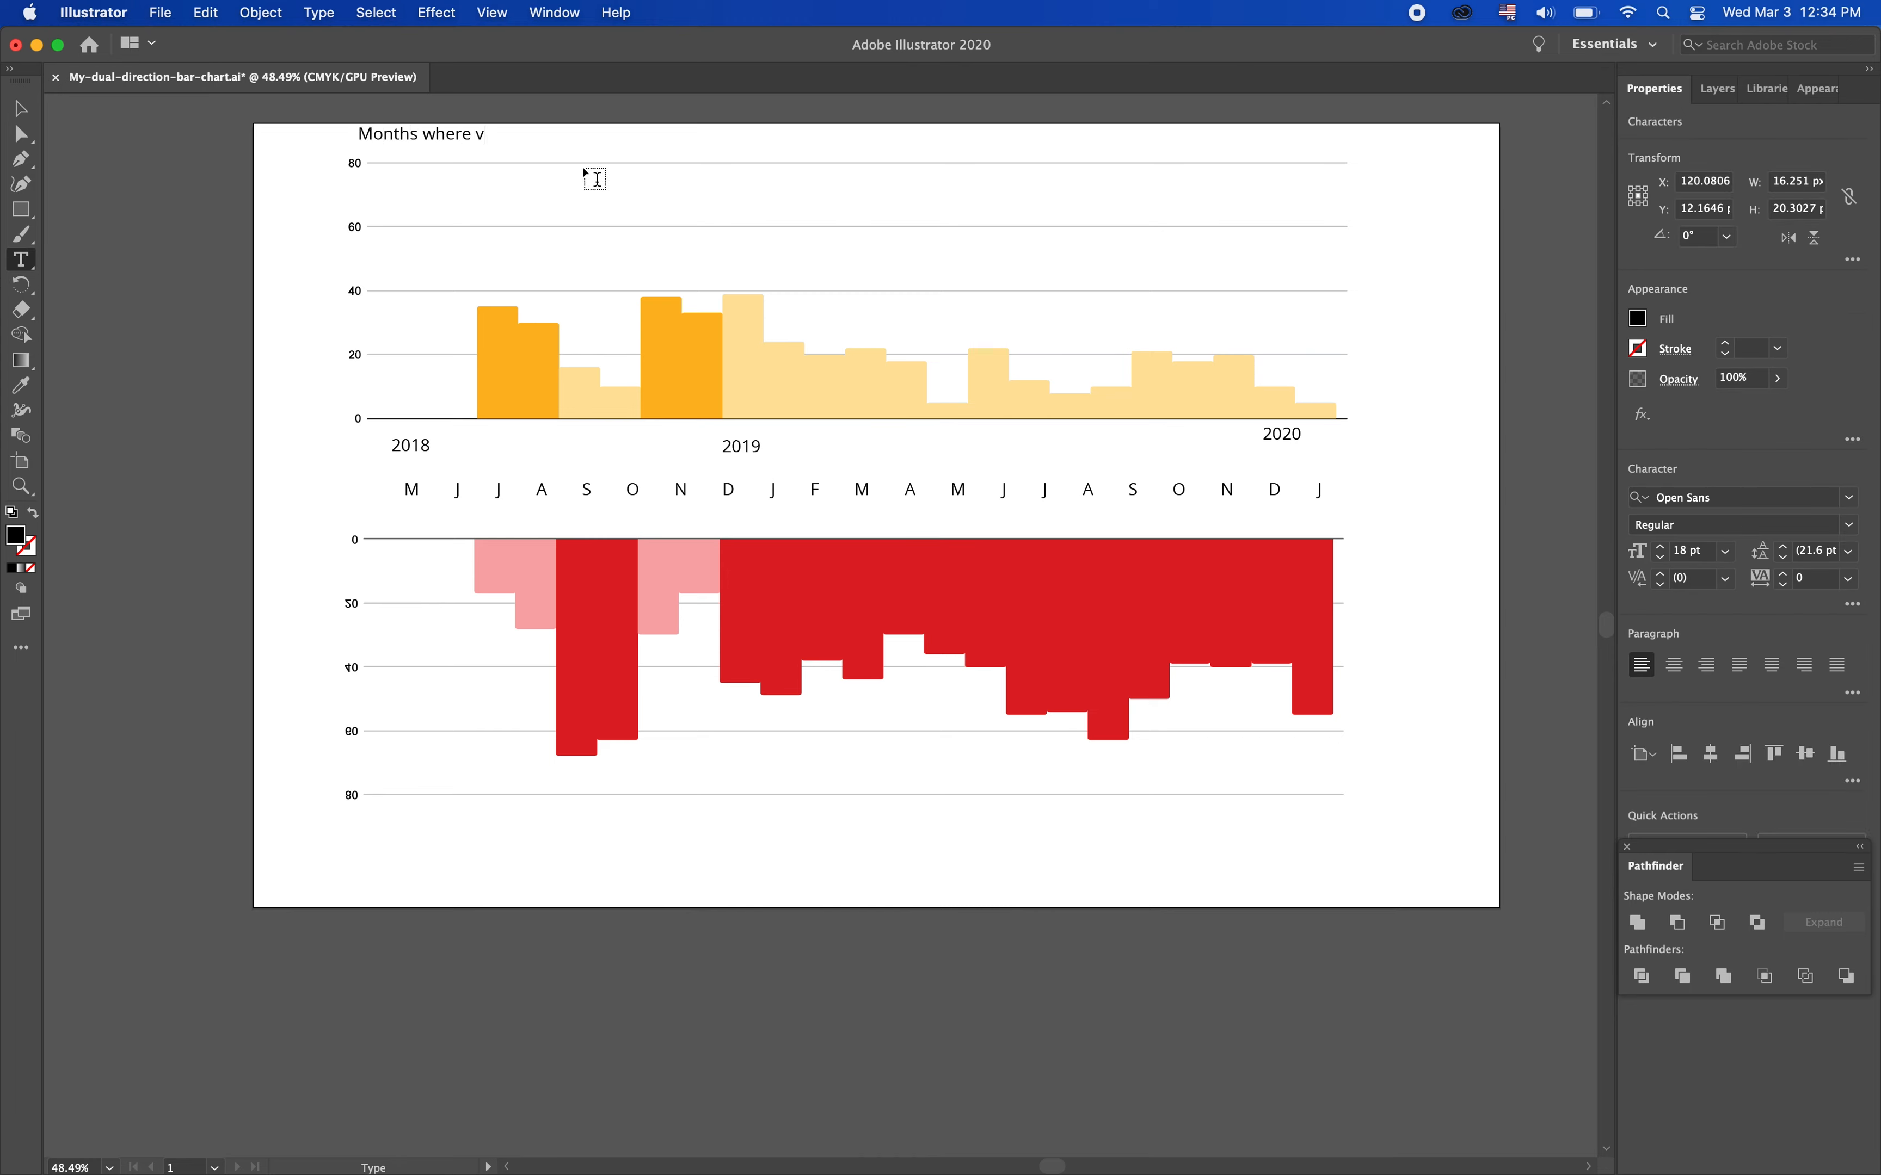
key(BackSpace)
text(coverage was more posi)
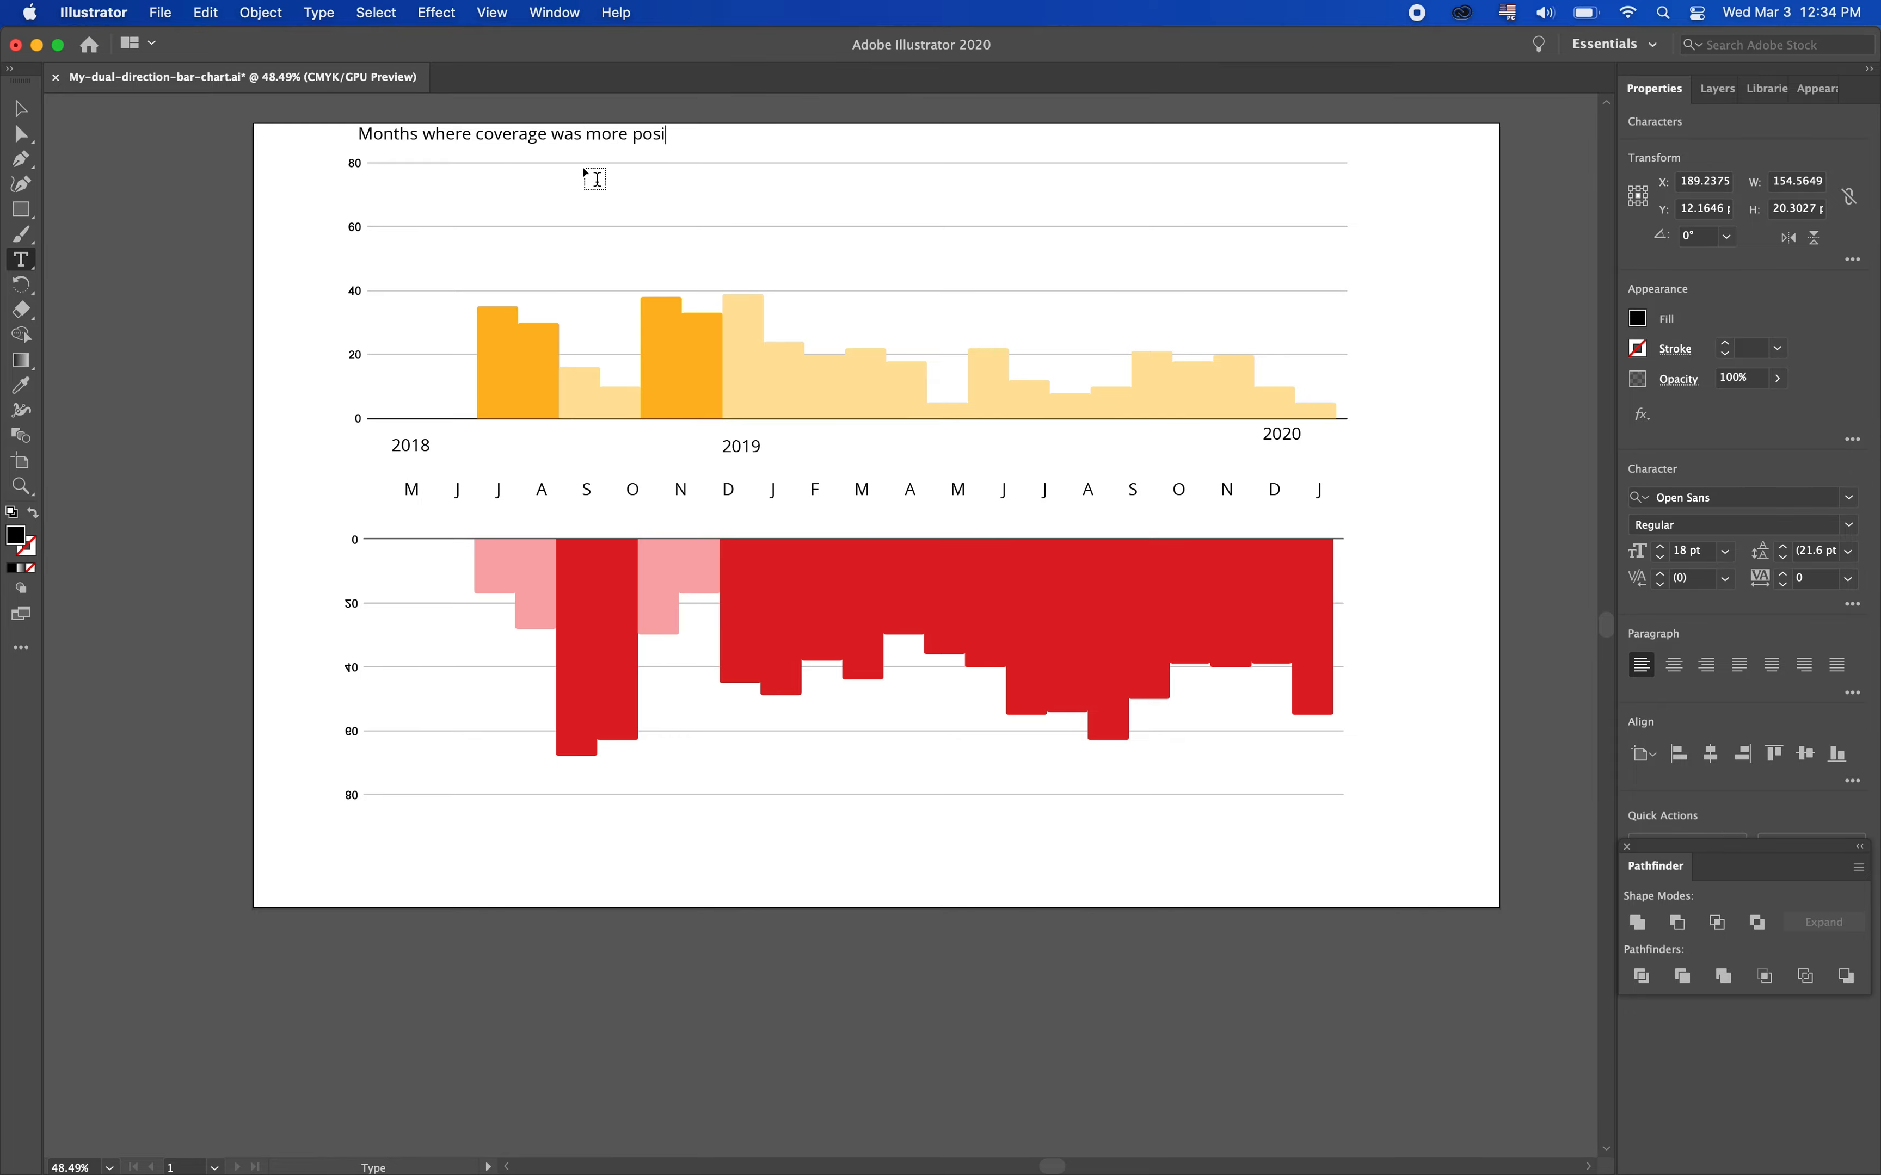
text(tive than negative)
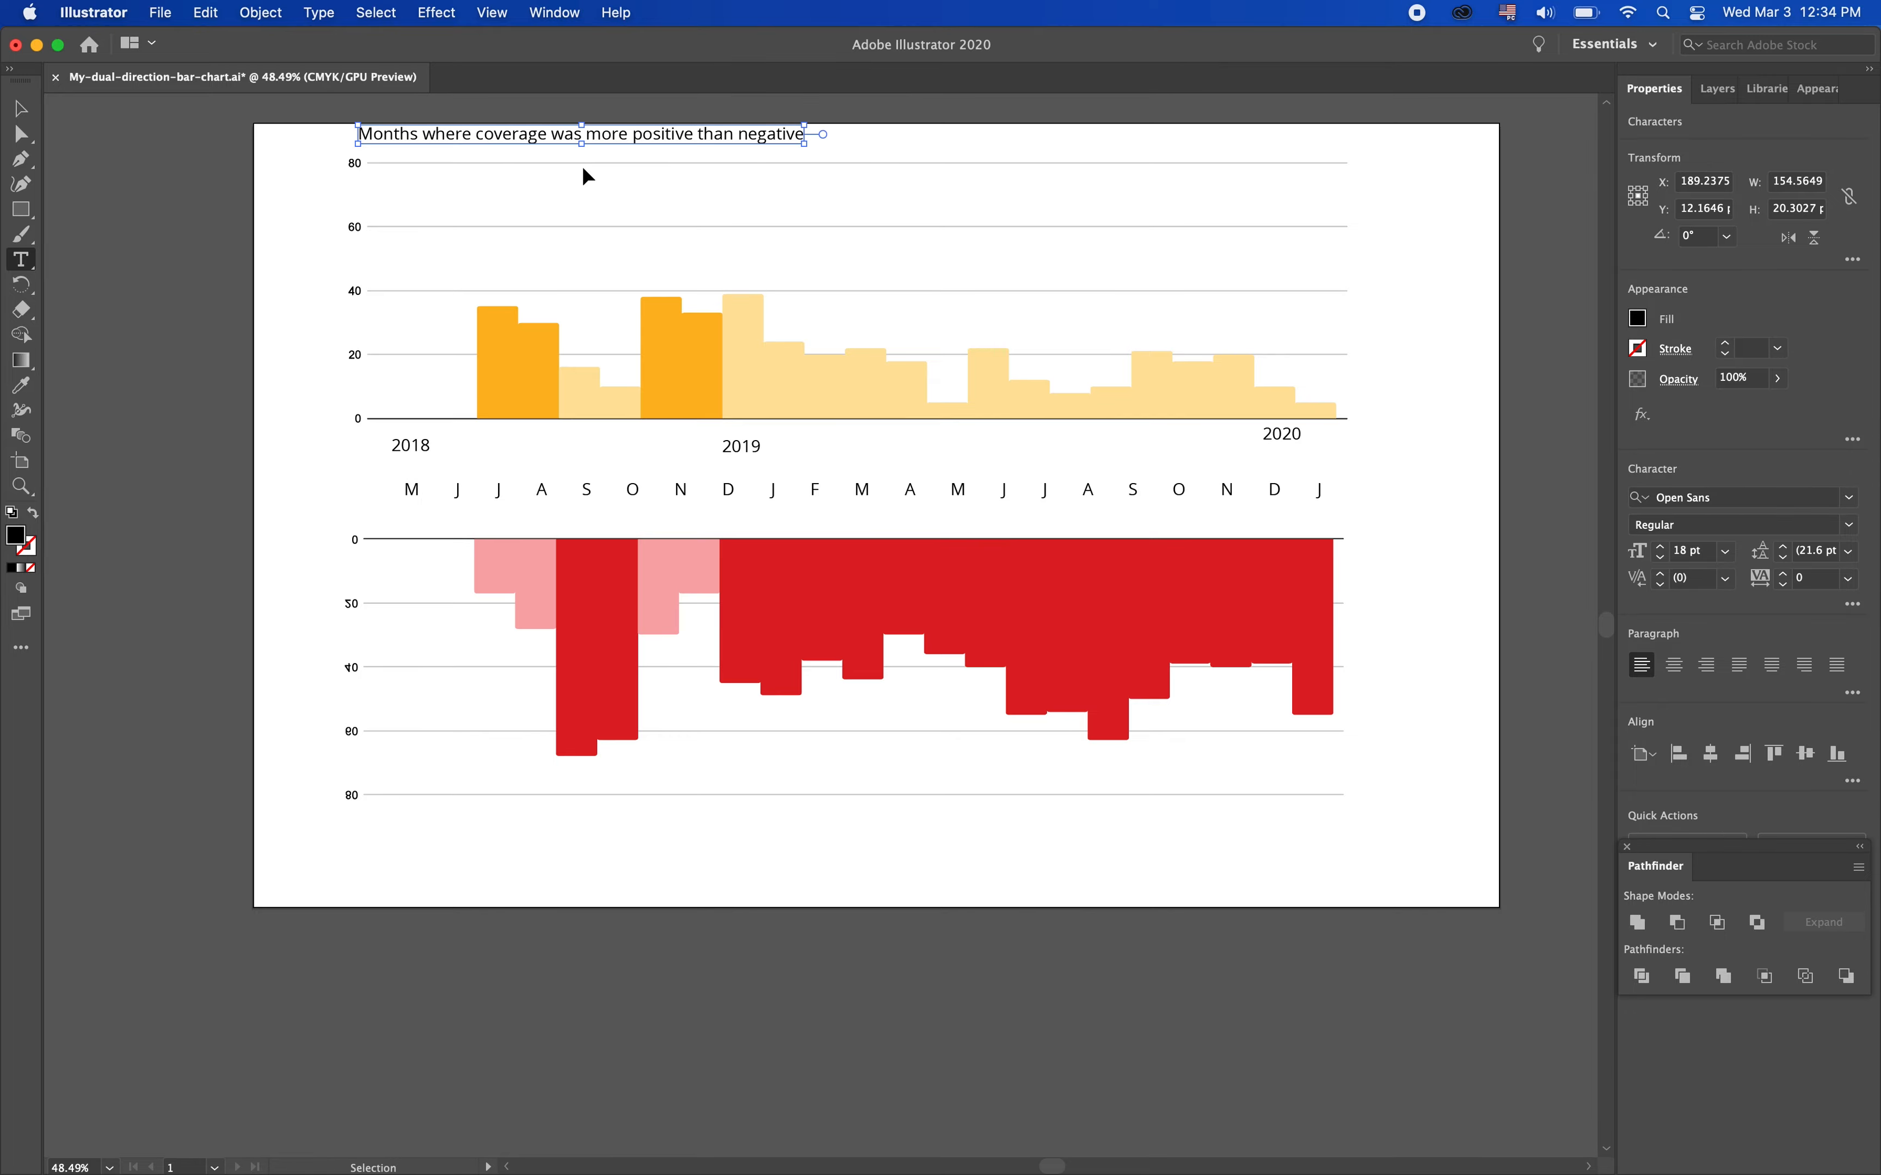
key(super+Tab)
key(super+Tab)
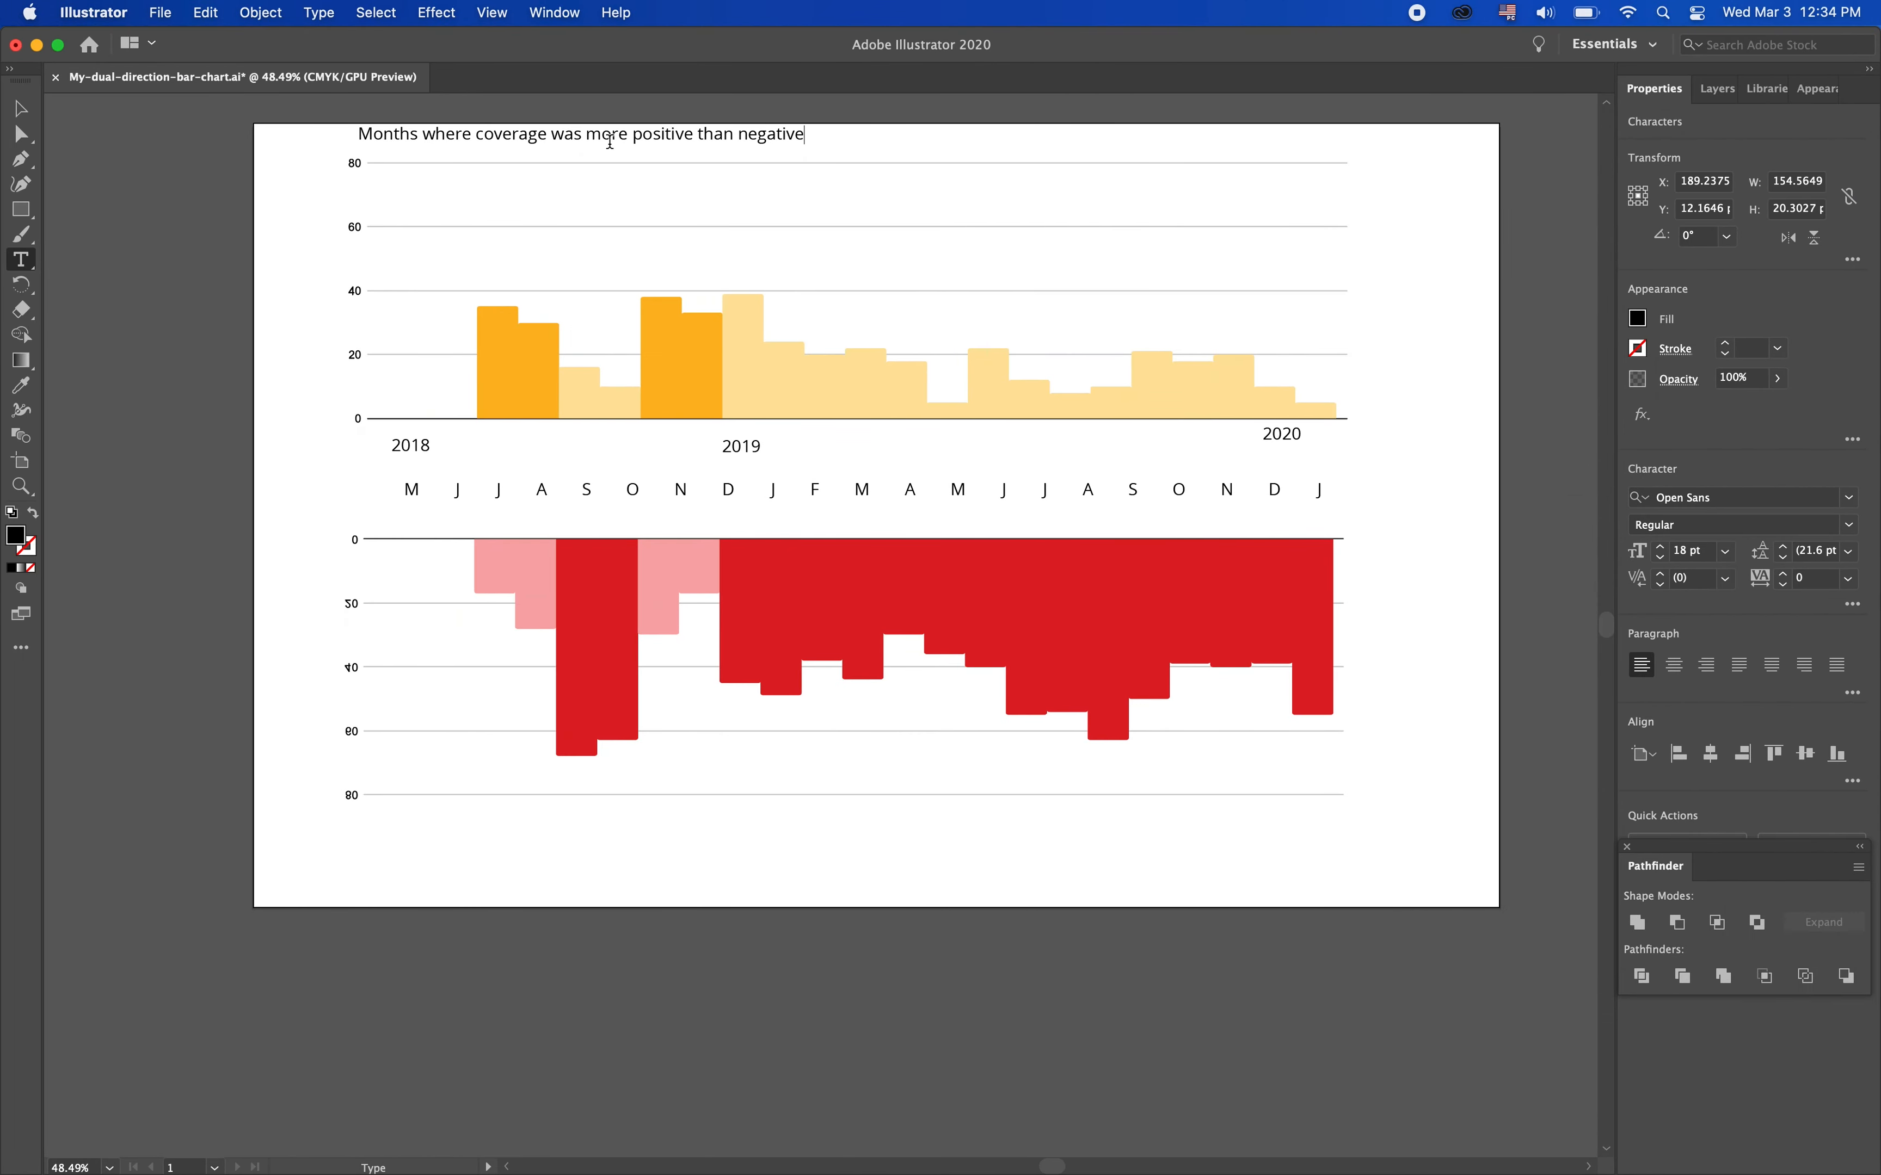
Format the words "more positive than negative" in the caption as bold with a golden-yellow fill, and deselect the text
drag(593, 135, 812, 136)
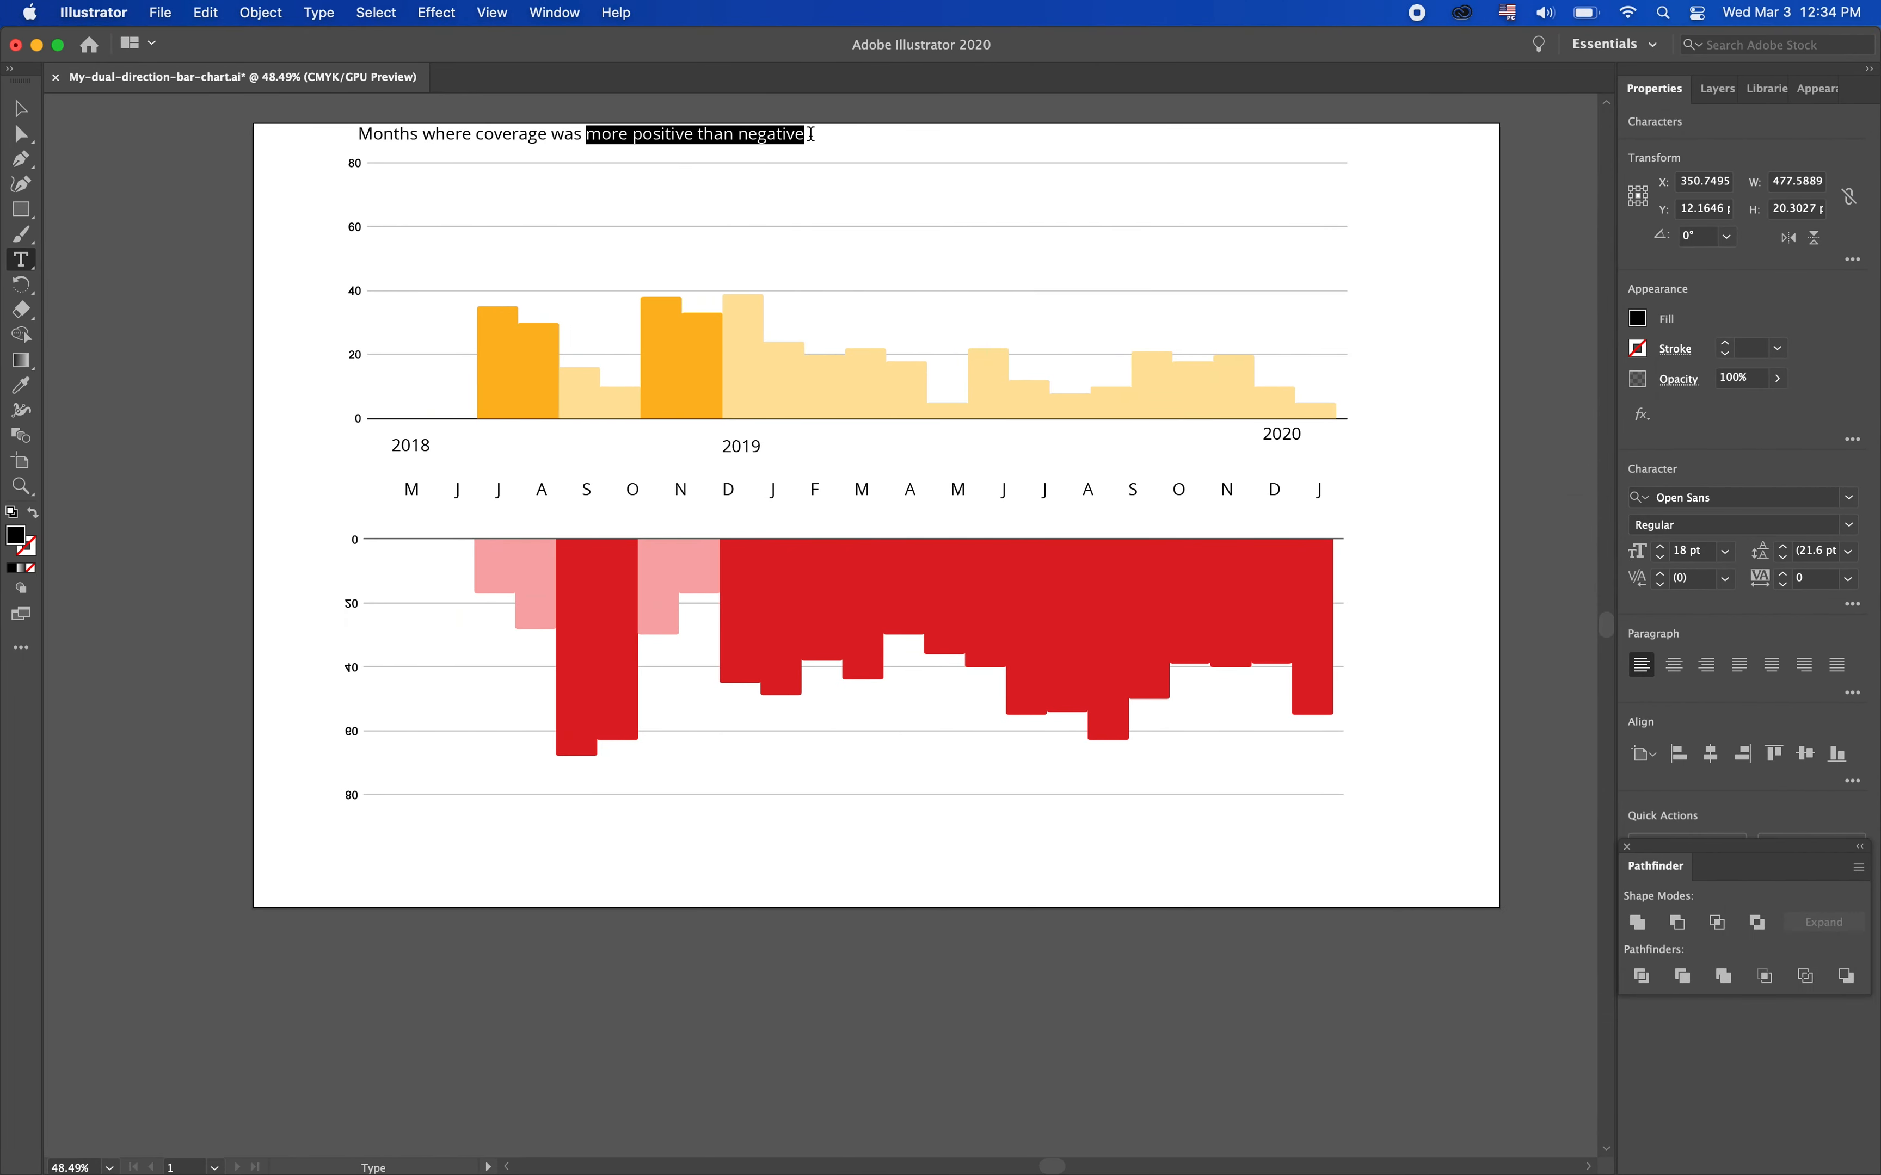
click(1851, 526)
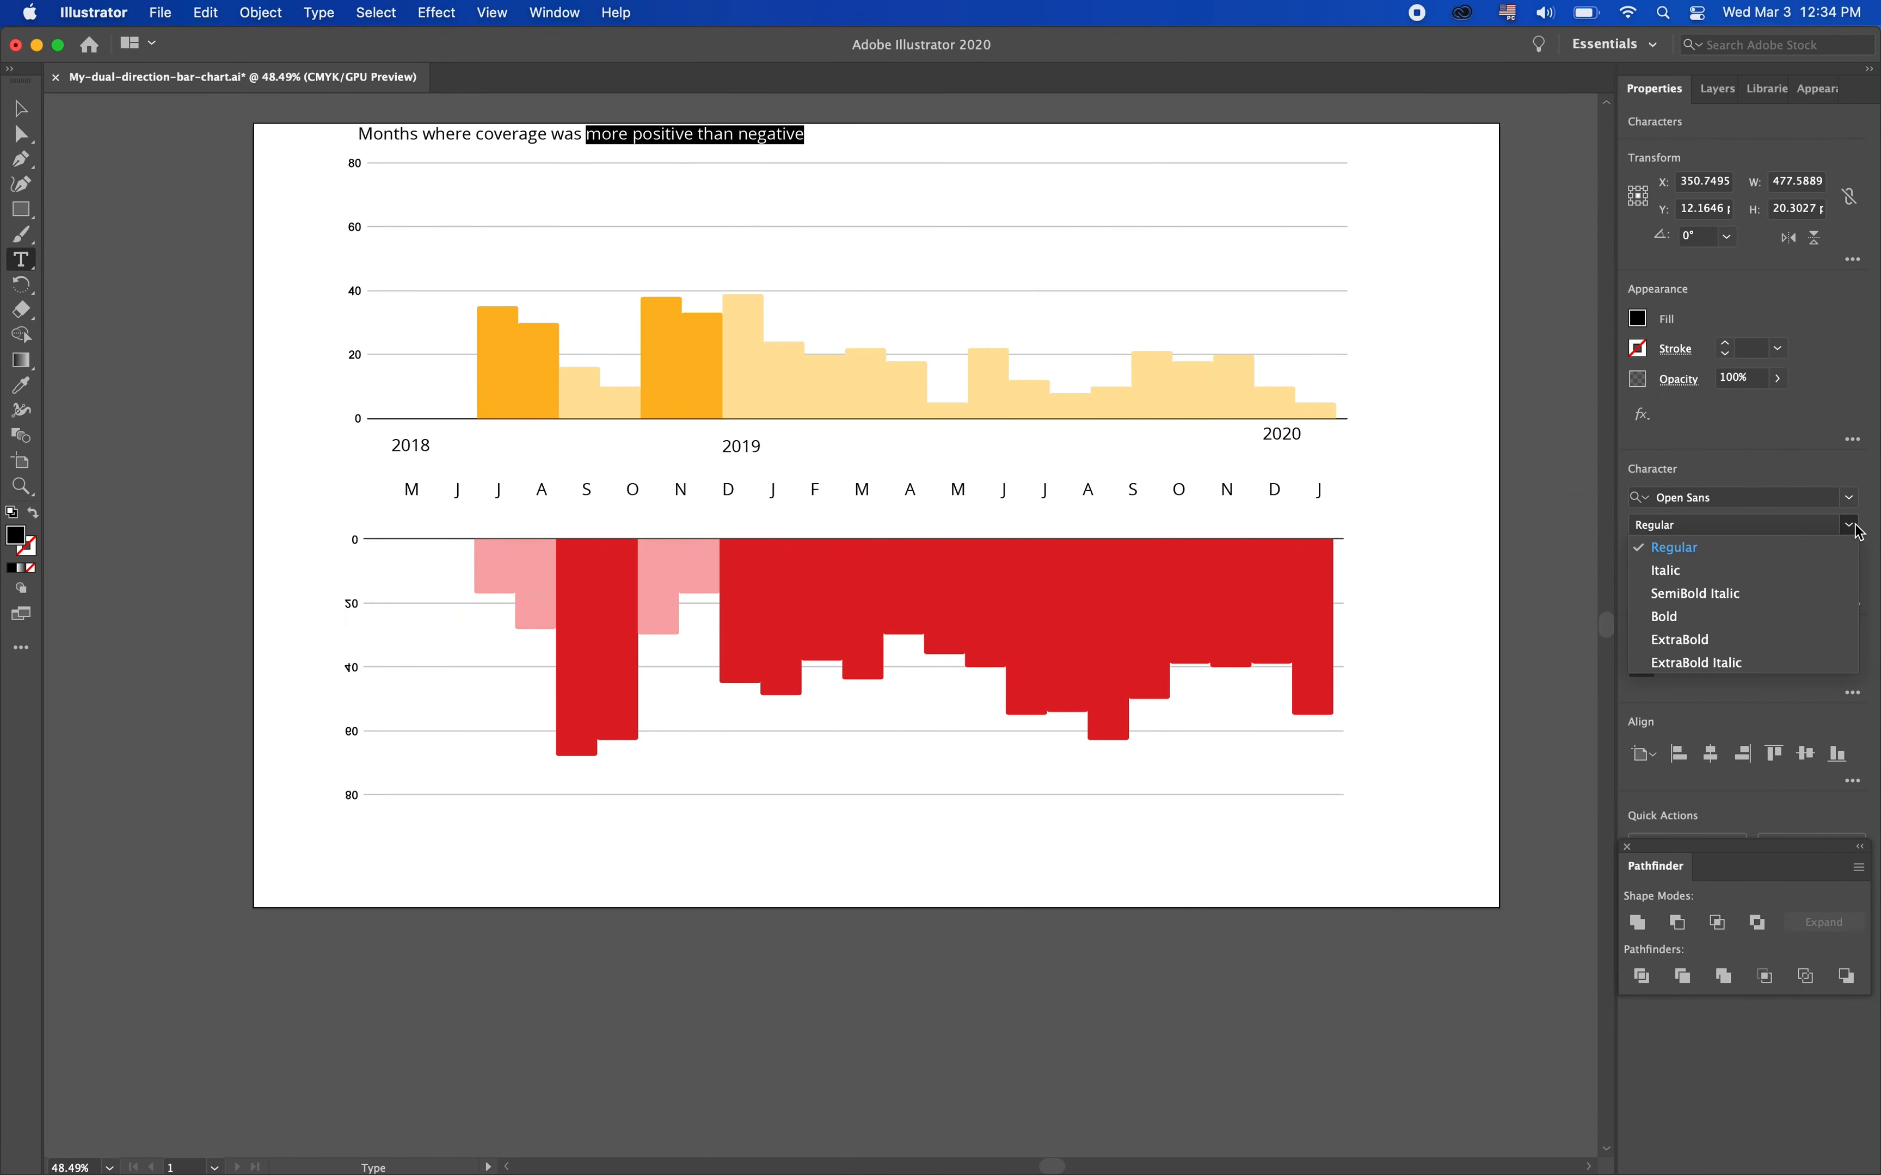
click(1712, 616)
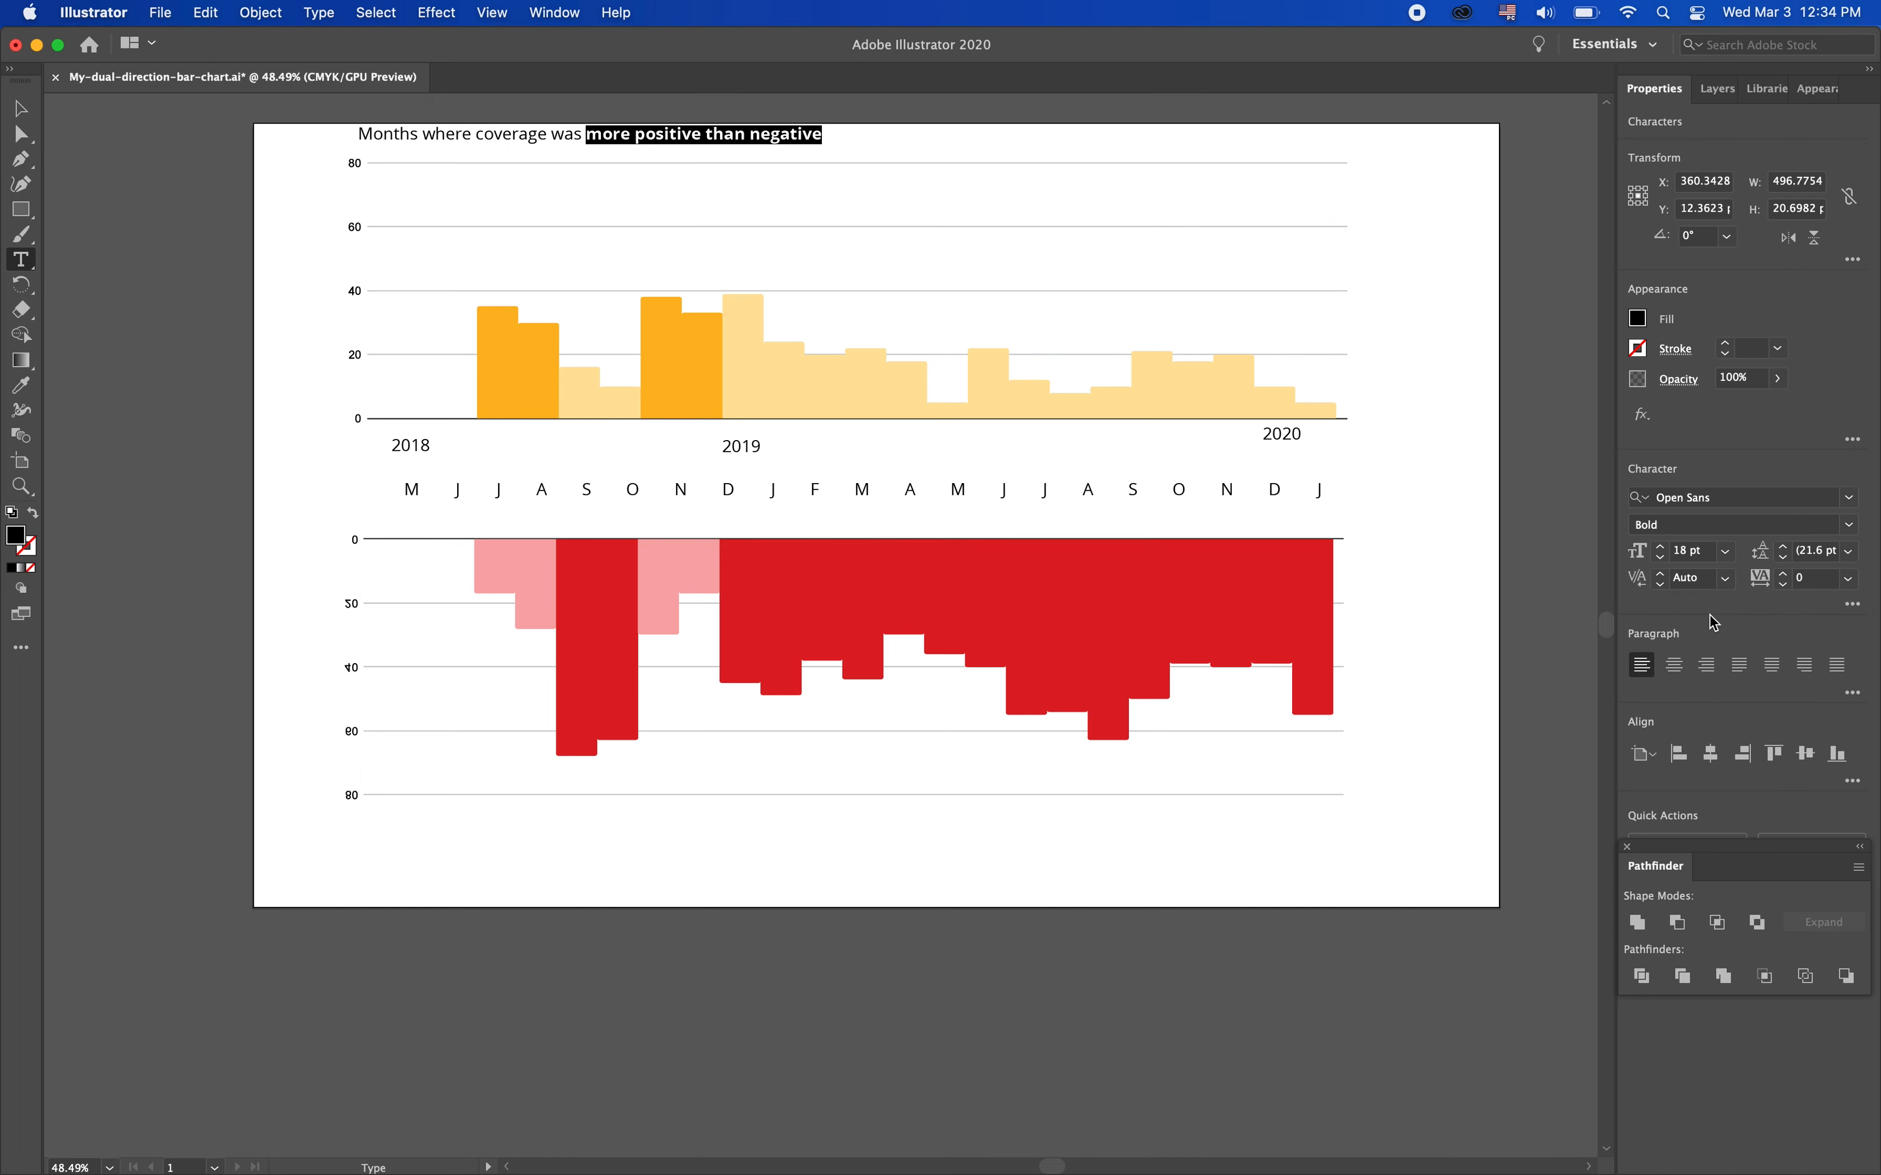
click(1638, 319)
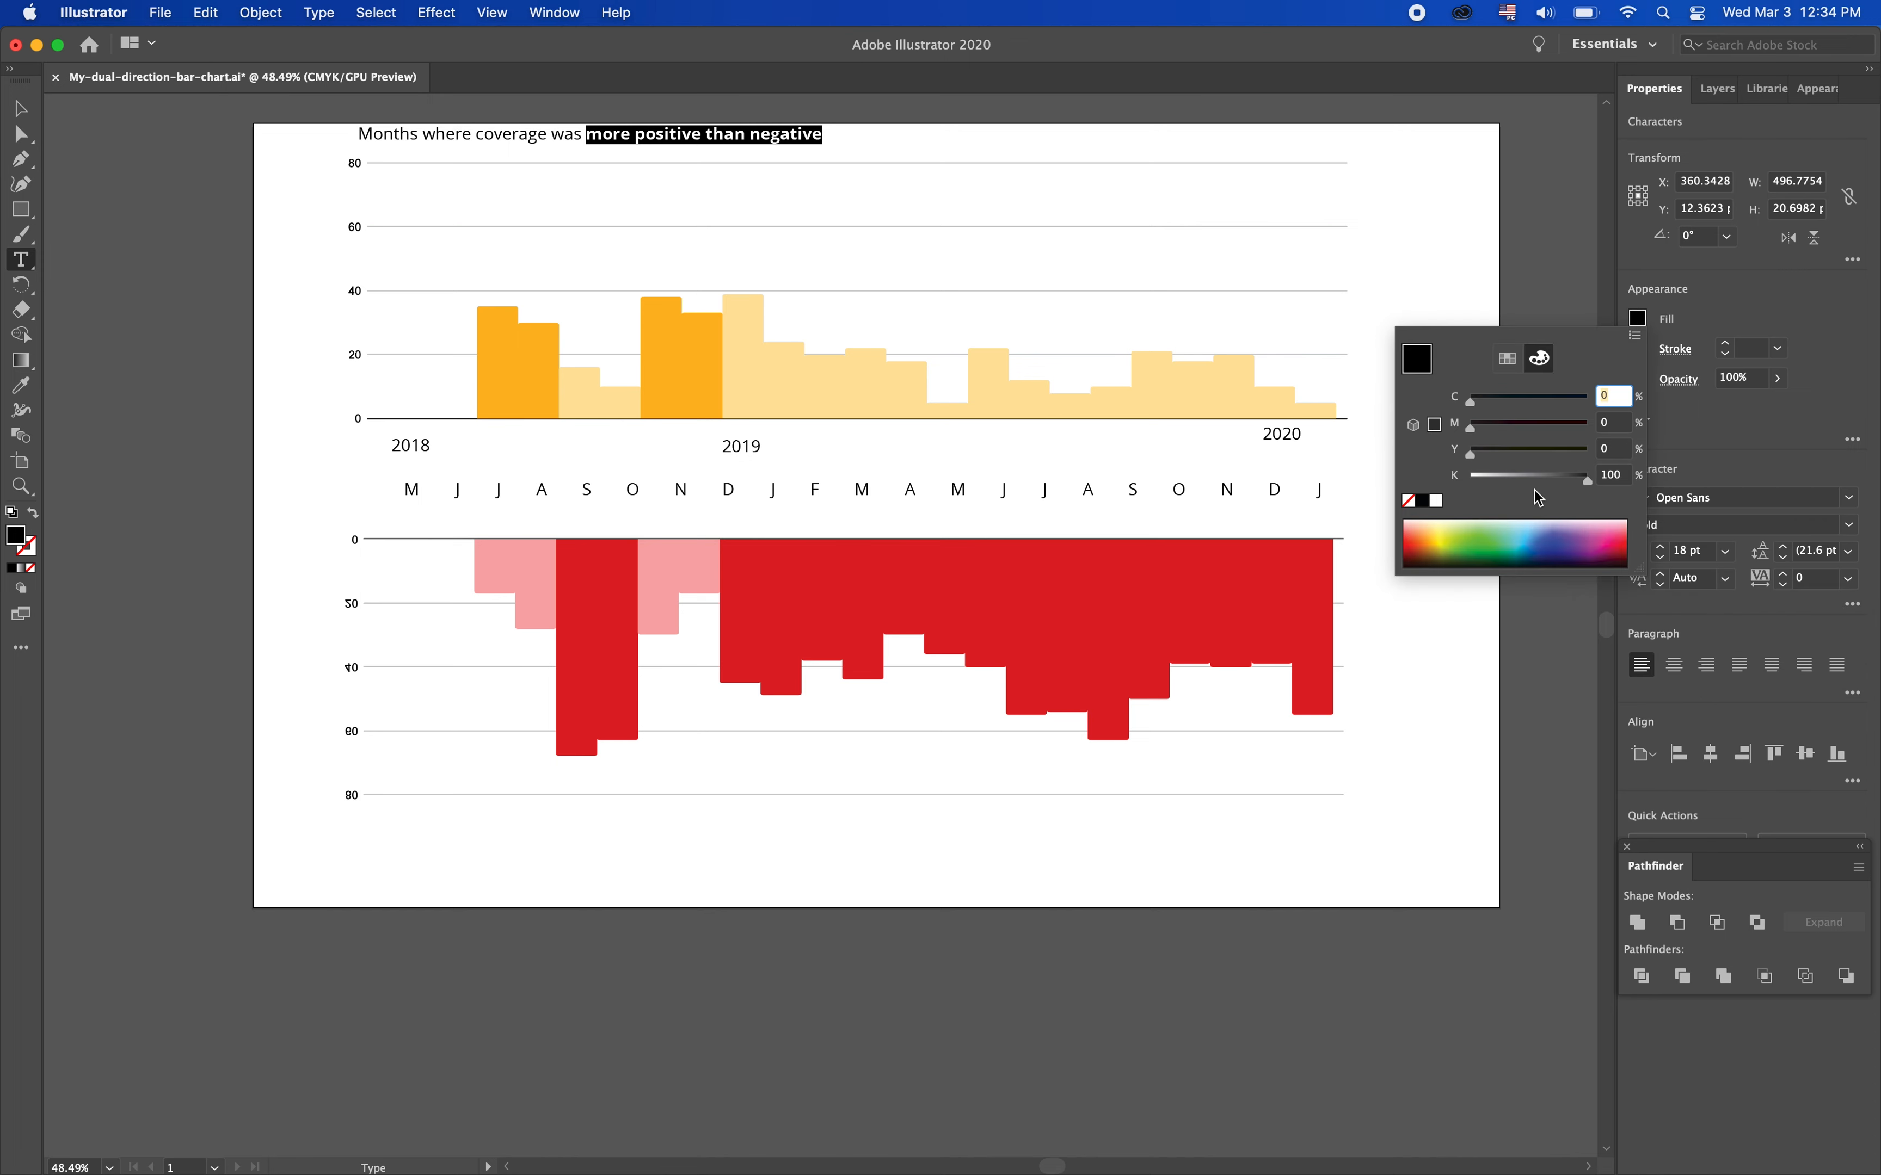
click(1438, 549)
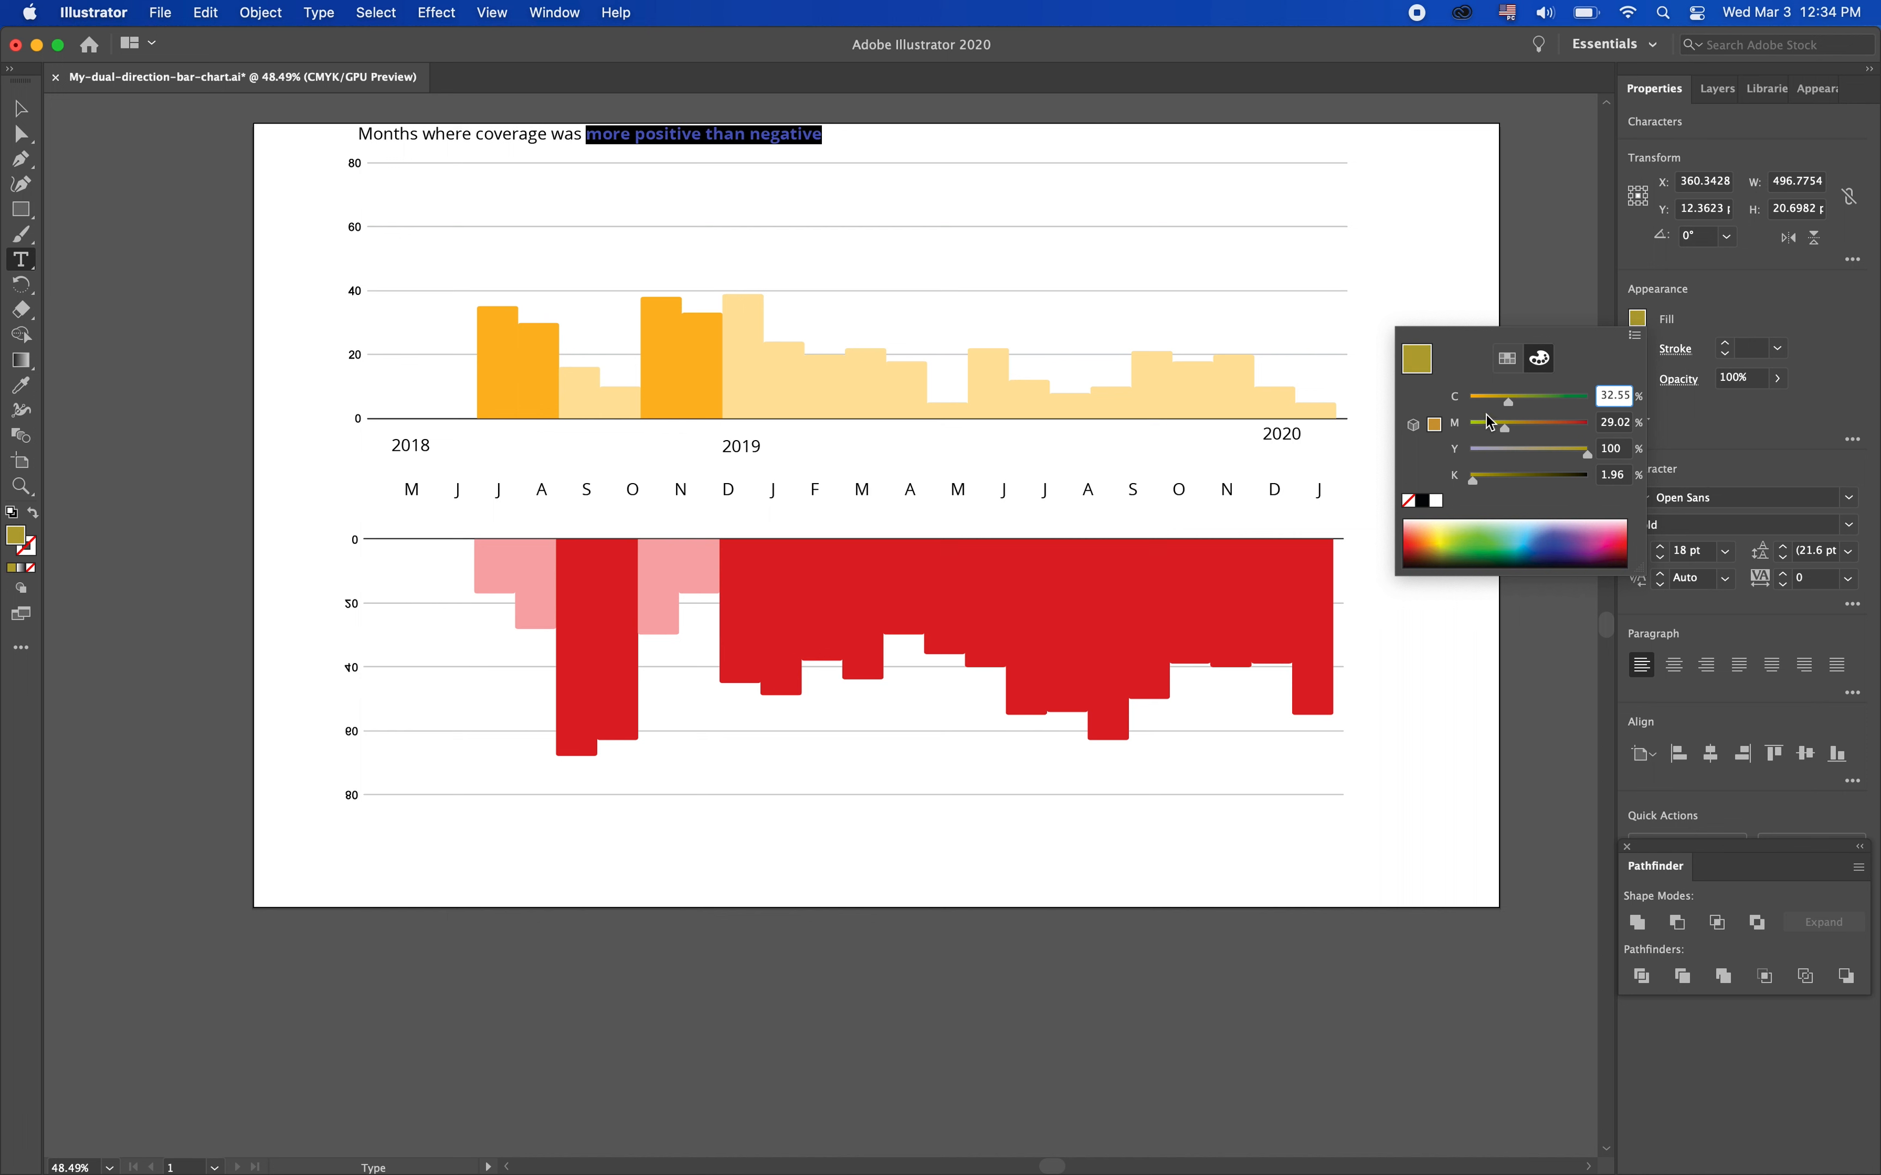
click(1479, 398)
click(1379, 180)
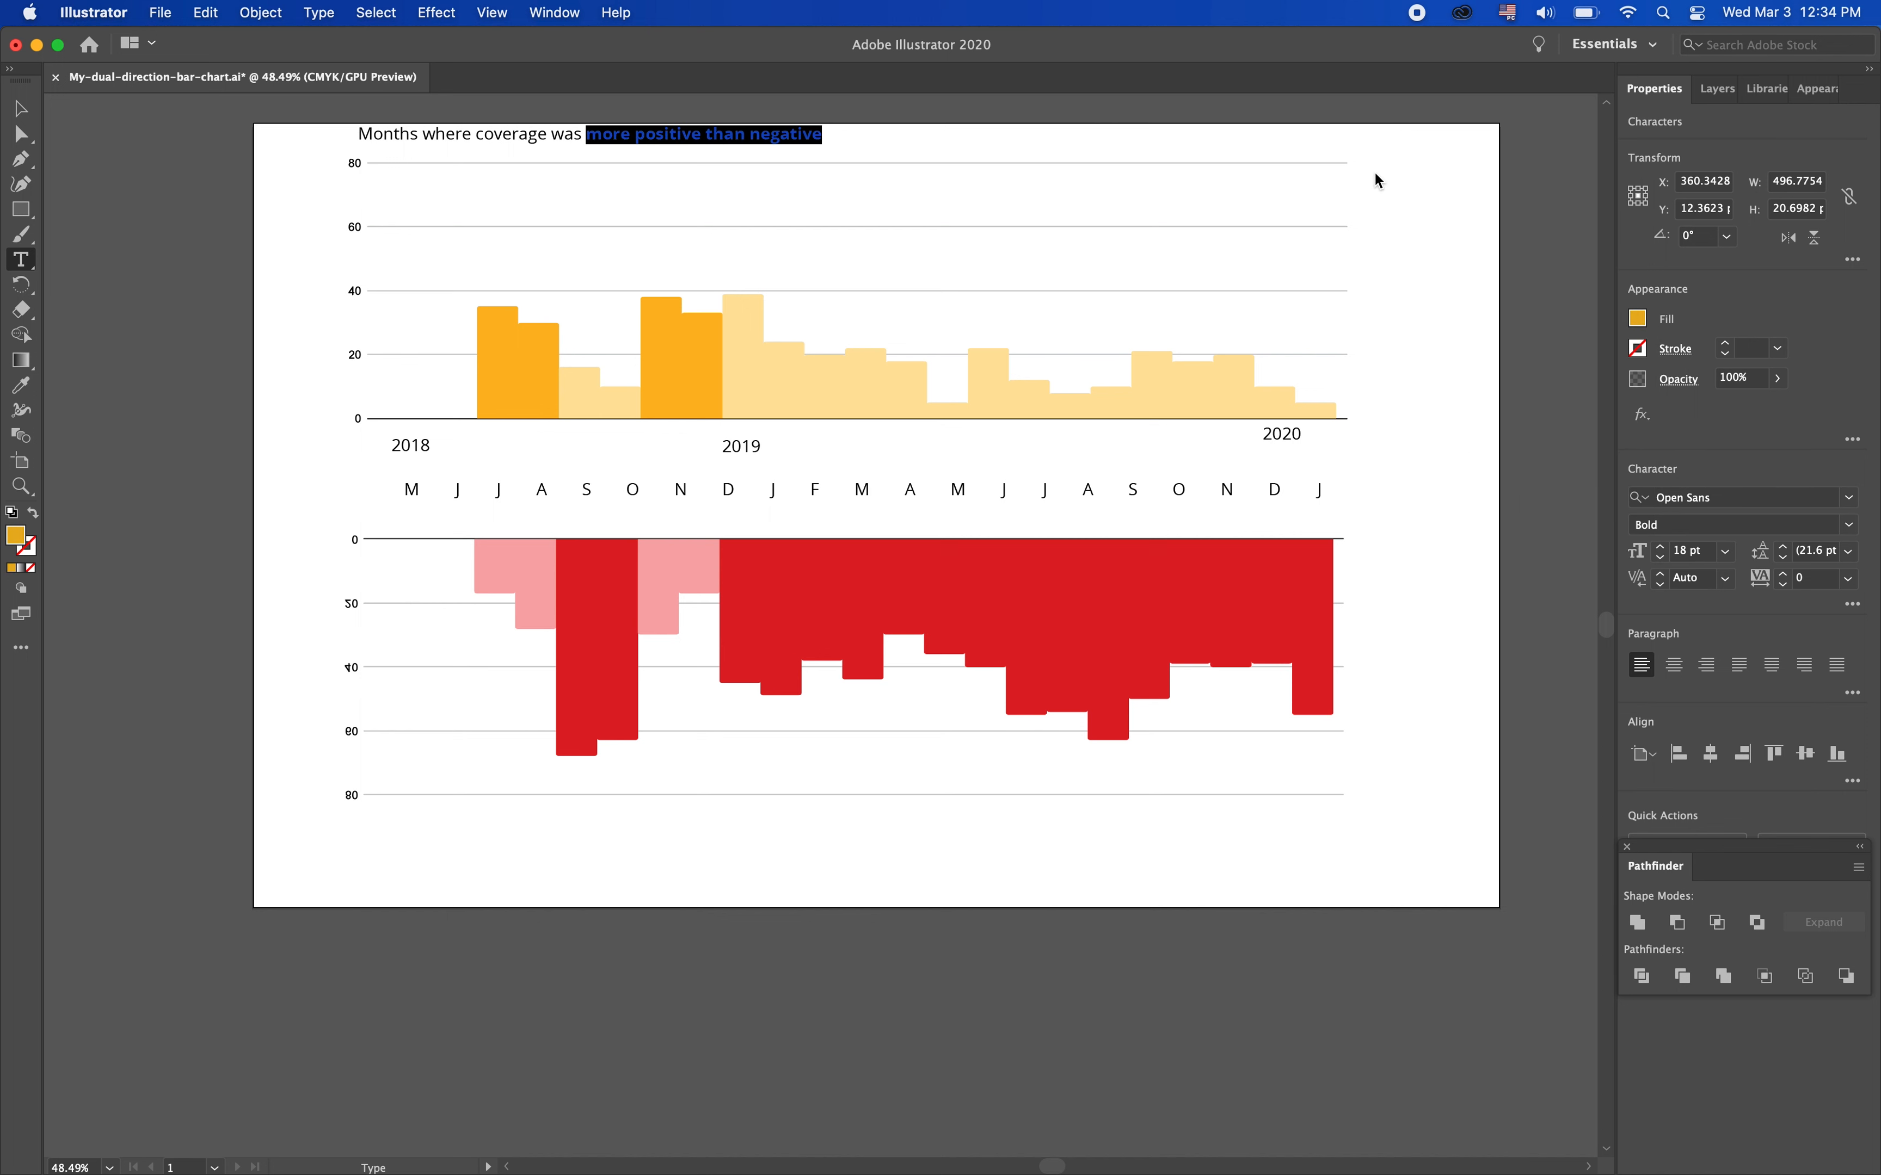
click(1400, 166)
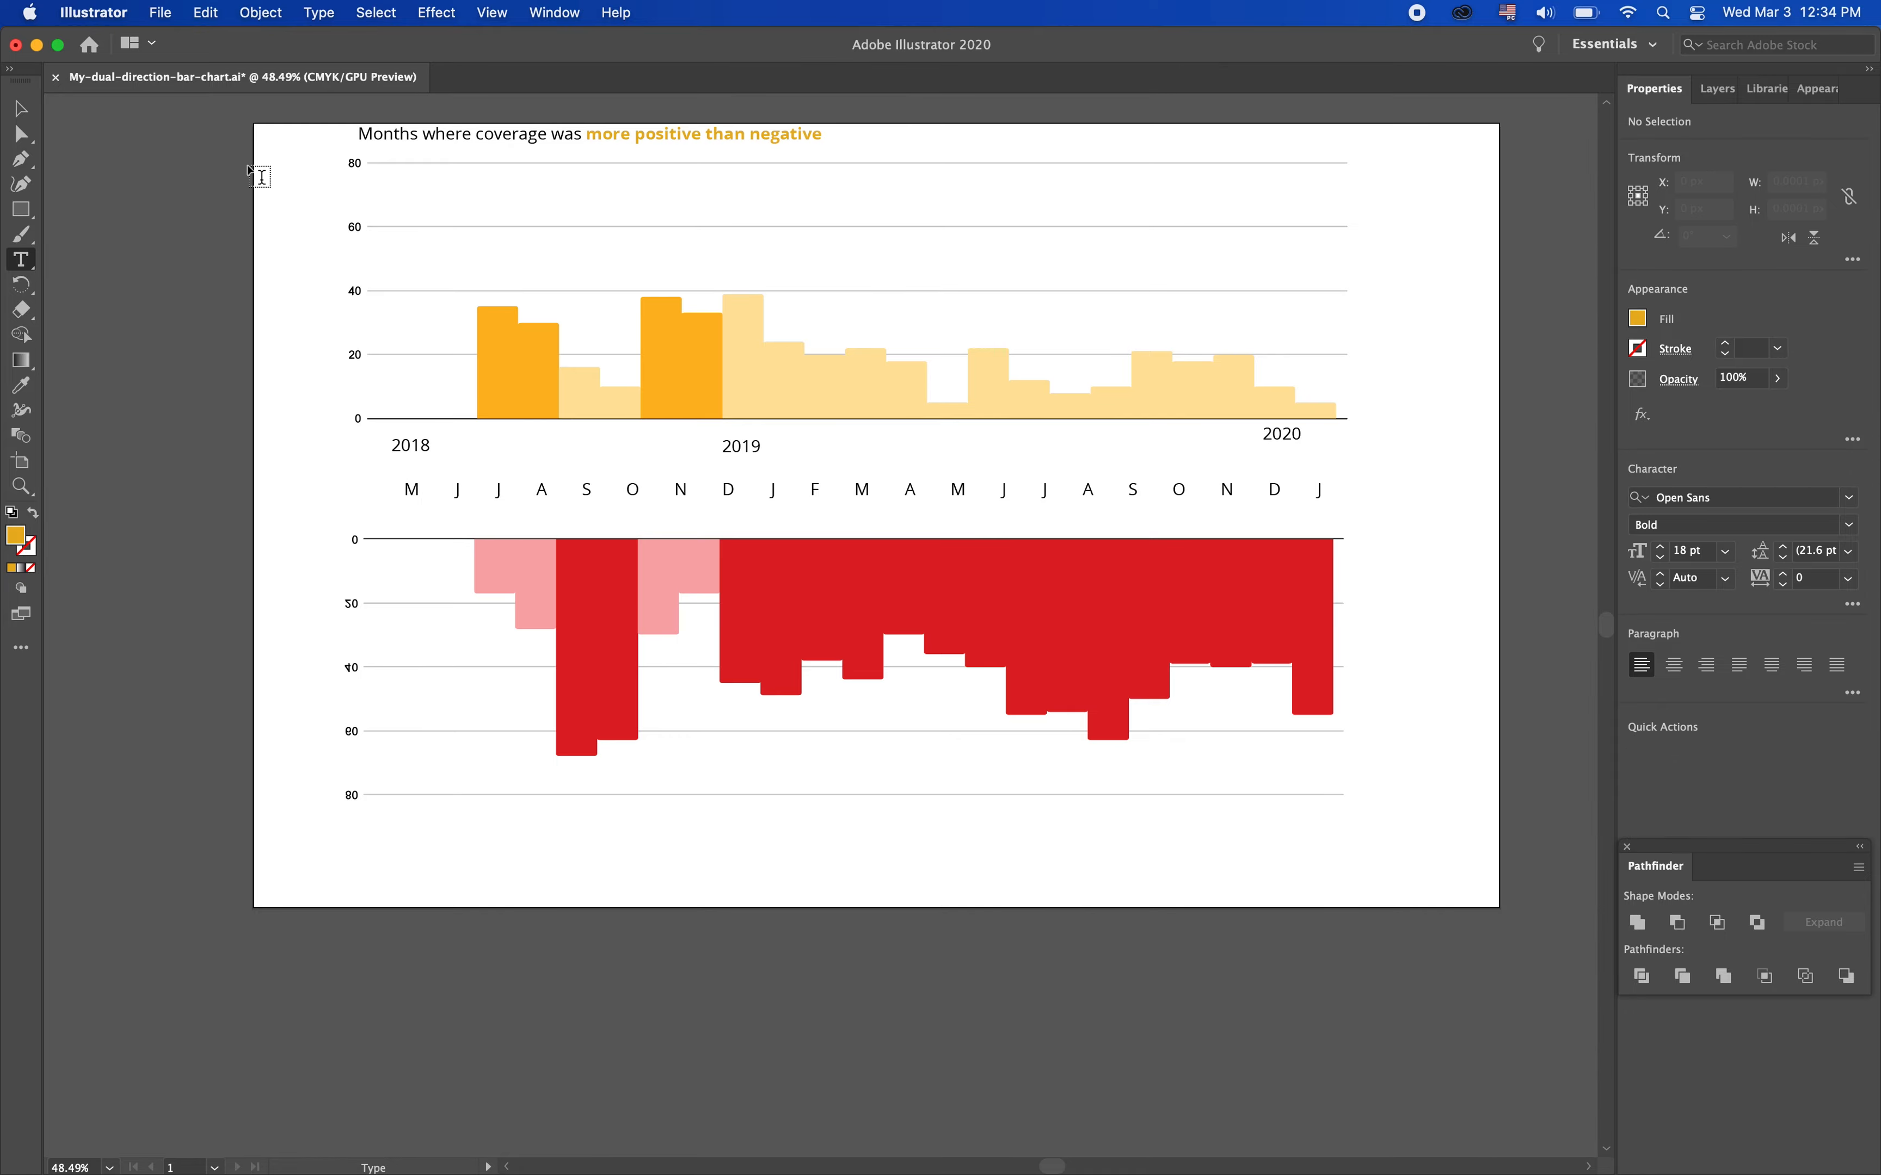
After checking the reference in Firefox, add a second caption in Regular style beside the first: "Months where coverage was more negative than positive"
key(ctrl+Right)
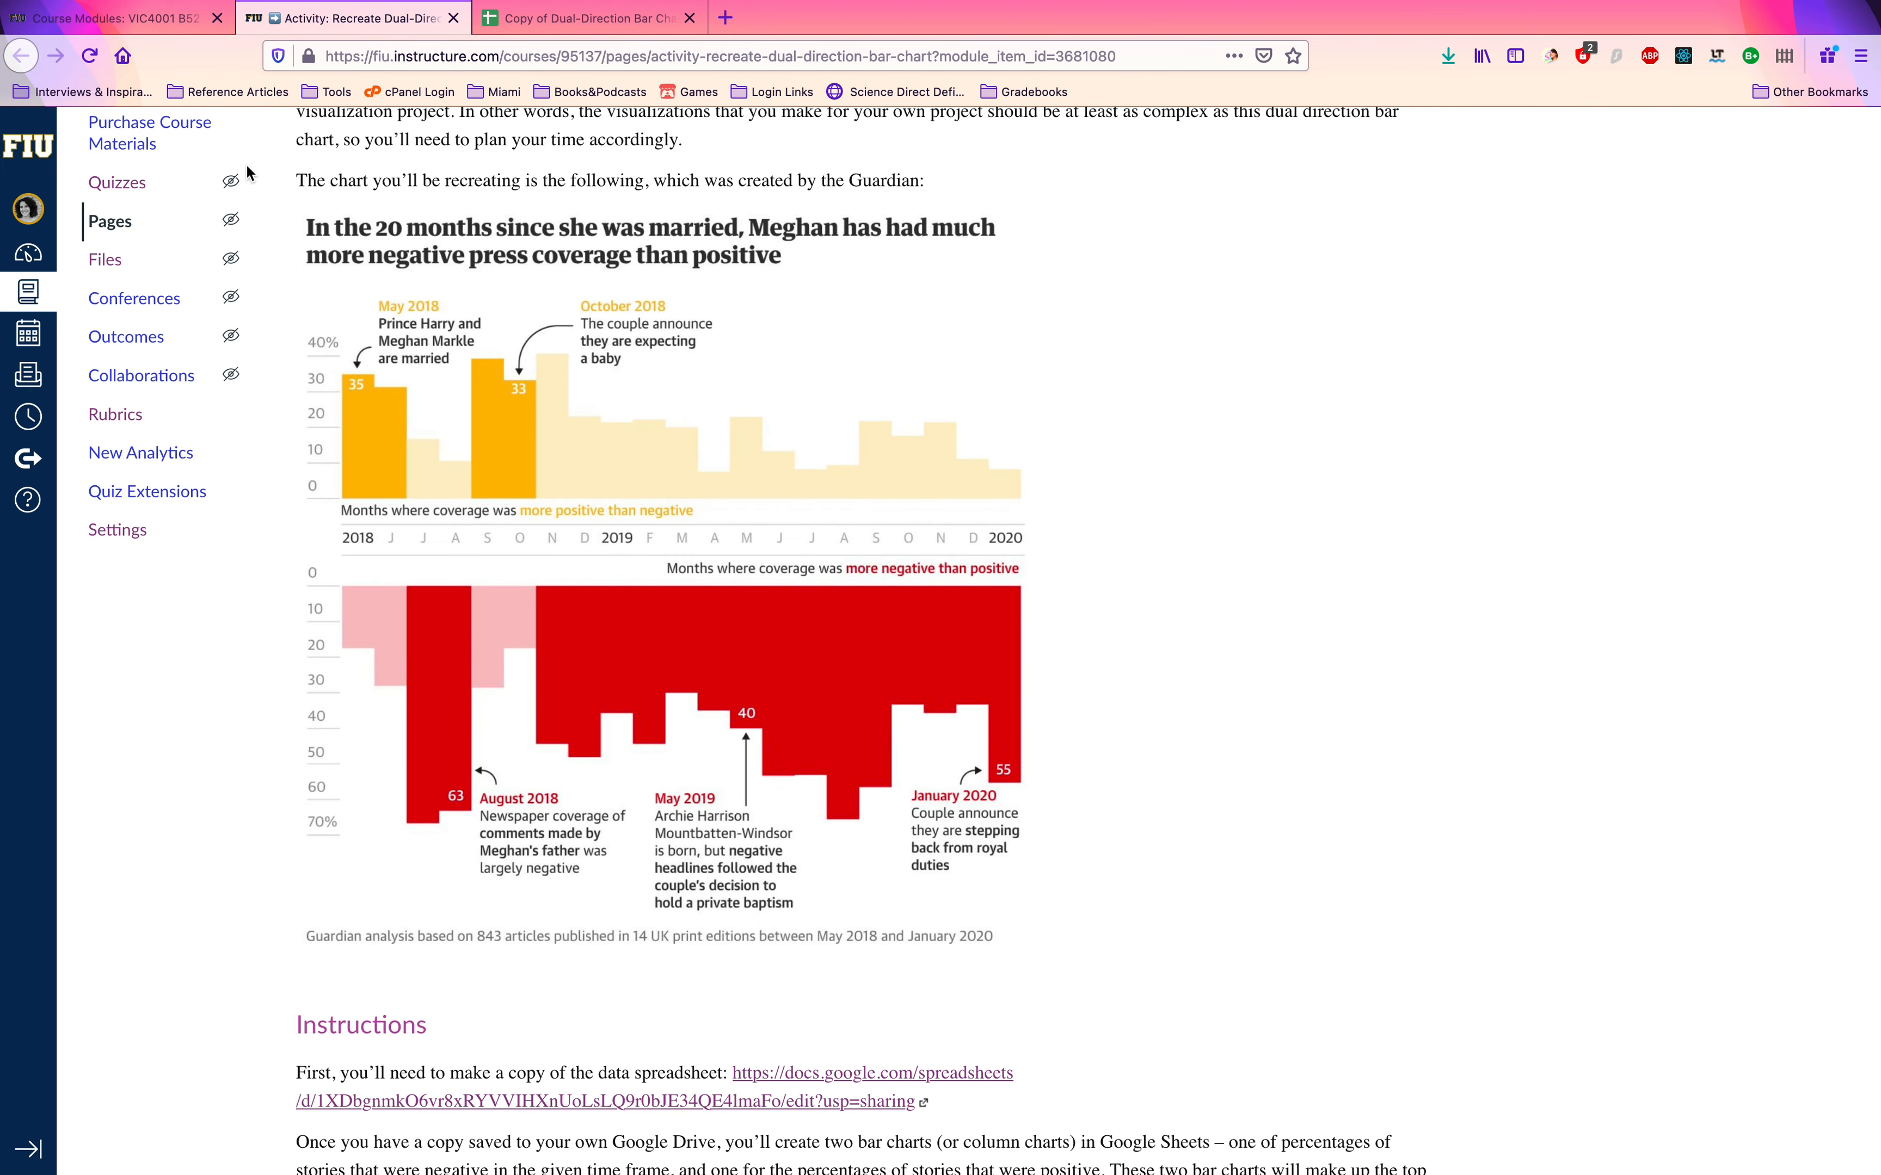
key(ctrl+Left)
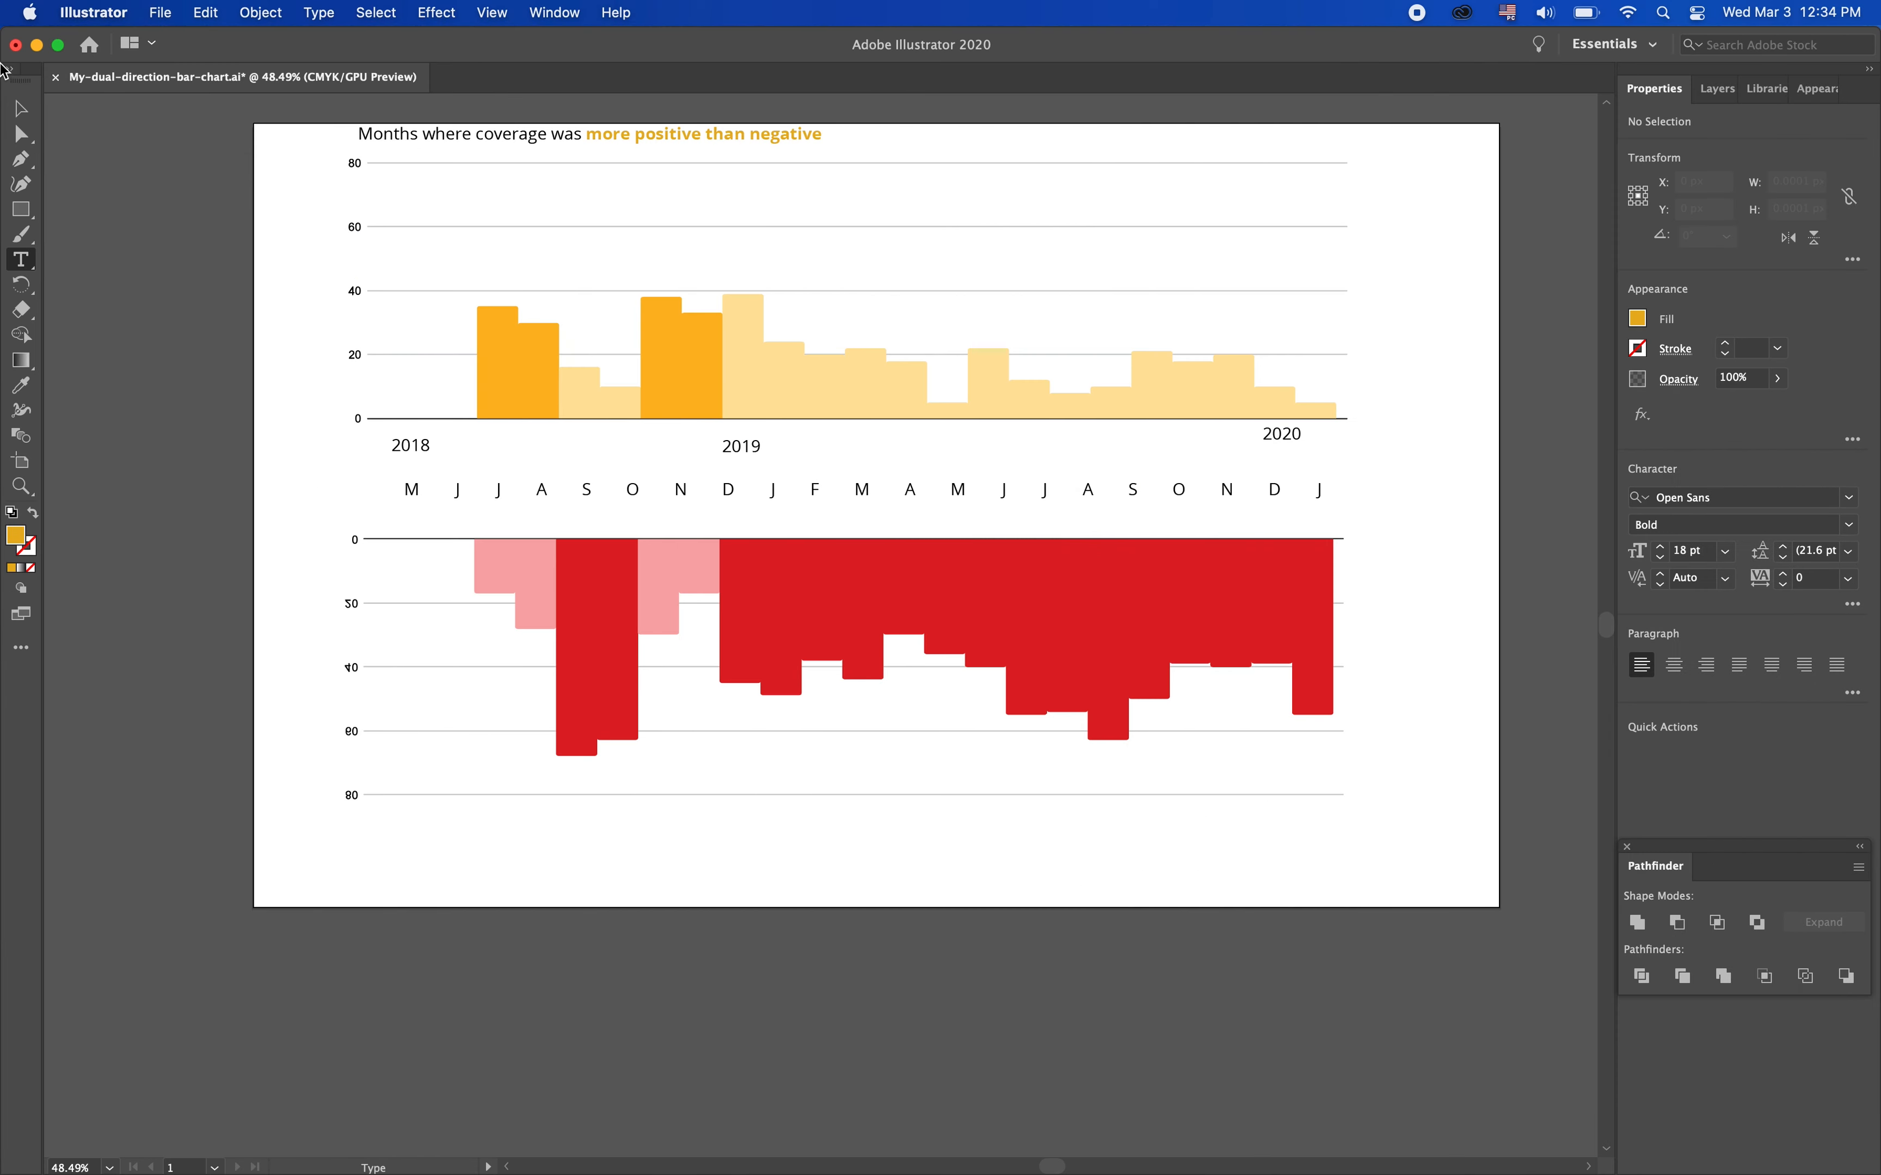
click(1032, 132)
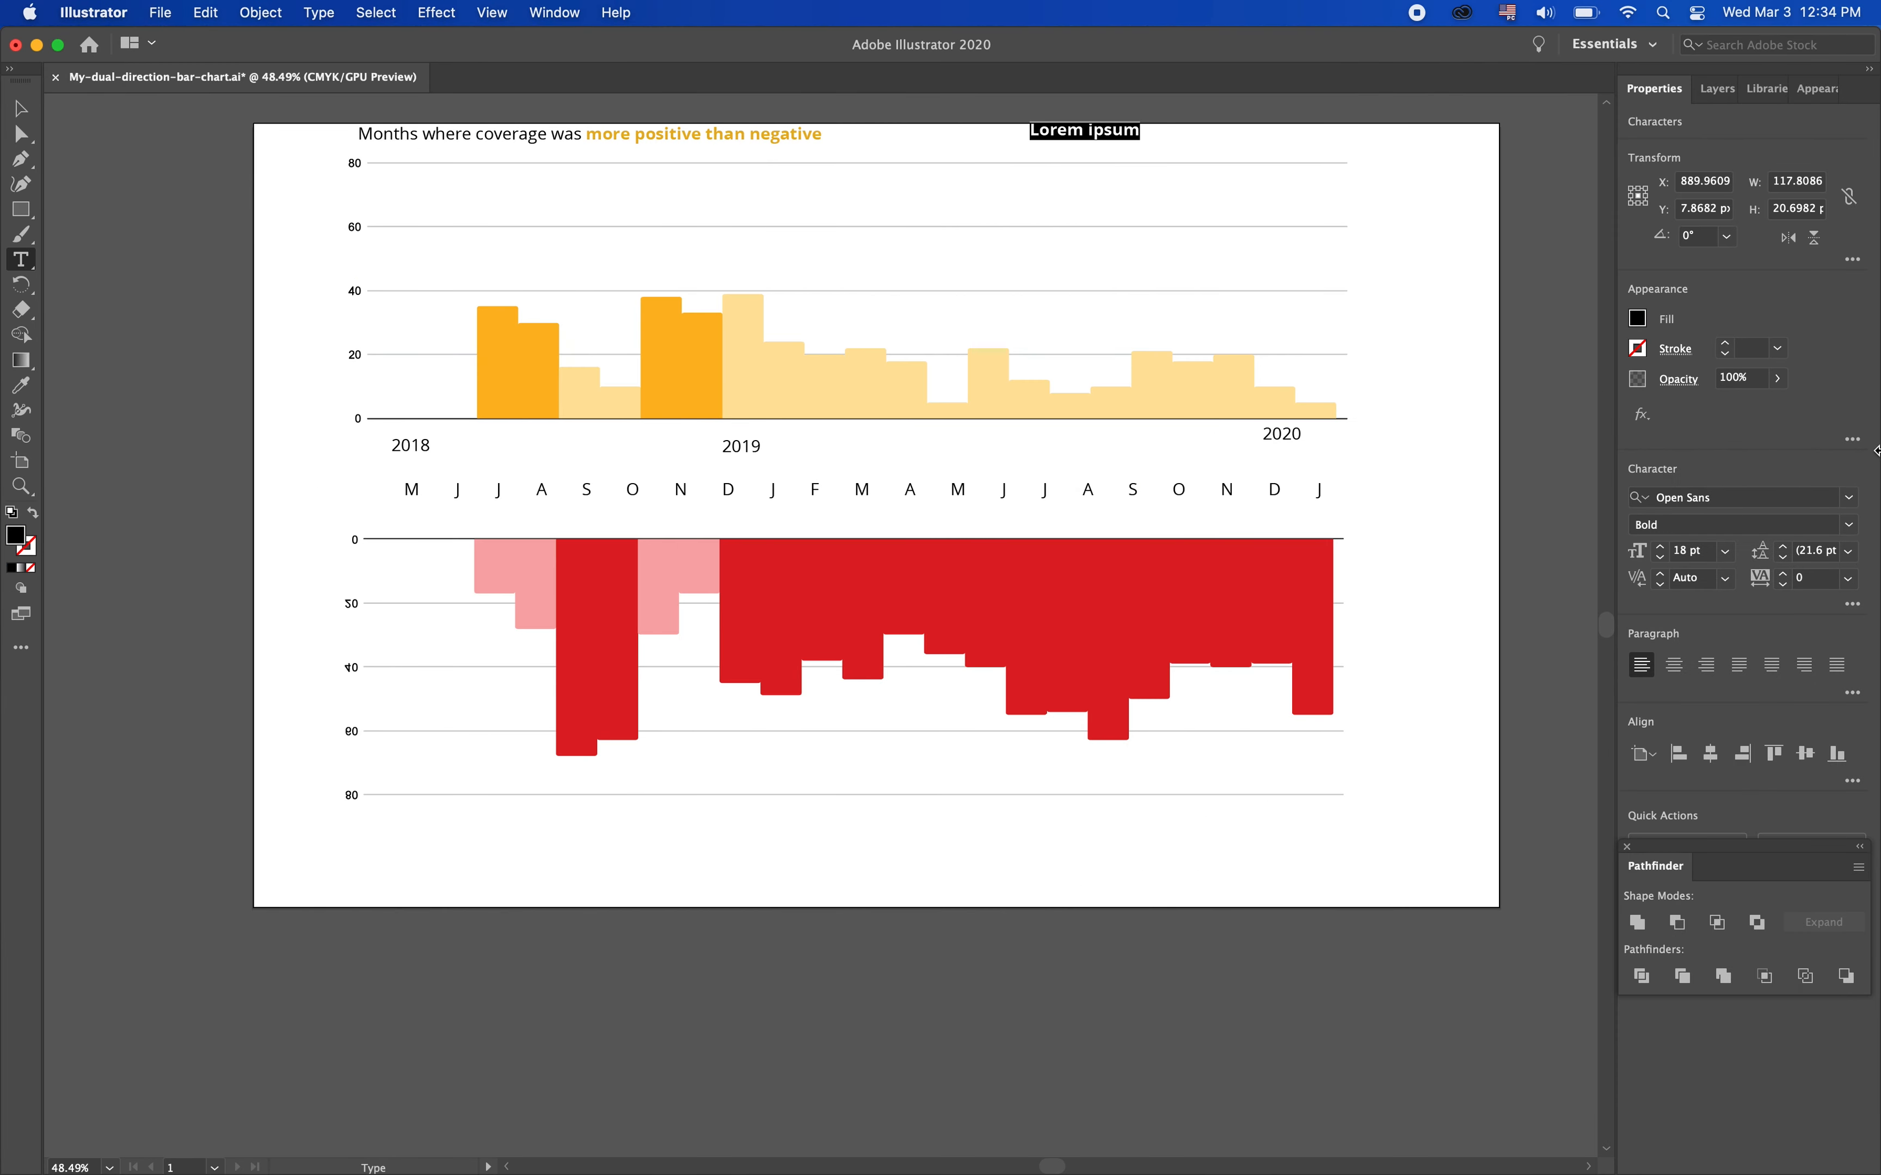
click(1850, 524)
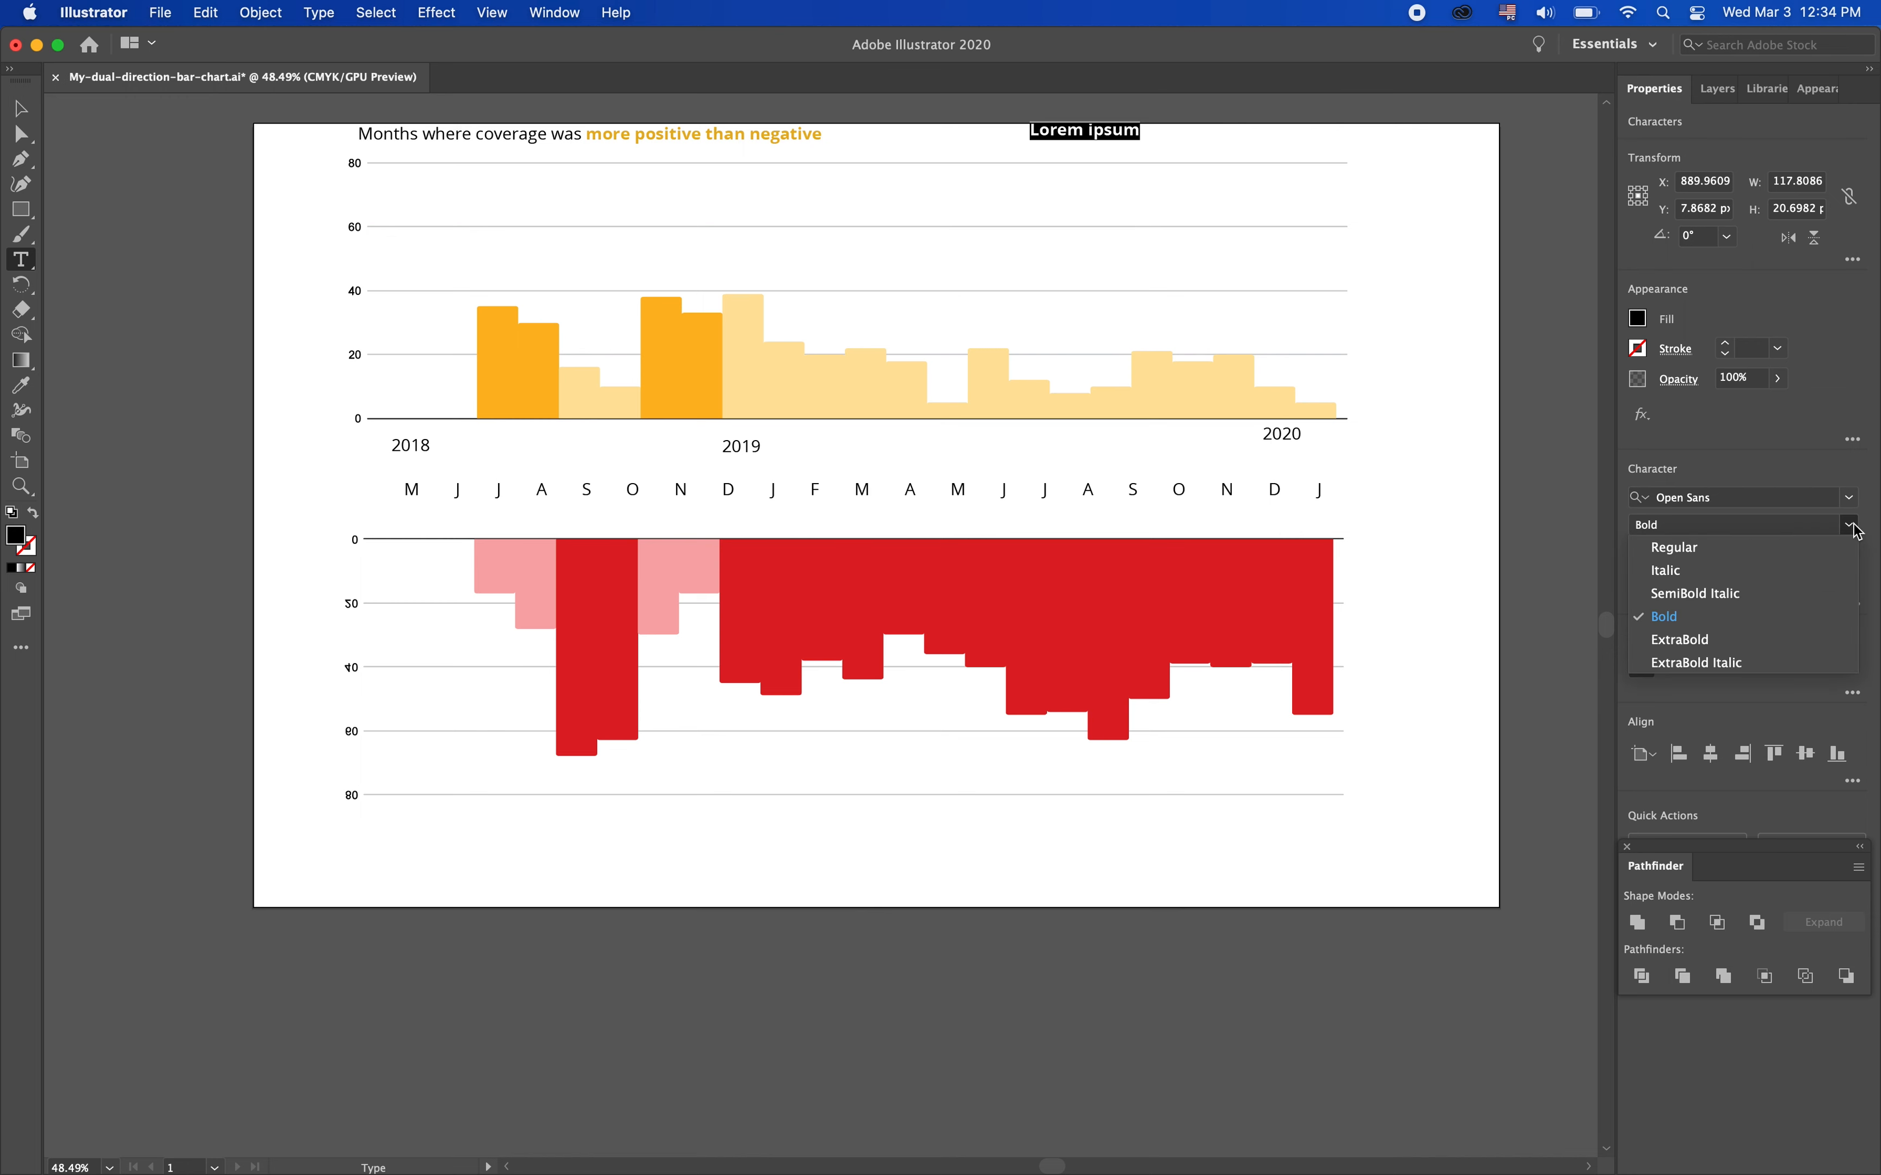
click(1679, 546)
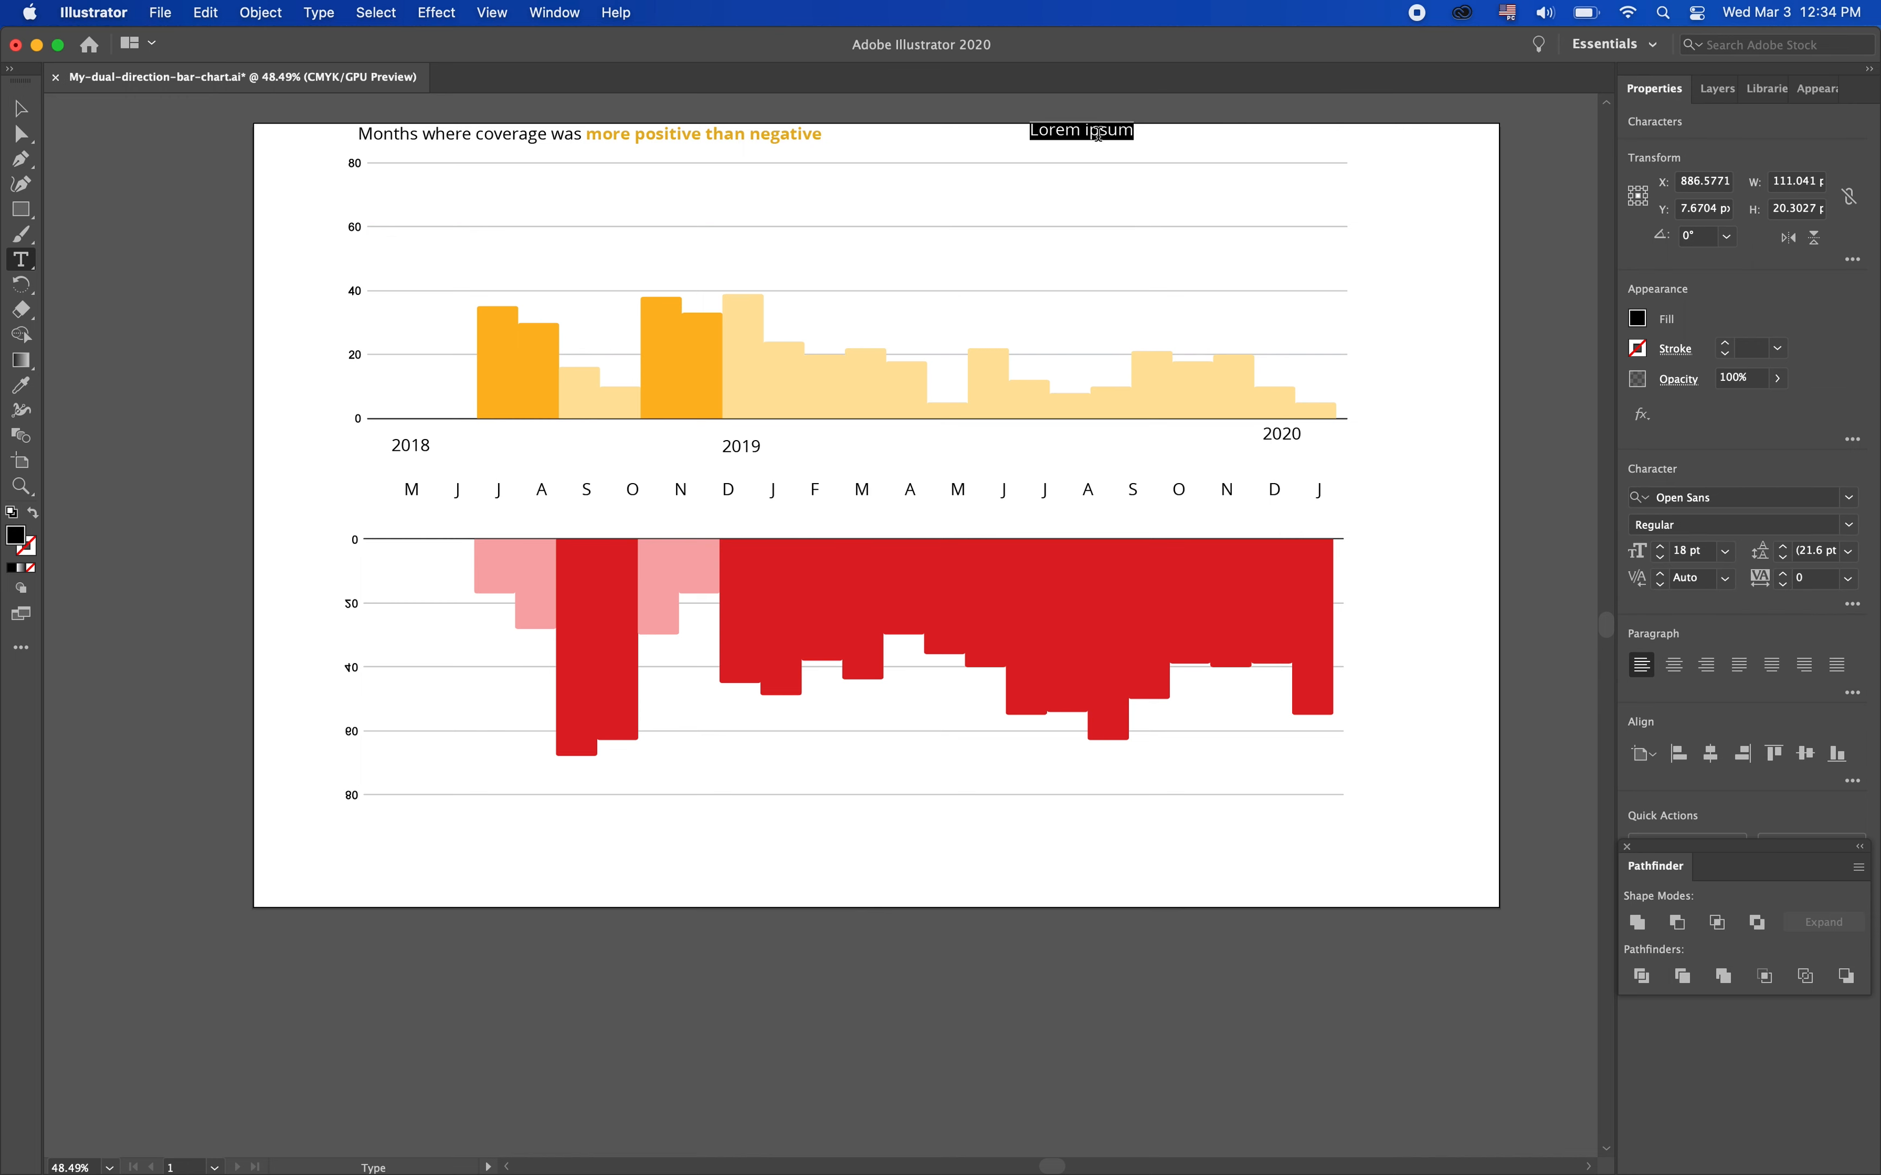
text(Months whe)
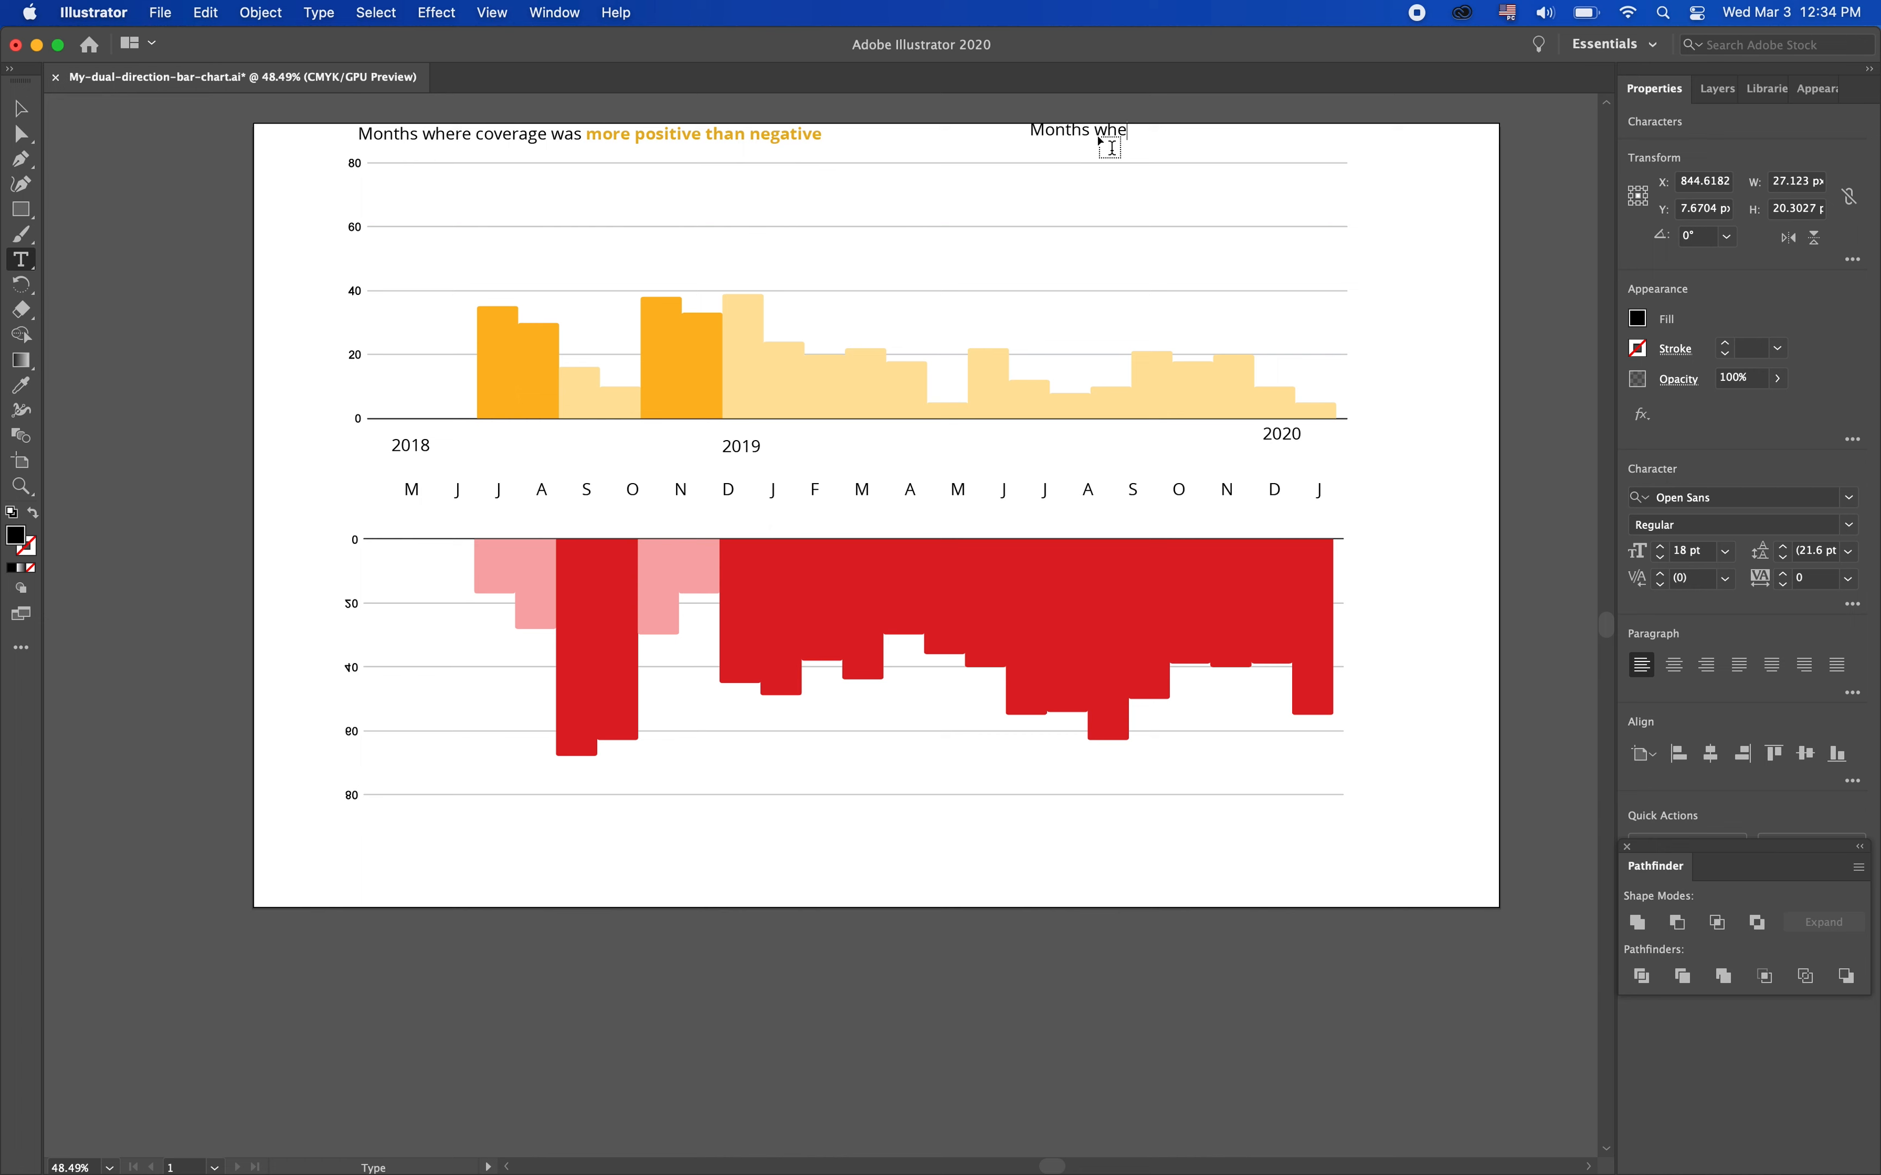
text(re coverage was more negative than positive)
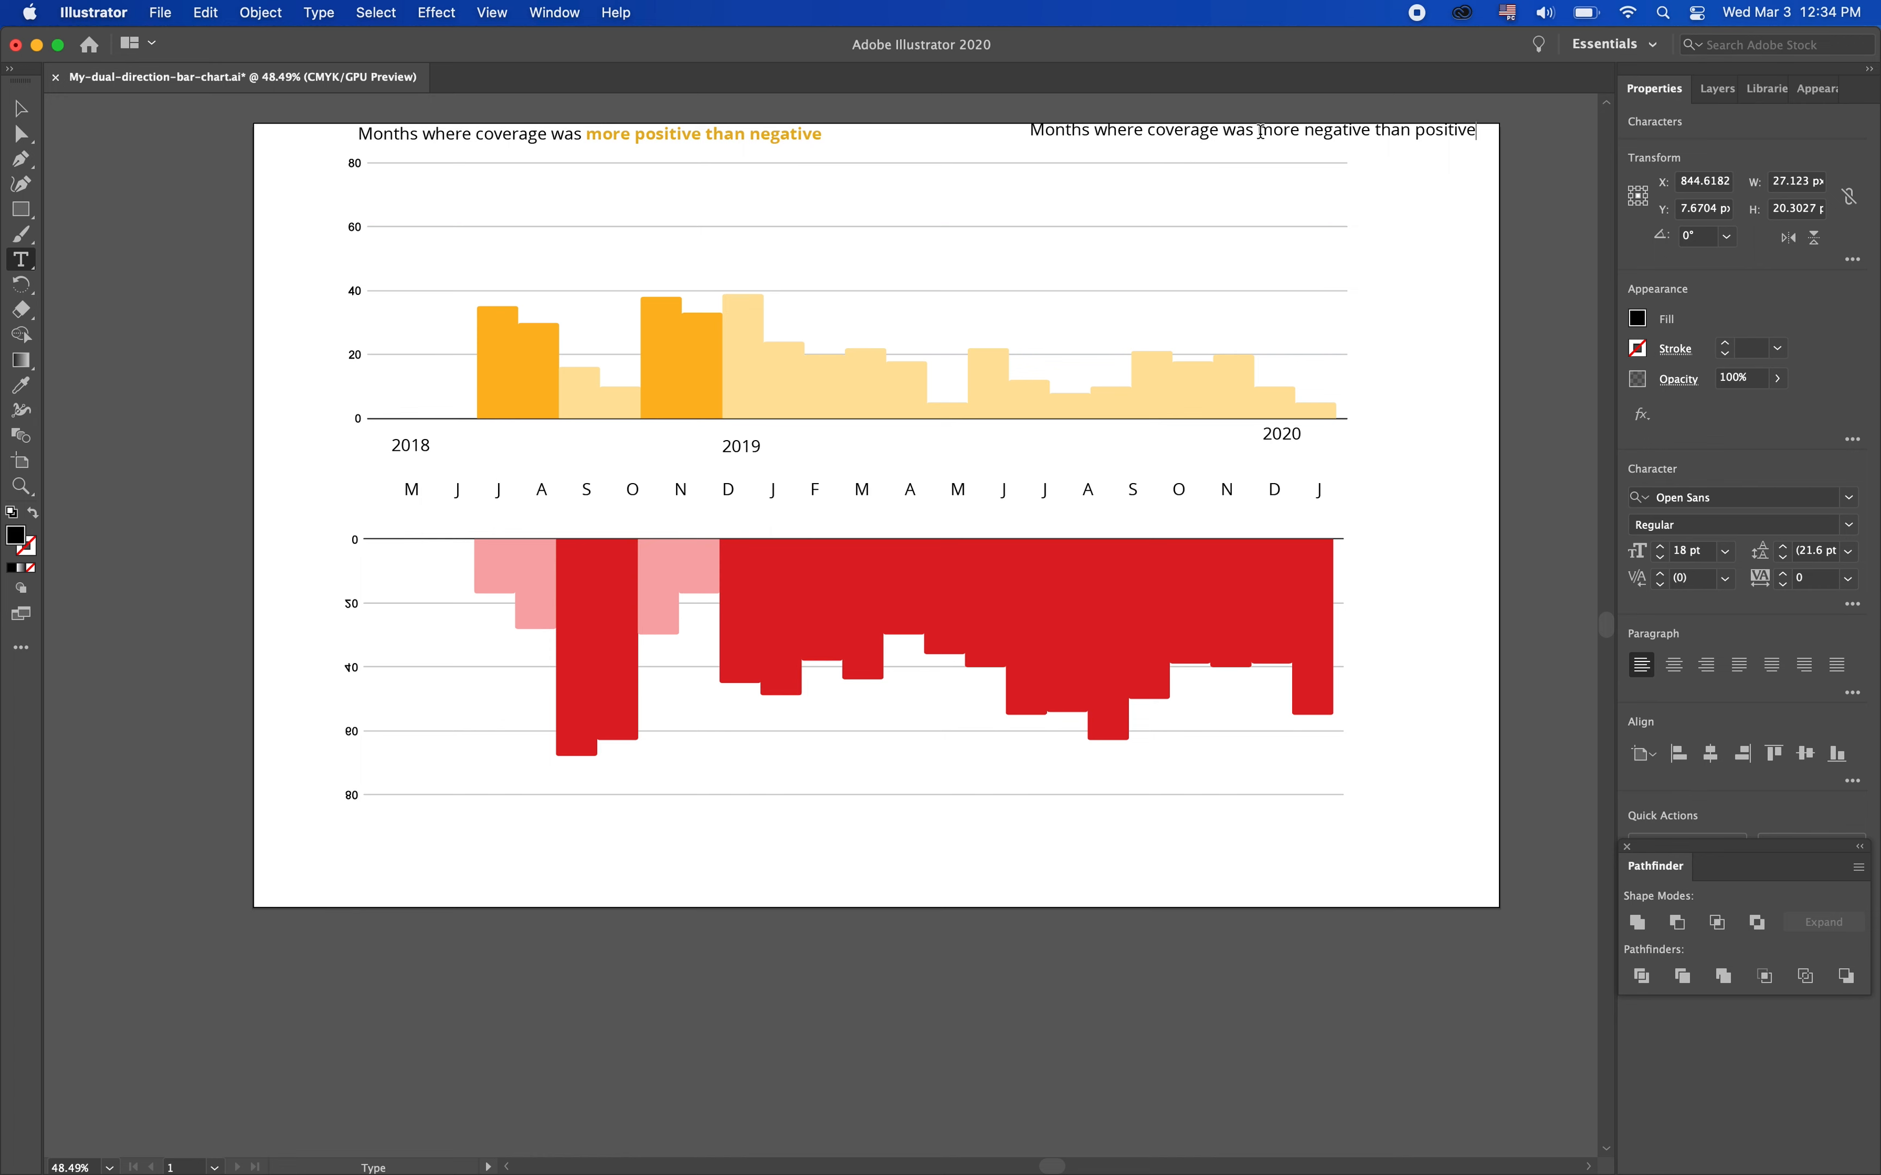
Set the words "more negative than positive" in the second caption to Bold
drag(1260, 130, 1477, 131)
click(1735, 525)
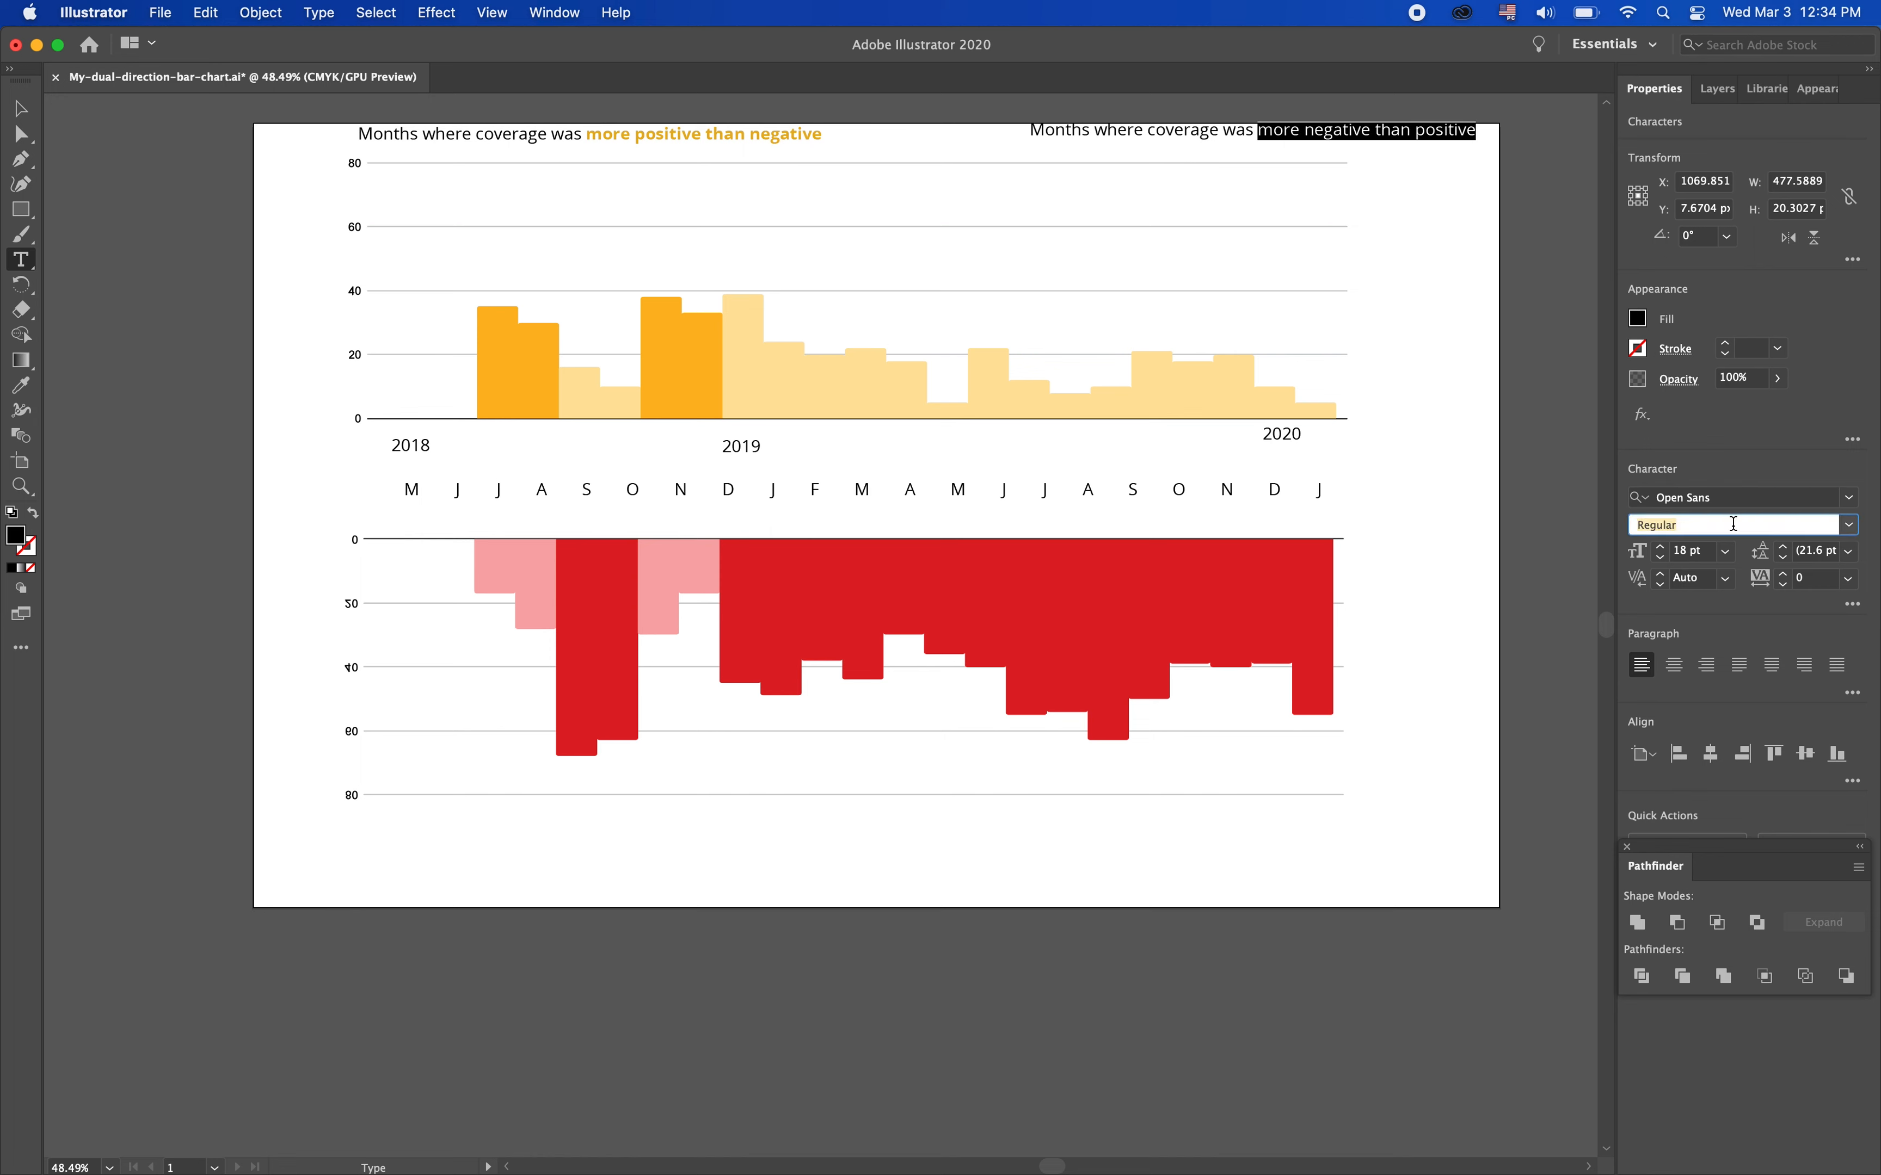
click(1850, 525)
click(1732, 615)
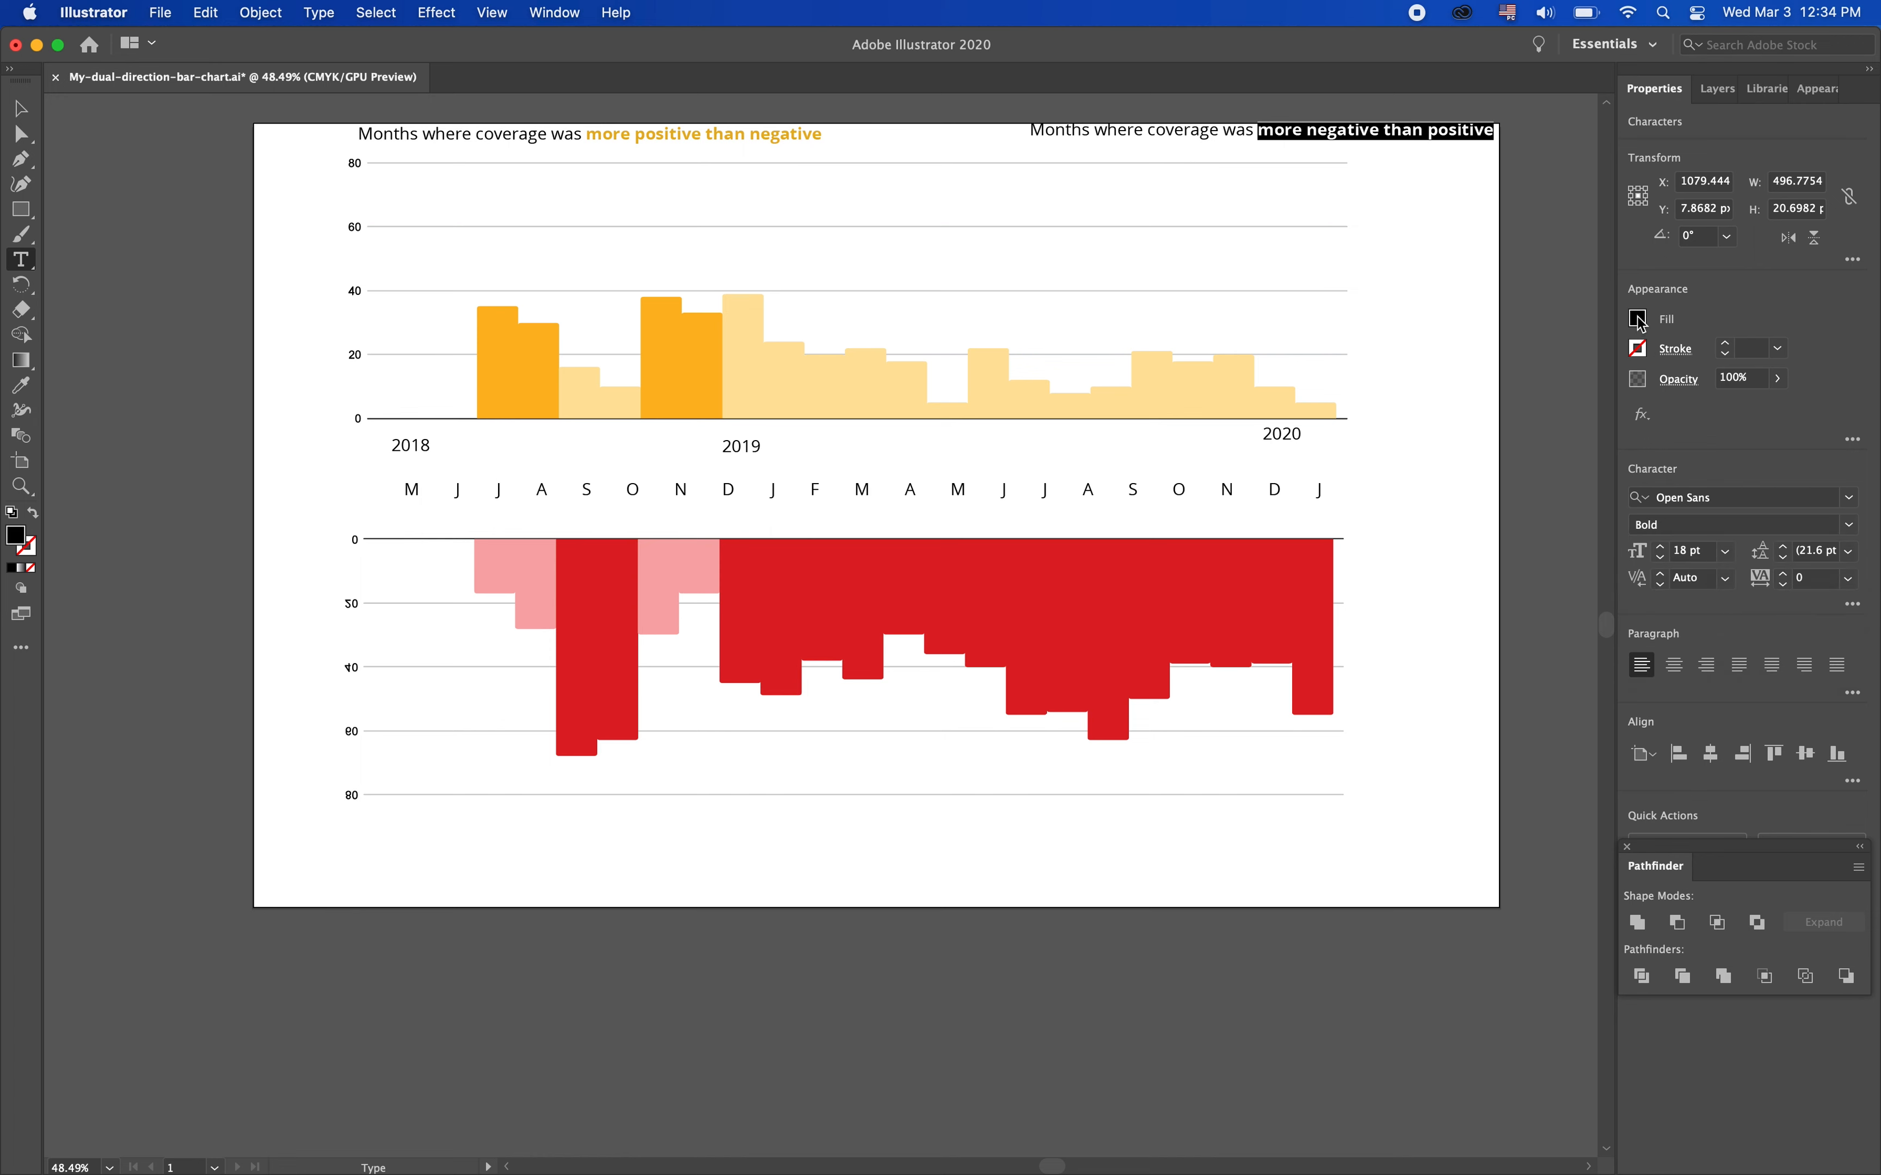
Fill the words "more negative than positive" with red, about C 11, M 100, Y 100, K 2, and deselect the caption
click(1637, 318)
click(1516, 359)
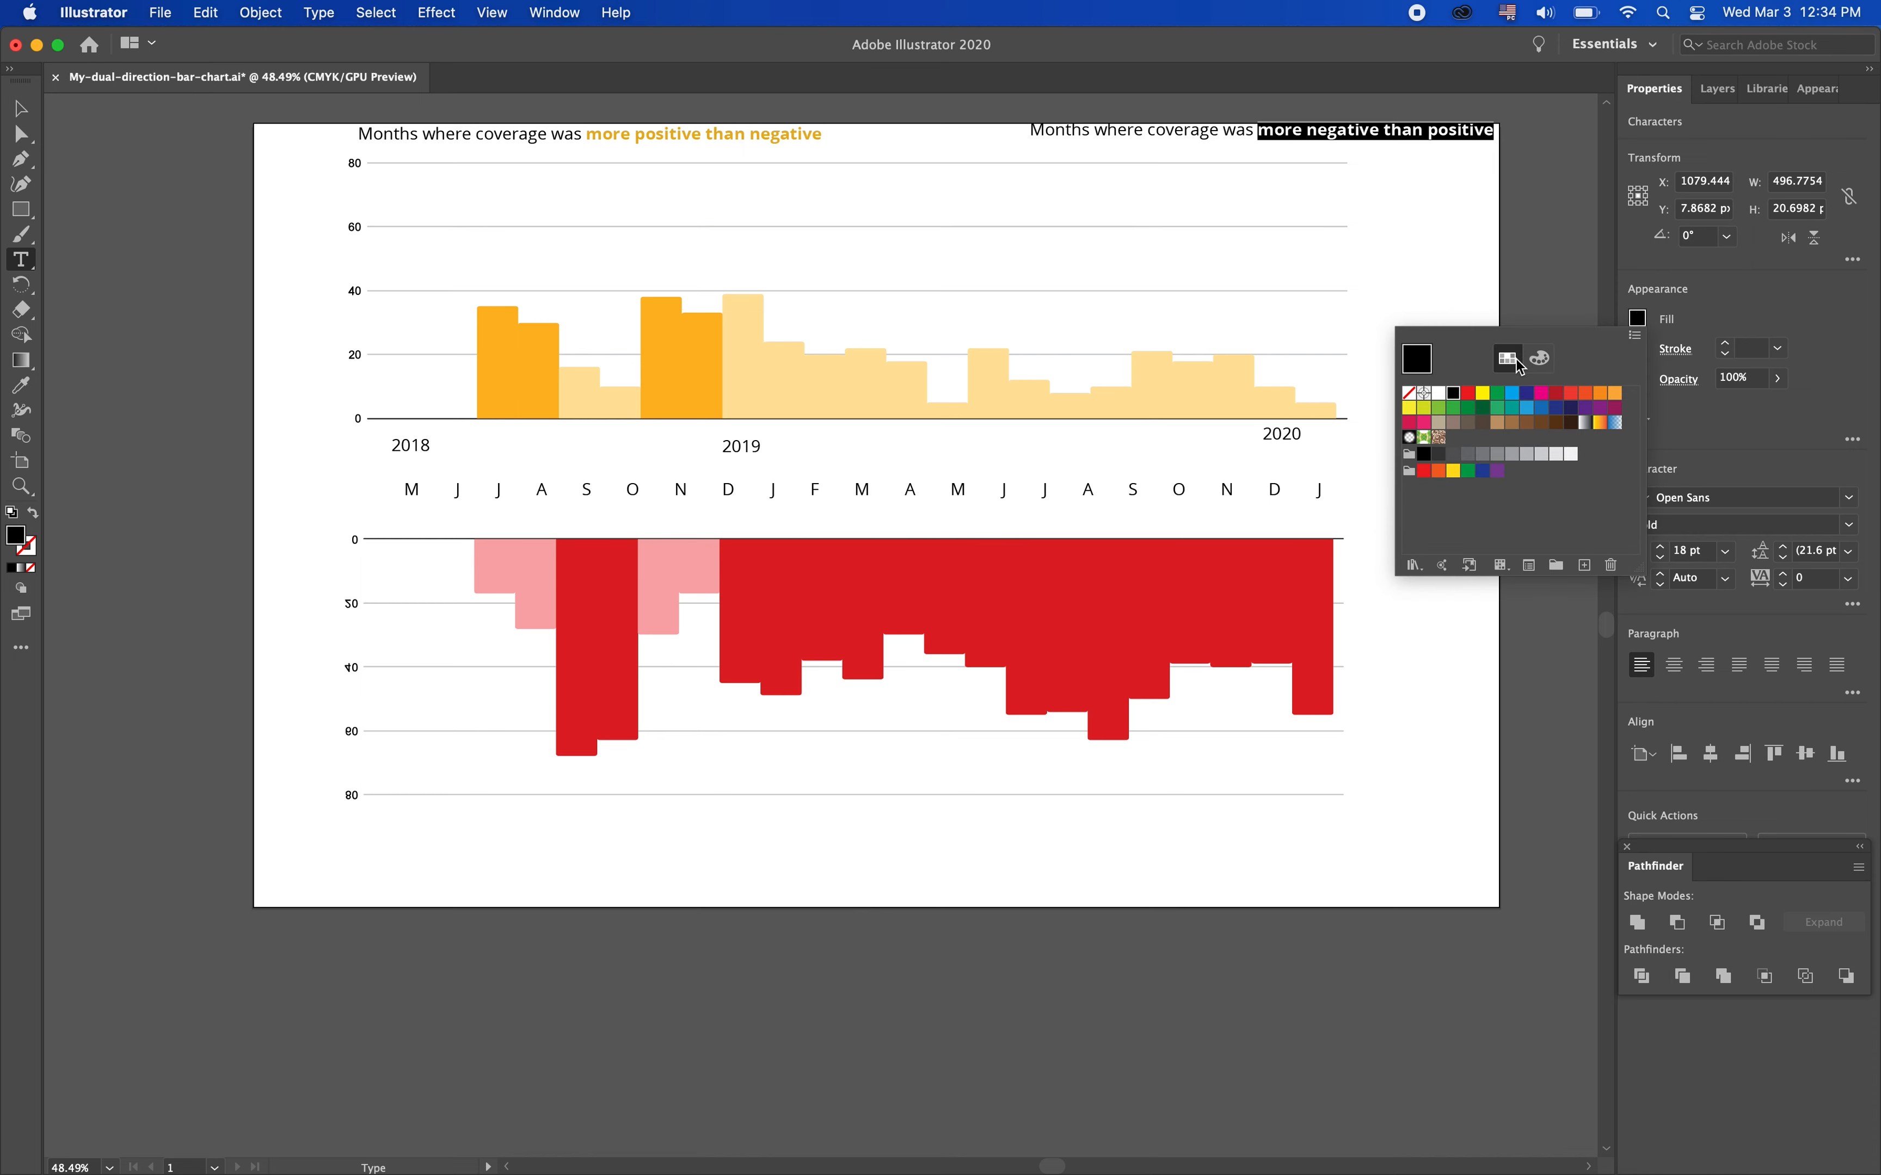
click(1546, 365)
click(1409, 550)
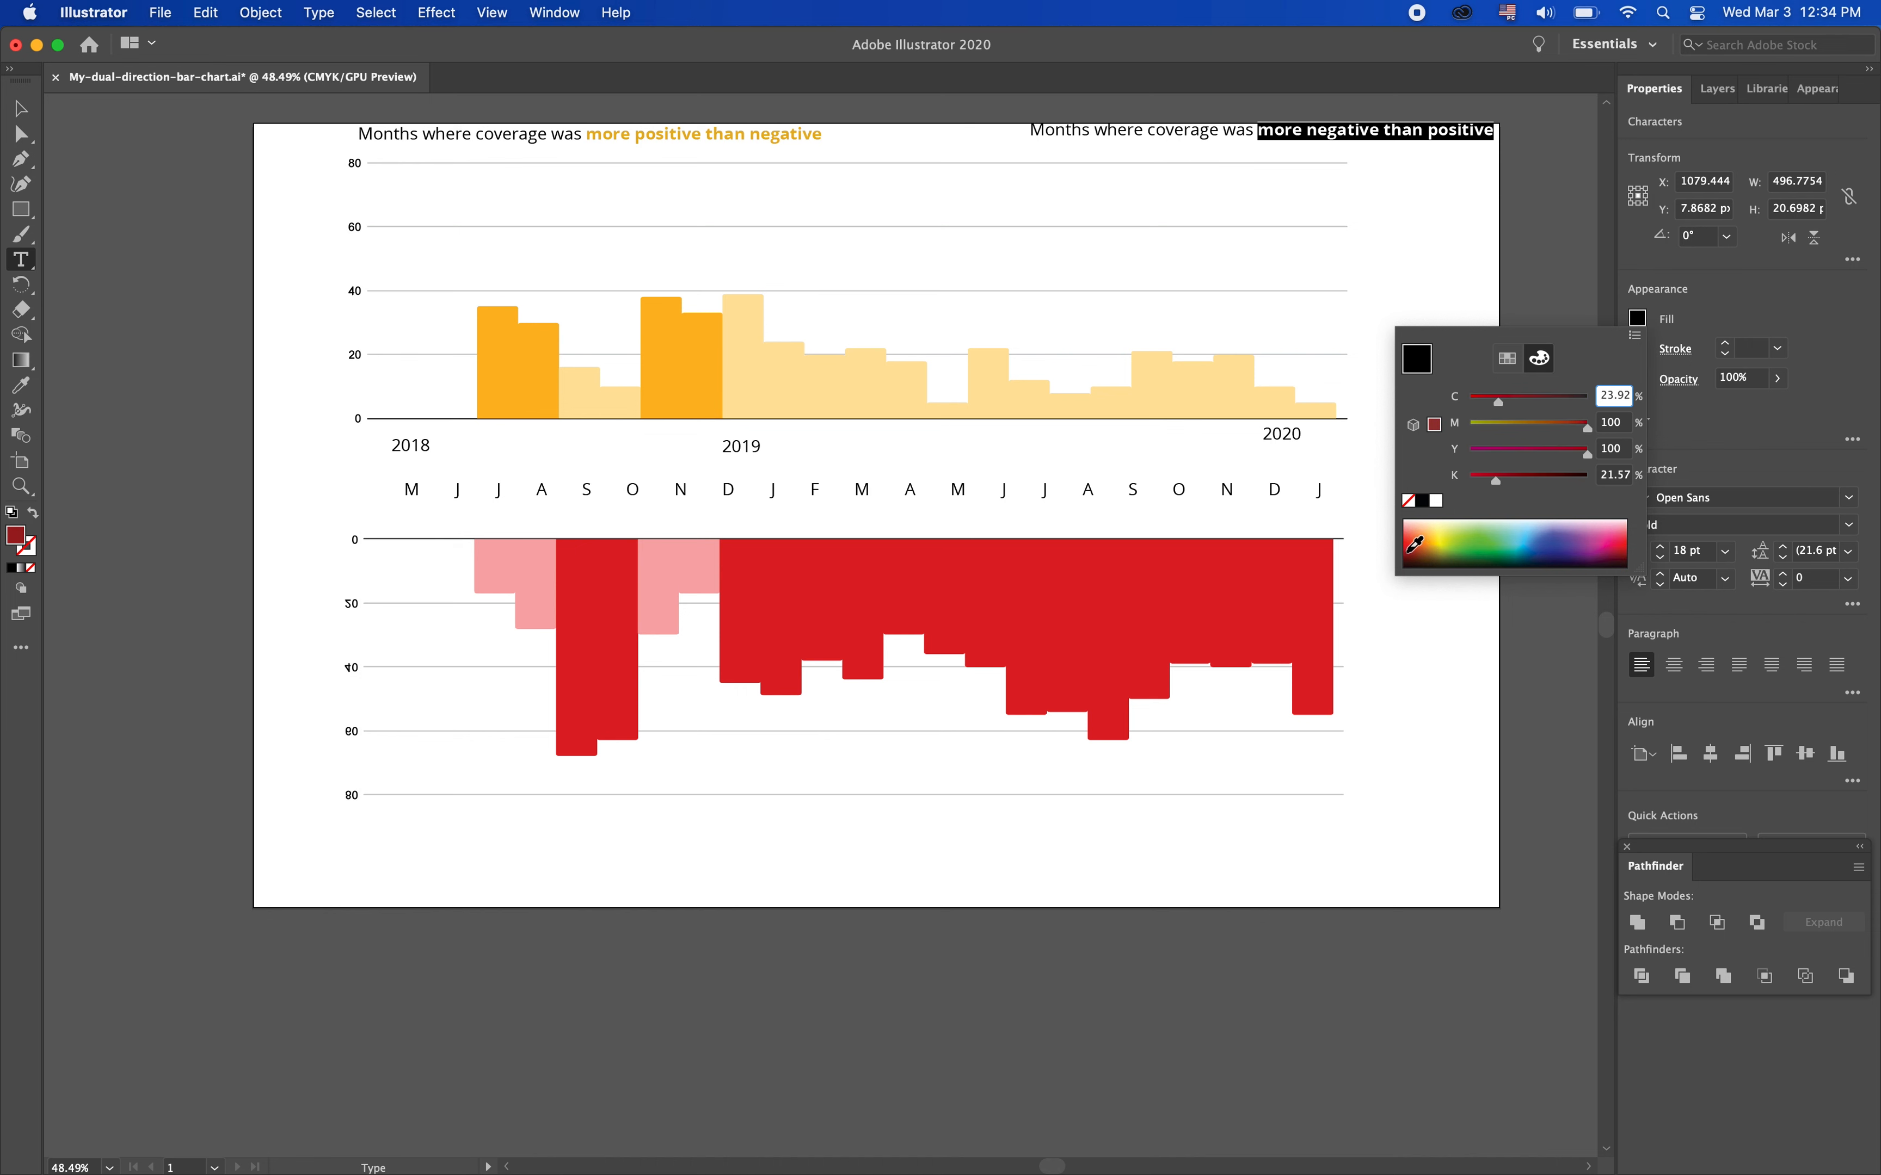
drag(1408, 550, 1407, 544)
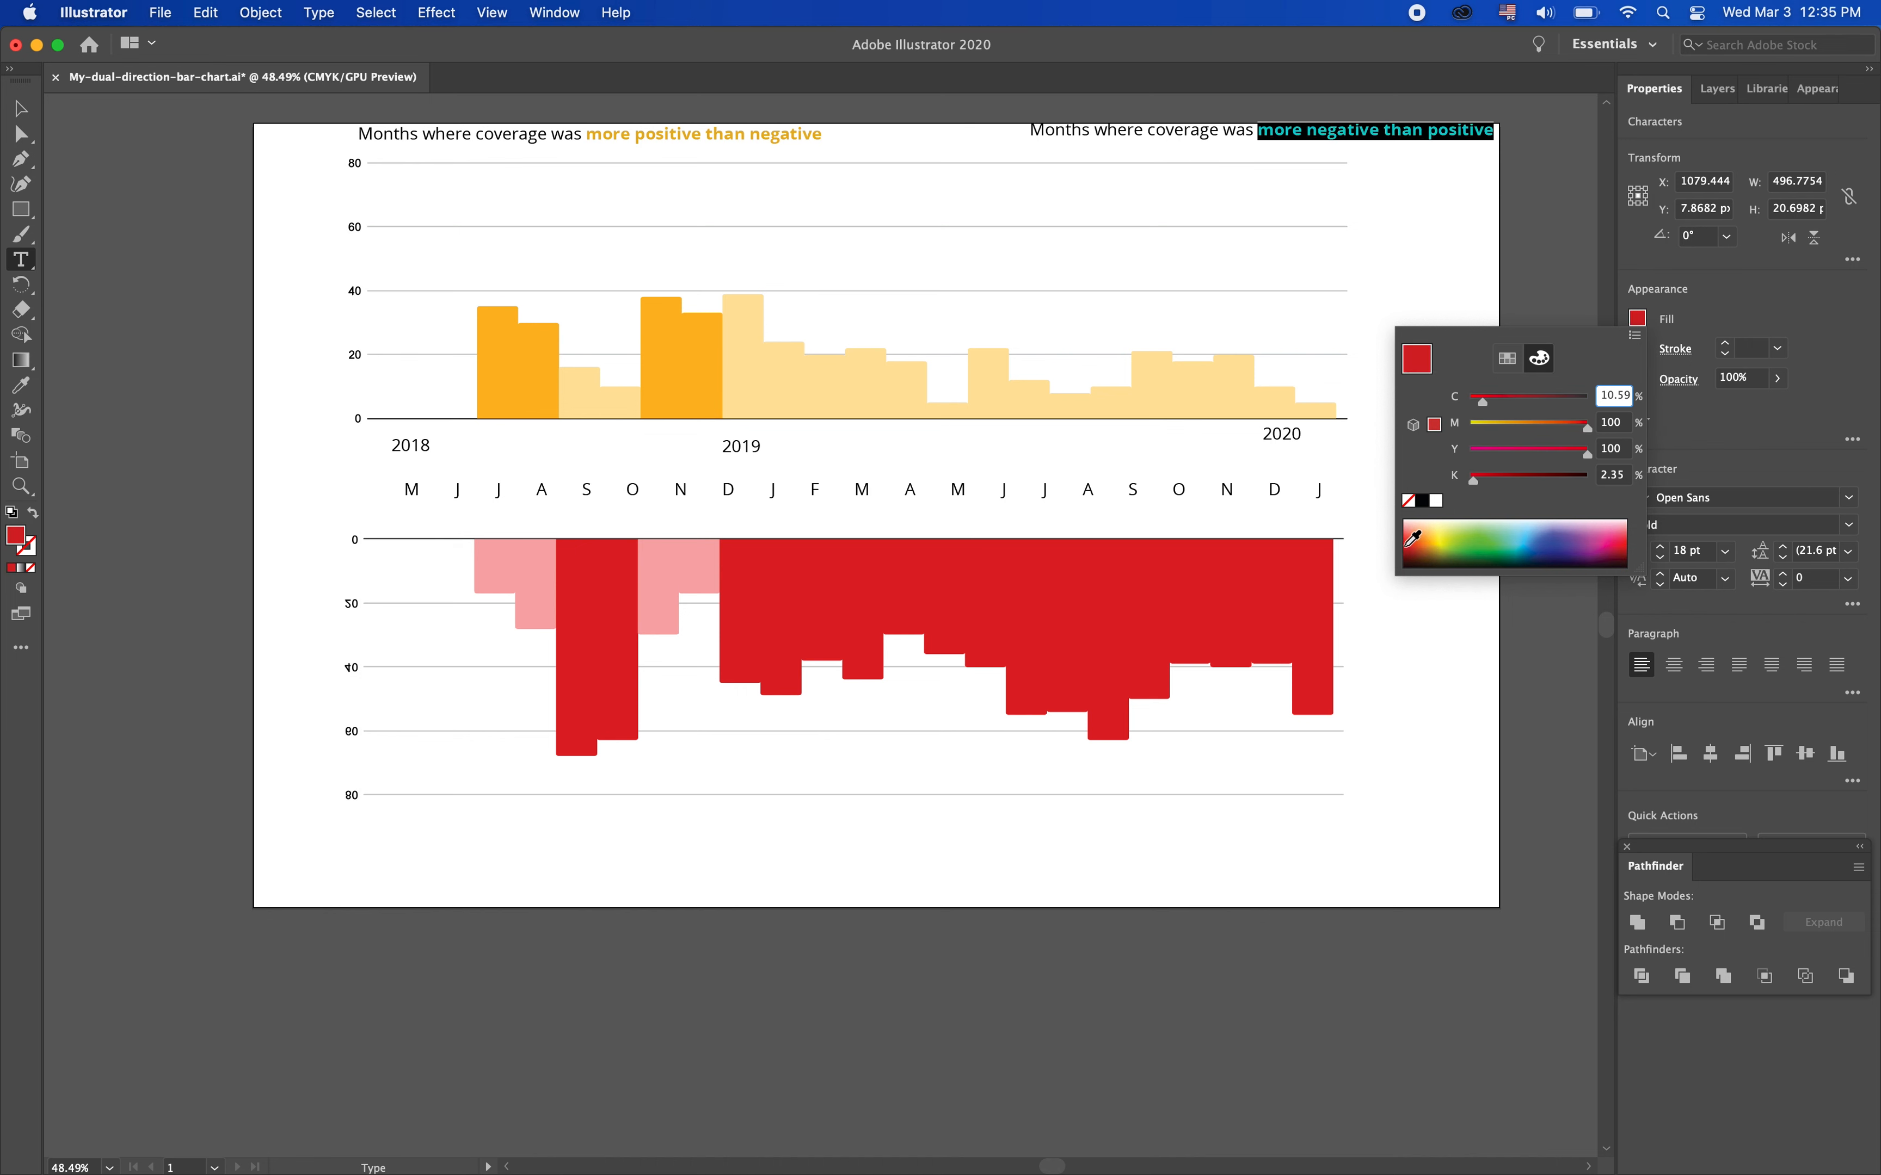
click(267, 146)
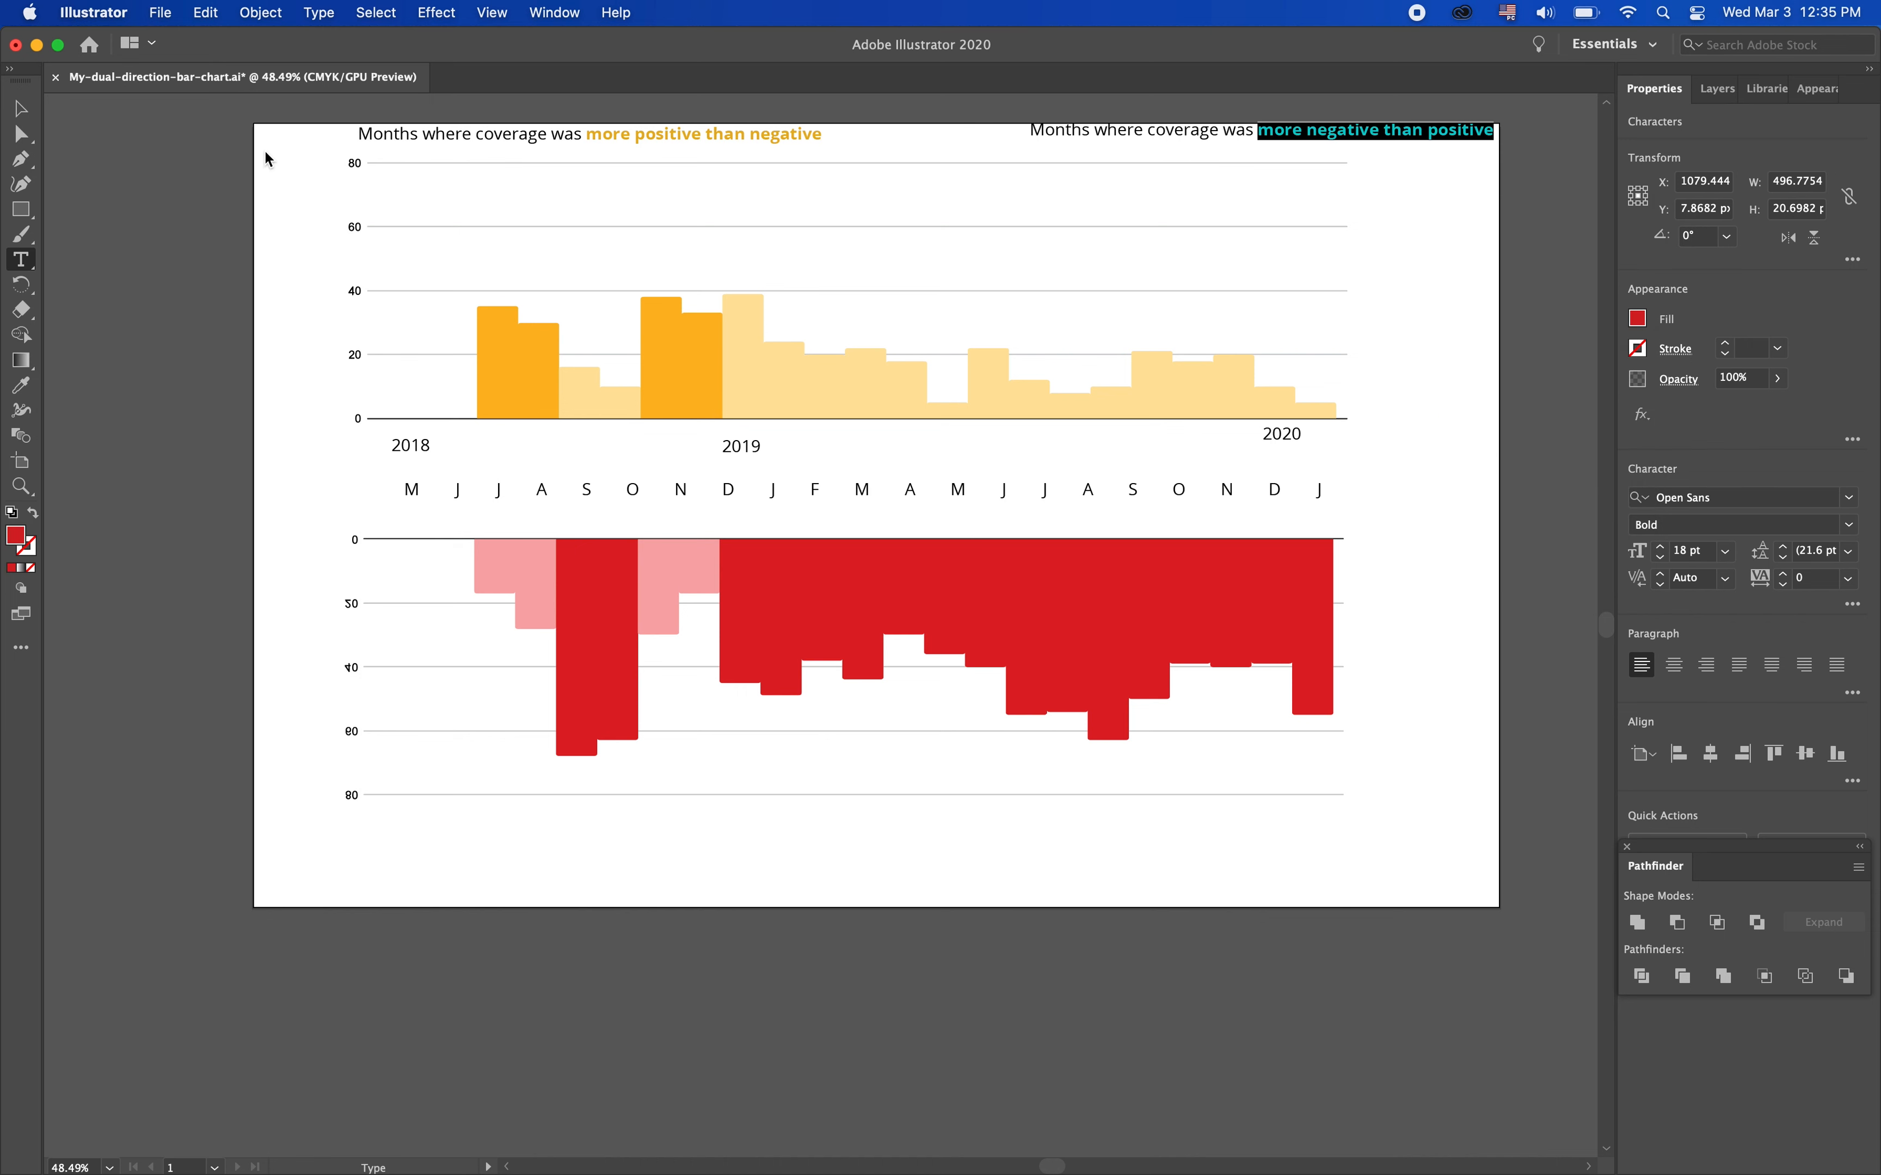
click(21, 108)
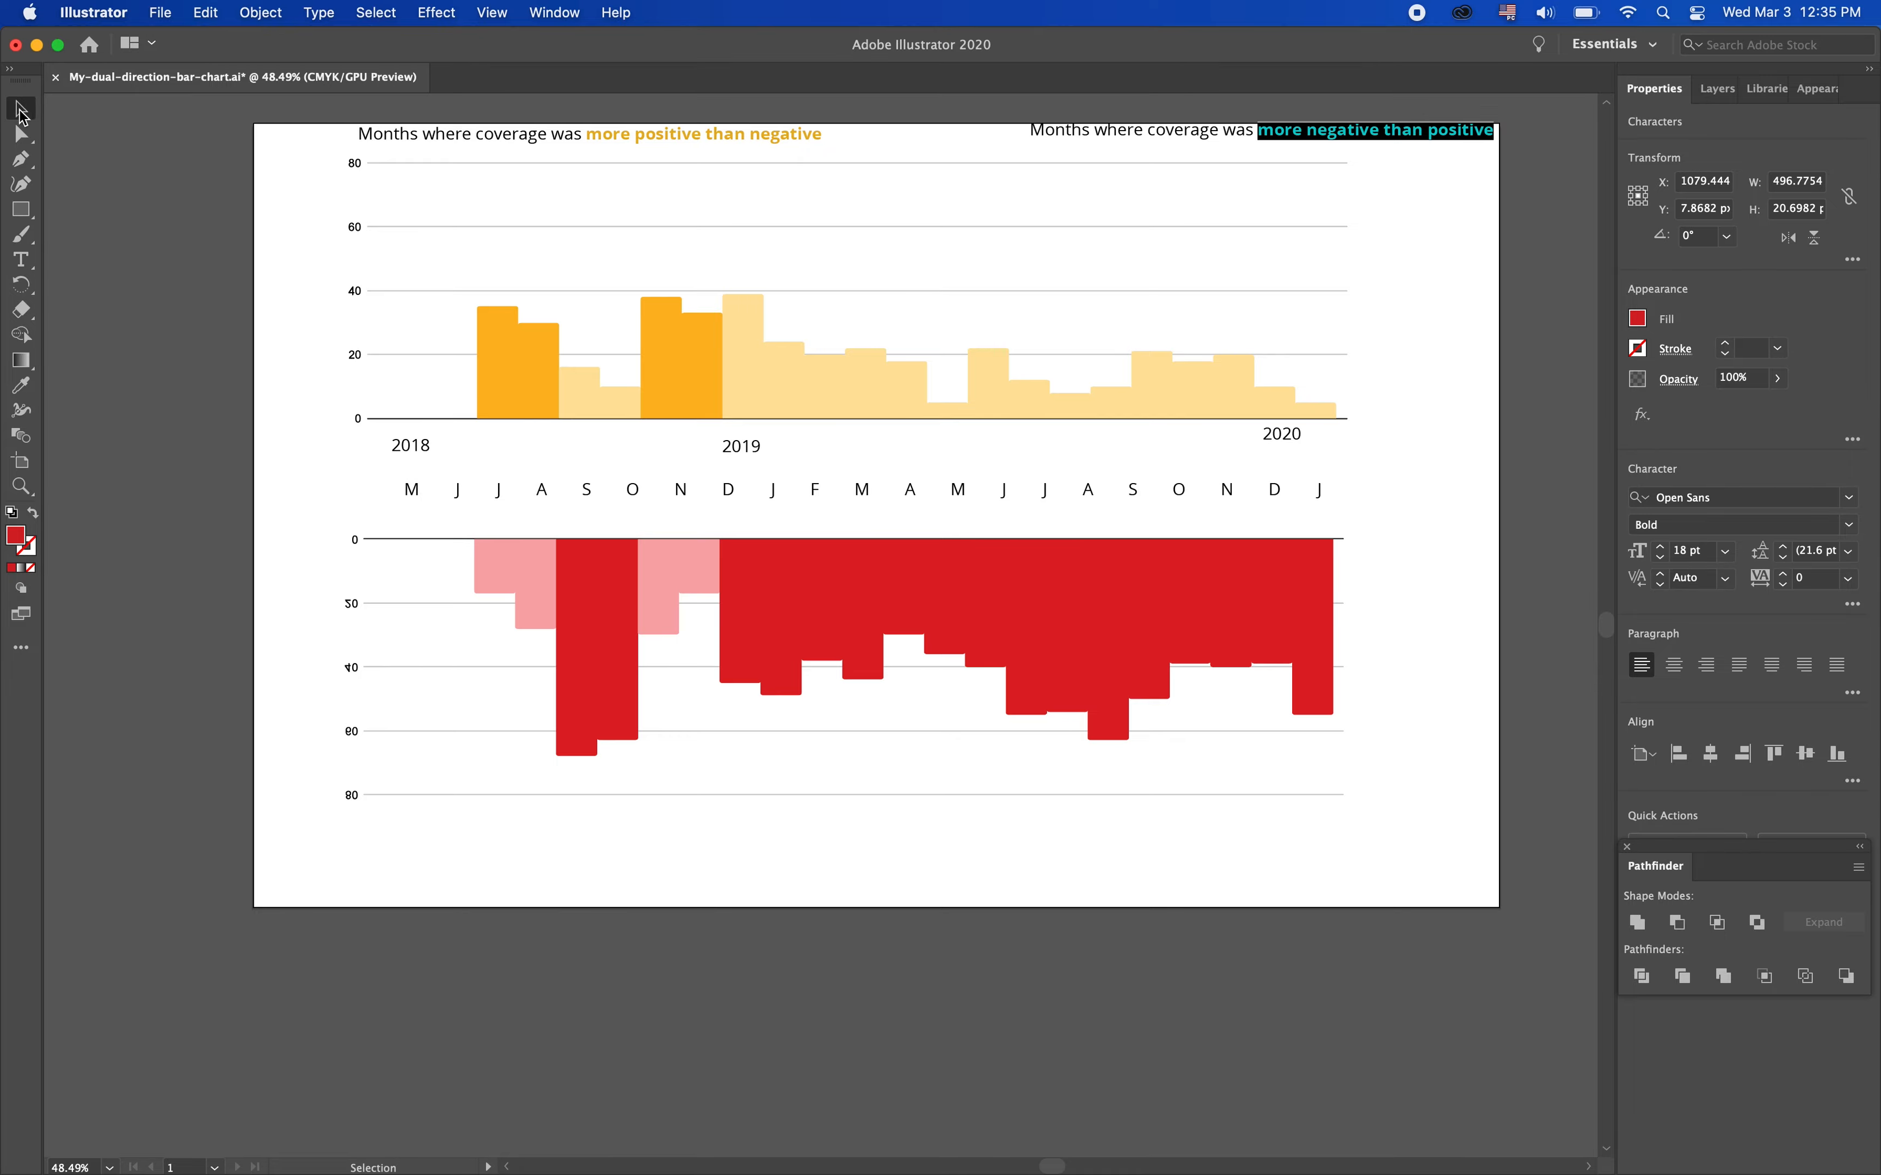
click(256, 232)
Check the reference chart in Firefox, and draw a horizontal line about 1028 px long between the year labels and the month initials in Illustrator
key(super+Tab)
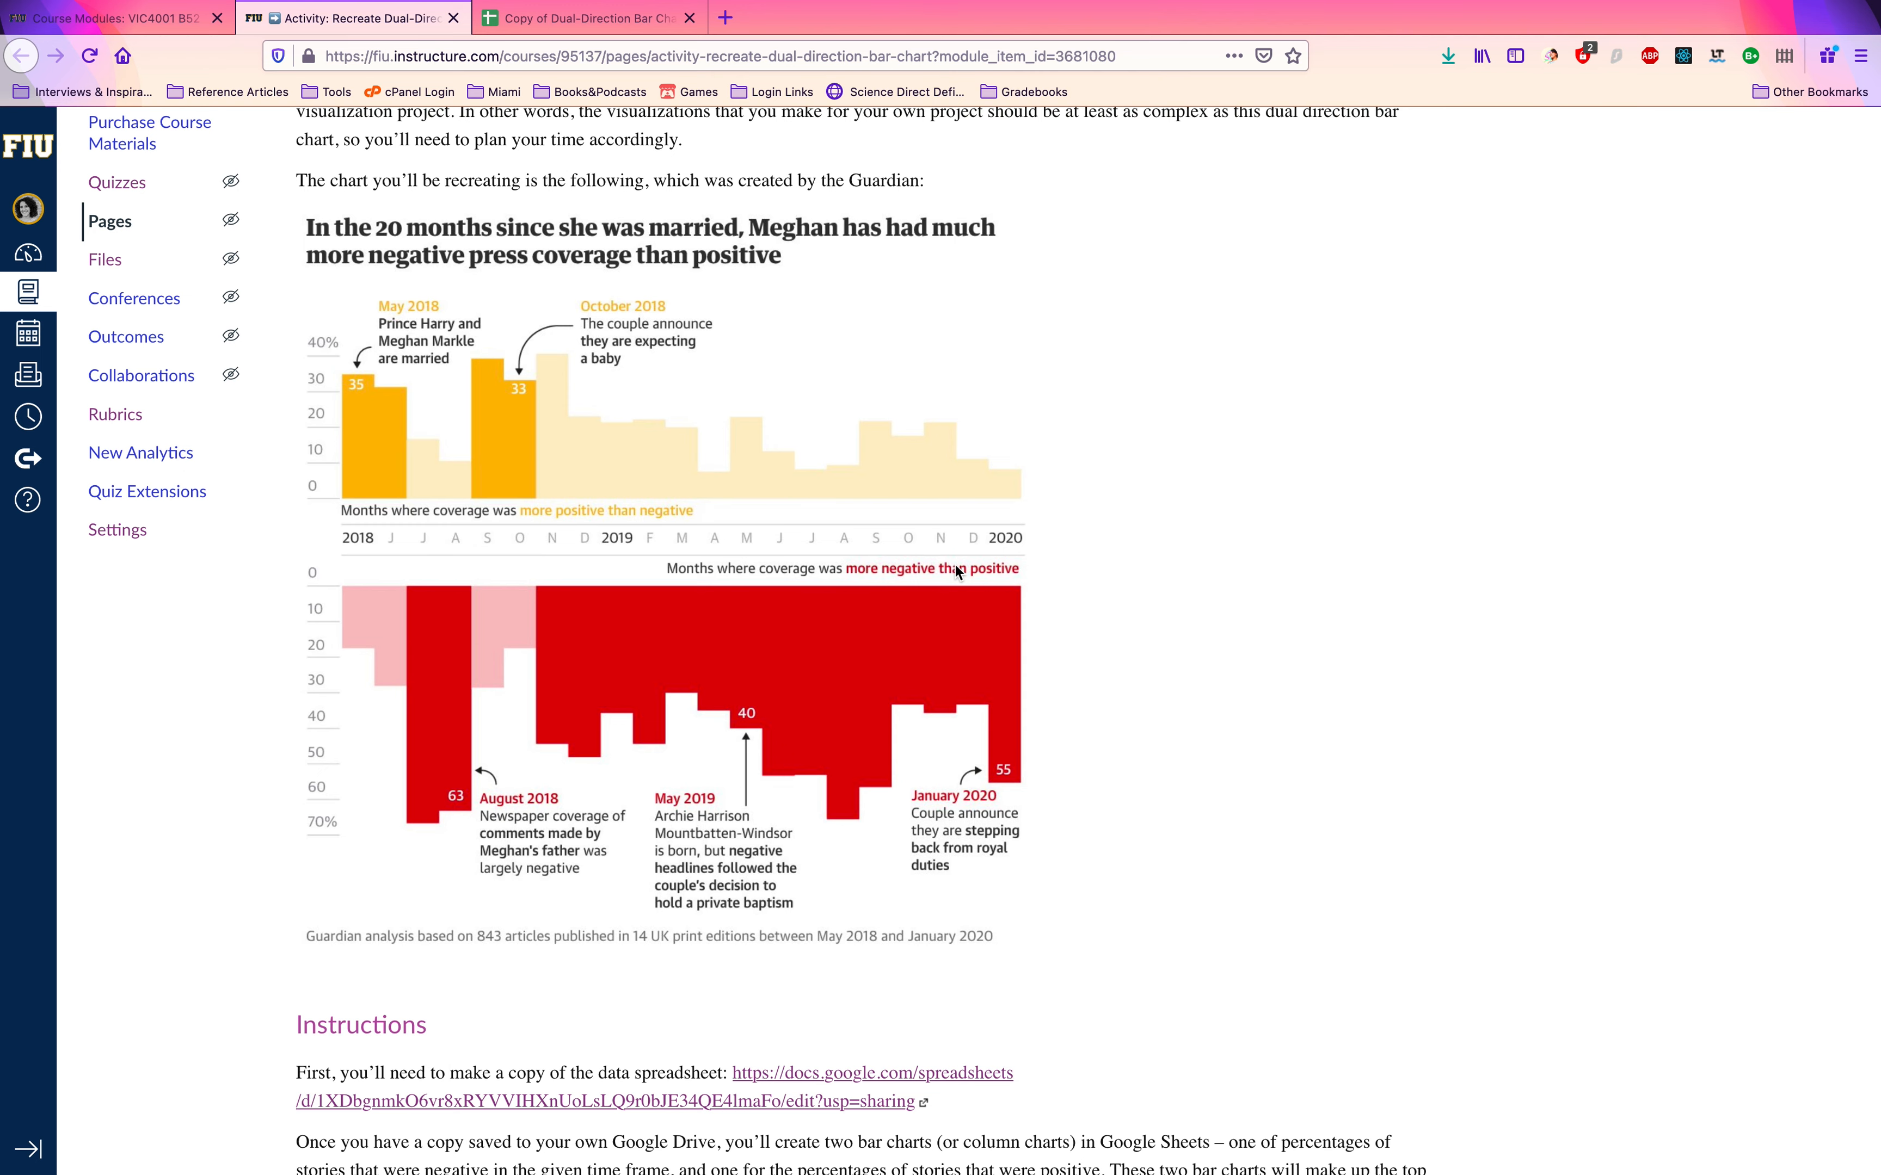
key(super+Tab)
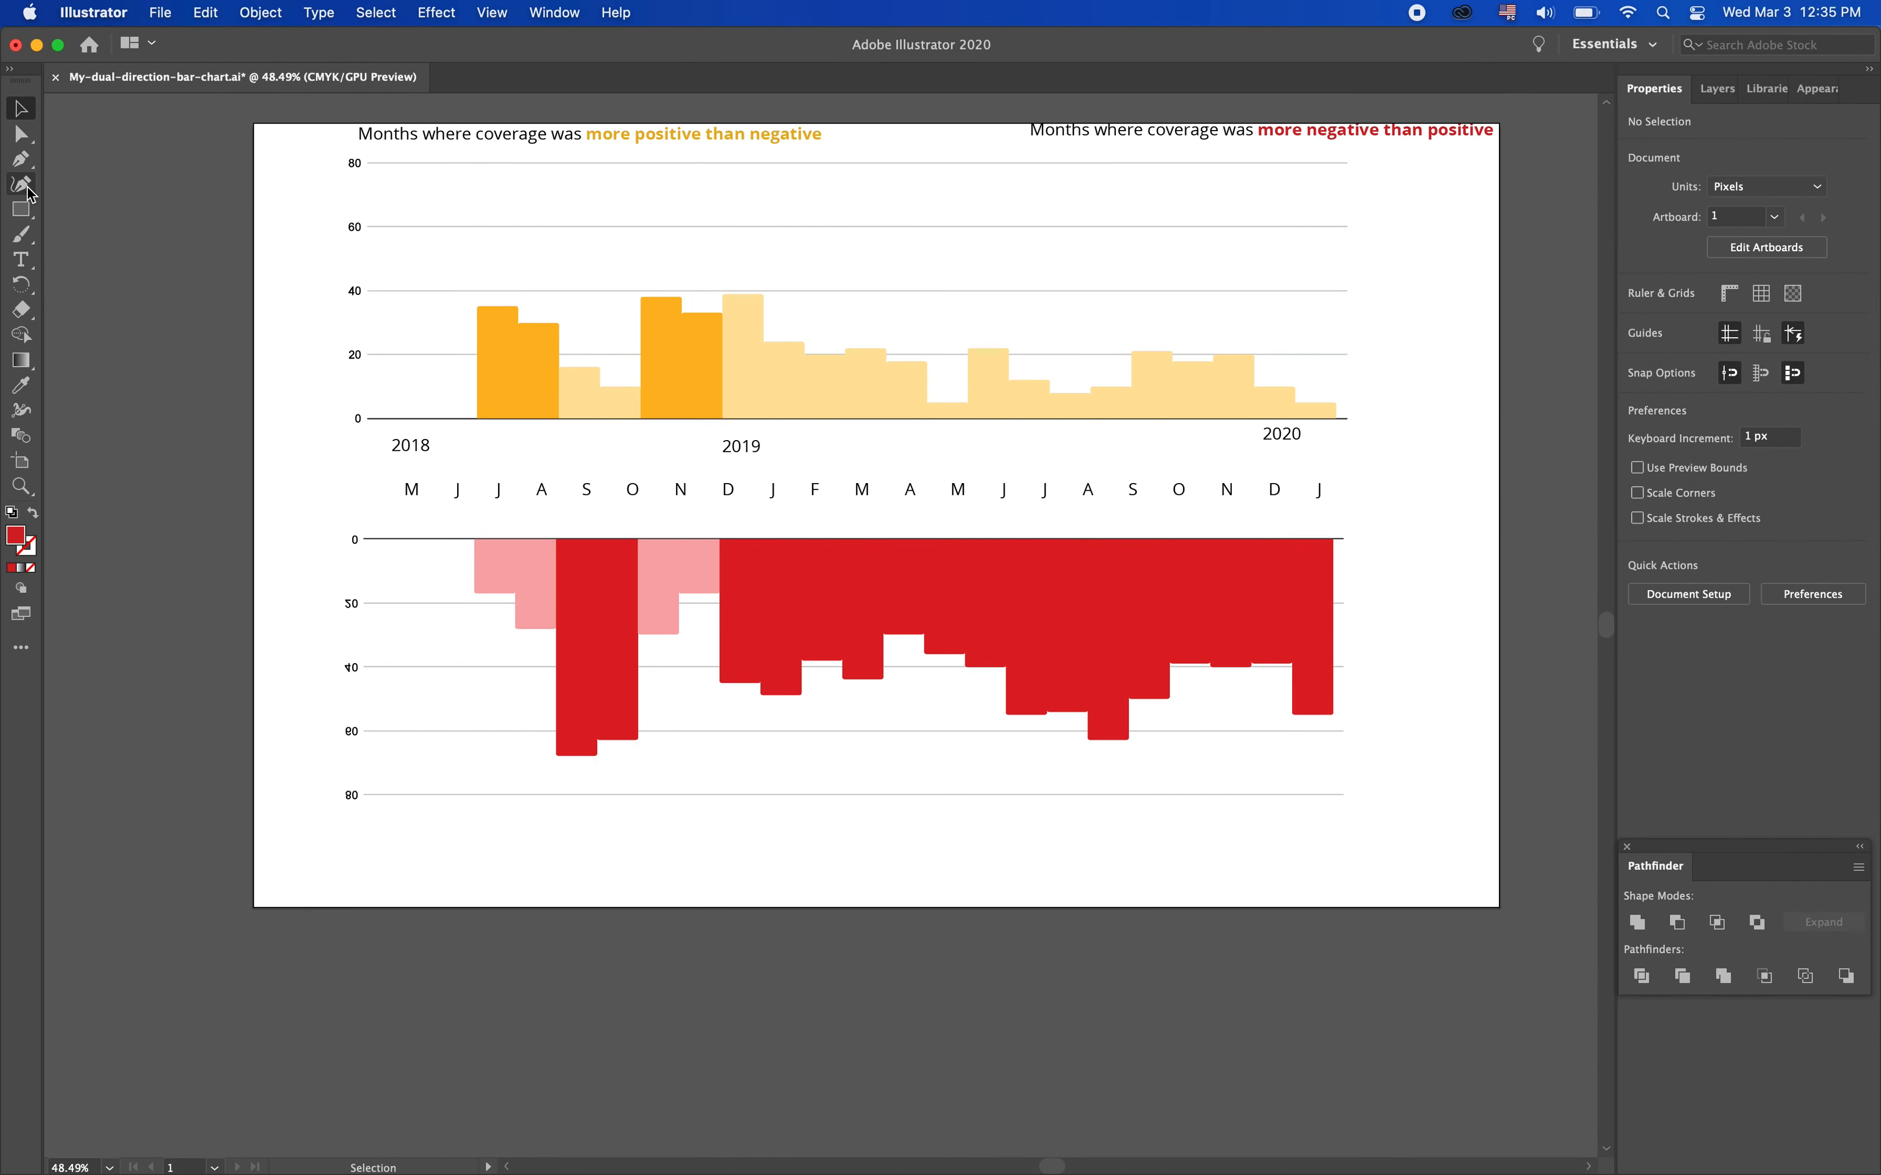
click(22, 210)
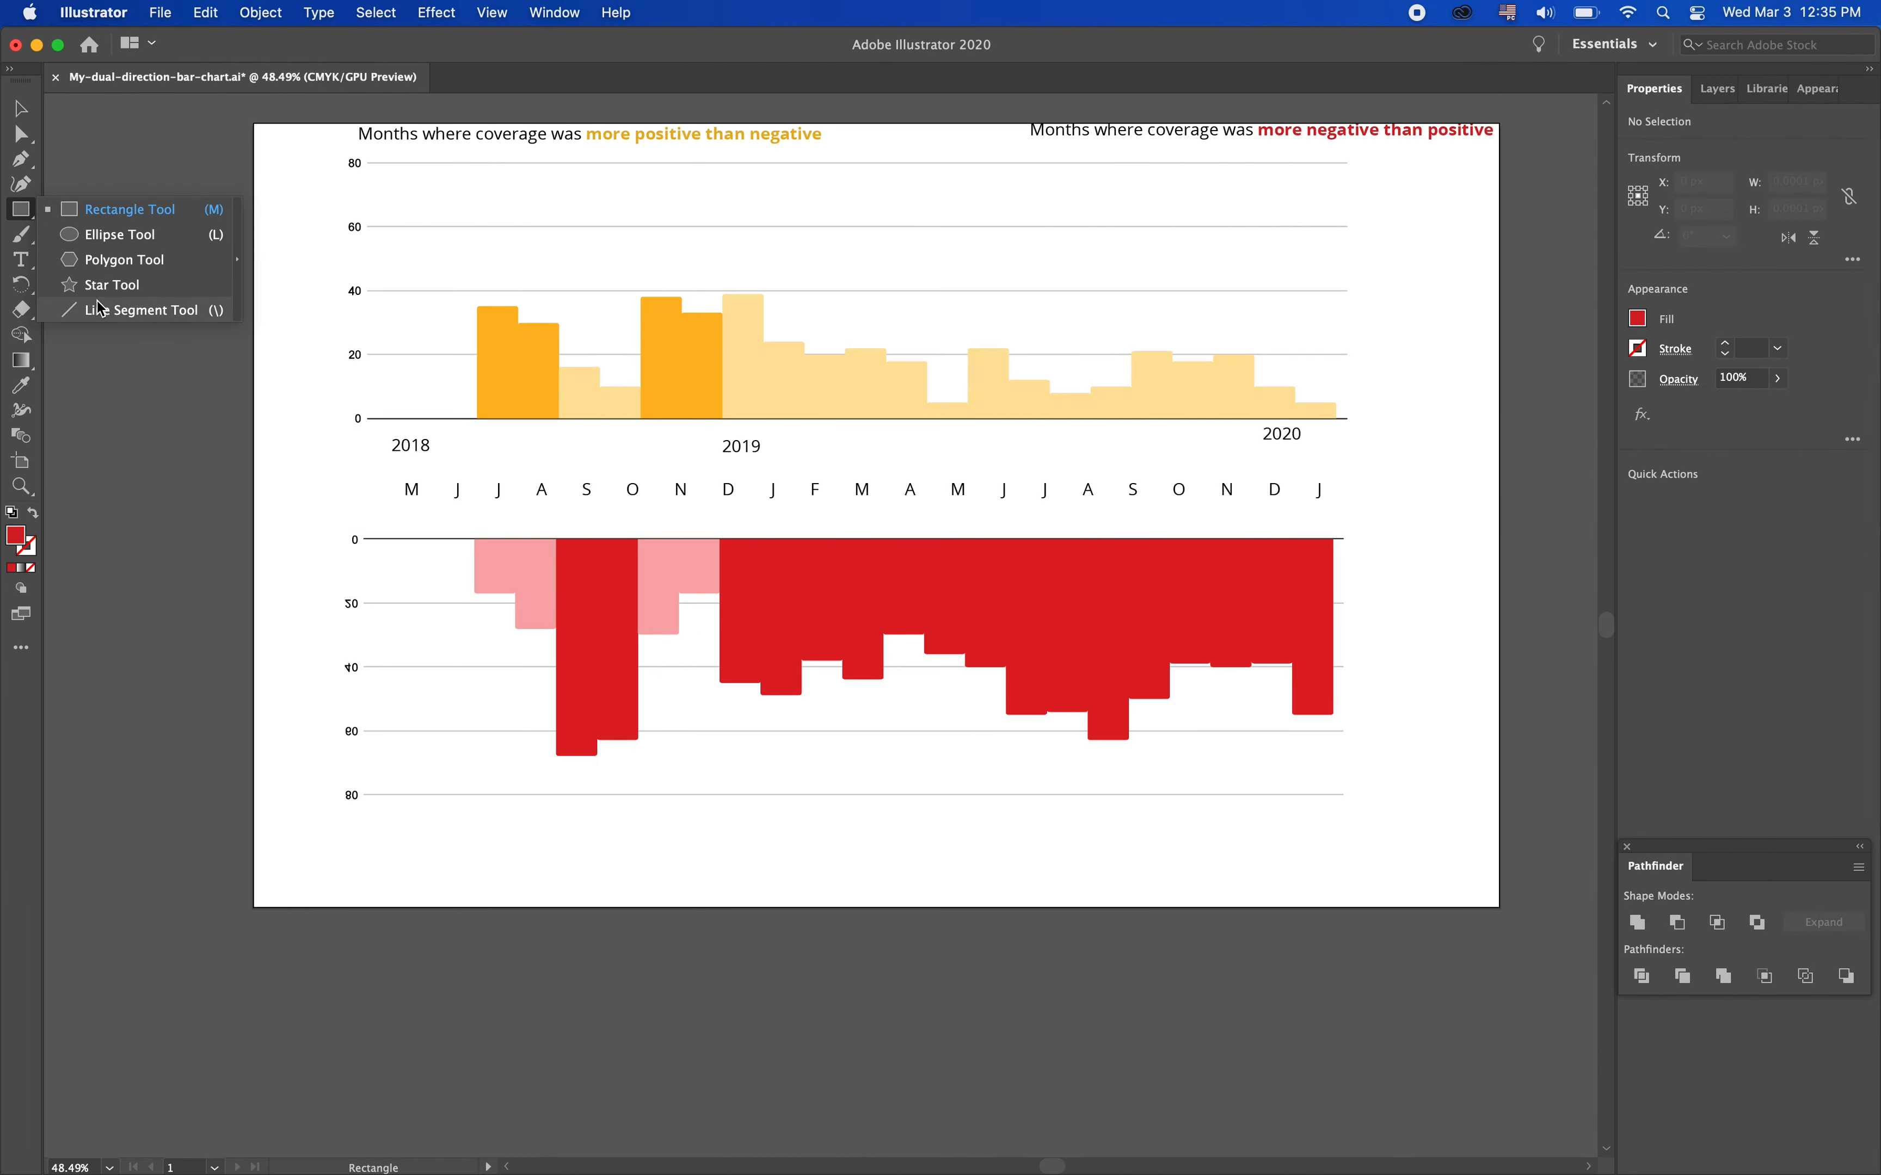
click(101, 309)
drag(369, 466, 1328, 435)
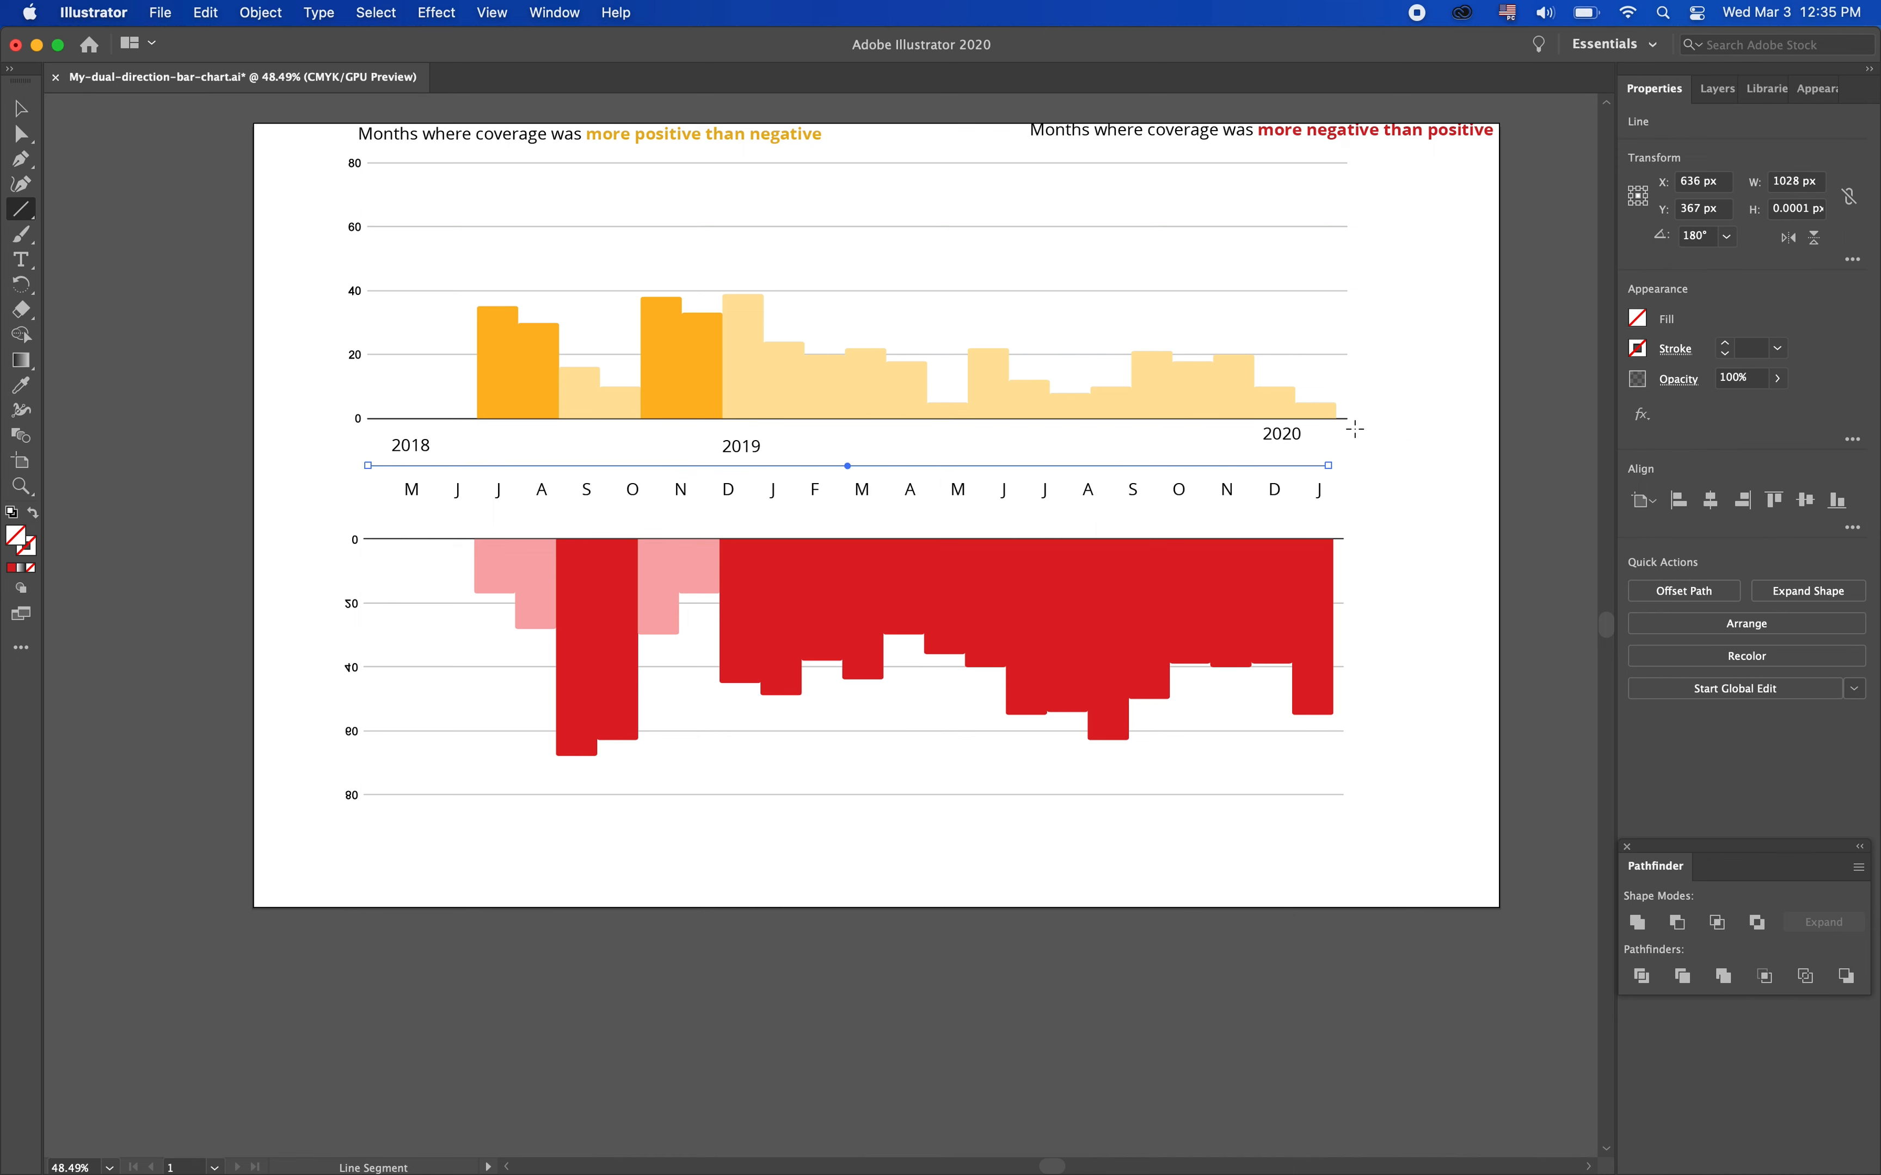
Compare with the divider lines in the Firefox reference and give the new horizontal line a dark grey stroke
click(1639, 352)
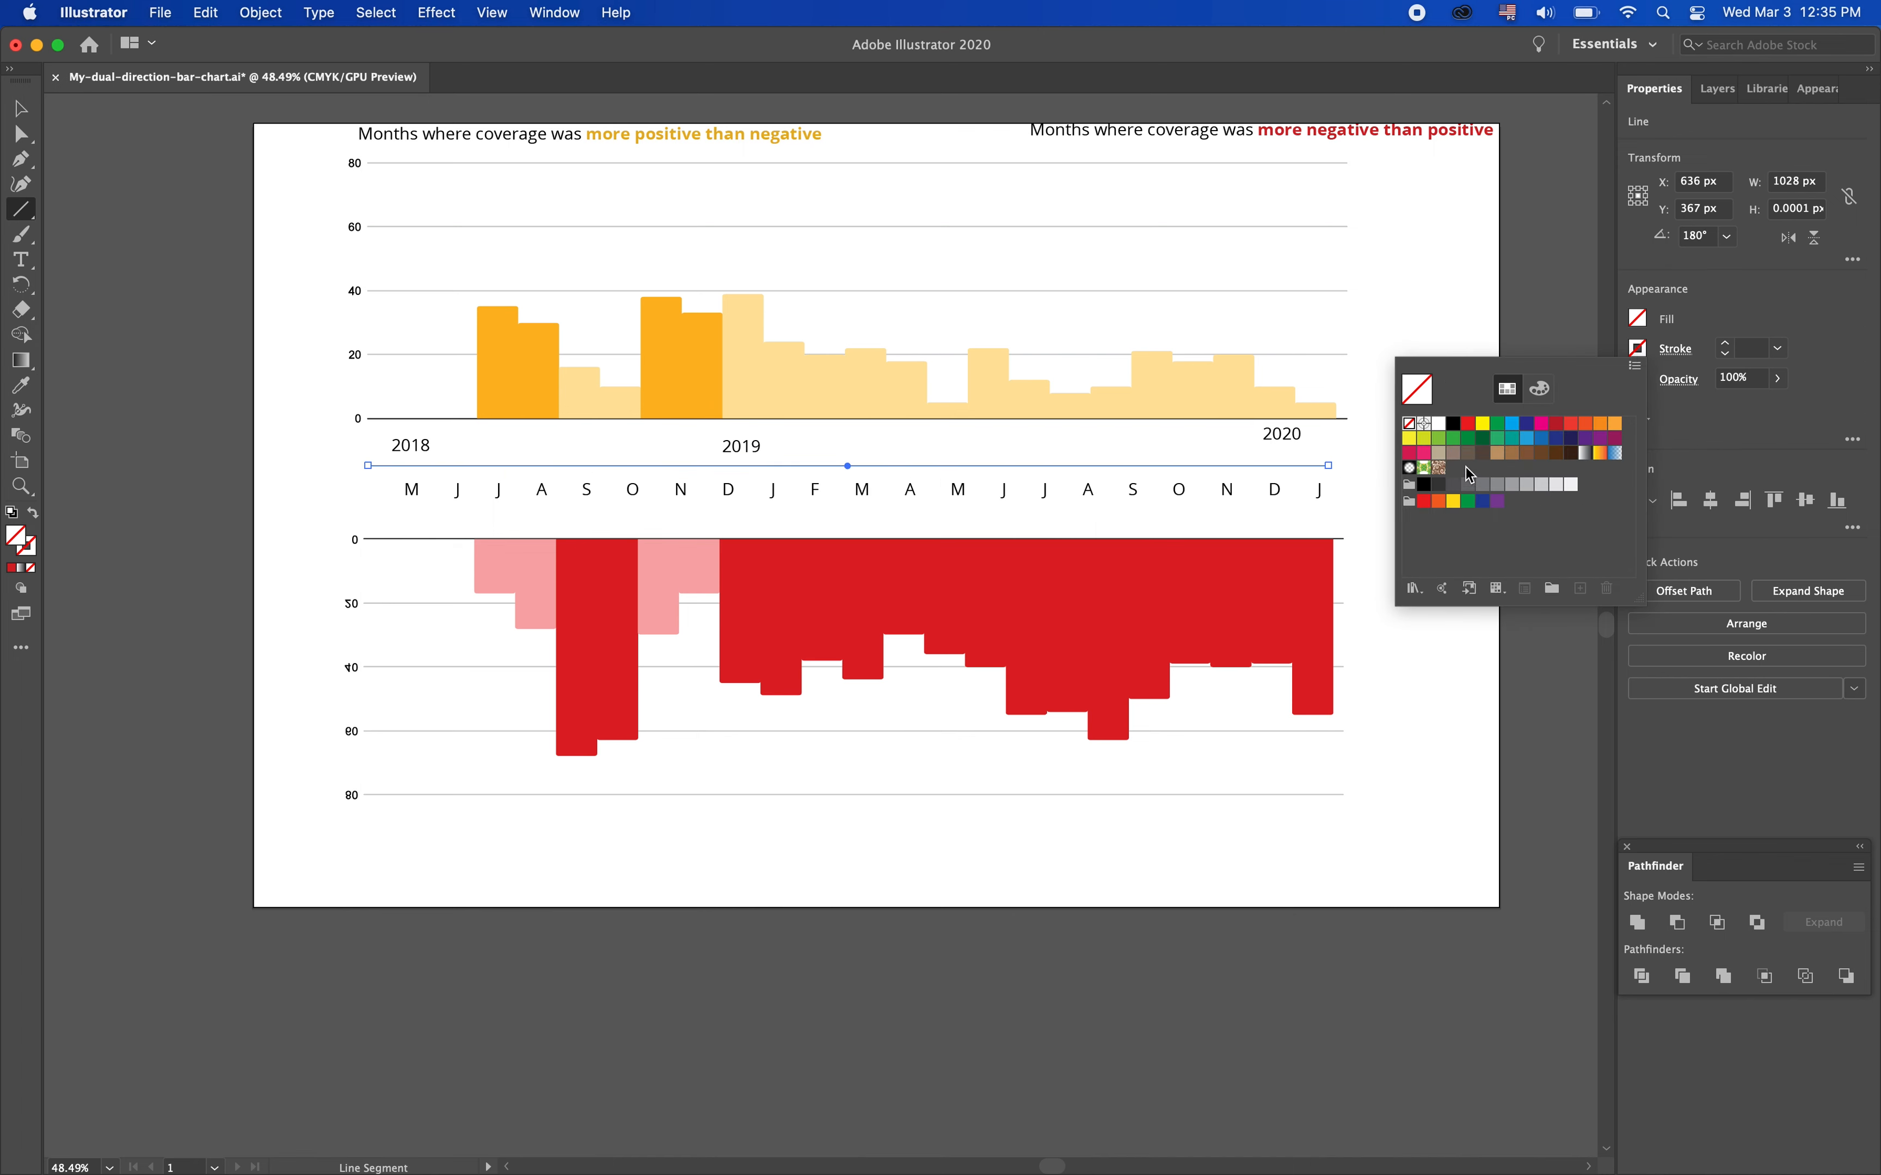
click(1453, 425)
key(ctrl+Right)
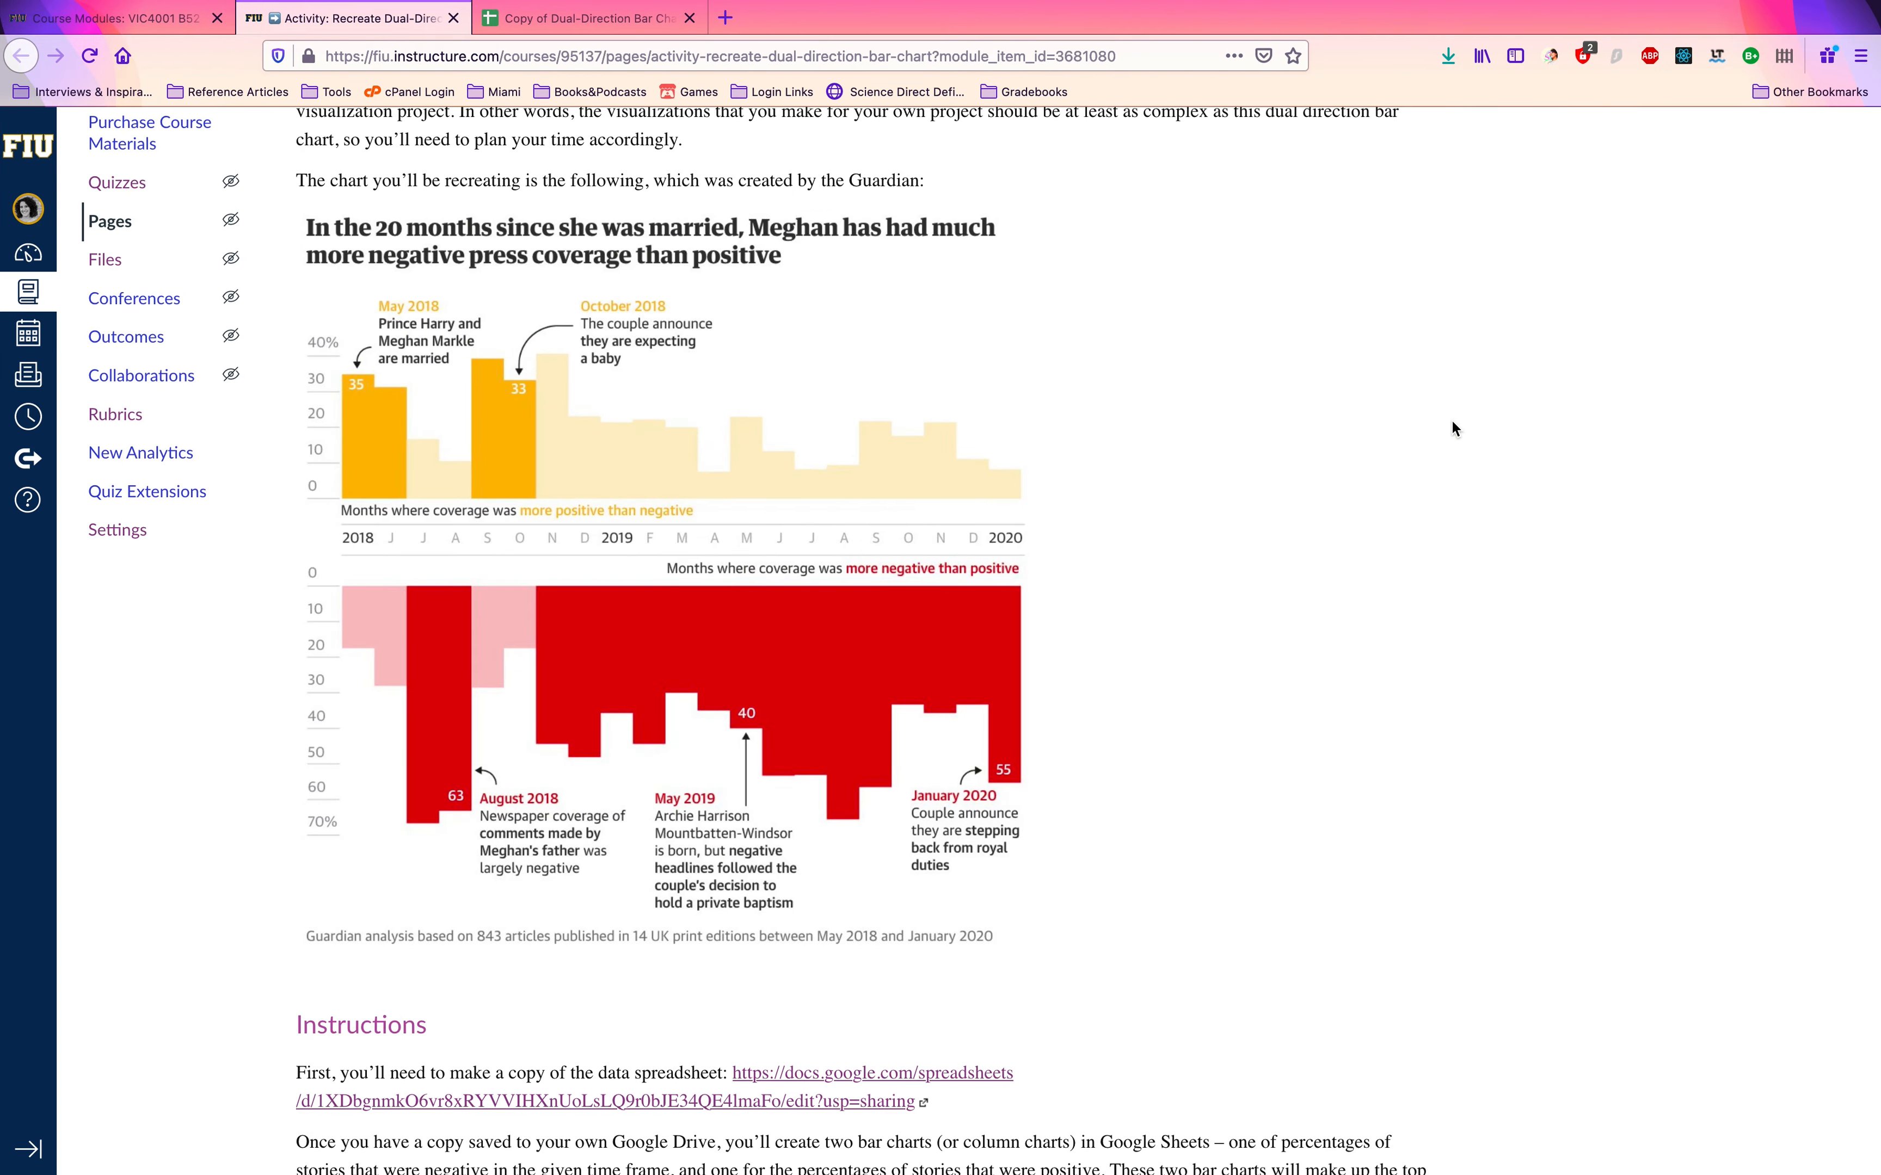
key(ctrl+Left)
click(1639, 350)
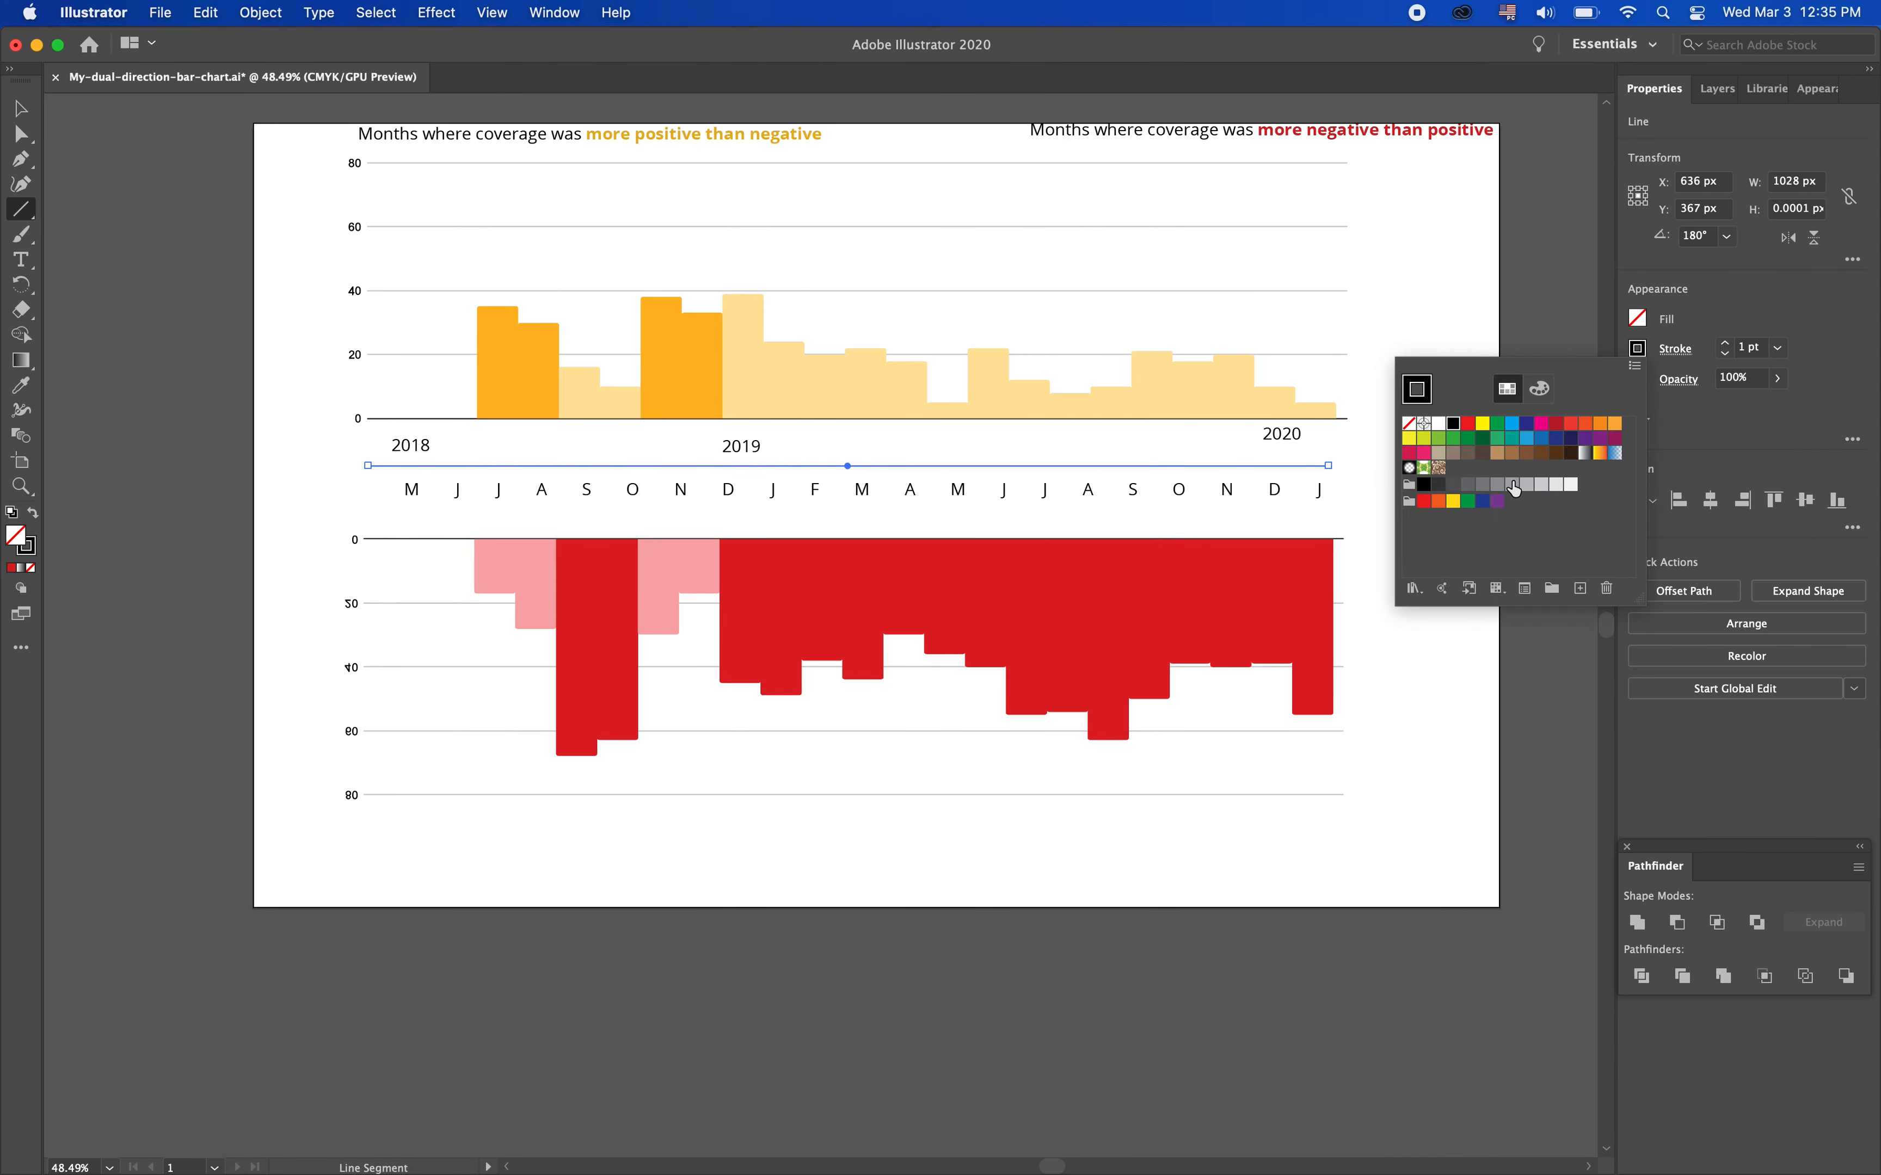
click(1439, 485)
click(1454, 485)
click(1726, 347)
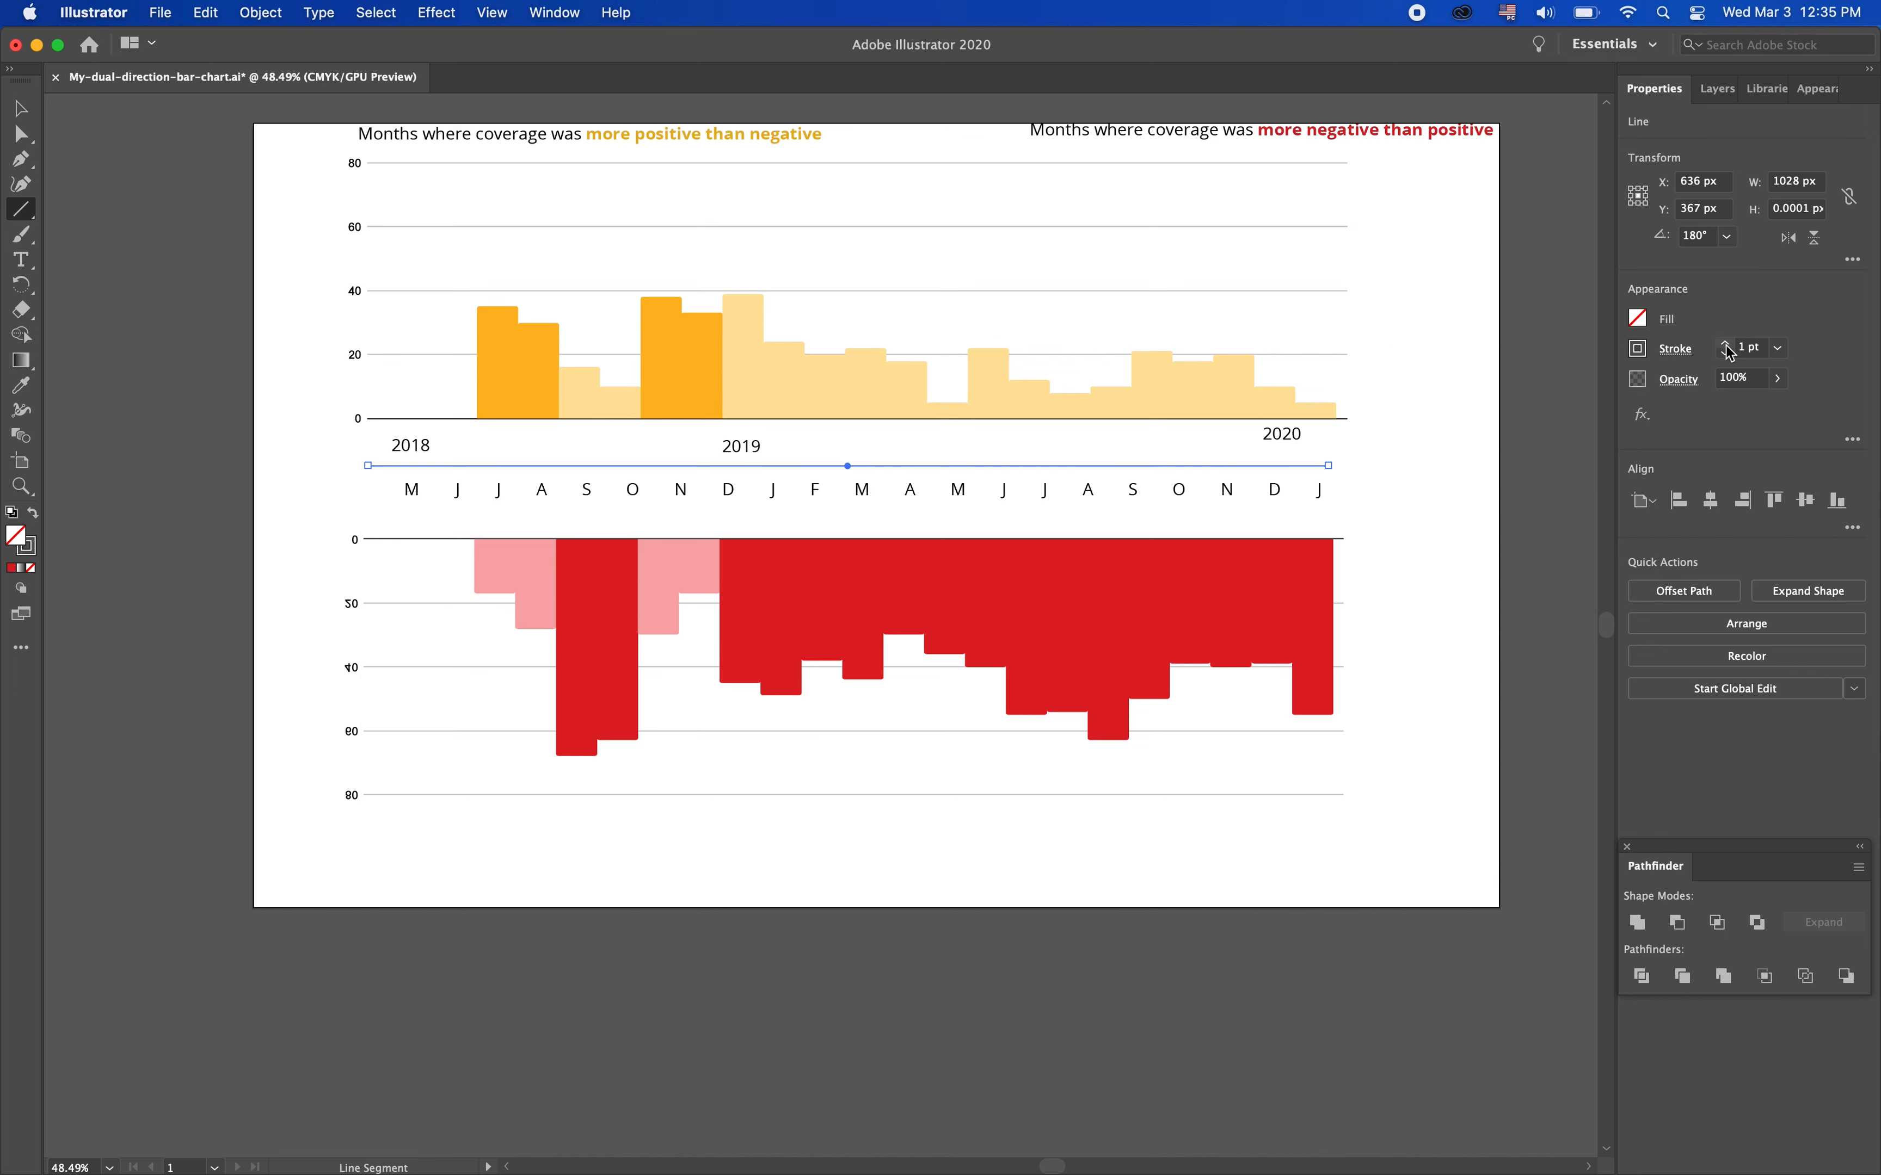
Set the stroke weight of the line between the year labels and month initials to 2 pt and deselect it
click(1728, 350)
click(1434, 526)
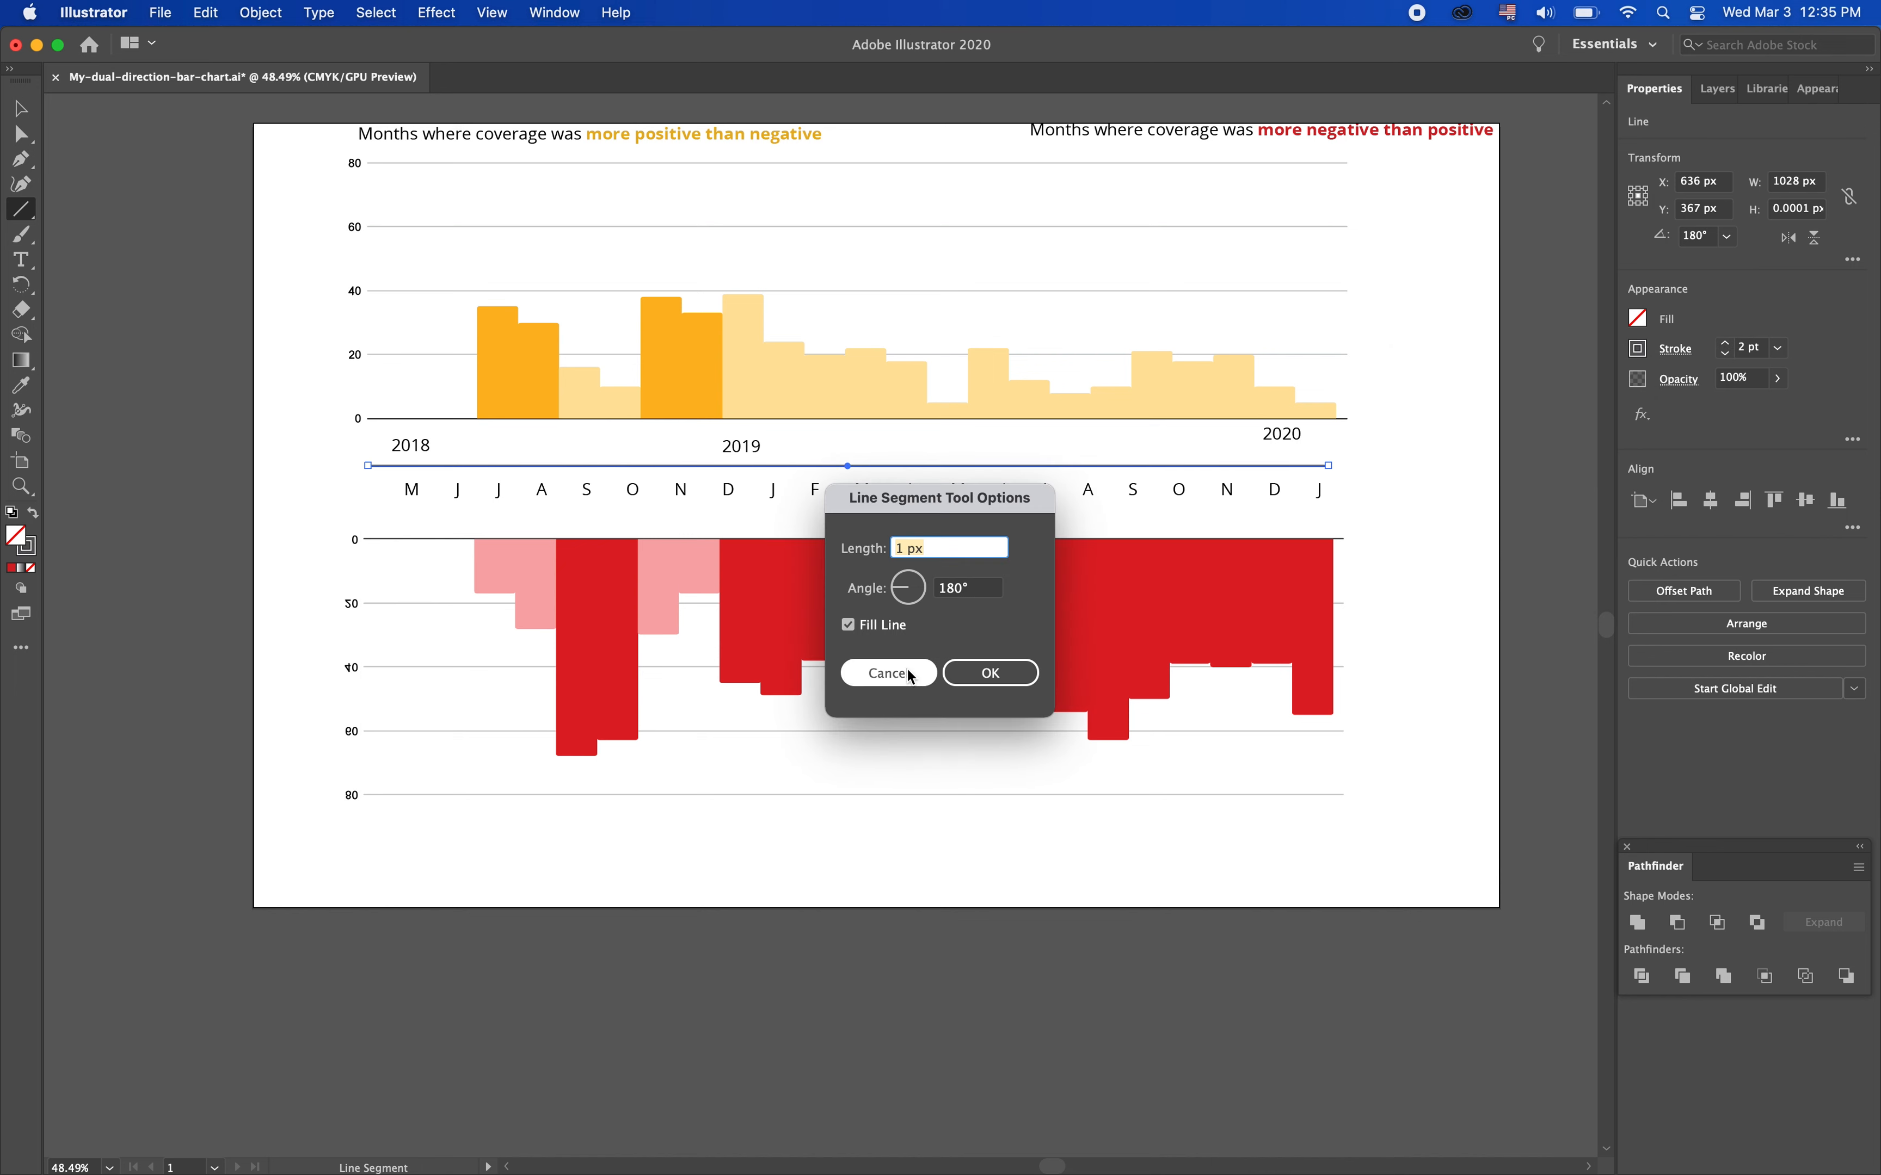
click(912, 674)
click(21, 133)
click(296, 465)
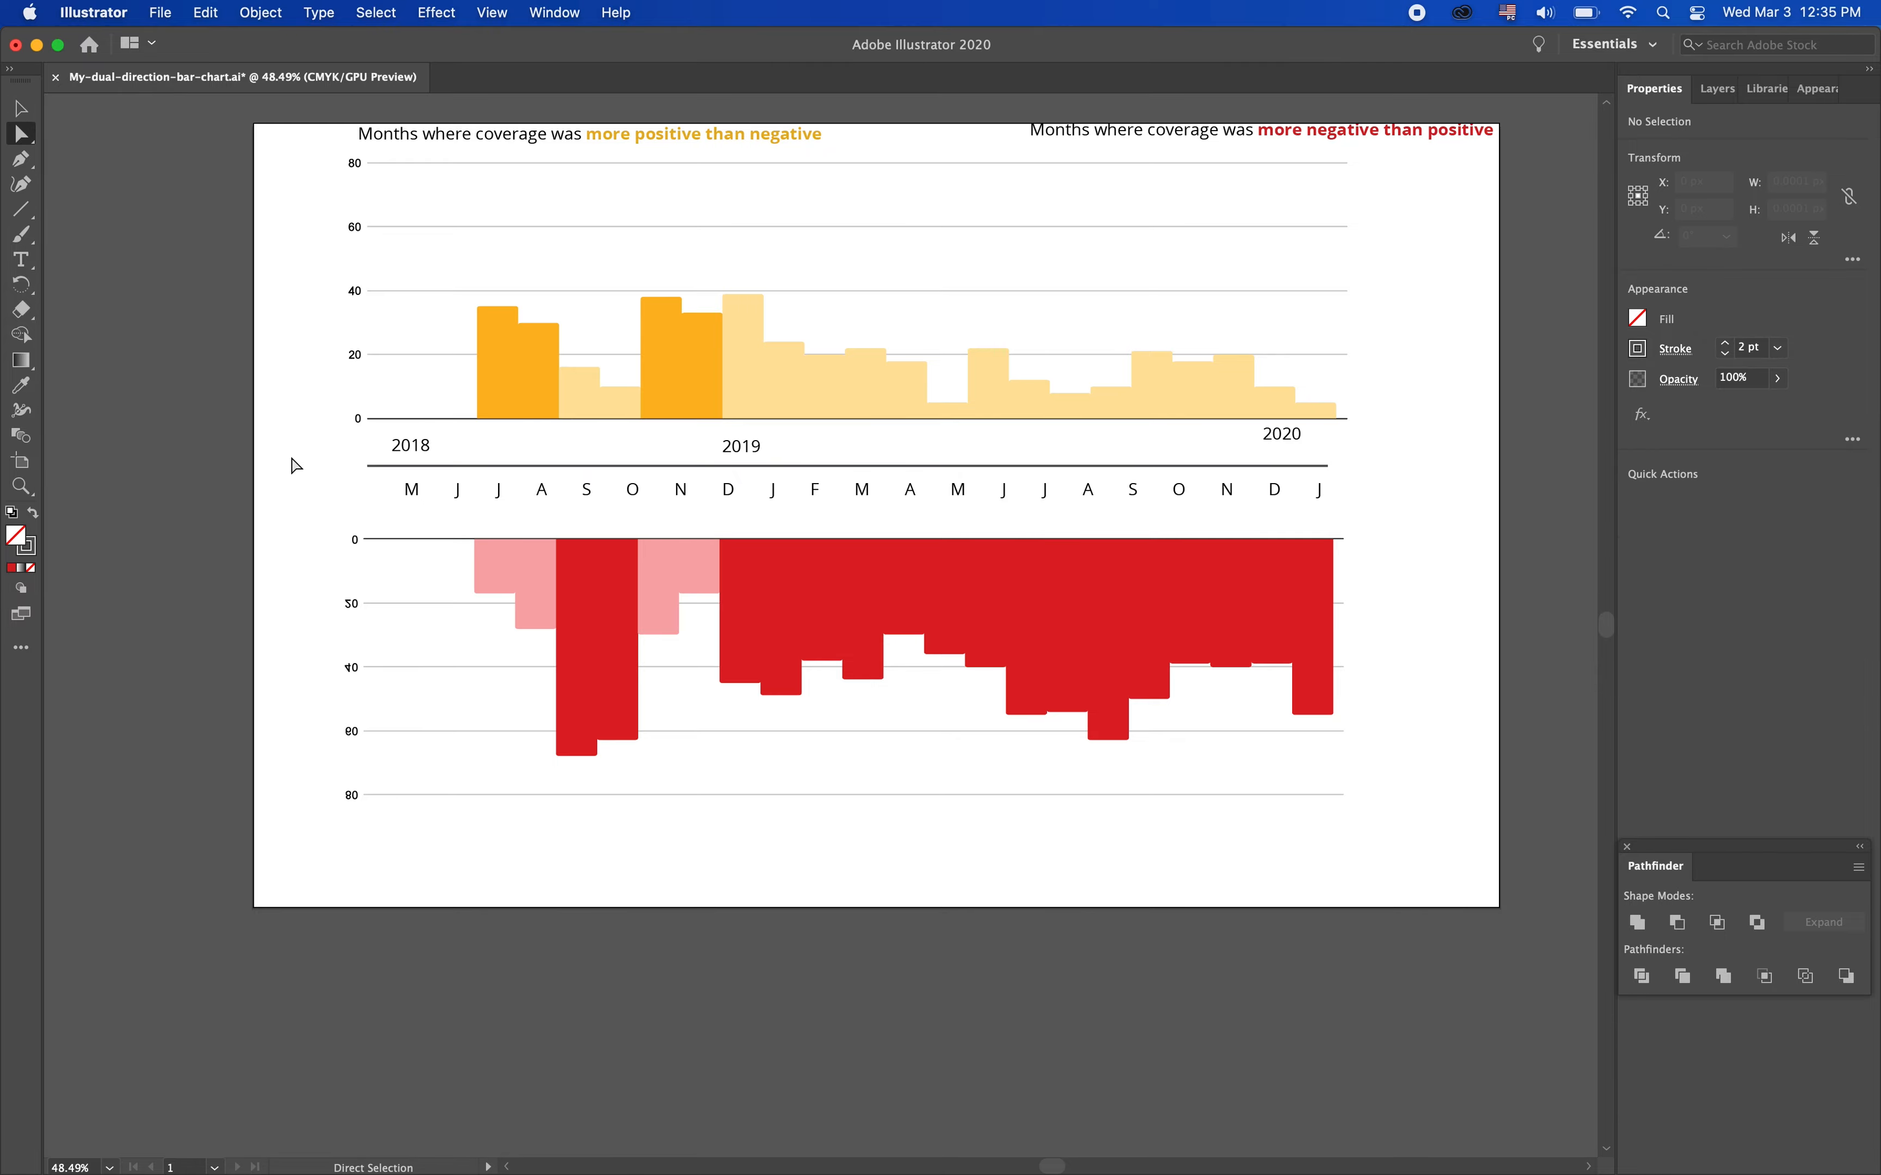
Set the horizontal line's stroke weight to 1.5 pt, give it a lighter grey stroke, and deselect it
key(super+Tab)
key(super+Tab)
click(877, 466)
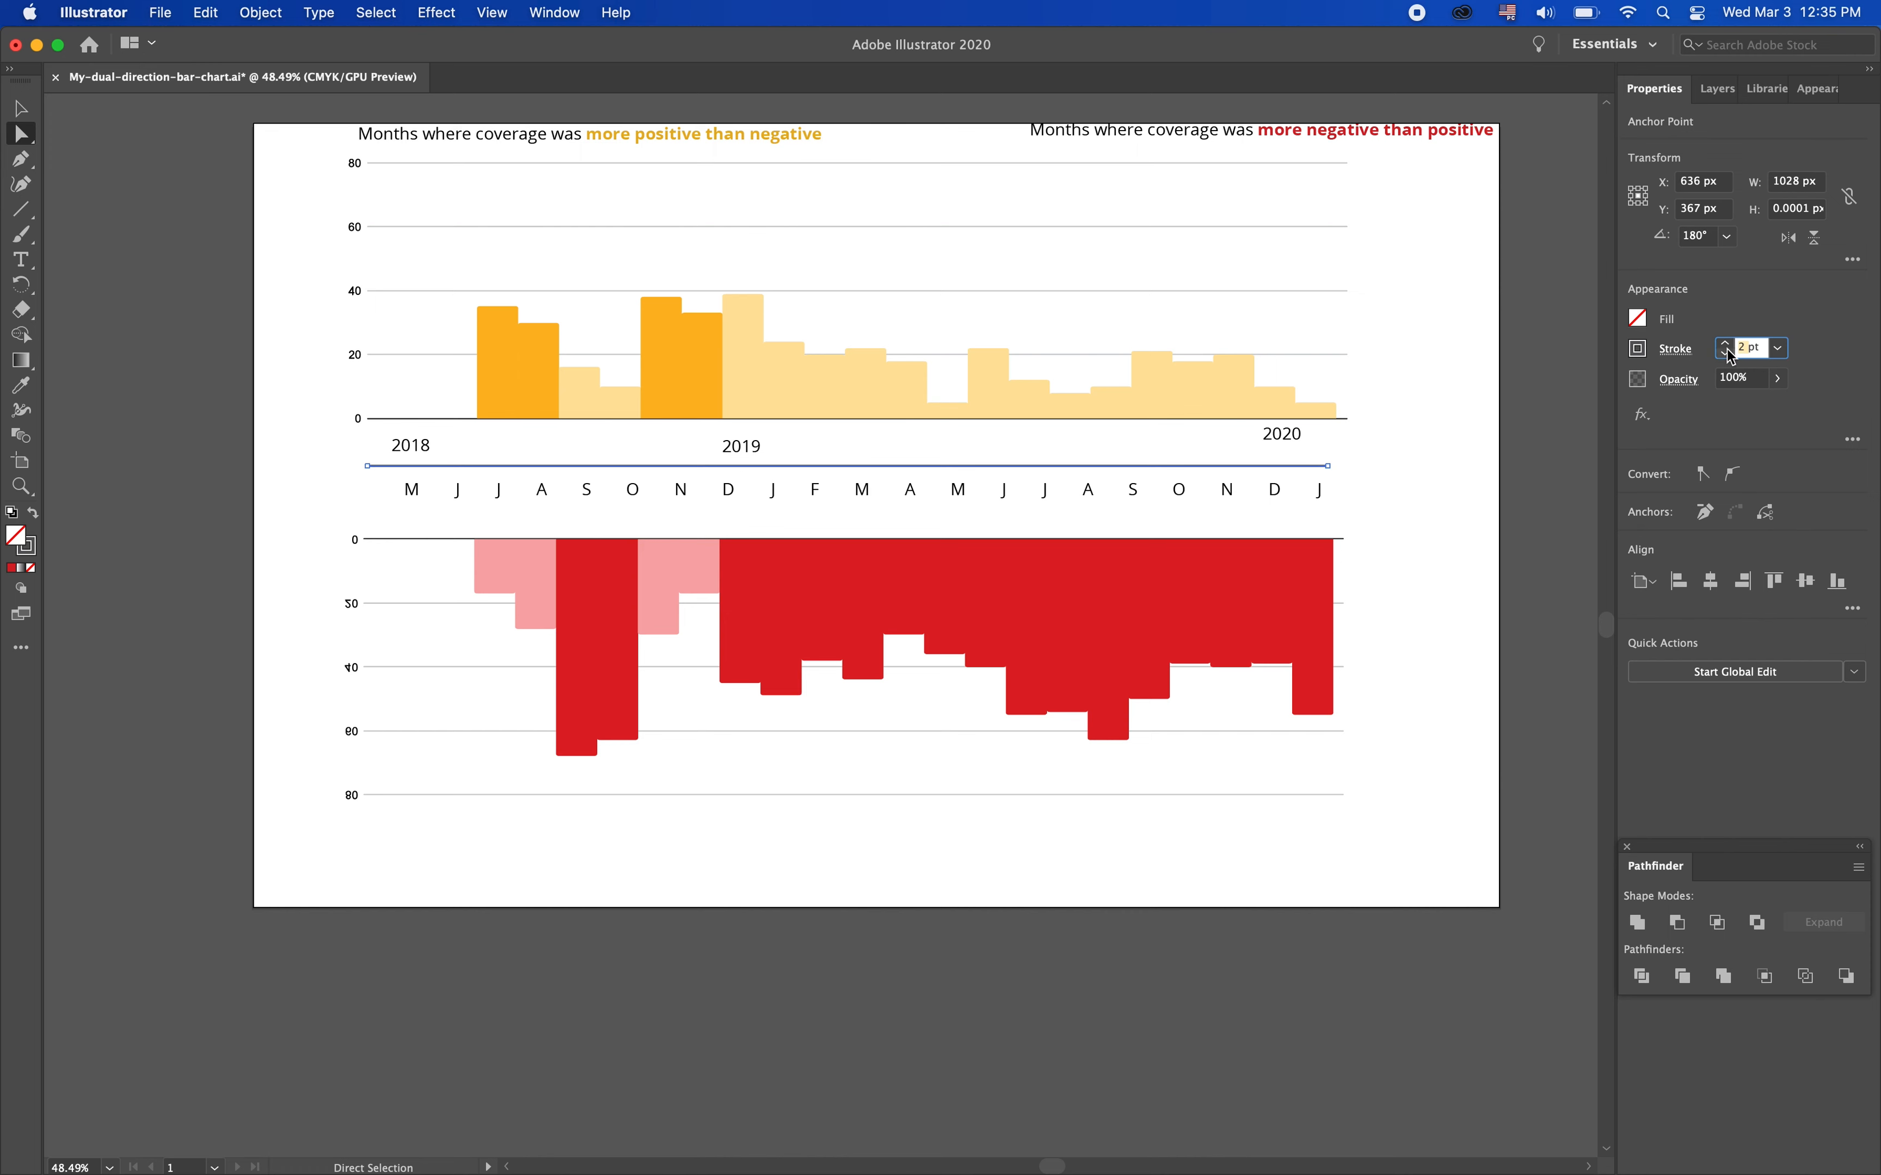
text(1.5)
click(1637, 349)
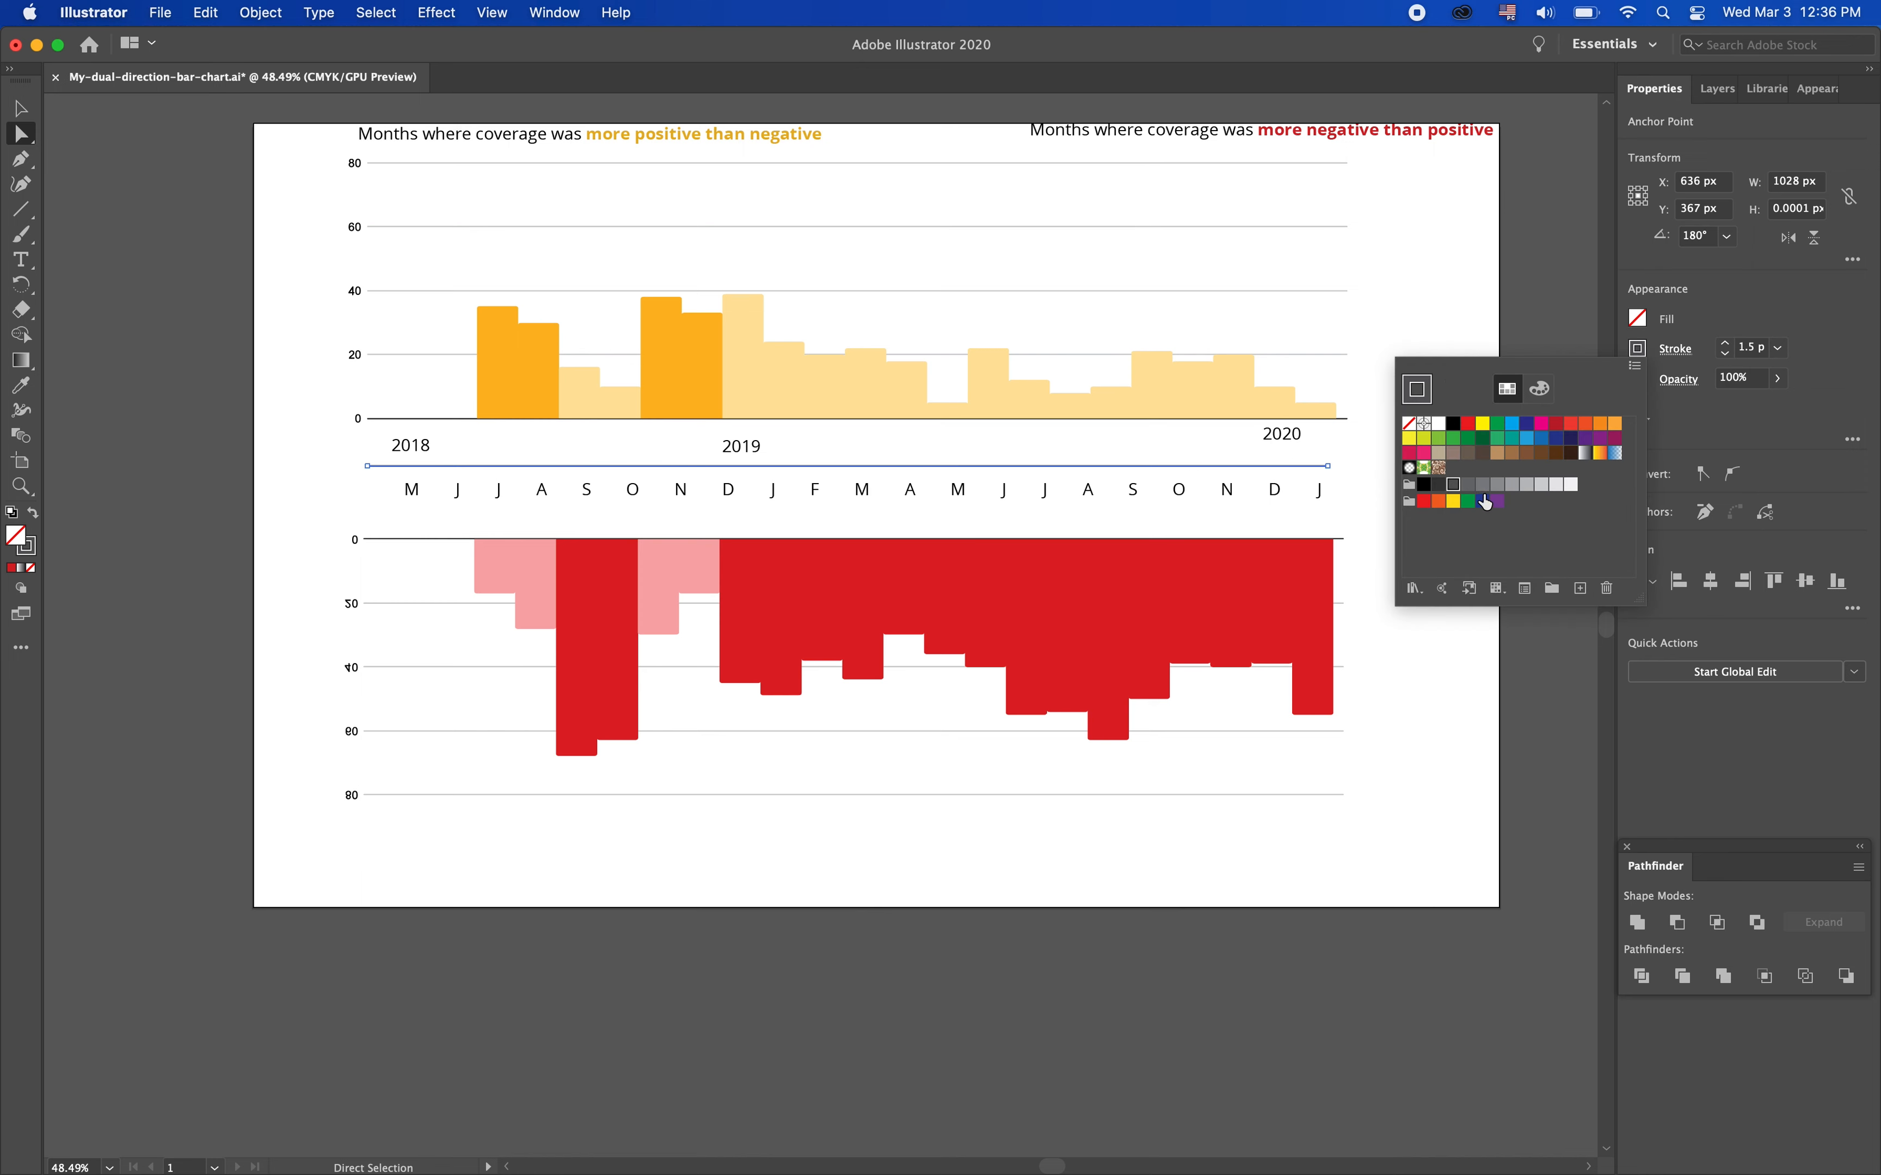
click(1482, 485)
click(1364, 537)
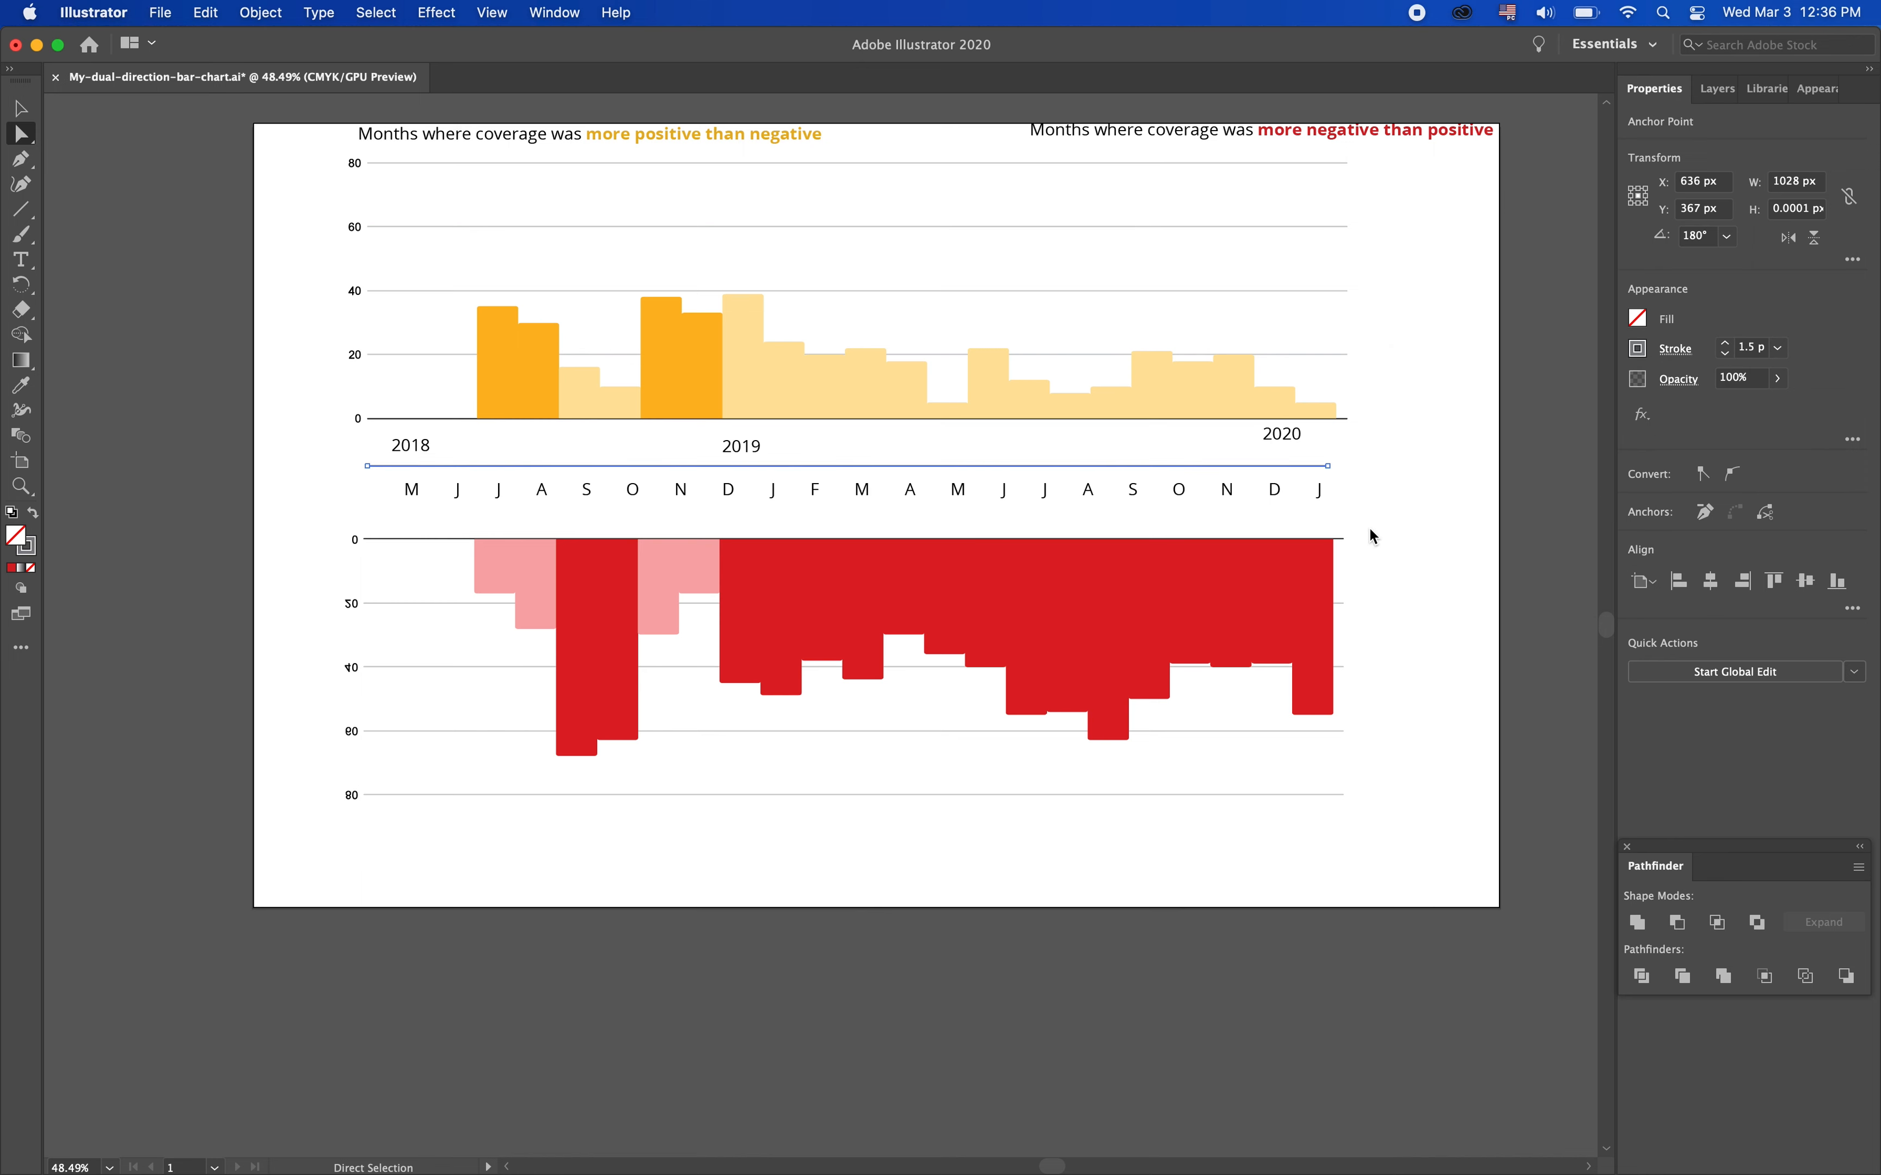
click(1367, 526)
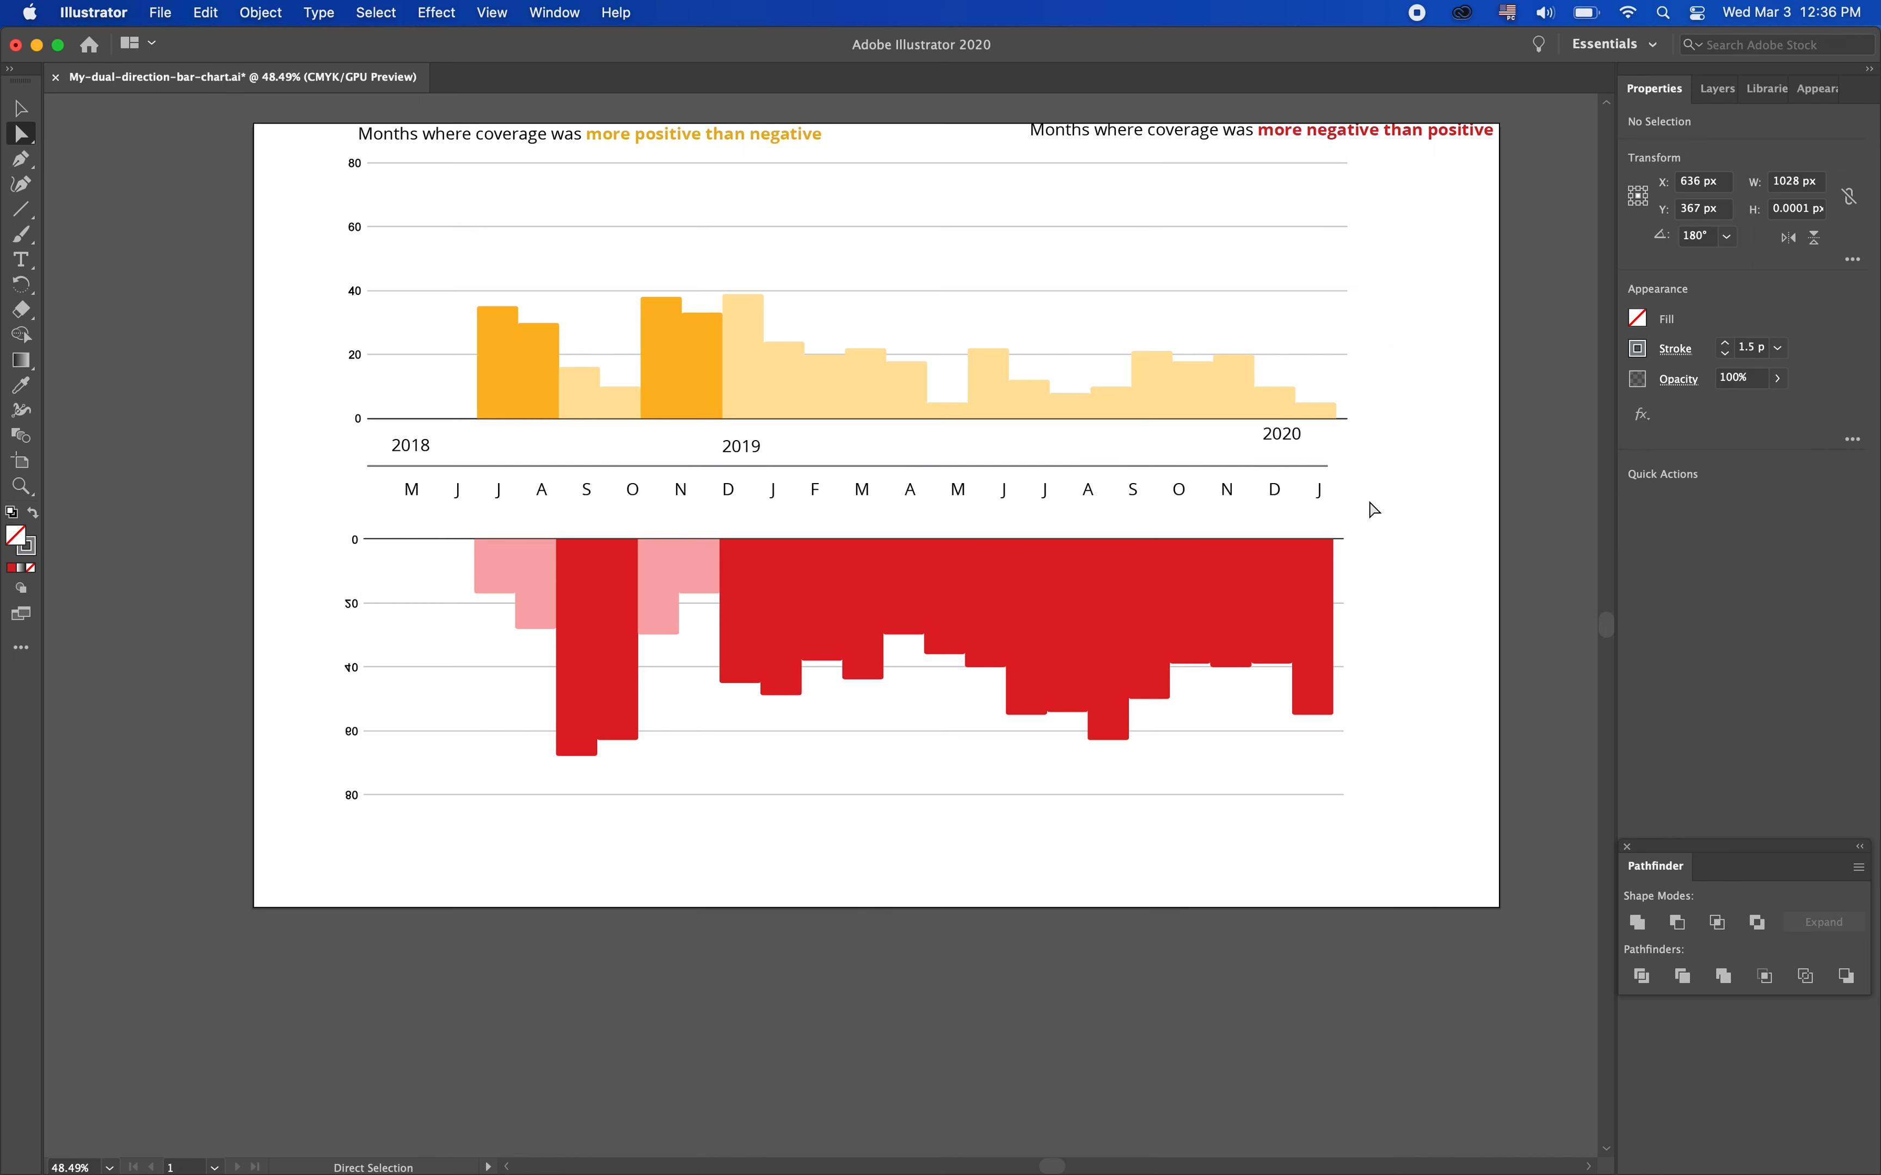
Copy the horizontal line and place the duplicate just below the month initials, lined up with the original
click(1255, 466)
key(ctrl+c)
key(ctrl+v)
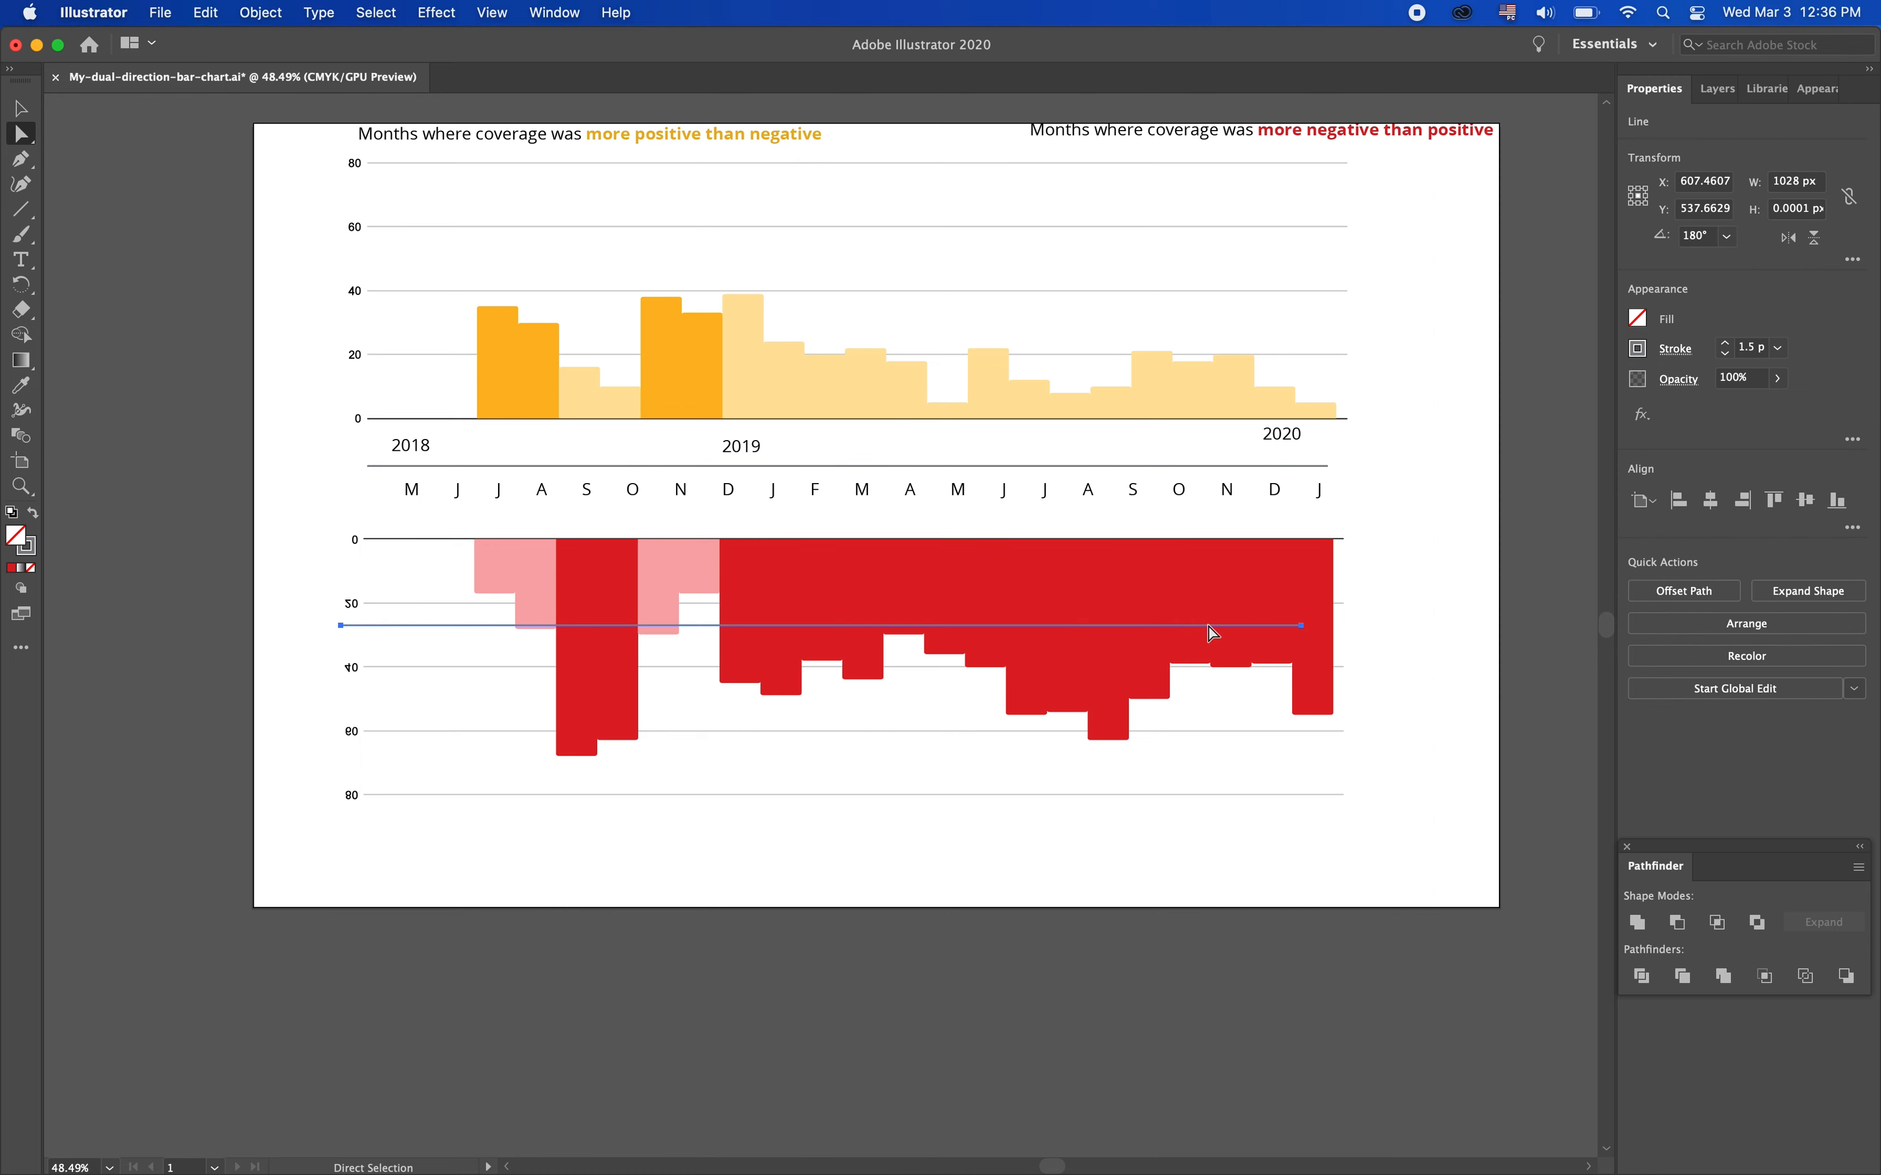
drag(1209, 627, 1234, 509)
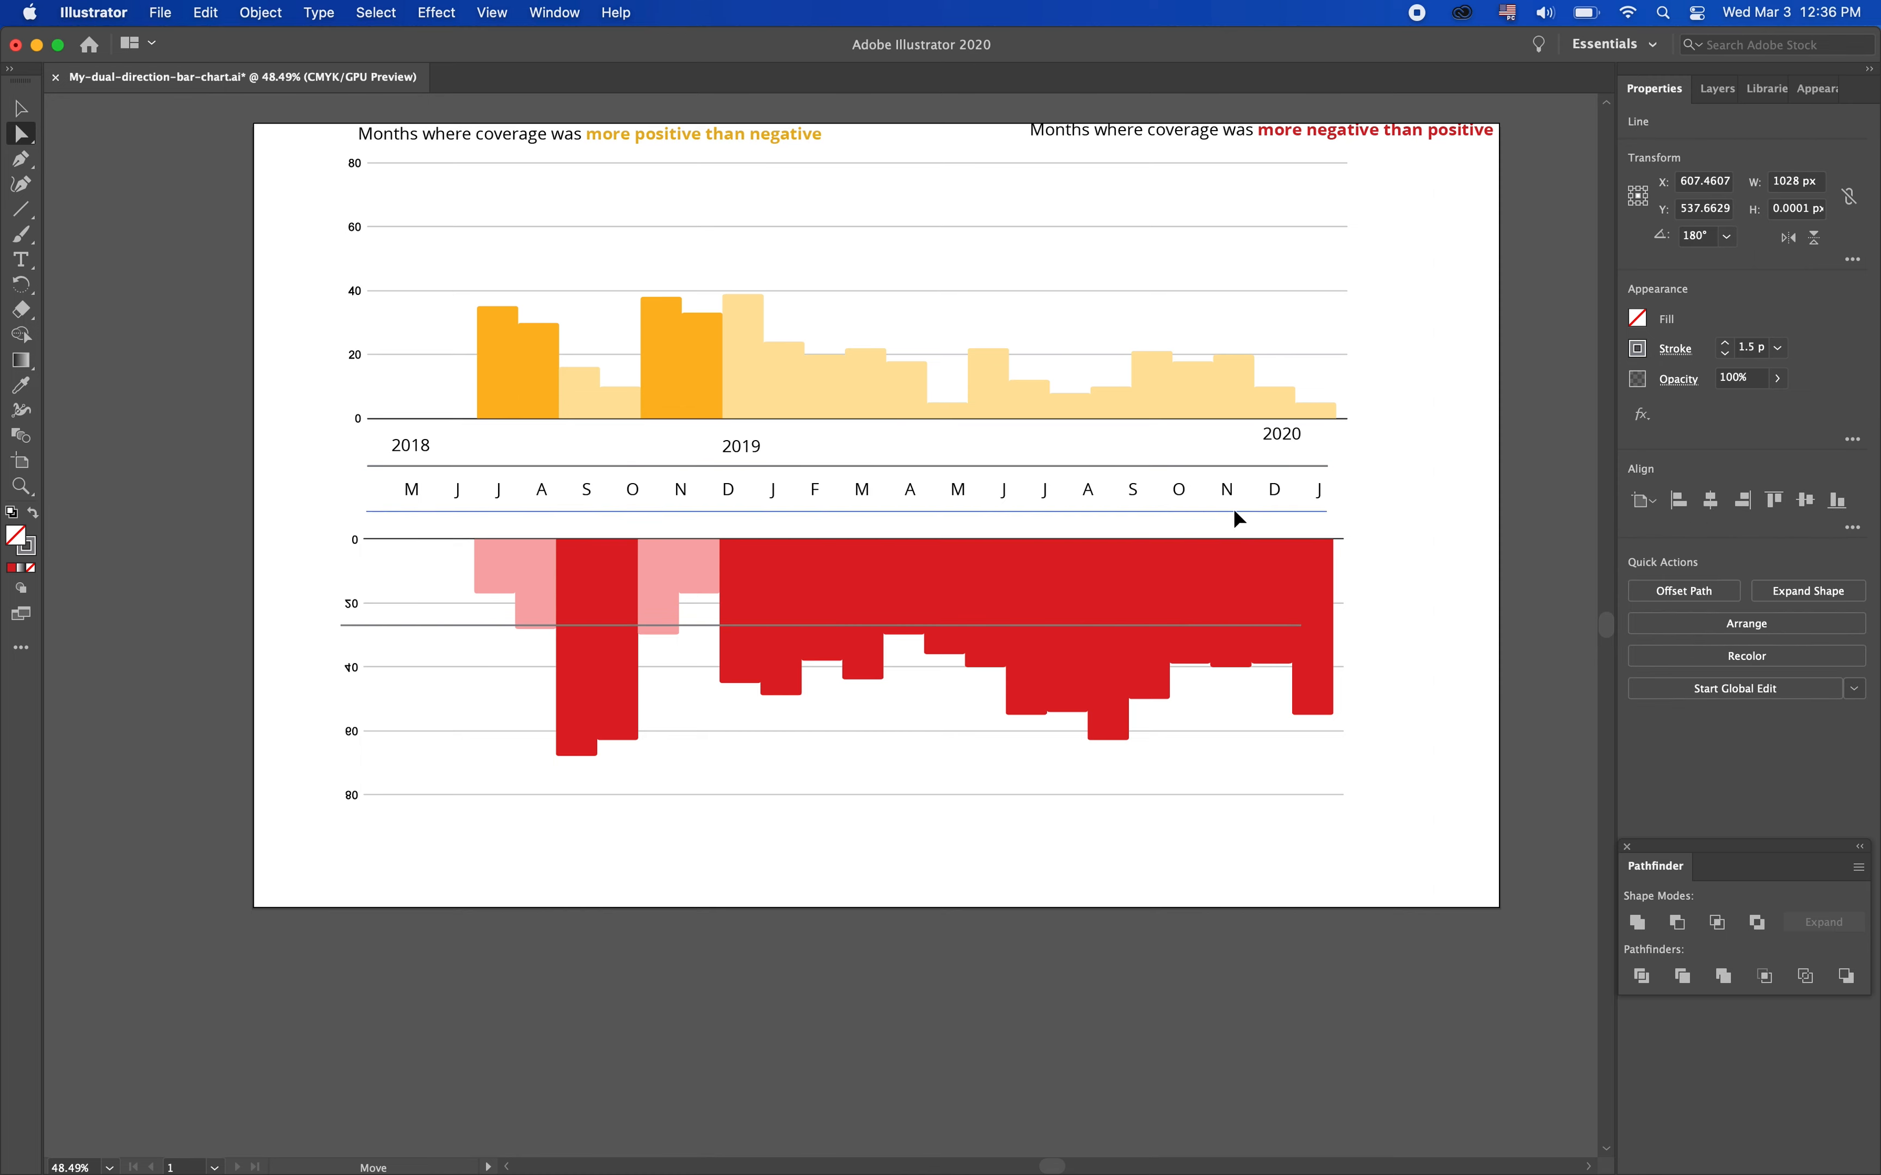
shift+click(1191, 466)
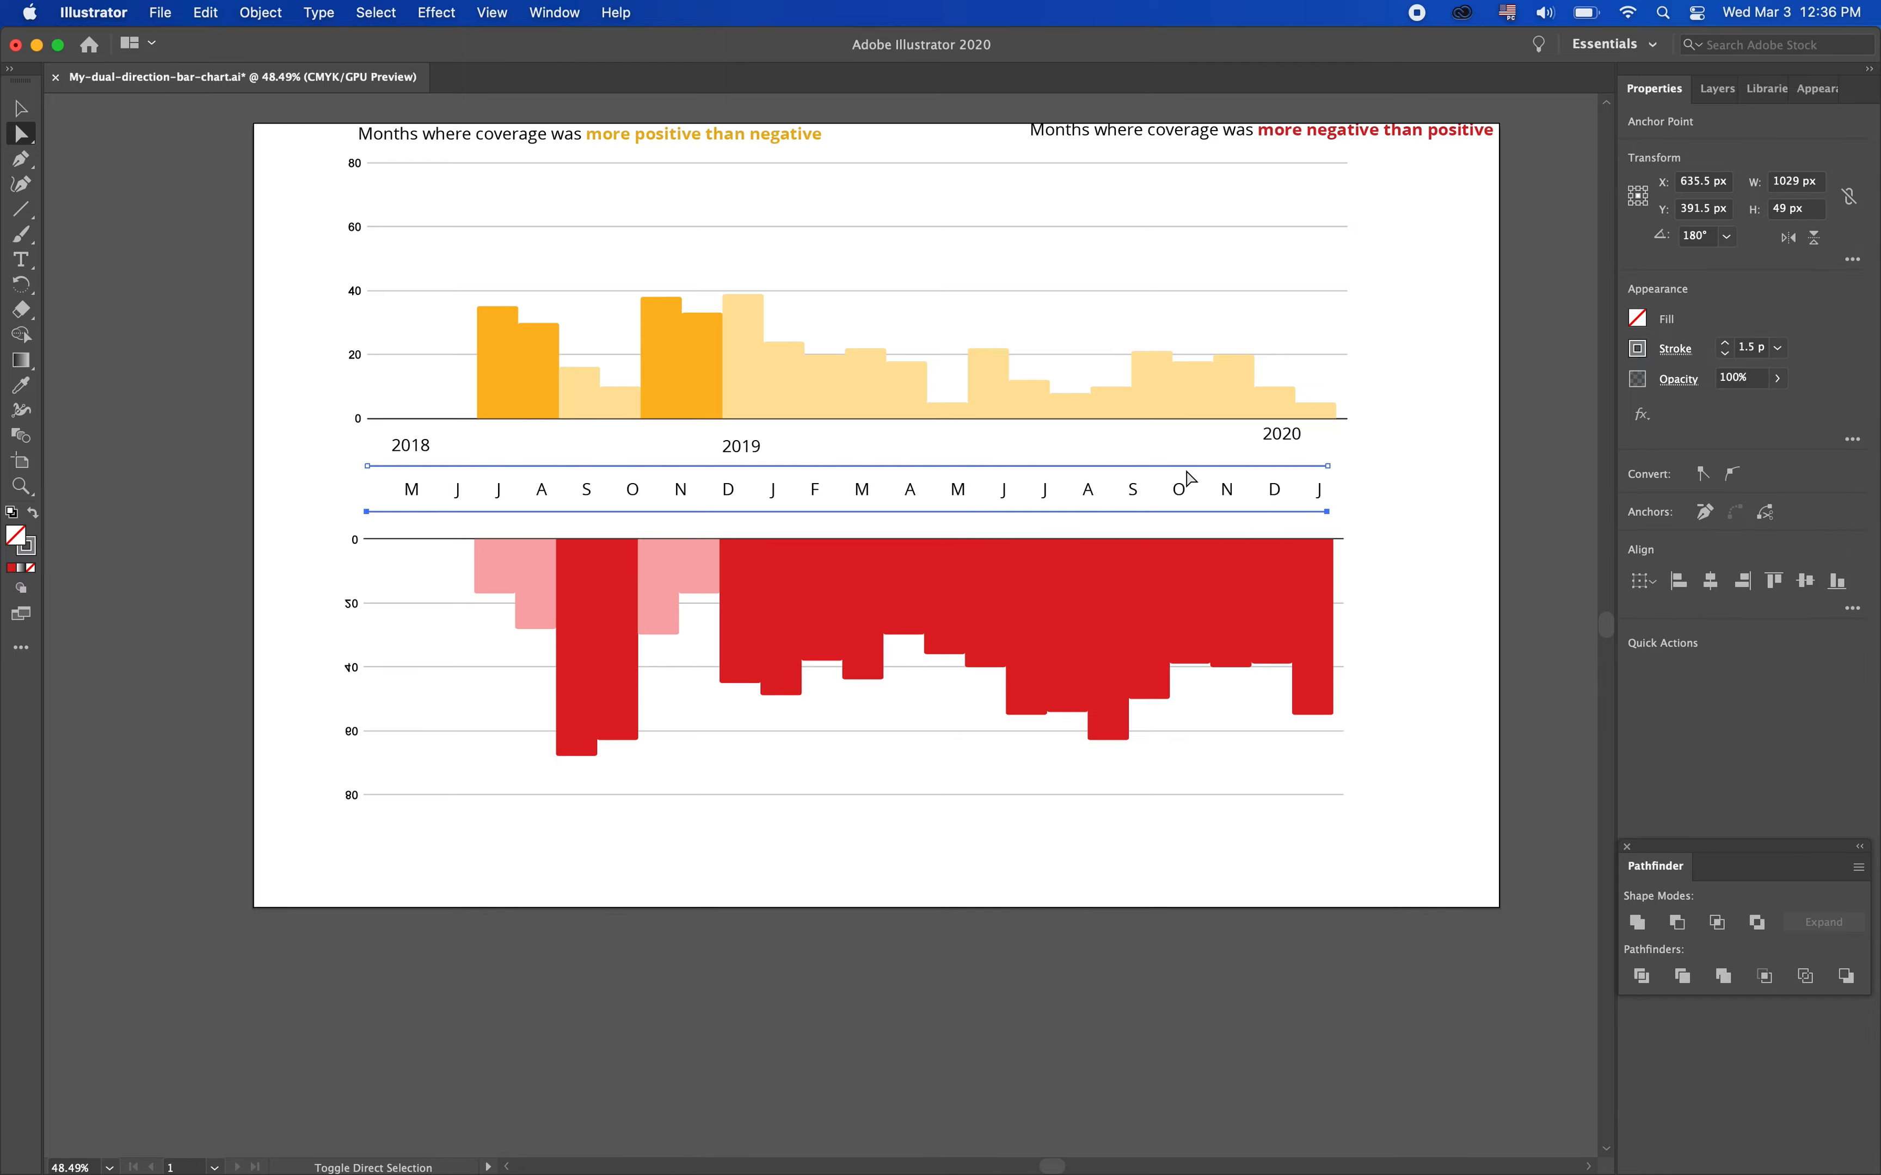
click(1460, 512)
Compare with the Firefox reference, delete the M at the start of the month row, and put the 2018 label in its place
key(ctrl+Right)
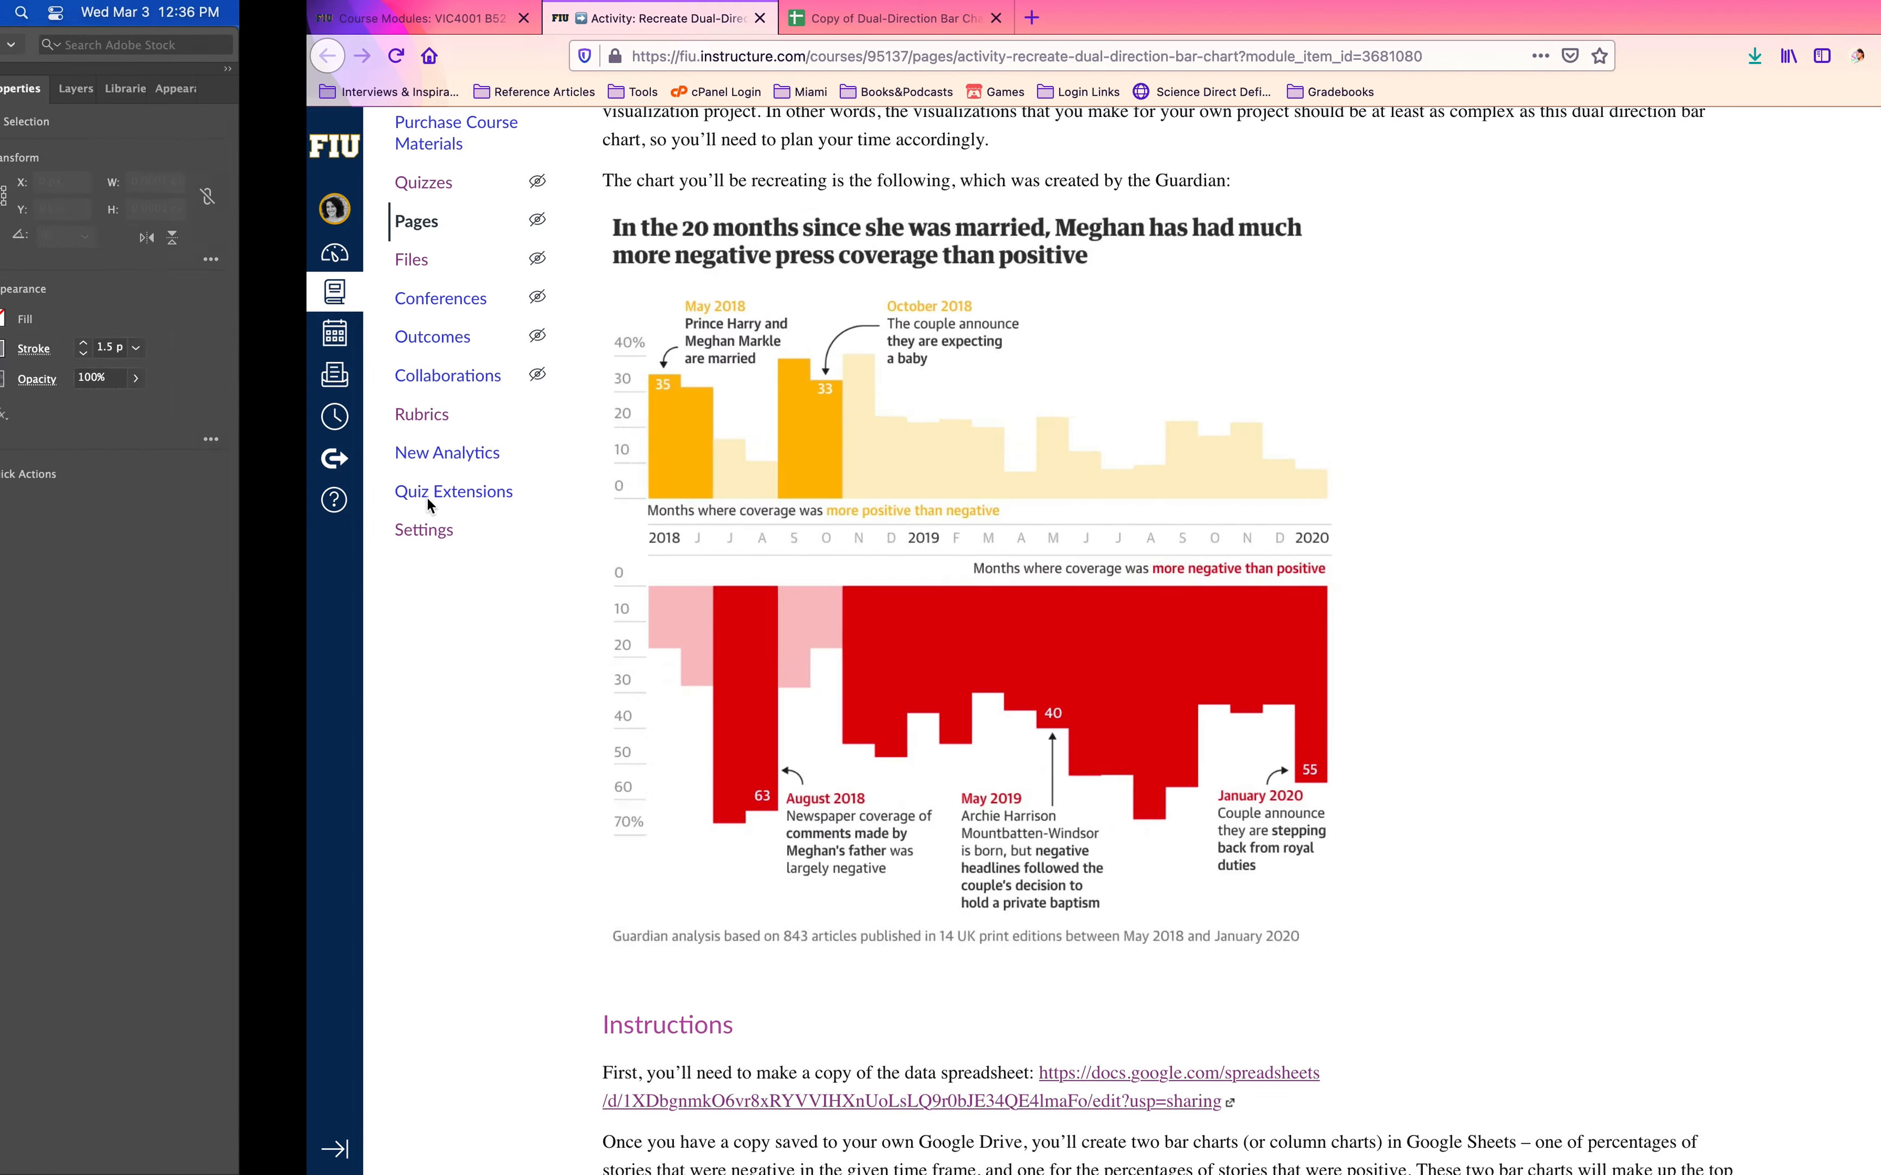
key(ctrl+Left)
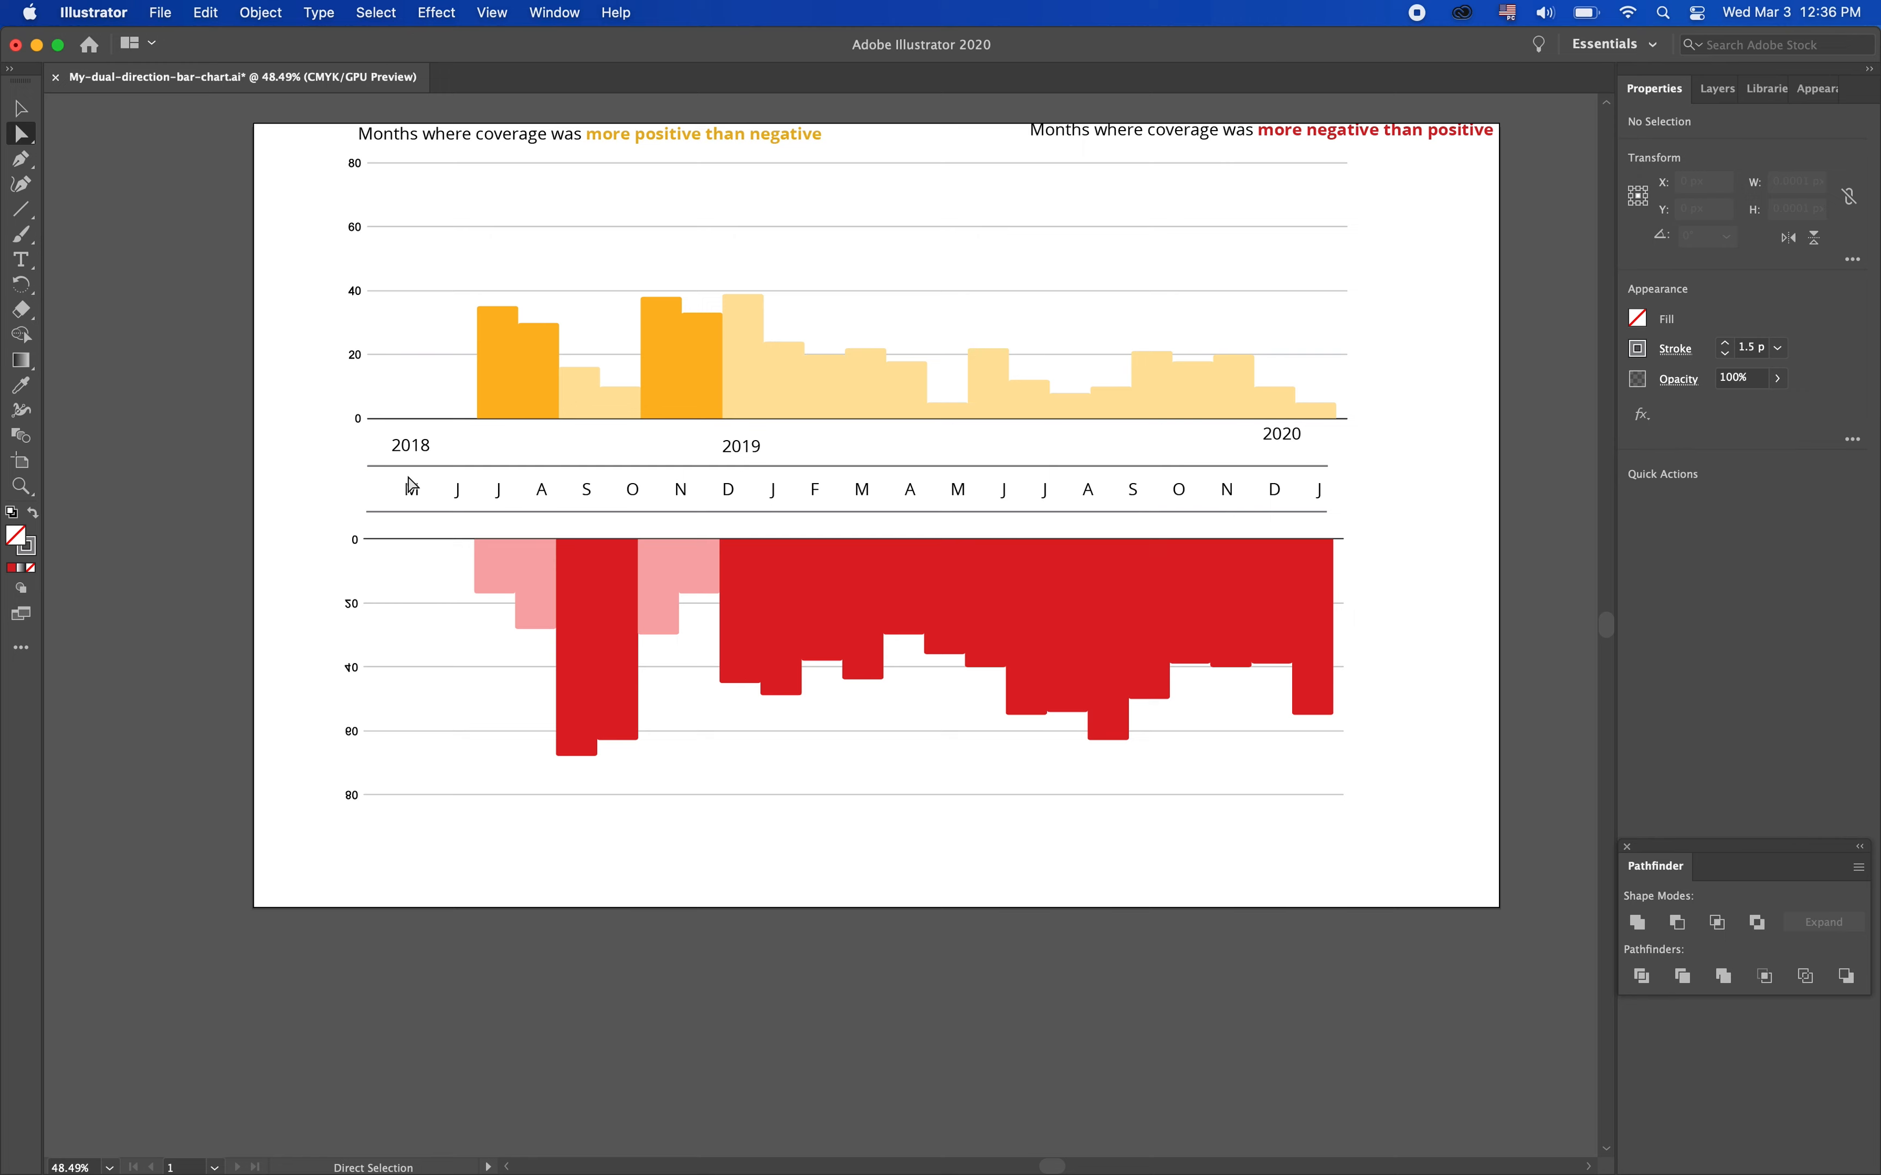
click(410, 490)
click(21, 108)
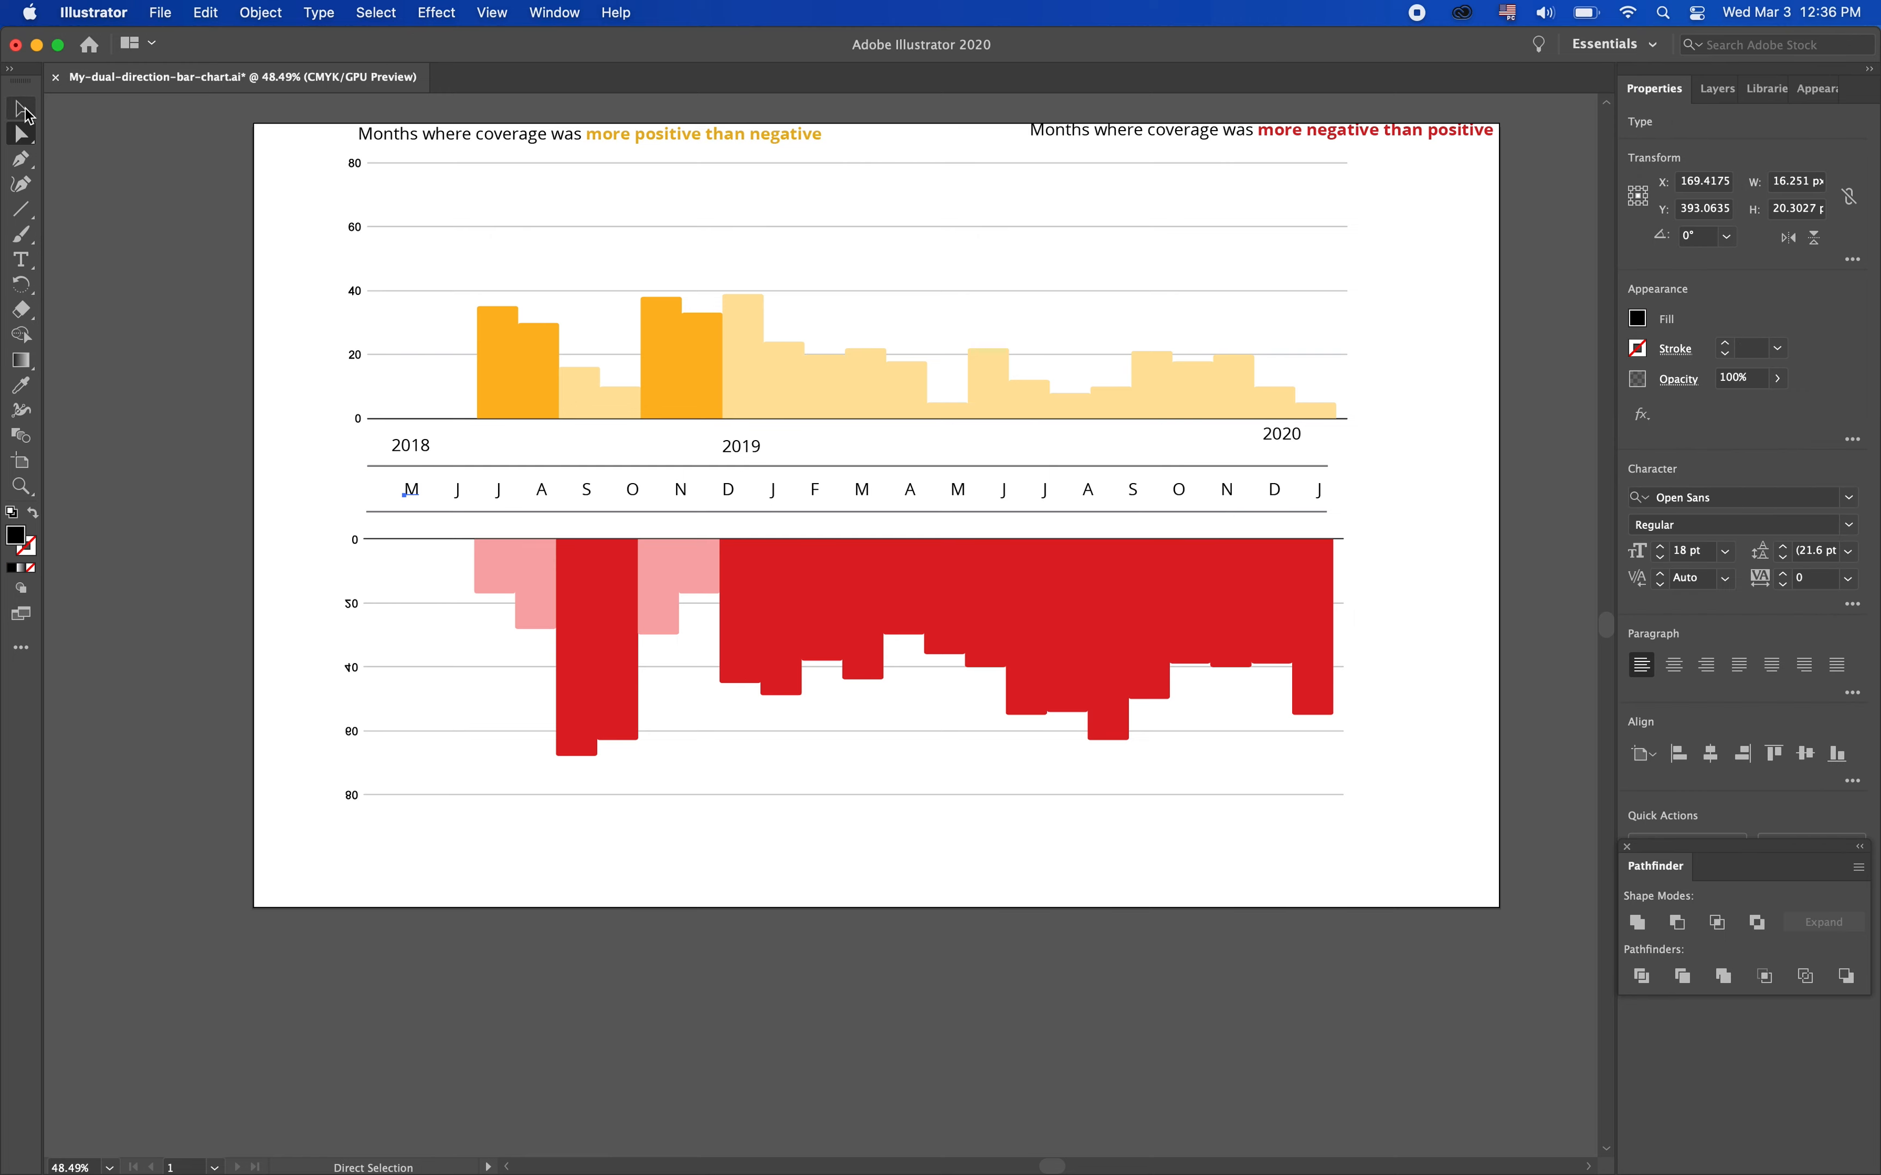
key(Delete)
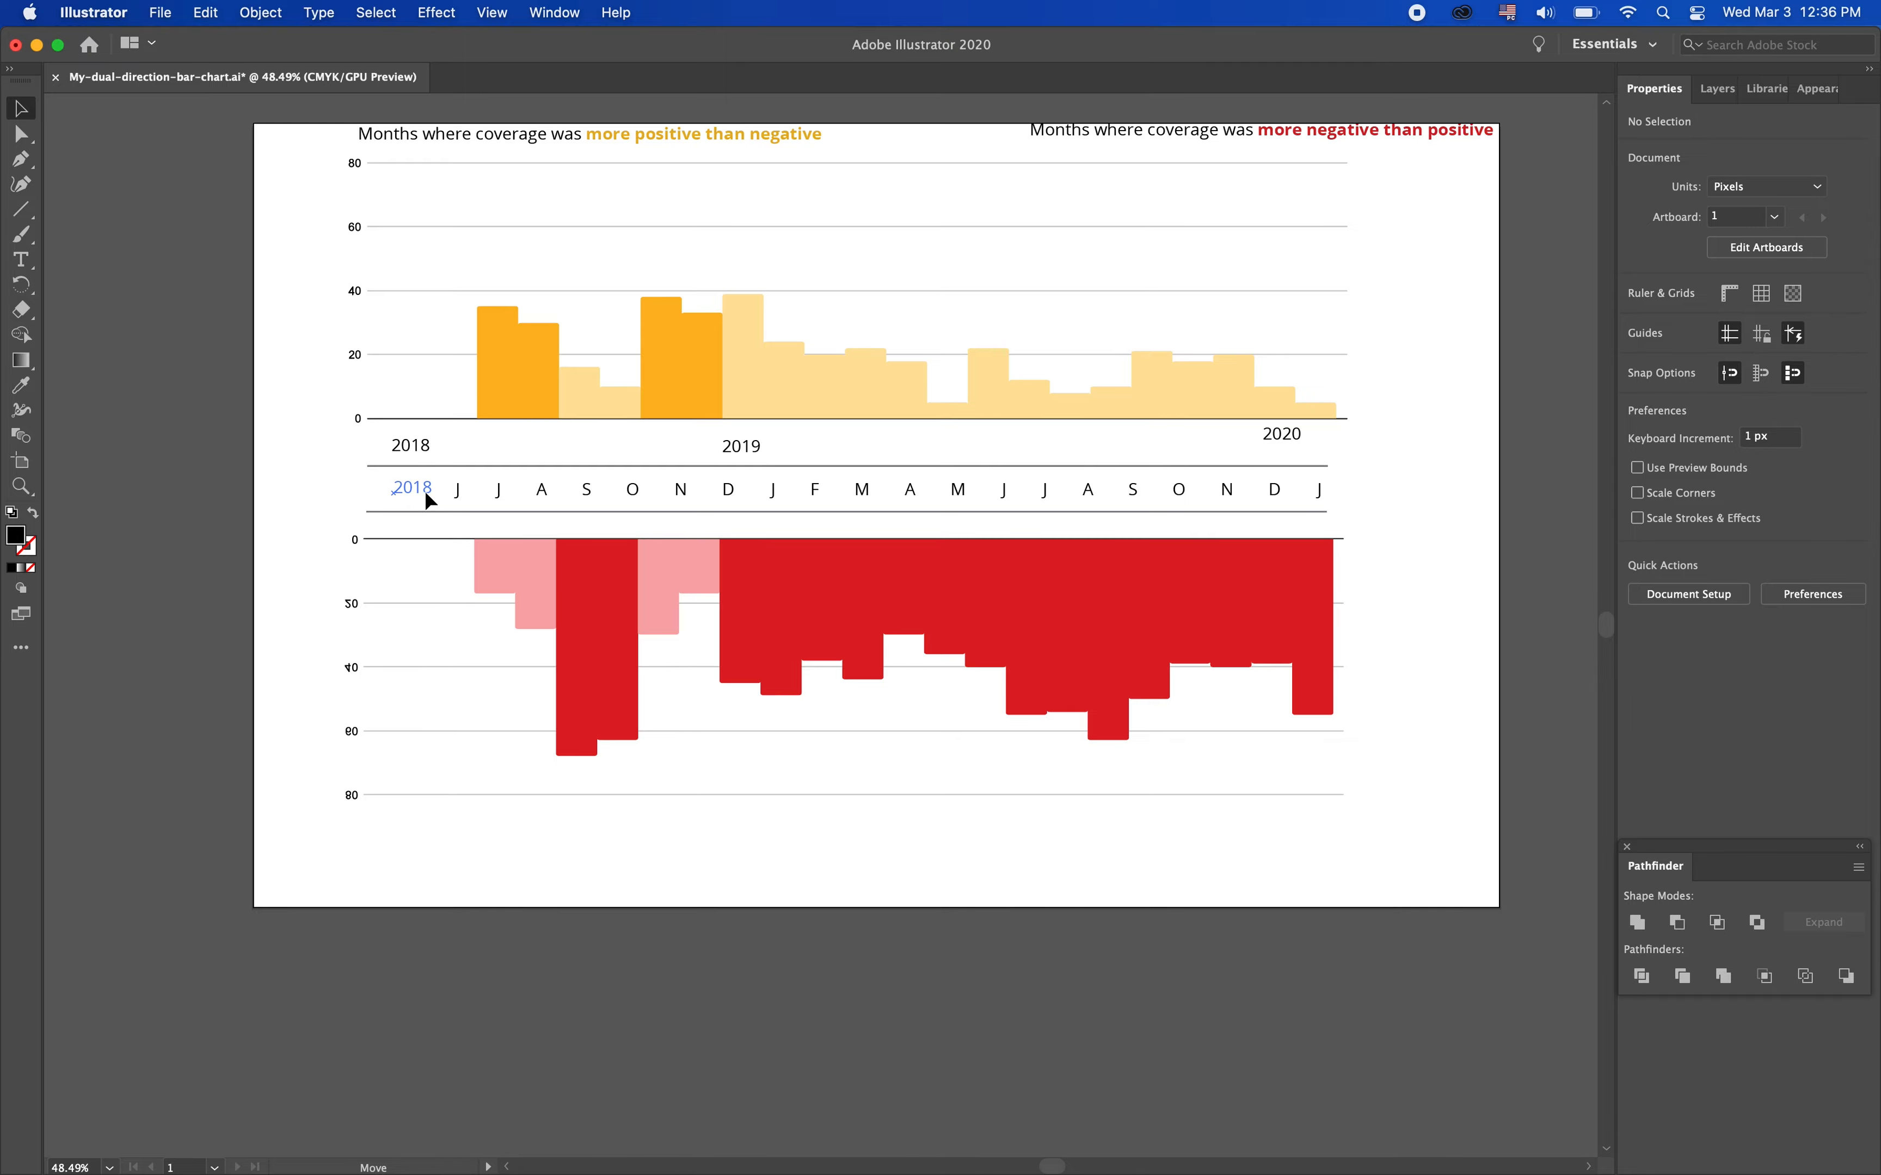
click(426, 494)
key(ctrl+Right)
key(ctrl+Left)
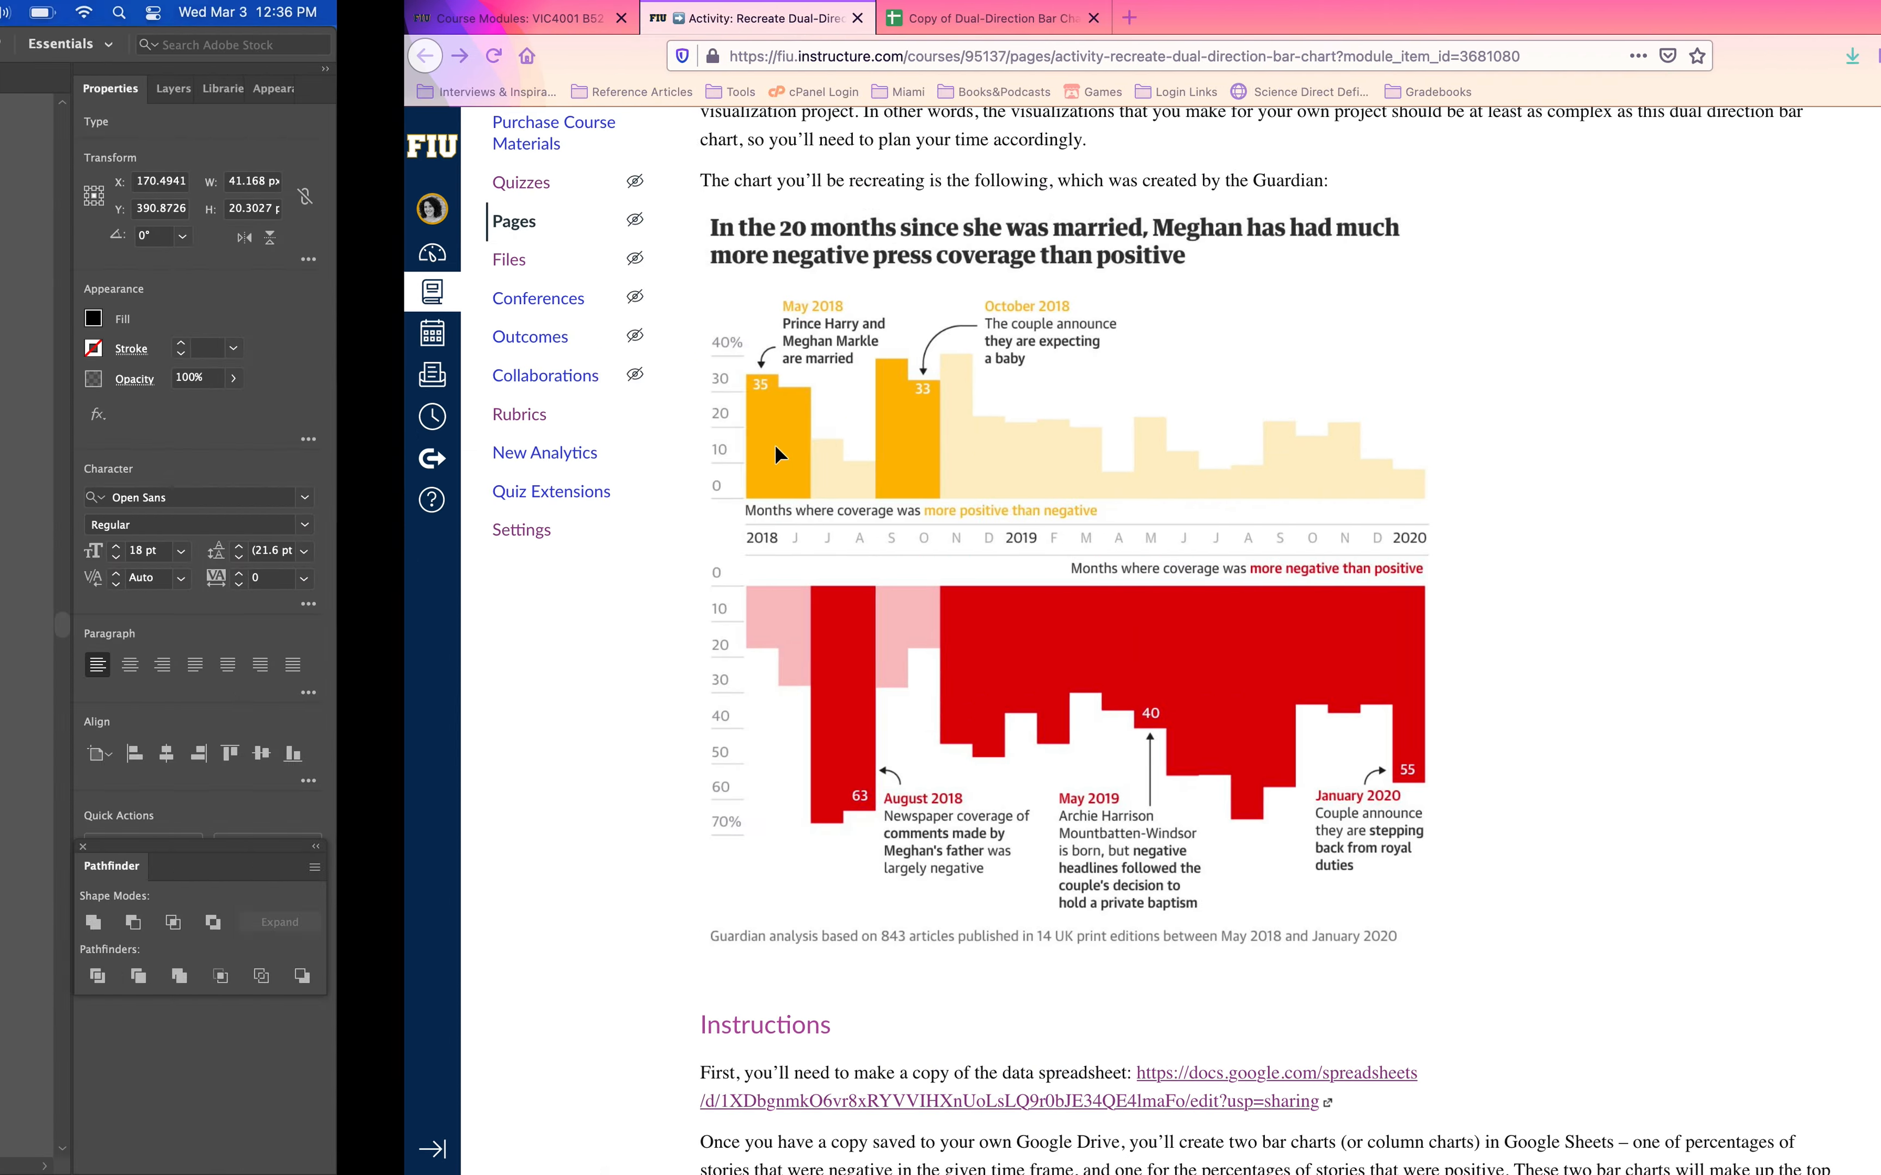
Following the Firefox reference, move the 2020 label under the last yellow bar and the 2019 label further along the same row
mouse_move(1291, 436)
mouse_down()
mouse_move(1341, 436)
mouse_move(1327, 446)
mouse_up()
key(ctrl+Right)
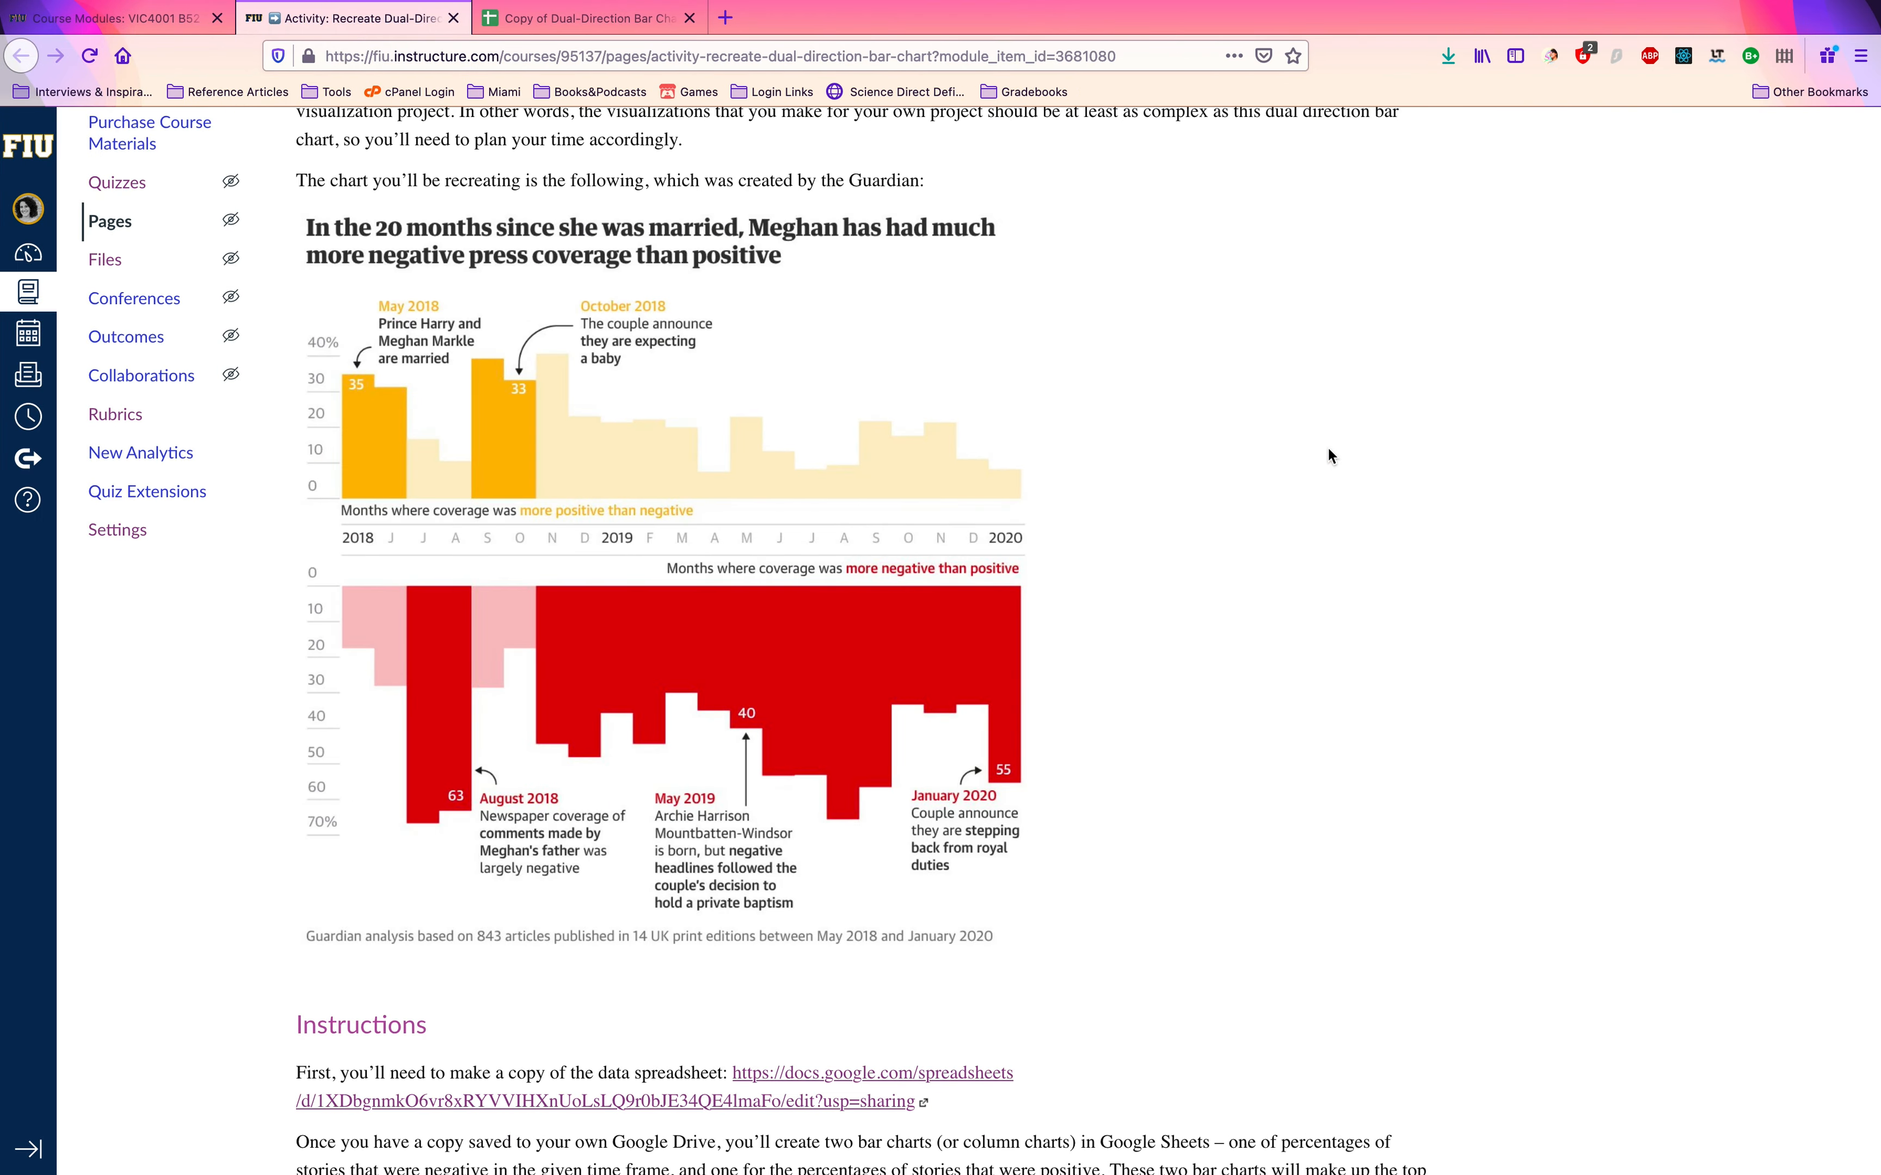
key(ctrl+Left)
key(ctrl+Right)
key(ctrl+Left)
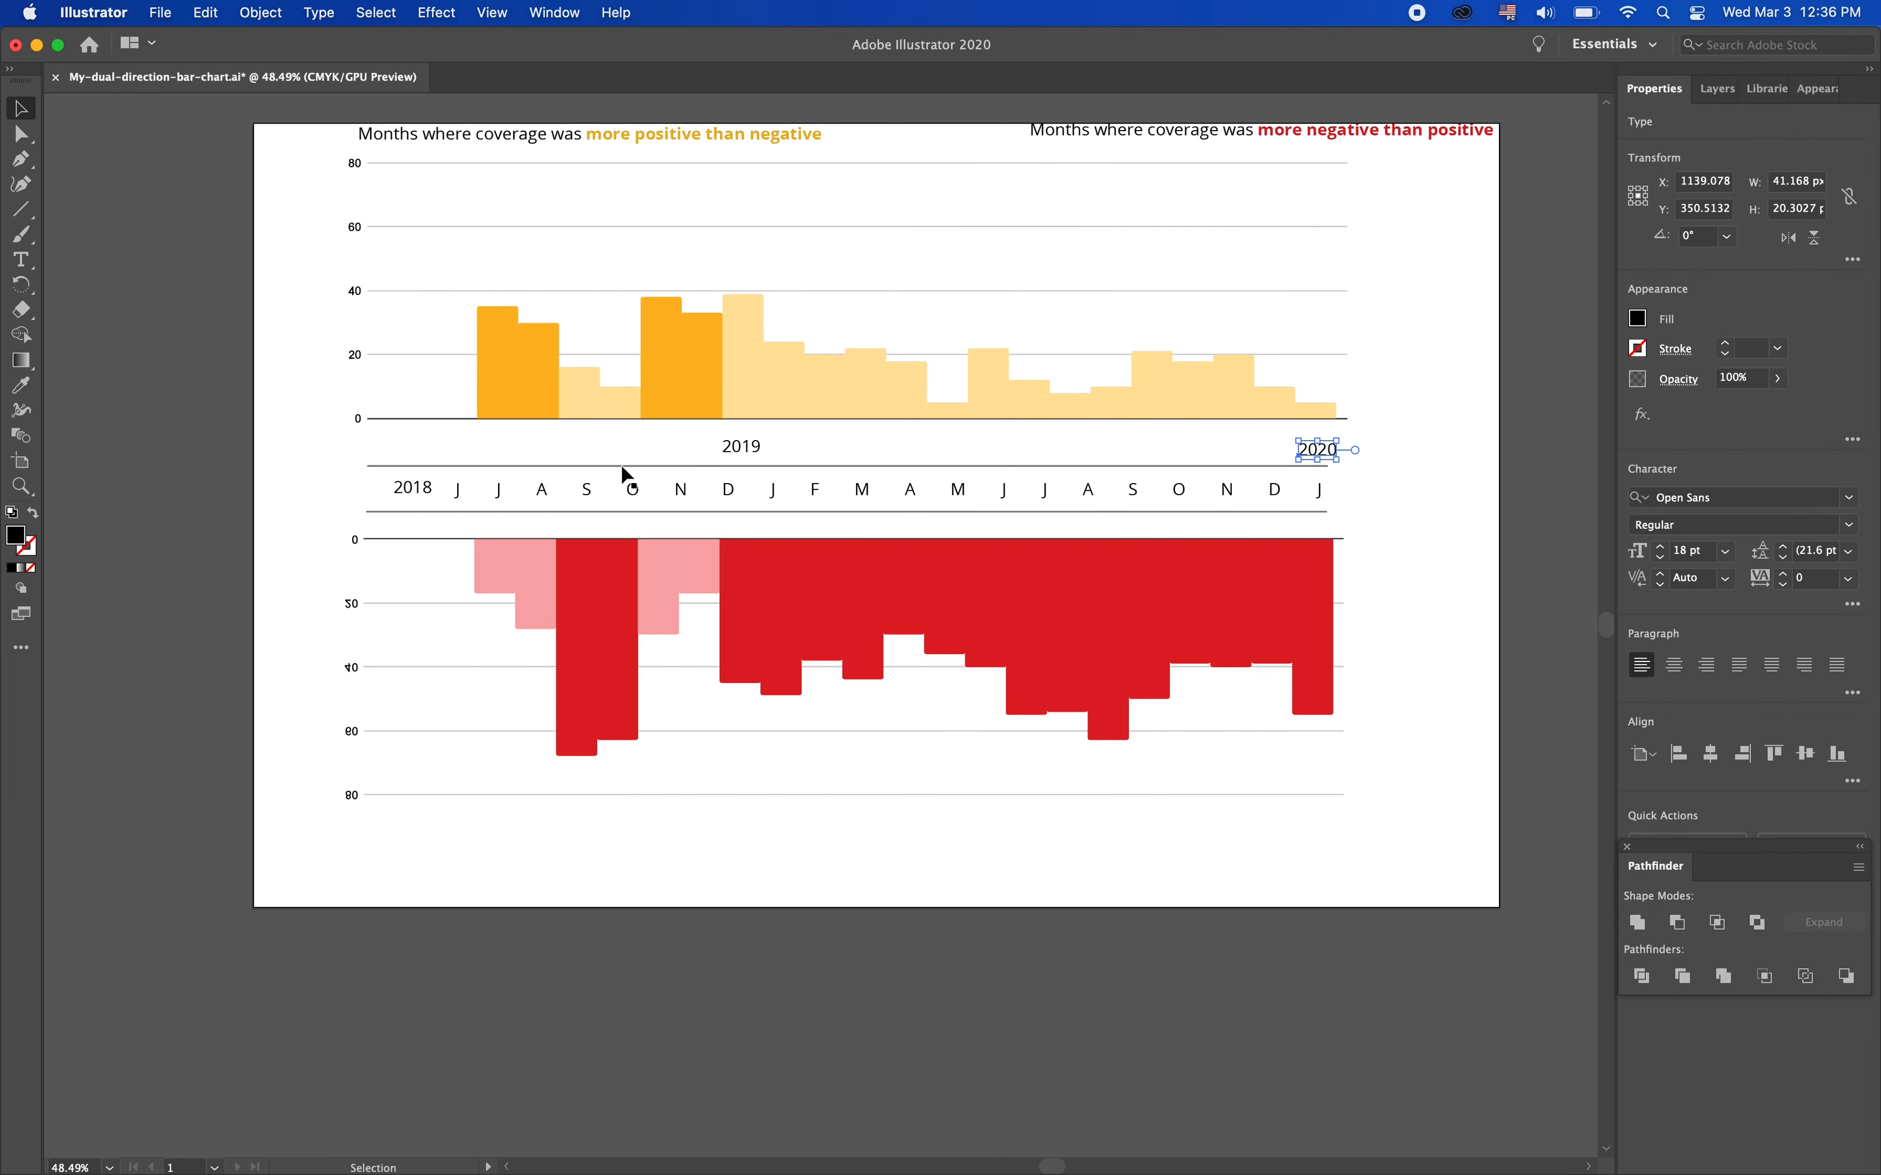
key(ctrl+Right)
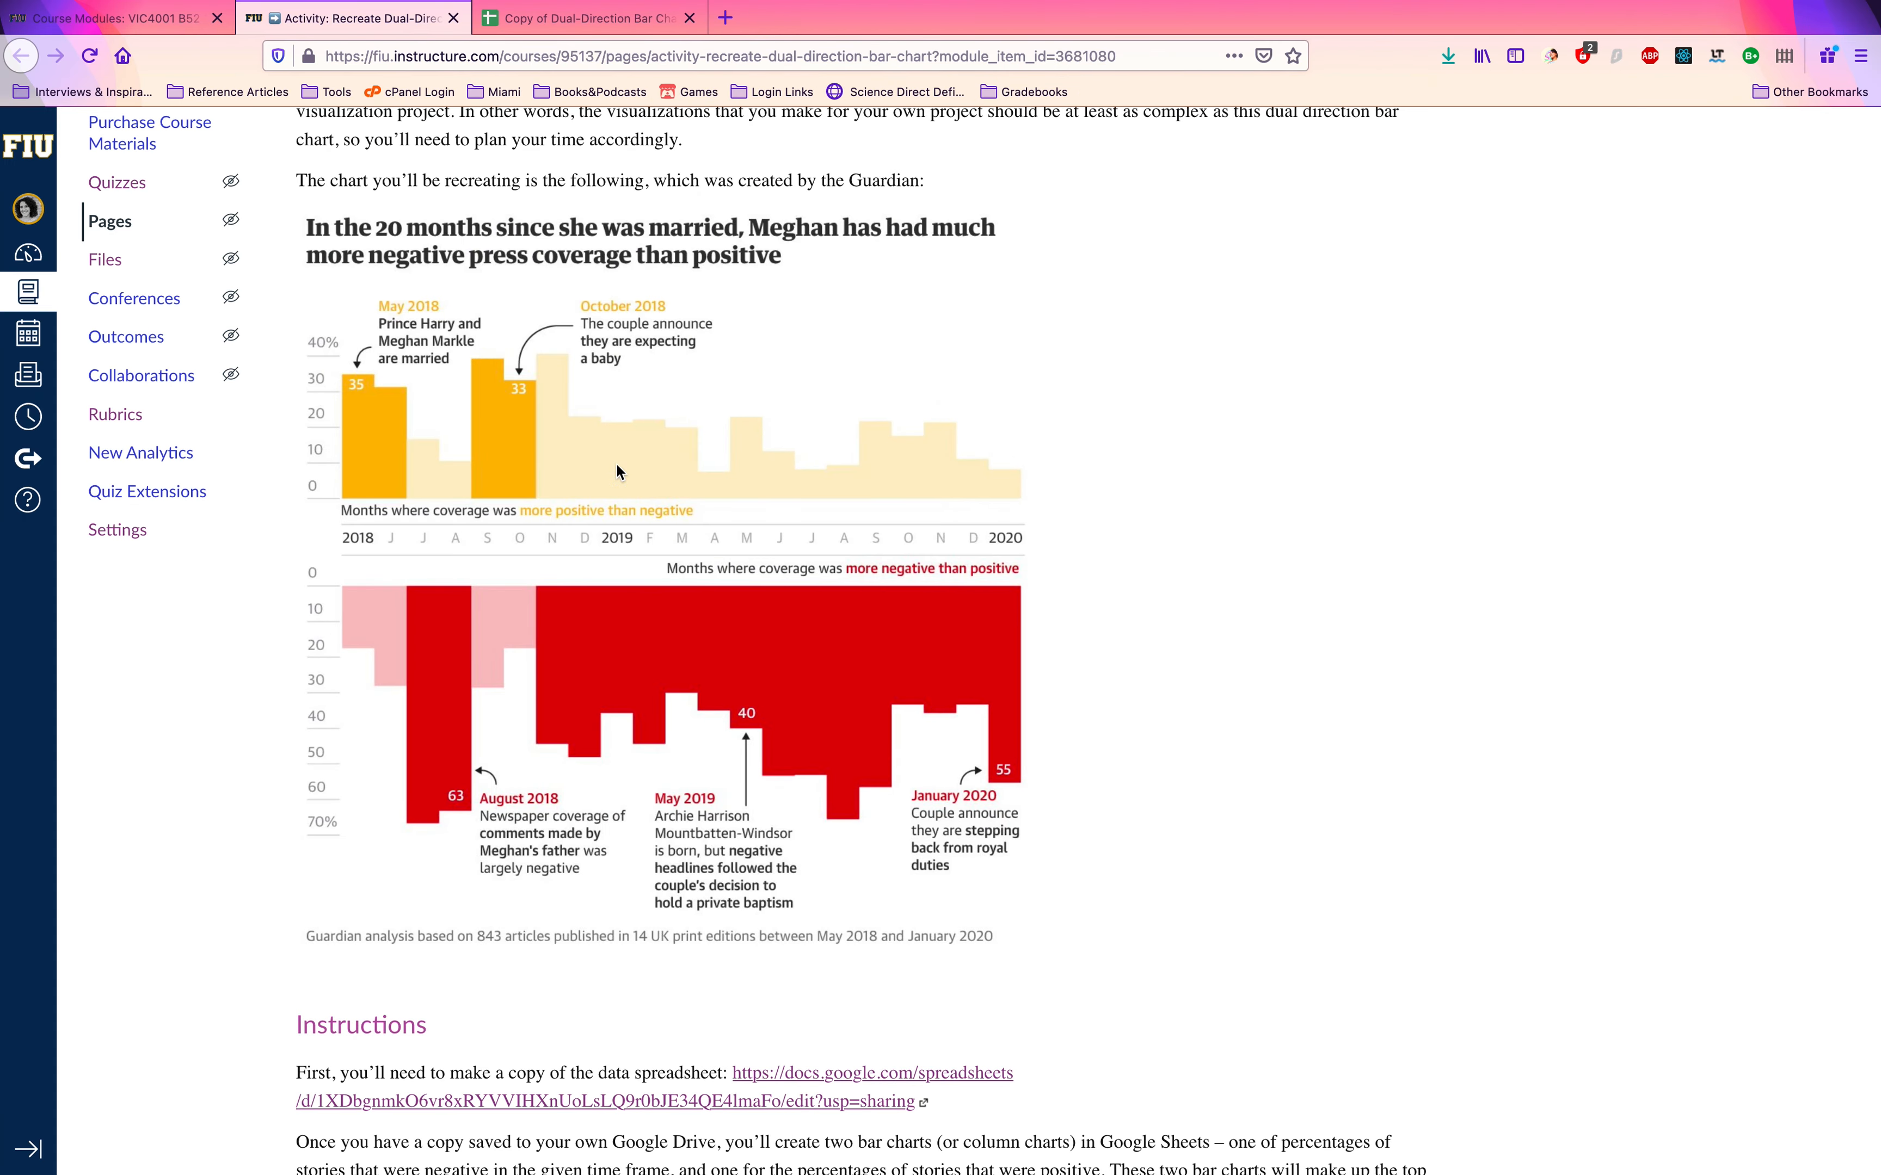
key(ctrl+Left)
drag(890, 439, 835, 442)
click(866, 443)
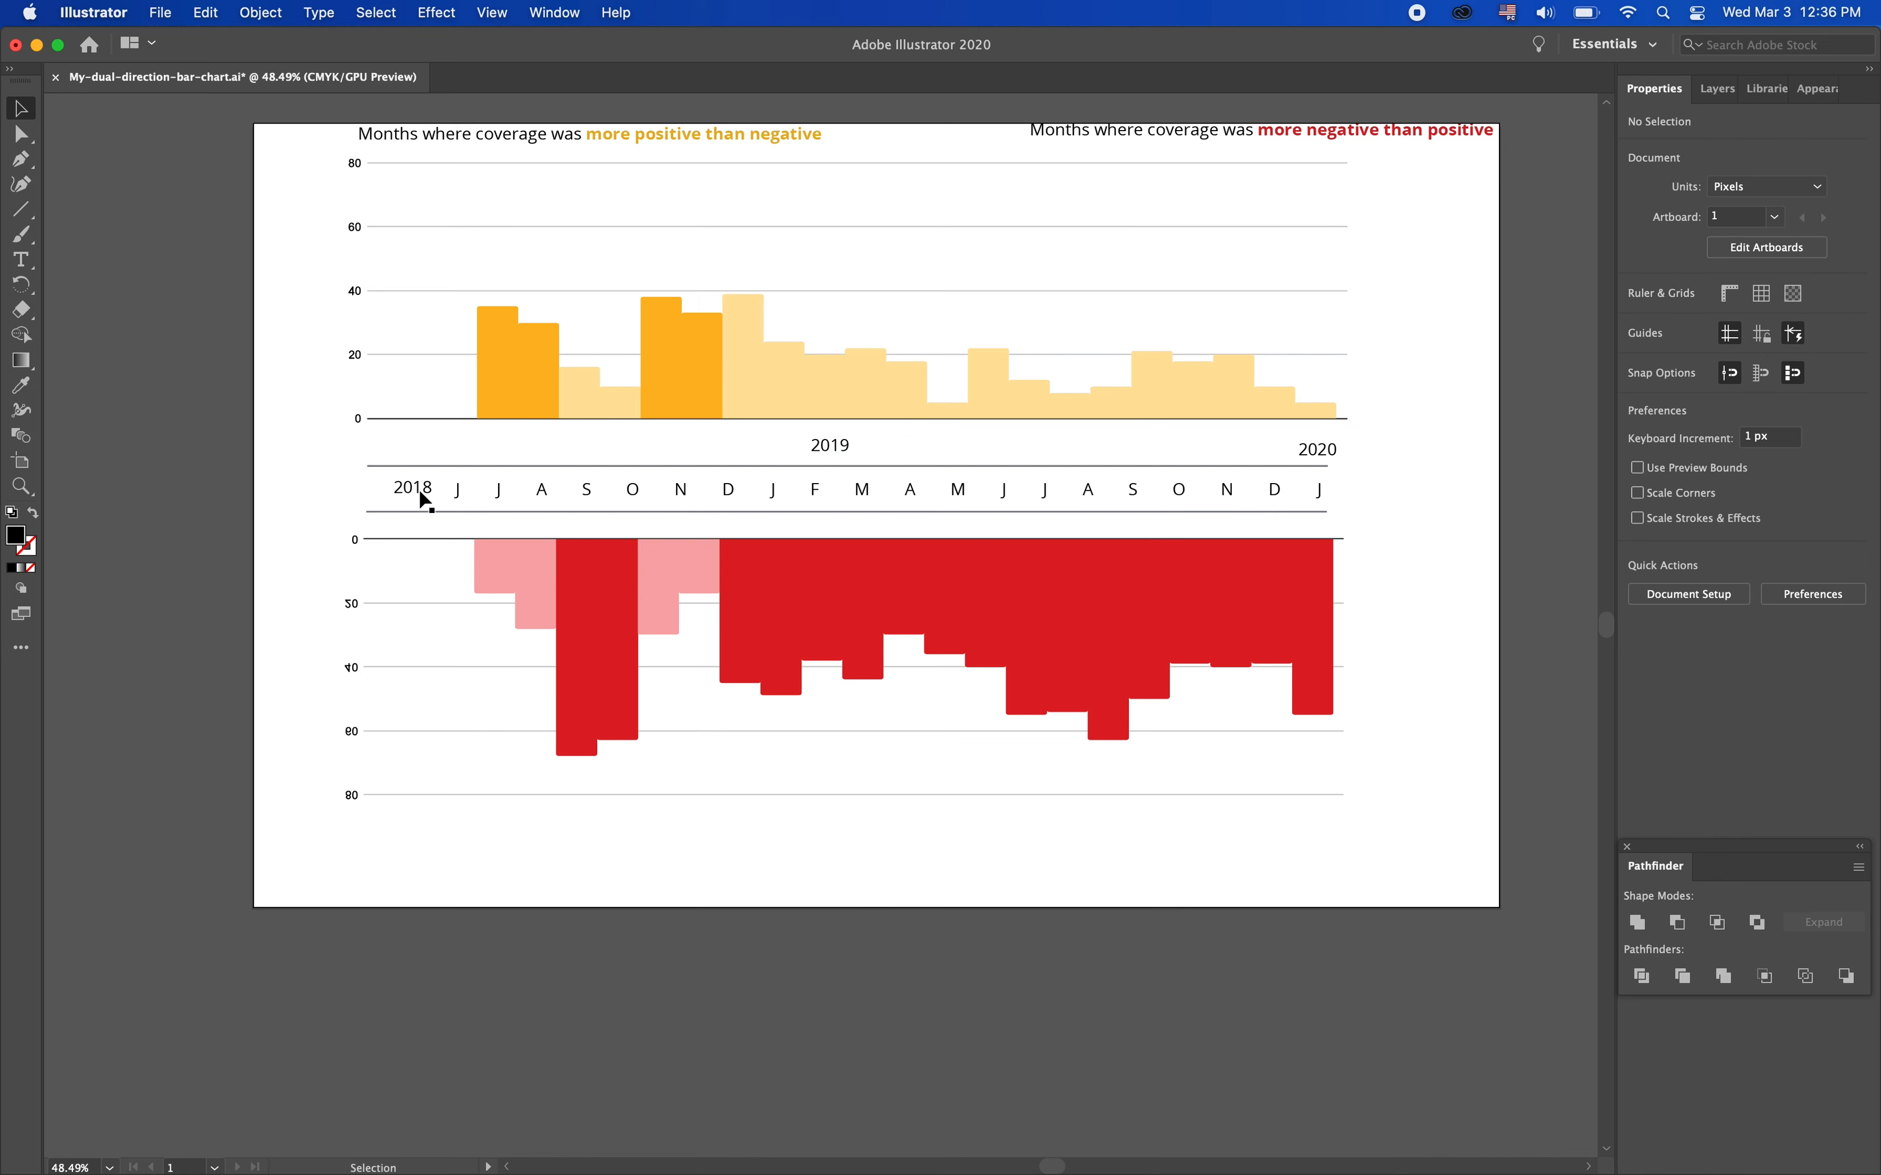
Move 2018 and the initials J, J, A, S, O, N, D into the row under the first eight yellow bars, checking the reference
drag(415, 490, 745, 447)
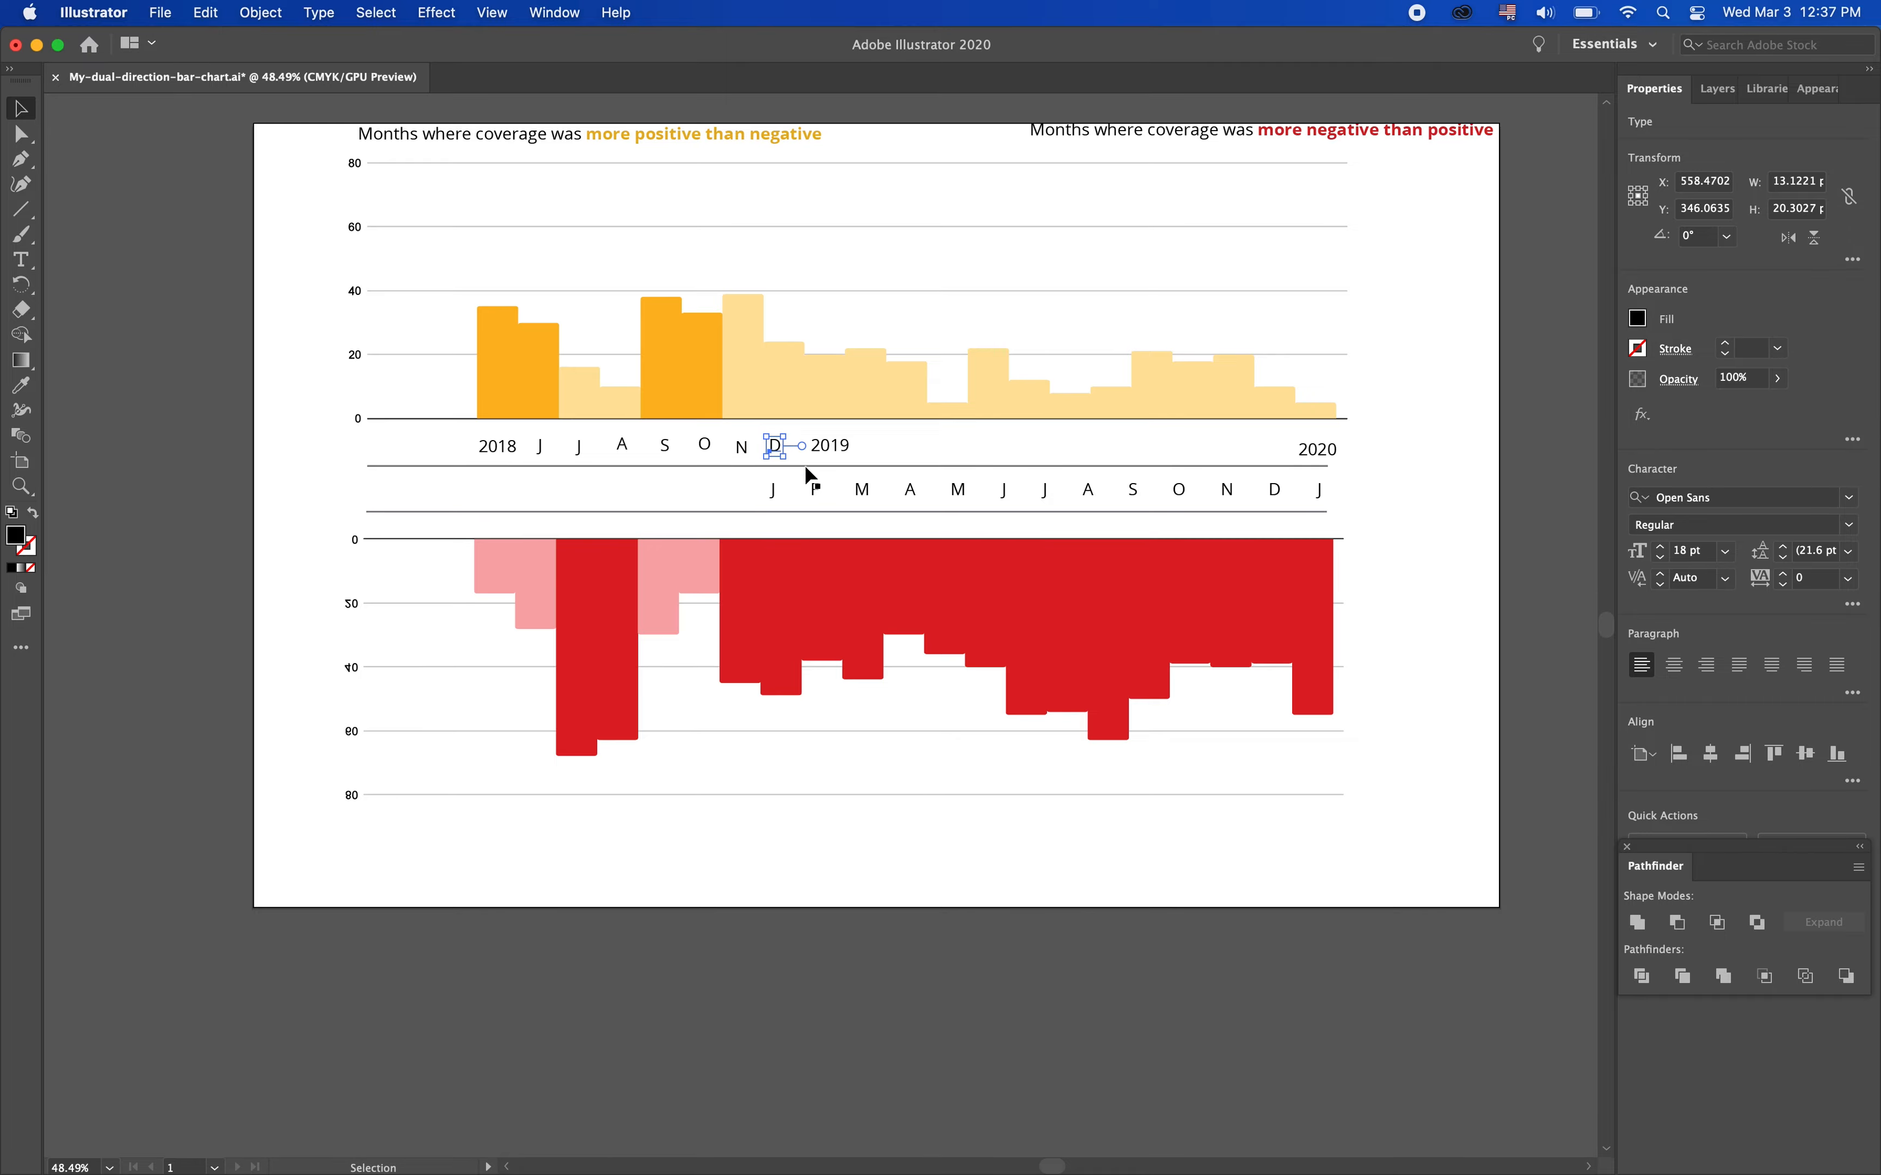
key(ctrl+Right)
key(ctrl+Left)
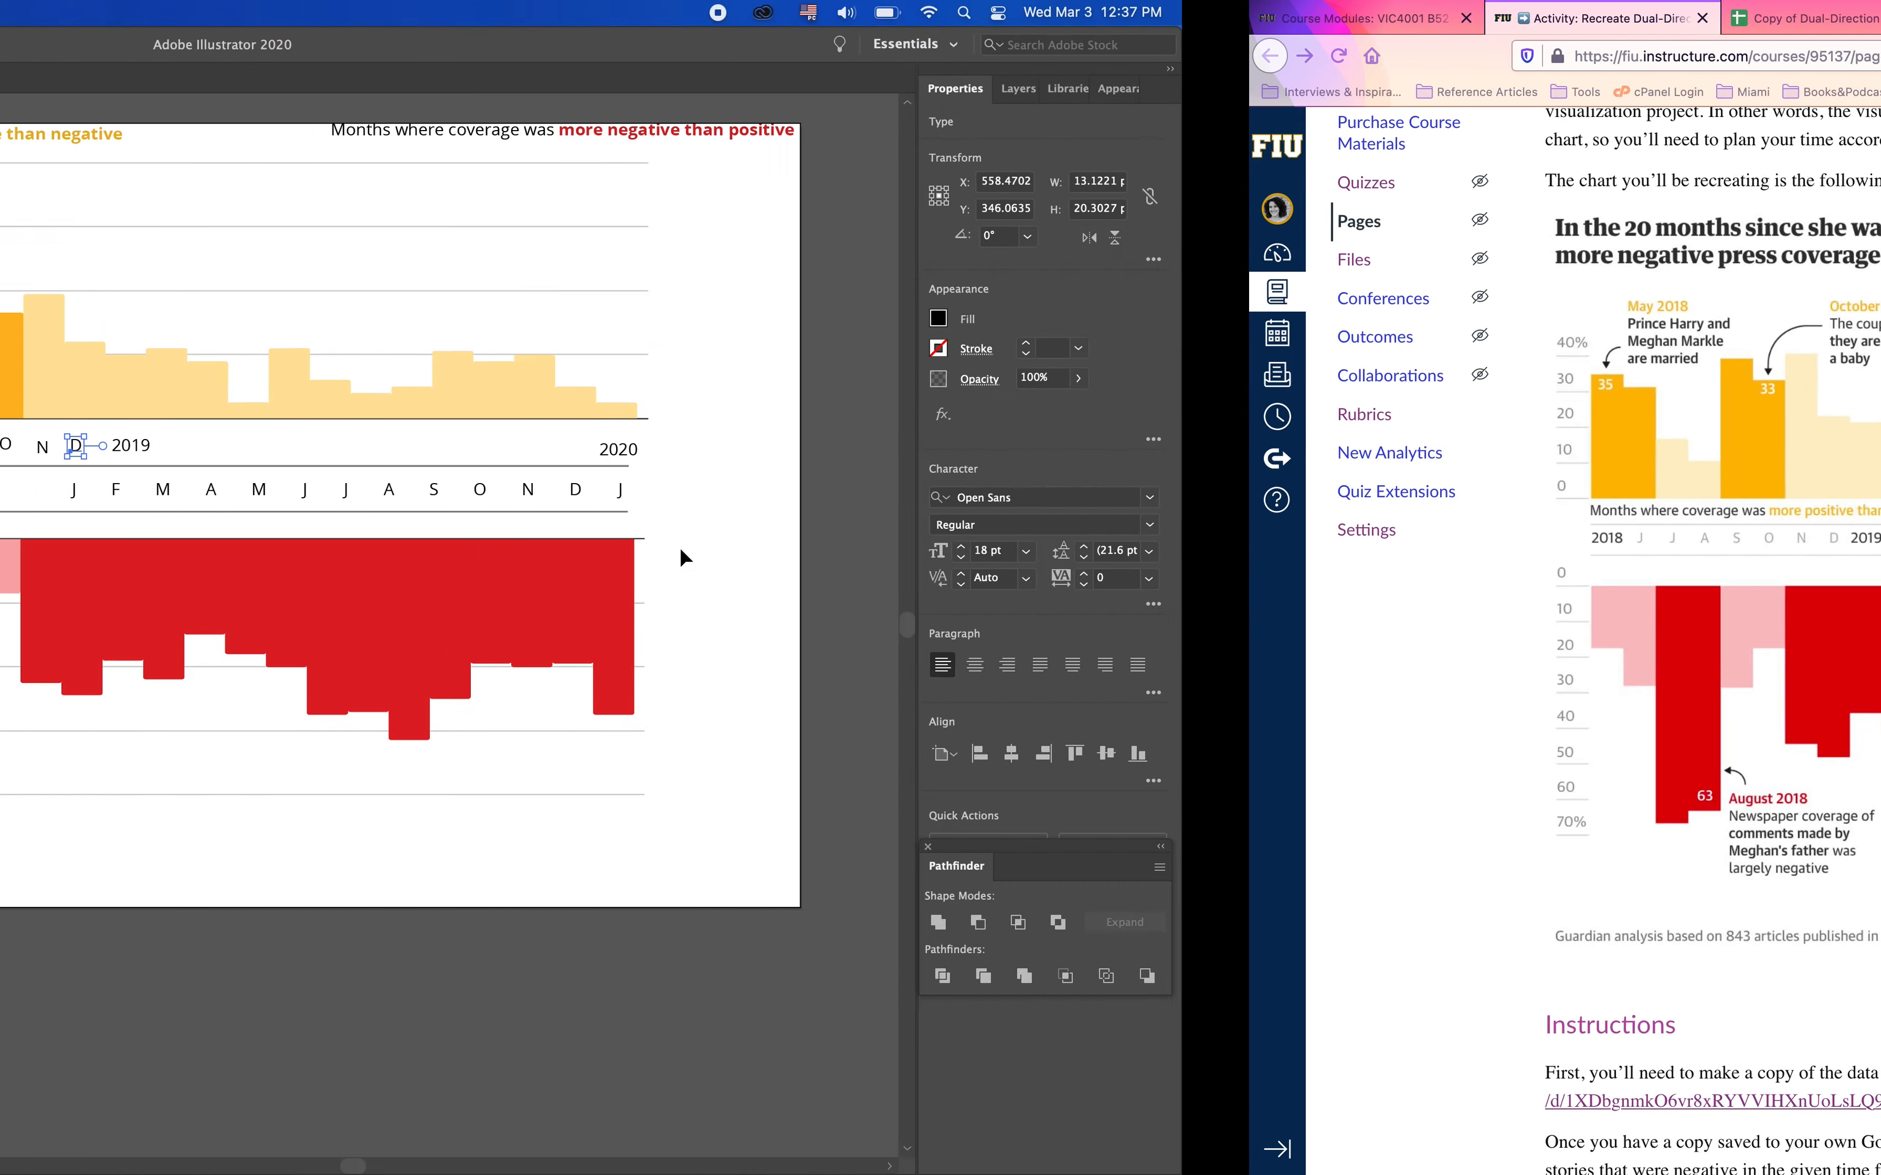
Replace the January J with the 2019 label and centre the label horizontally with the yellow bar above it
drag(777, 495, 809, 444)
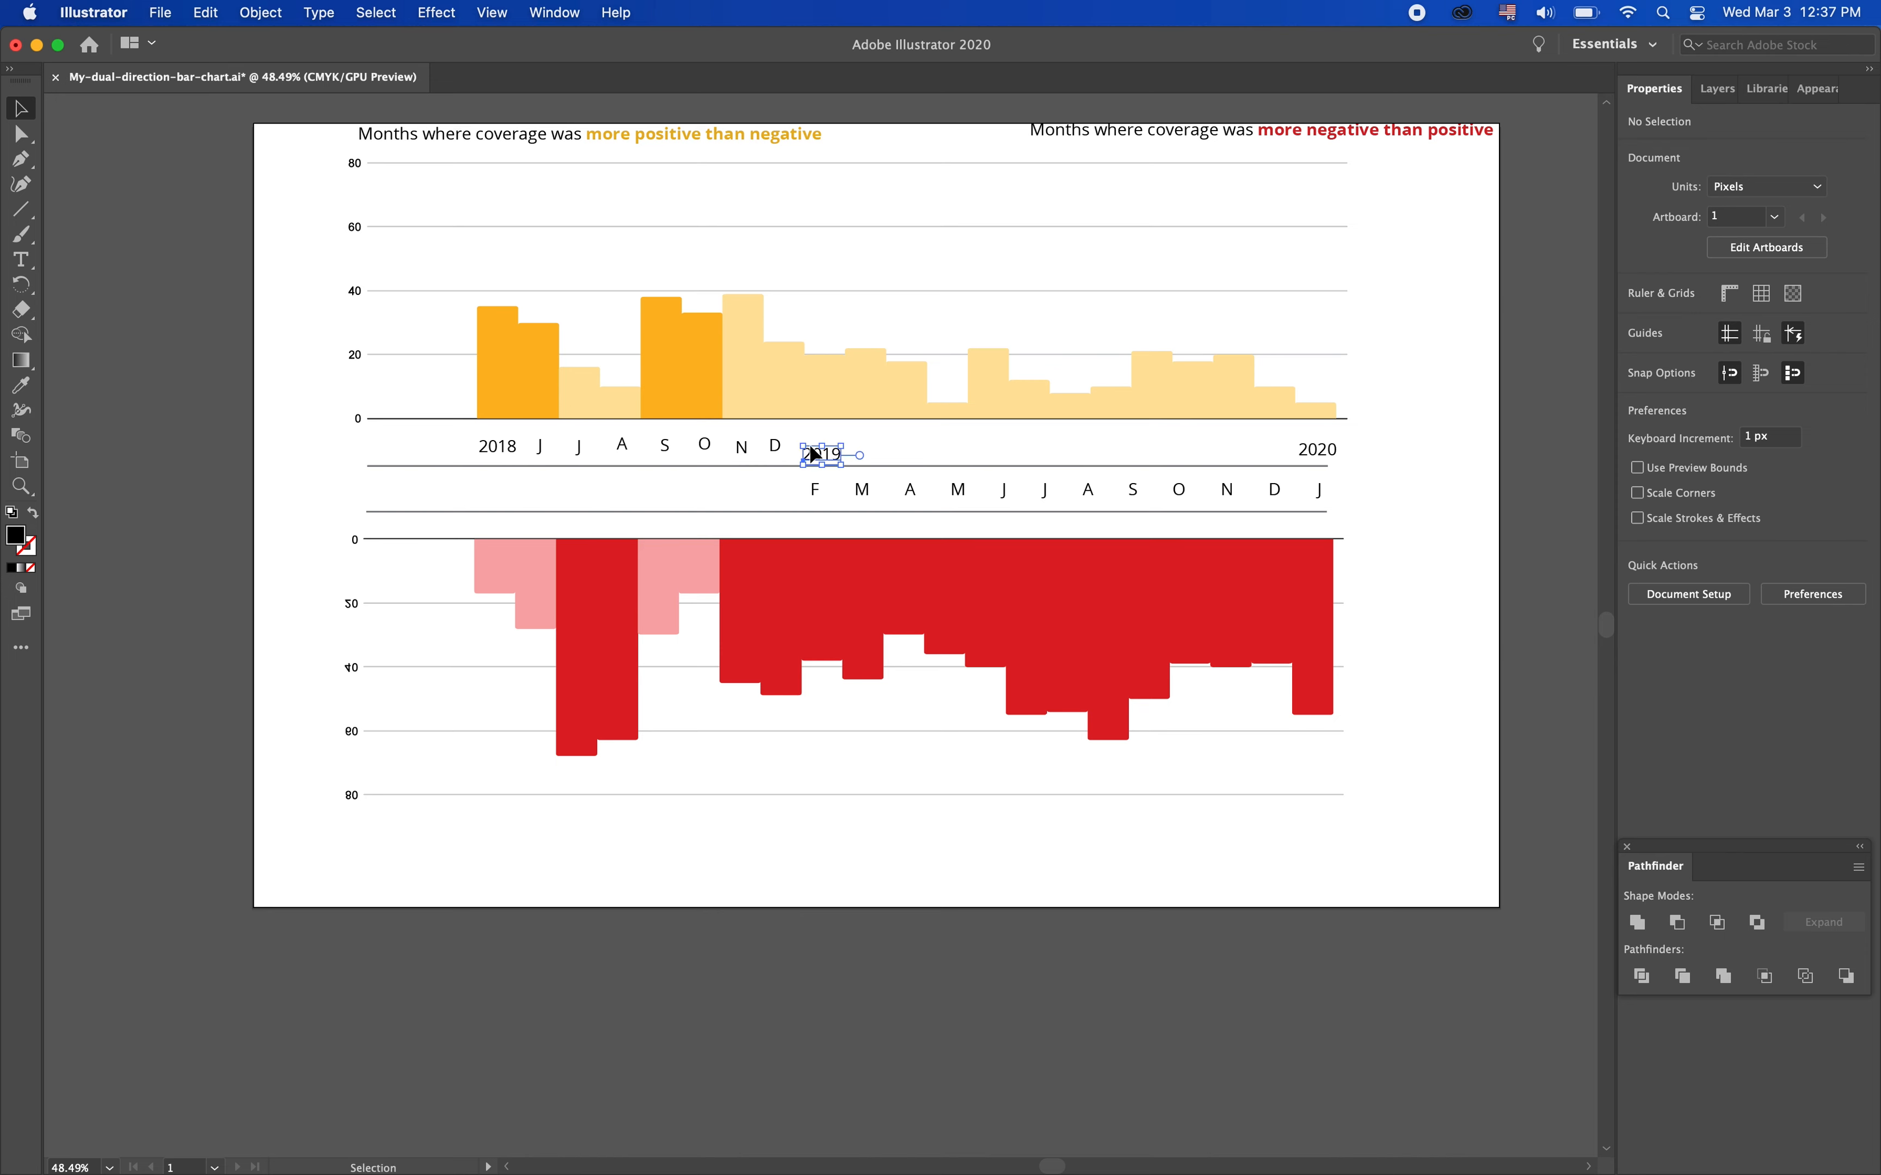
shift+click(820, 375)
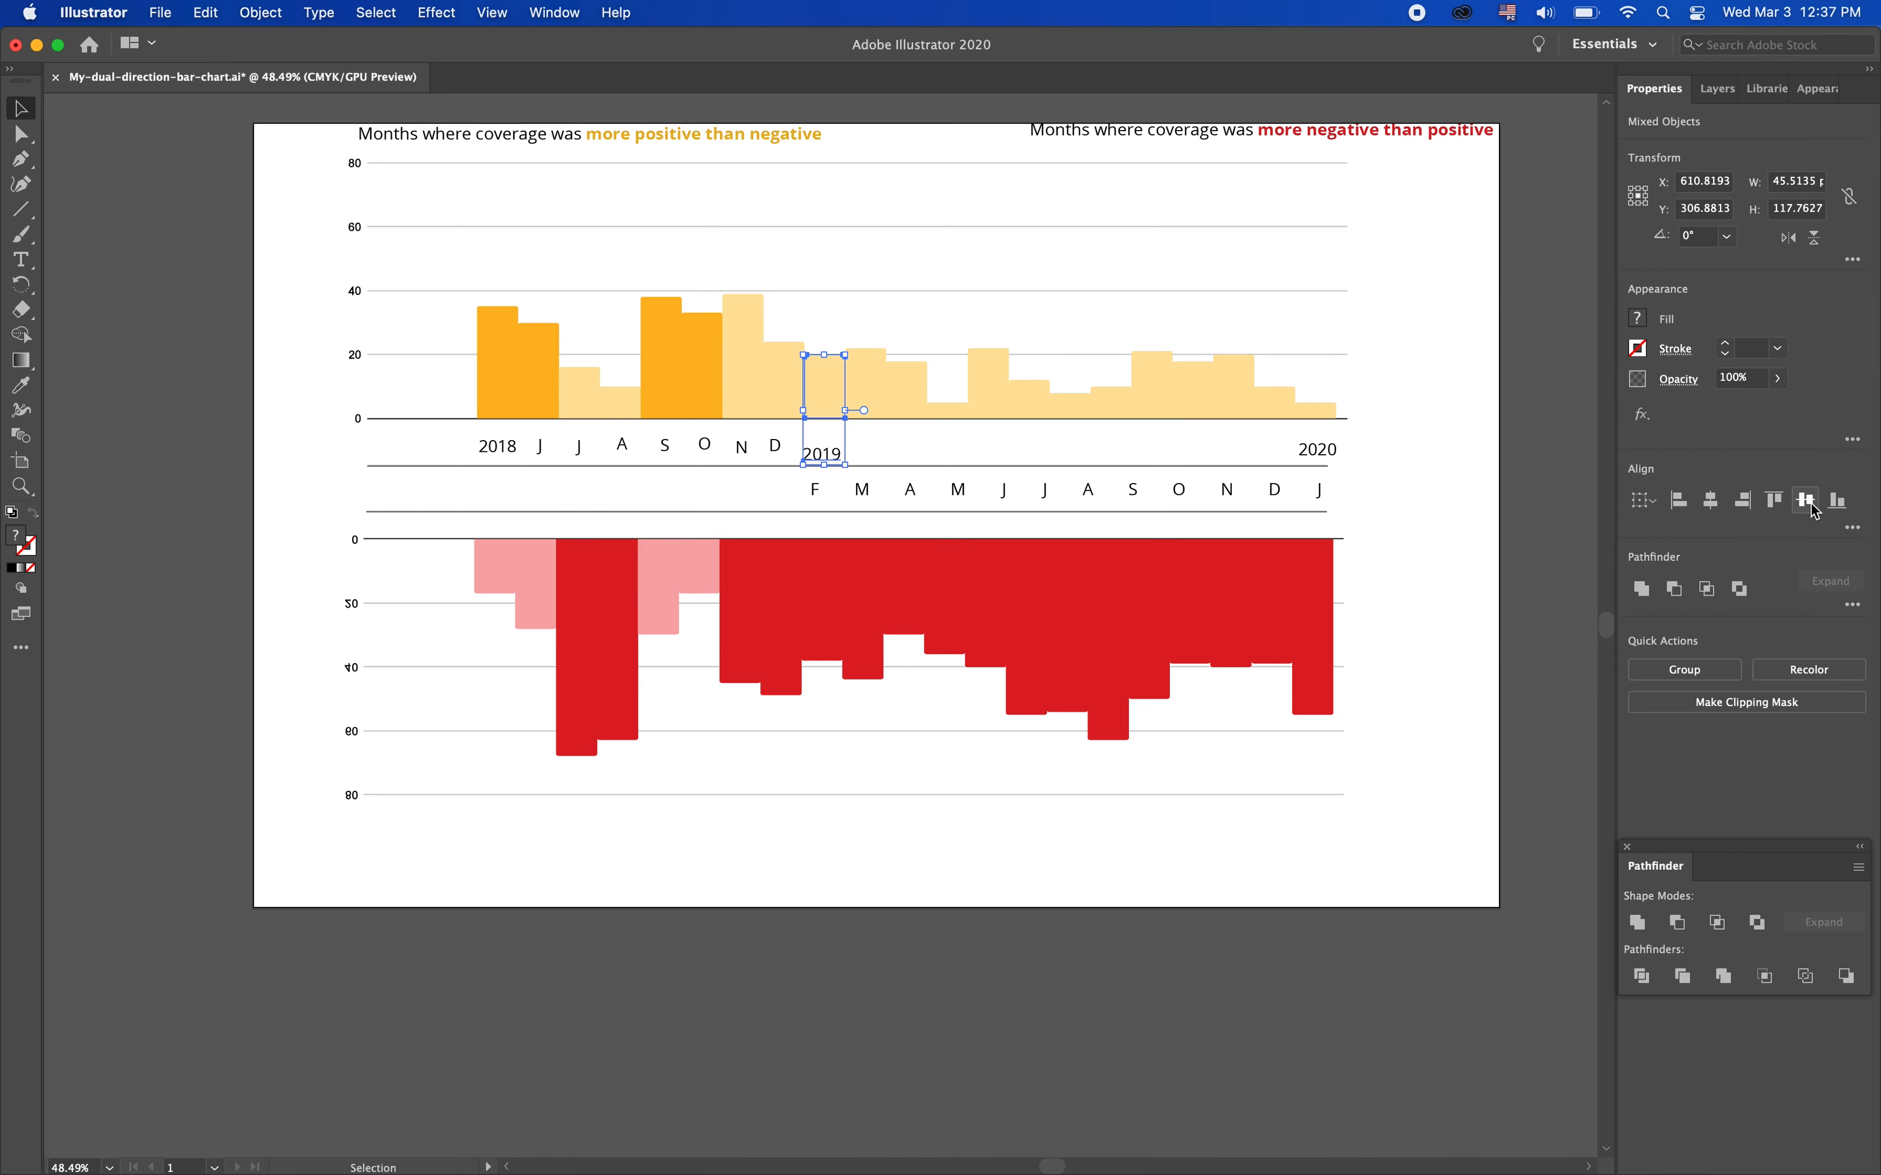
click(1710, 501)
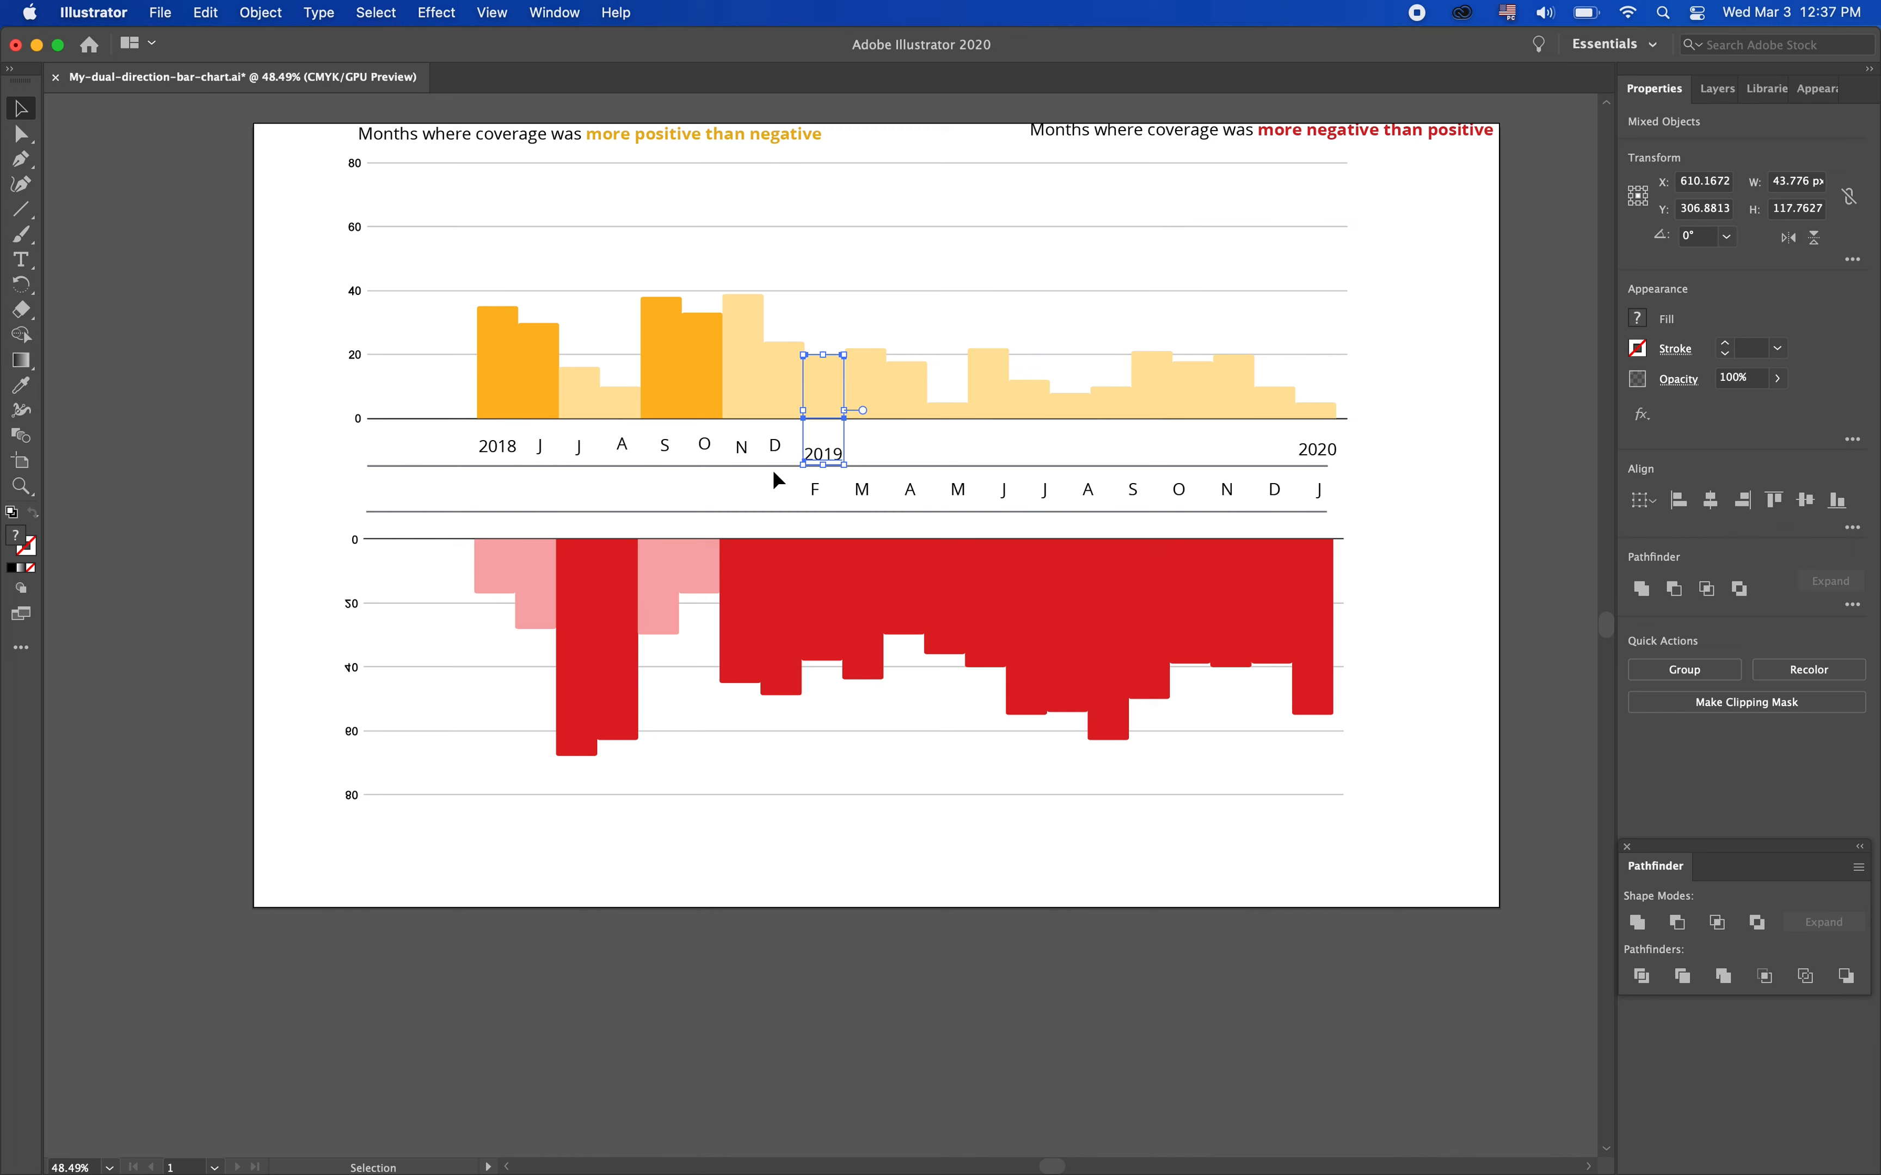
click(866, 437)
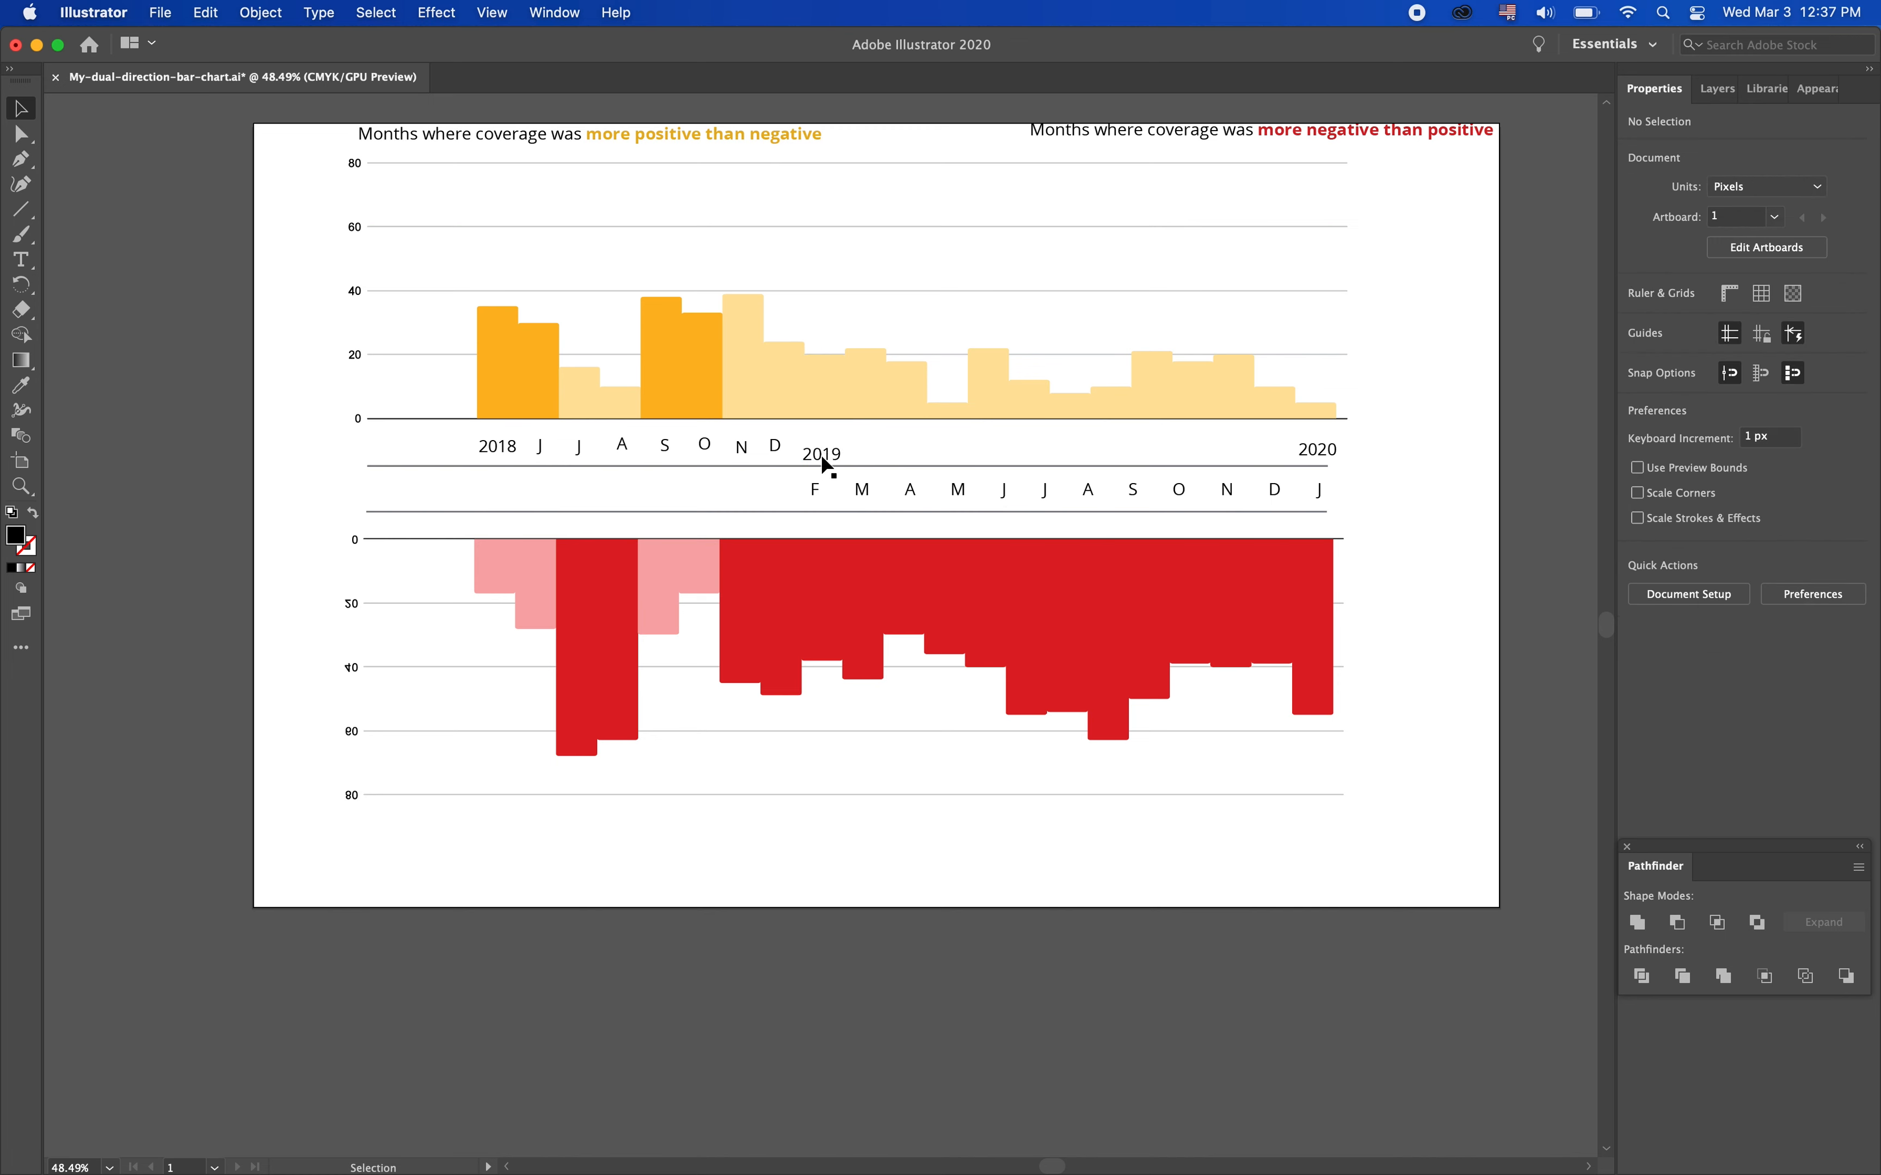
Line up 2019 and the initials F through D in the row beneath the yellow bars, and delete the leftover J below 2020
drag(817, 452, 992, 439)
key(super+Tab)
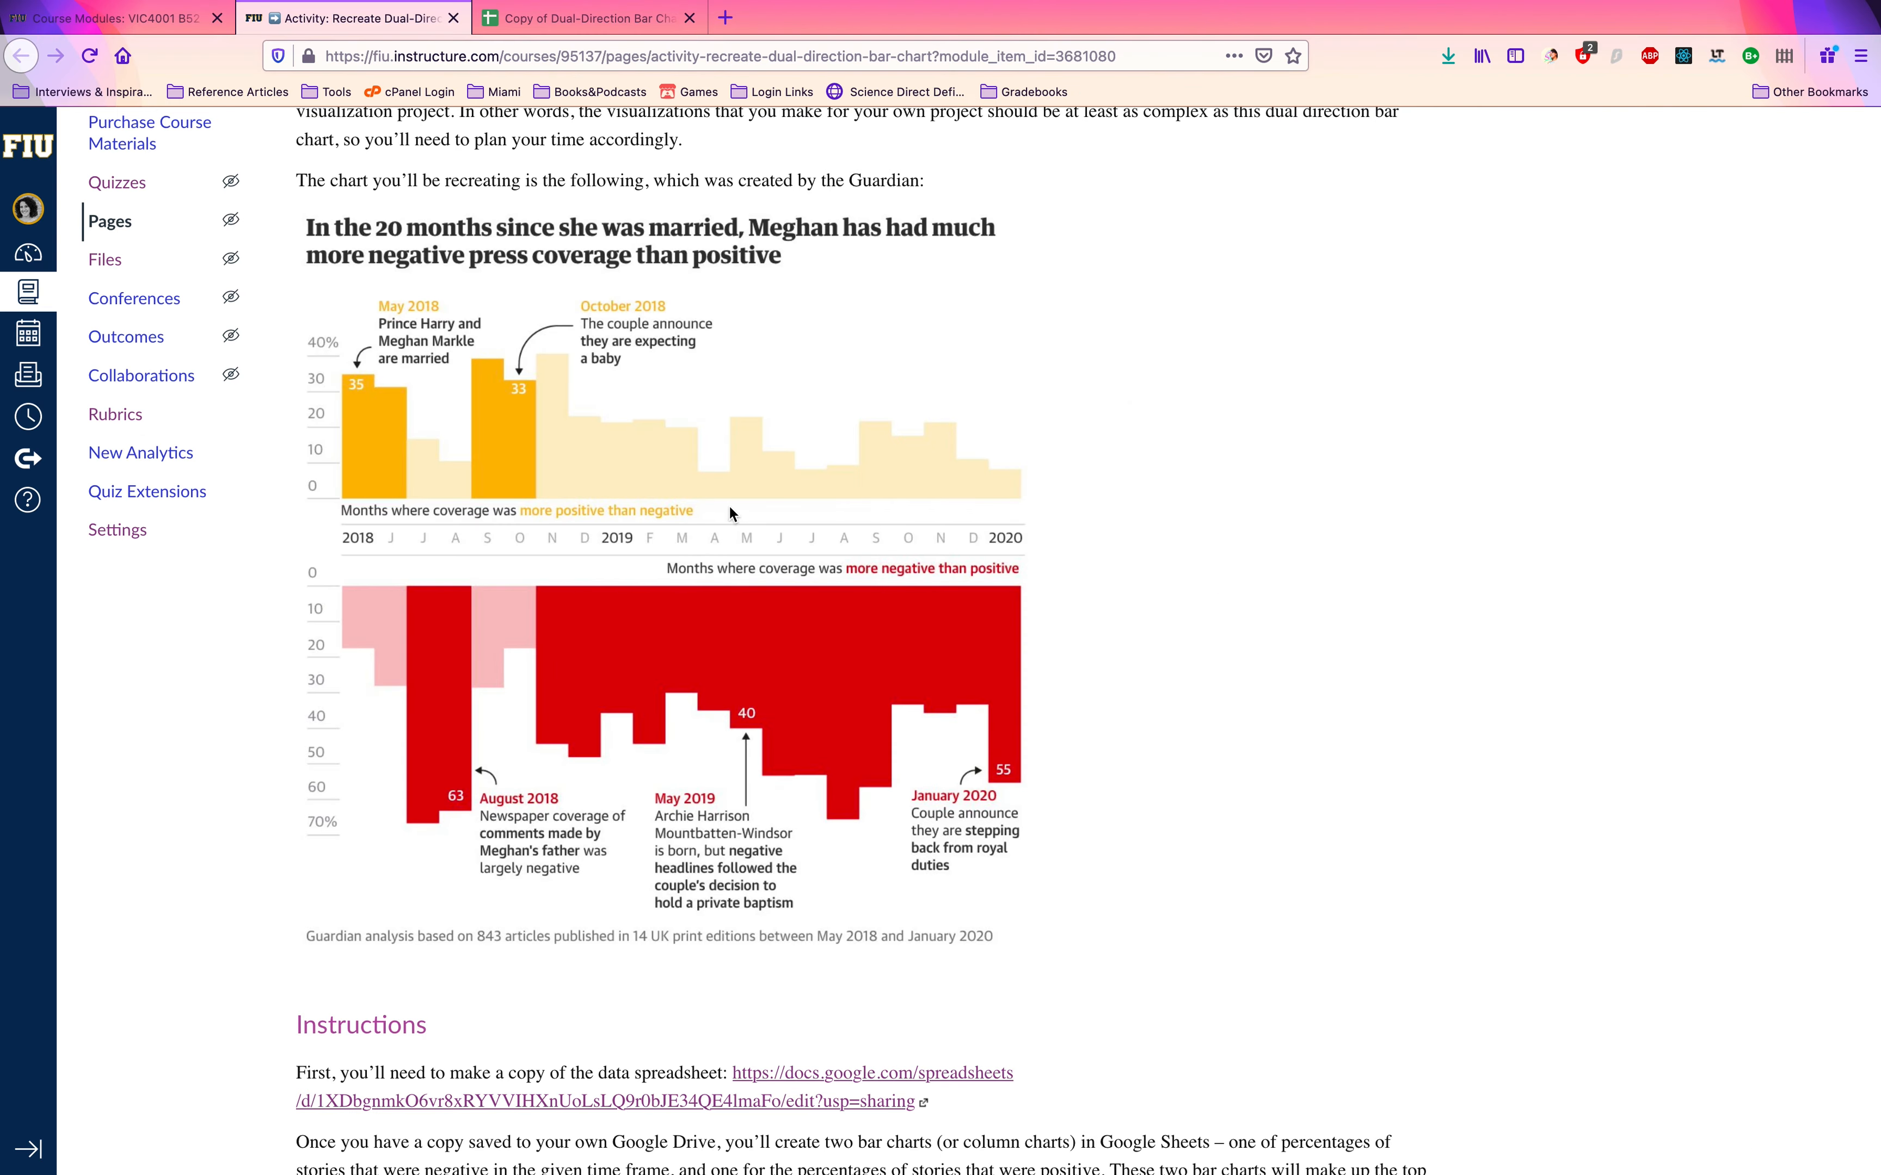
key(super+Tab)
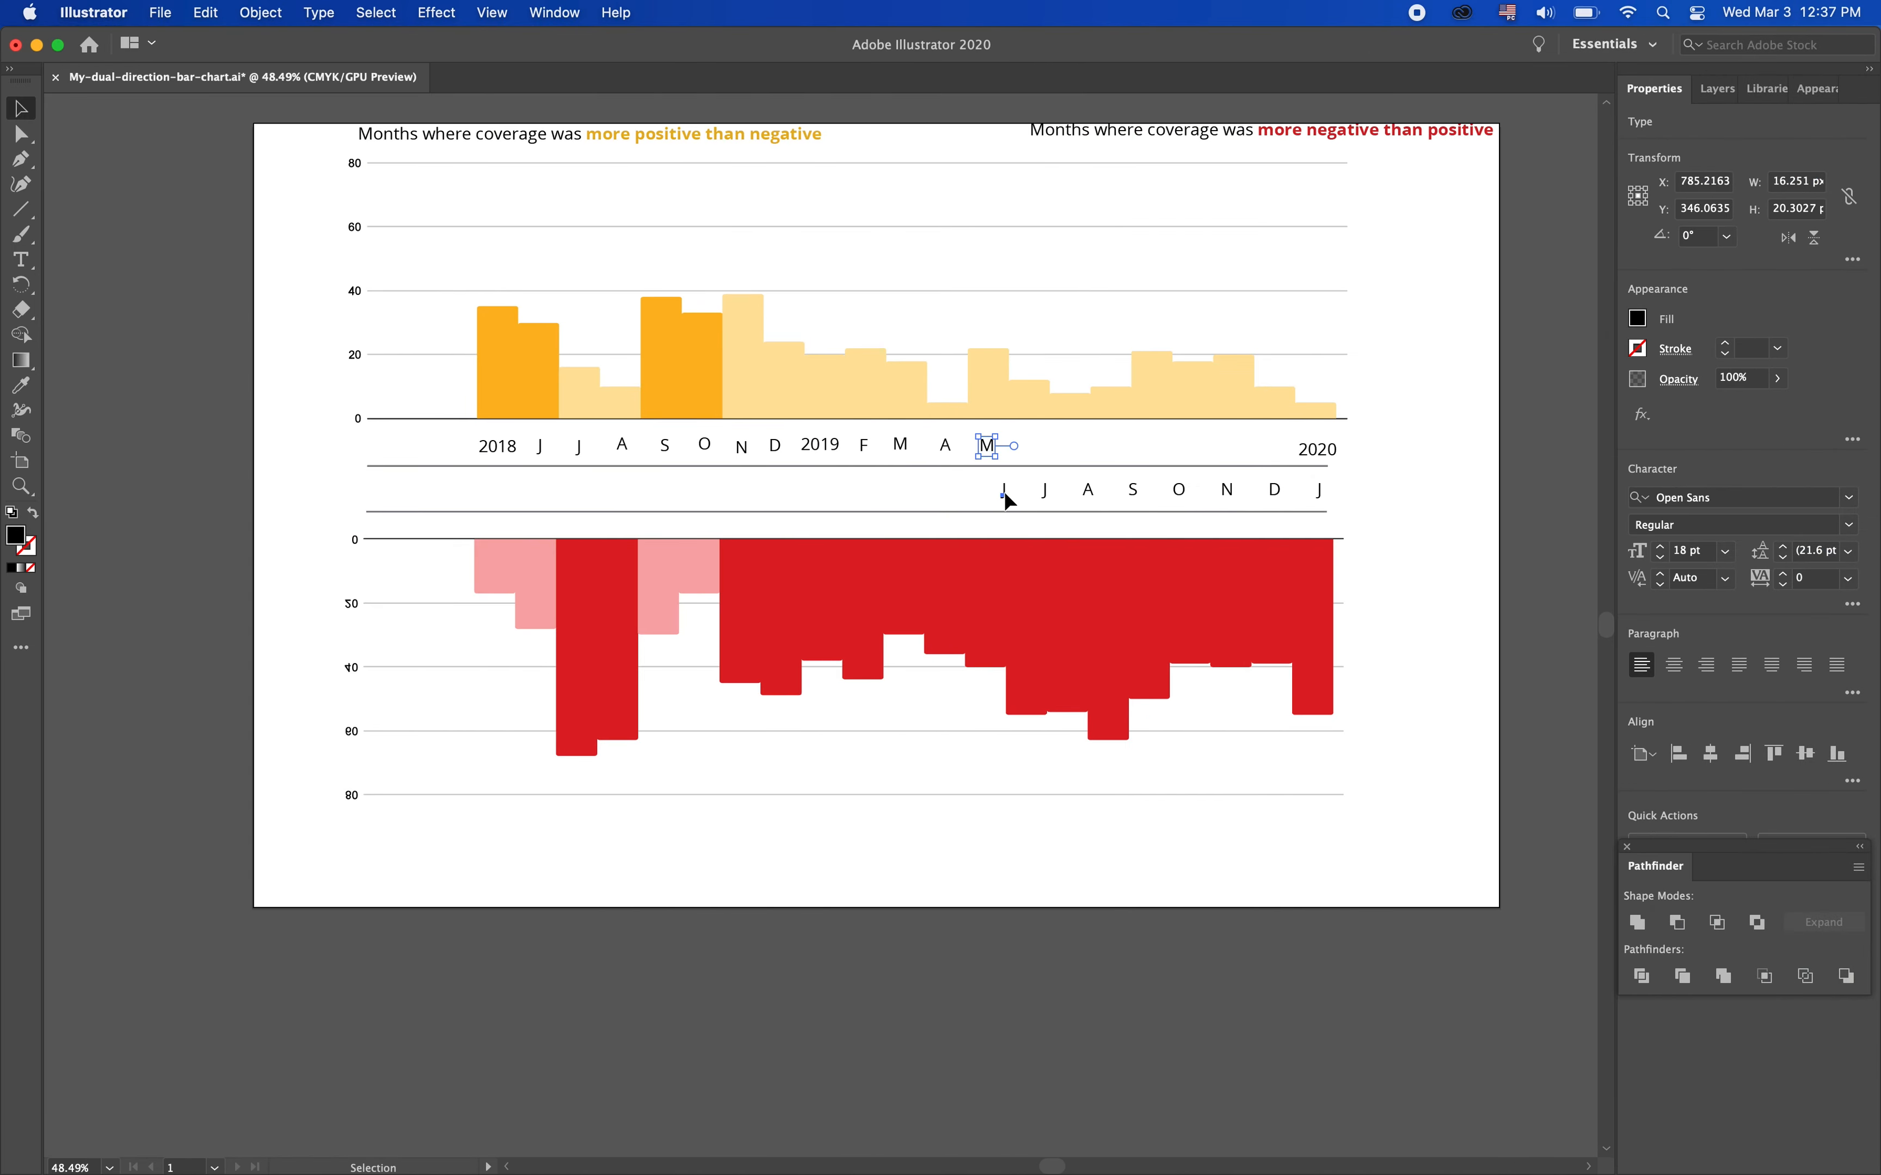
drag(1003, 490, 1071, 448)
drag(1089, 490, 1275, 442)
key(super+Tab)
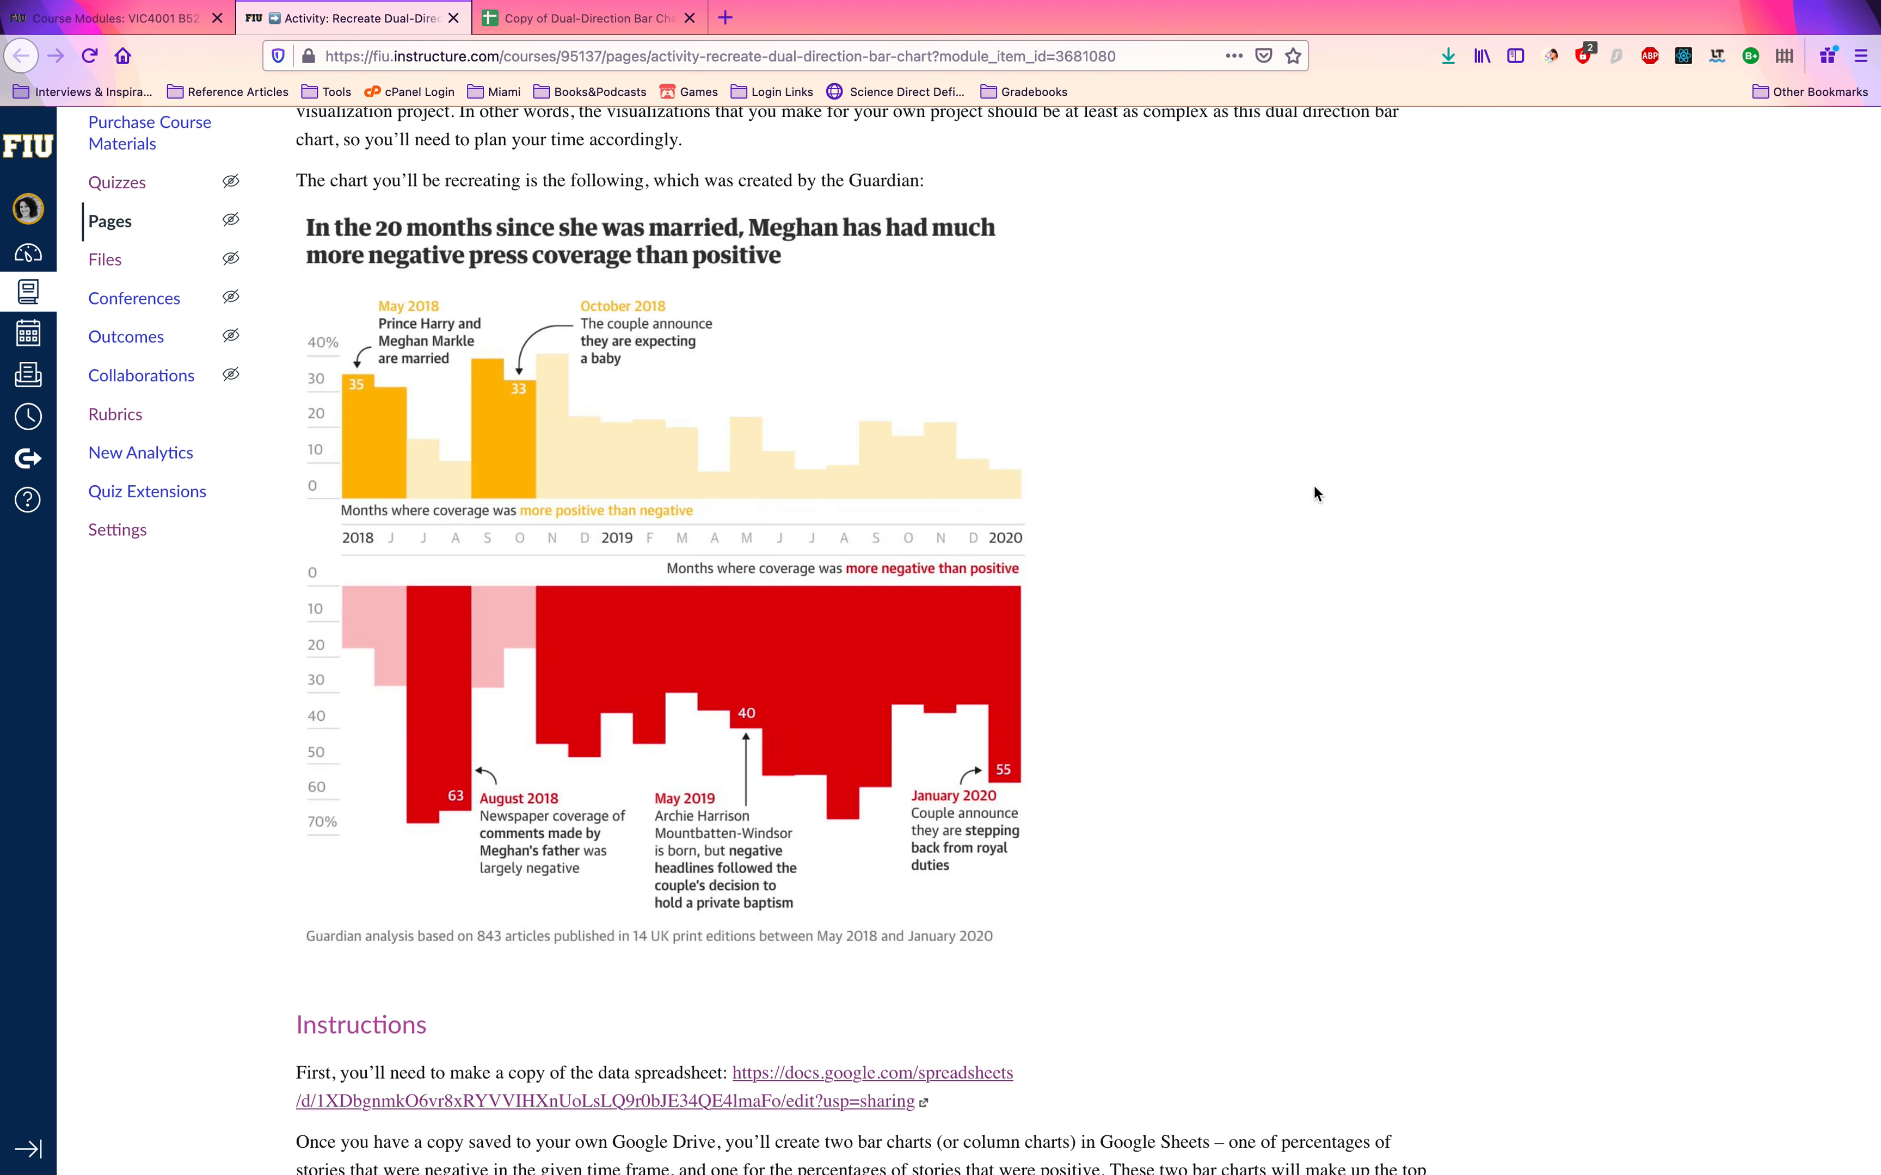
key(super+Tab)
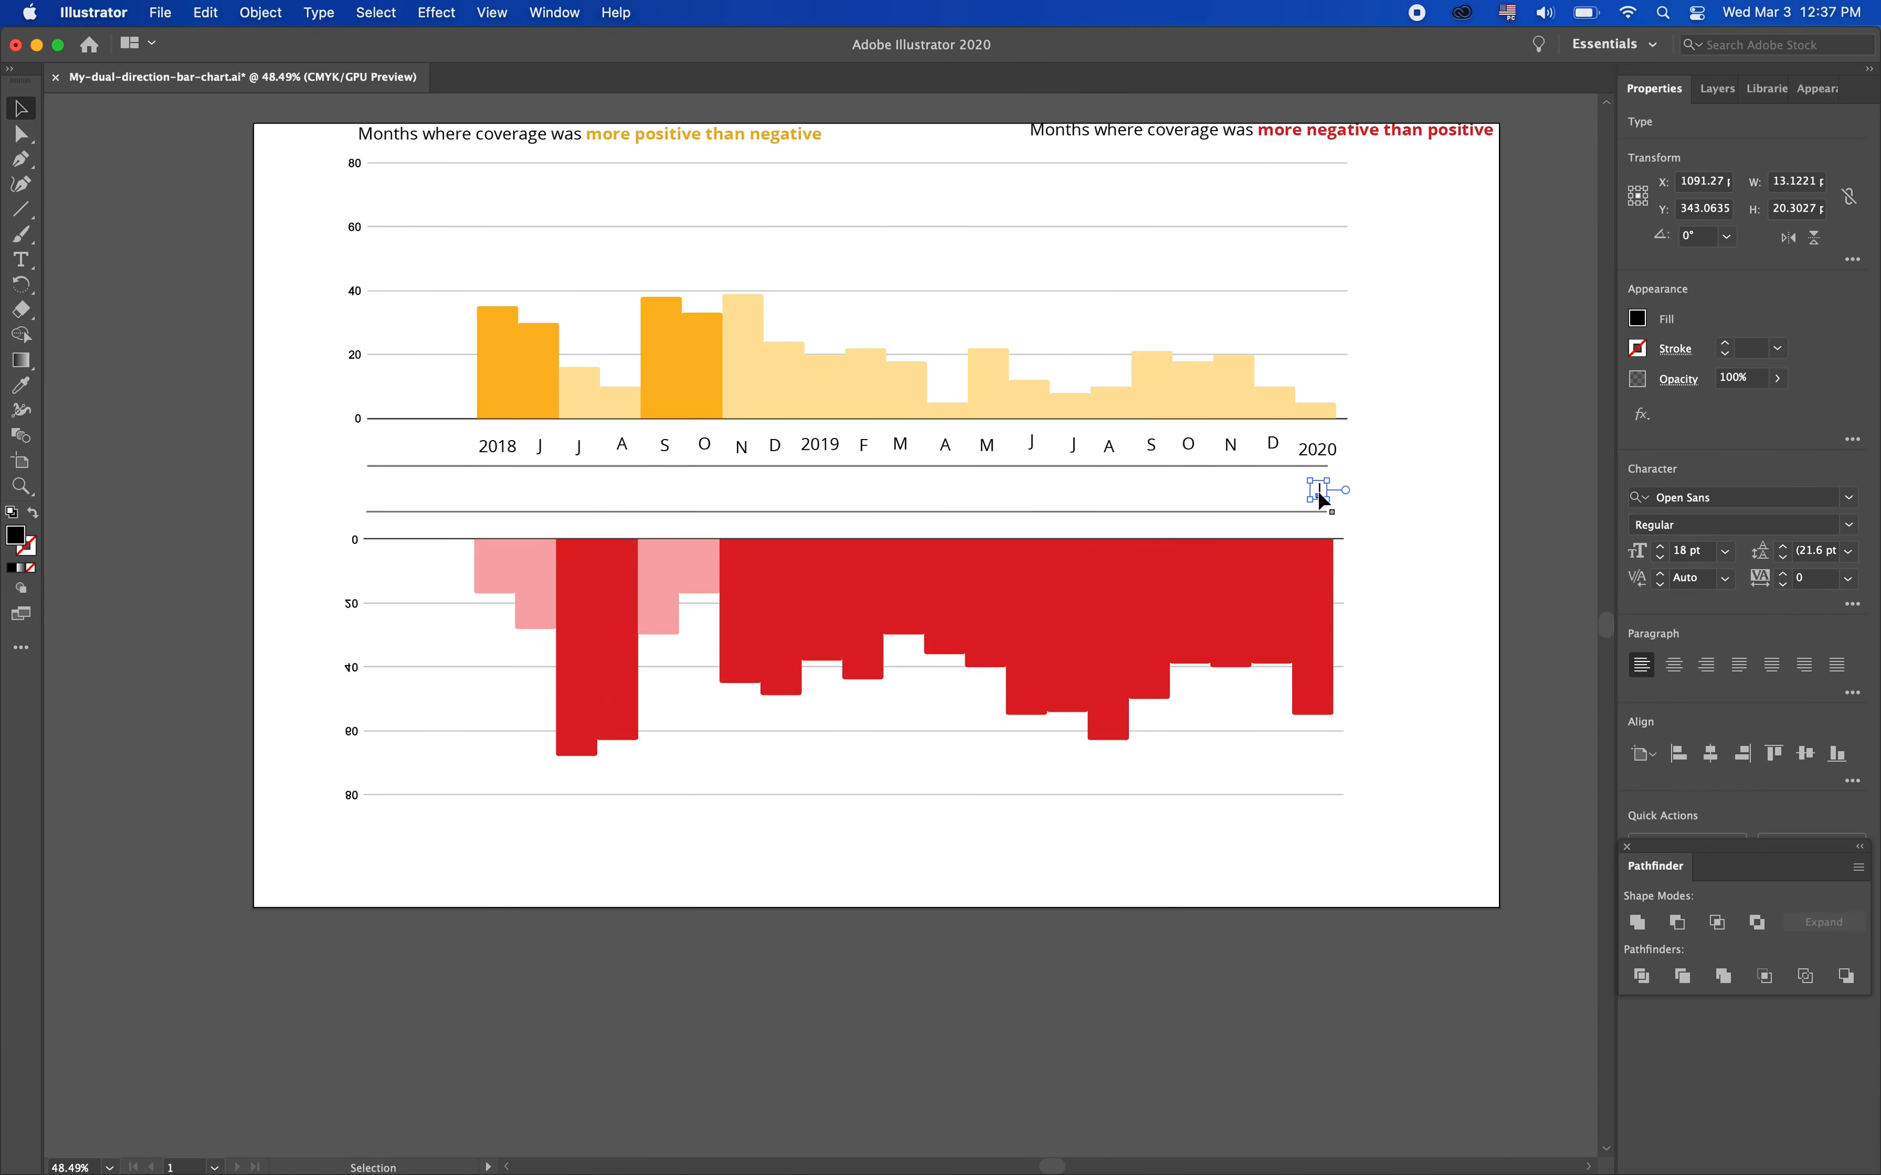
key(Delete)
Align the bottoms of all year labels and month initials in the row and distribute them evenly in the horizontal direction
drag(1356, 463, 460, 429)
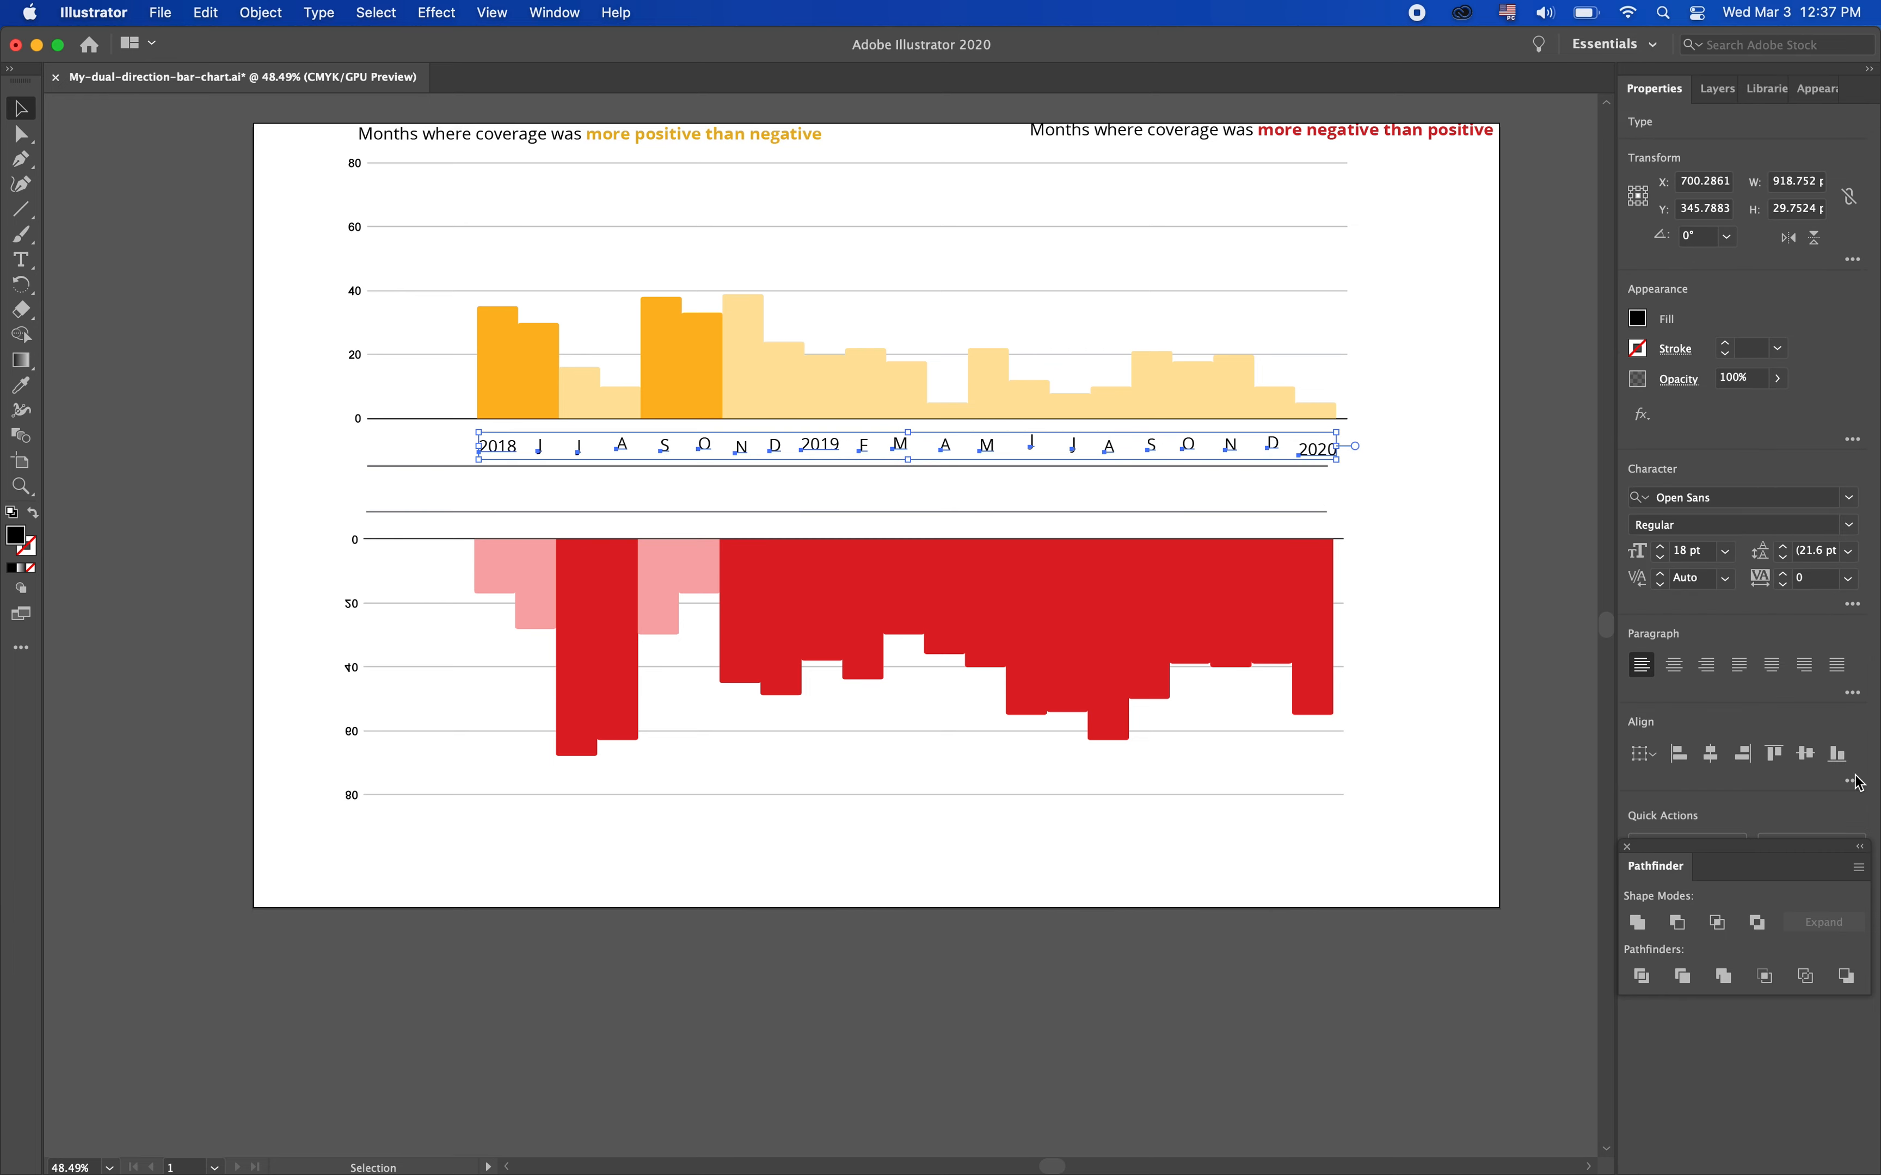
click(1838, 753)
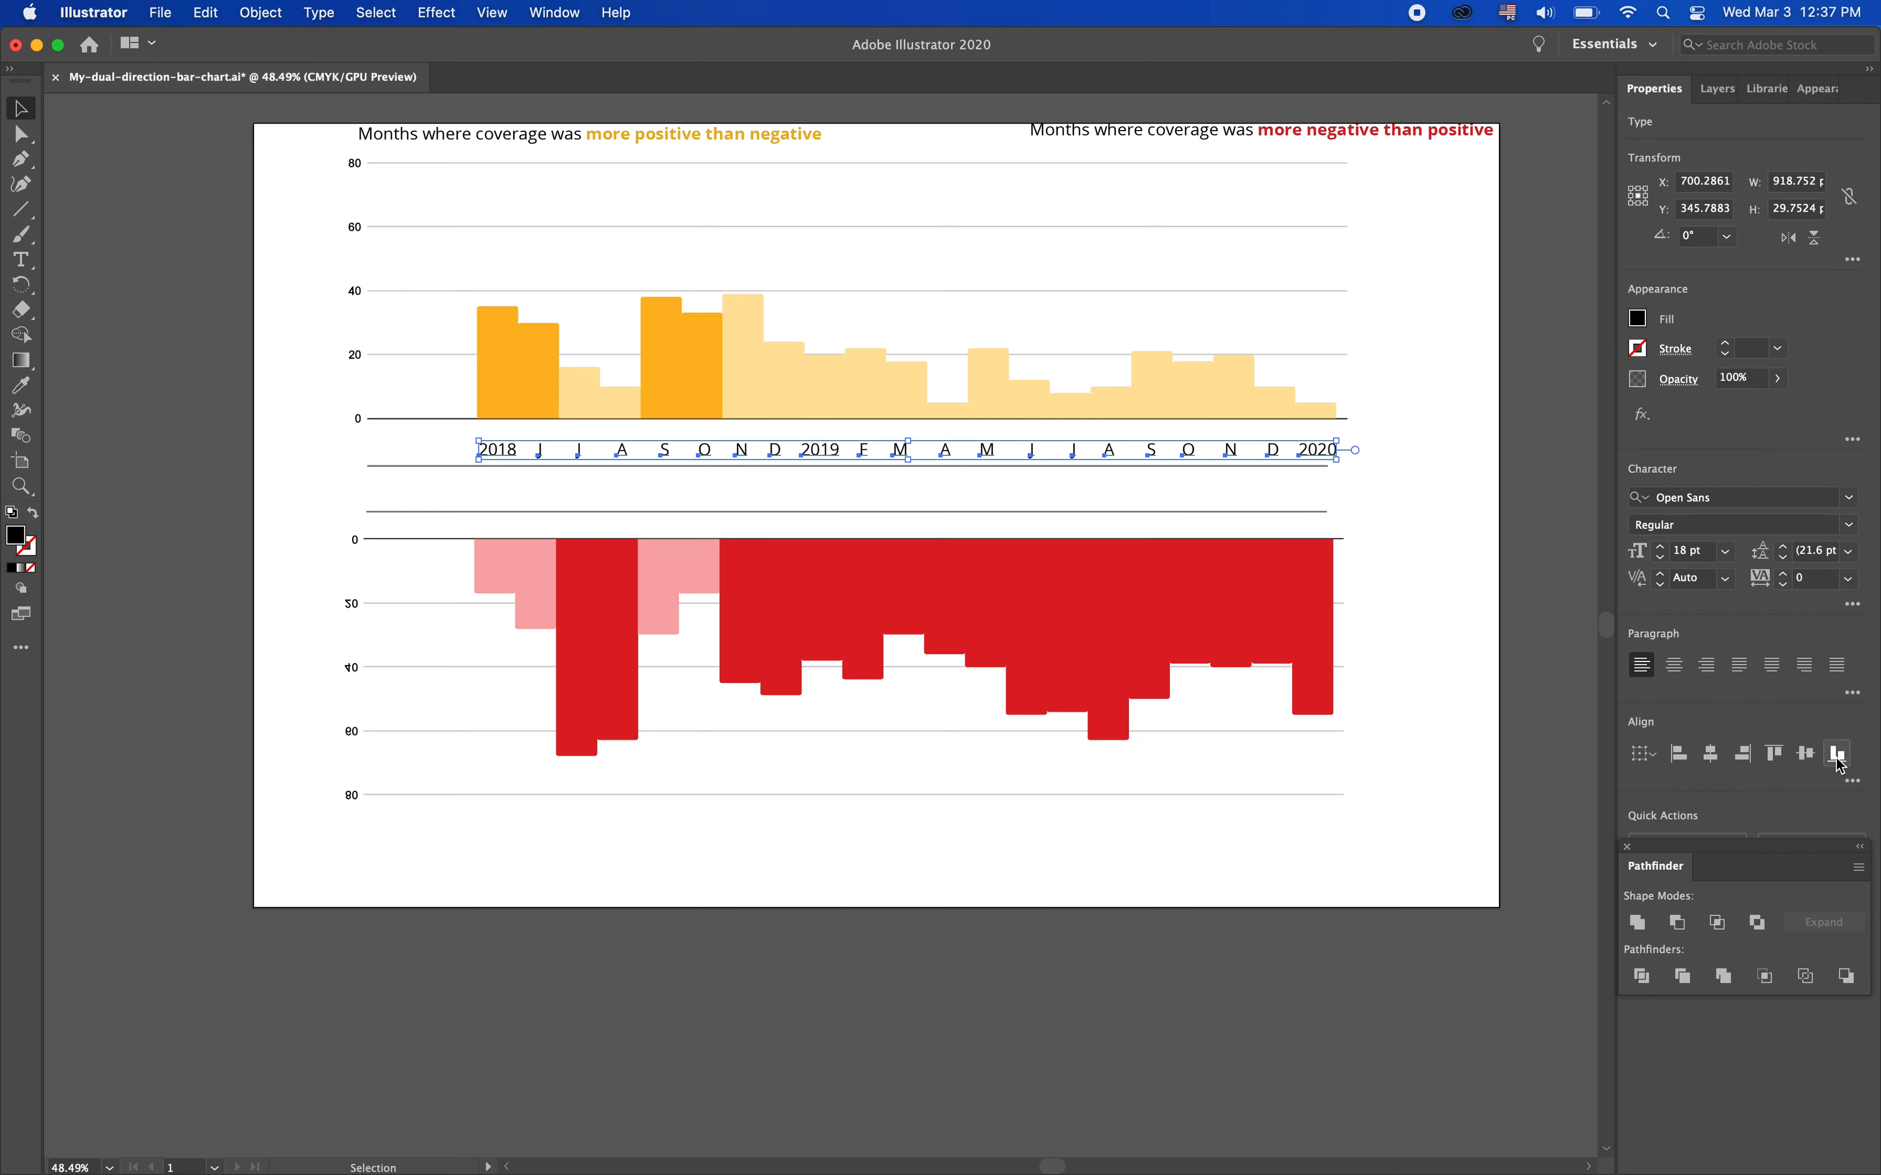
click(1854, 782)
click(1664, 964)
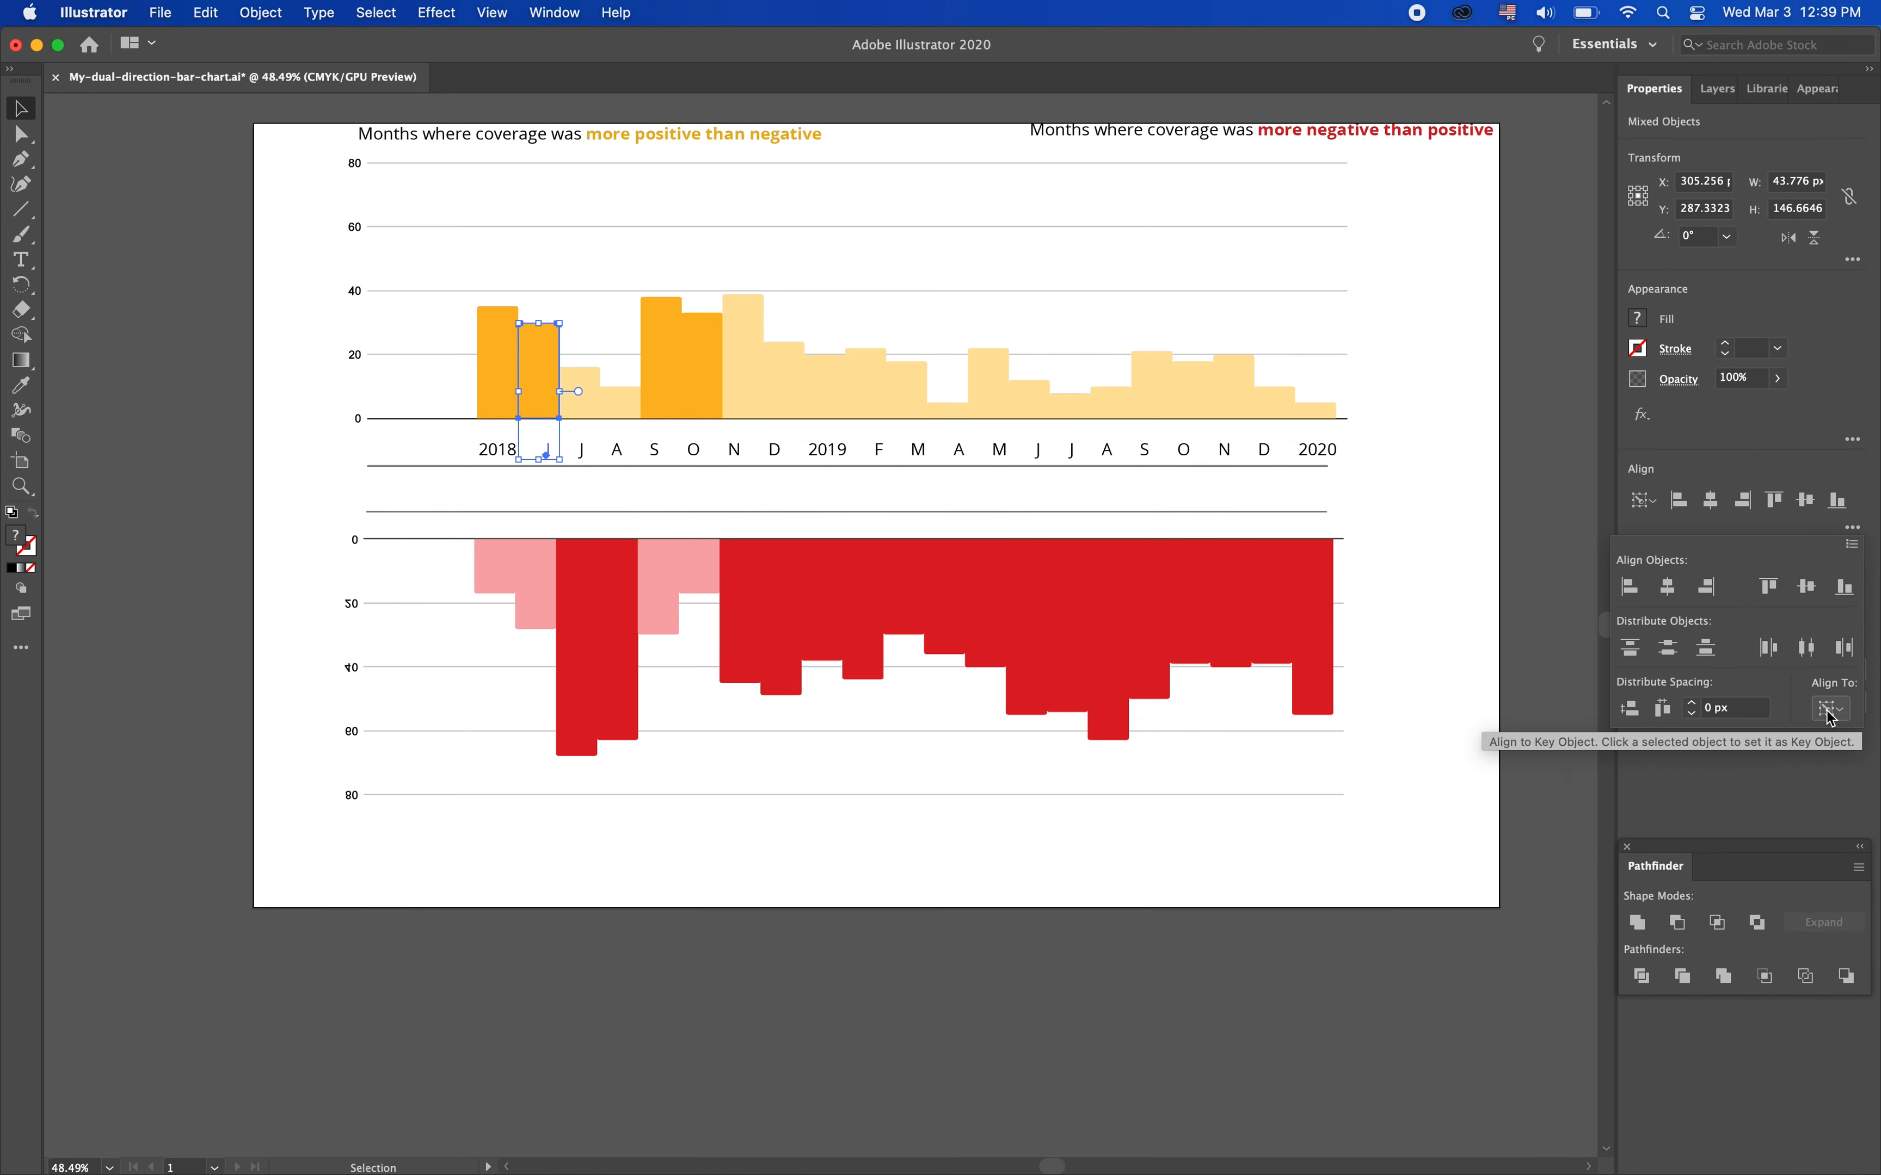
Centre the first J horizontally under the second yellow bar, using the bar as the key object
click(1827, 711)
click(1764, 757)
click(535, 367)
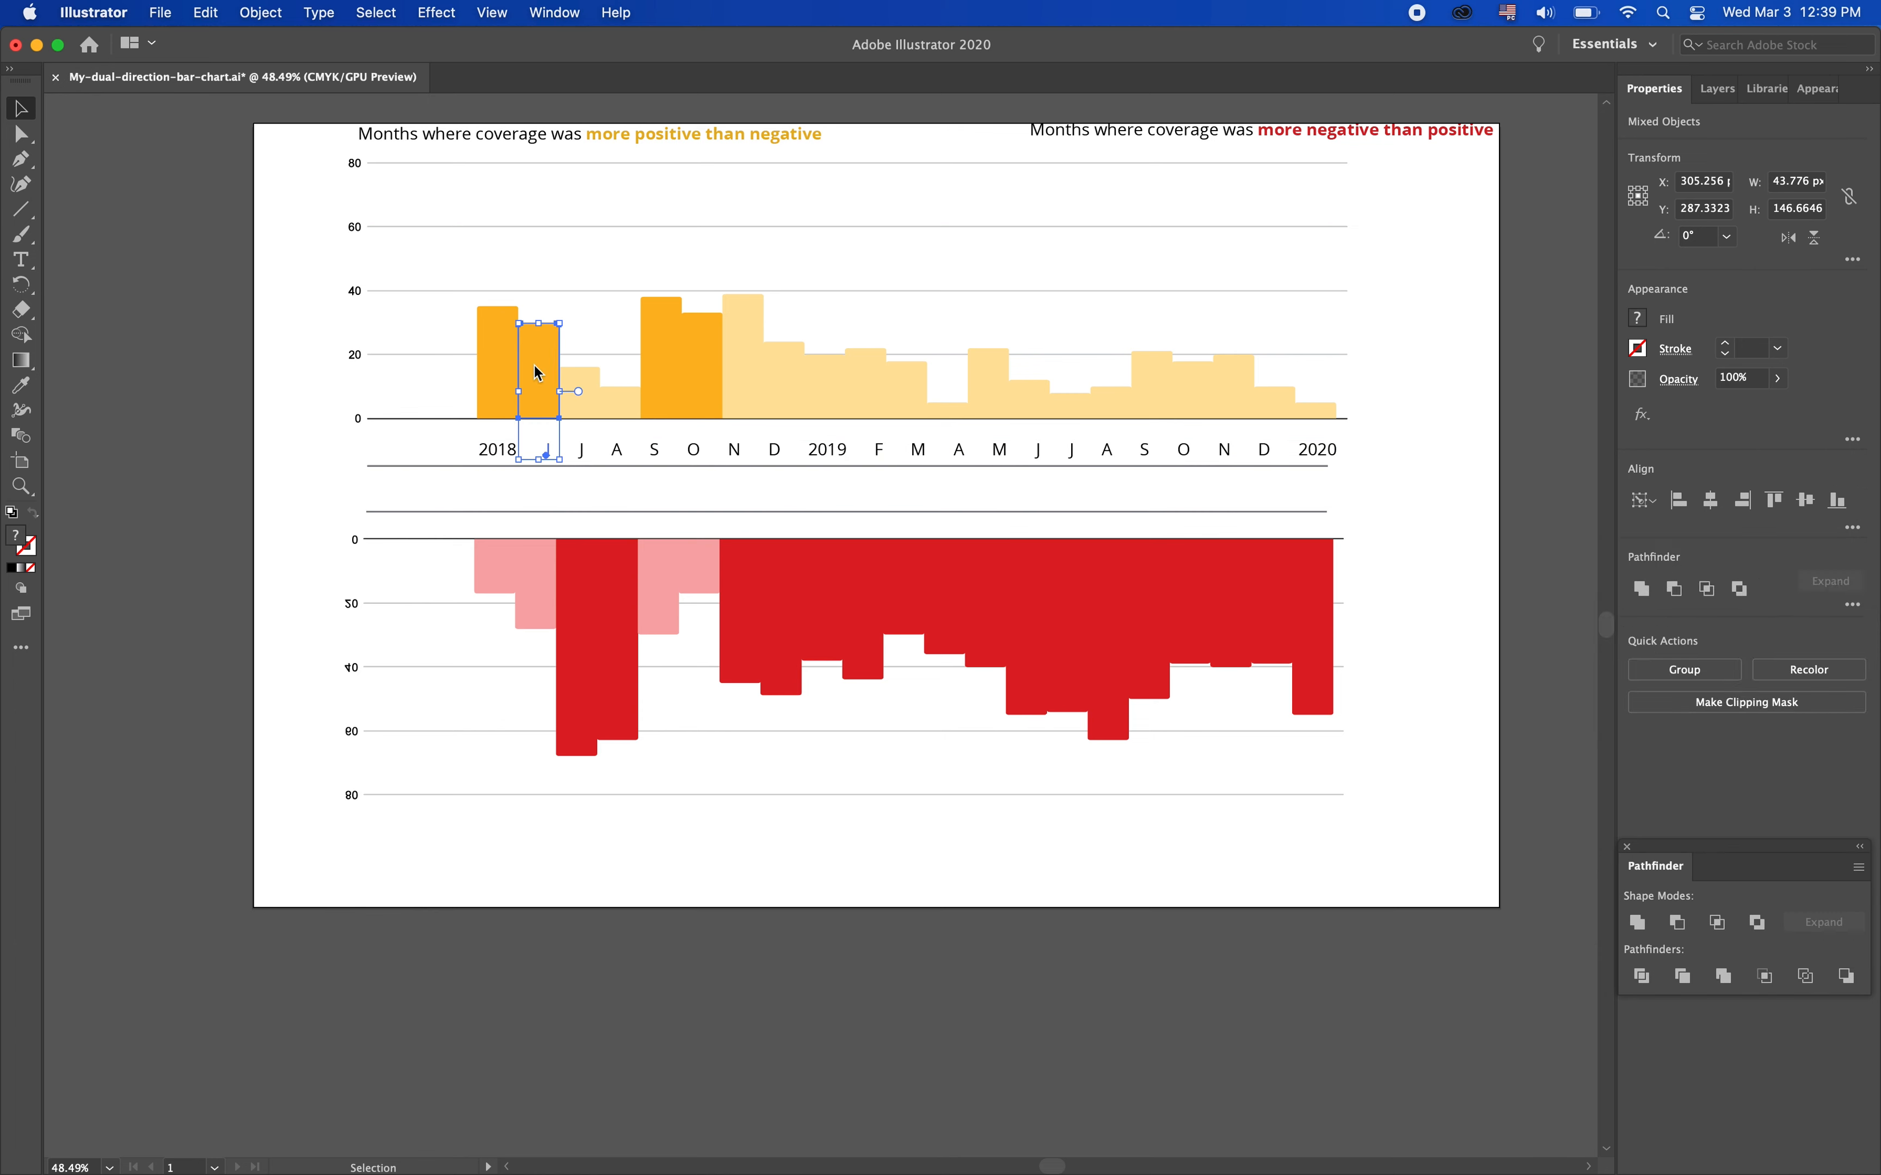
click(1709, 502)
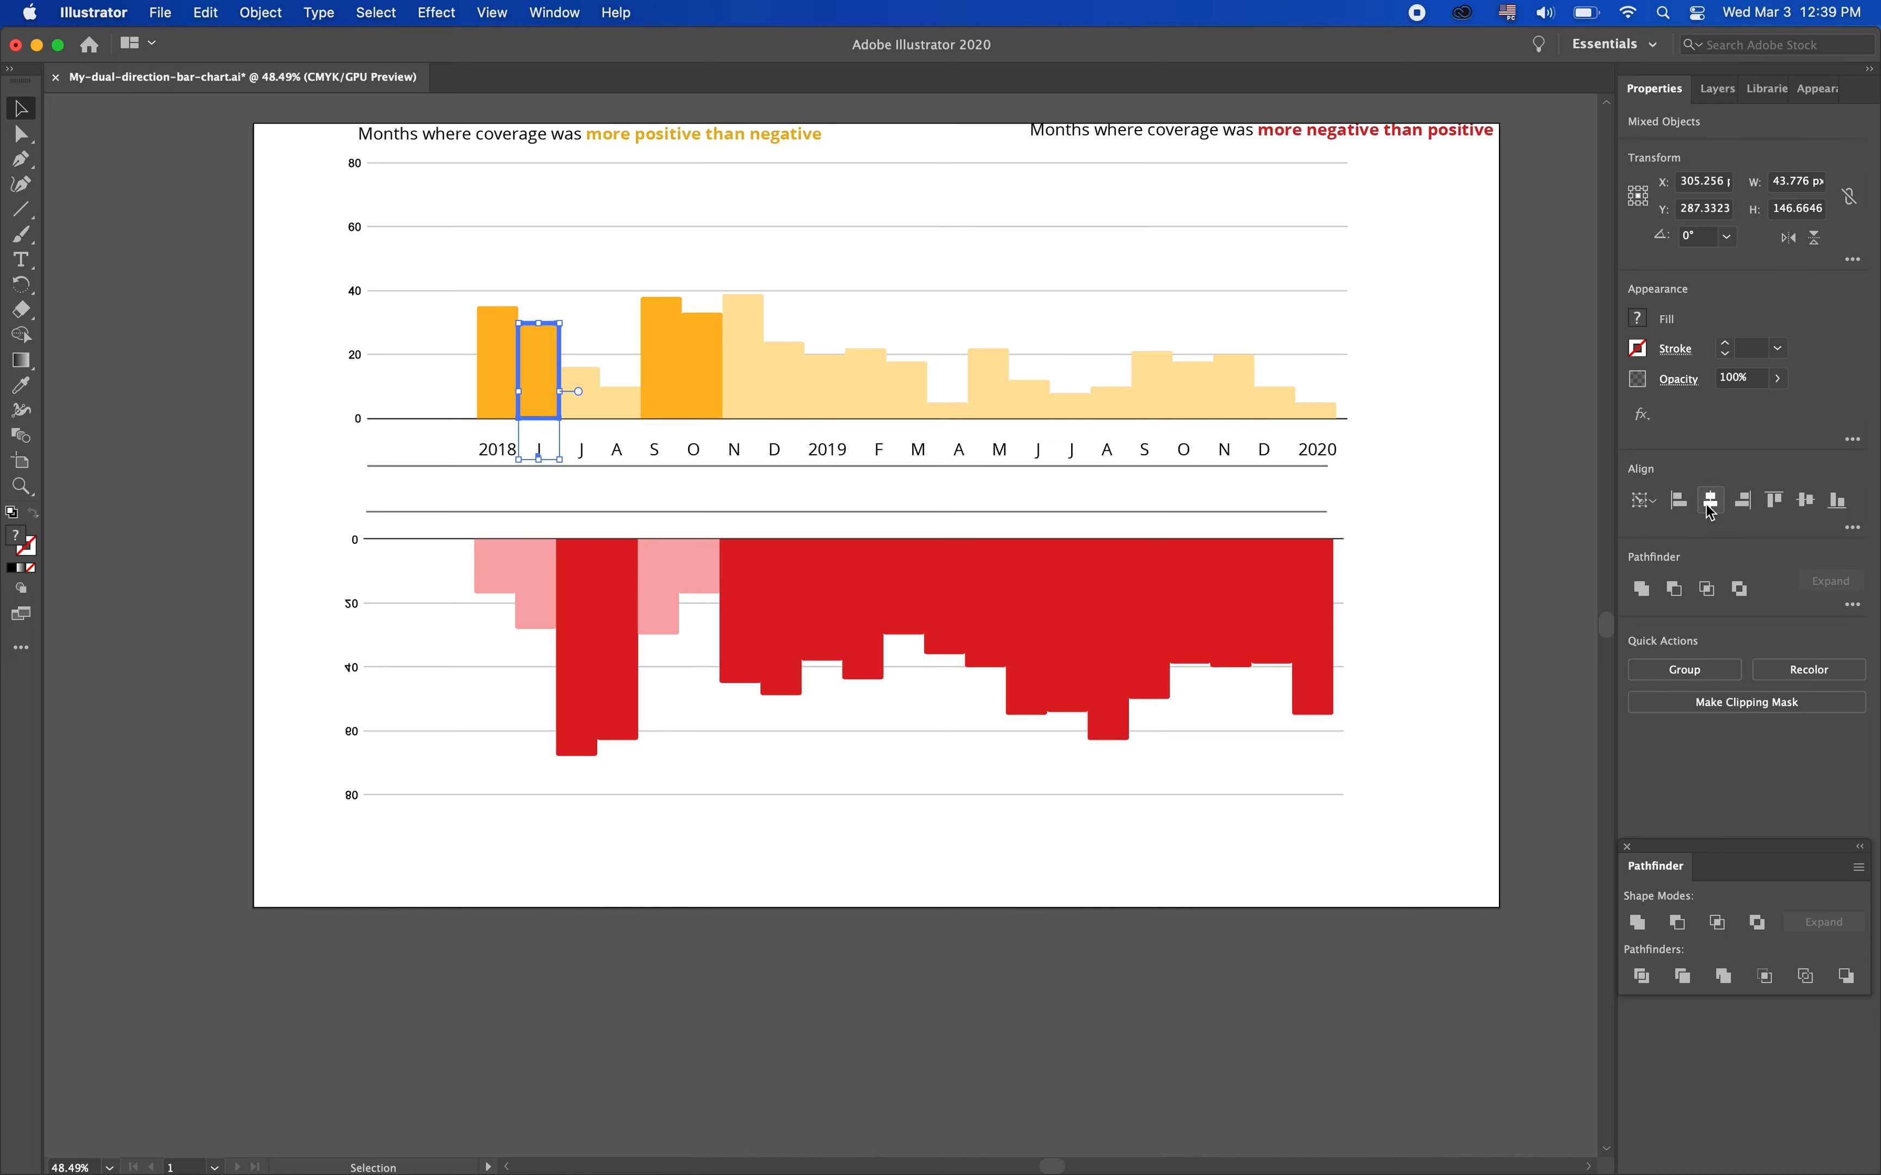
Centre the July 2018 J horizontally under the third yellow bar, using the bar as the key object
click(577, 385)
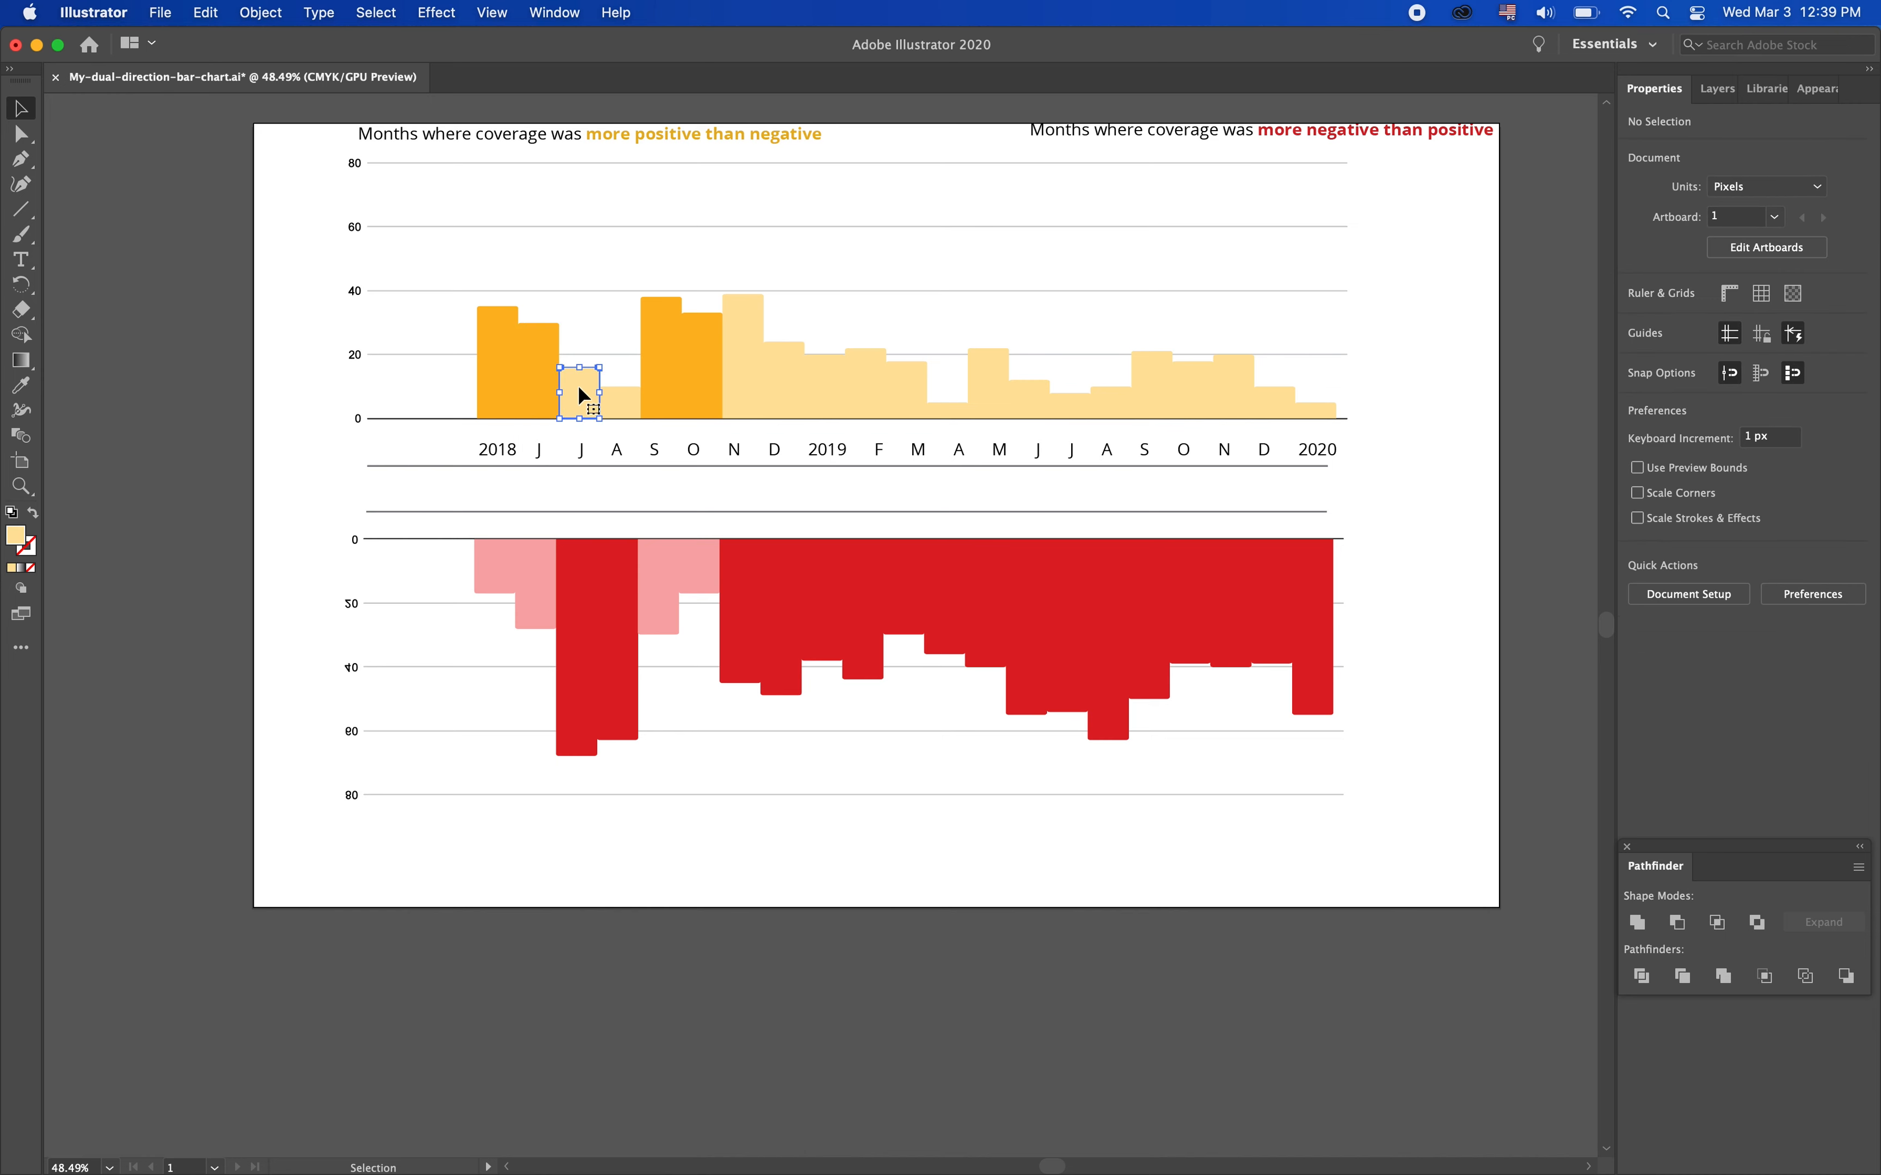
shift+click(581, 451)
click(1854, 527)
click(1832, 708)
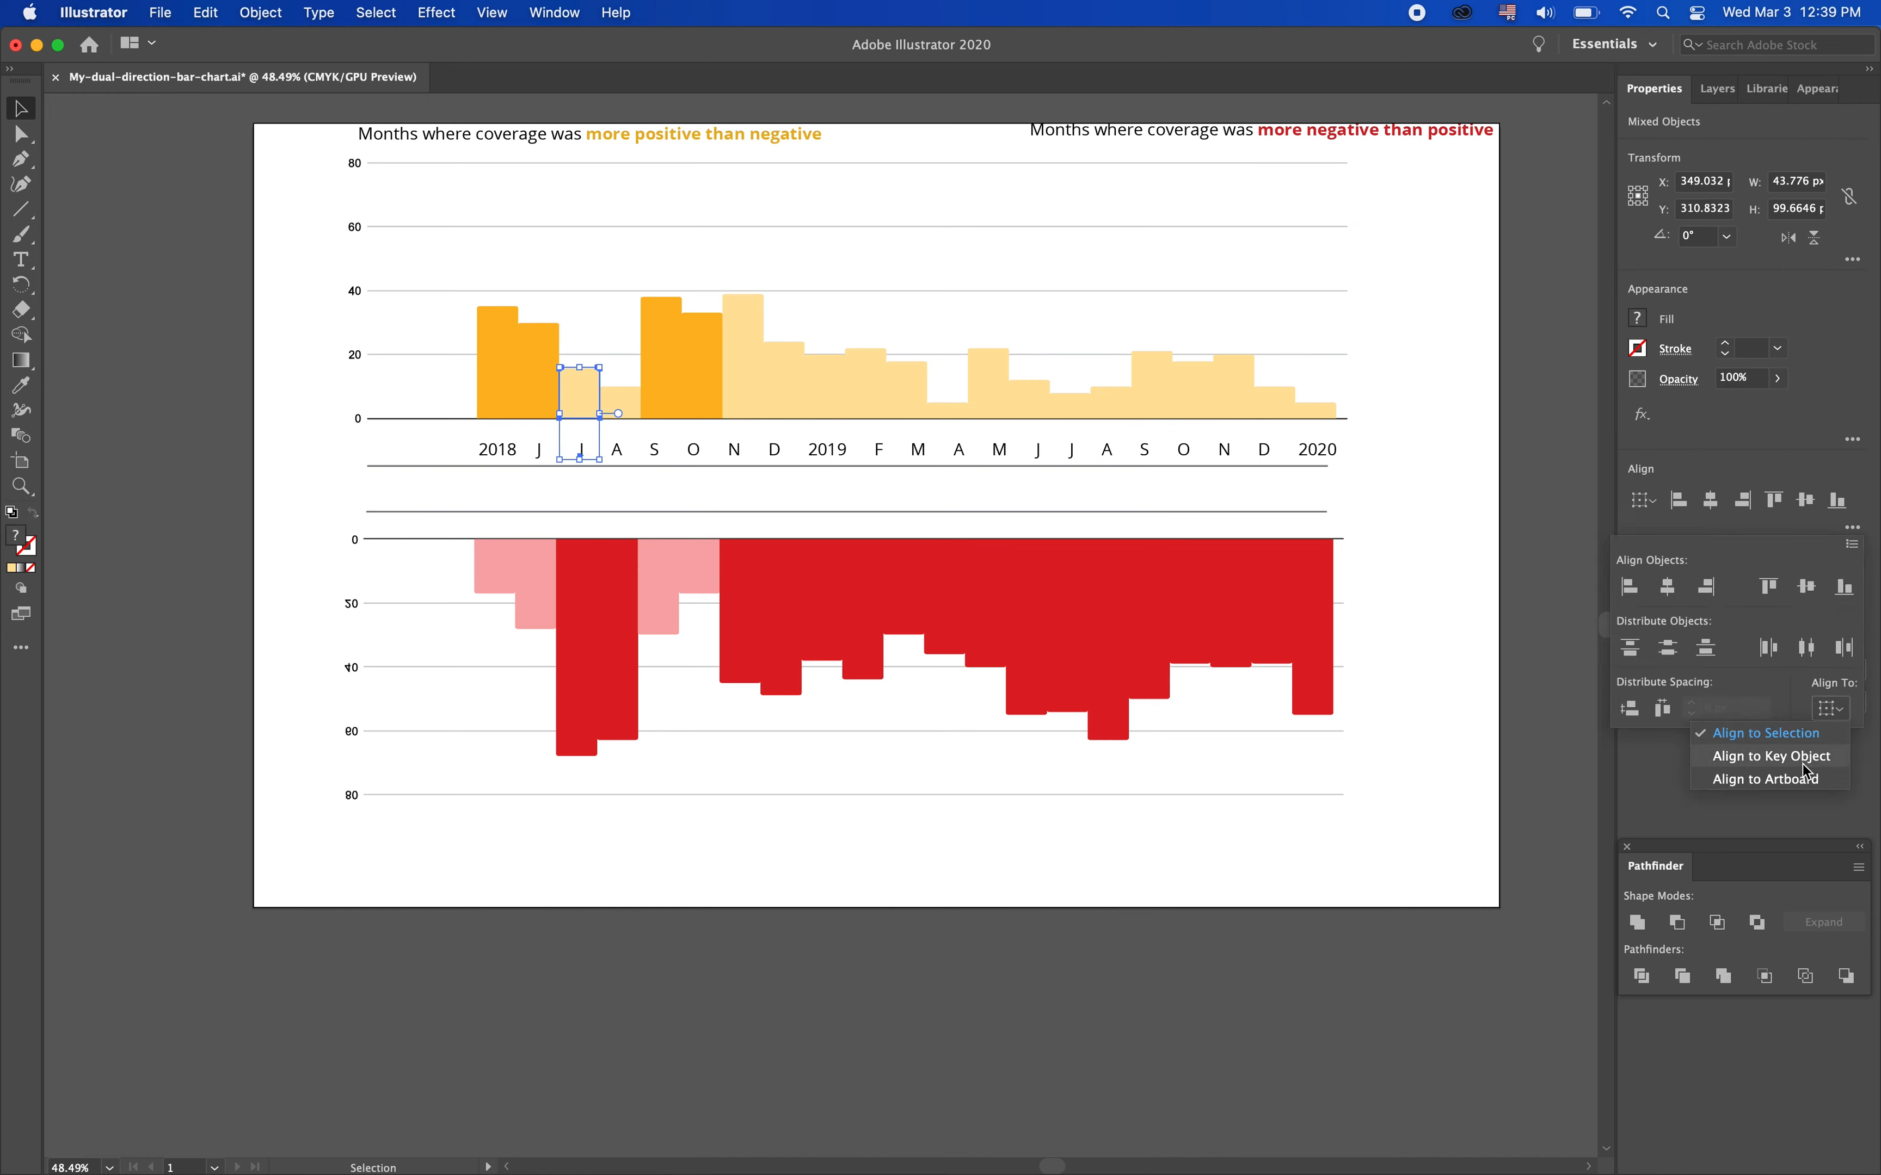
click(1721, 748)
click(595, 397)
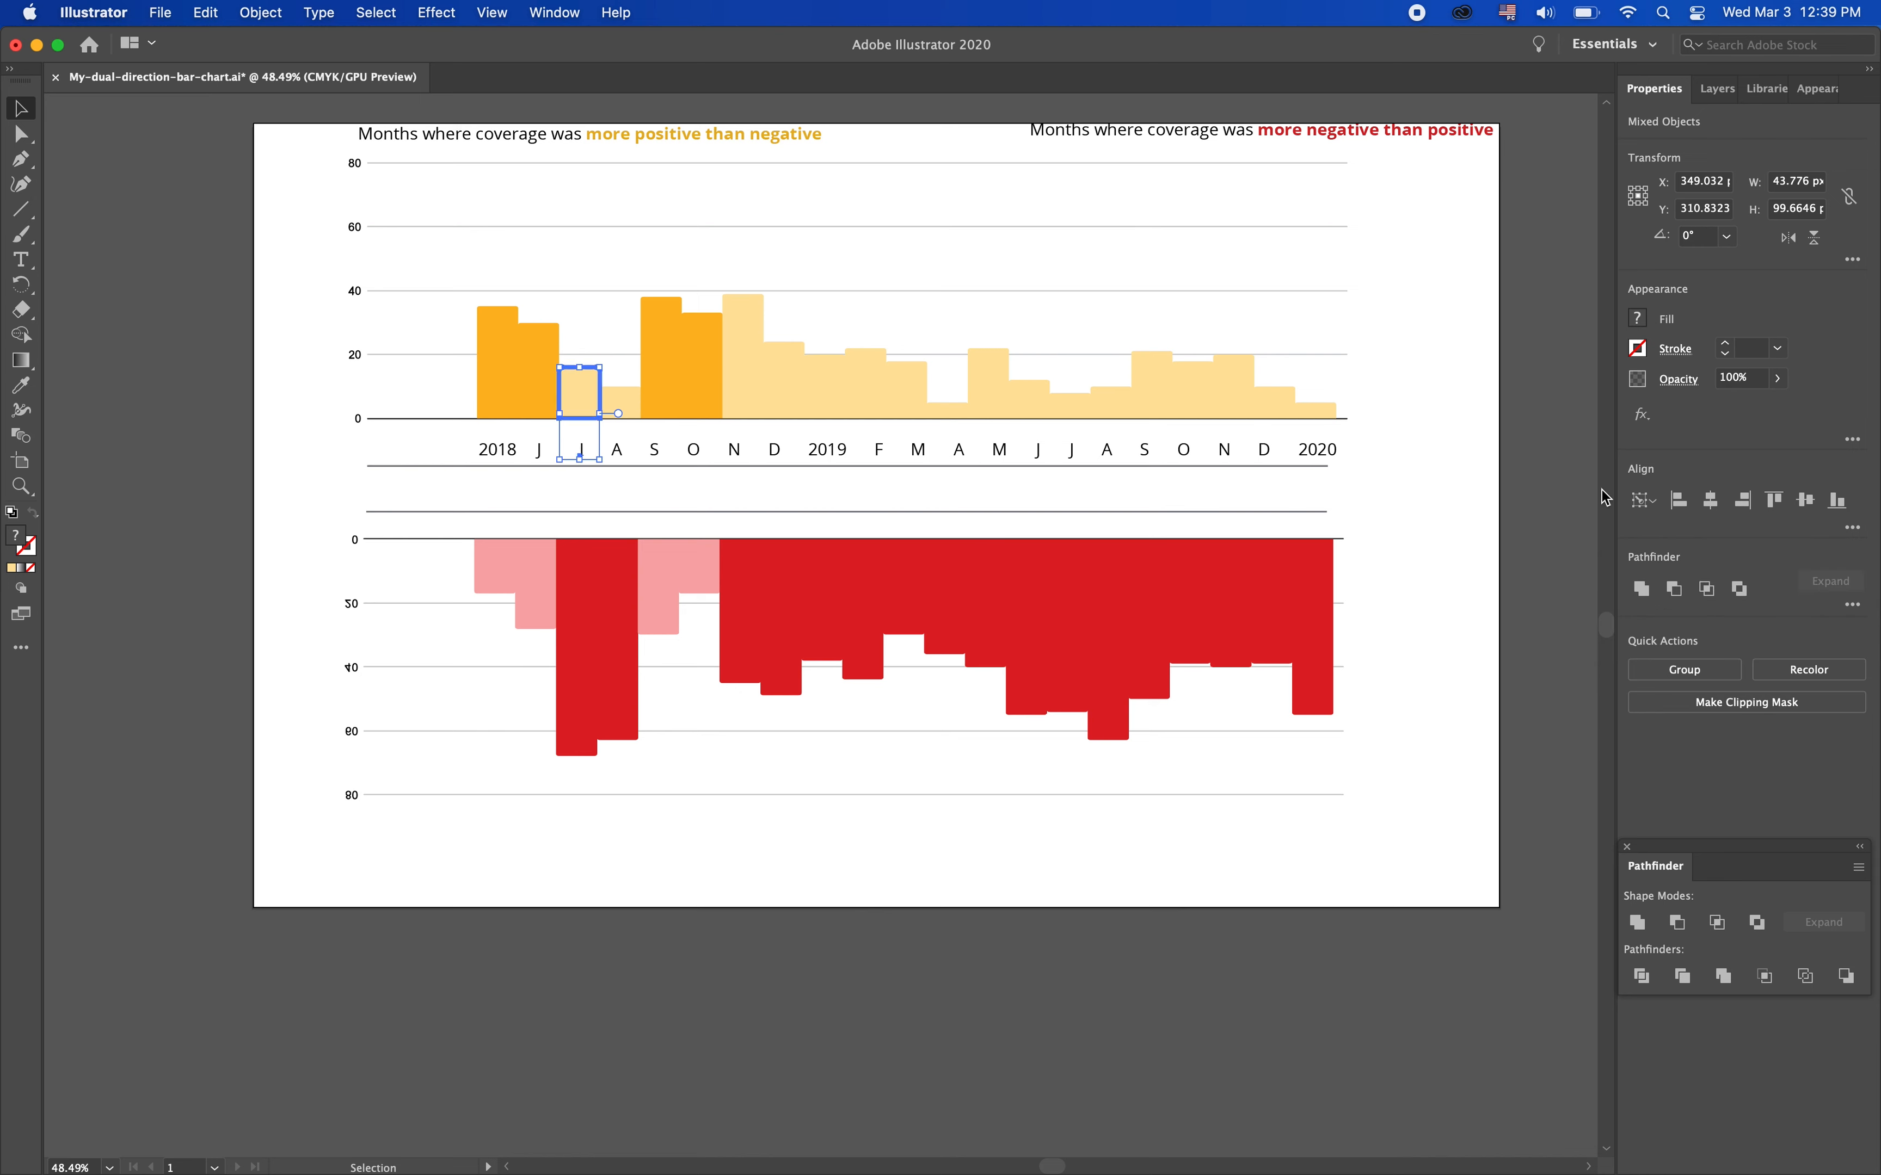
Centre the August 2018 A horizontally under the fourth yellow bar, using the bar as the key object
click(620, 392)
shift+click(627, 447)
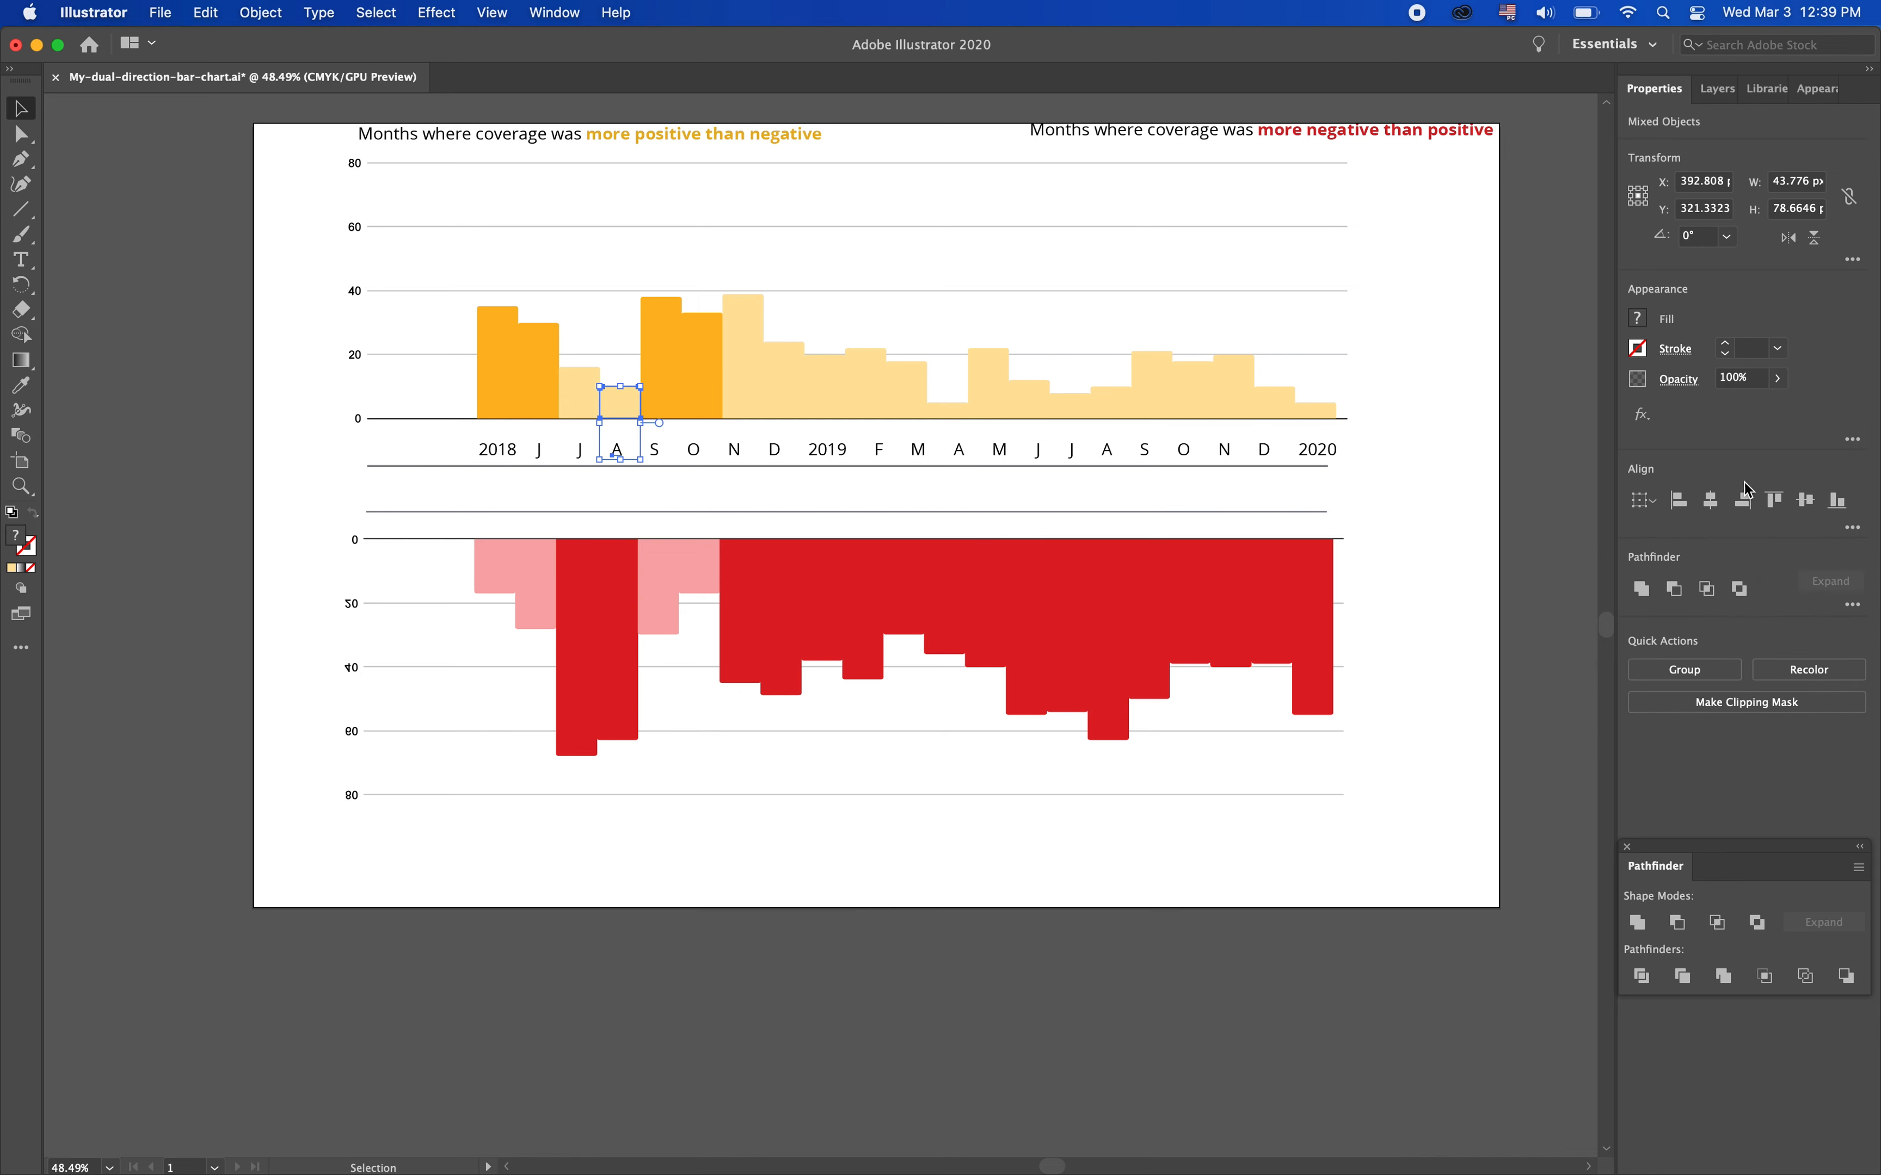
click(1854, 527)
click(1832, 708)
click(1803, 762)
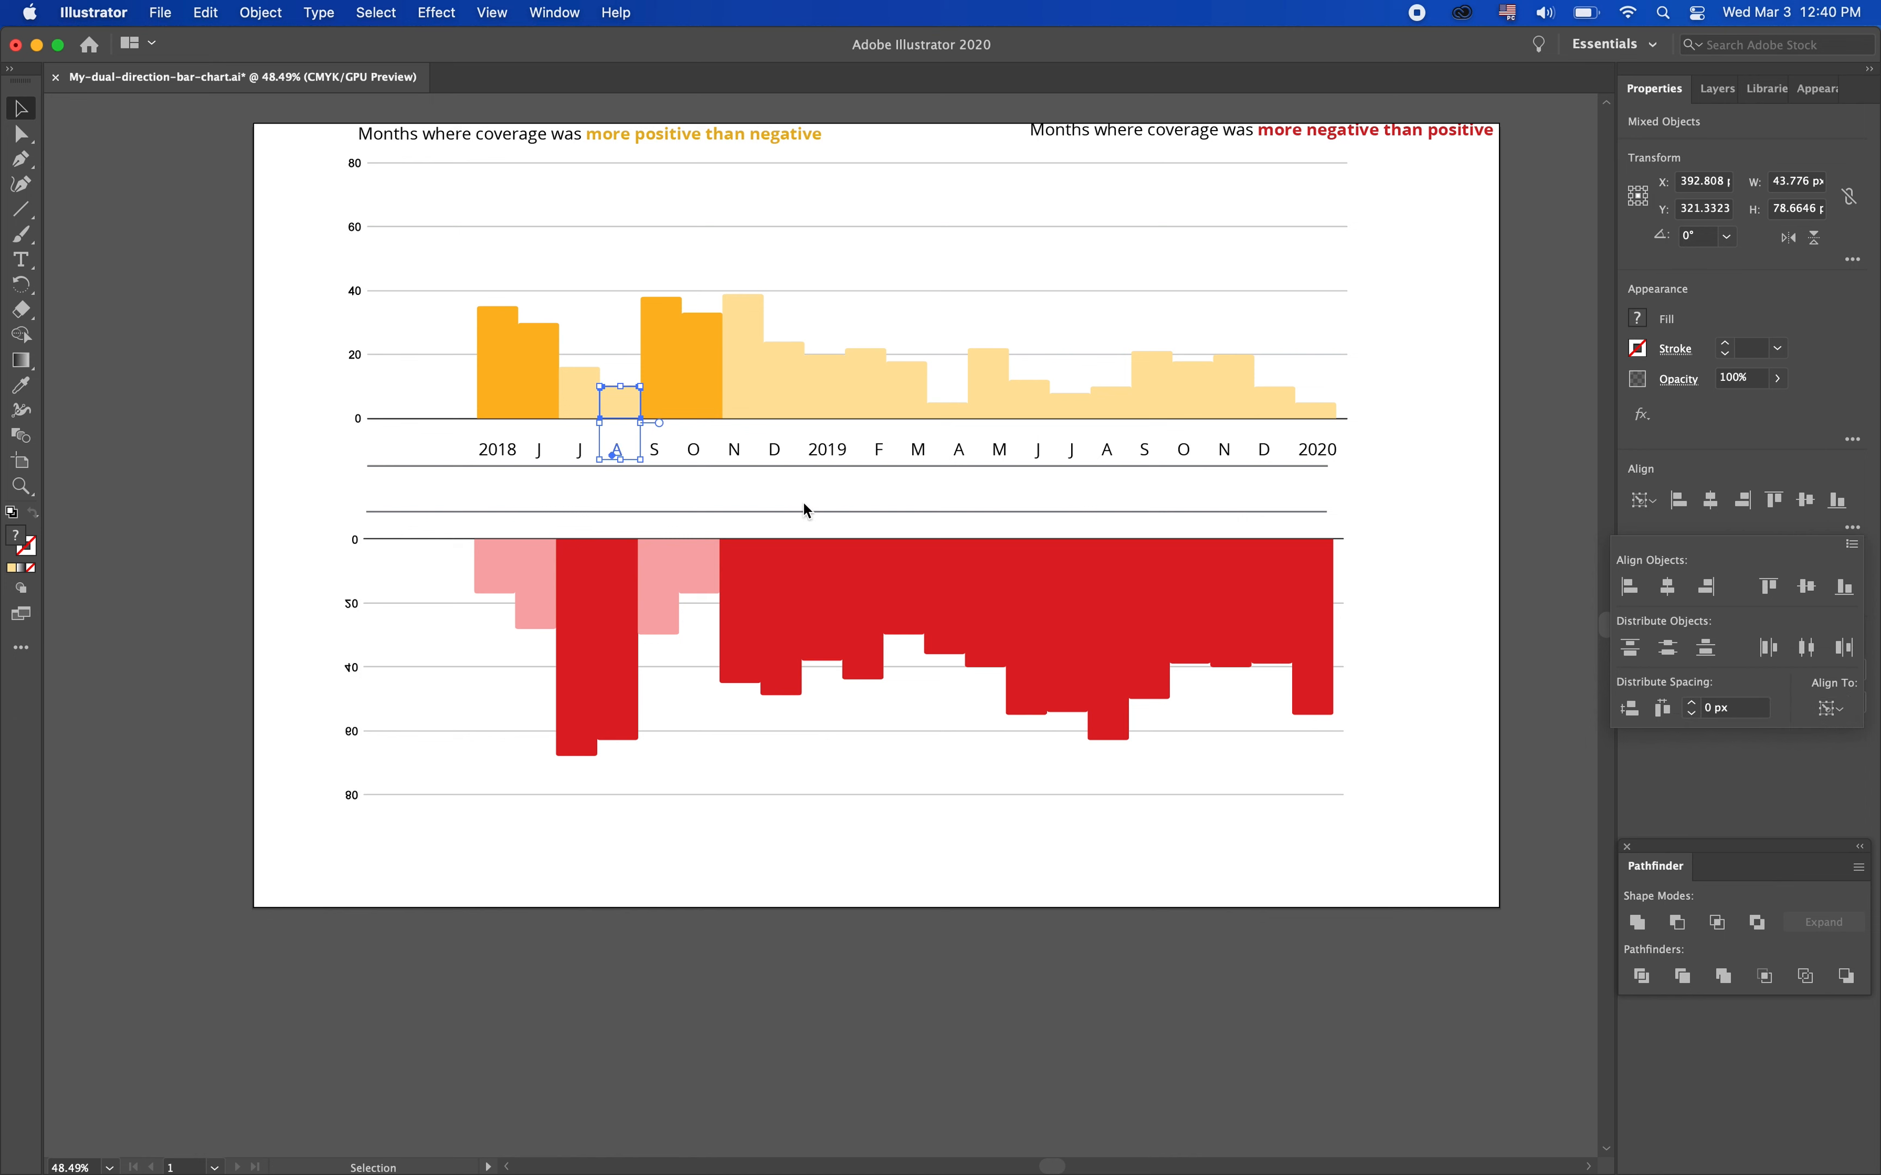
click(610, 406)
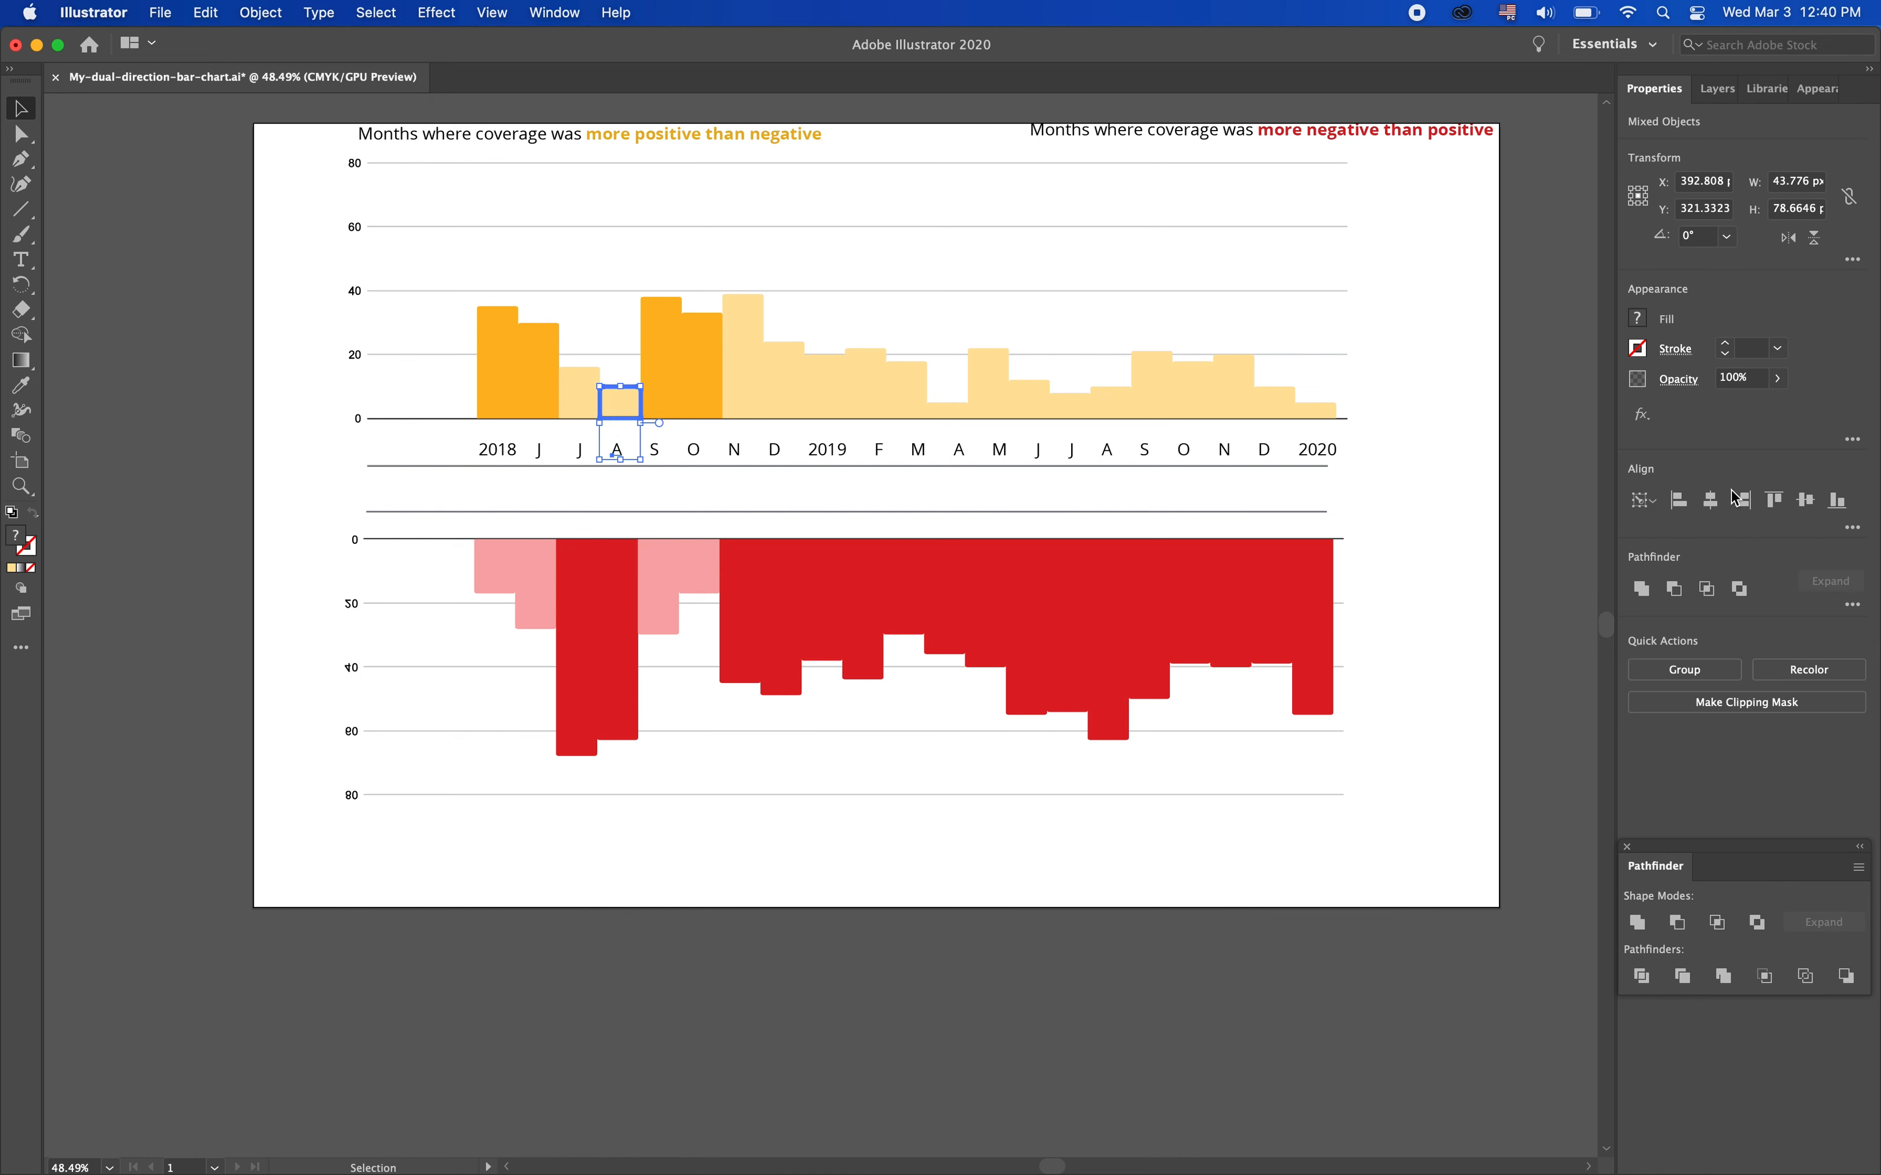
click(1710, 500)
click(1531, 484)
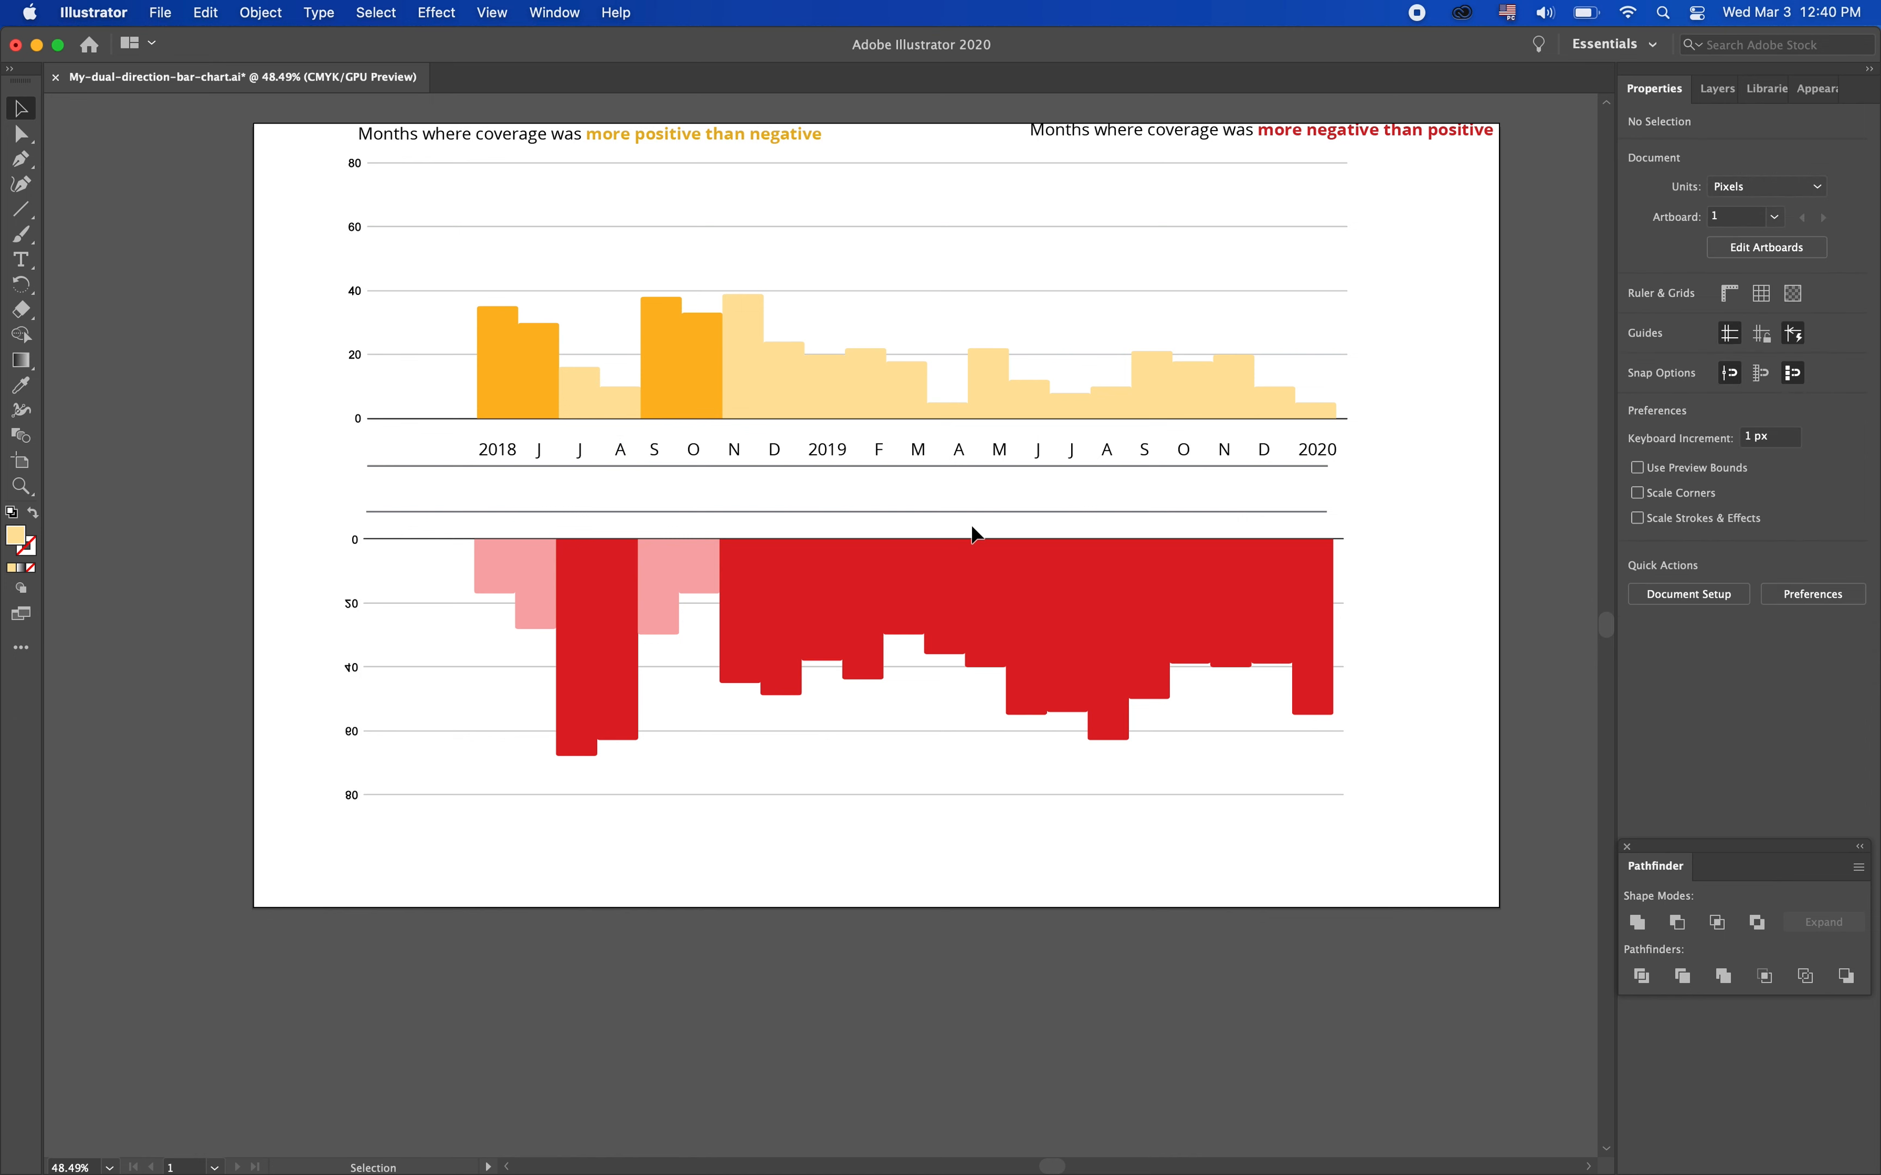
Centre the September 2018 S horizontally under the fifth yellow bar, using the bar as the key object
click(653, 450)
shift+click(661, 400)
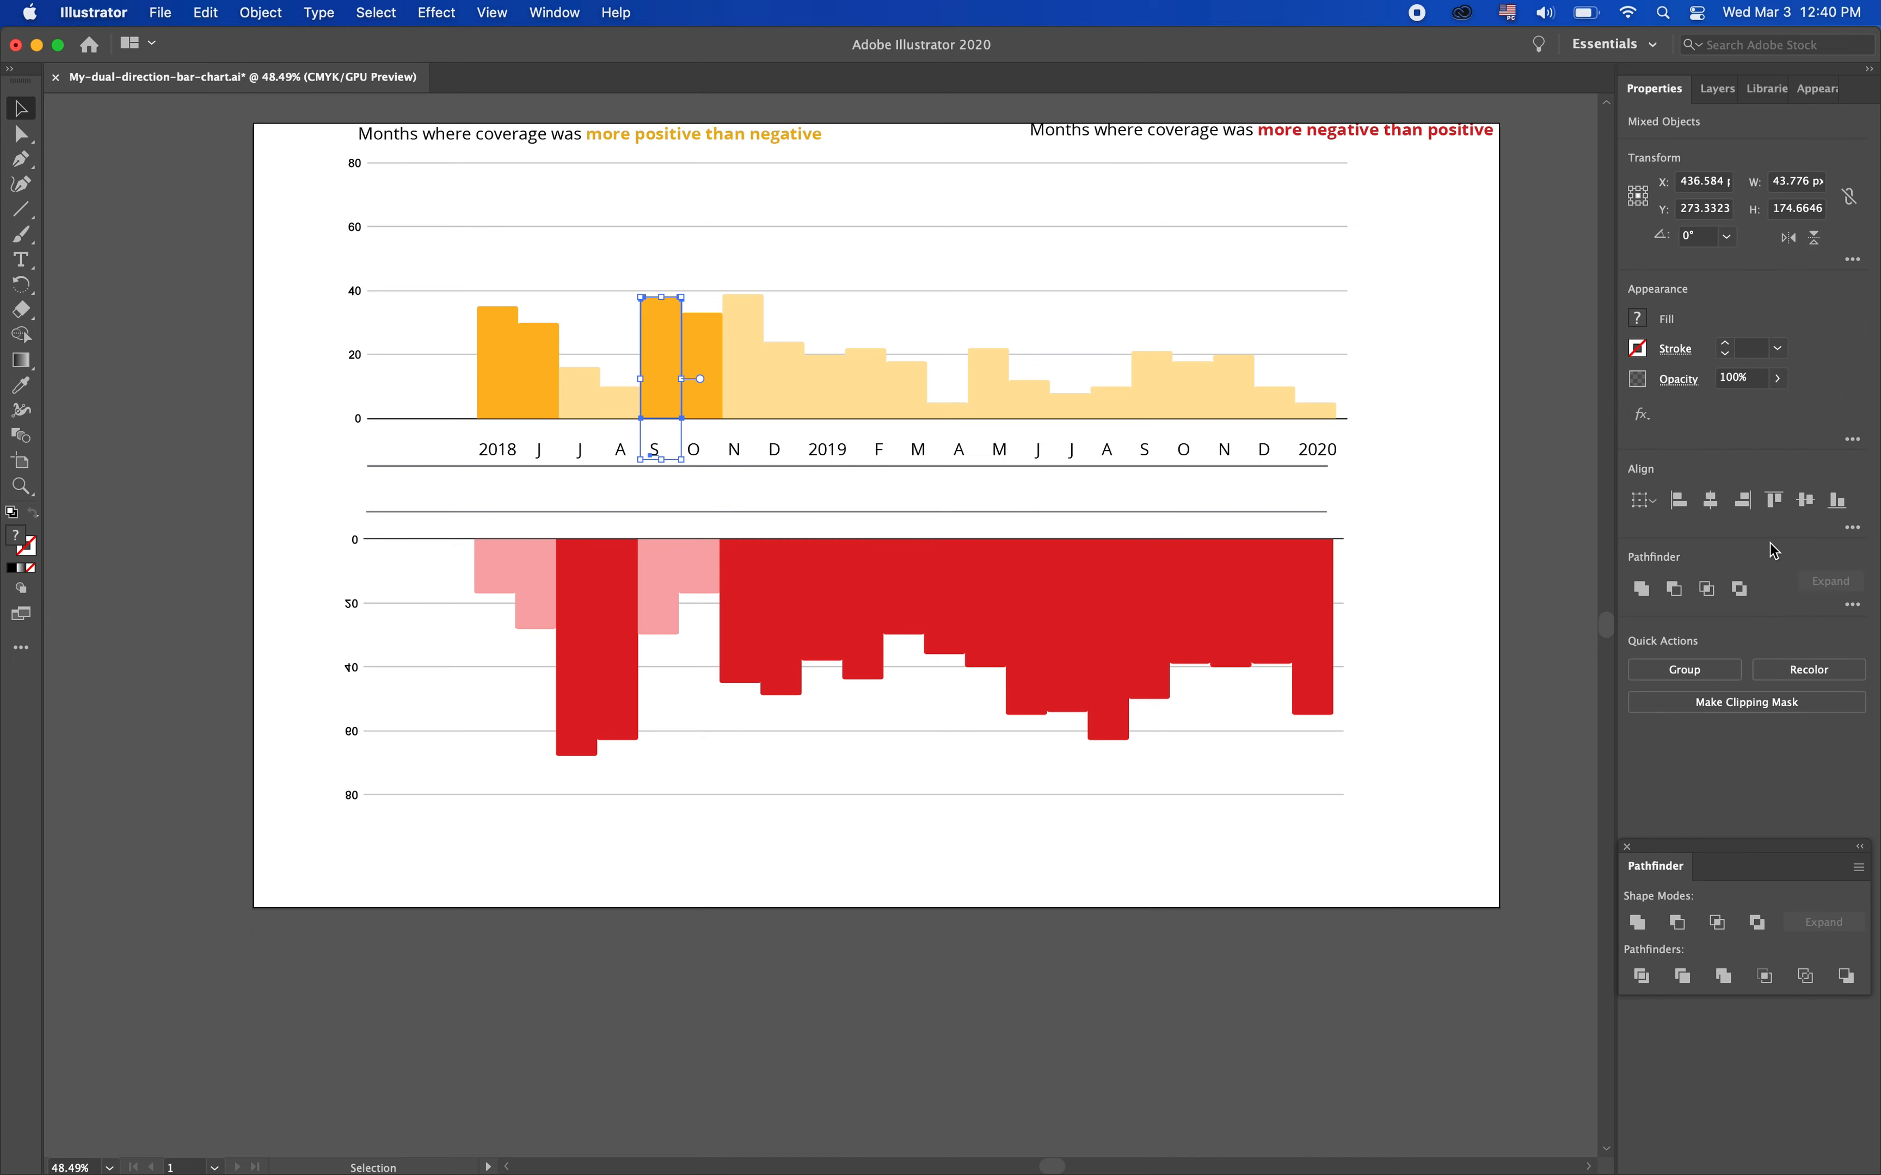
click(1853, 528)
click(1834, 708)
click(1785, 758)
click(676, 353)
click(661, 332)
click(652, 454)
shift+click(644, 357)
click(642, 356)
click(1710, 500)
Centre the October 2018 O horizontally under the sixth yellow bar, using the bar as the key object
click(694, 451)
shift+click(707, 360)
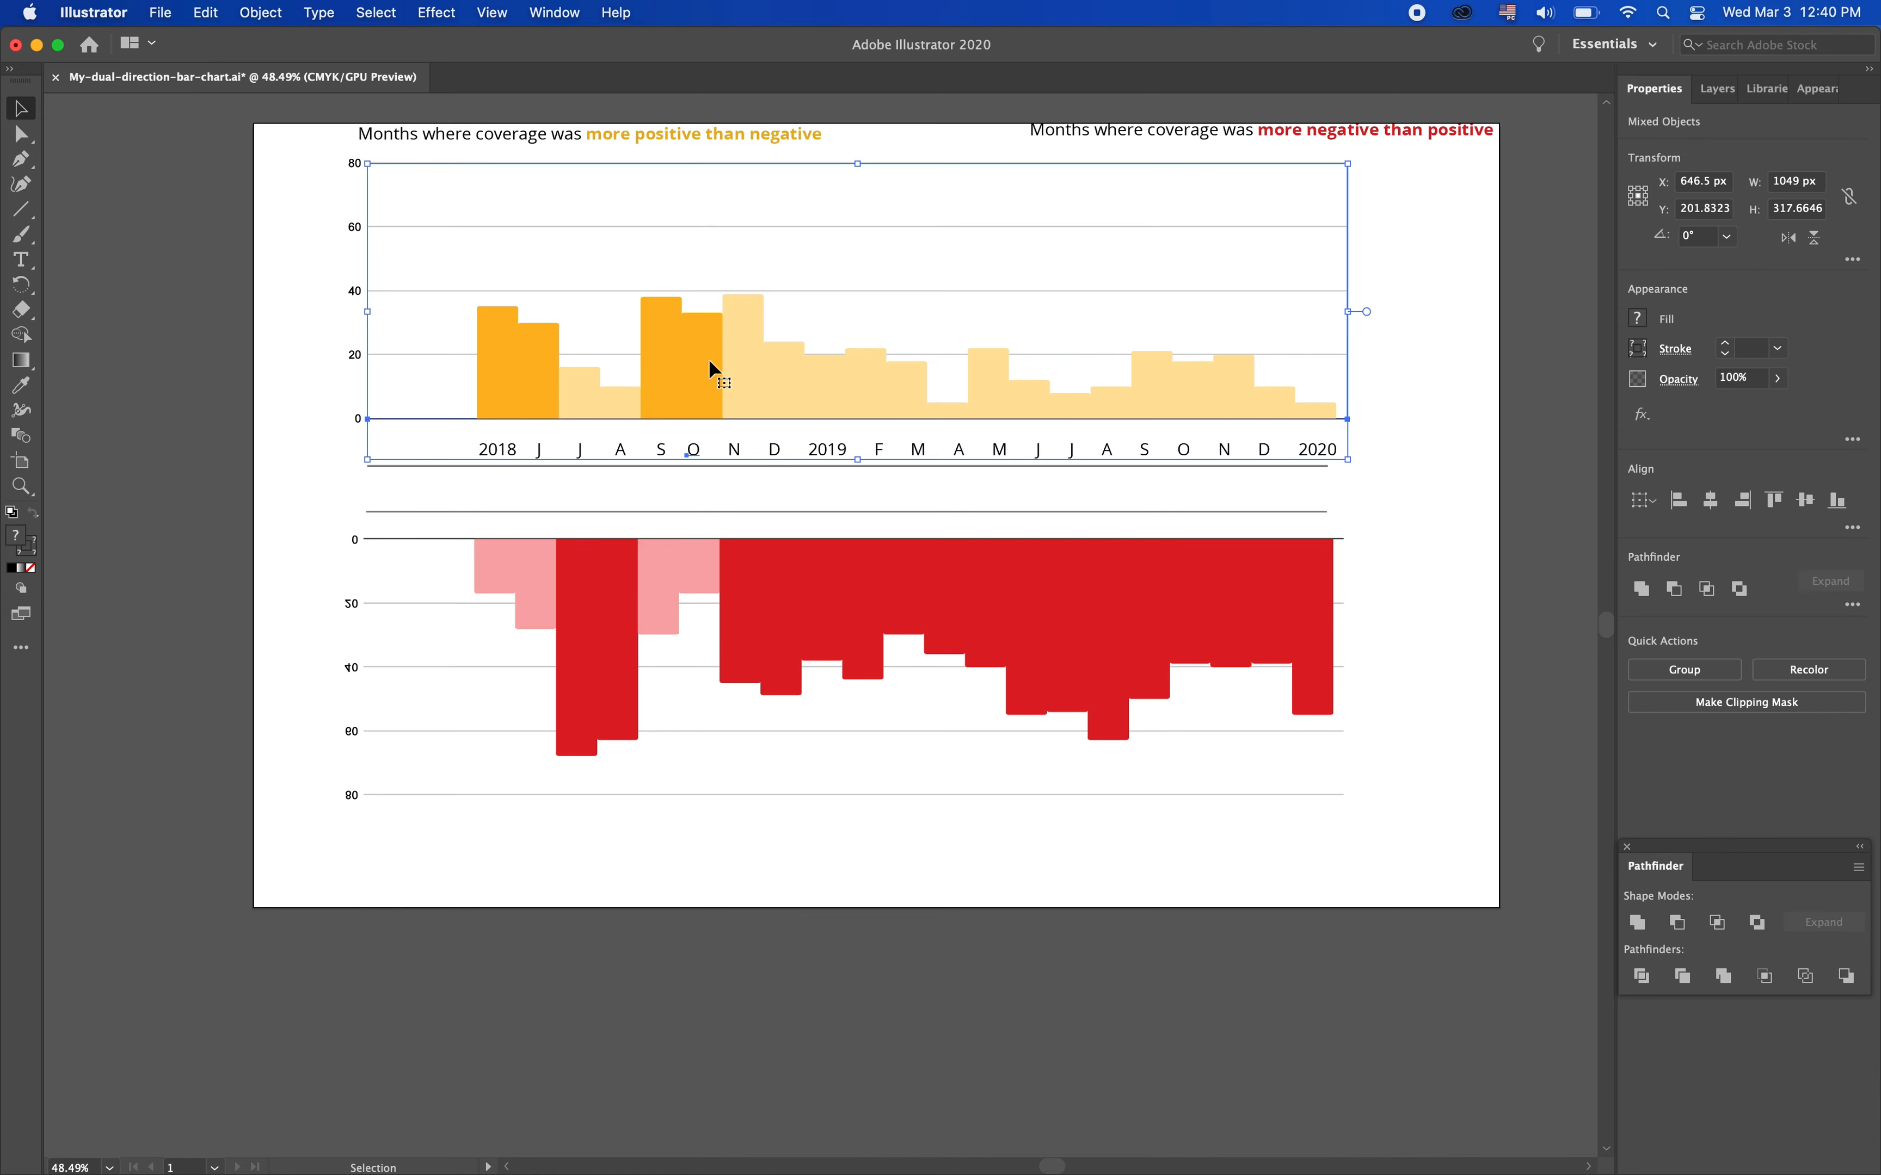
key(super+z)
shift+click(696, 323)
click(1643, 500)
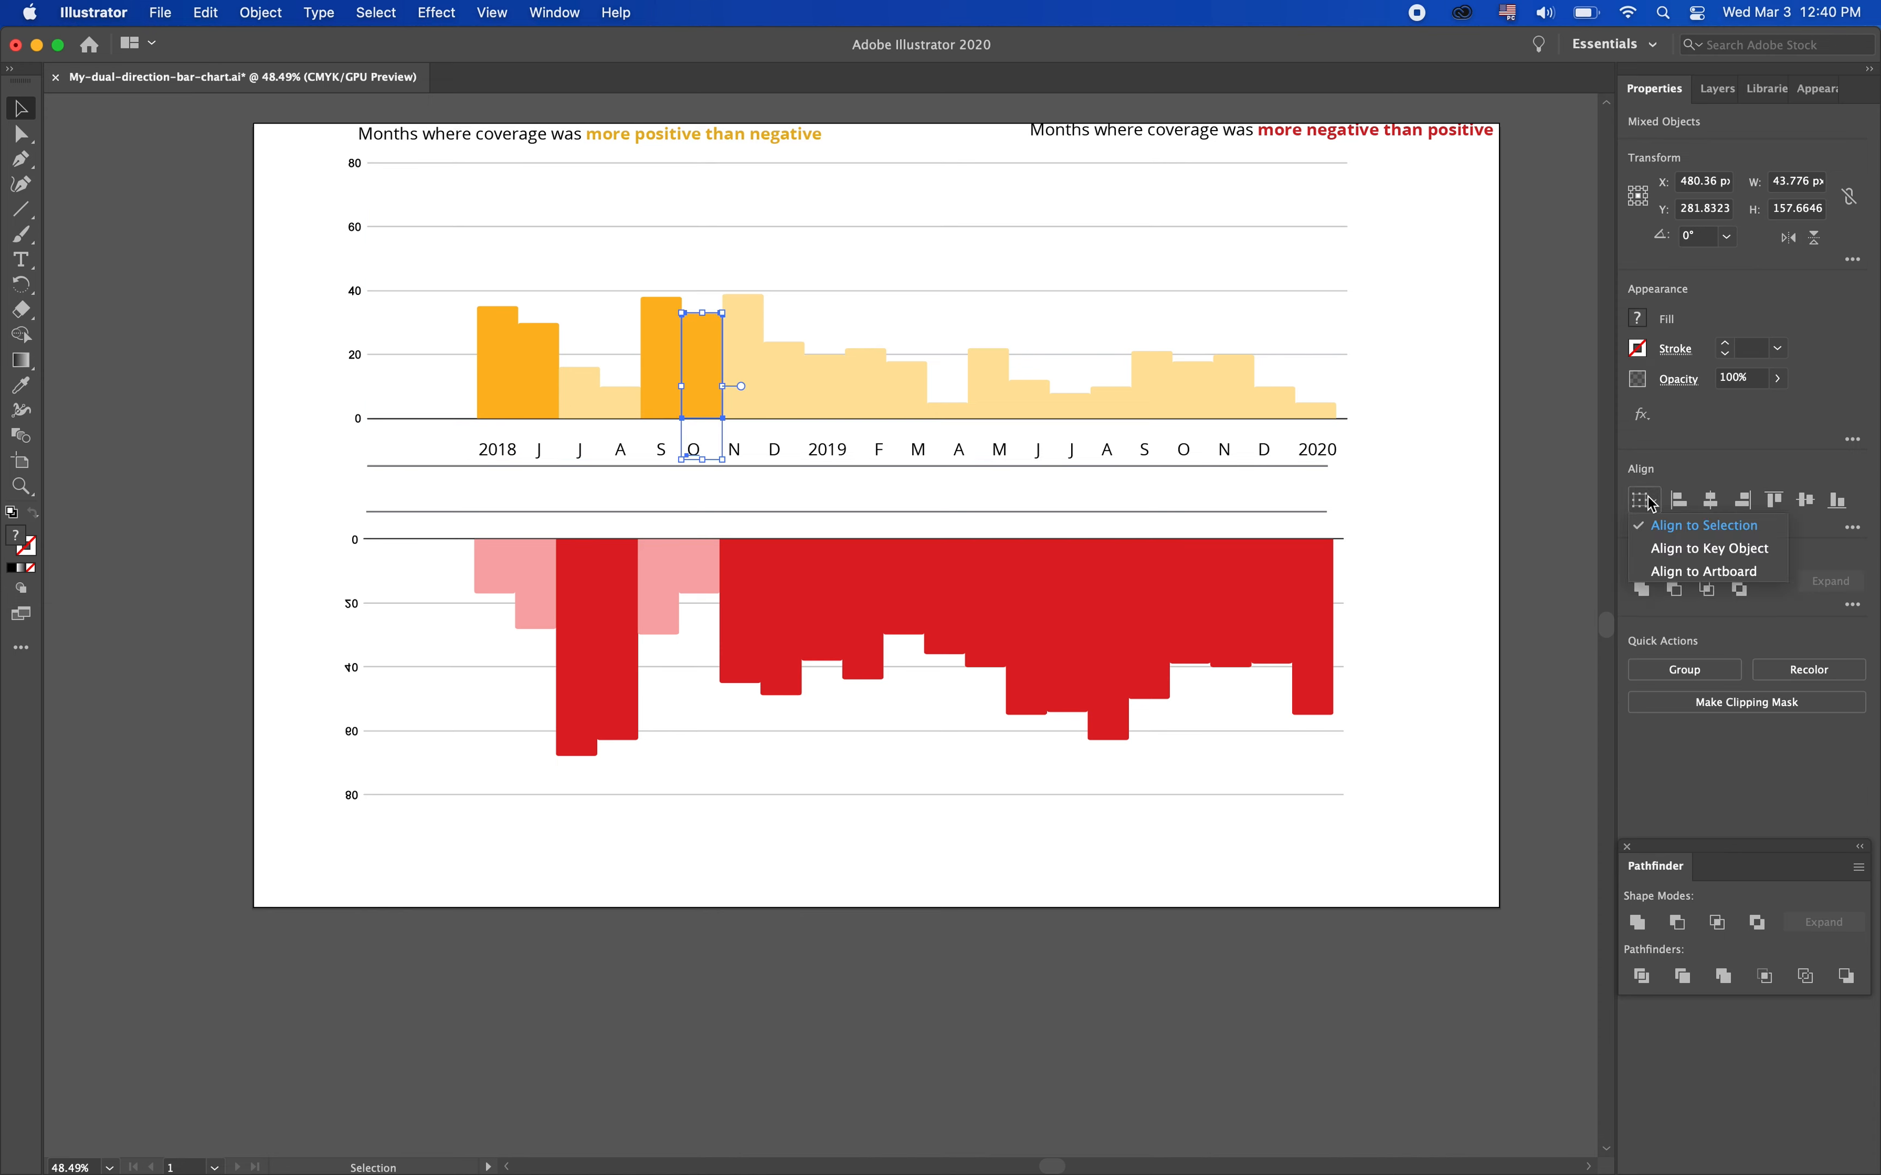
click(1686, 568)
click(695, 323)
click(1725, 509)
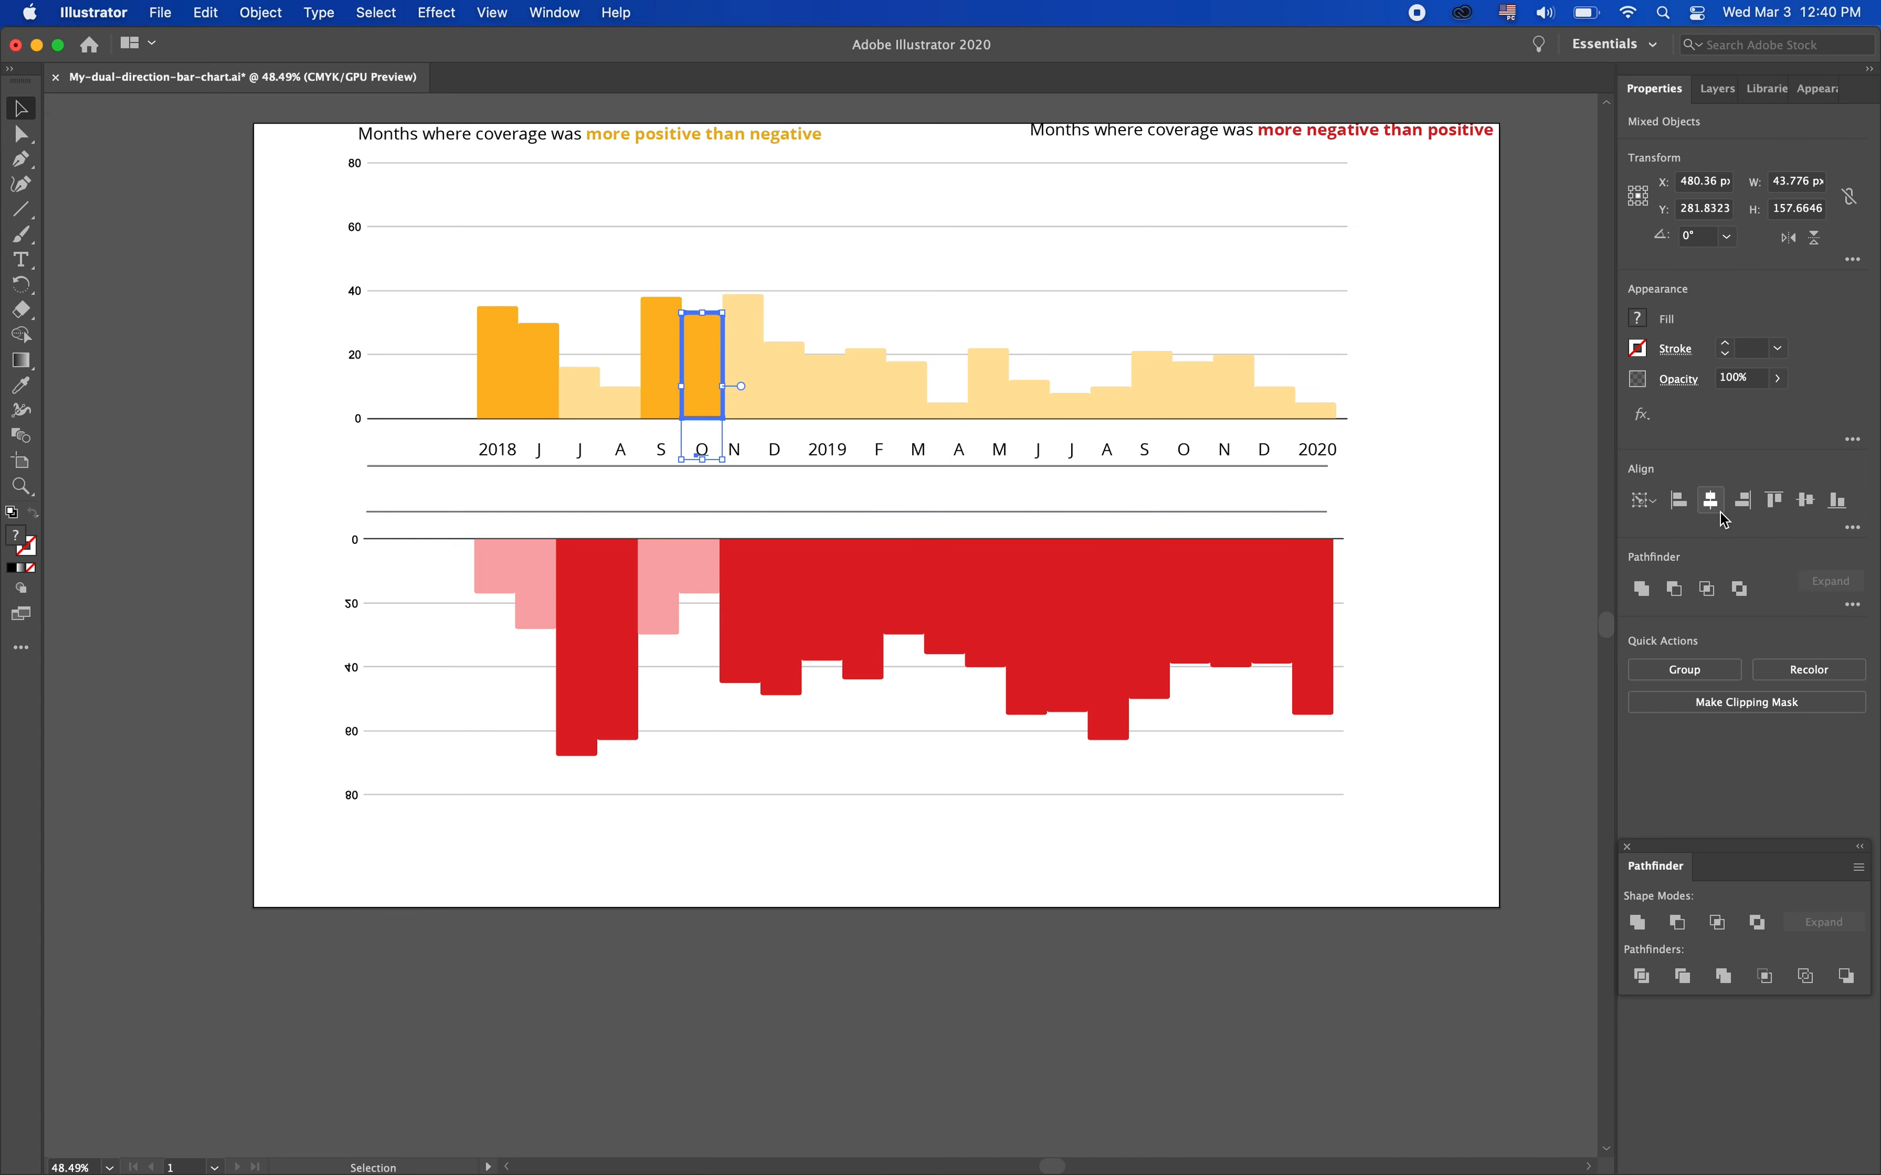
Centre the November 2018 N horizontally under the tallest pale yellow bar, using the bar as the key object
click(742, 452)
shift+click(742, 312)
click(1642, 500)
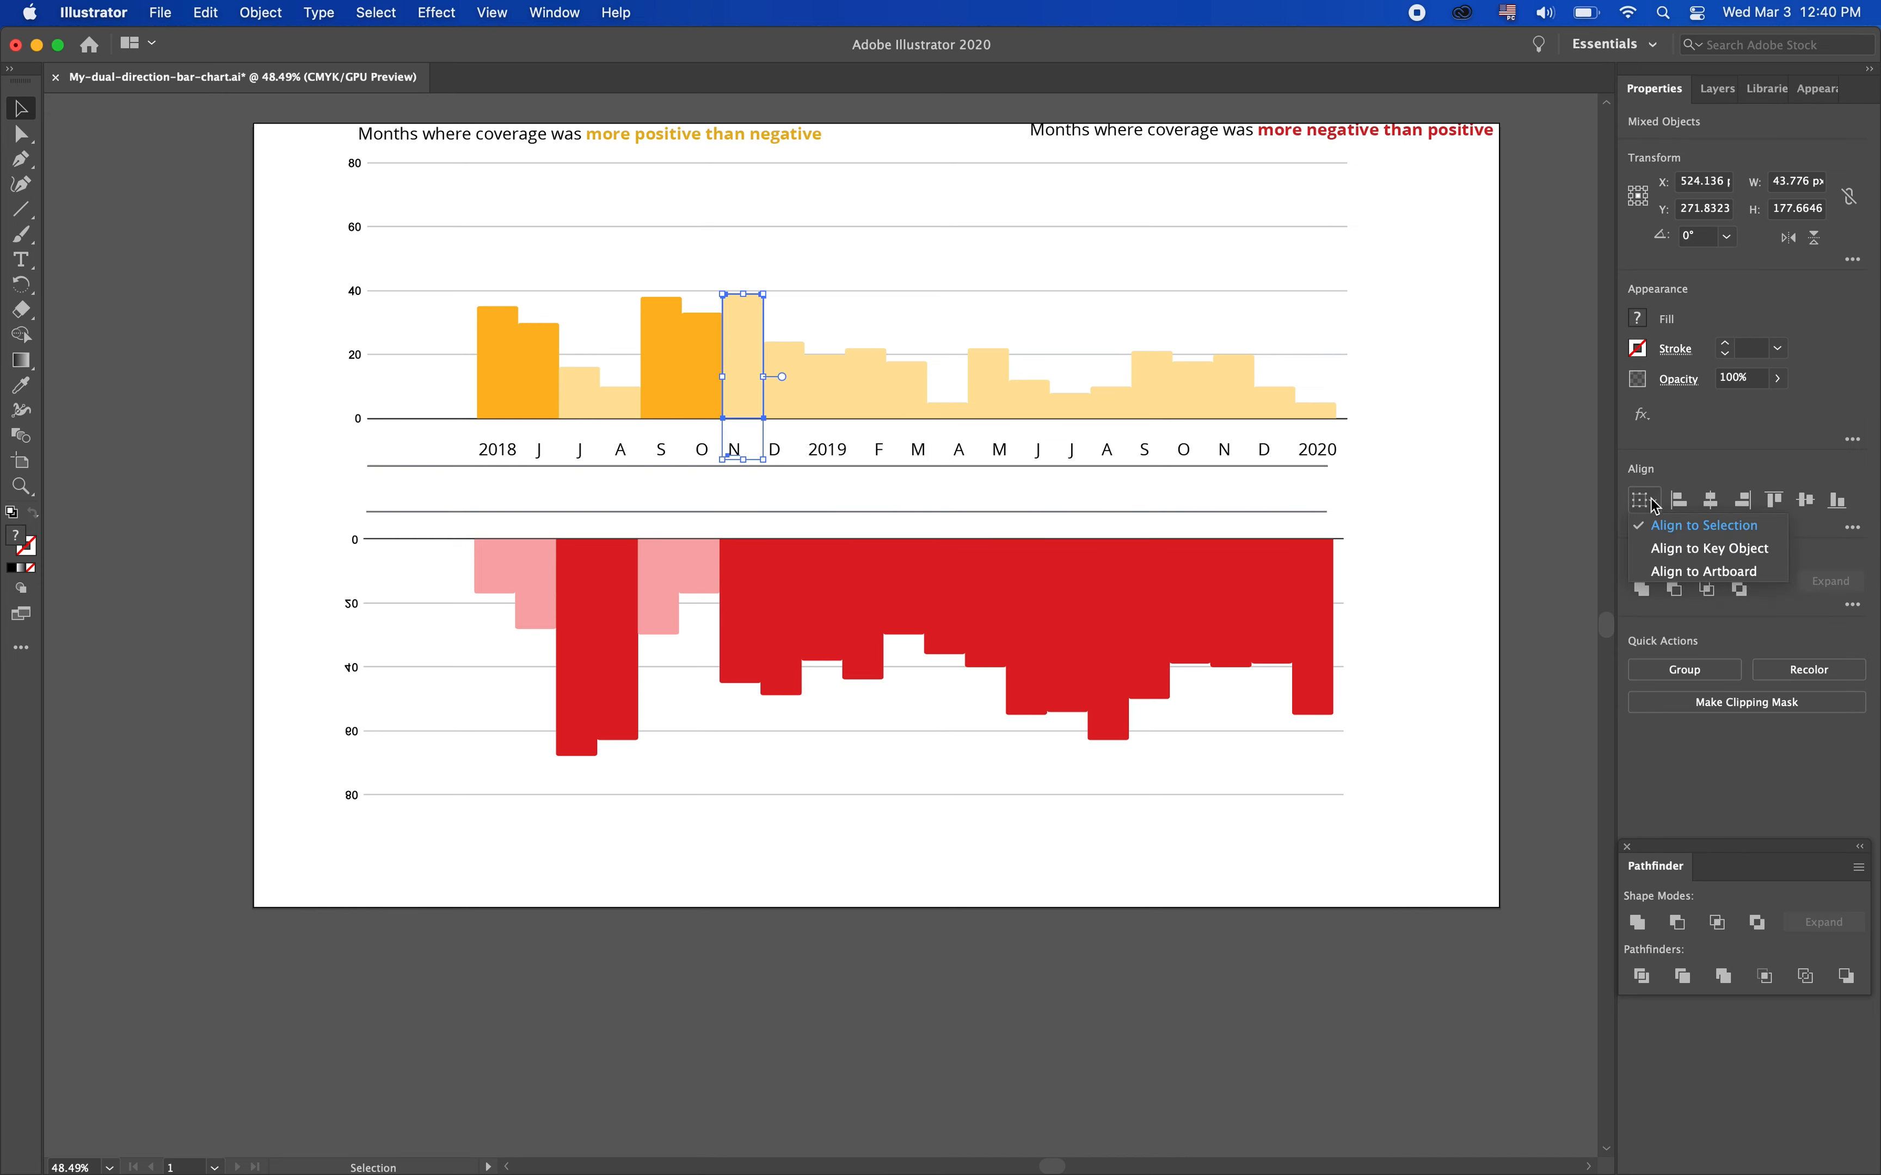
click(1661, 545)
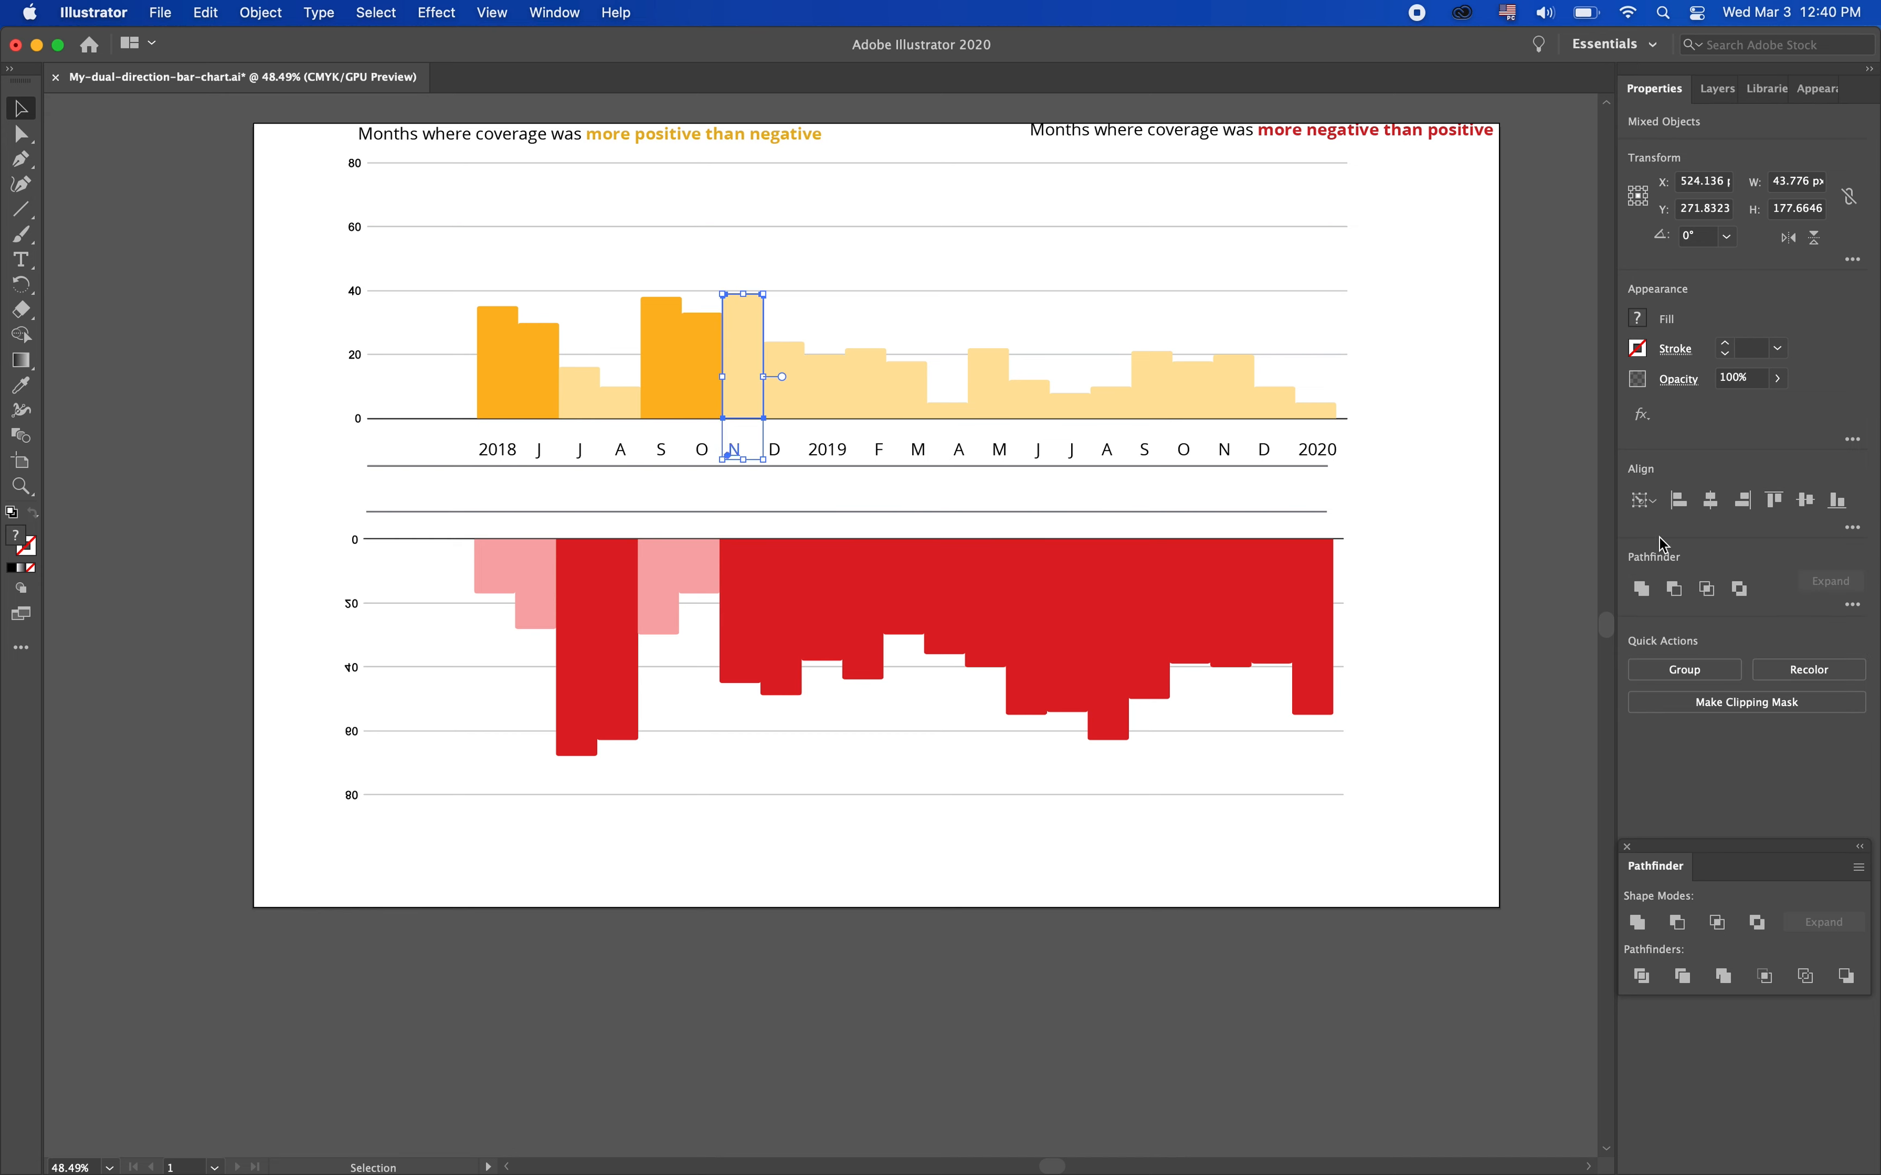
click(1710, 500)
Centre the December 2018 D horizontally under its pale yellow bar, using the bar as the key object
click(779, 450)
shift+click(781, 357)
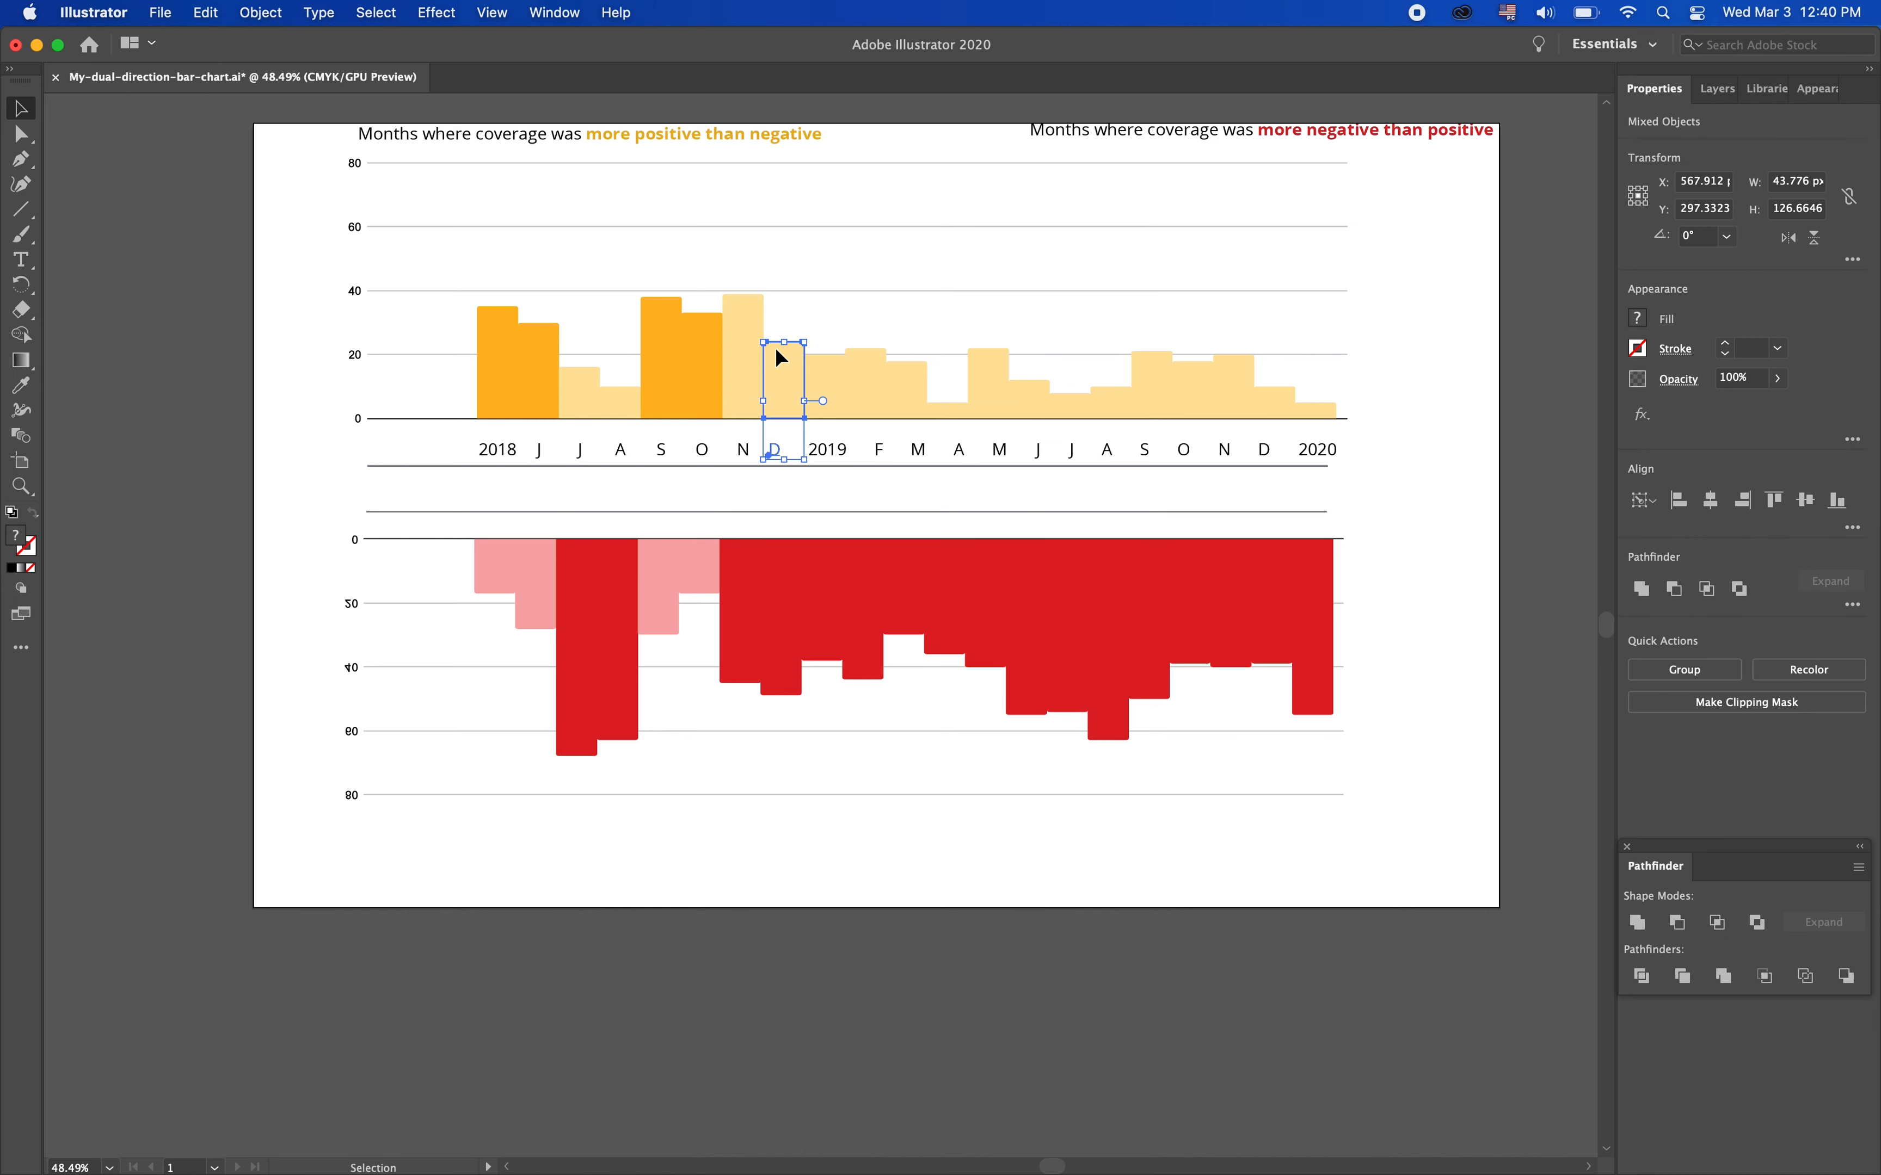
click(780, 357)
click(1710, 500)
Centre the 2019 label horizontally under the January 2019 yellow bar, using the bar as the key object
click(864, 391)
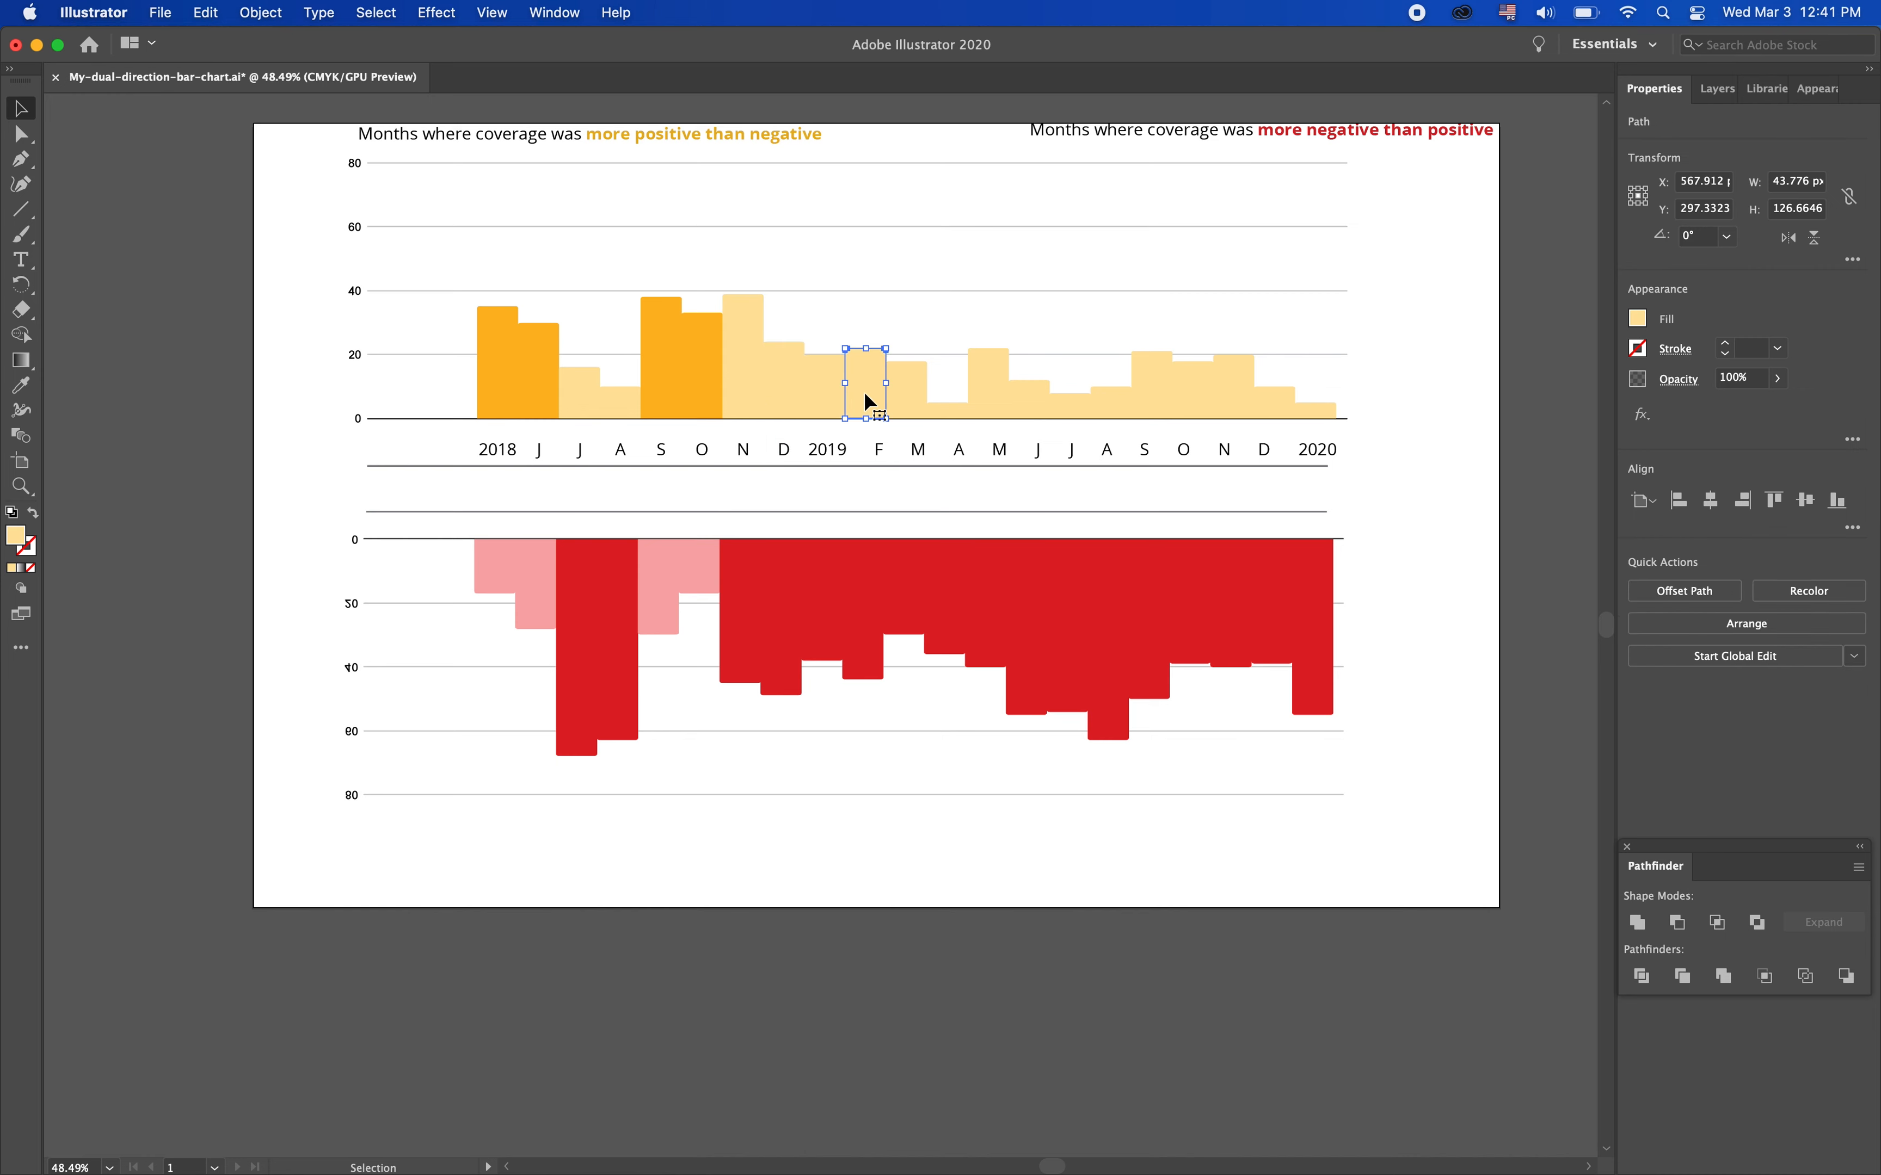
click(832, 451)
shift+click(825, 365)
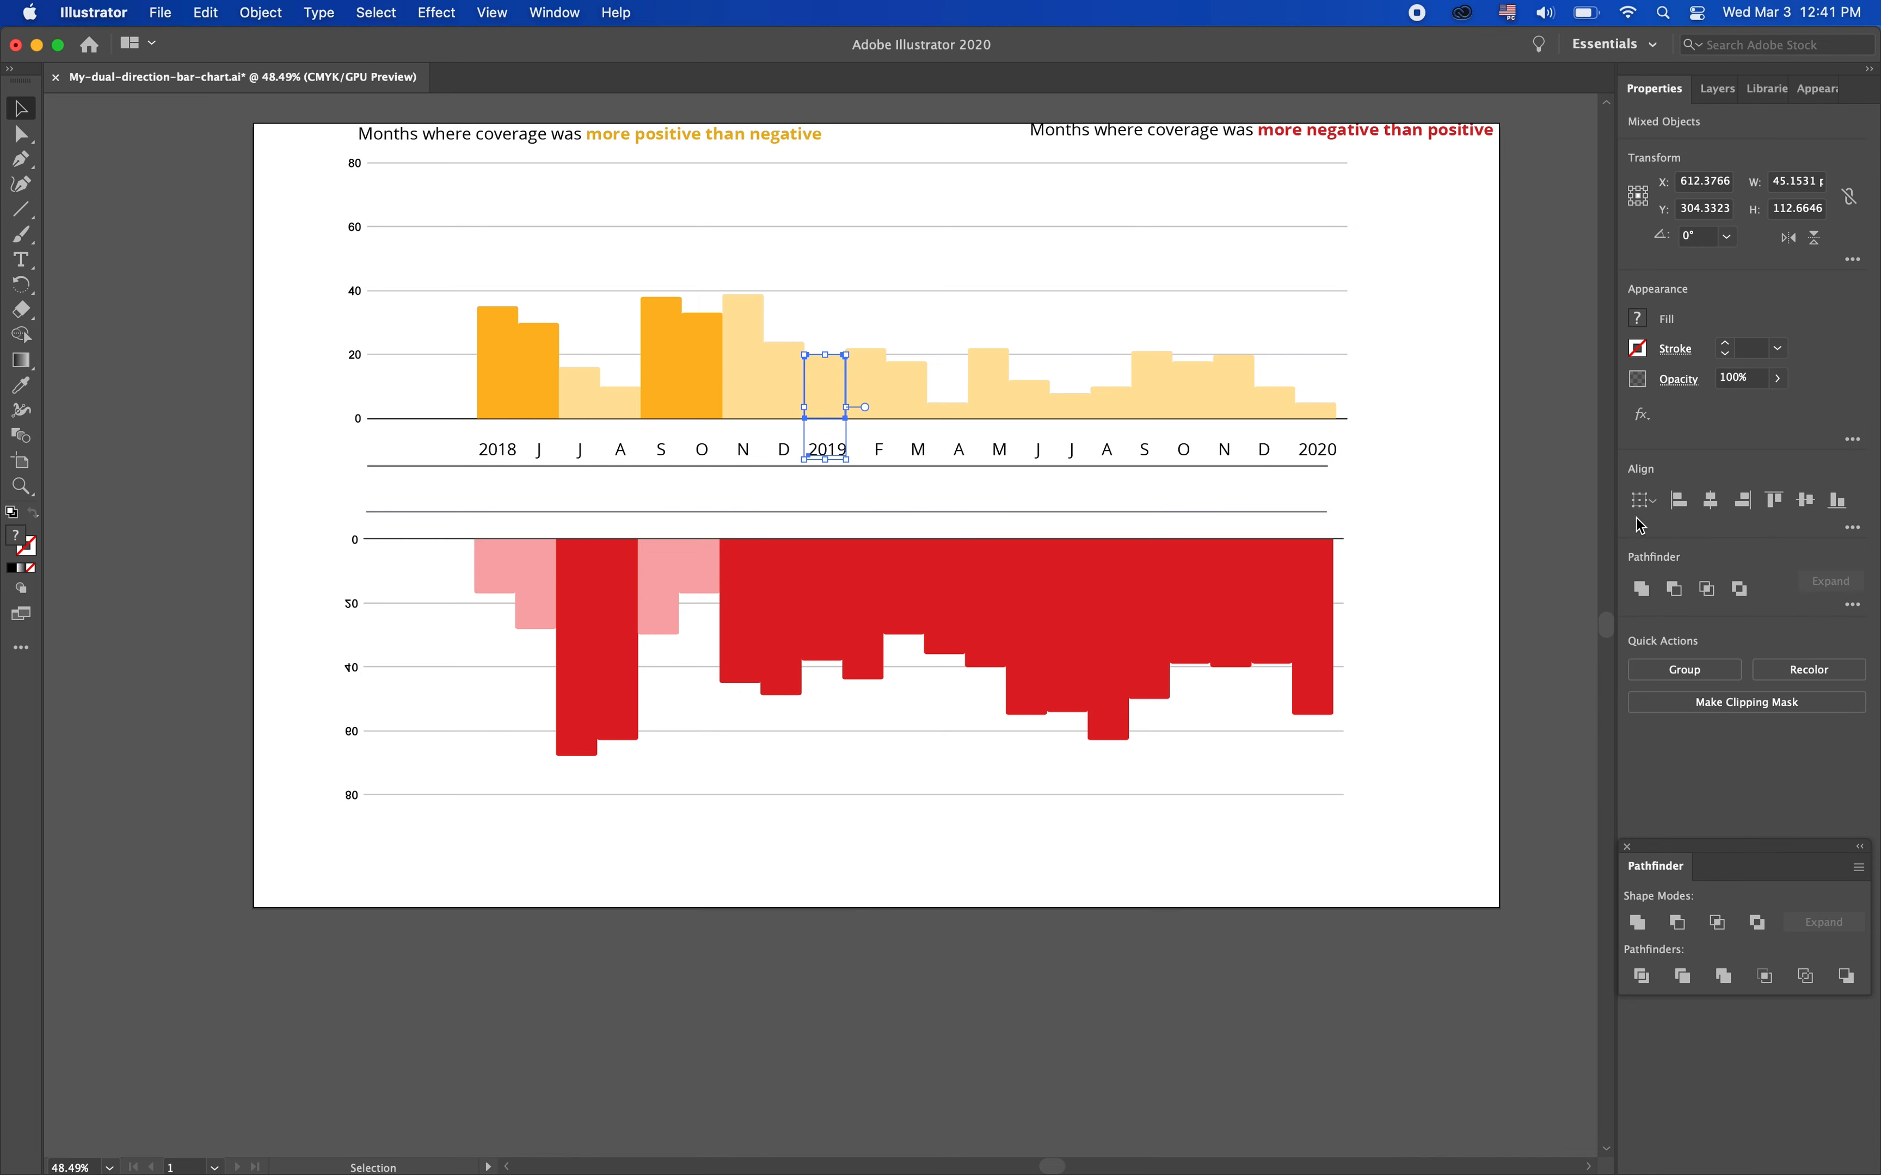
click(1643, 500)
click(1673, 526)
click(808, 378)
click(1711, 500)
Centre the F horizontally under the February 2019 yellow bar, using the bar as the key object
click(881, 446)
shift+click(850, 361)
click(849, 360)
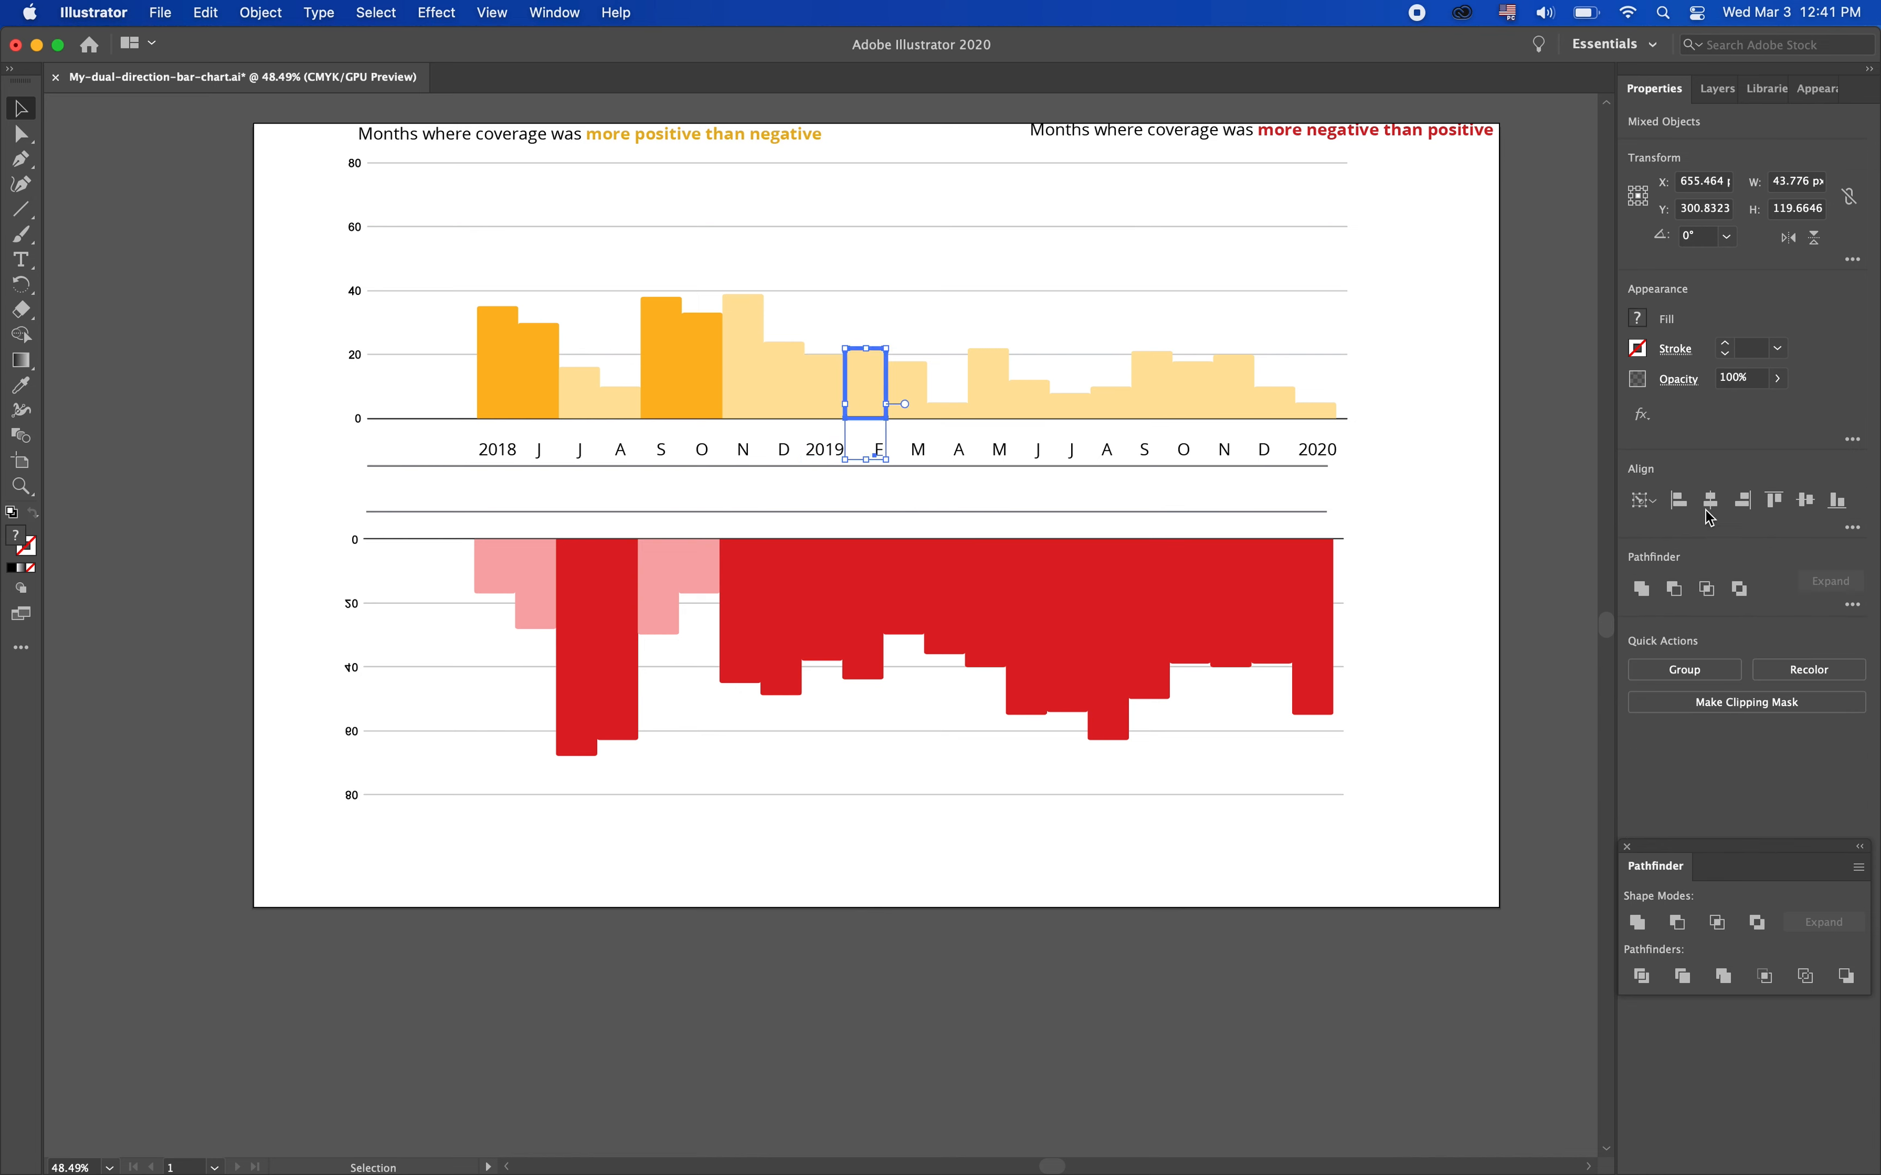
click(1709, 501)
Centre the M horizontally under the March 2019 yellow bar, using the bar as the key object
click(919, 451)
shift+click(907, 376)
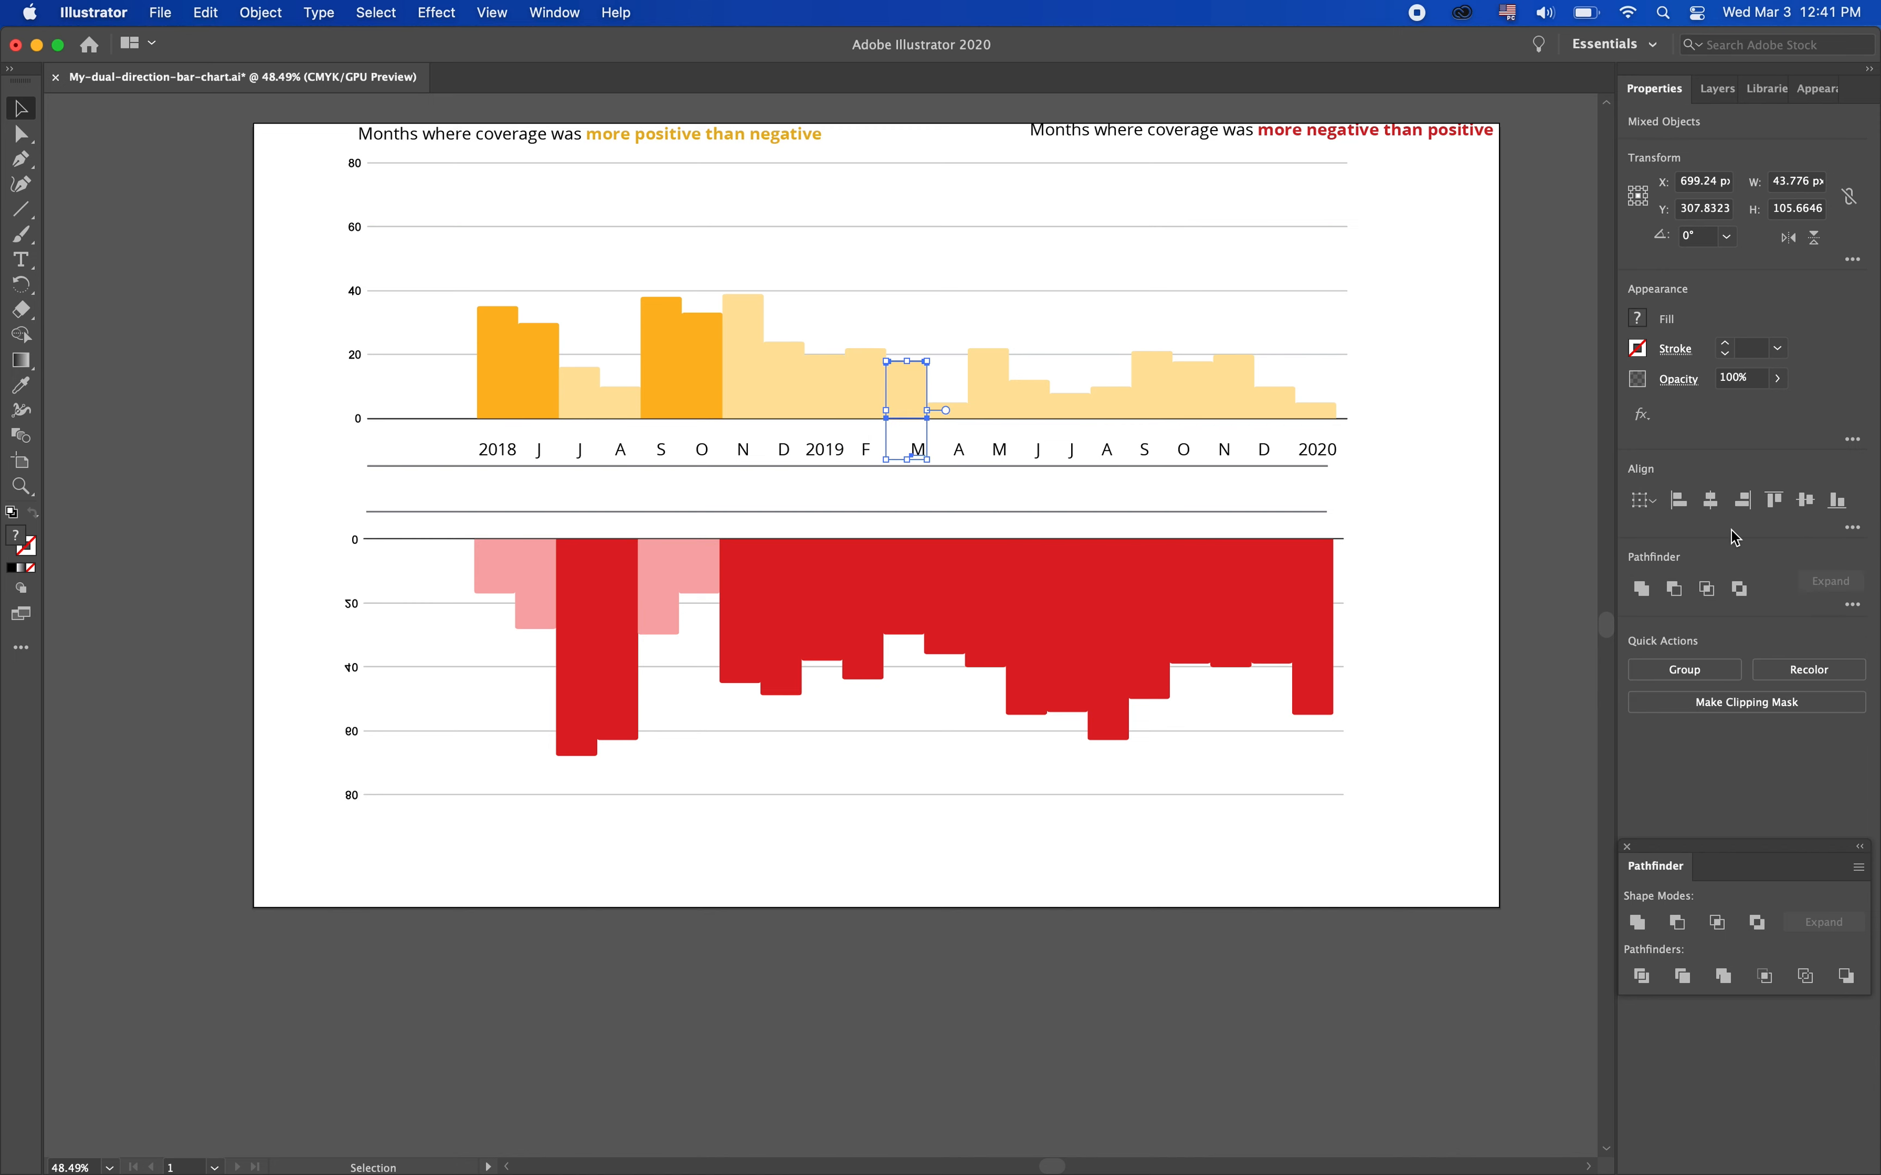
click(1642, 501)
click(1671, 527)
click(894, 365)
click(1711, 500)
Centre the A horizontally under the April 2019 yellow bar, aligning to a key object
click(962, 457)
shift+click(942, 408)
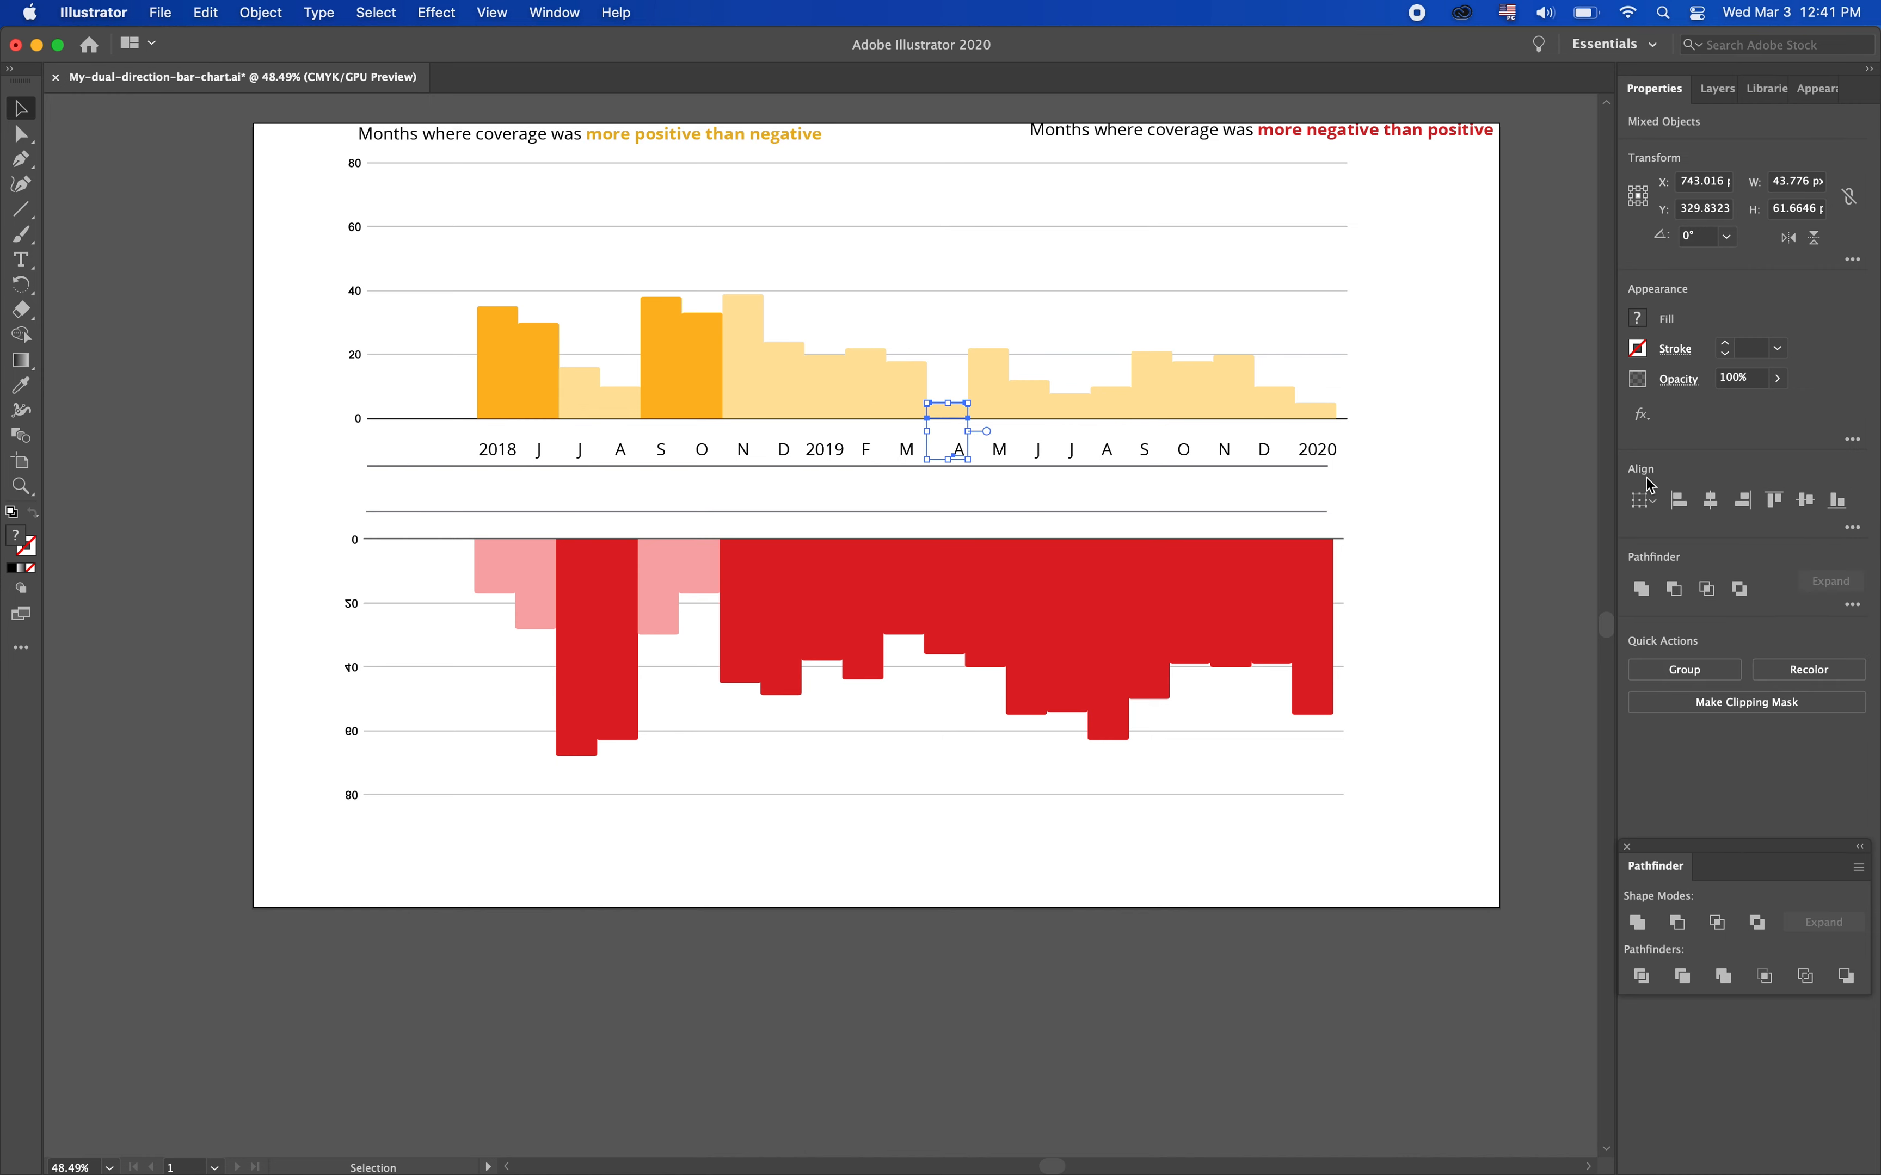
click(1644, 501)
click(1656, 549)
click(1710, 500)
Centre the M horizontally under the May 2019 yellow bar, using the bar as the key object
click(999, 449)
shift+click(979, 351)
click(1643, 501)
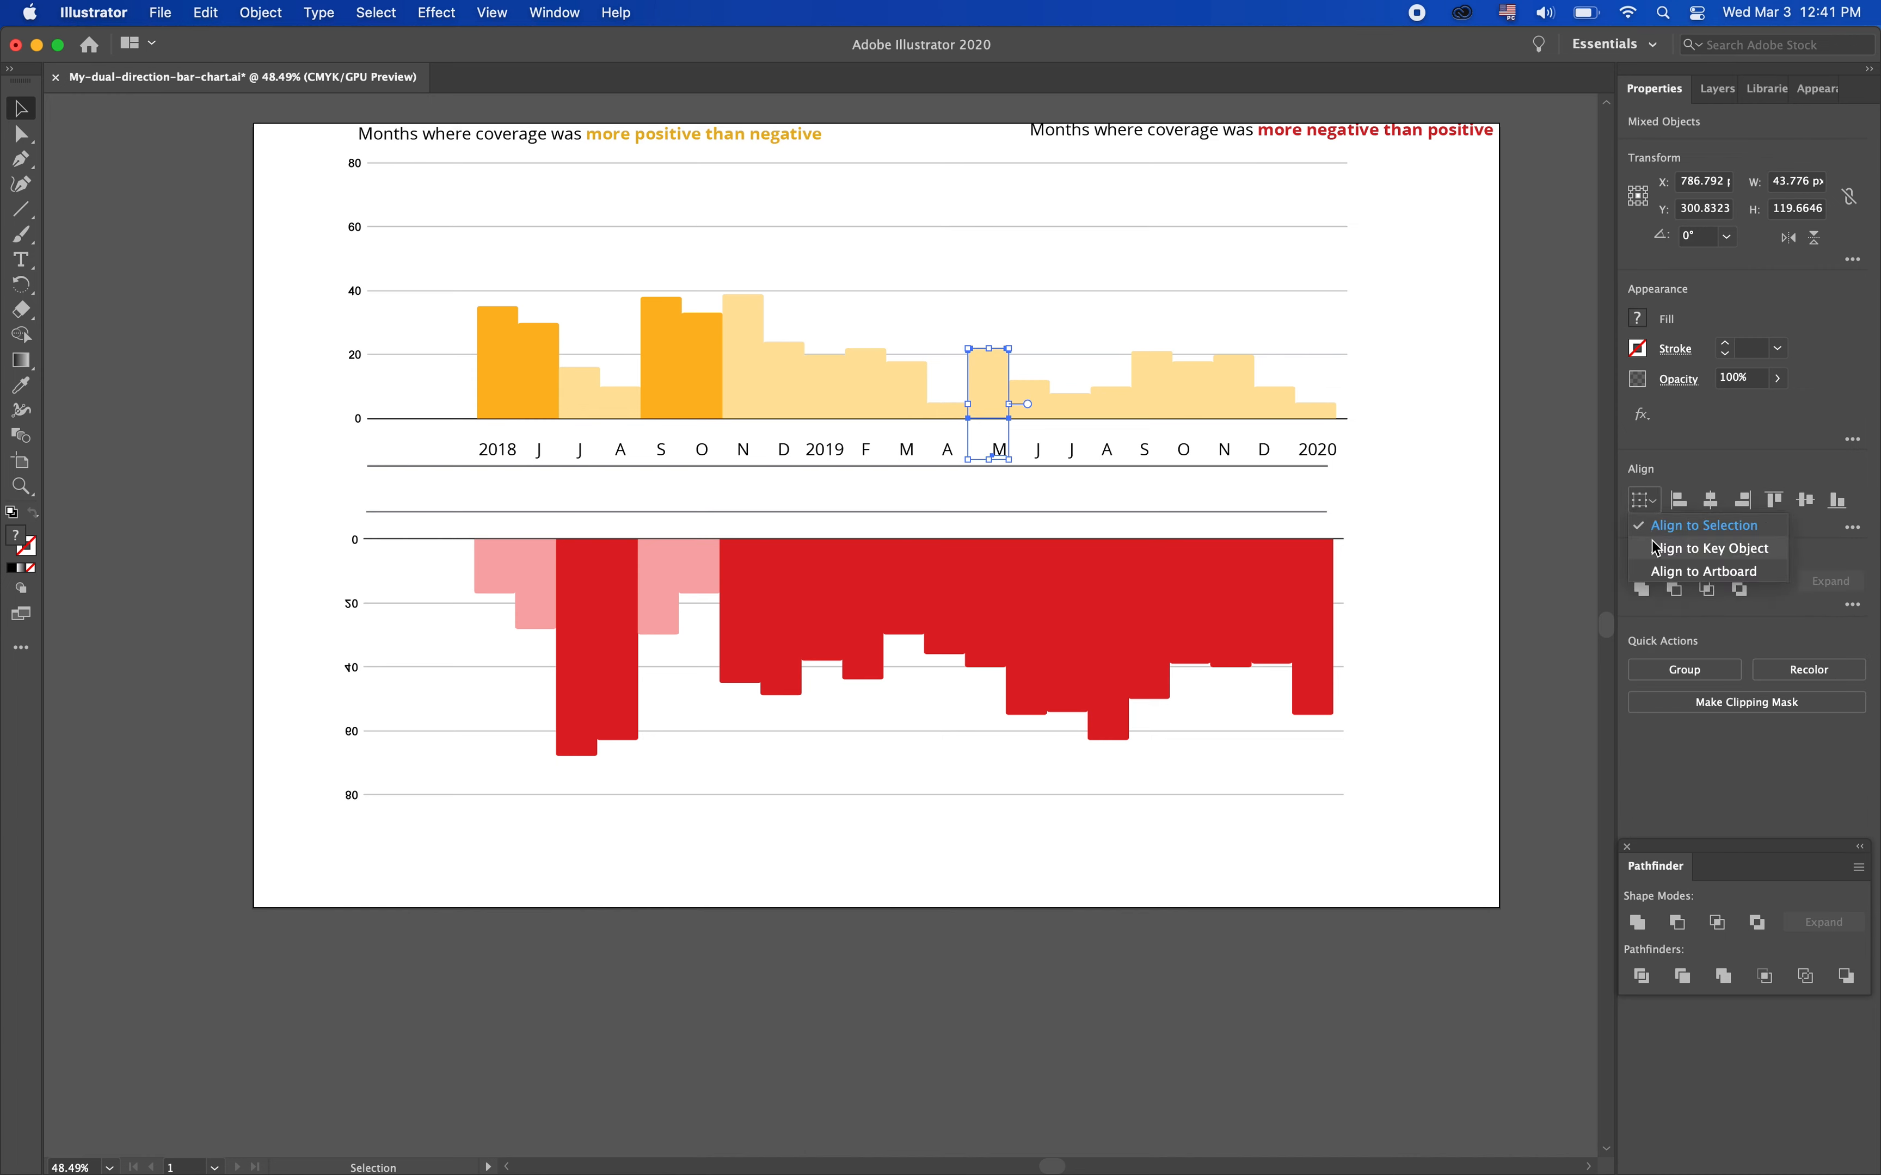
click(1656, 550)
click(979, 356)
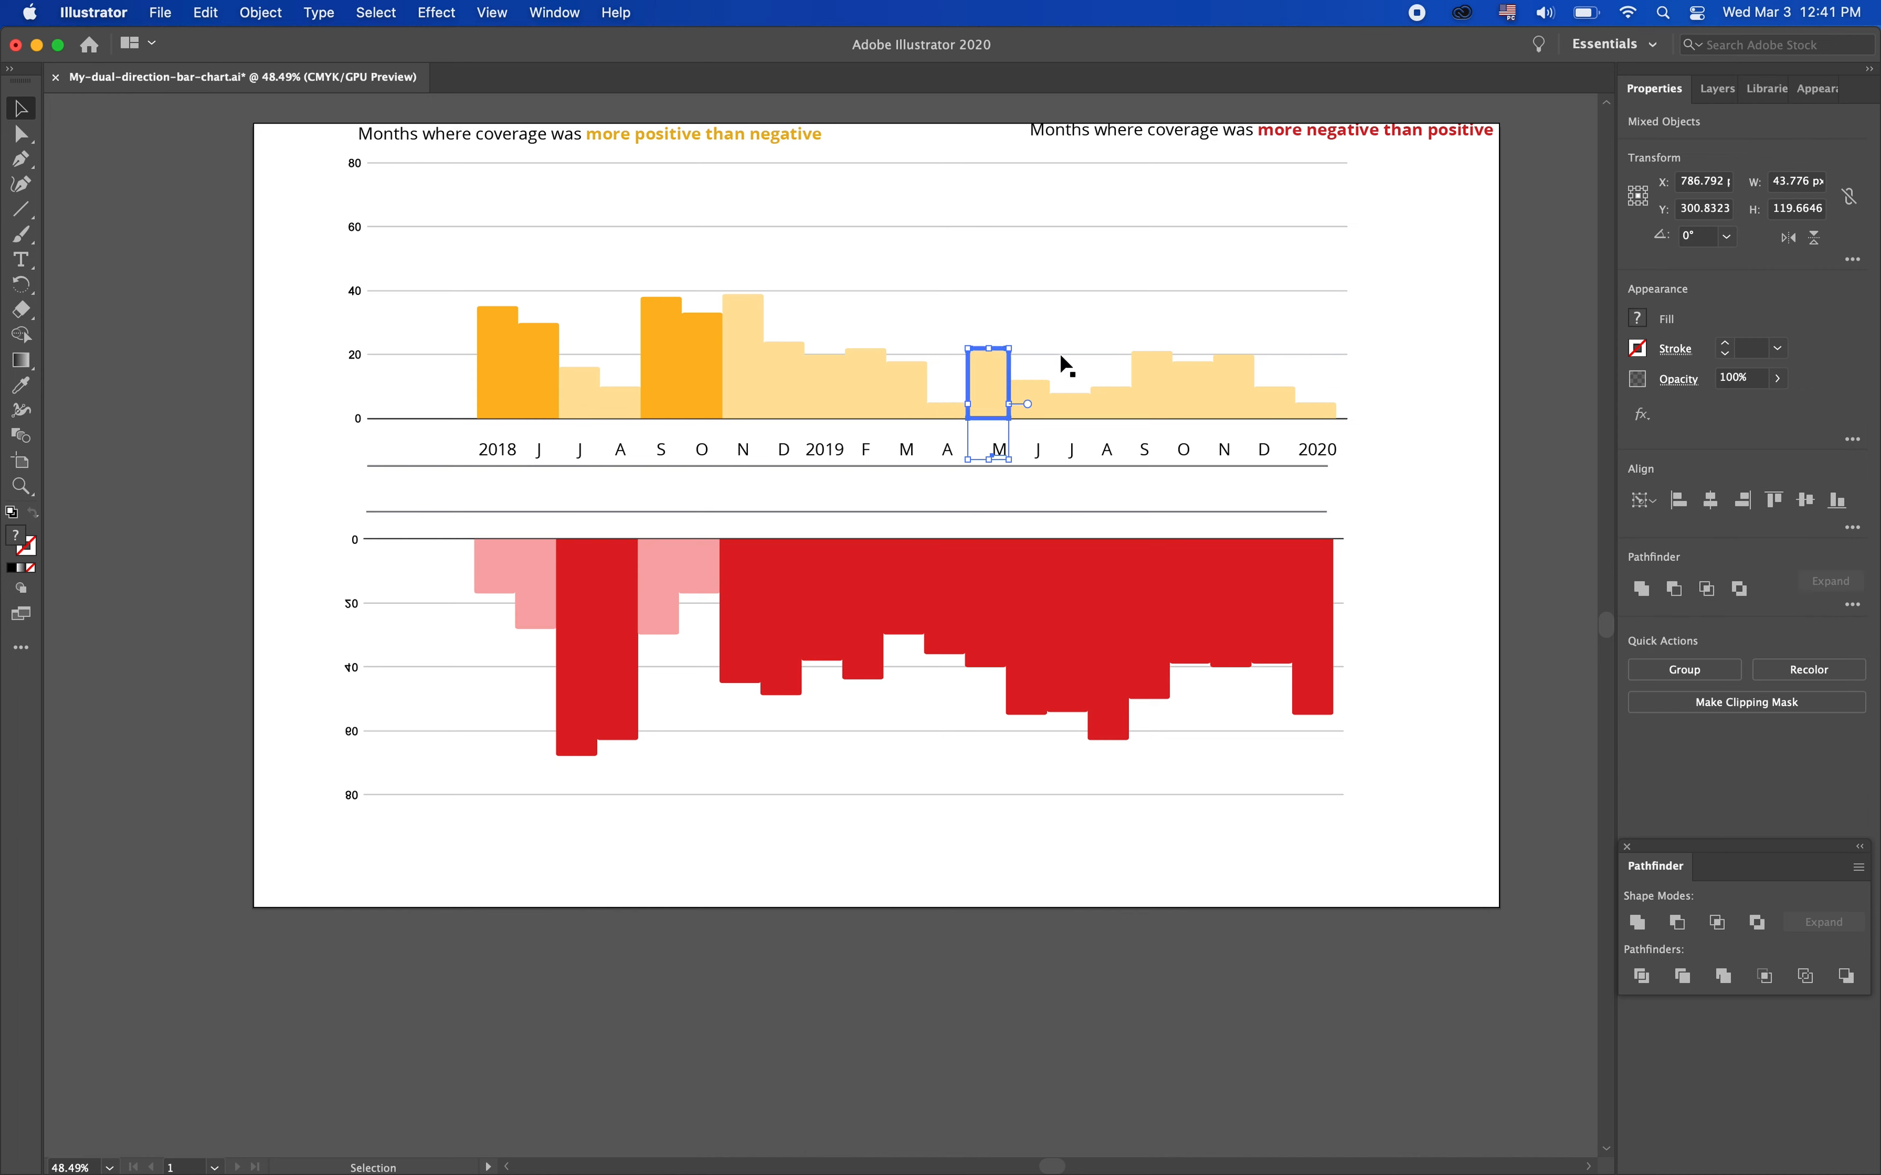
click(1710, 500)
Centre the J horizontally under the June 2019 yellow bar, using the bar as the key object
click(1038, 449)
shift+click(1030, 380)
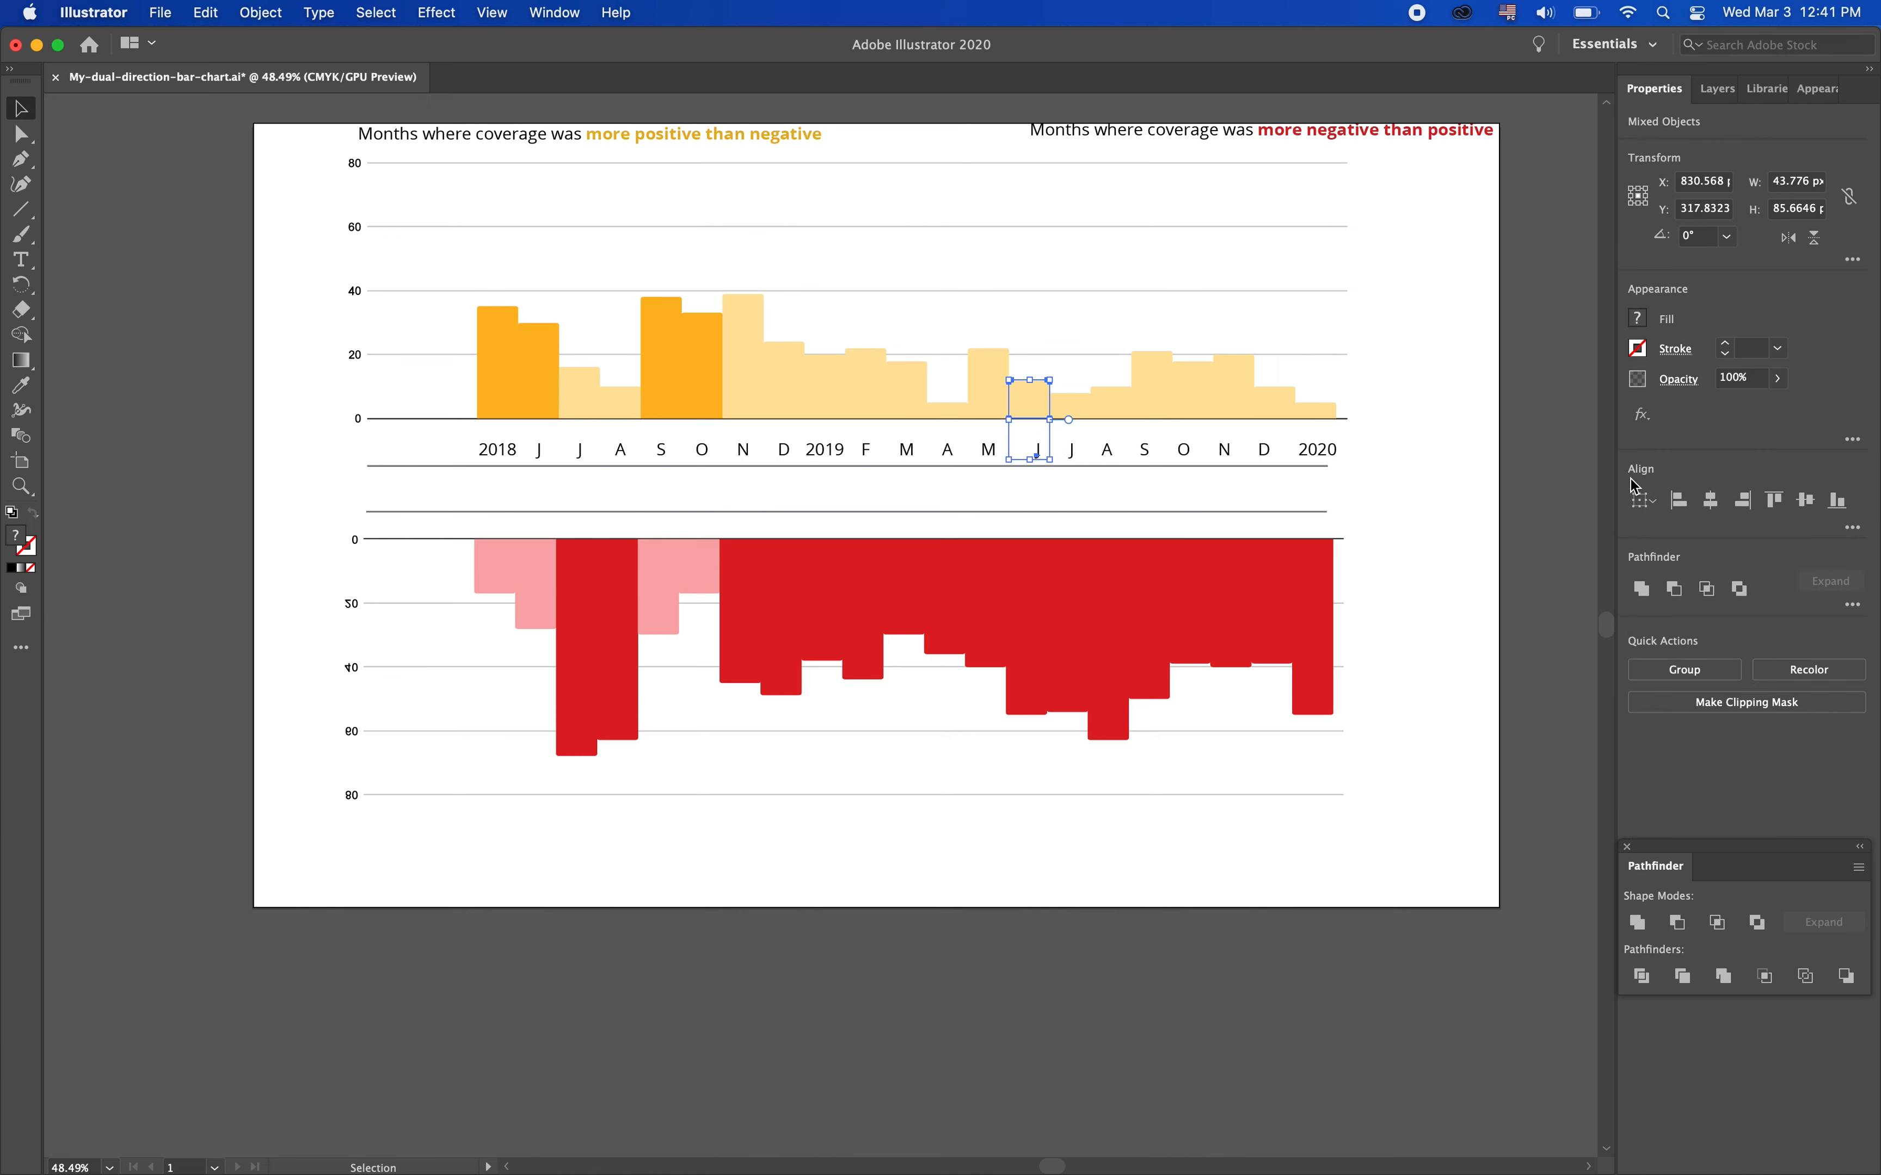
click(1643, 502)
click(1663, 549)
click(1018, 381)
click(1710, 500)
Select the July 2019 J together with its yellow bar and set the alignment to a key object
click(1071, 449)
shift+click(1066, 401)
click(1643, 501)
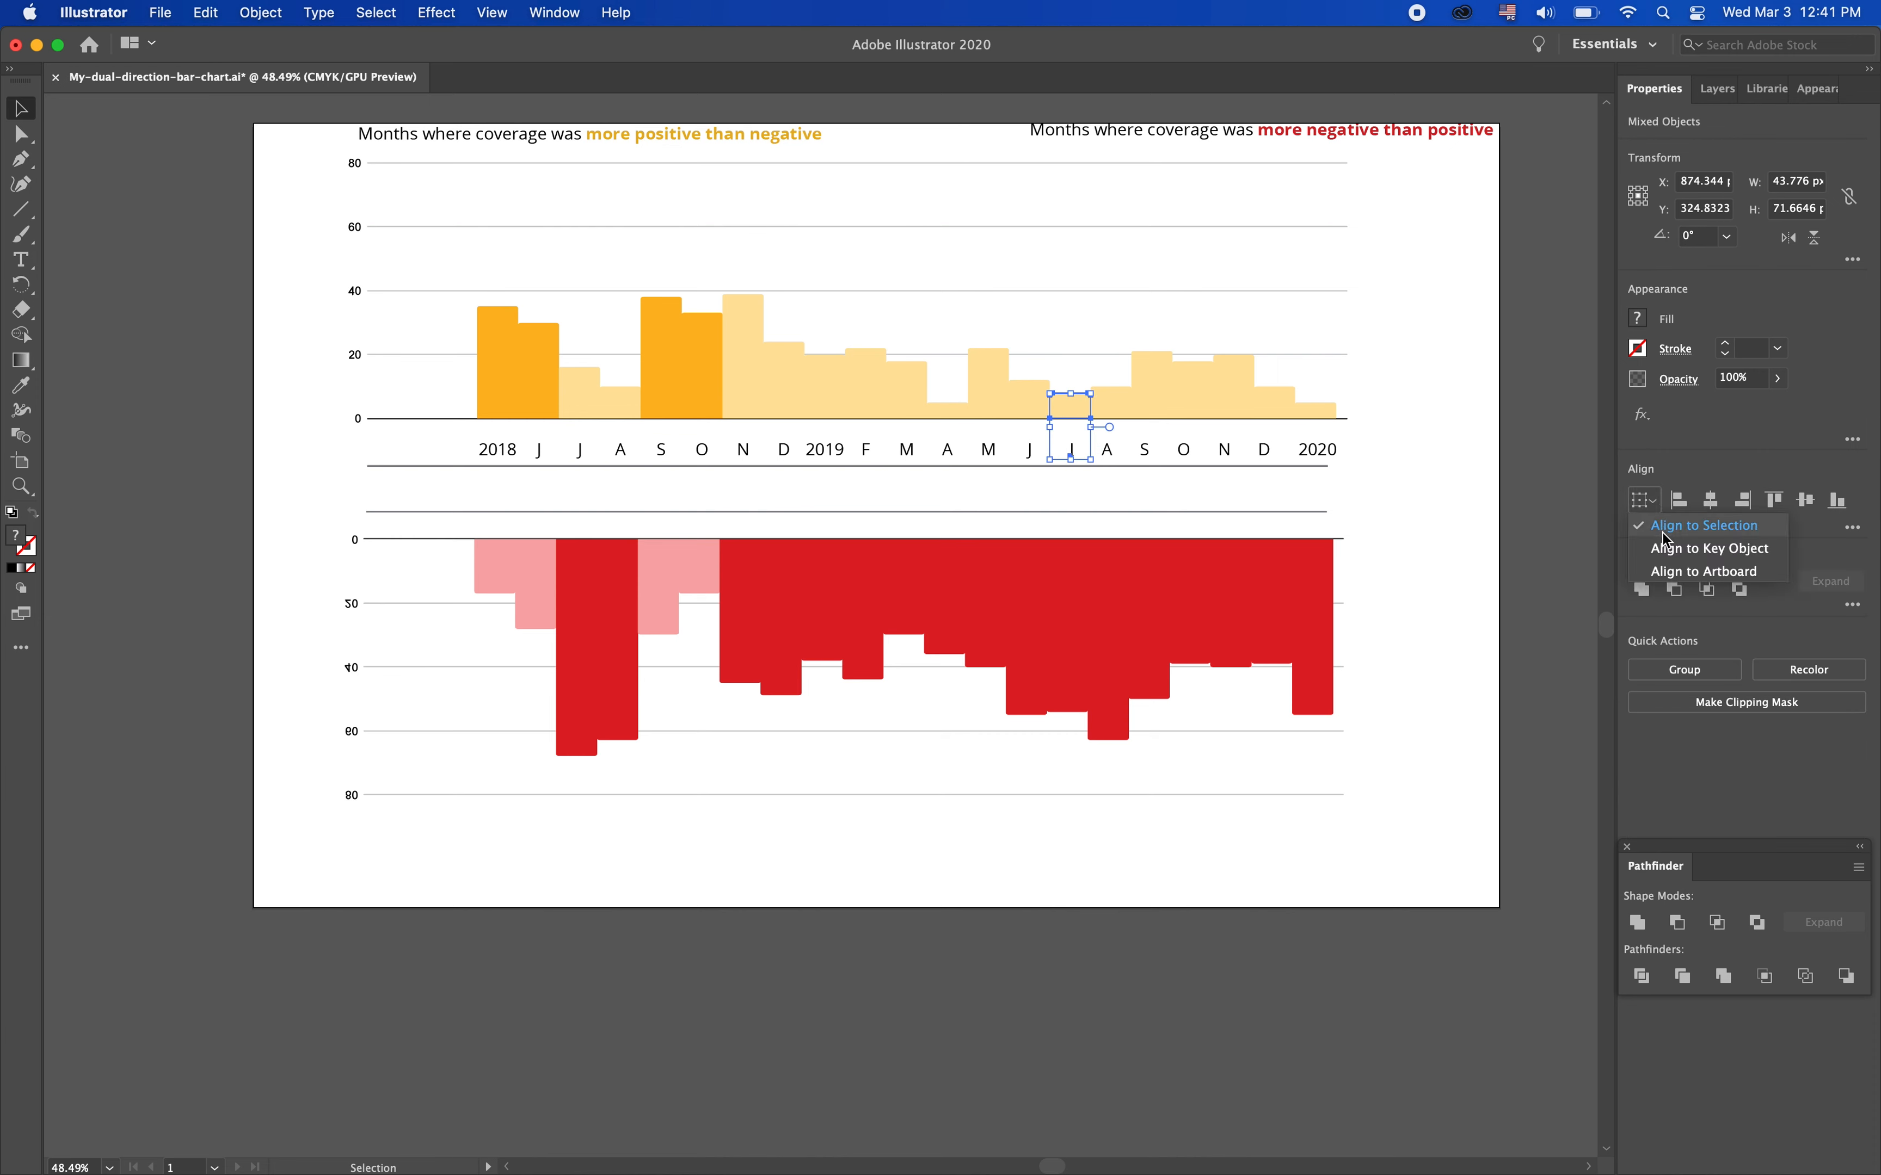
click(1667, 544)
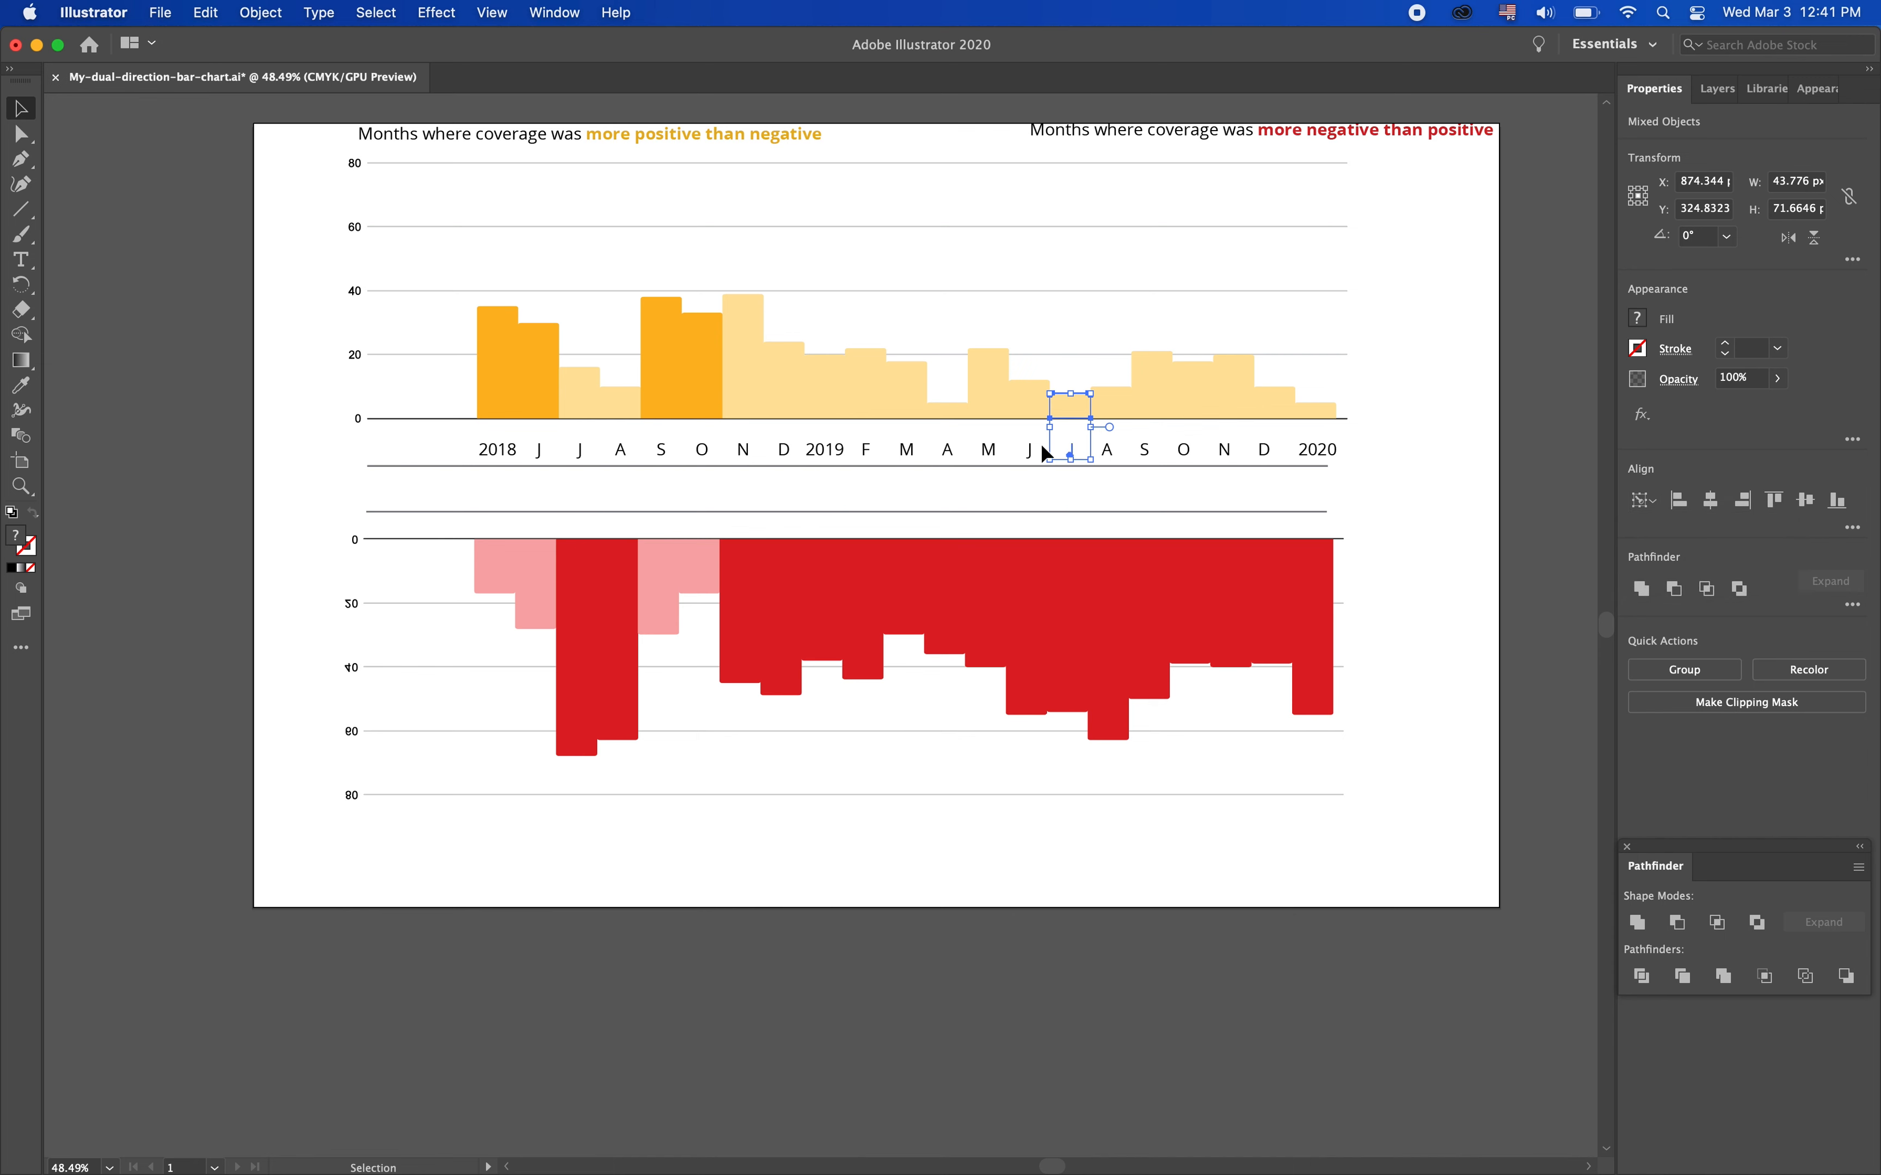
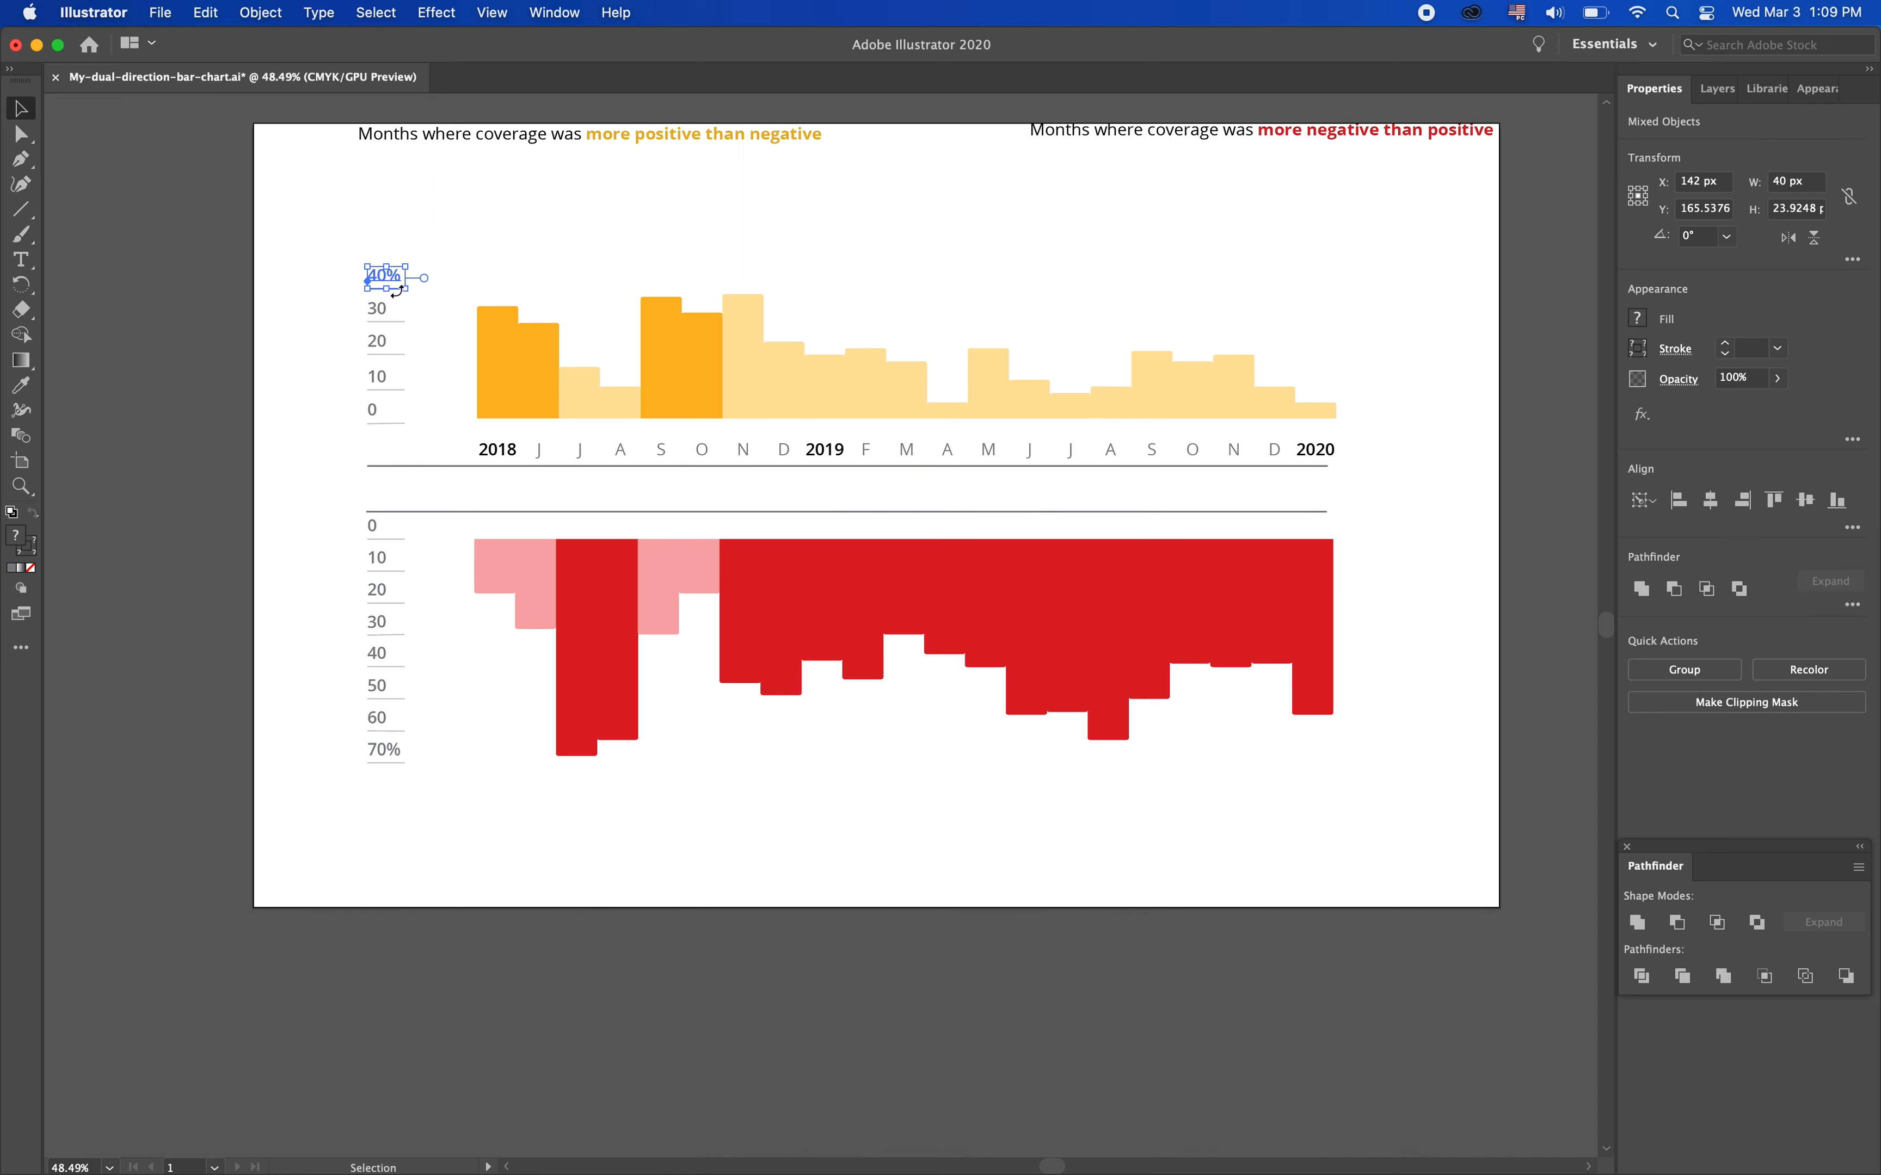
Distribute the 40% axis label and the short line beneath it with 3 px spacing
click(1854, 528)
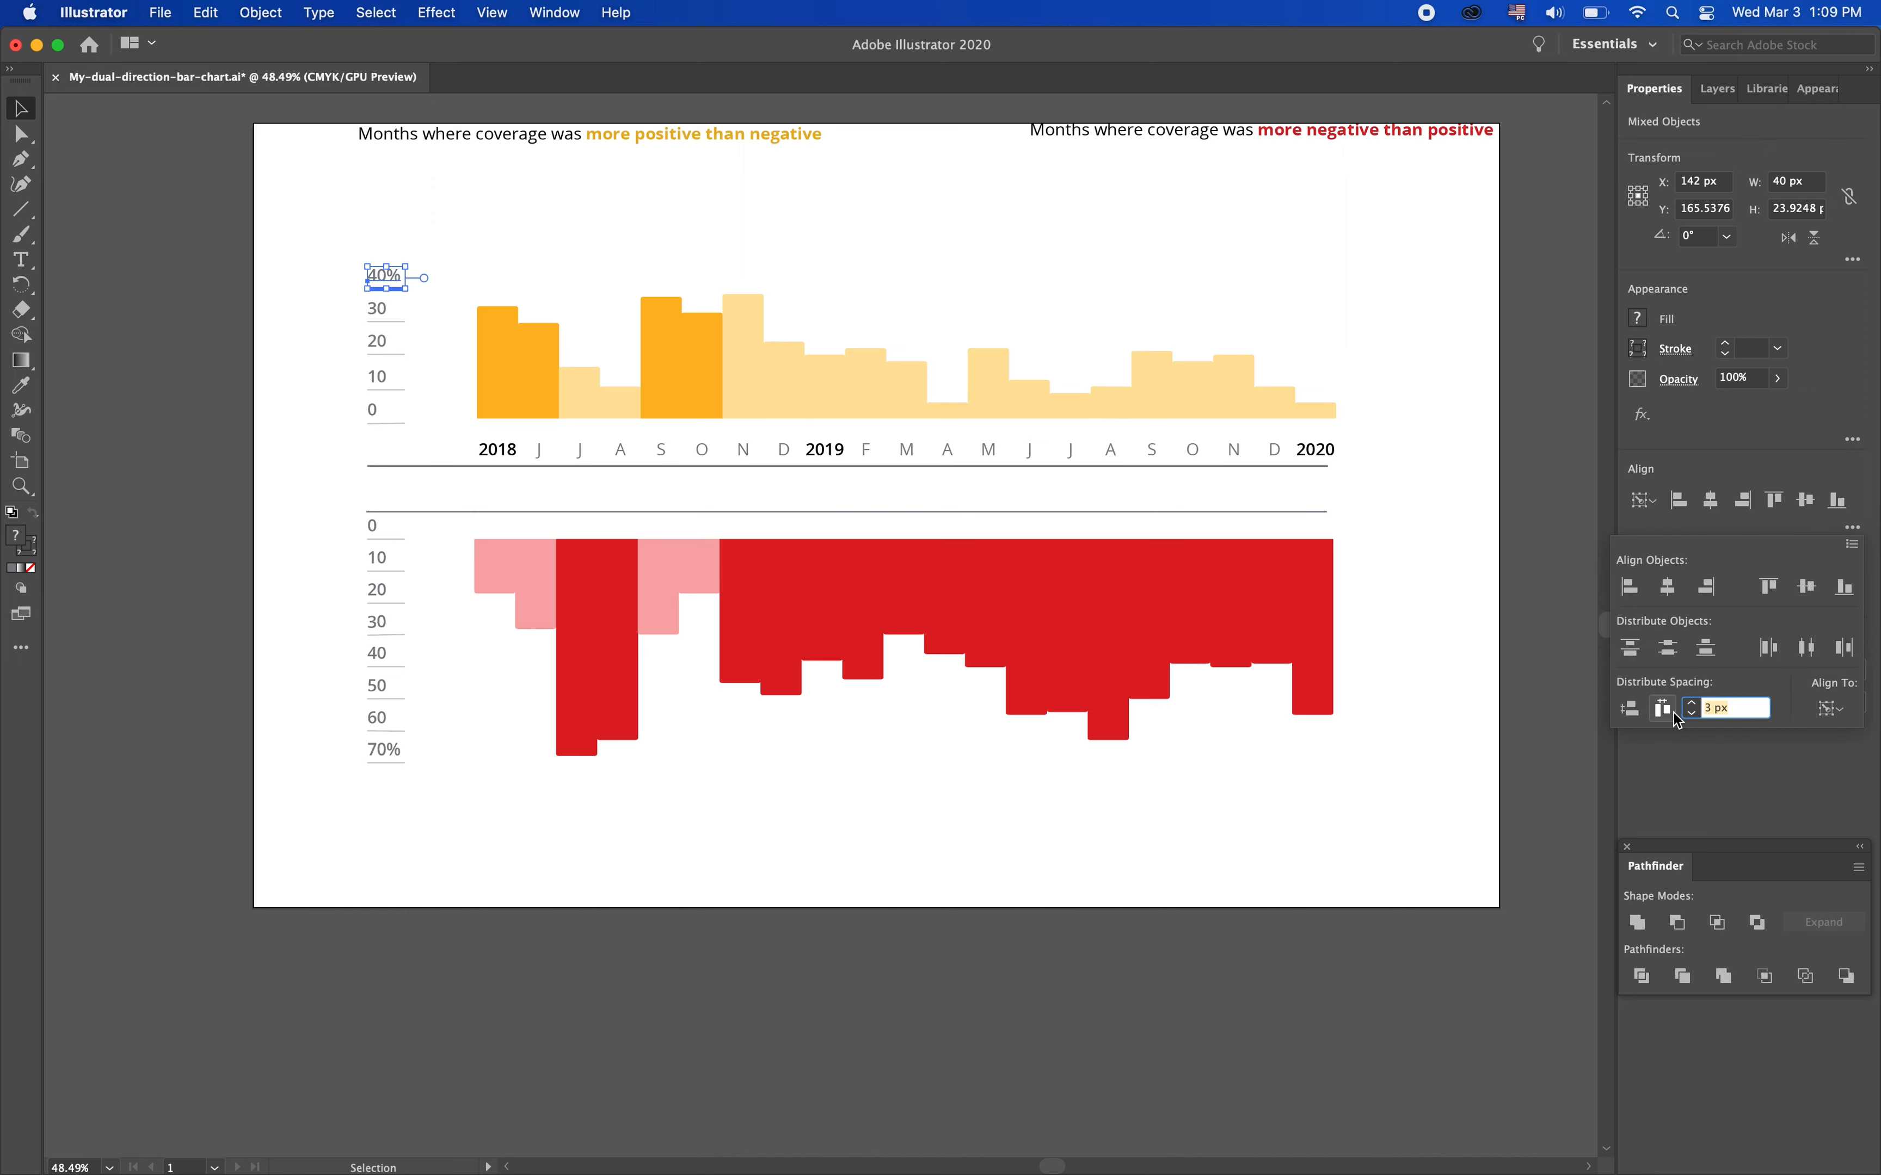
click(282, 435)
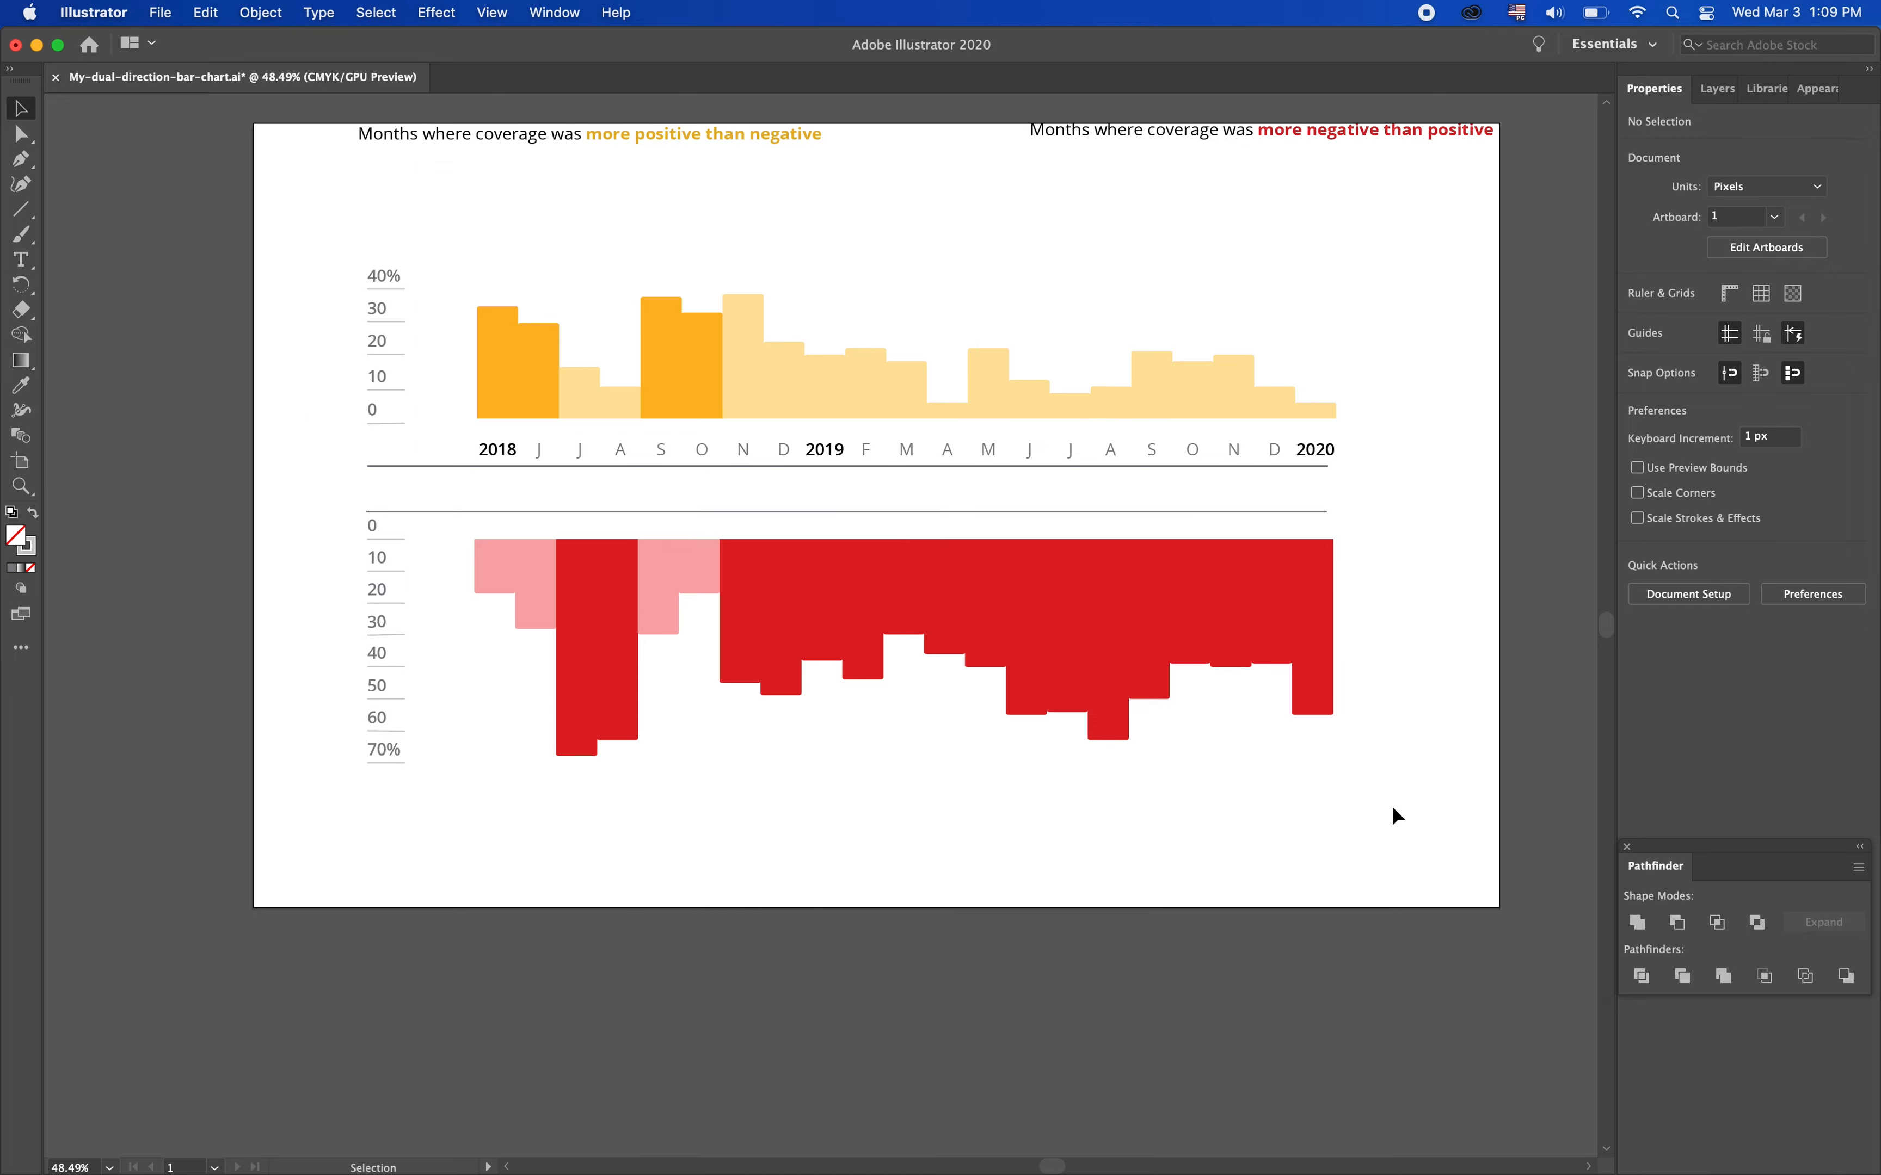
Check the original Guardian chart in the browser and return to Illustrator
click(451, 523)
key(super+Tab)
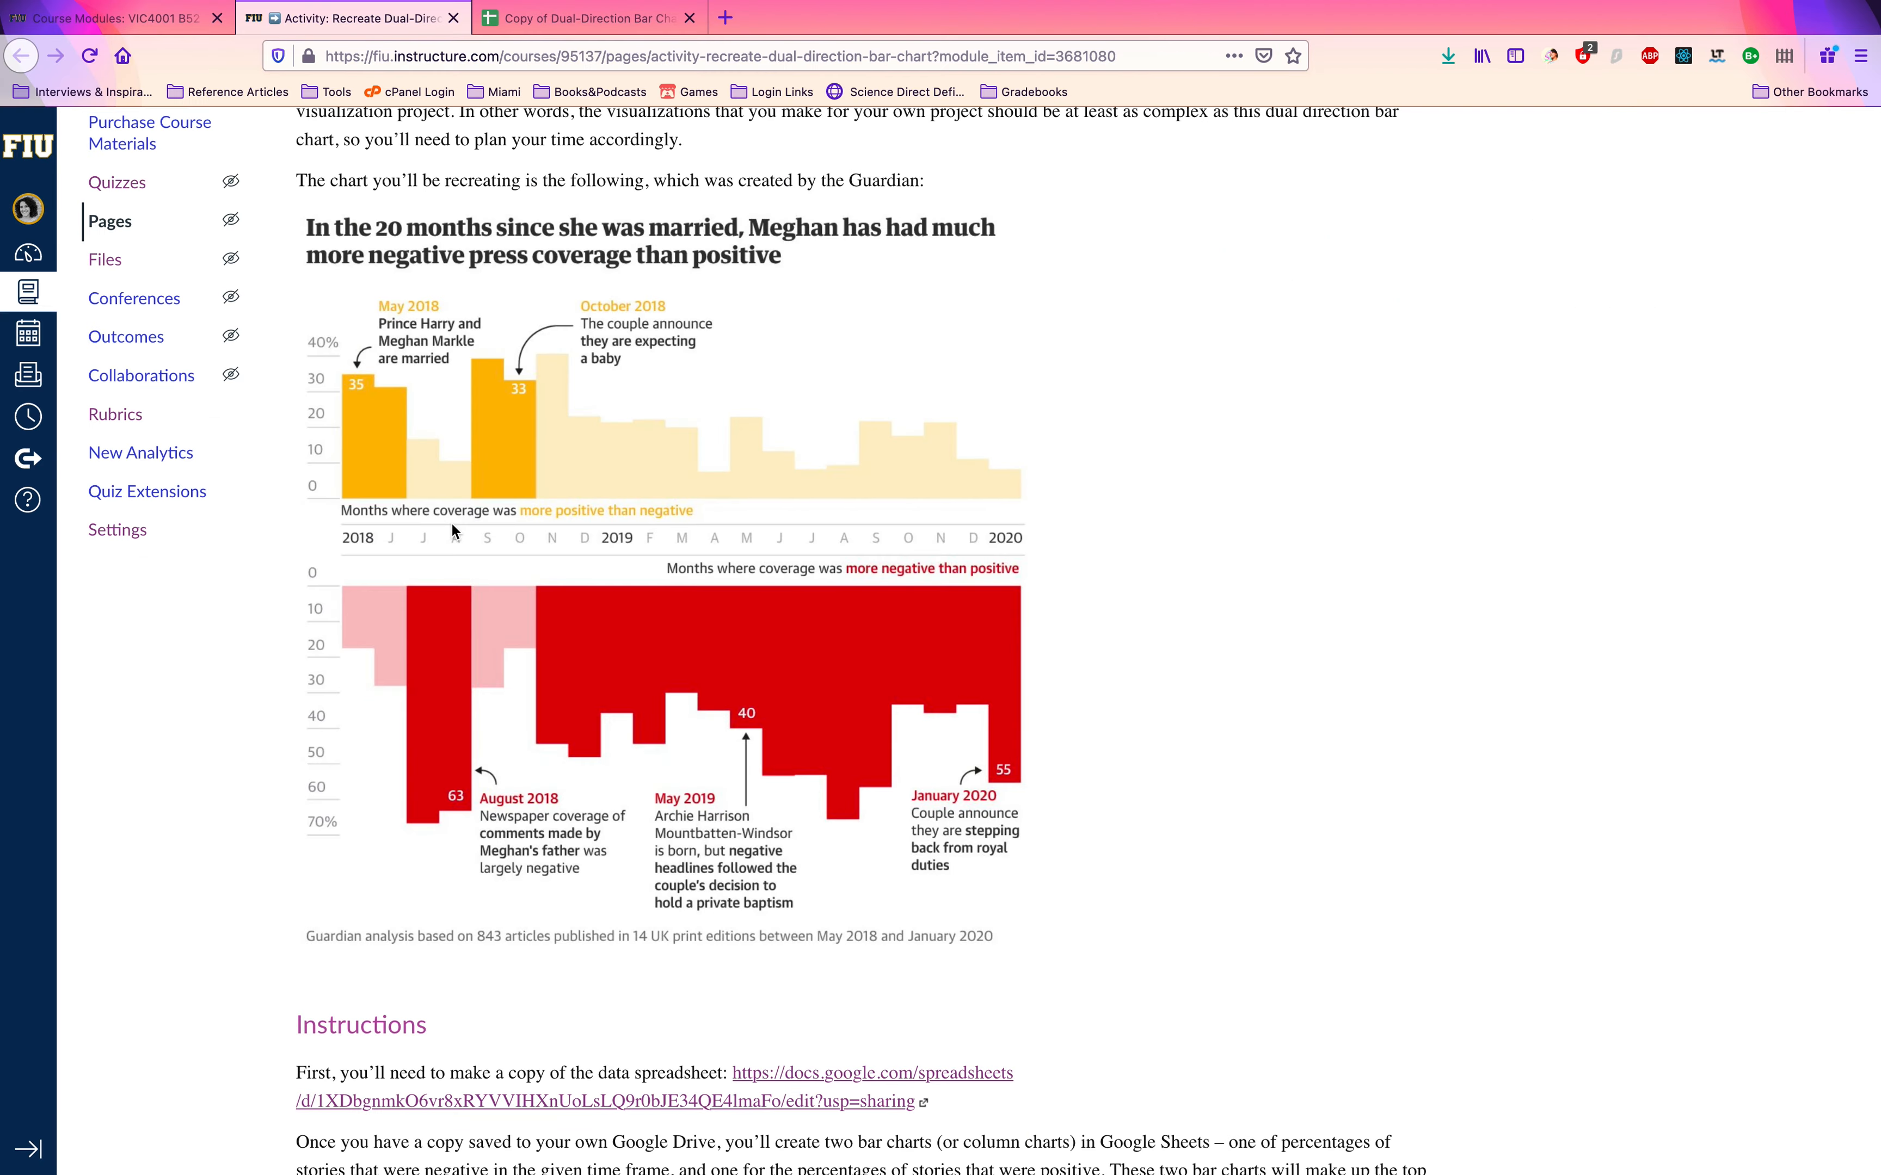
key(super+Tab)
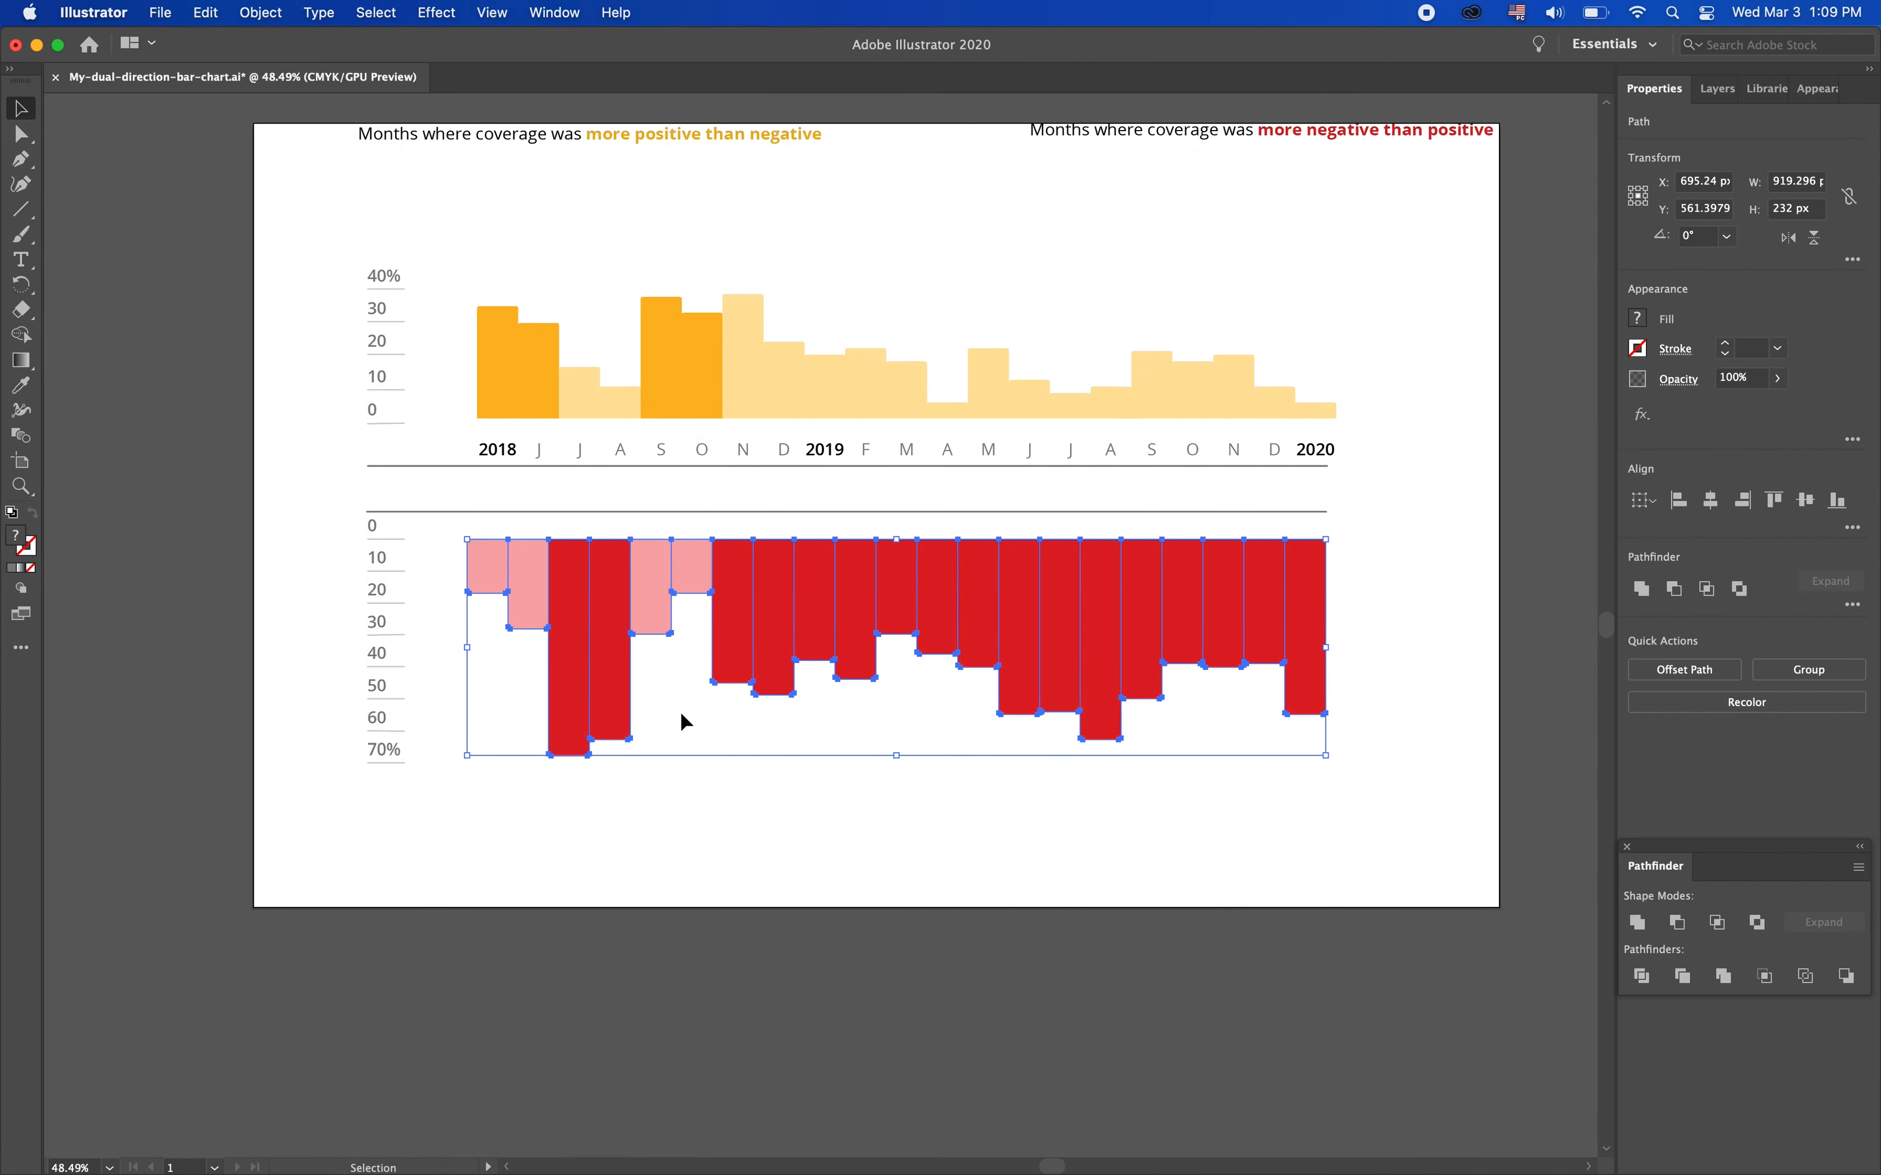
Nudge all the red bars leftward until the first bar meets the inner ends of the axis tick lines
key(Left)
key(Left)
key(Left)
key(Left)
key(Left)
key(Left)
key(Left)
key(Left)
key(Left)
key(Left)
key(Left)
key(Left)
key(Left)
key(Left)
key(Left)
key(Left)
key(Left)
key(Left)
key(Left)
key(Left)
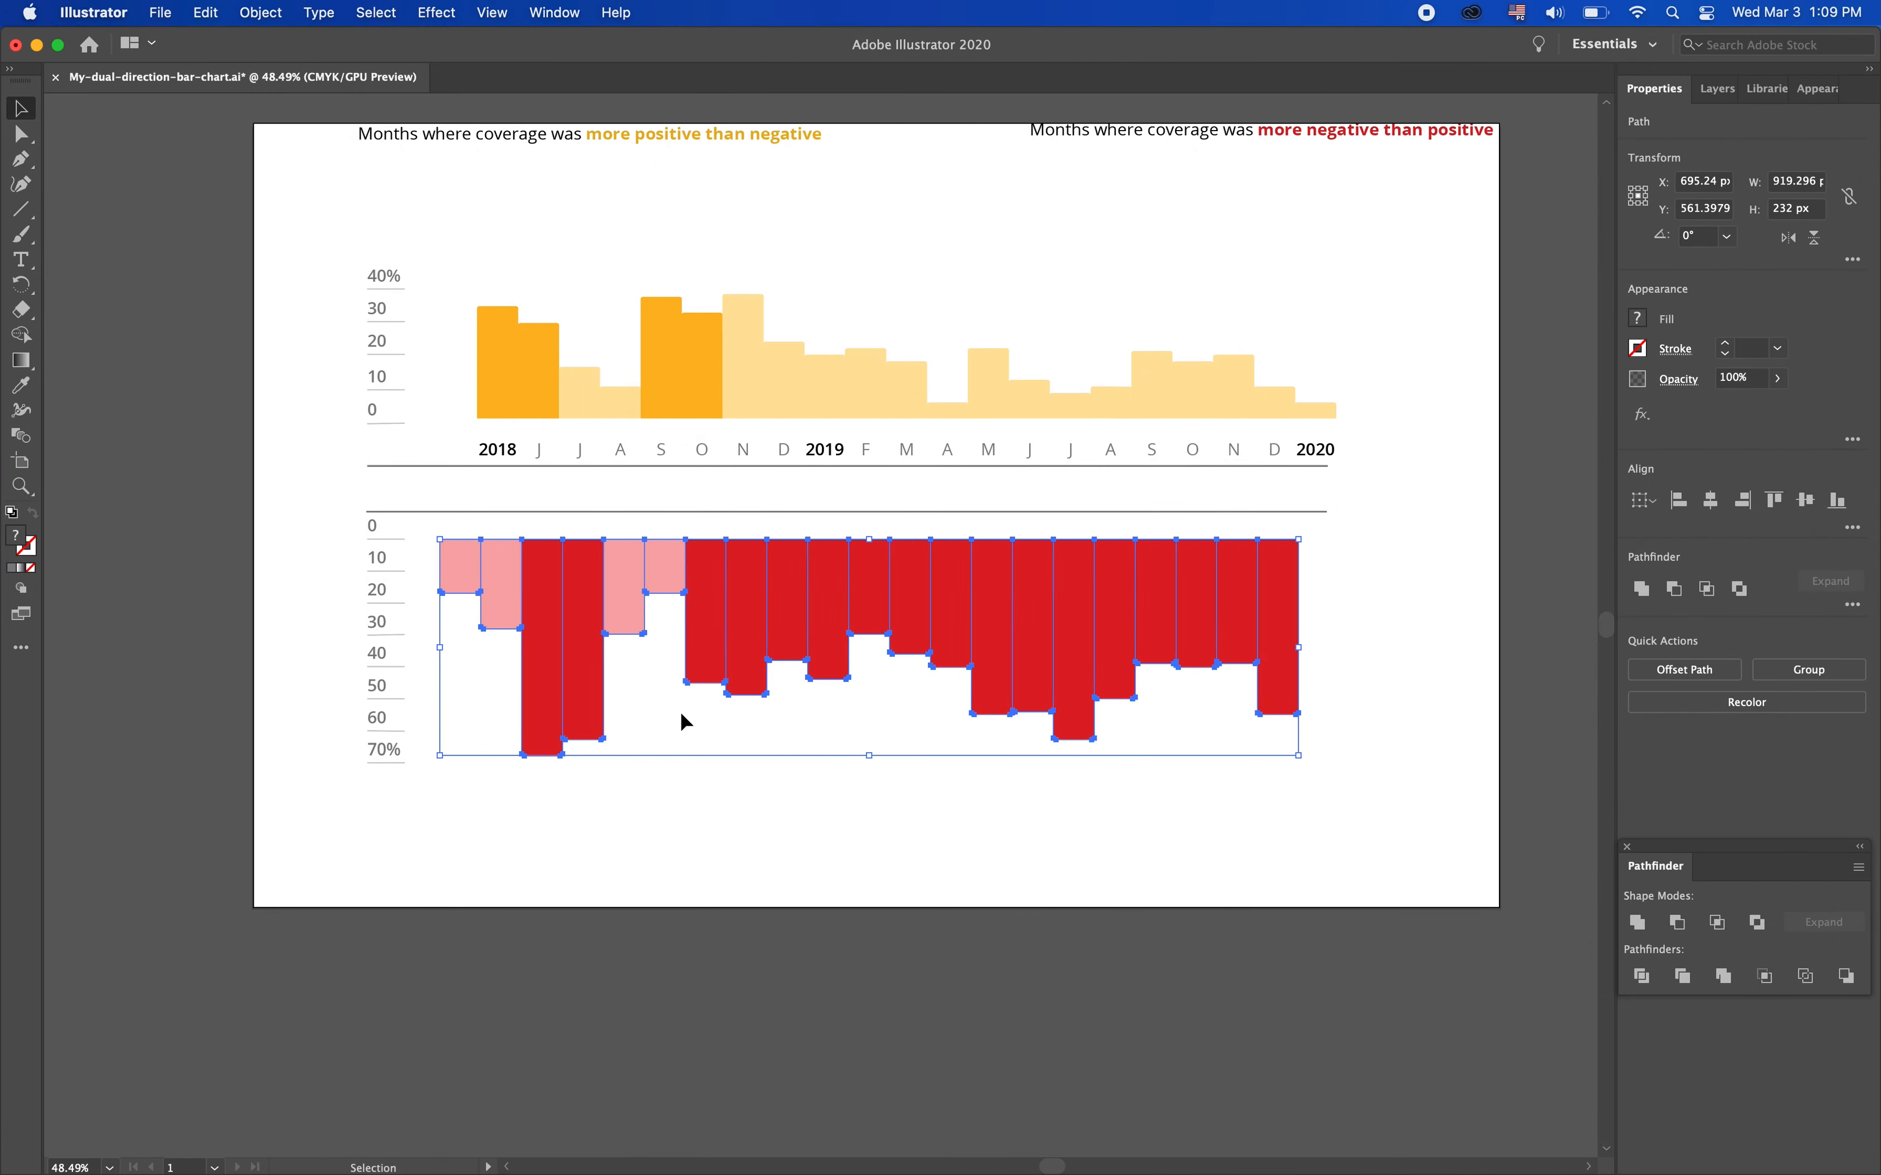
key(Left)
key(Left)
key(Left)
key(Left)
key(Left)
key(Left)
key(Left)
key(Left)
key(Left)
key(Left)
key(Left)
key(Left)
key(Left)
key(Left)
key(Left)
key(Left)
key(Left)
key(Left)
key(Left)
key(Left)
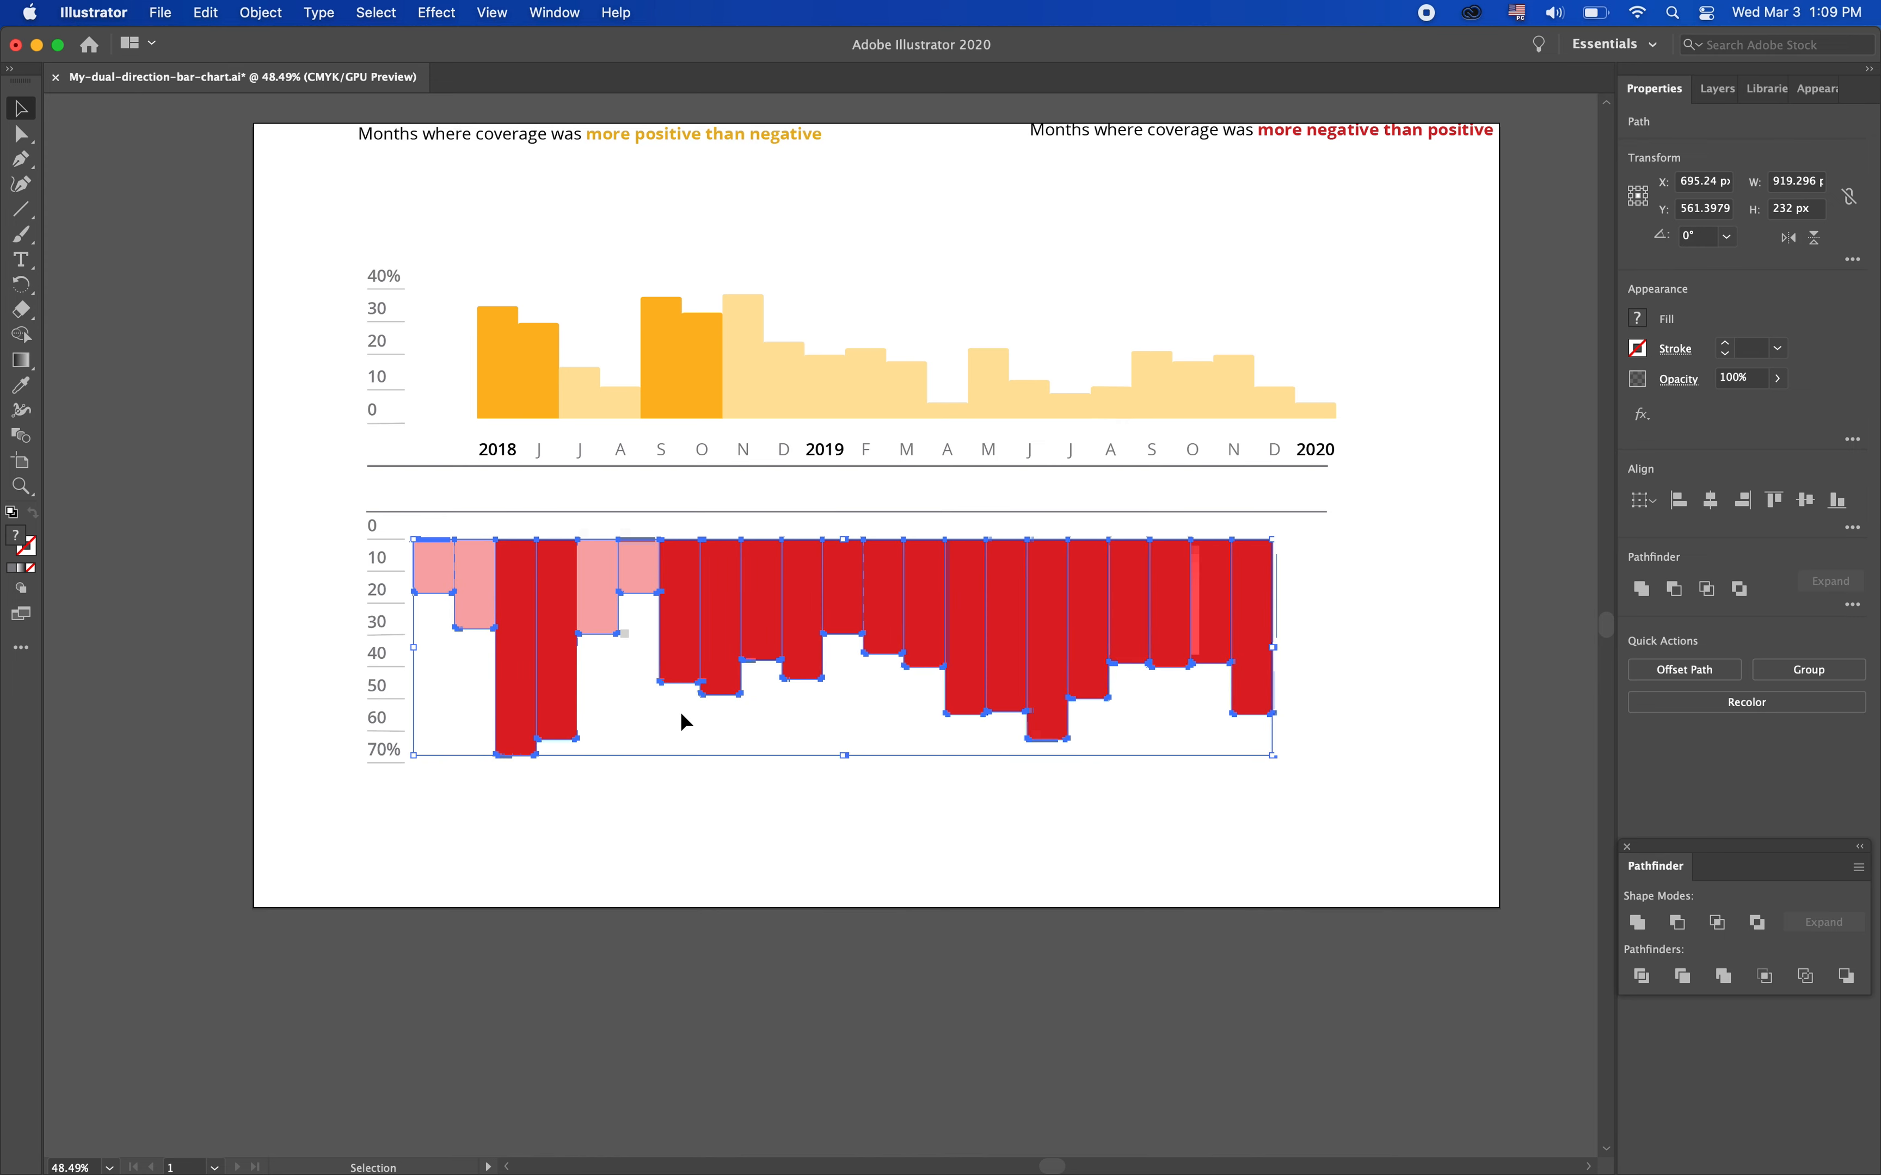
key(Left)
key(Left)
key(Left)
key(Left)
key(Left)
key(Left)
key(Left)
key(Left)
key(Left)
key(Left)
click(315, 726)
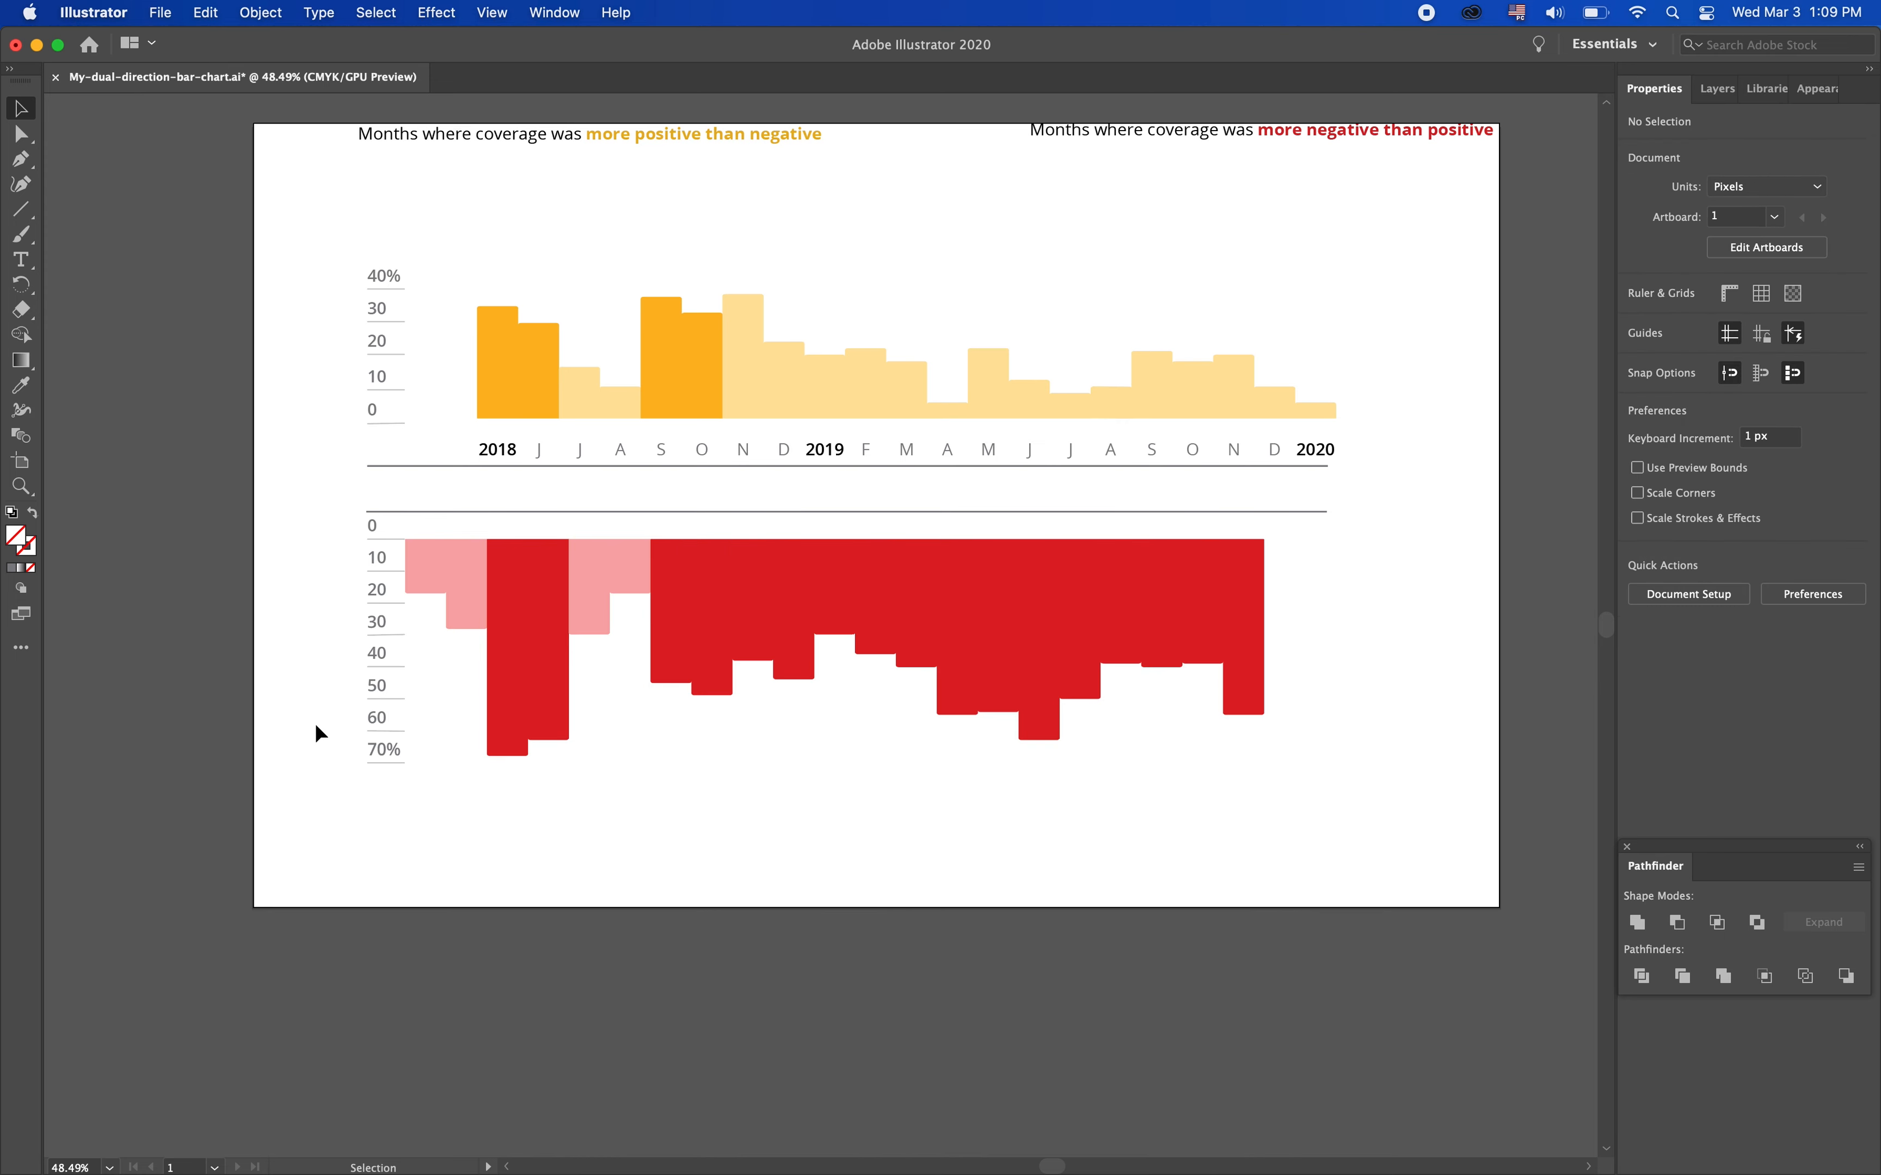
Move all the yellow bars and the row of year and month labels leftward to line up with the red bars
drag(1379, 431, 429, 262)
key(Left)
key(Left)
key(Left)
key(Left)
key(Left)
key(Left)
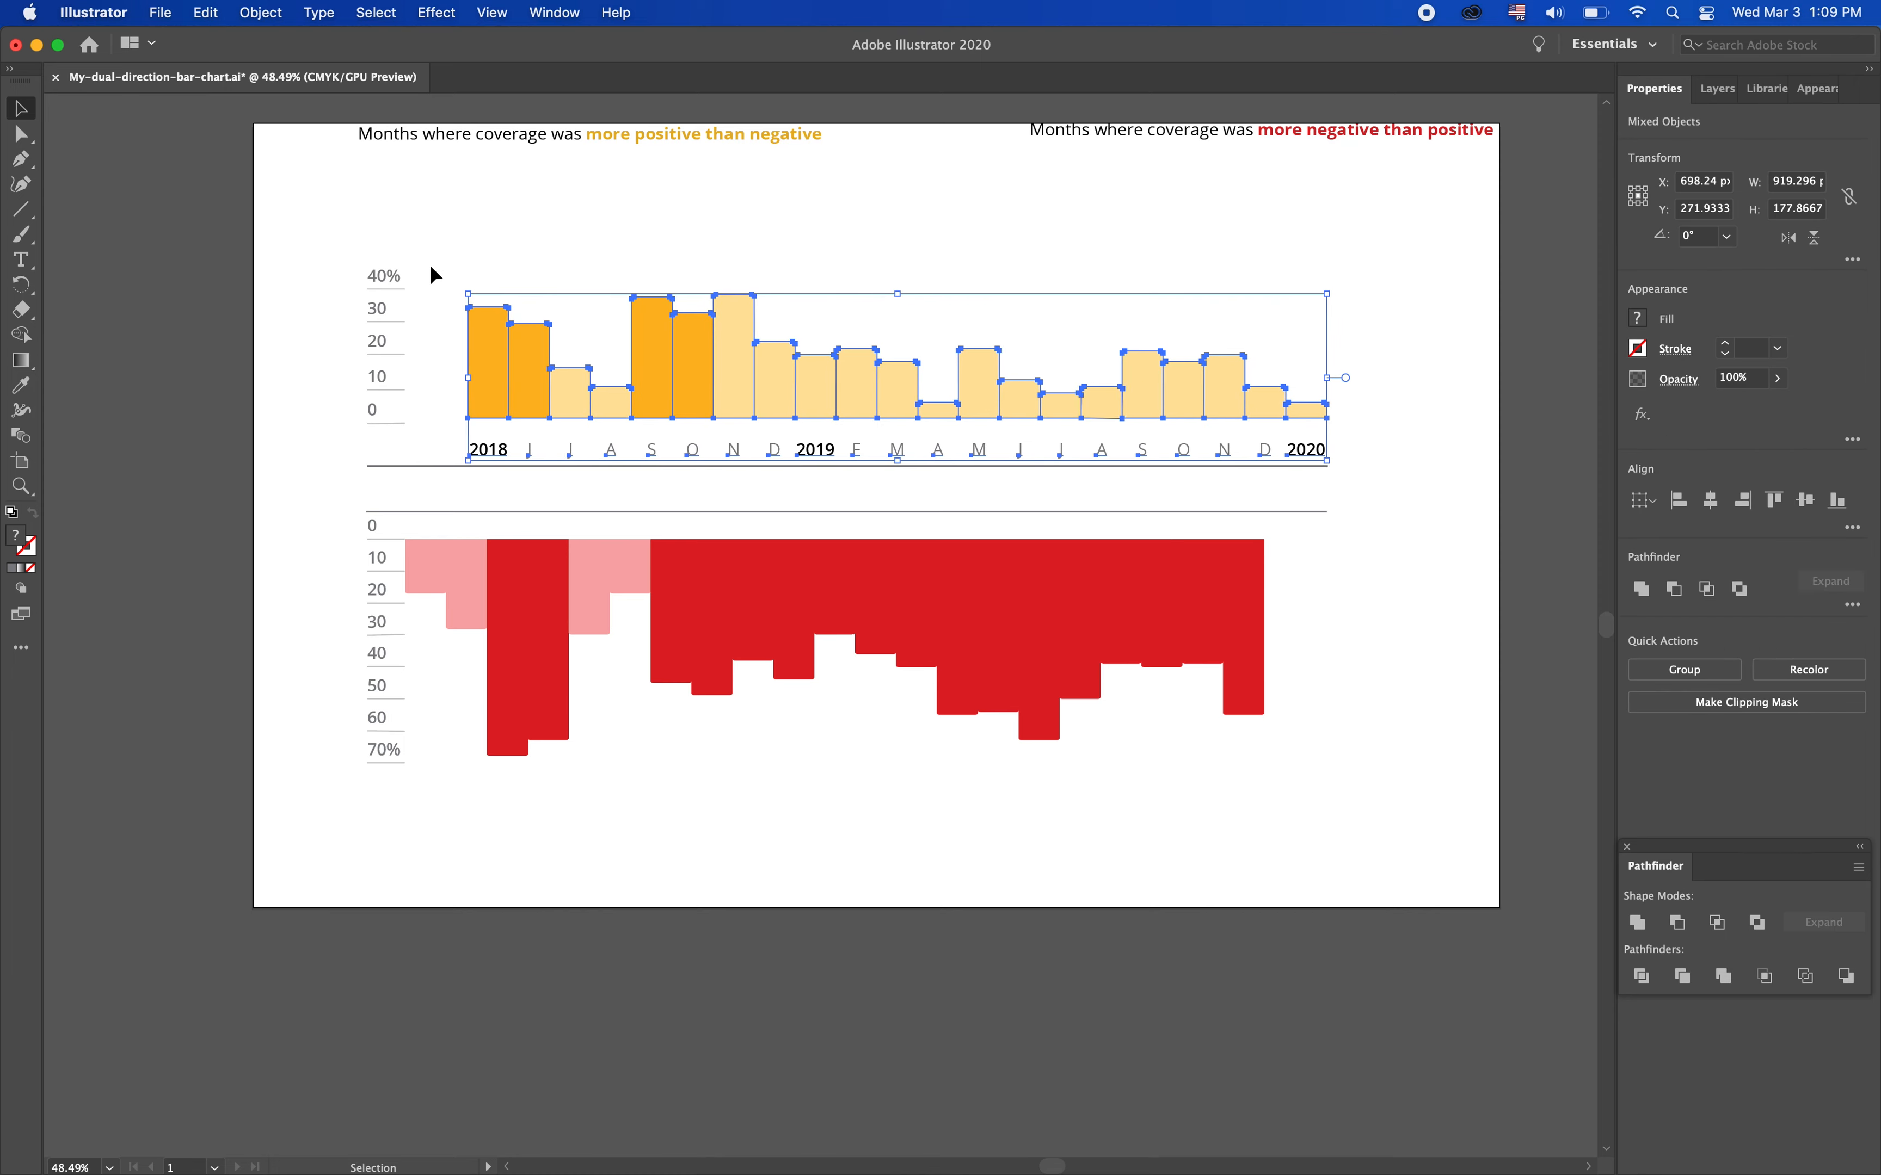
key(Left)
key(Left)
key(Left)
key(Left)
key(Left)
key(Left)
key(Left)
key(Left)
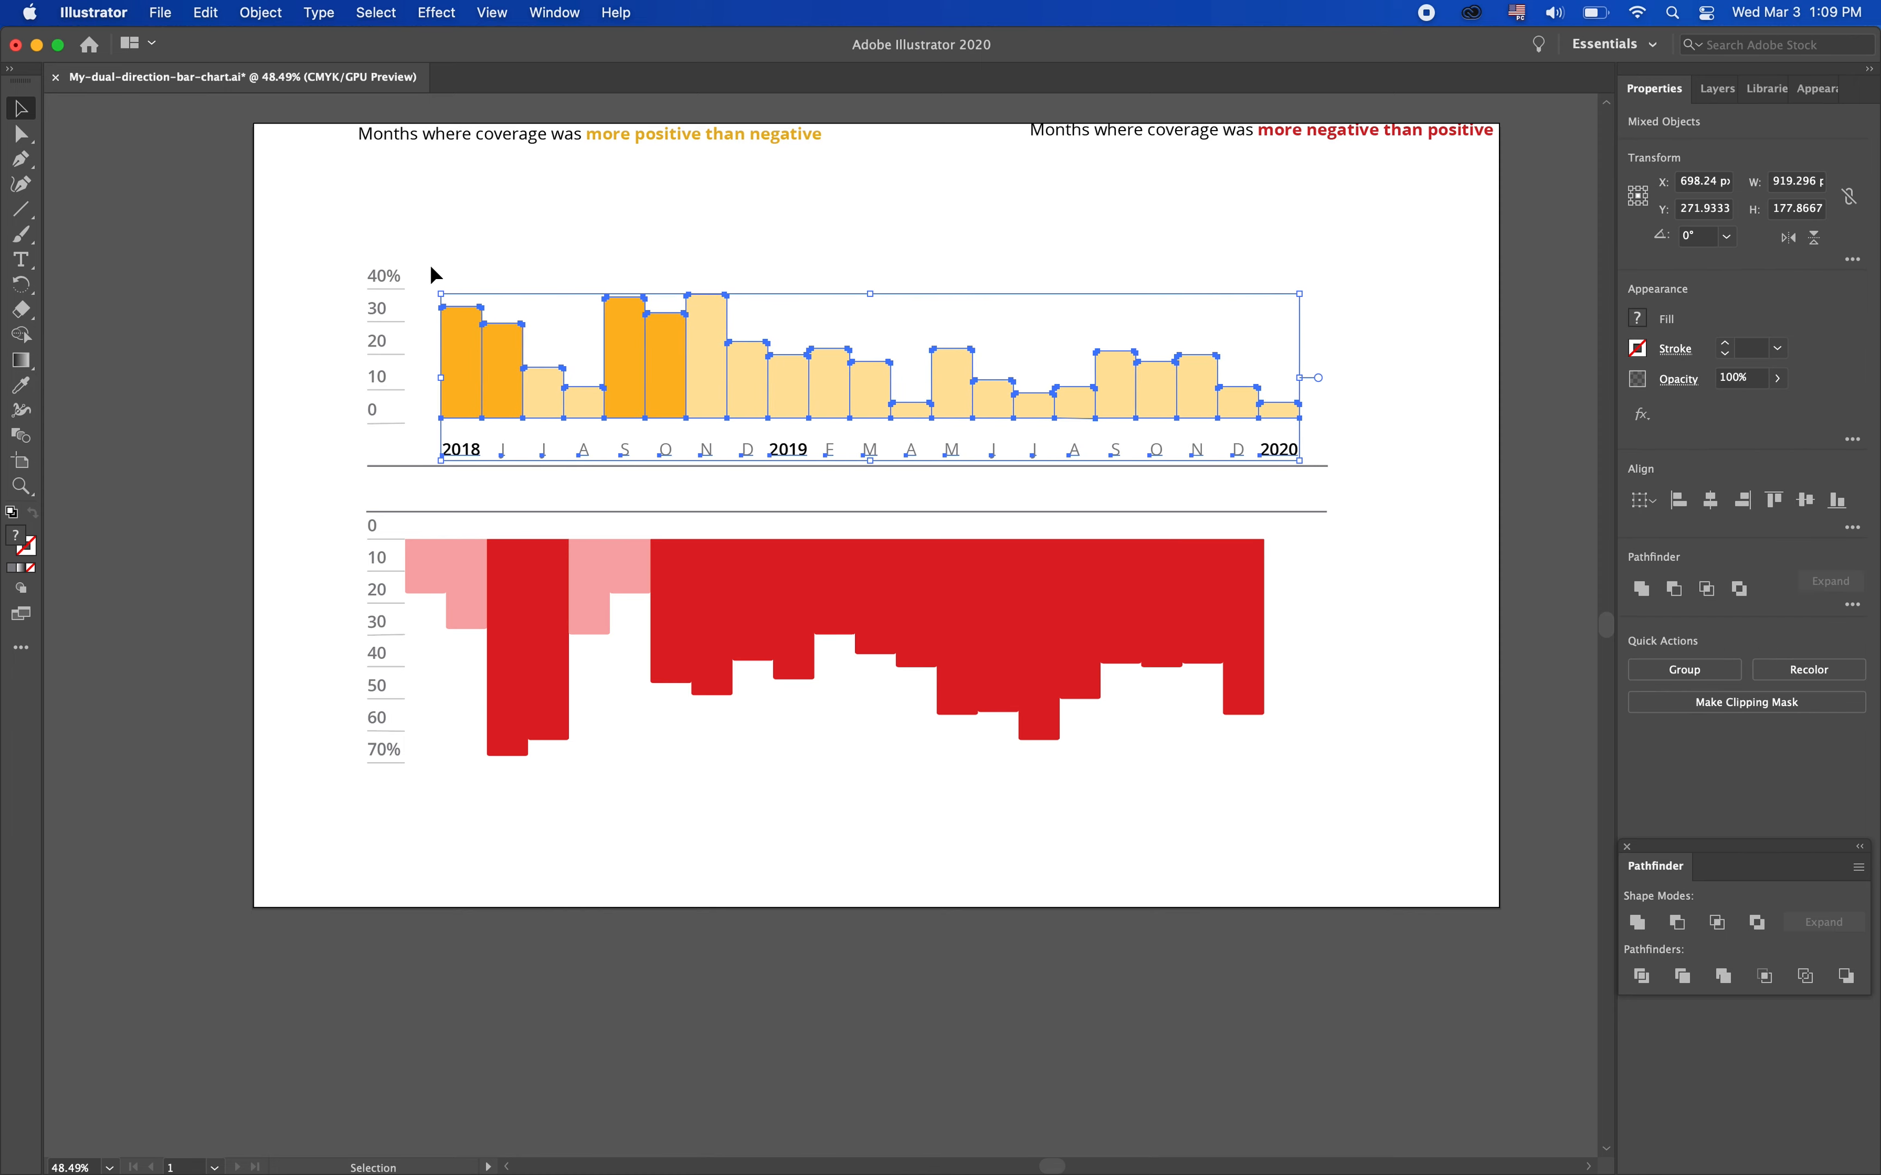
key(Left)
key(Left)
key(Left)
key(Left)
key(Left)
key(Left)
key(Left)
key(Left)
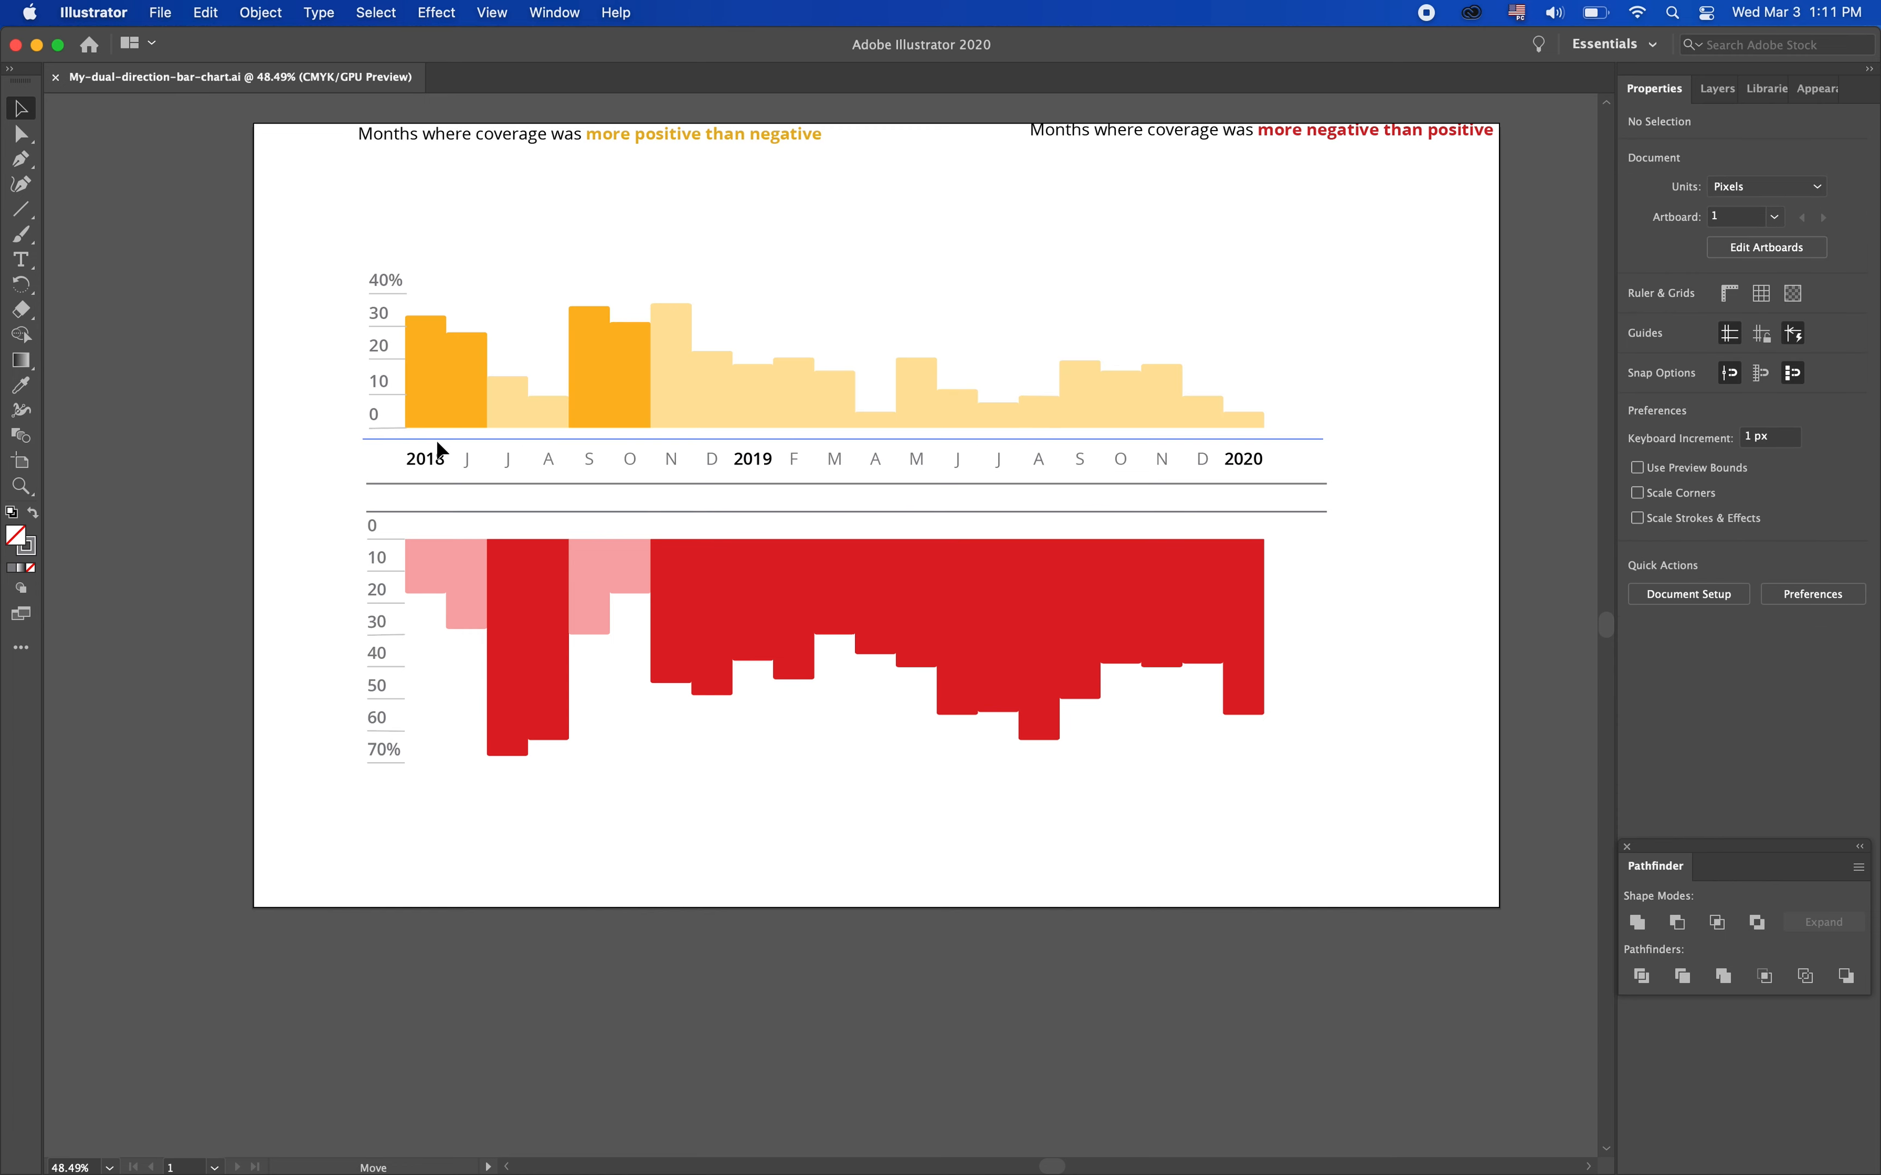
Nudge the row of year and month labels and the line above it downward, making room beneath the yellow bars
click(442, 443)
key(super+Tab)
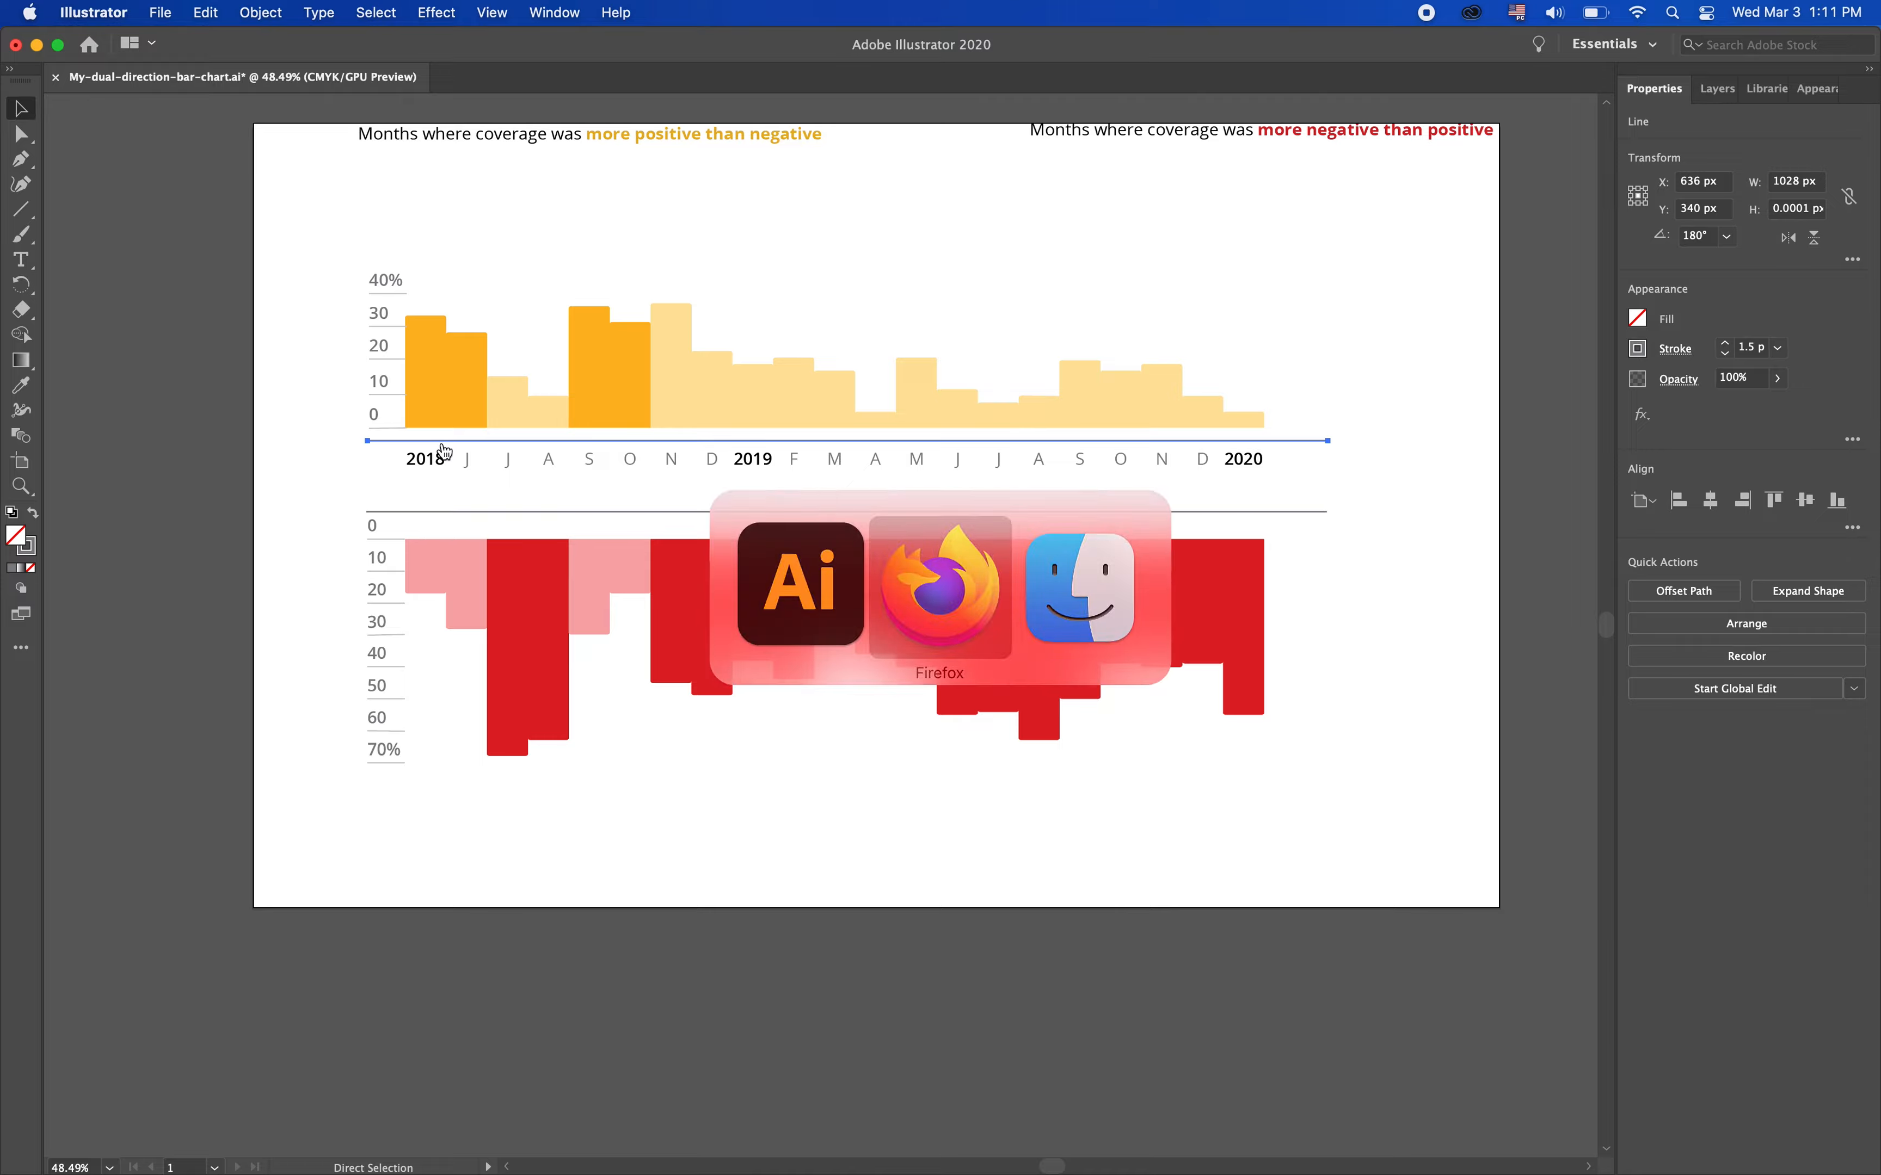
key(super+Tab)
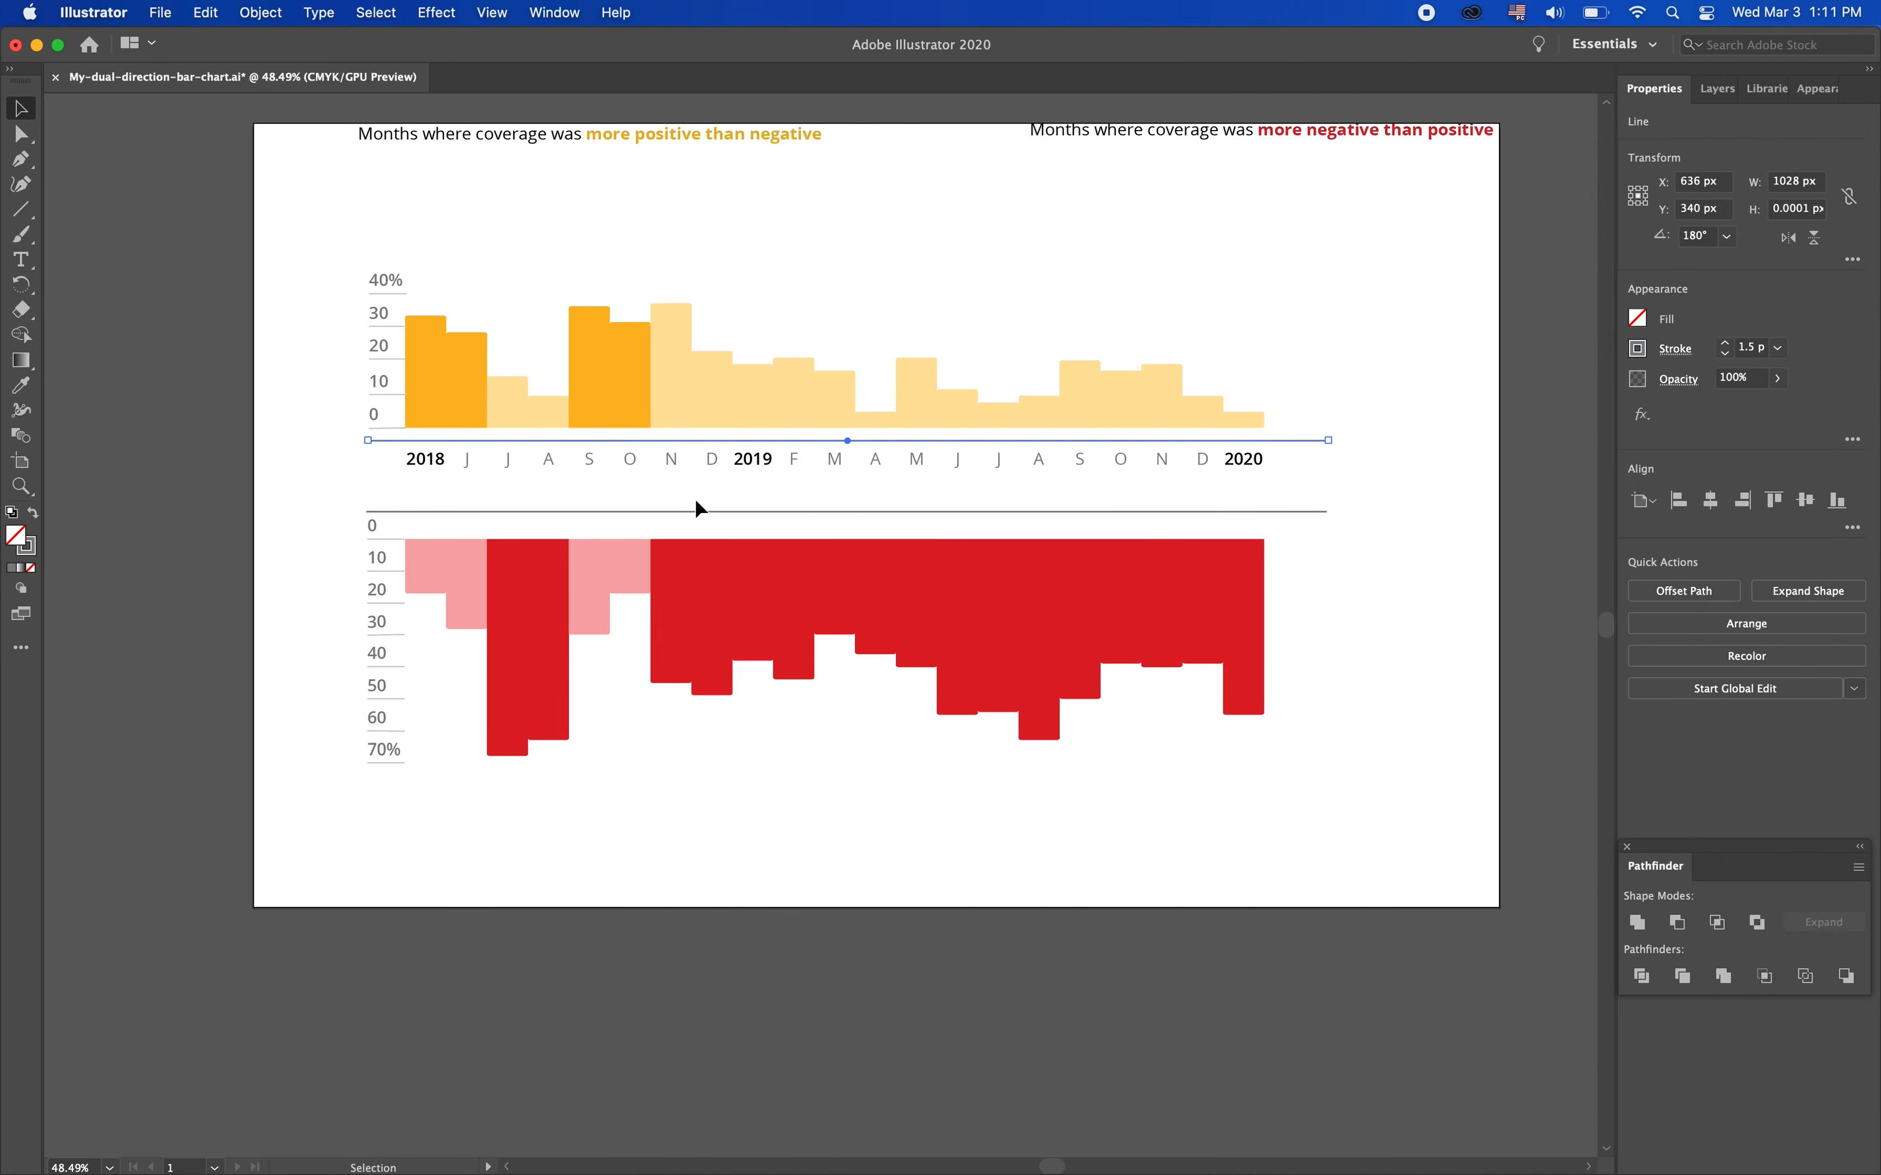
drag(1353, 495, 346, 430)
key(Down)
key(Down)
key(Down)
key(Down)
key(Down)
key(Down)
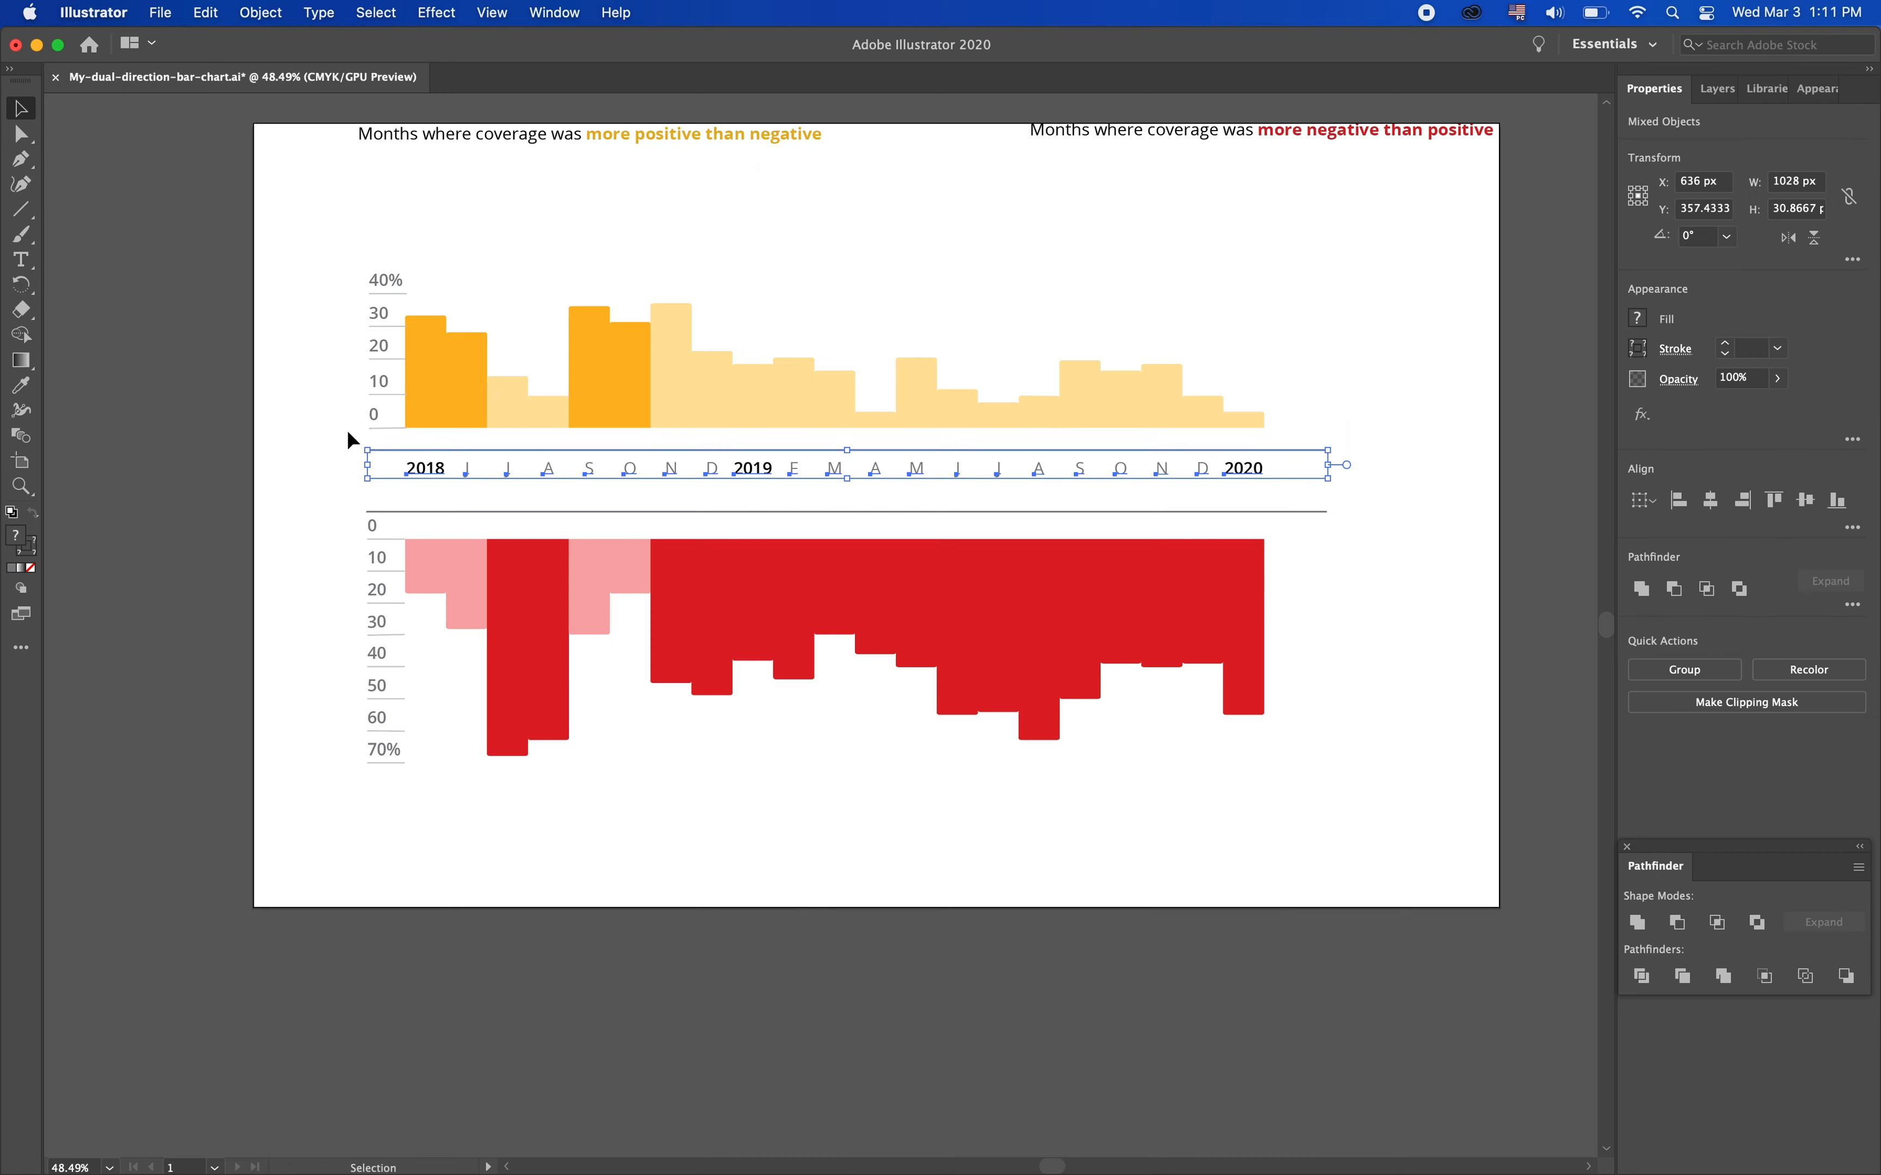
click(347, 432)
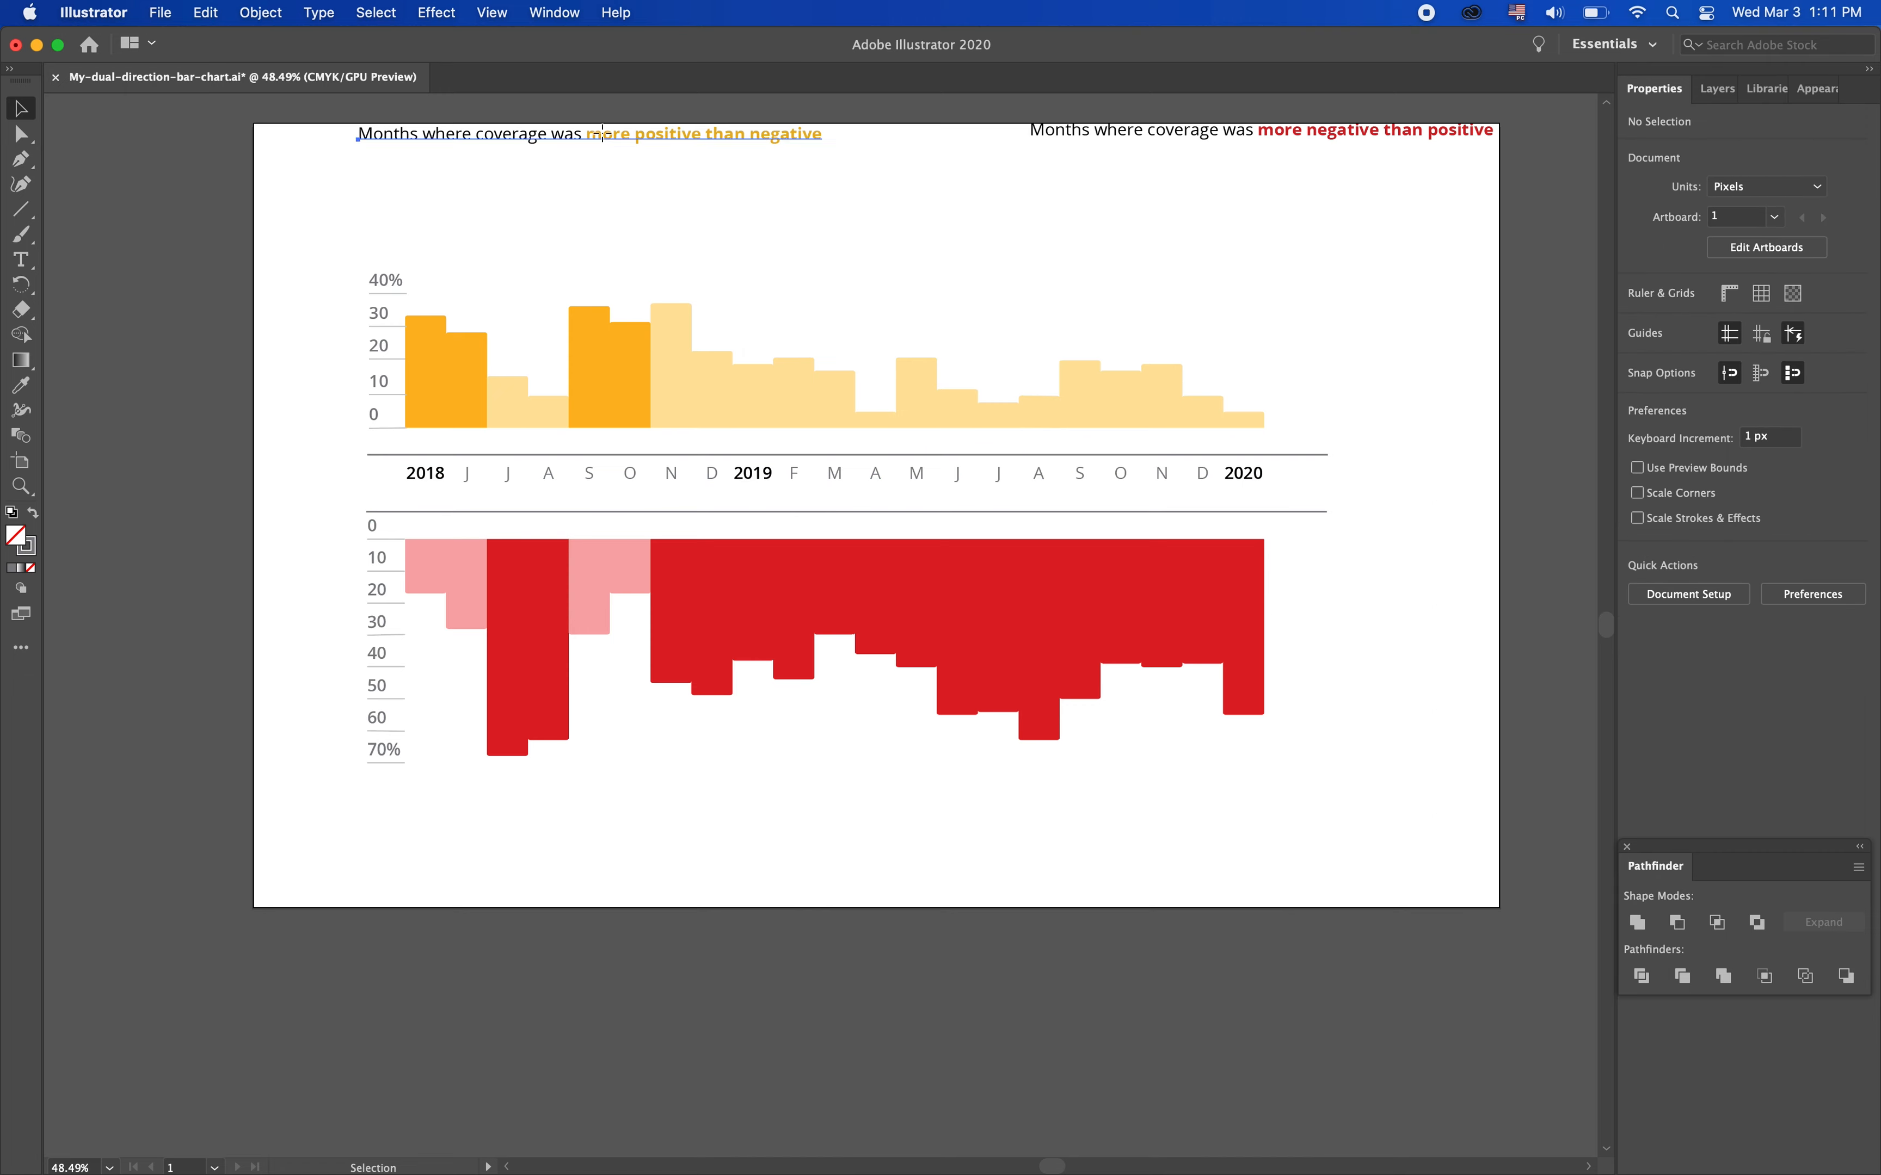
Place the "more positive than negative" caption directly beneath the yellow bars, left-aligned with the first bar
click(564, 137)
drag(557, 134, 605, 441)
click(295, 277)
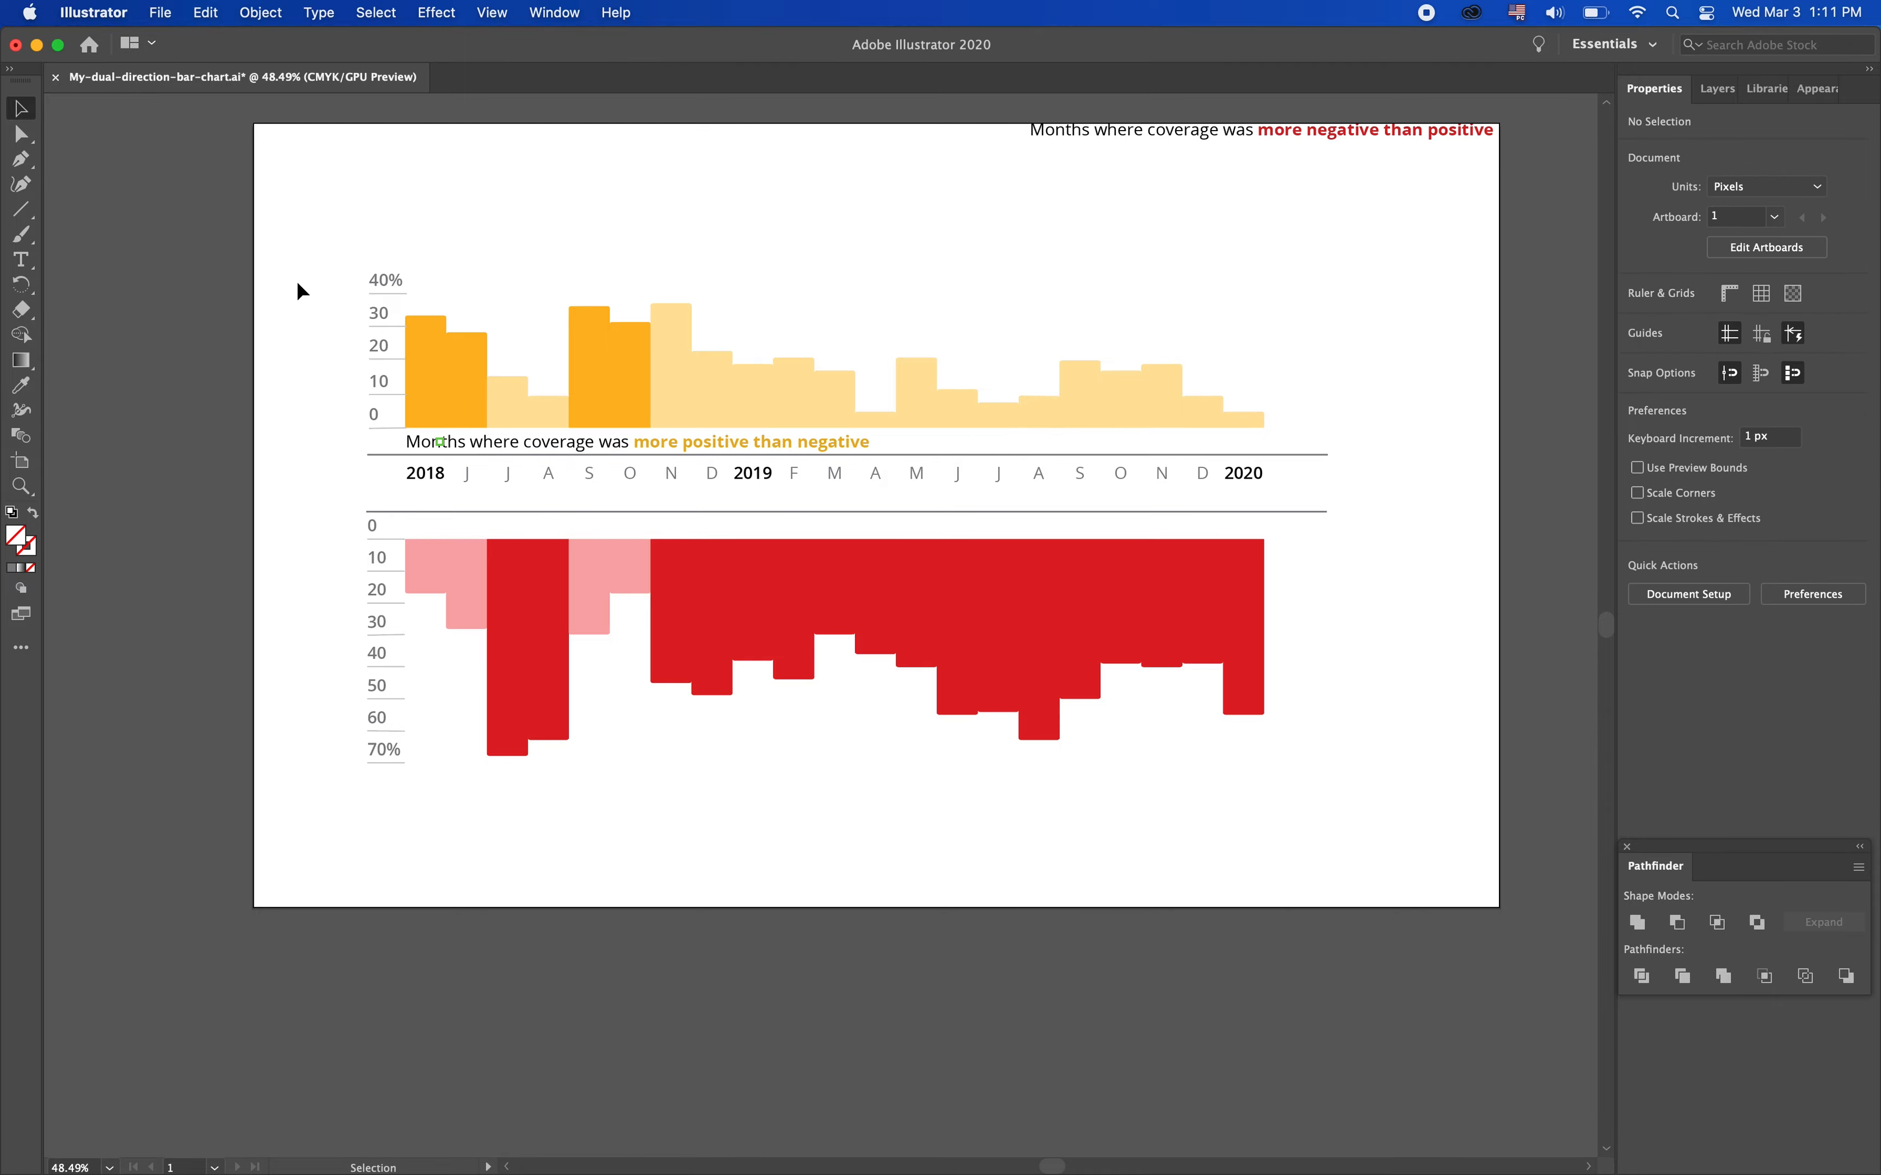
Compare with the original Guardian chart and give the line above the month labels a lighter gray stroke
key(super+Tab)
key(super+Tab)
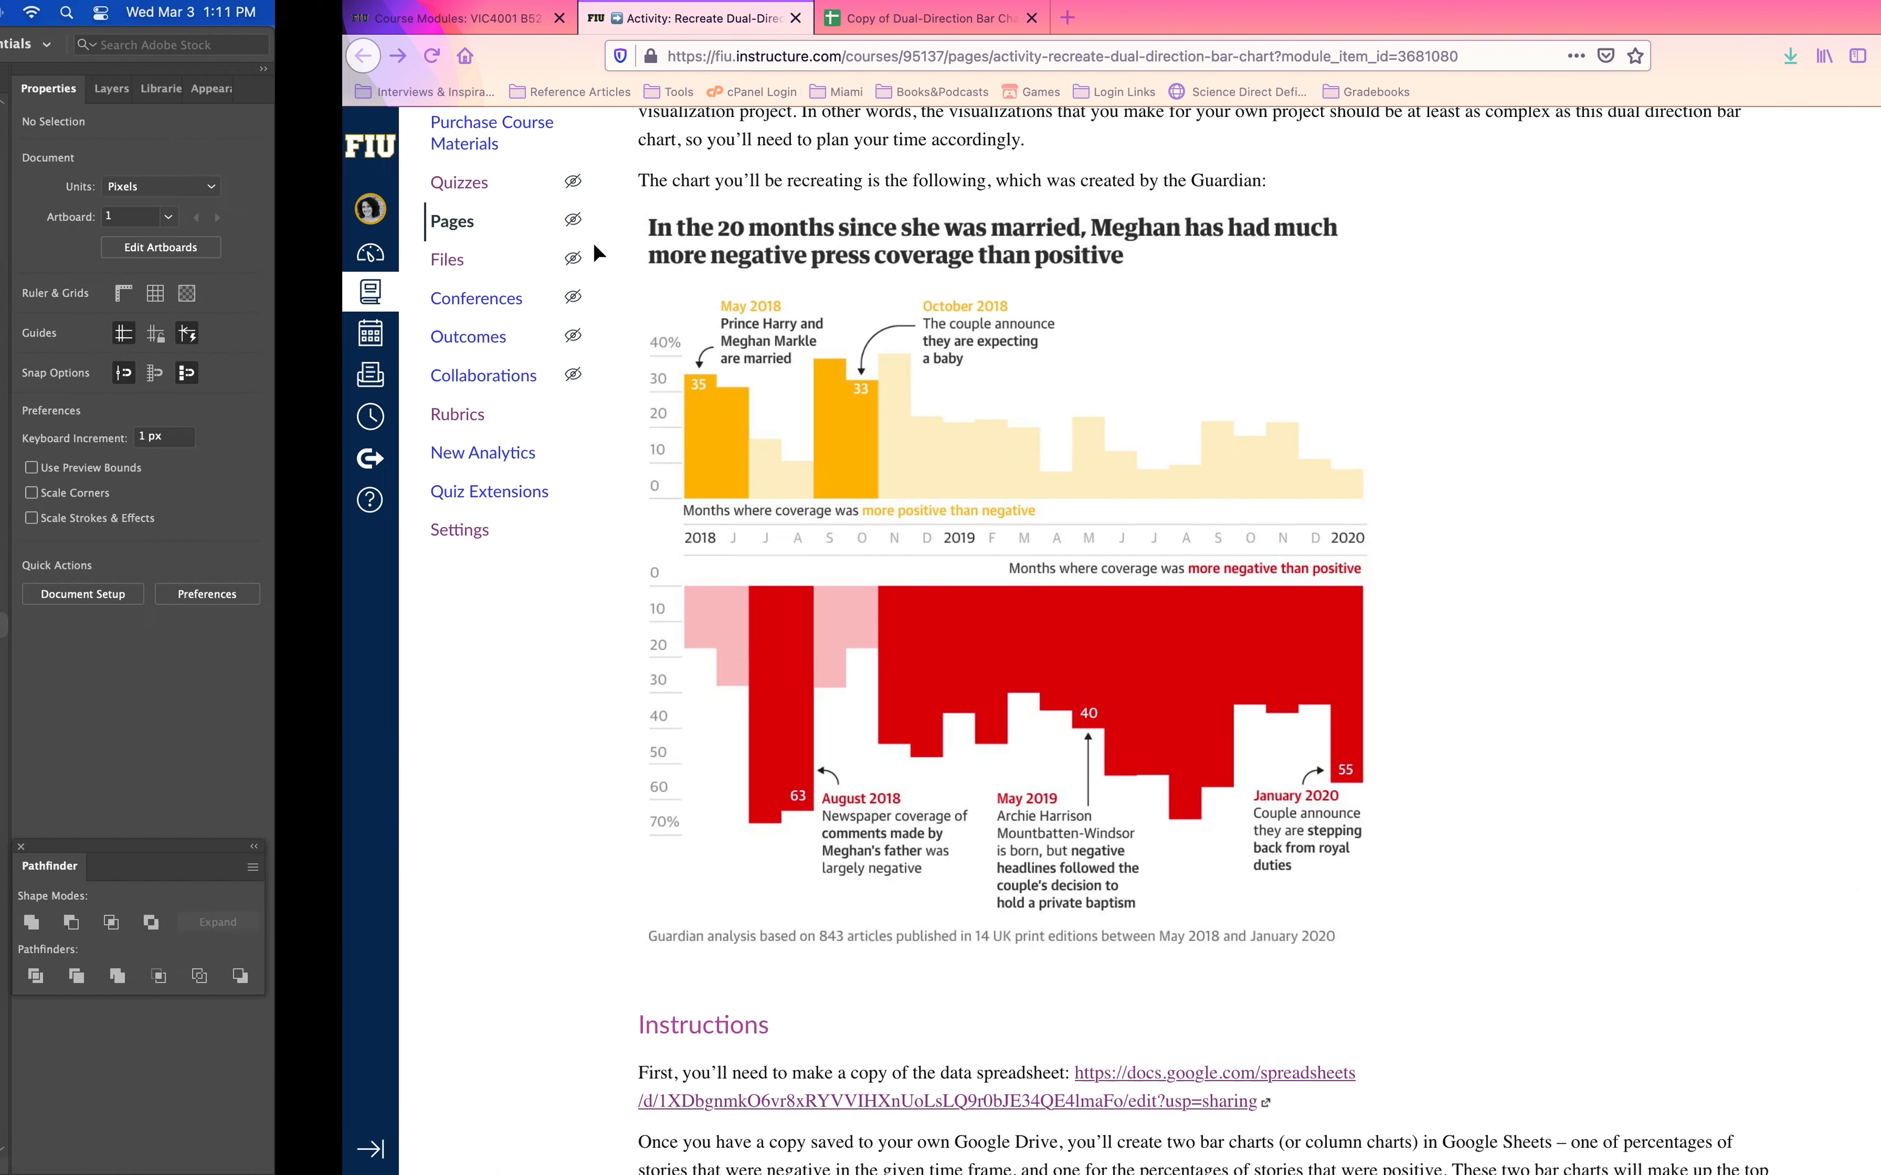
click(1308, 455)
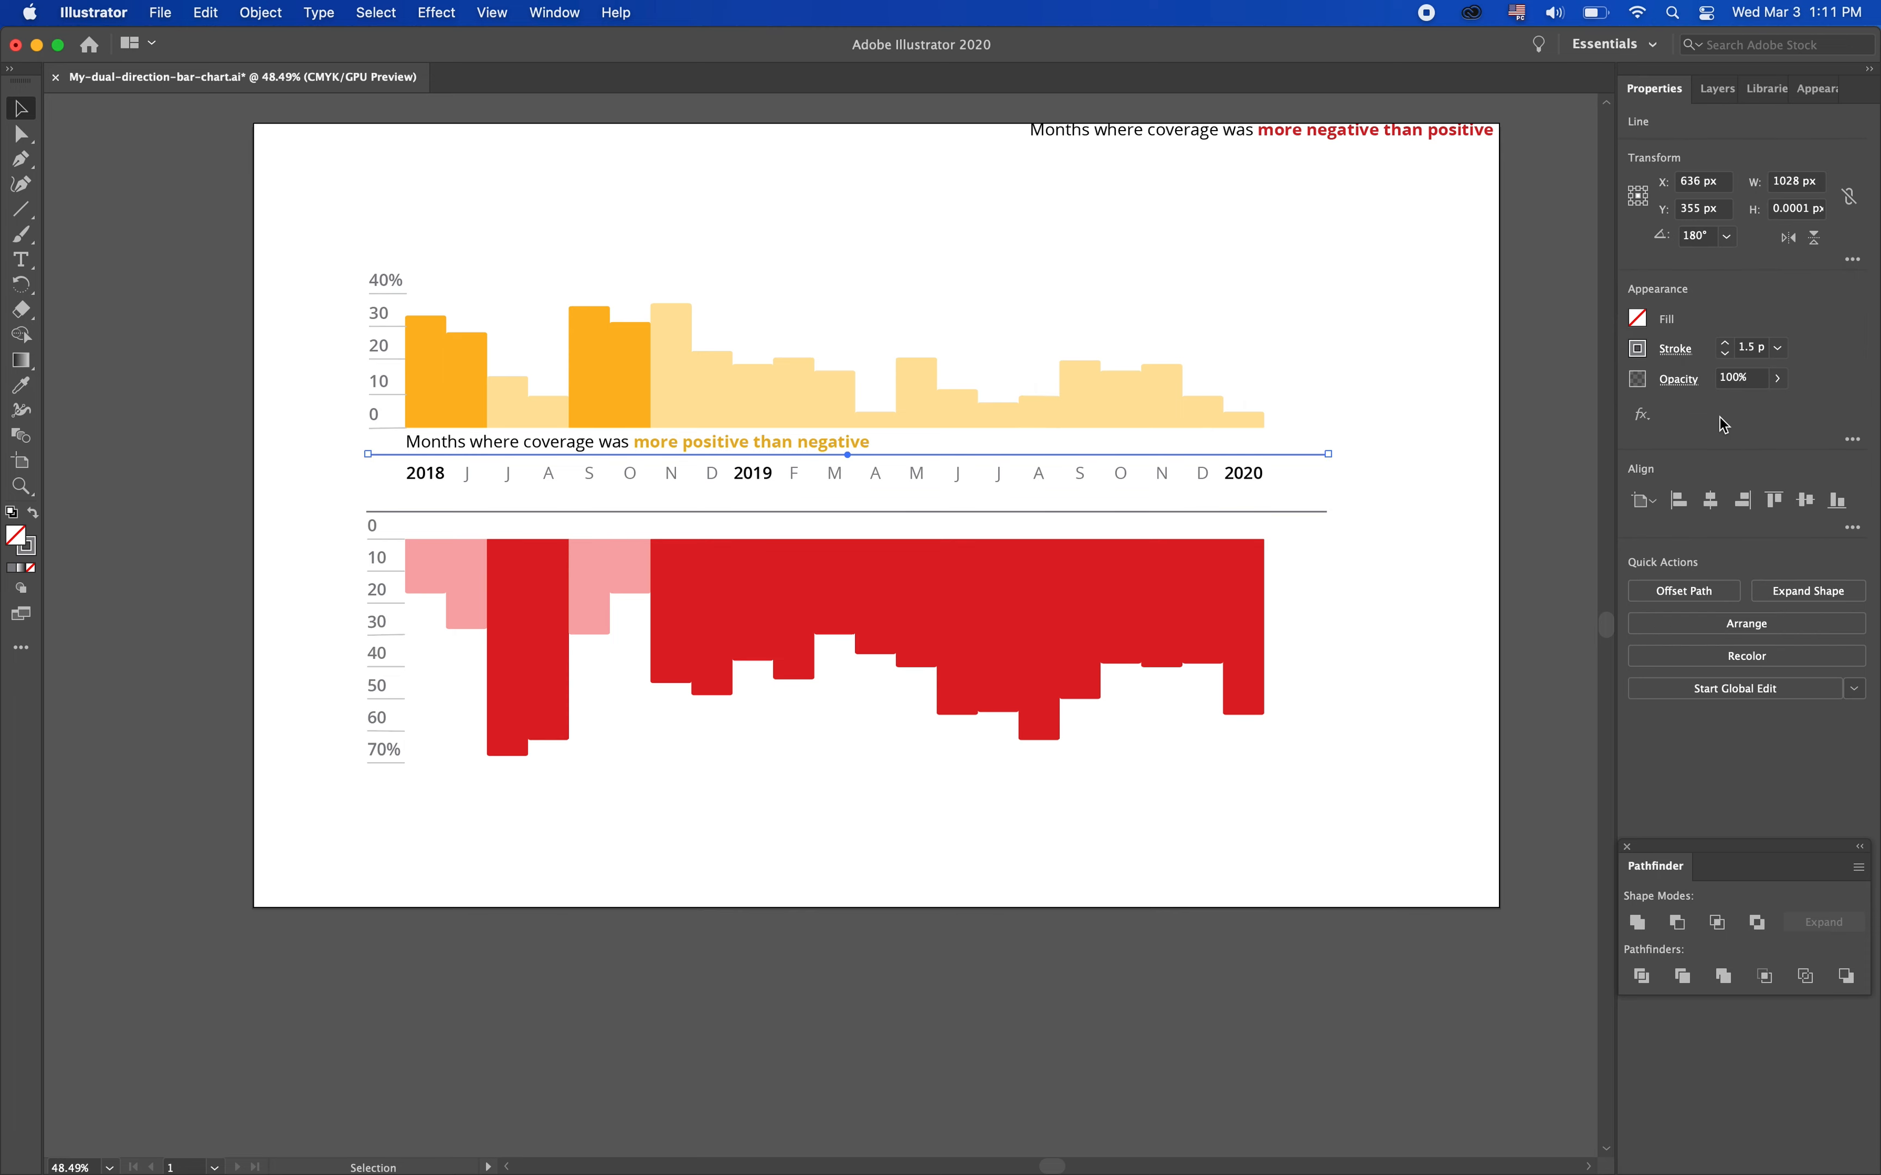
click(1649, 353)
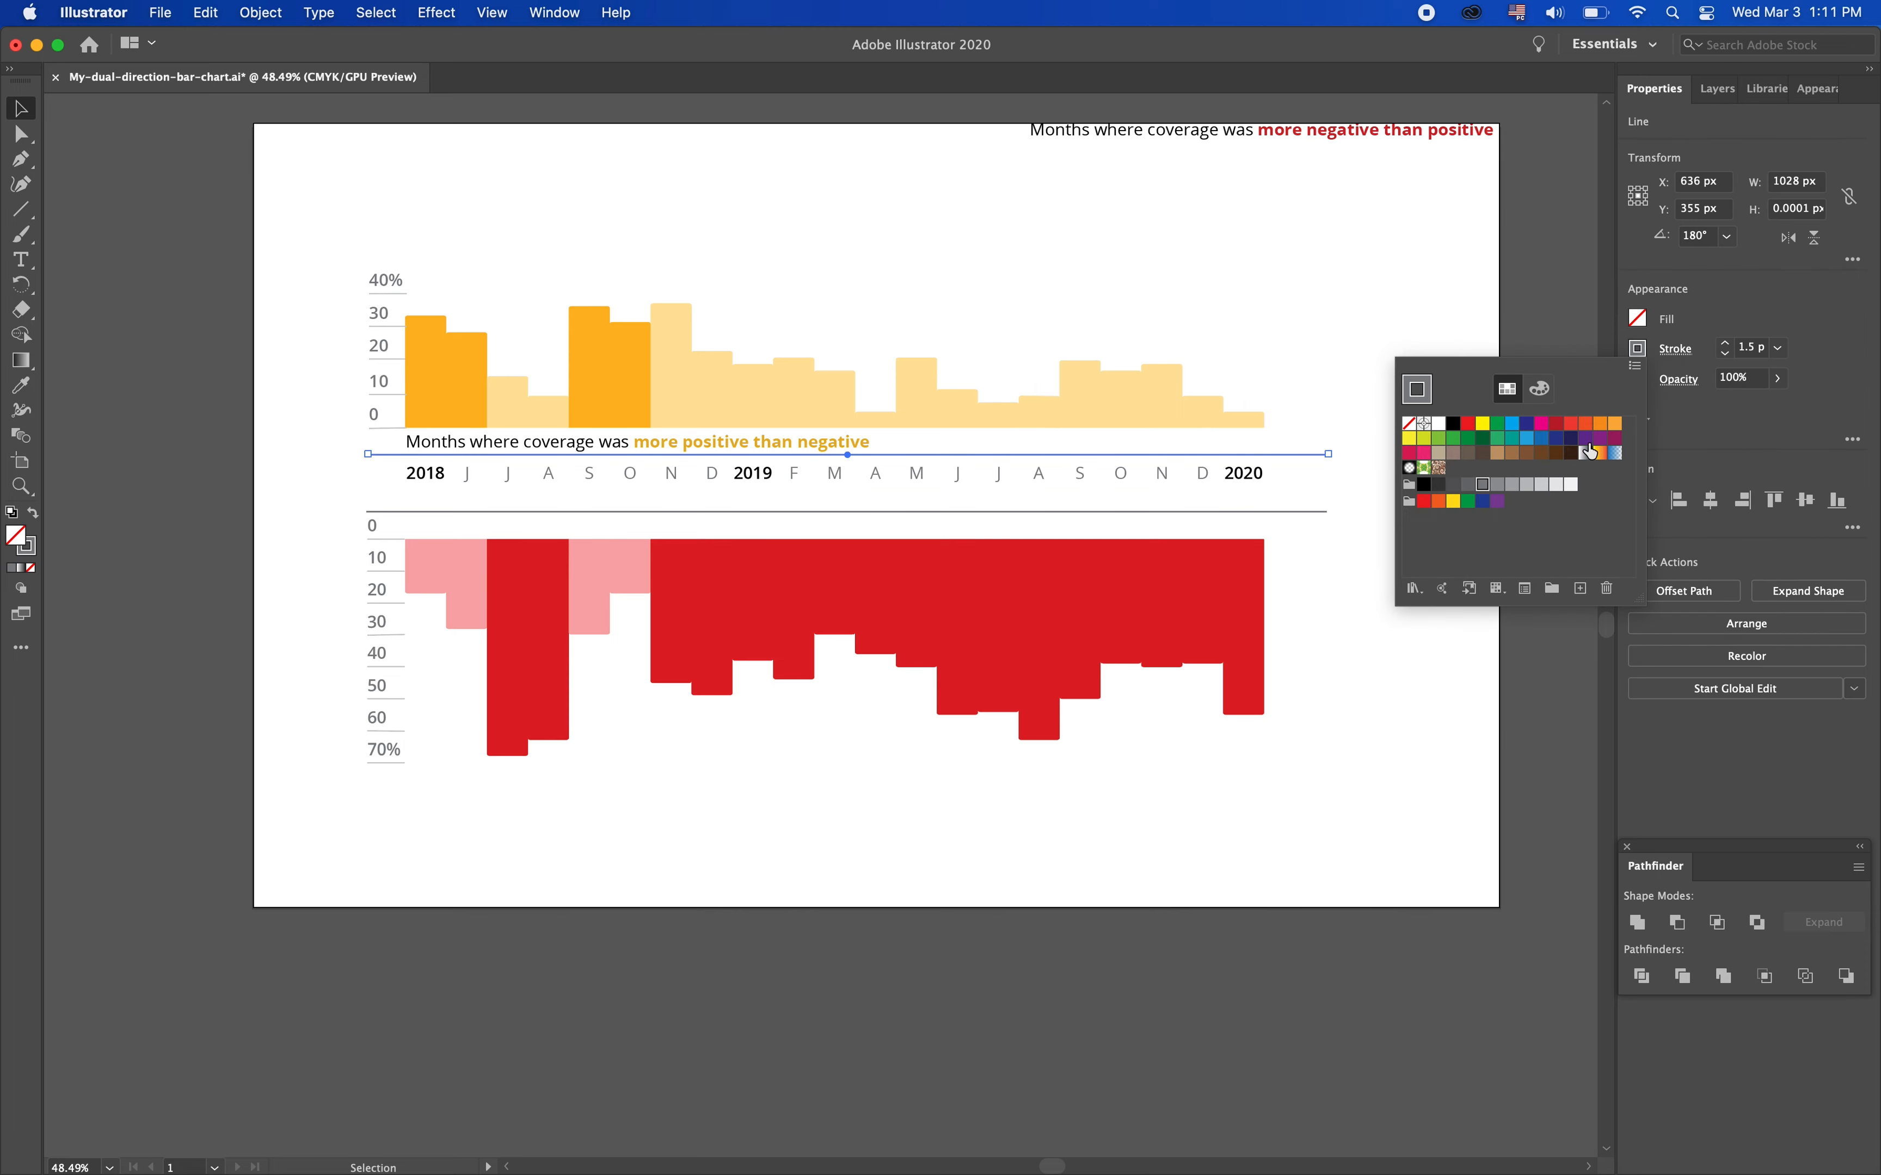
click(1512, 486)
click(328, 482)
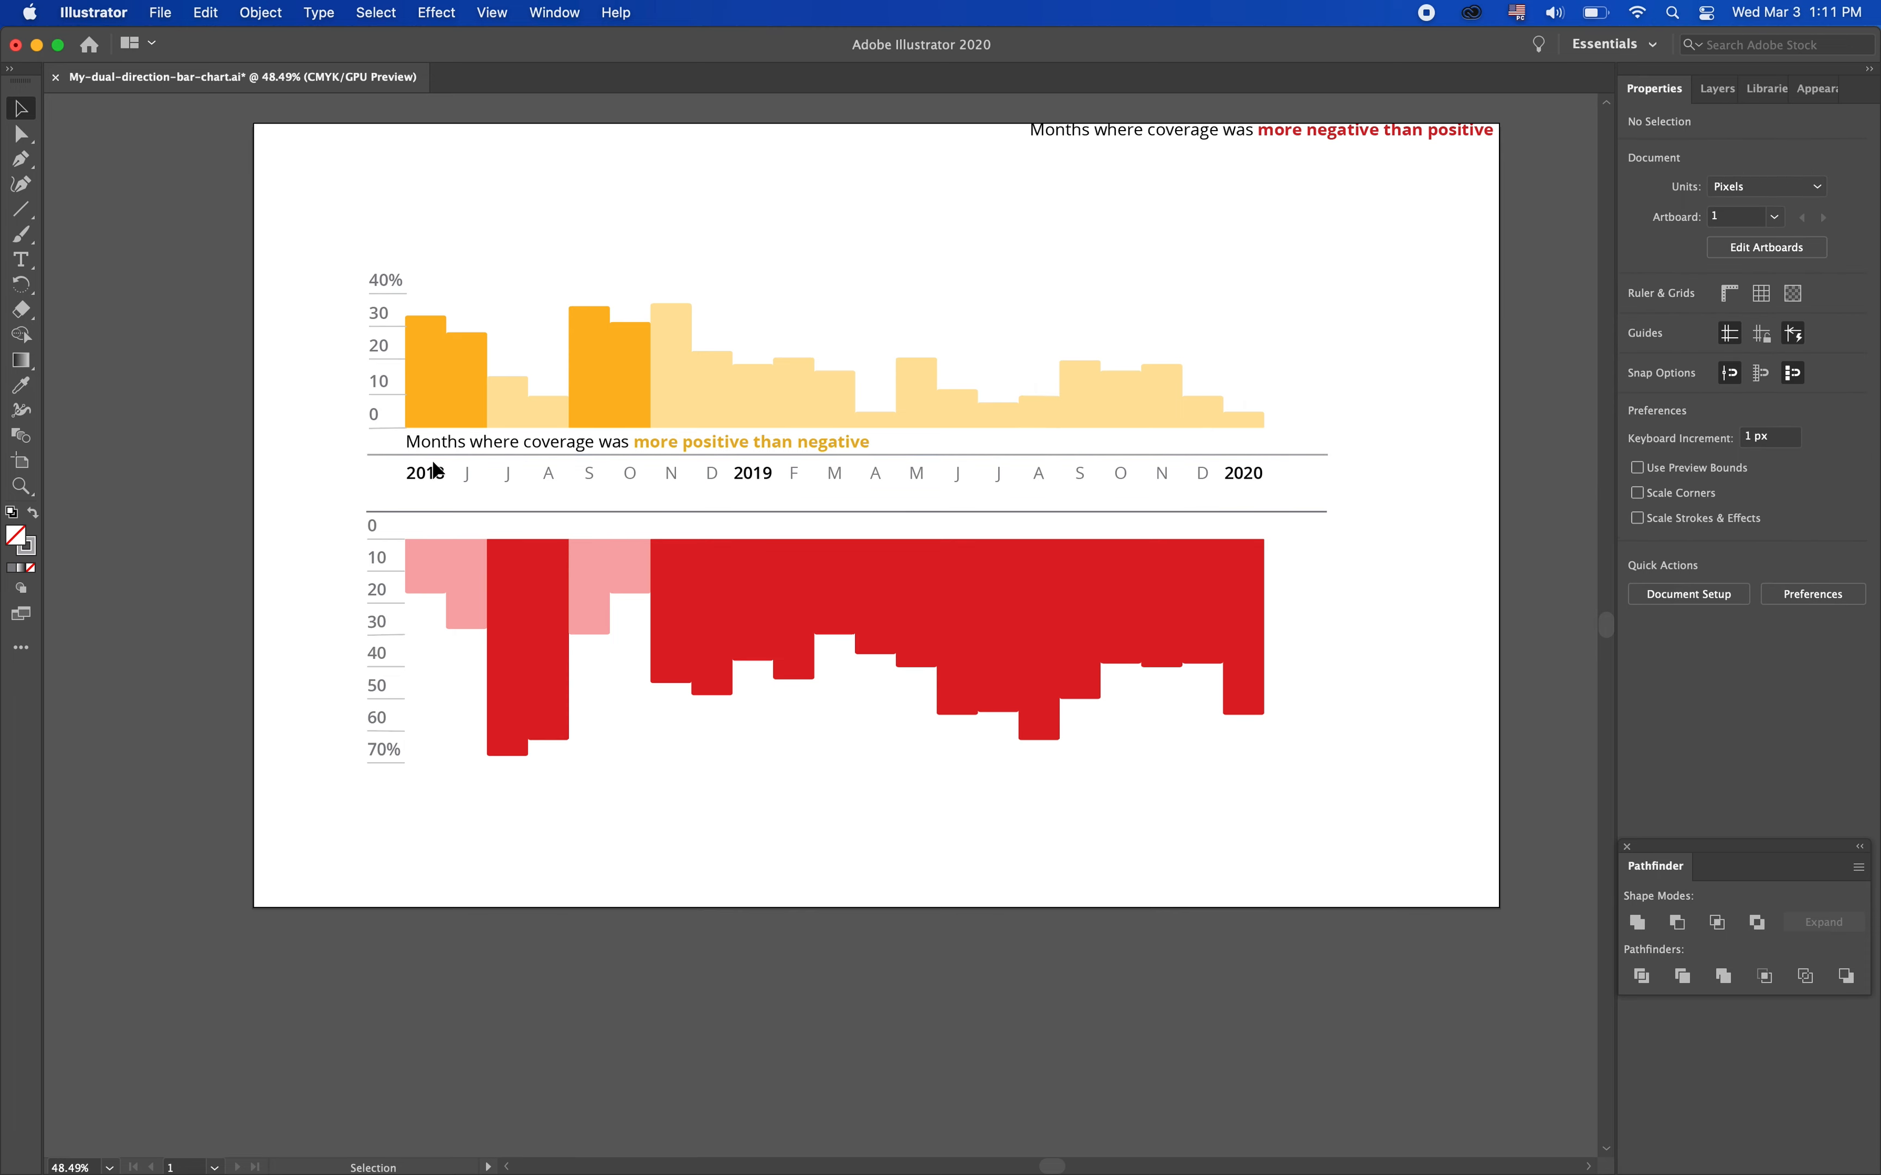
Shorten the line above the month labels at both ends to 918 px, spanning from the first to the last bar
click(425, 457)
key(ctrl+Right)
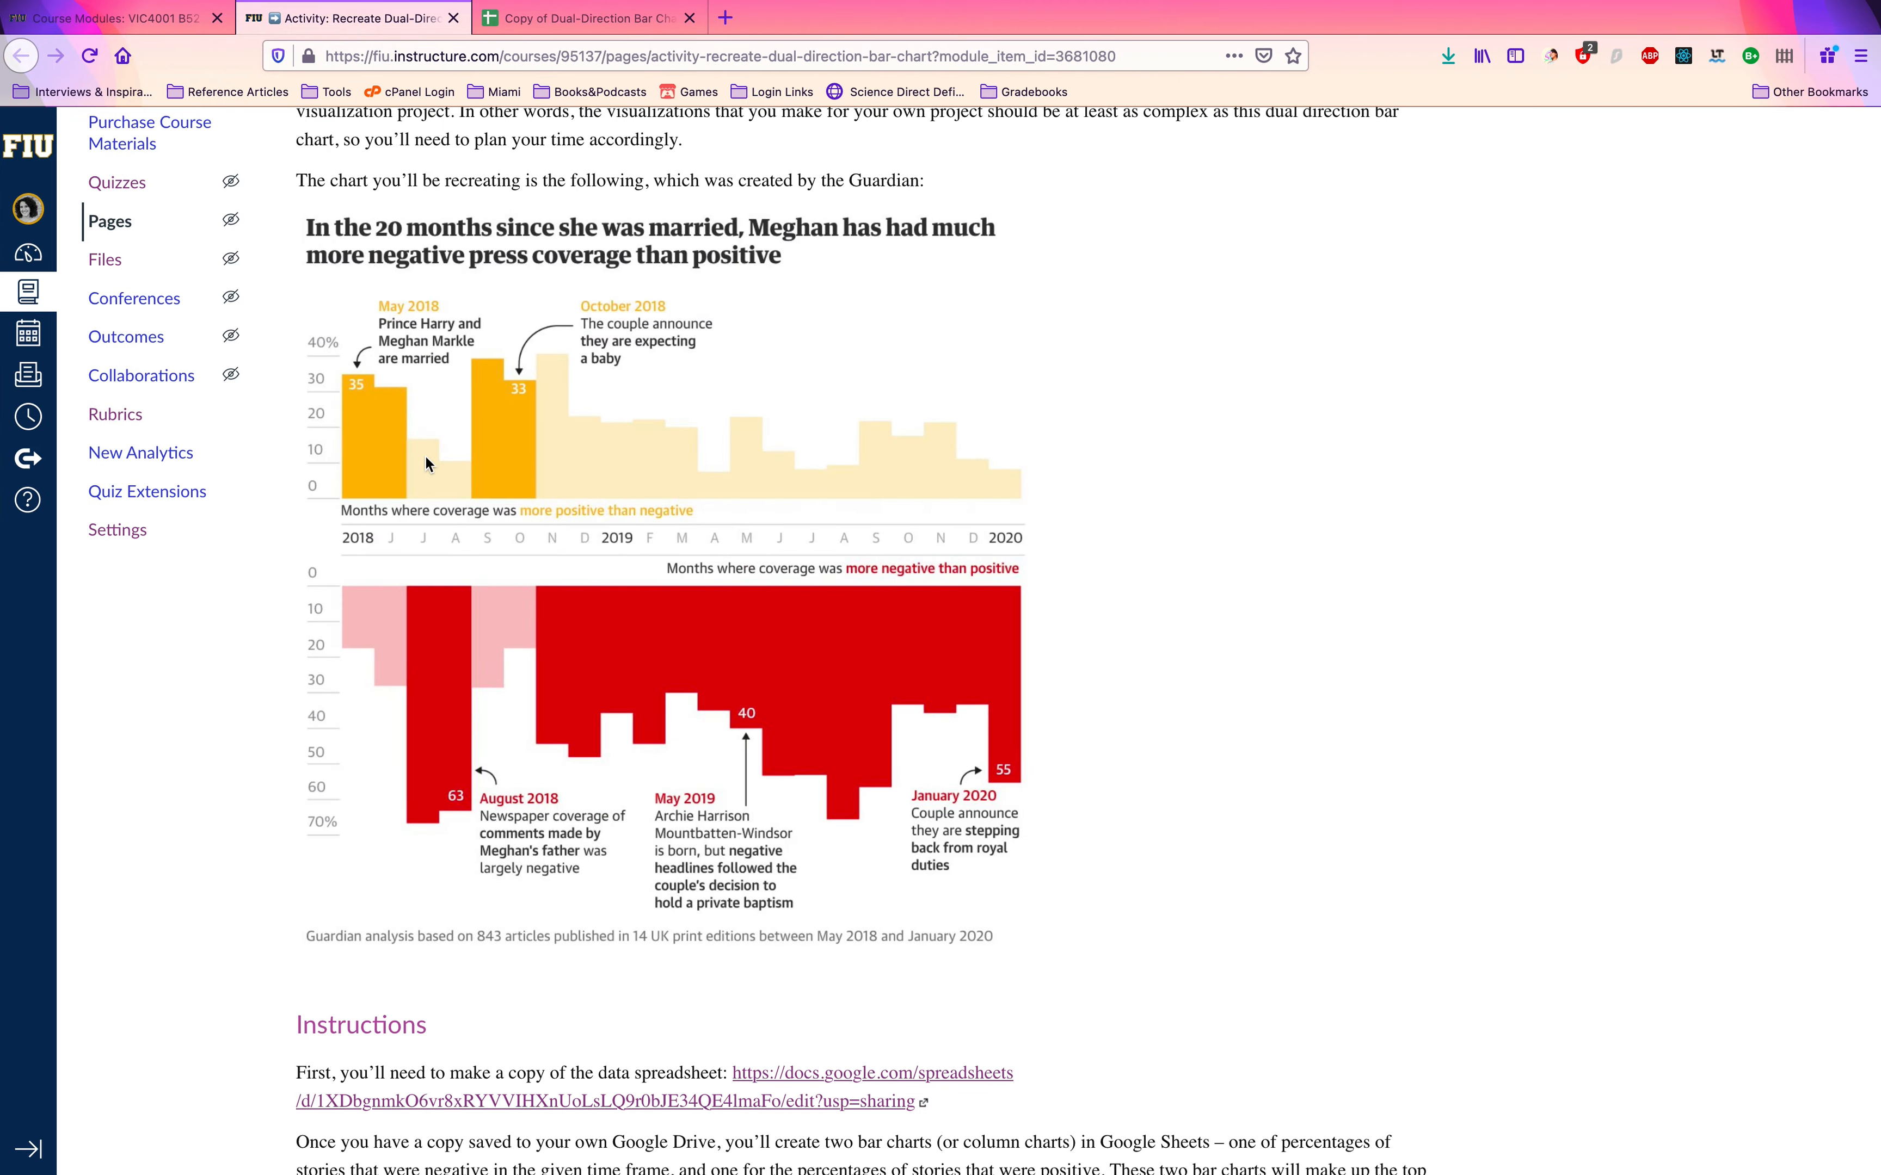
key(ctrl+Left)
key(ctrl+Right)
key(ctrl+Left)
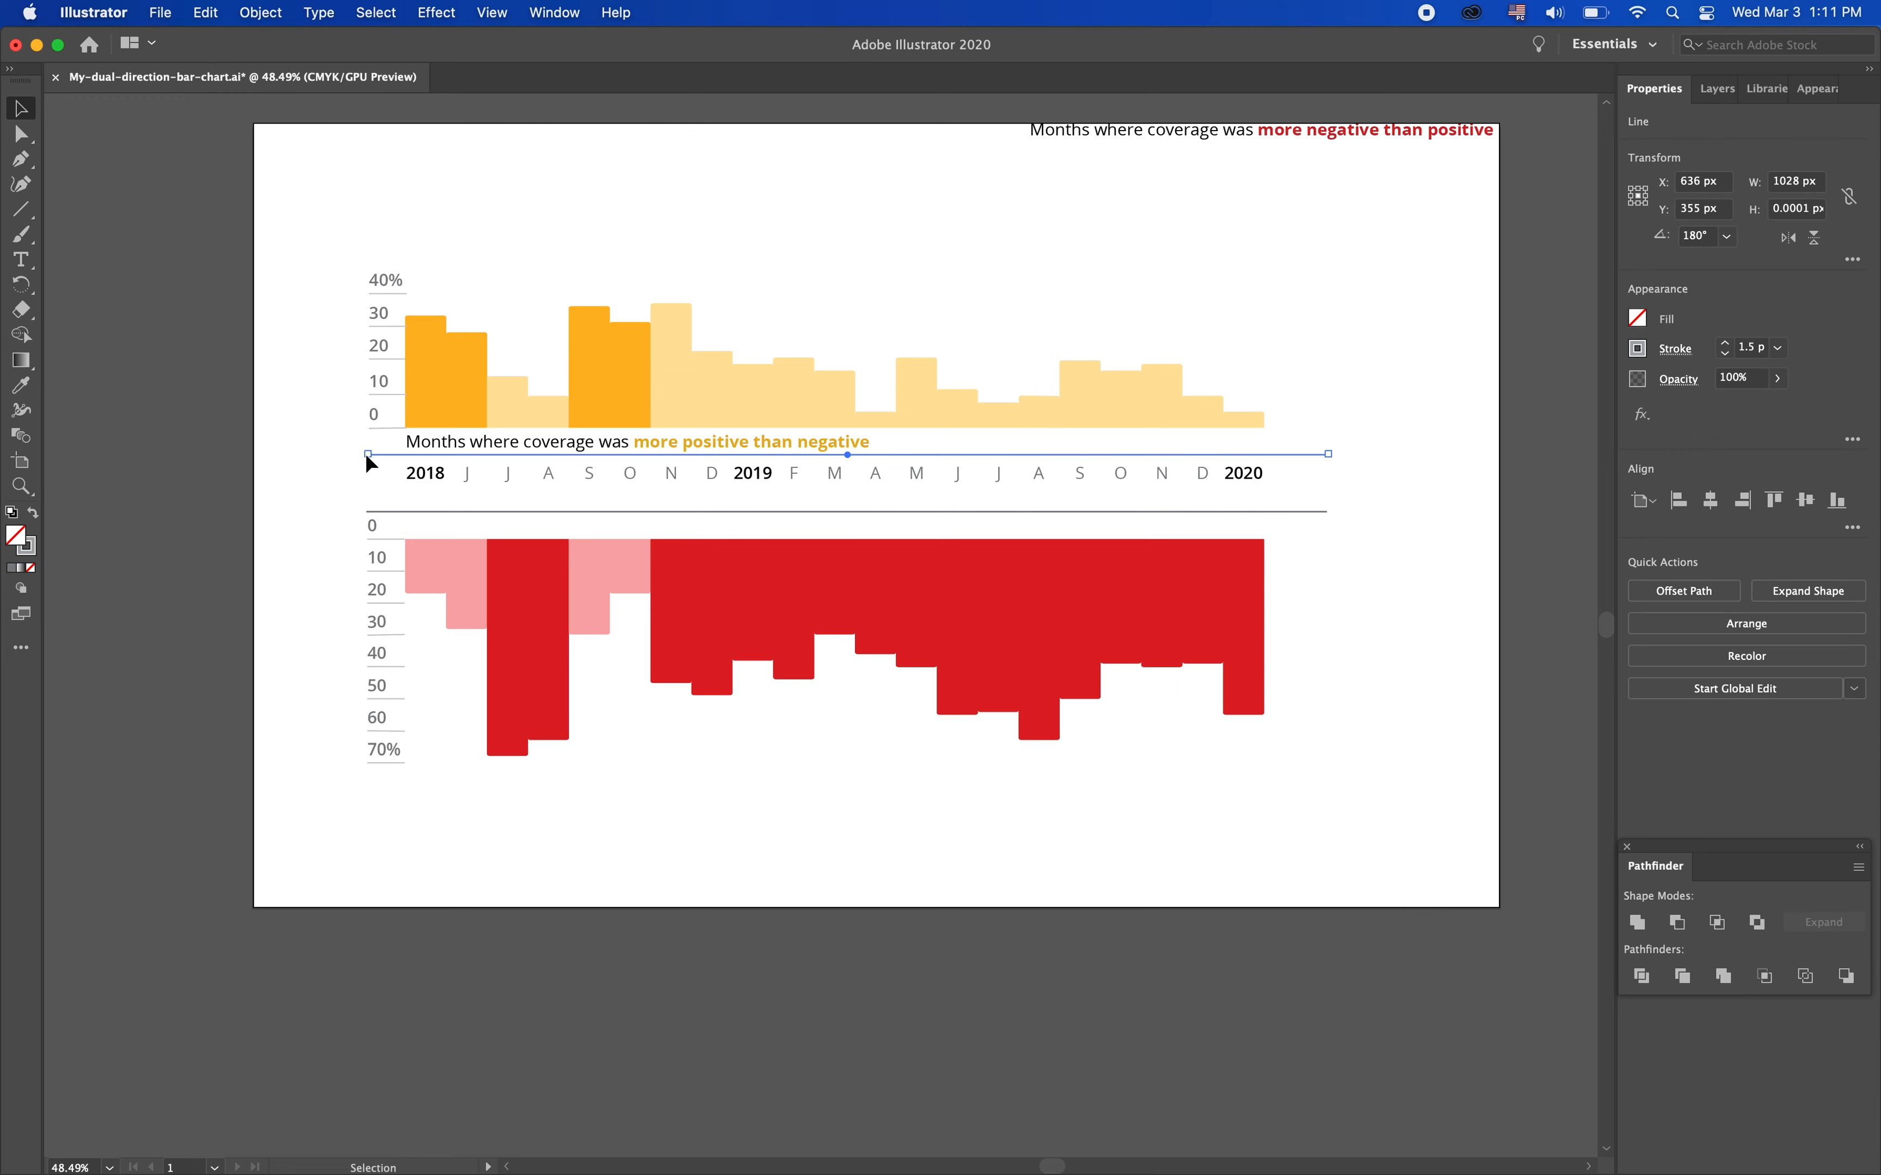
drag(368, 453, 408, 453)
drag(1328, 453, 1265, 452)
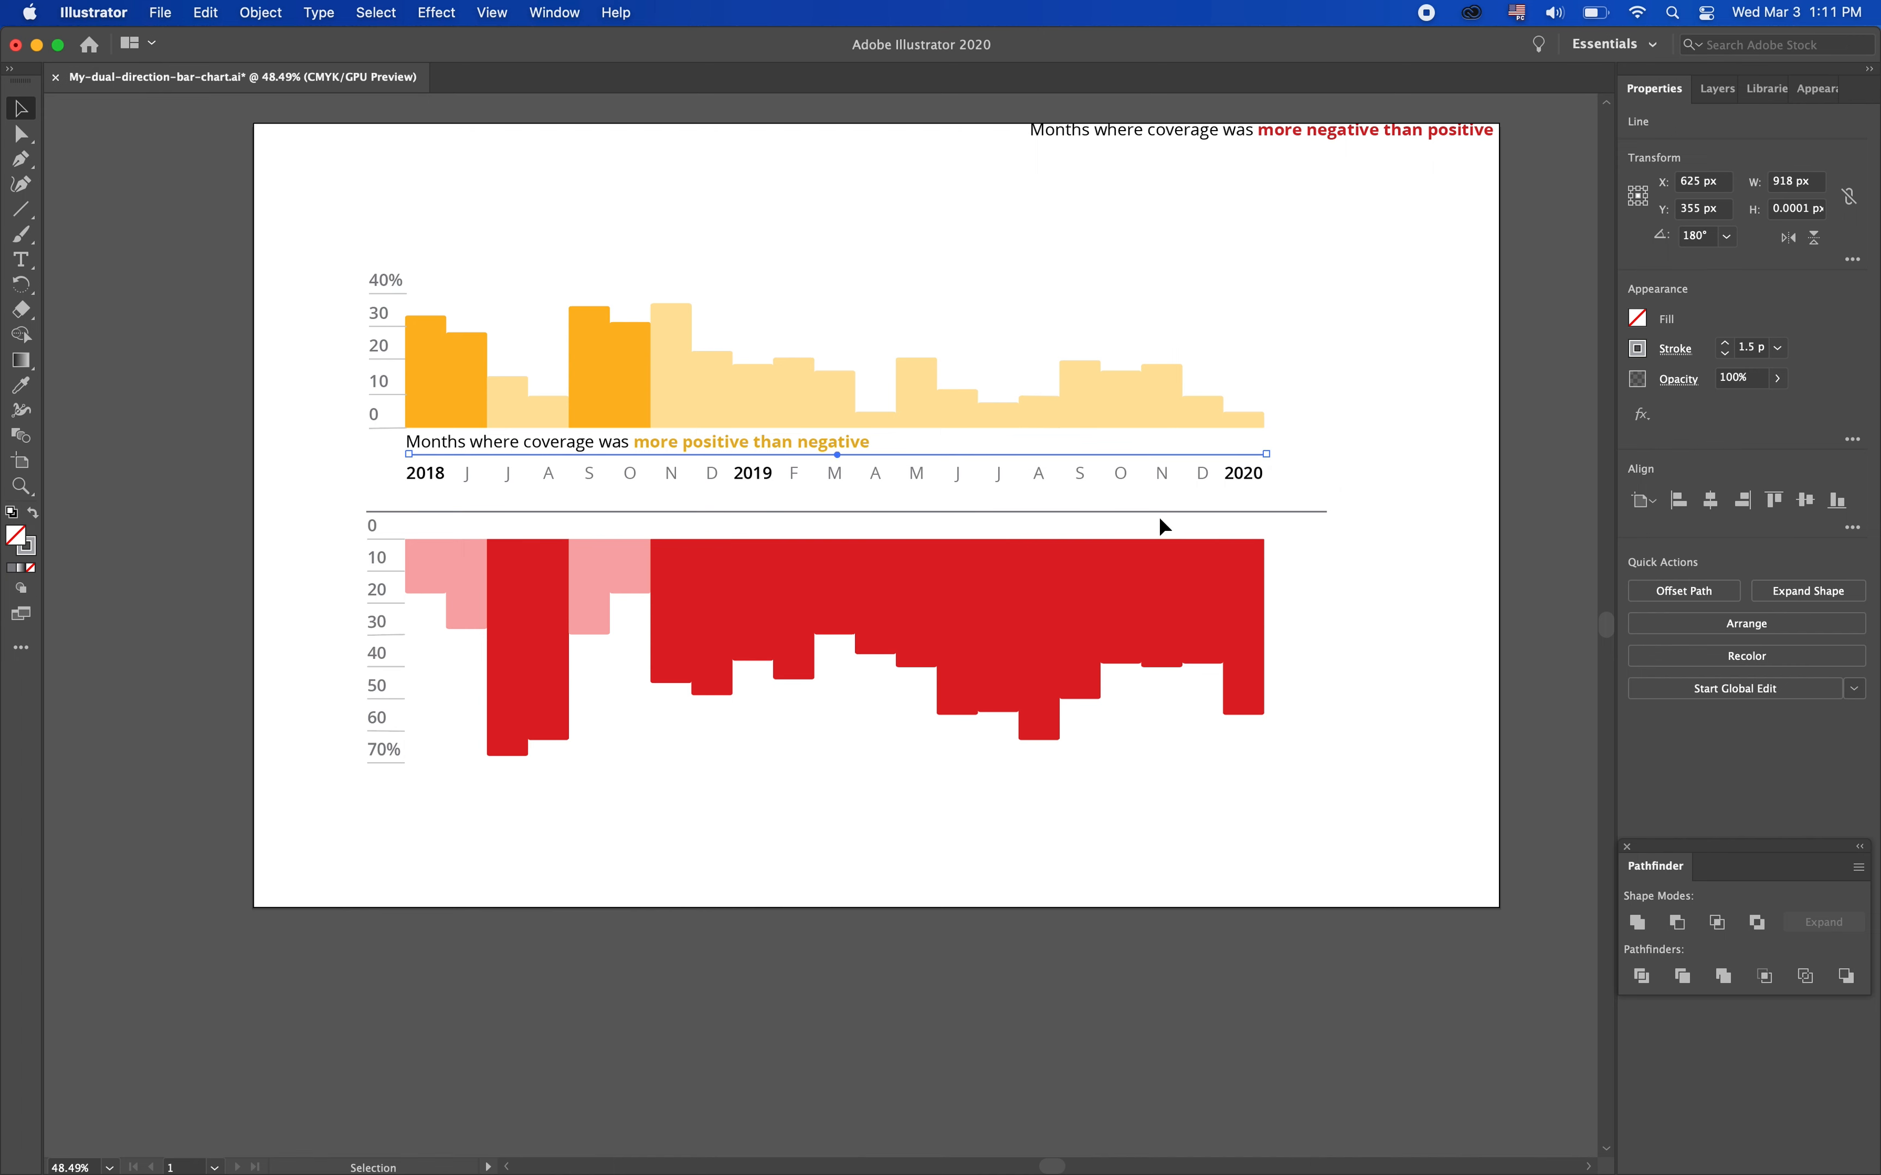
Replace the long line above the red bars with a copy of the shortened line placed just beneath the month labels
click(459, 512)
key(Delete)
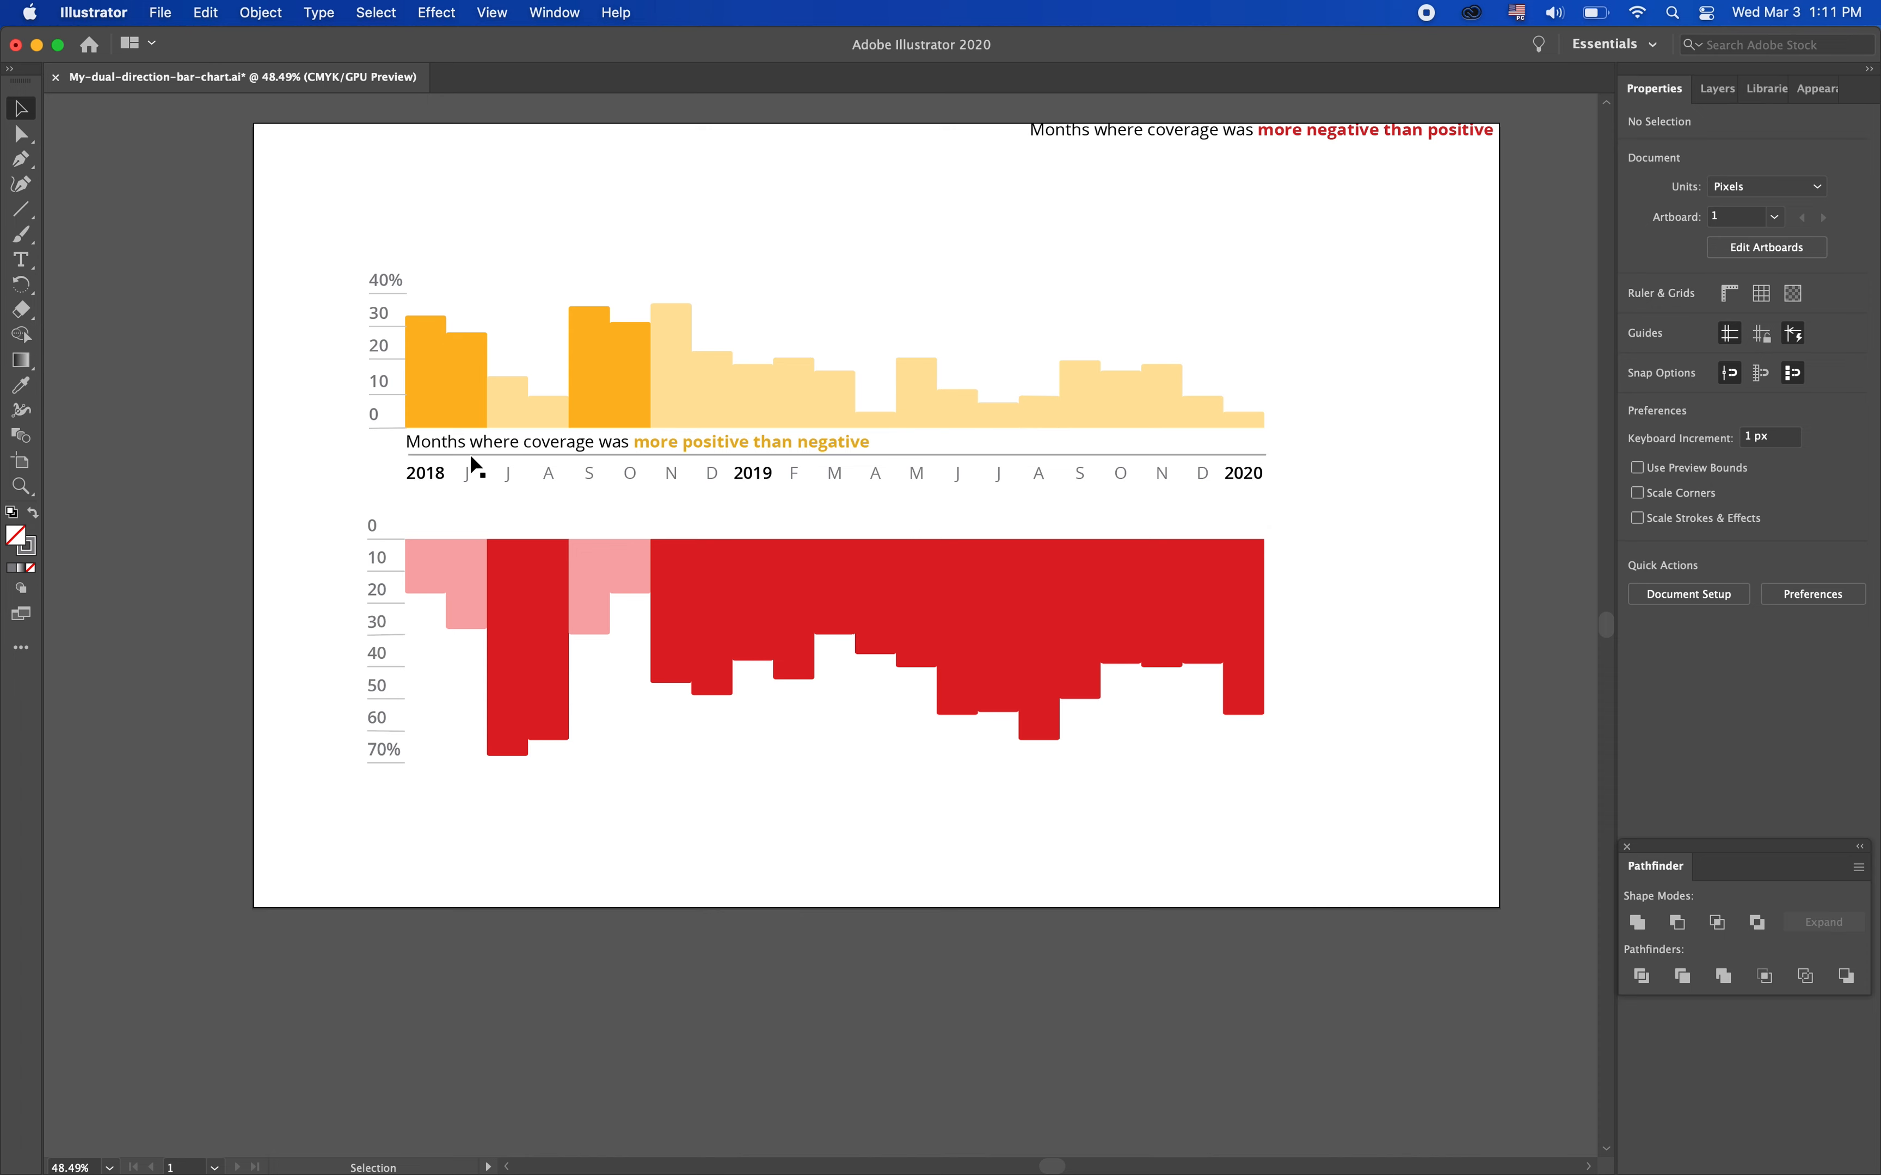
click(470, 458)
key(super+c)
key(super+v)
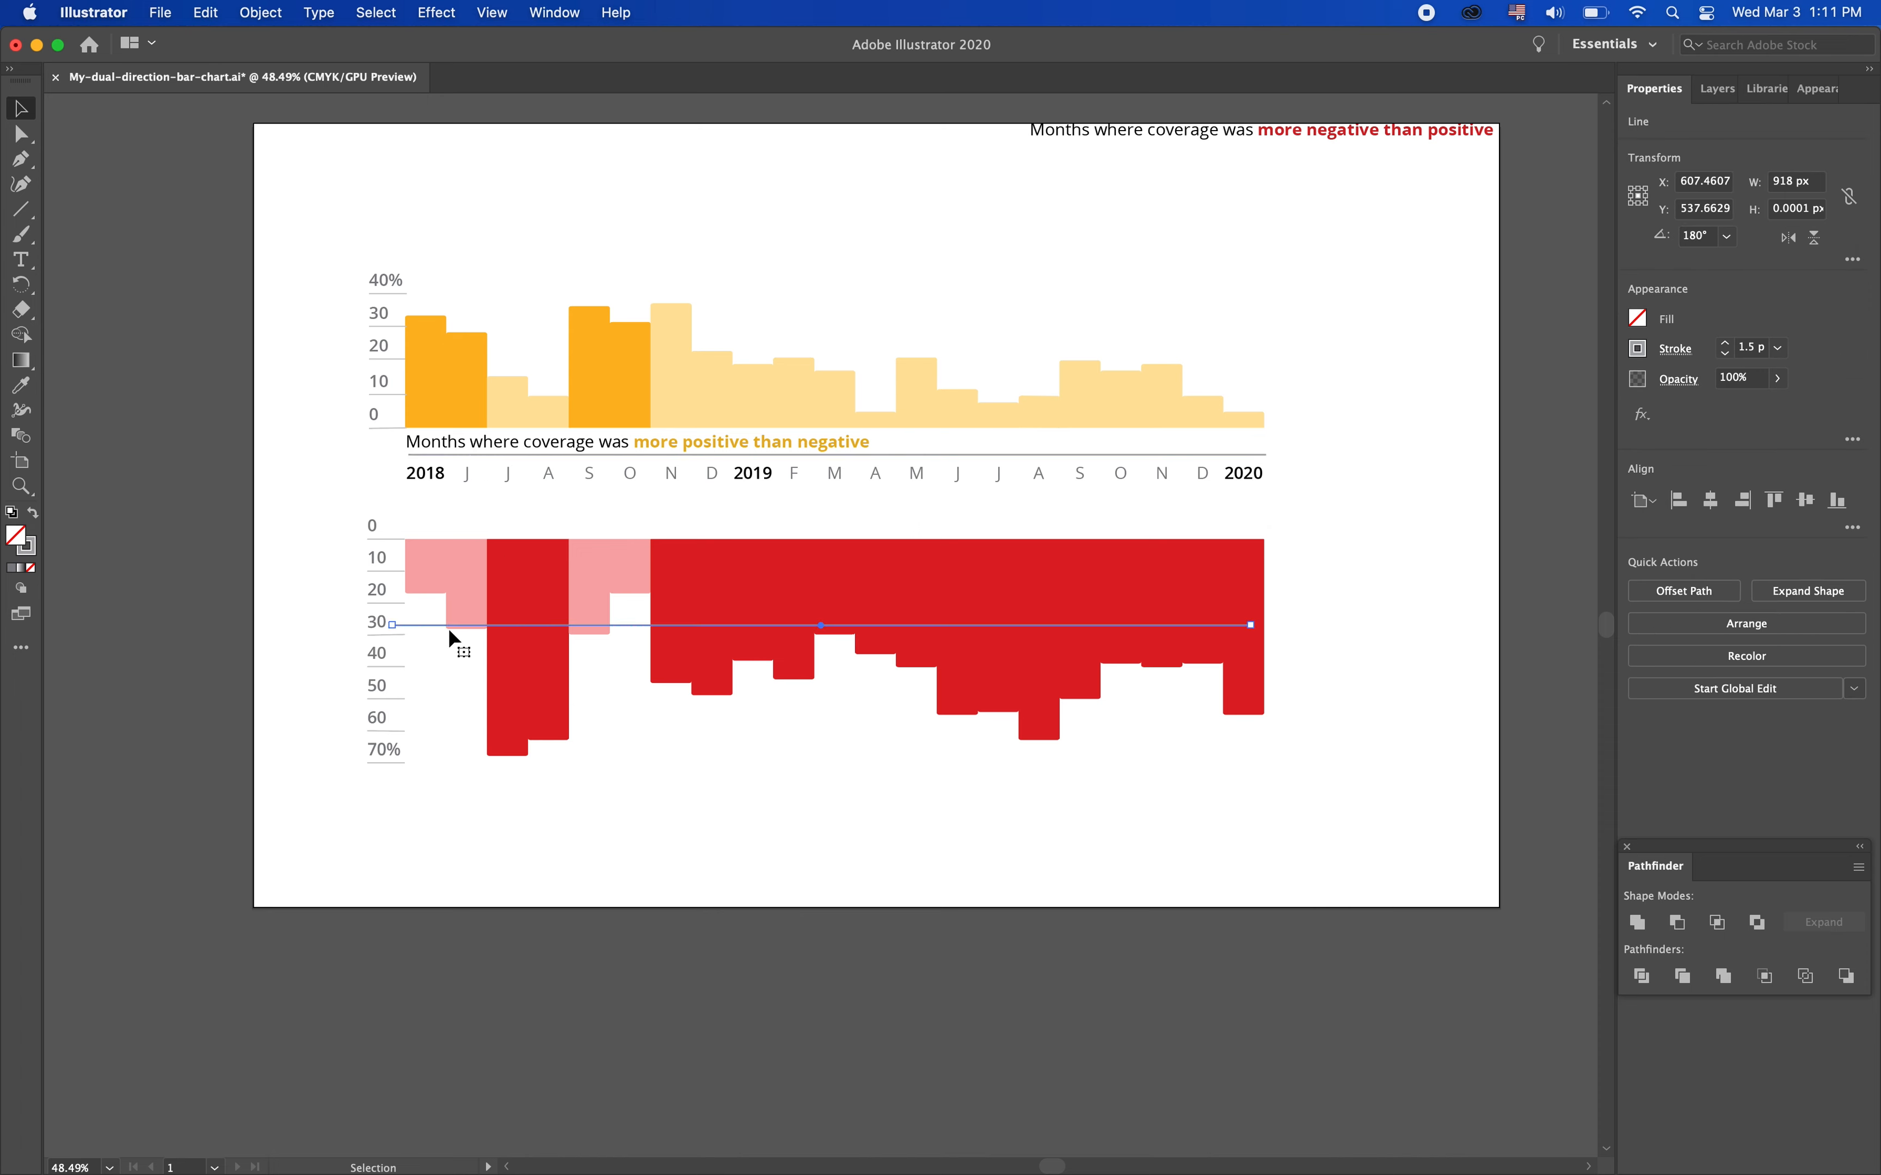
drag(438, 625, 452, 494)
click(476, 506)
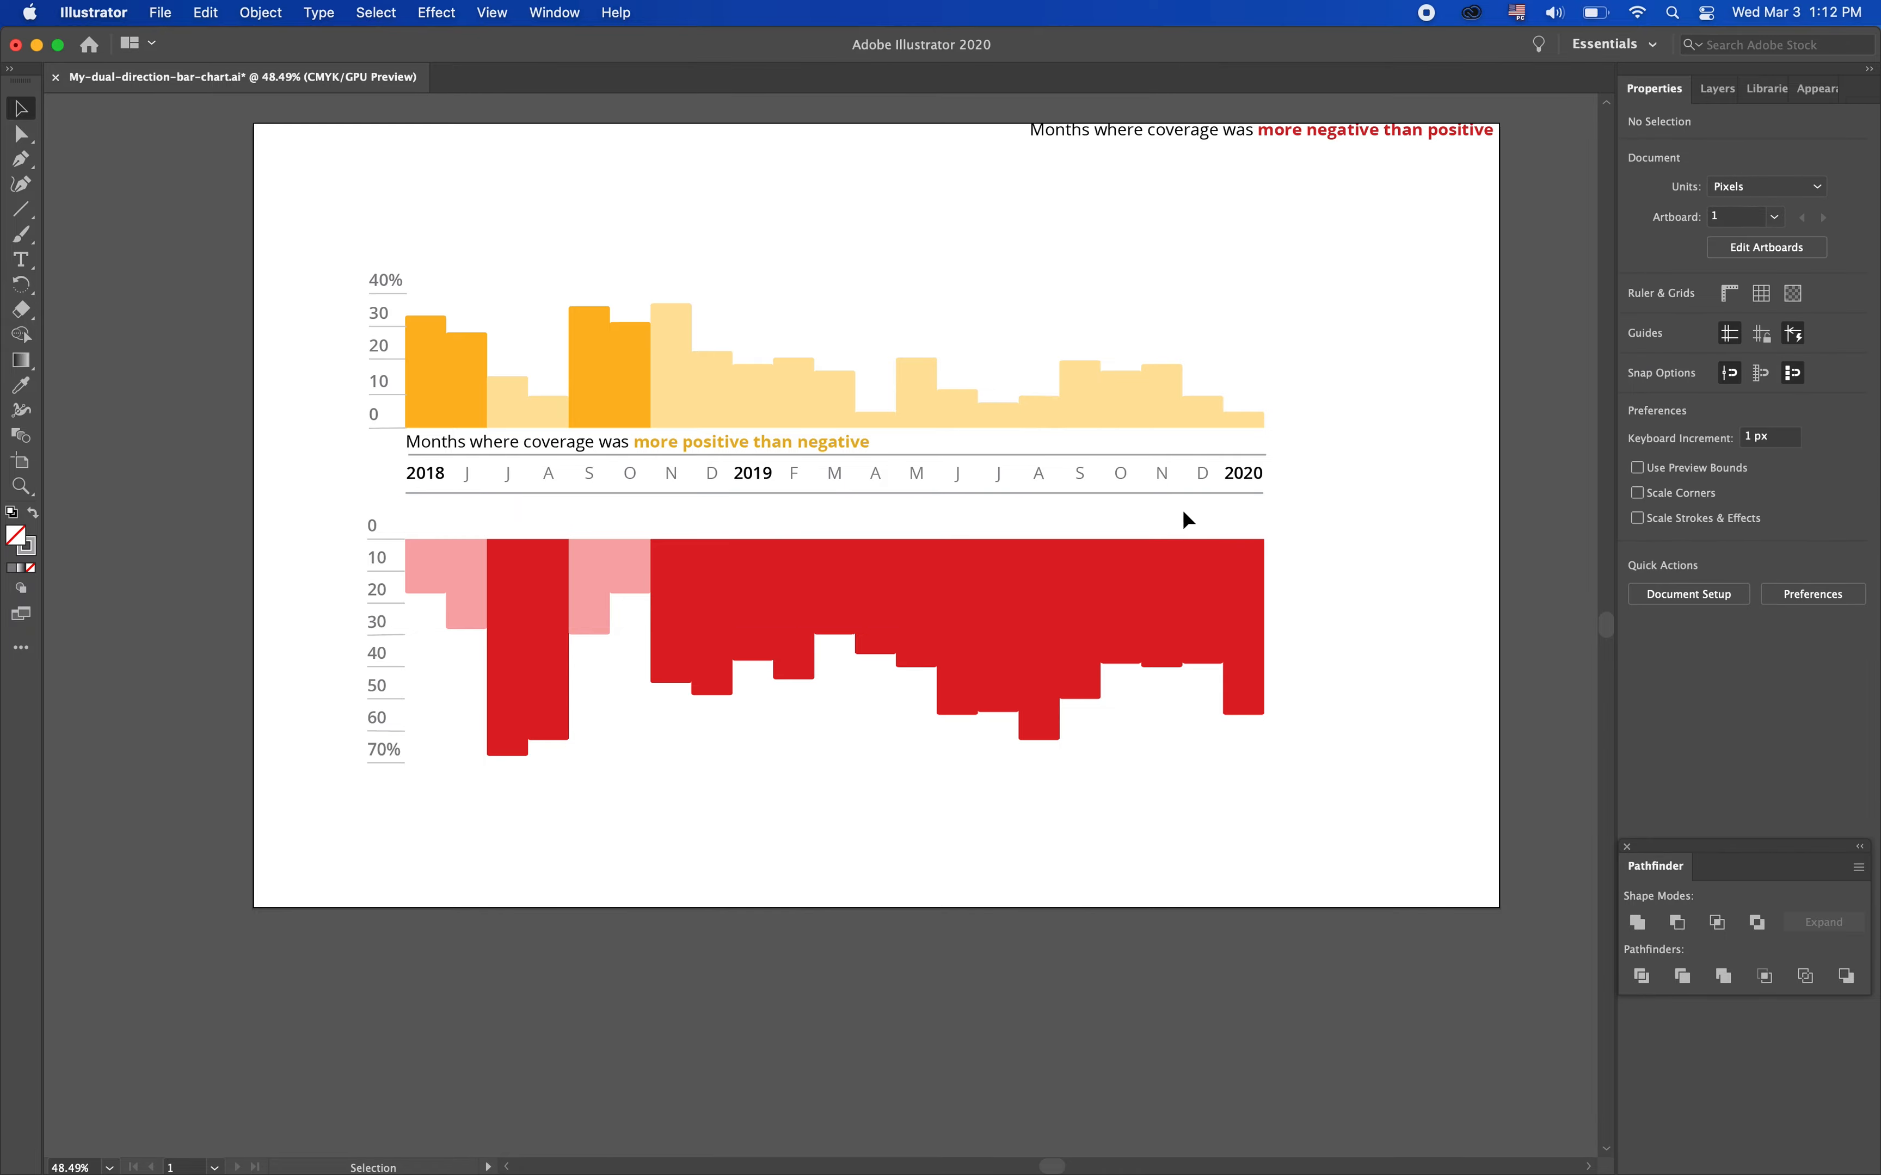
Check the original chart and nudge the month labels with both surrounding lines slightly down from the yellow caption
key(super+Tab)
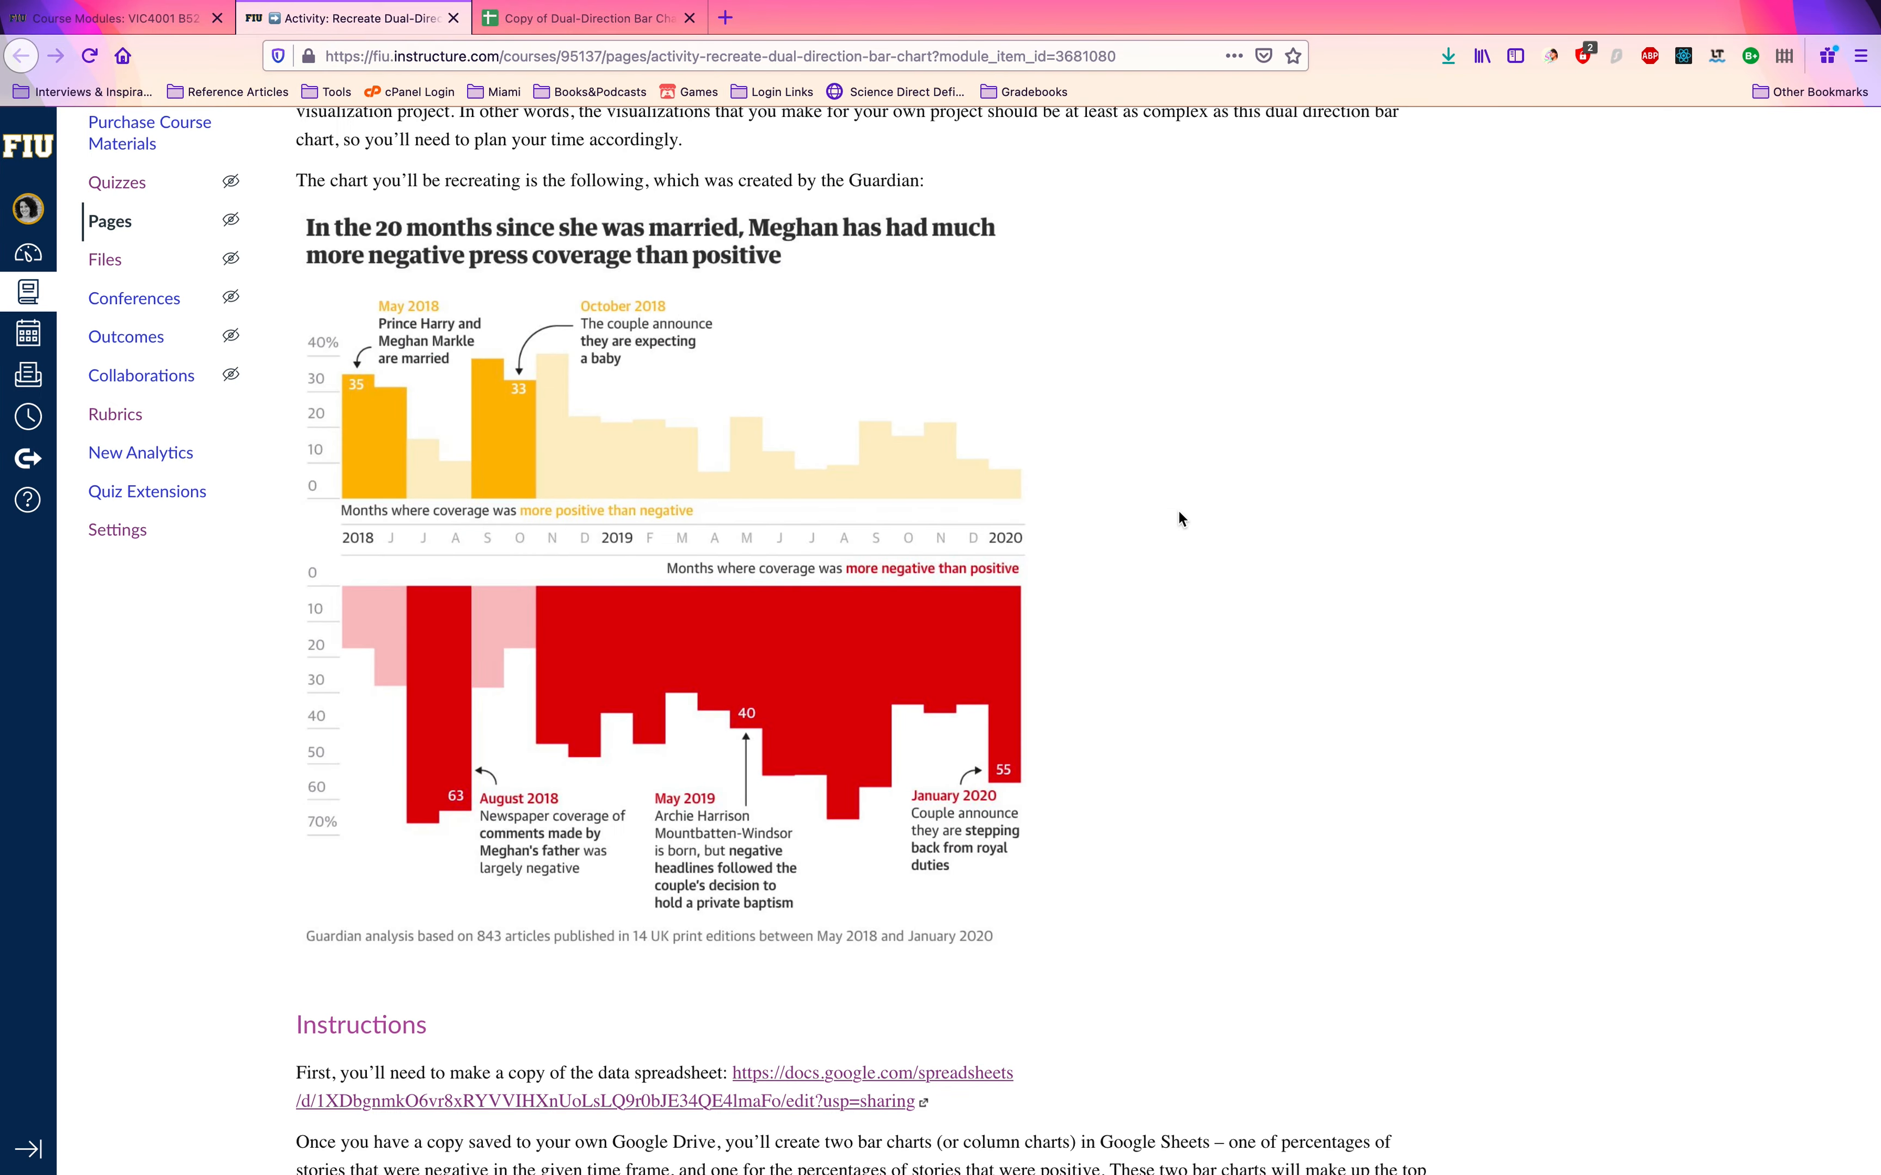
key(super+Tab)
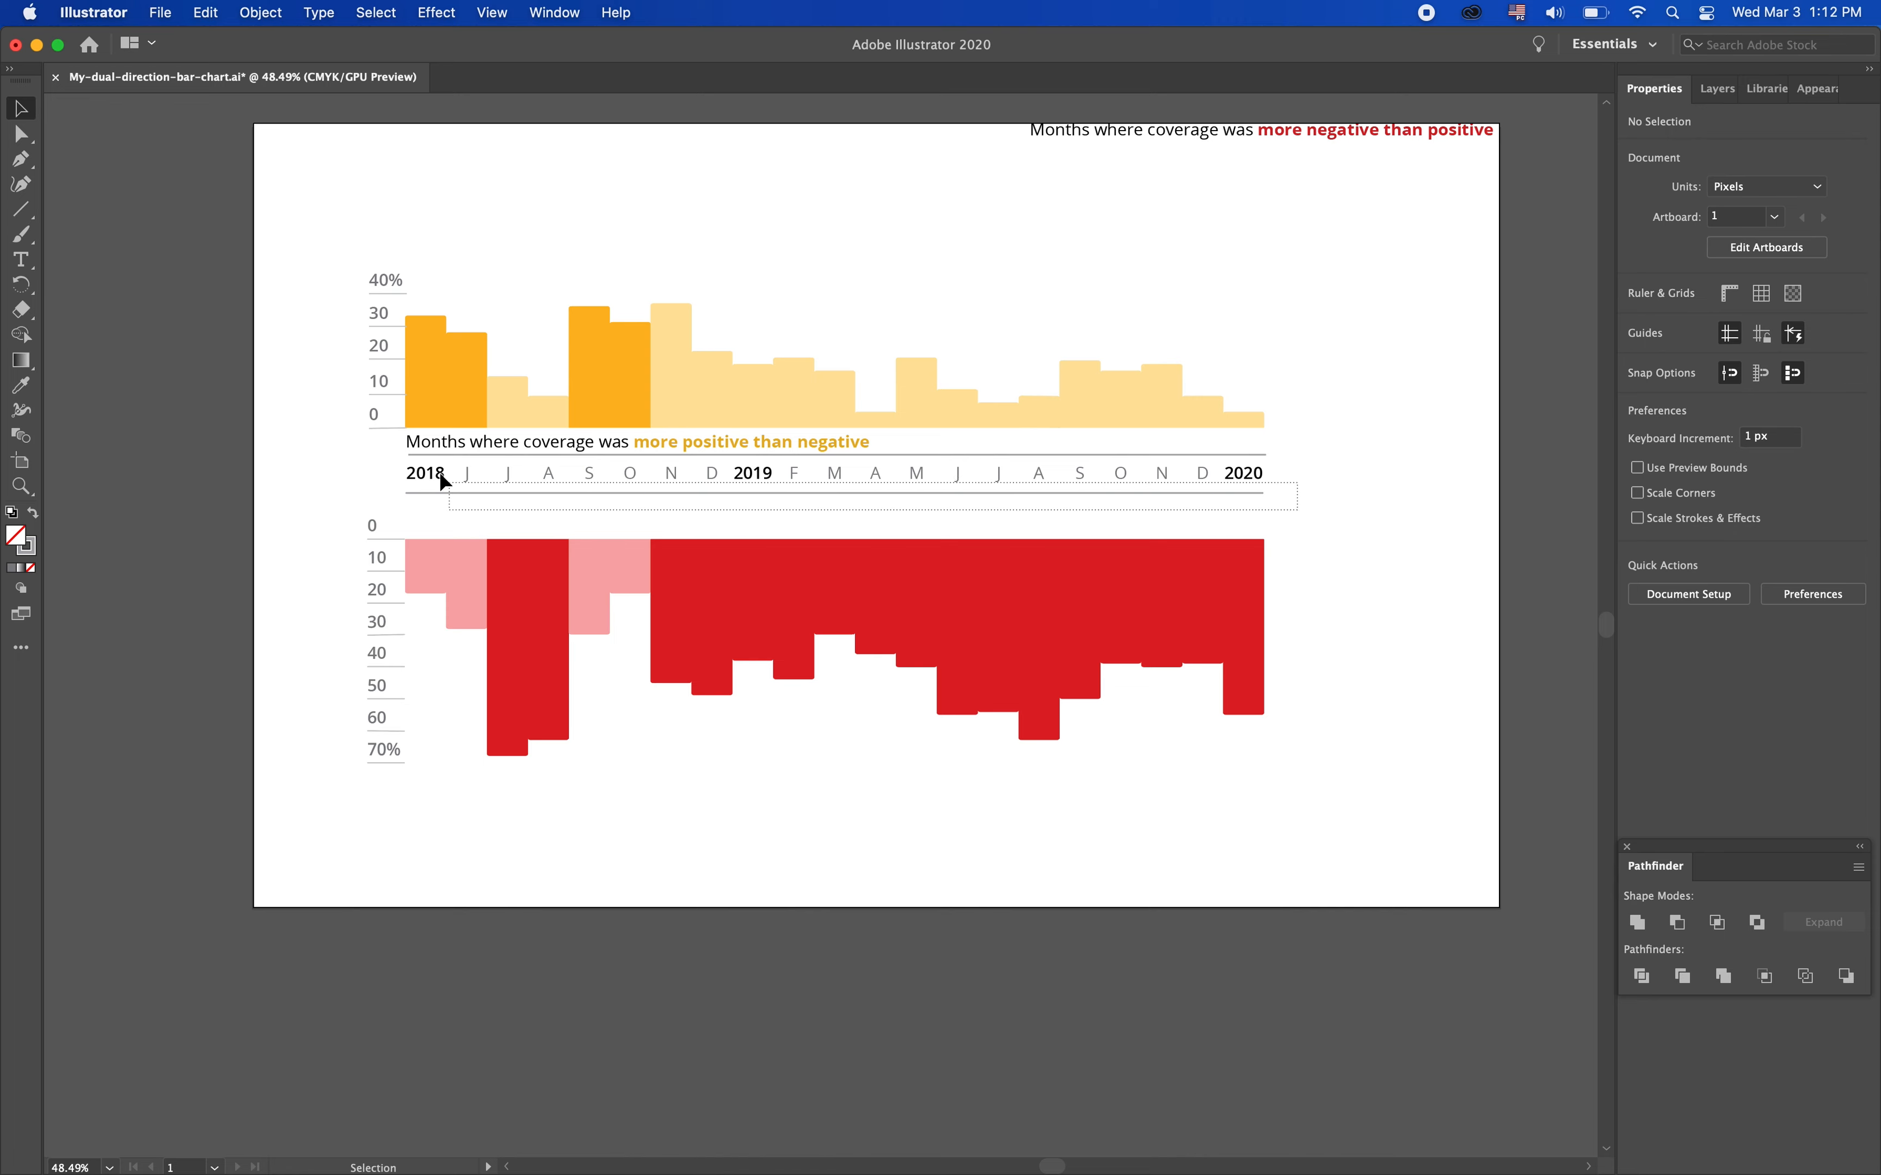
drag(441, 473, 398, 447)
shift+click(450, 444)
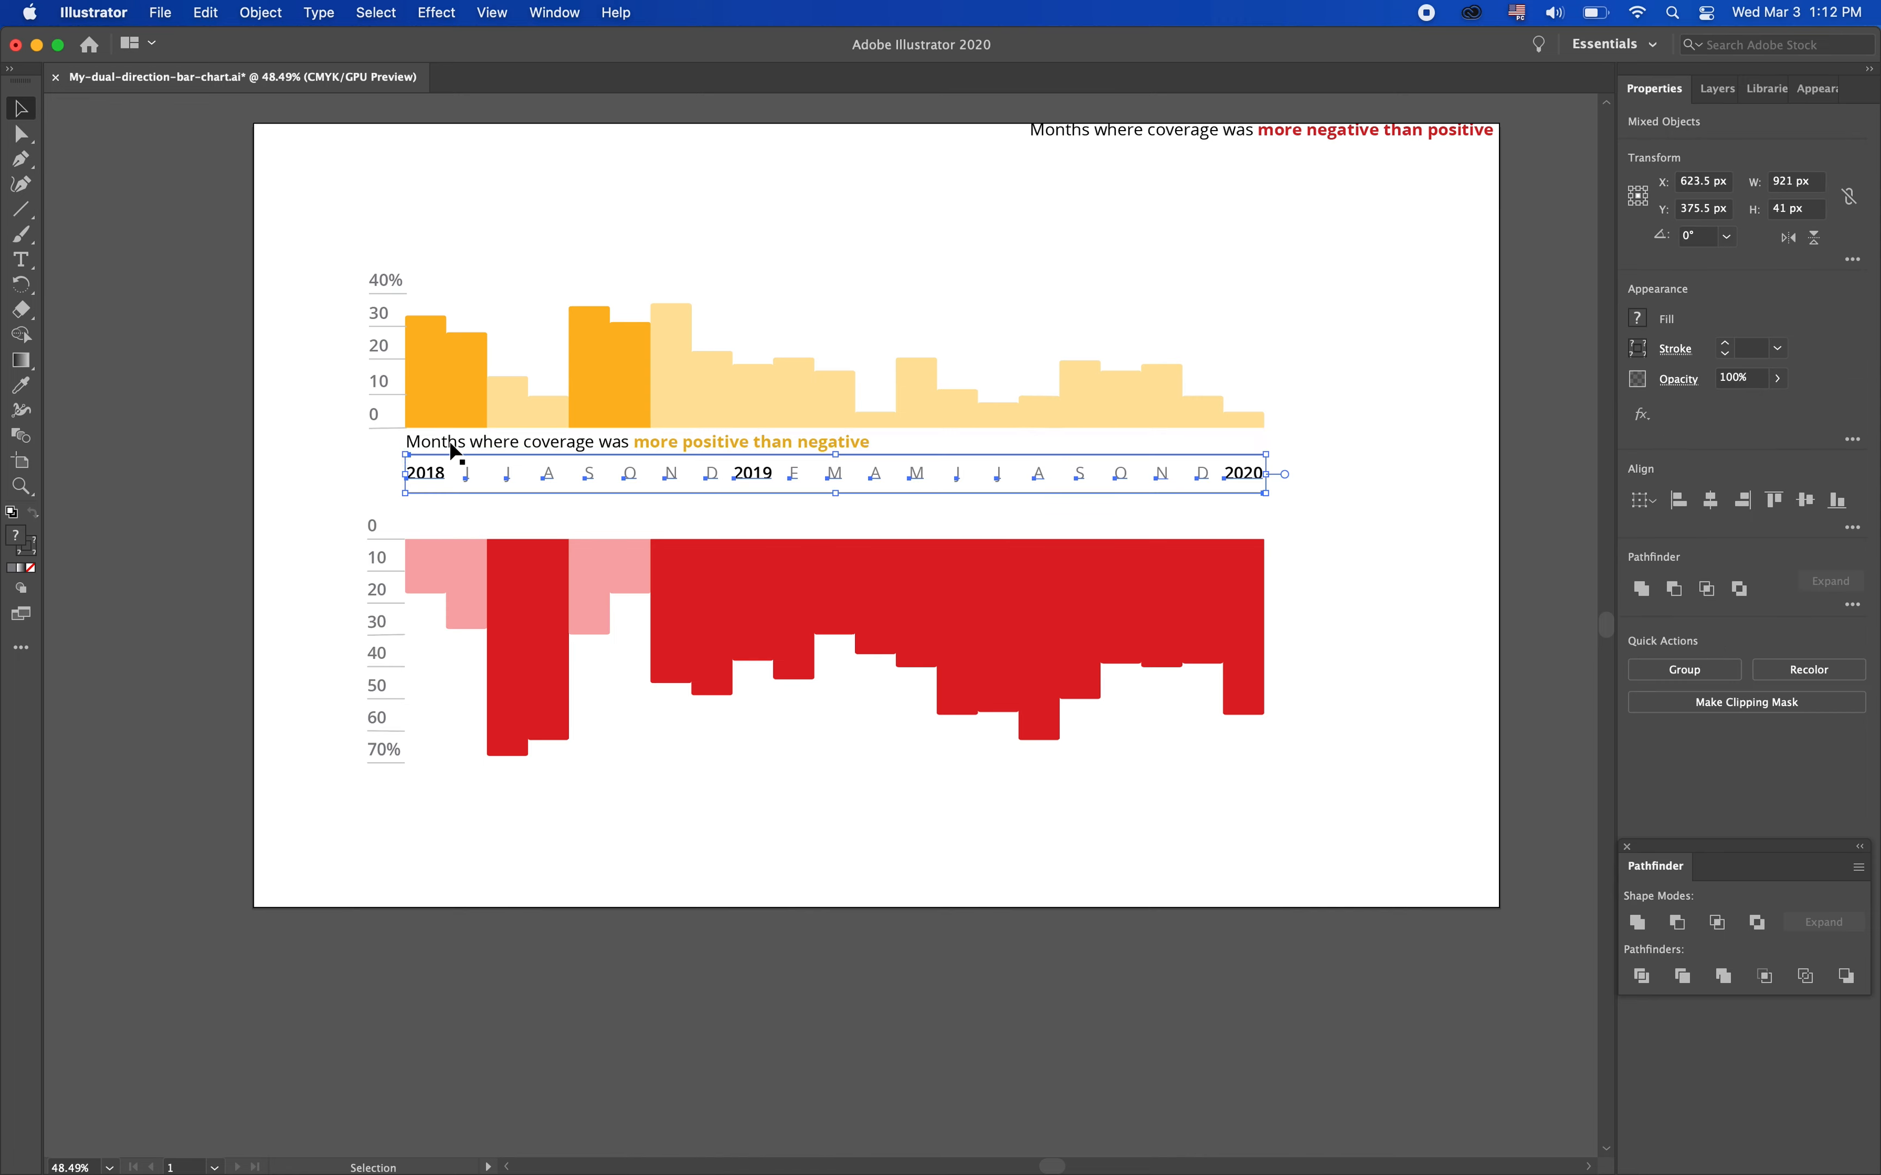
key(Down)
key(Down)
key(Down)
key(Down)
key(Down)
key(Down)
click(368, 489)
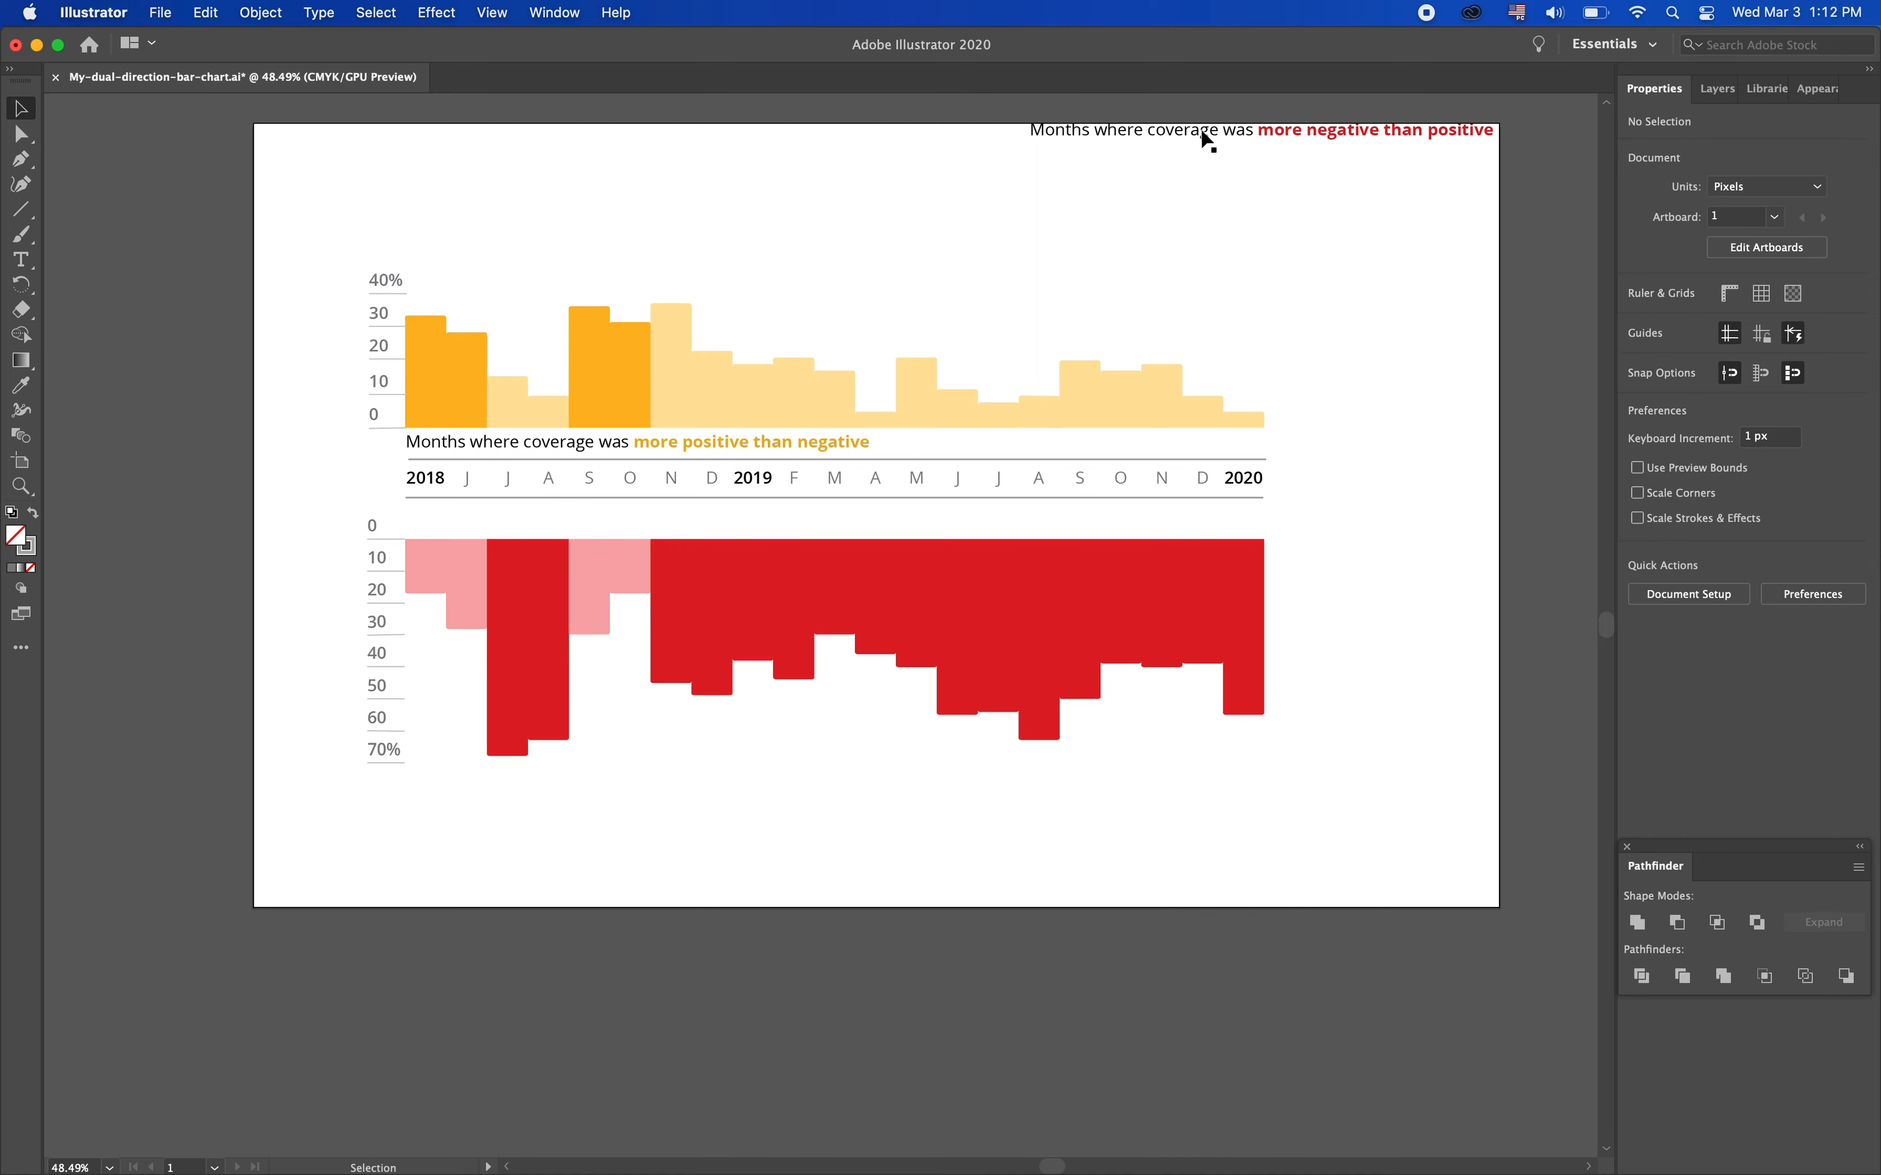
Place the "more negative than positive" caption beneath the lower line, right-aligned with the last red bar, and compare with the original
drag(1205, 137, 968, 511)
click(1342, 484)
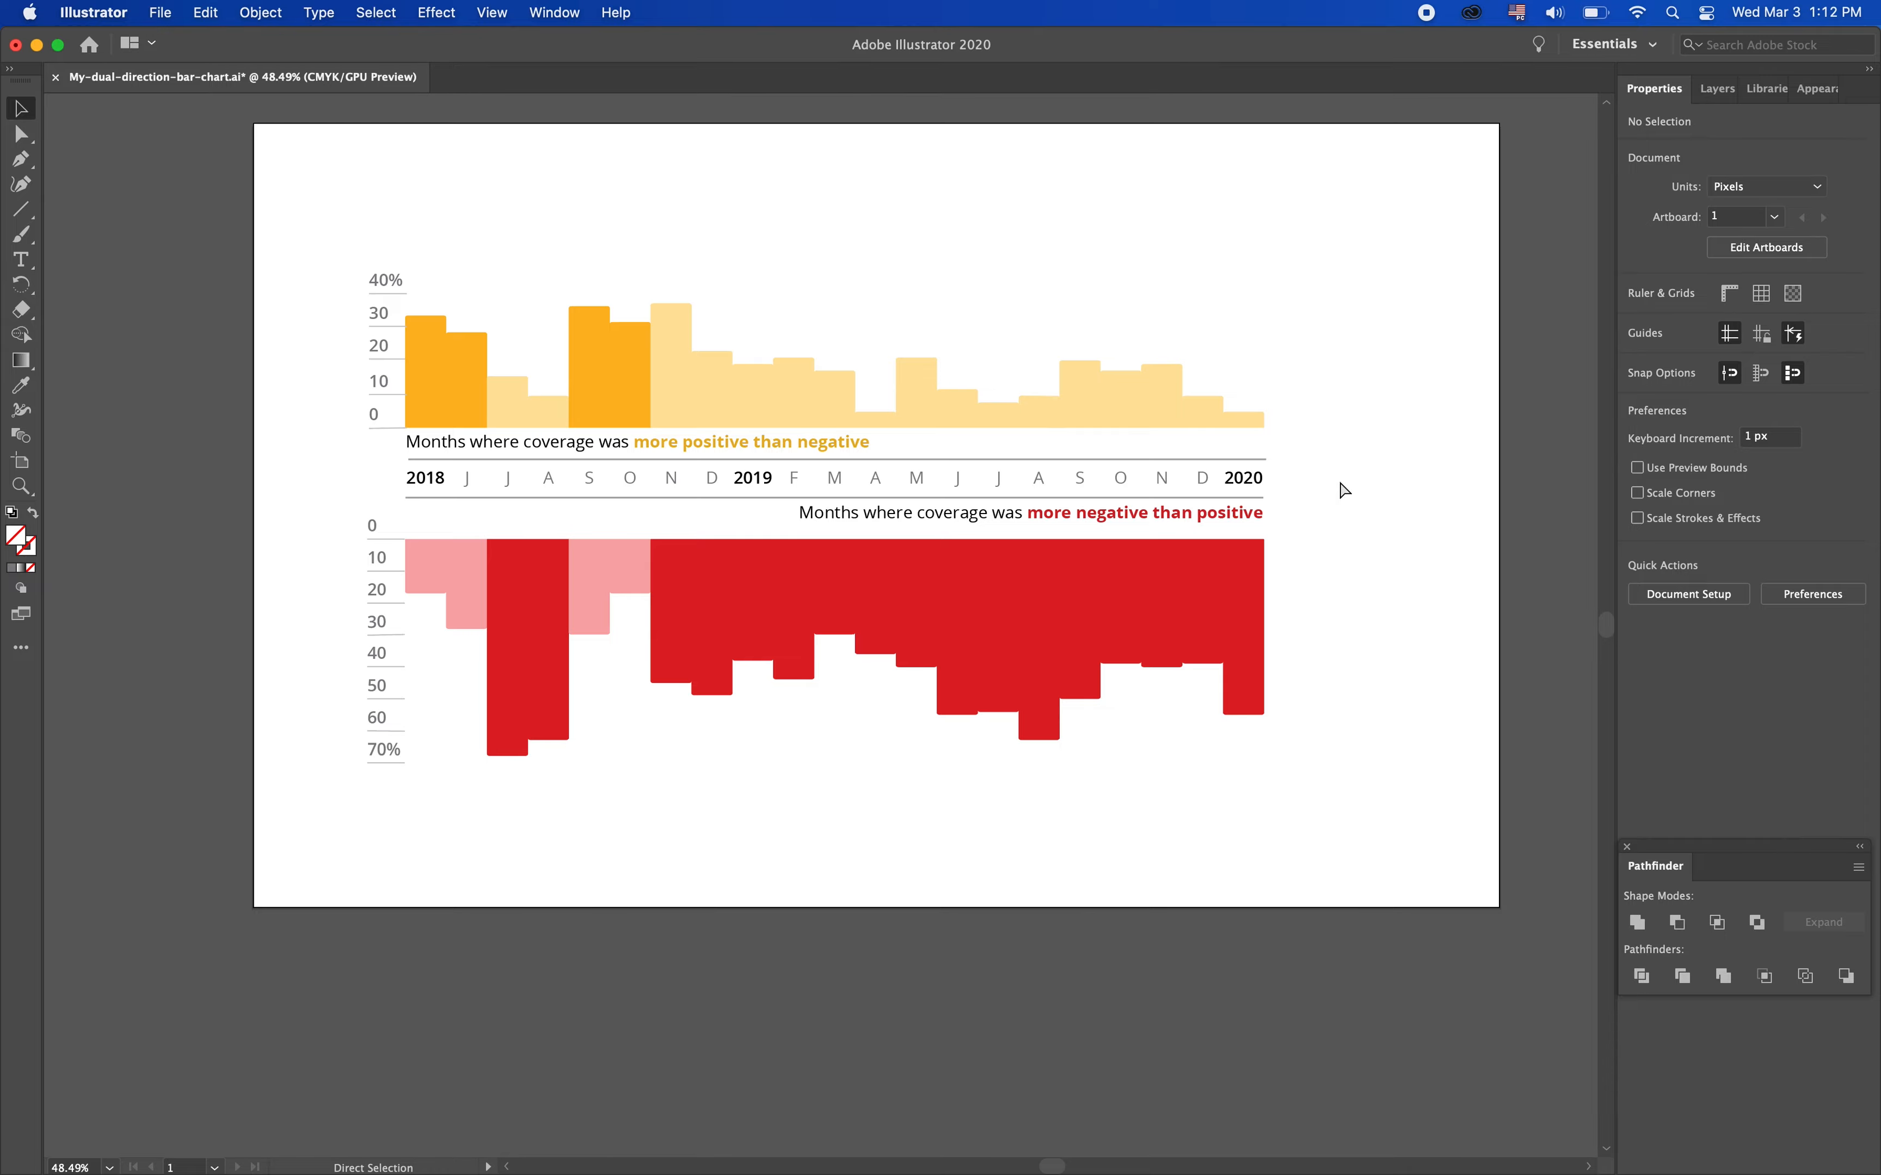
key(super+Tab)
key(super+Tab)
Nudge all the red bars with their axis labels and ticks up close beneath the red caption, and save the document
drag(1336, 840, 206, 513)
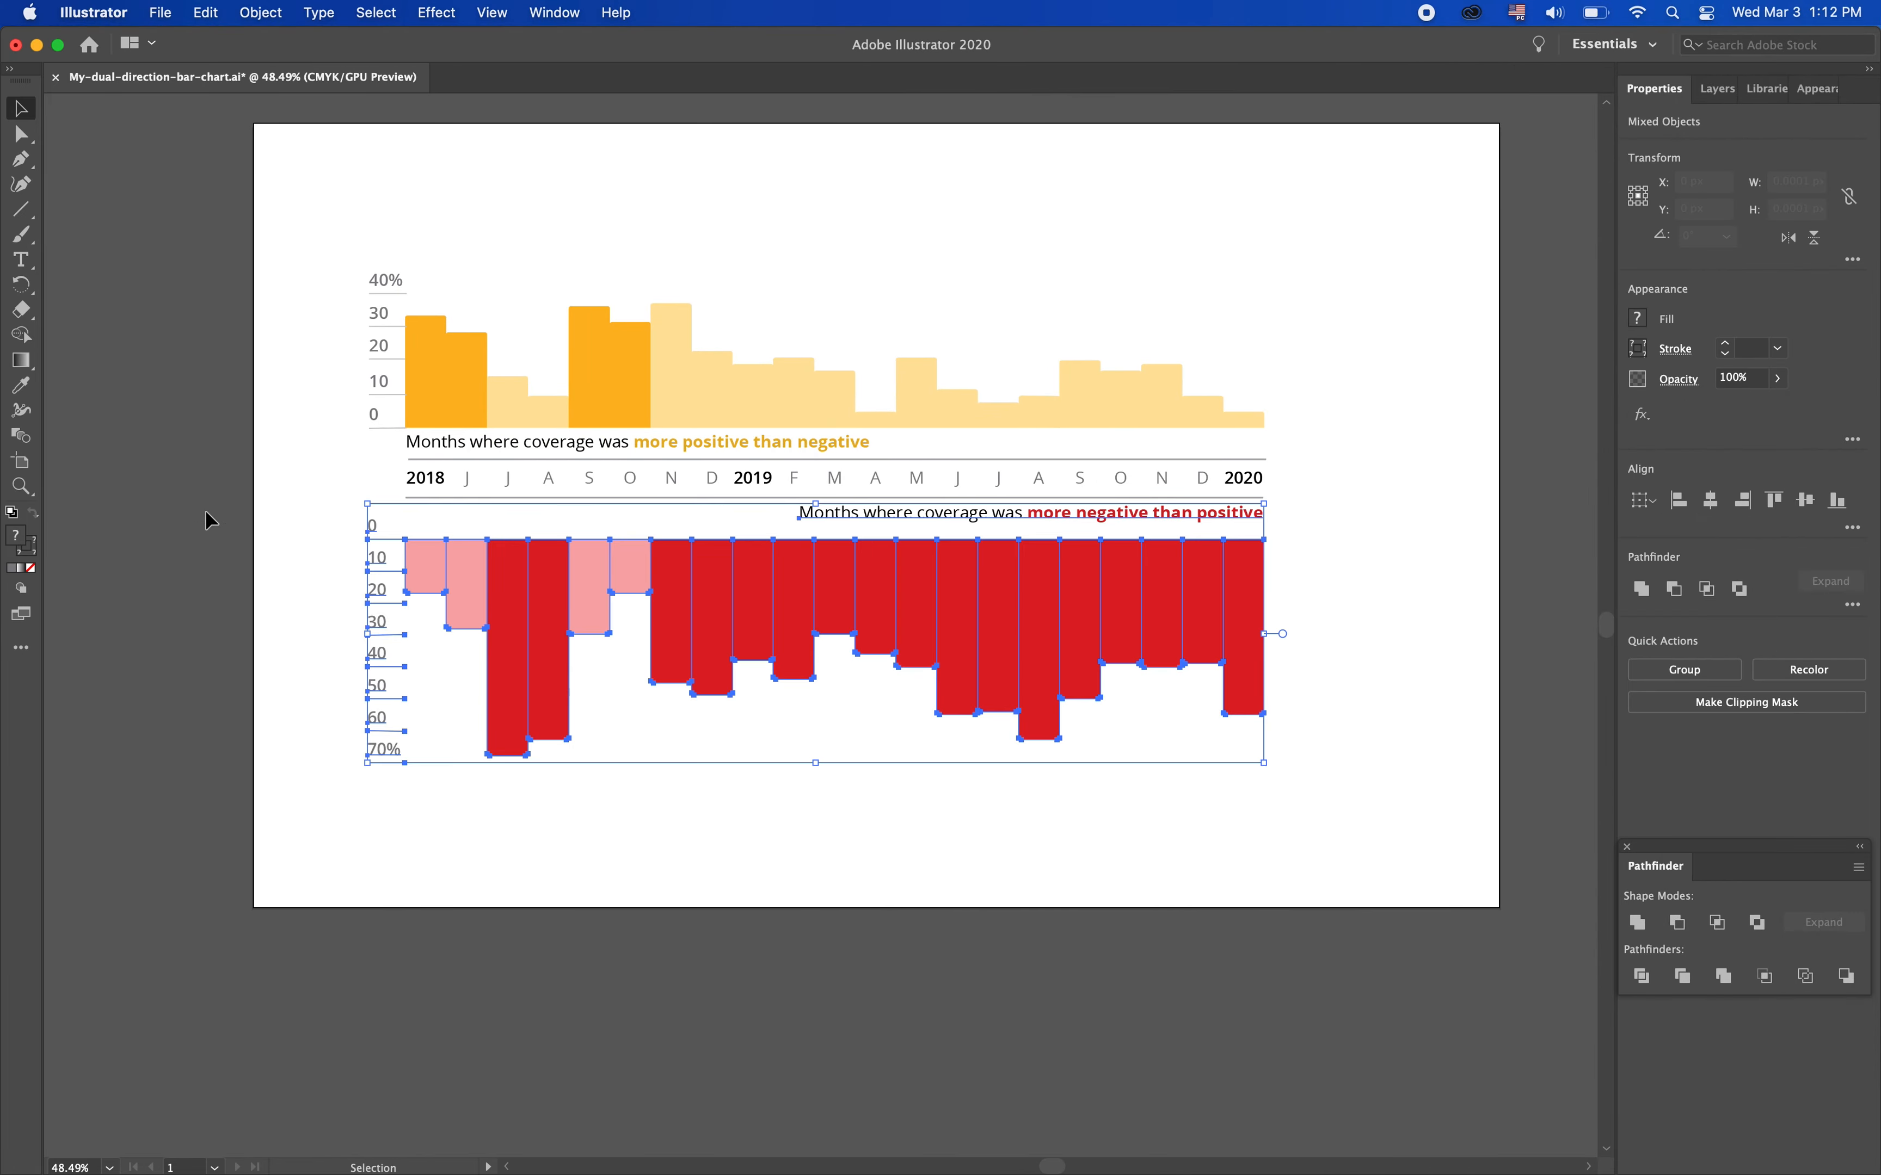
shift+click(828, 511)
key(Up)
key(Up)
key(Up)
key(Up)
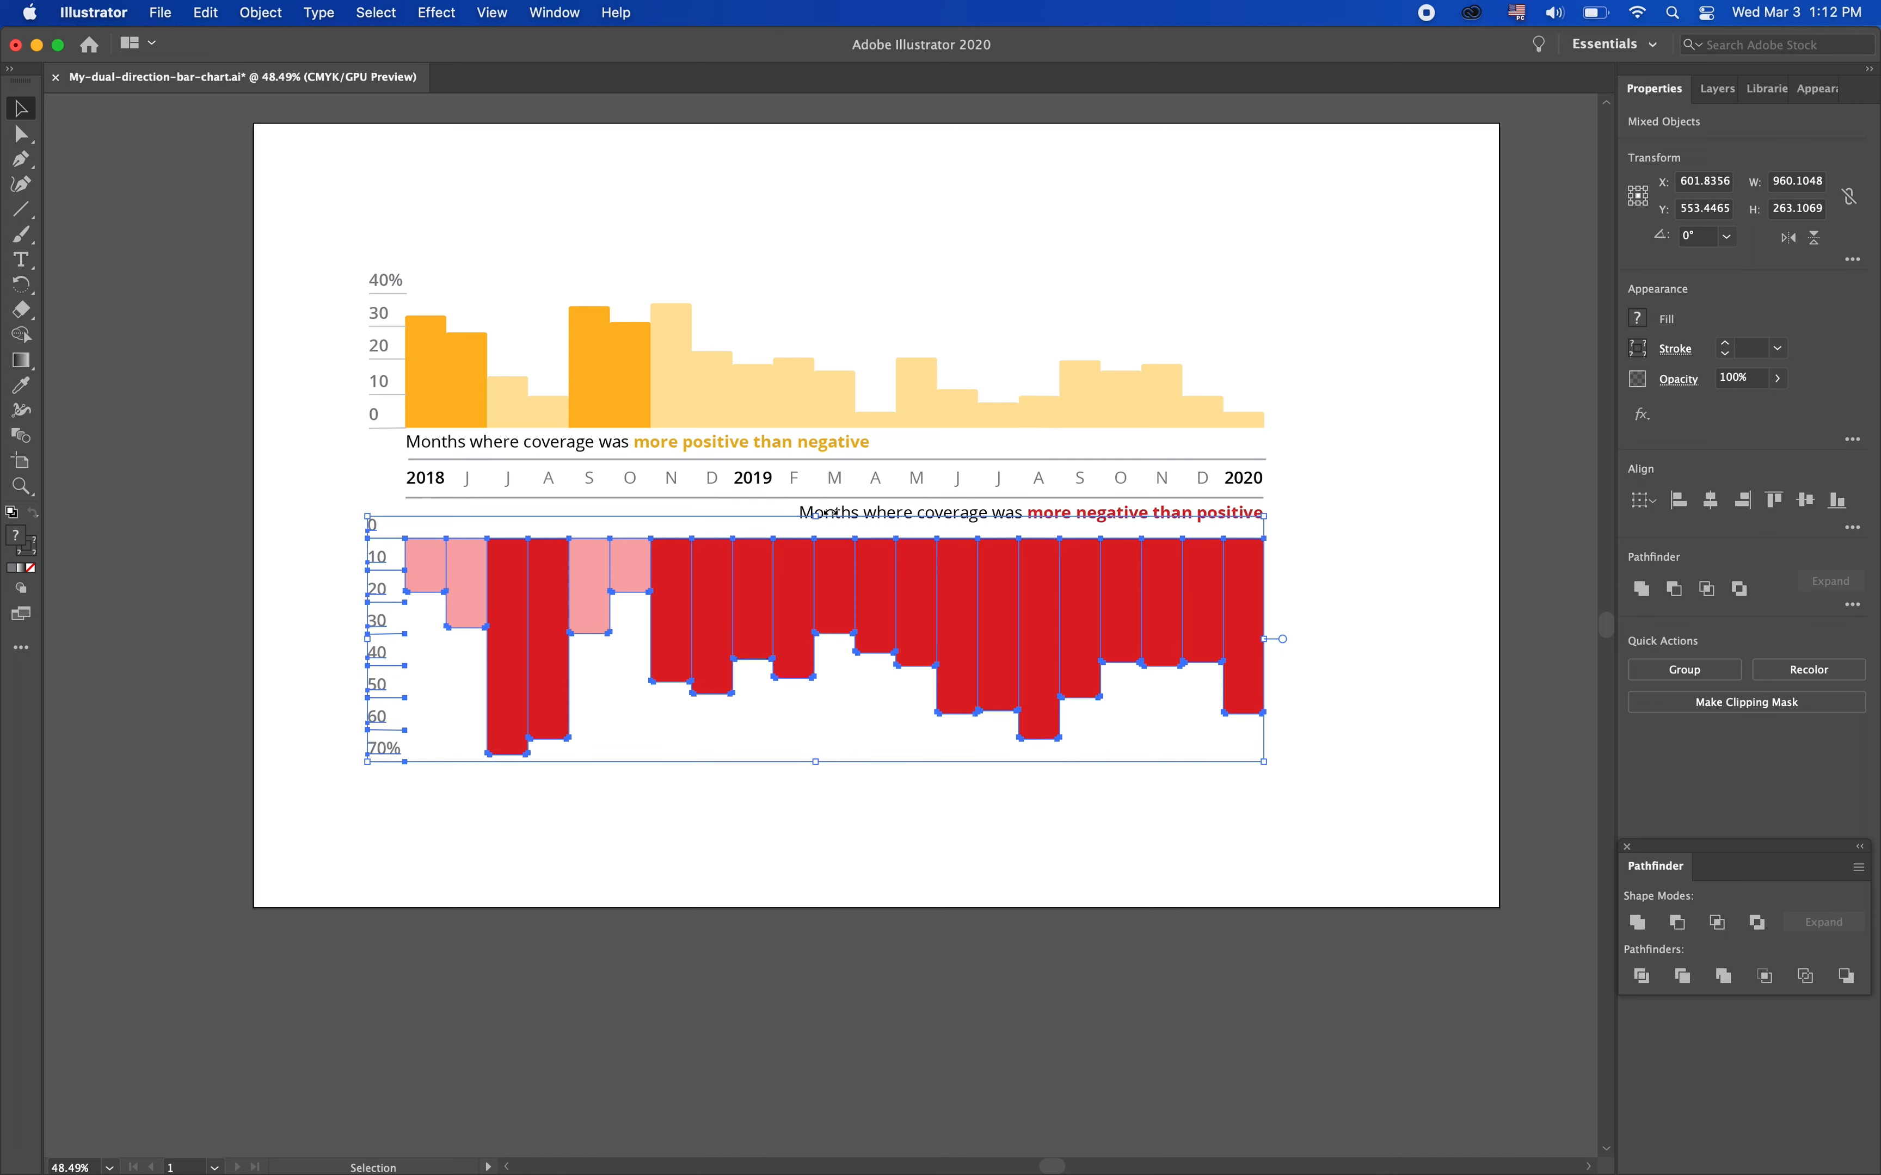
key(Up)
key(Up)
key(Up)
key(Up)
key(Up)
key(Up)
key(Up)
key(Up)
key(Up)
key(Up)
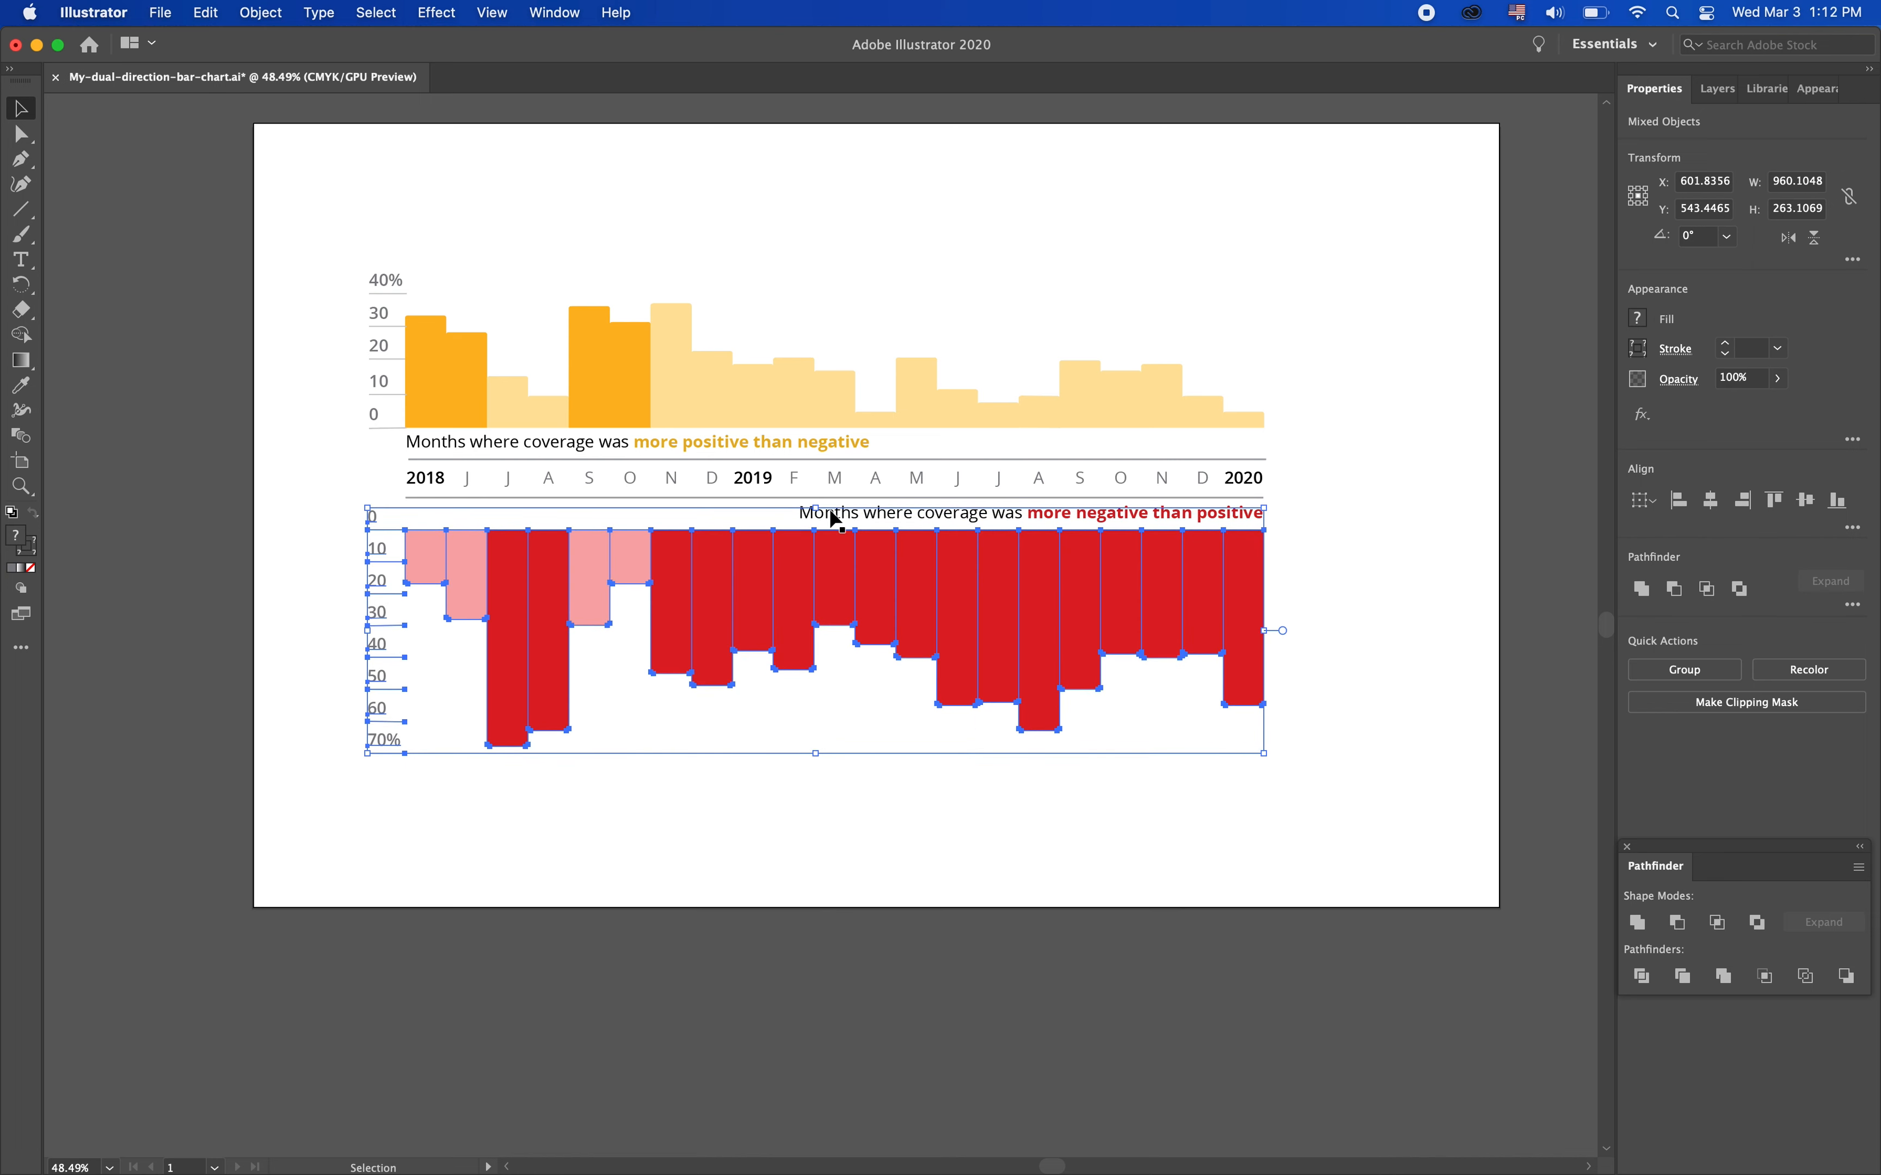
click(1397, 512)
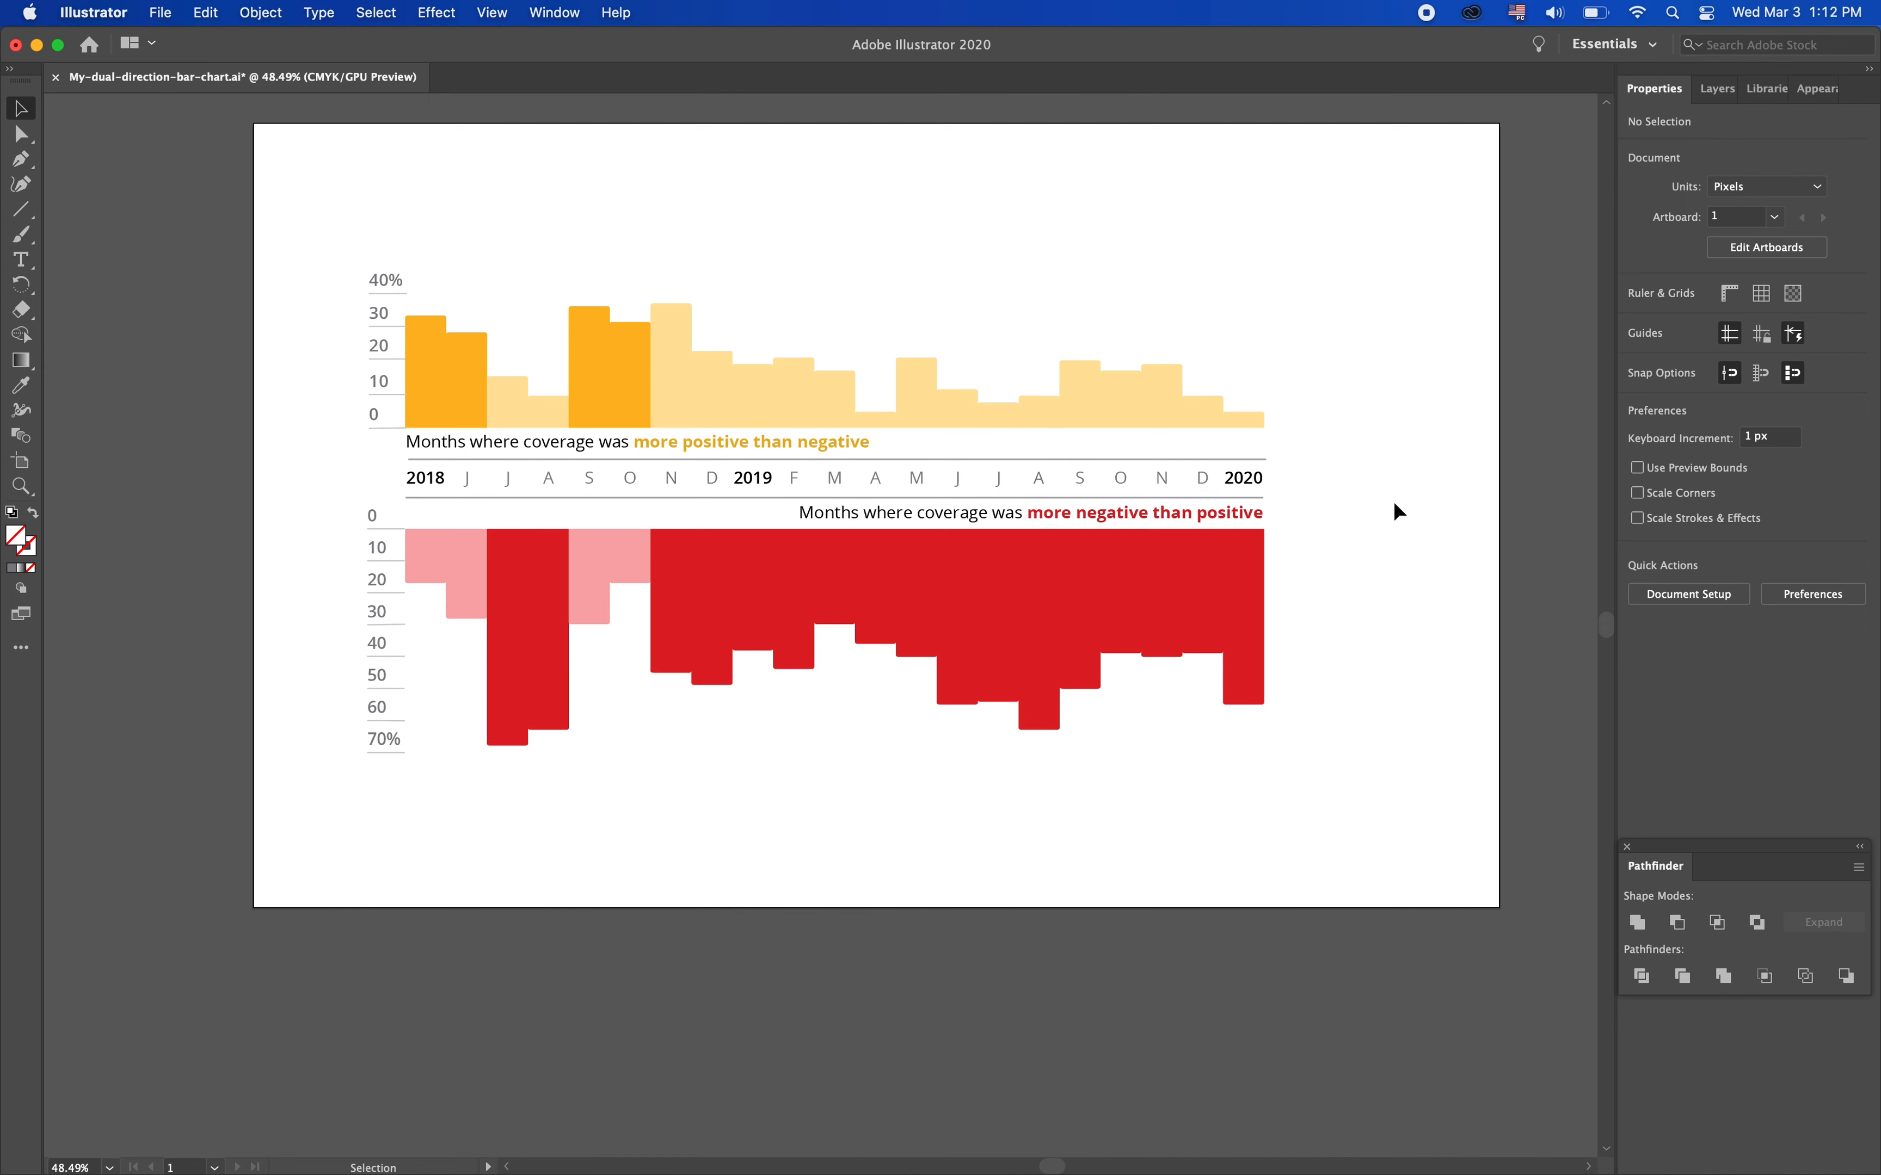
key(super+s)
Move both captions, the month labels with their lines and the red chart slightly down, and lower the yellow caption a little further
drag(1310, 775, 311, 434)
key(shift+Down)
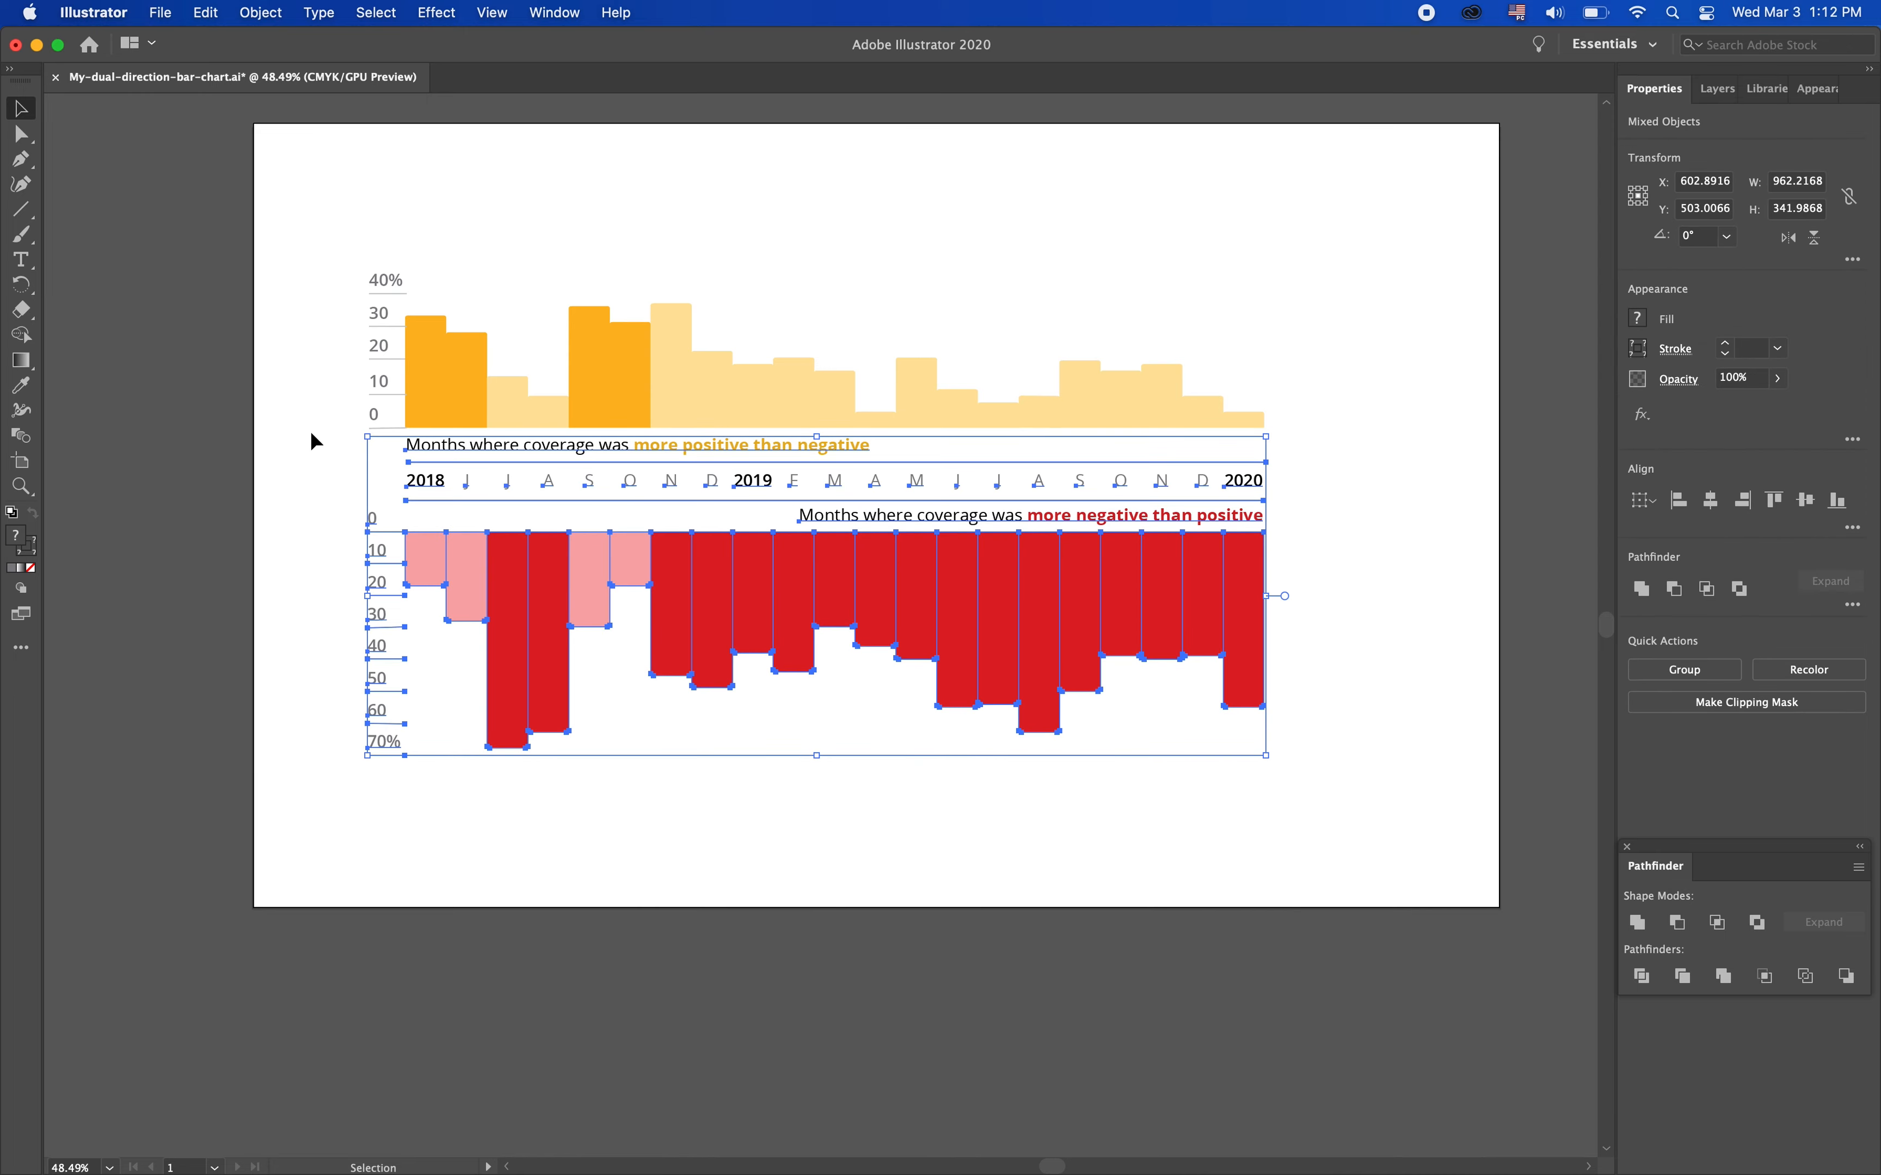
click(1476, 490)
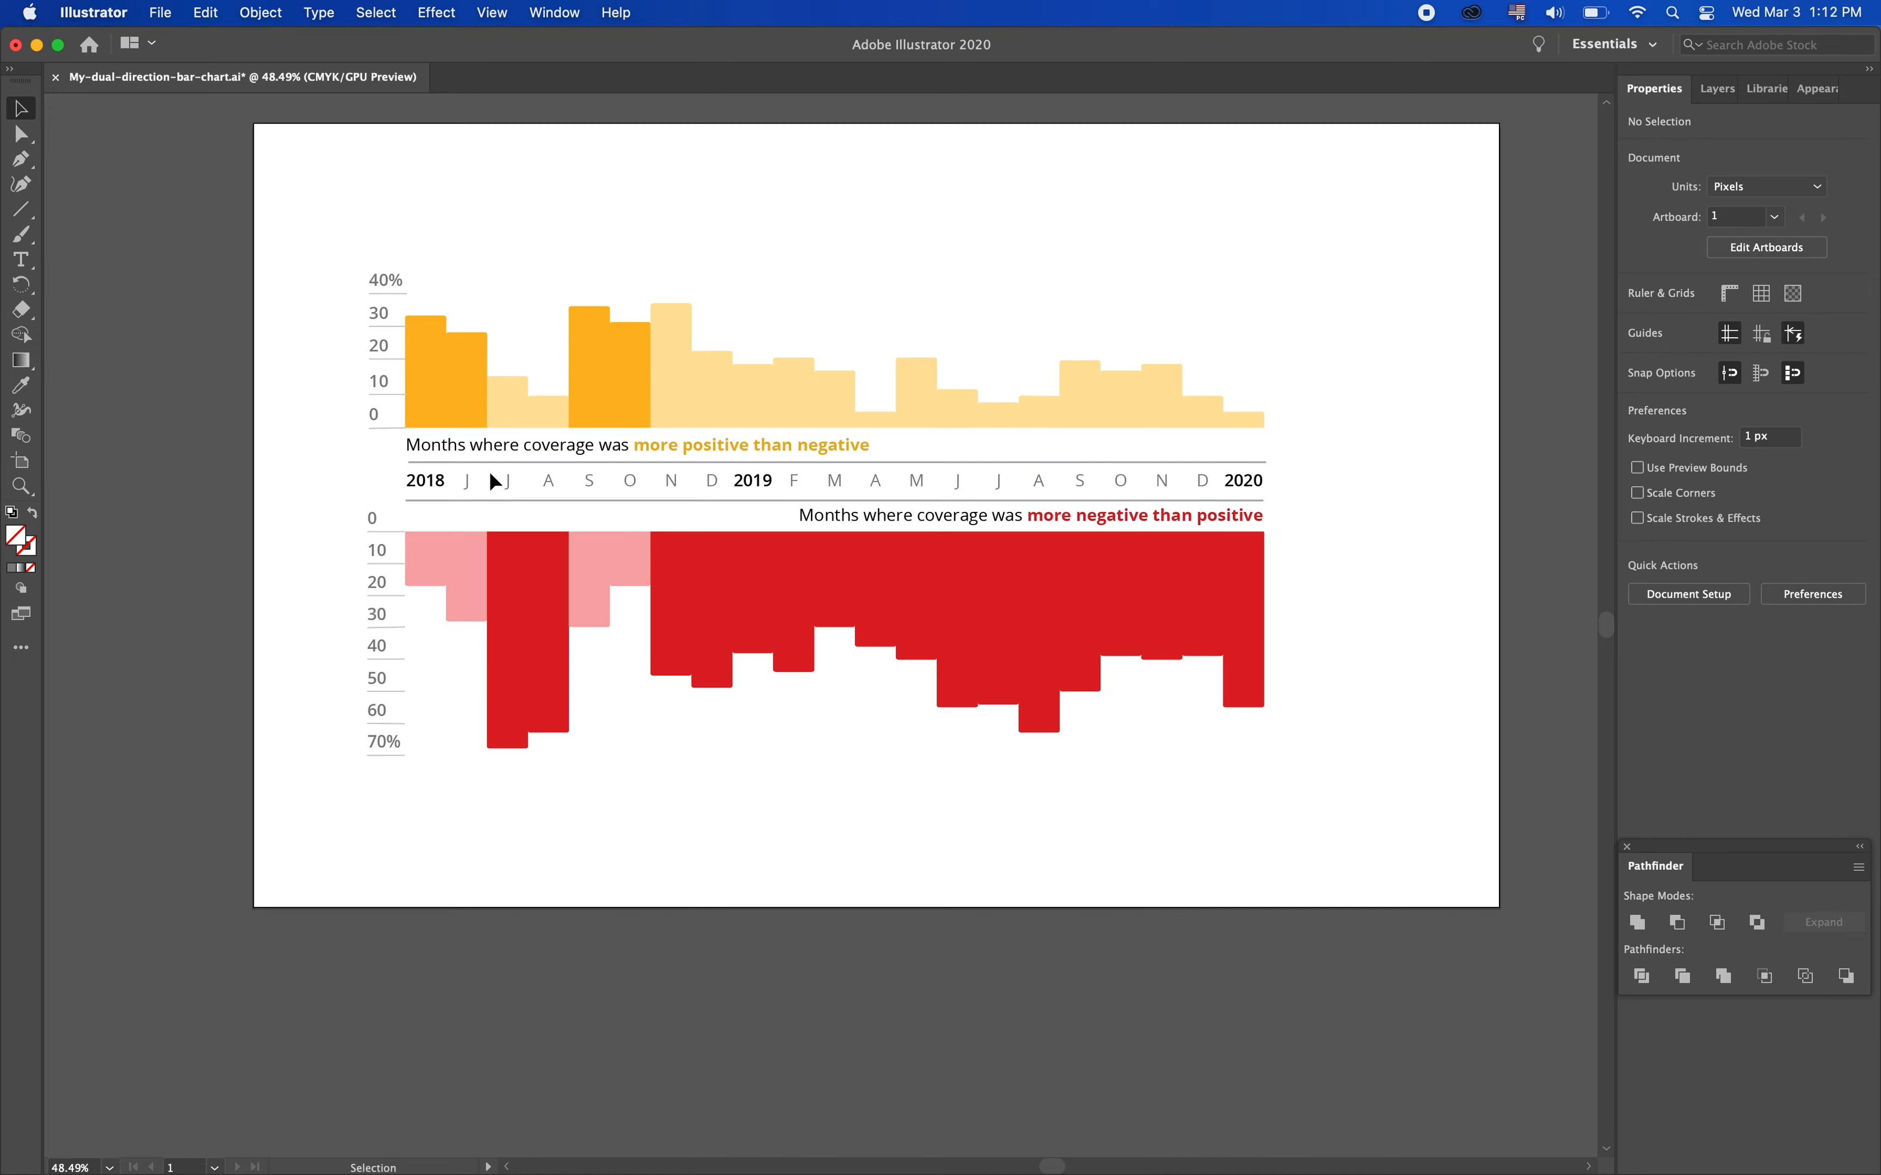
click(483, 452)
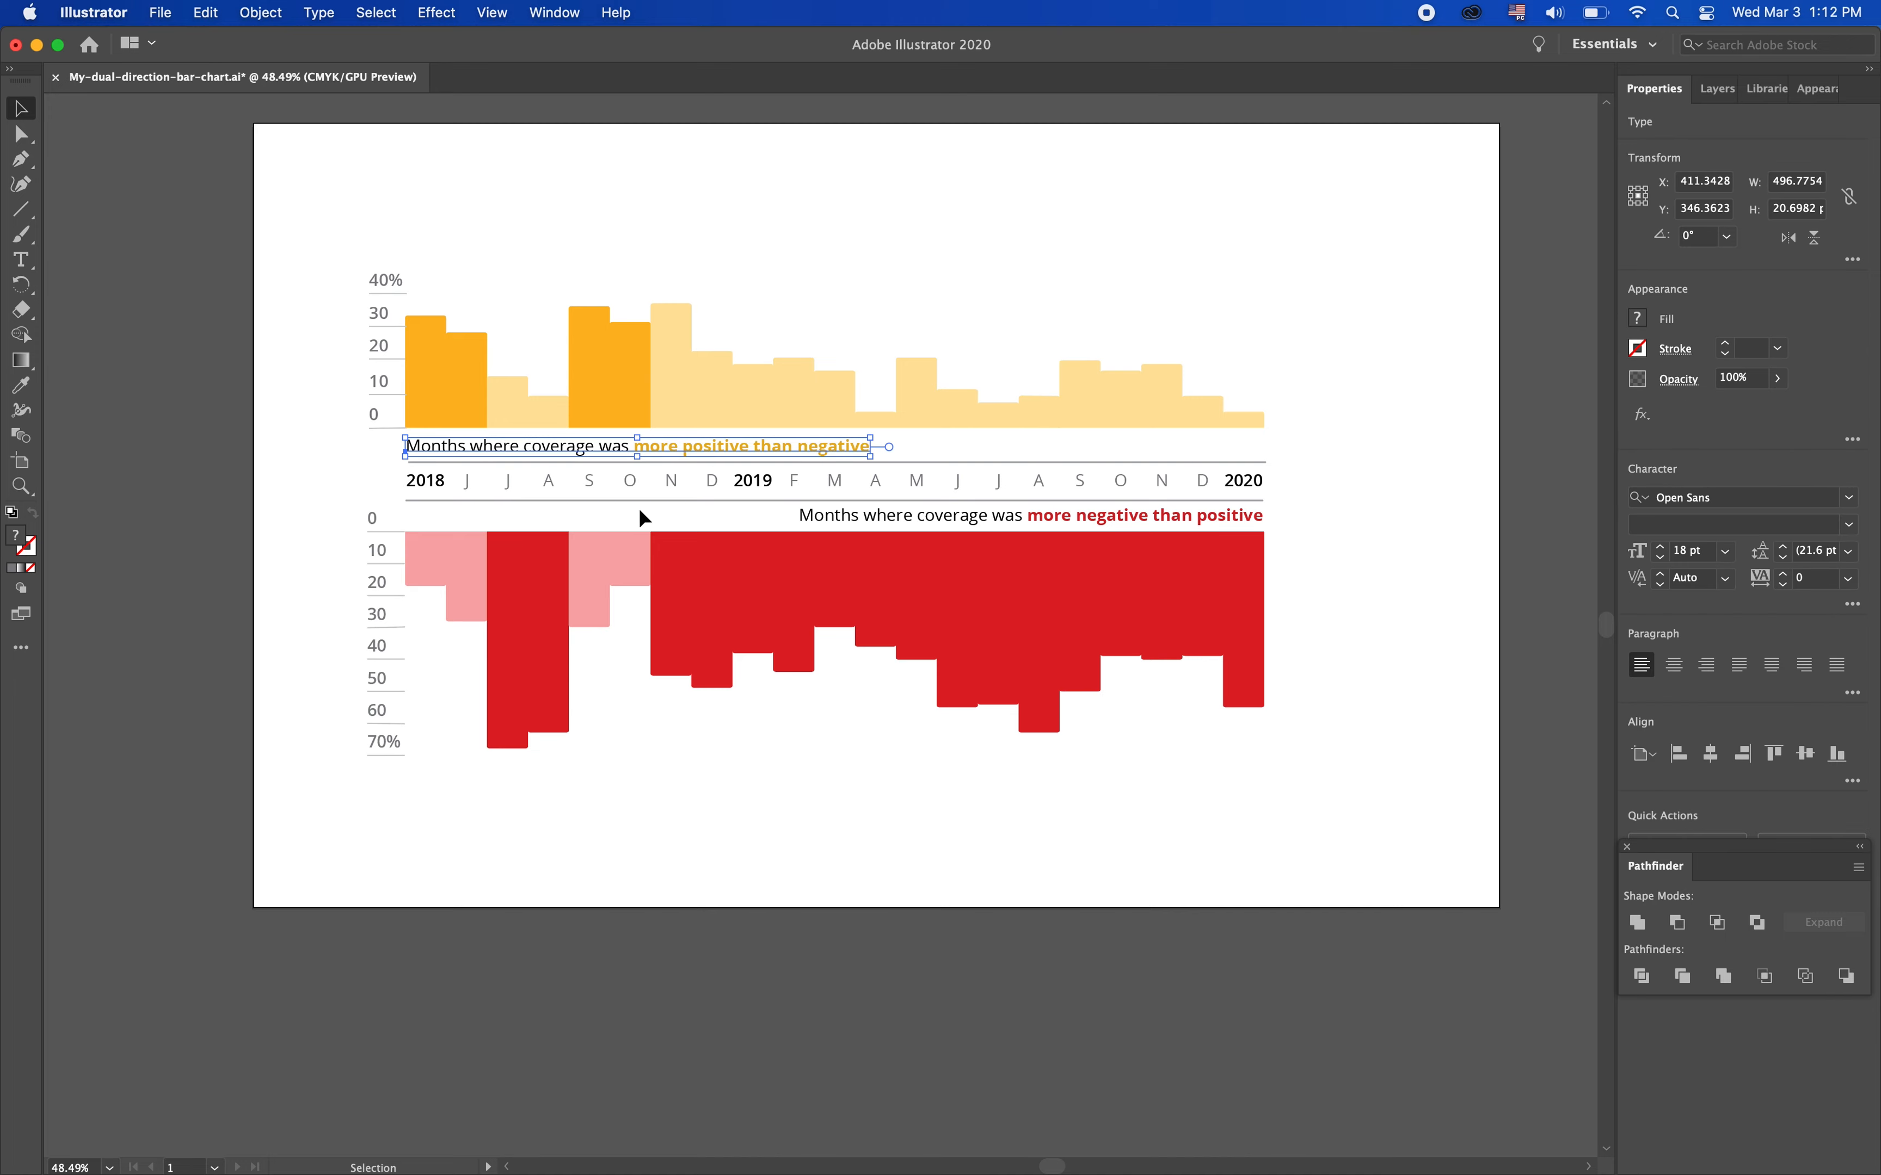
click(1276, 861)
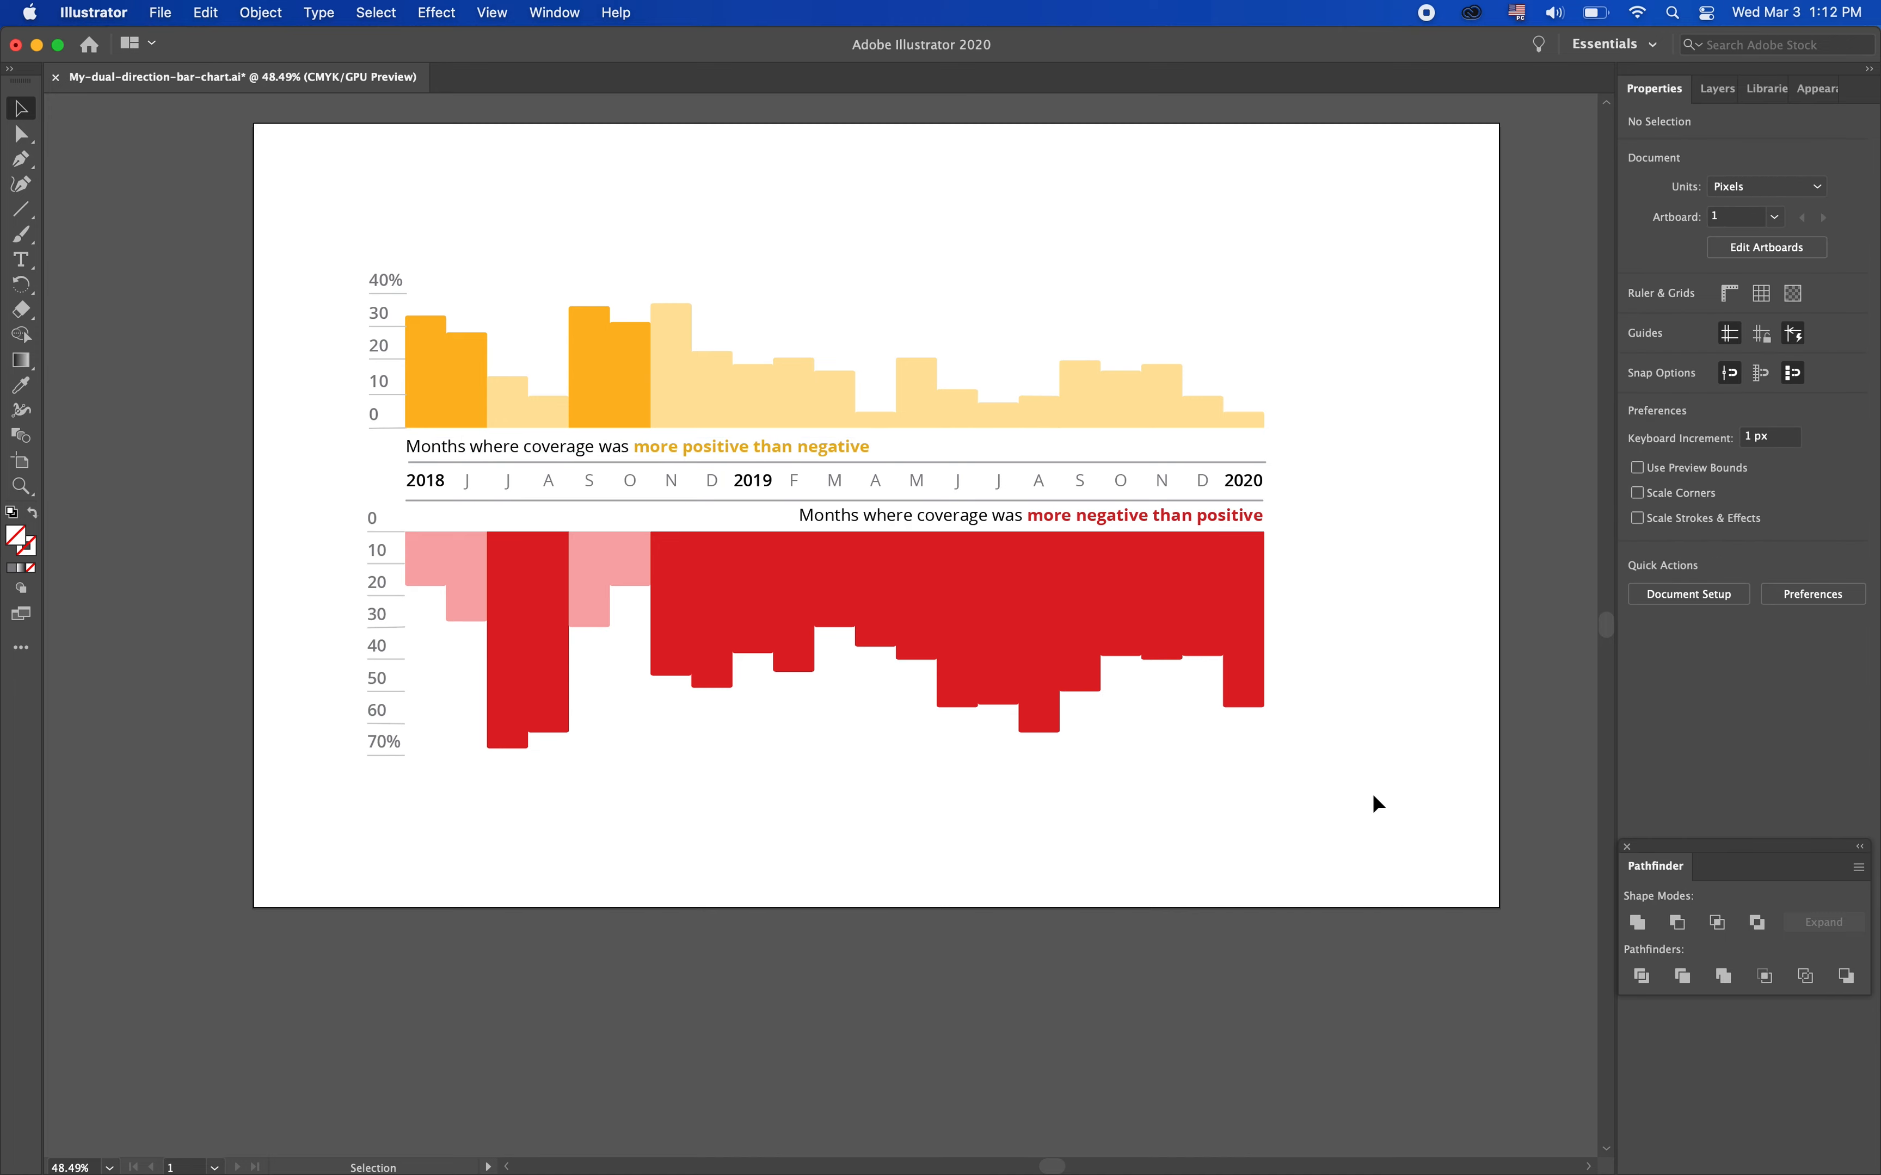
Nudge both captions, the month labels with their lines and the red chart slightly up toward the yellow bars
scroll(1374, 802, left, 5)
drag(1450, 858, 441, 432)
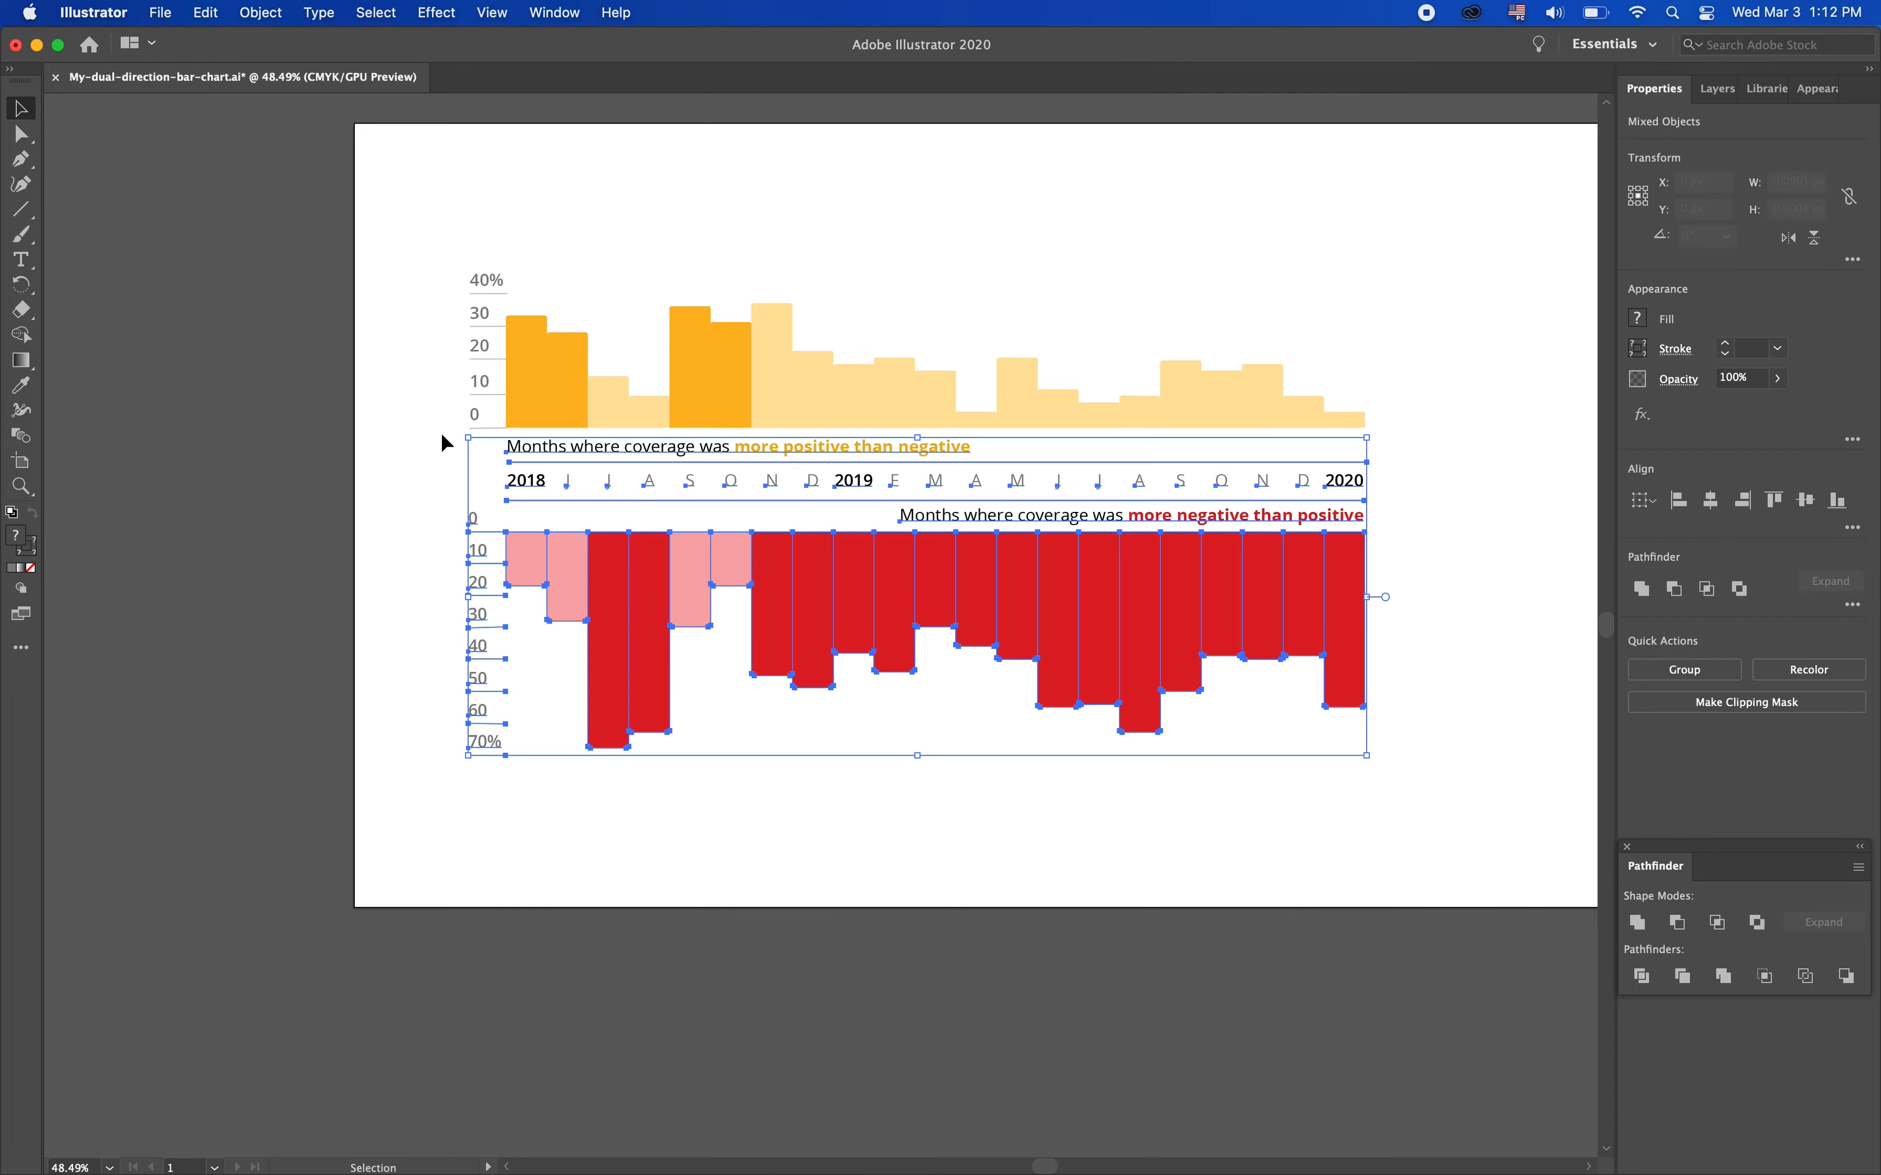
key(Up)
key(Up)
key(Up)
key(Up)
key(Up)
click(1514, 574)
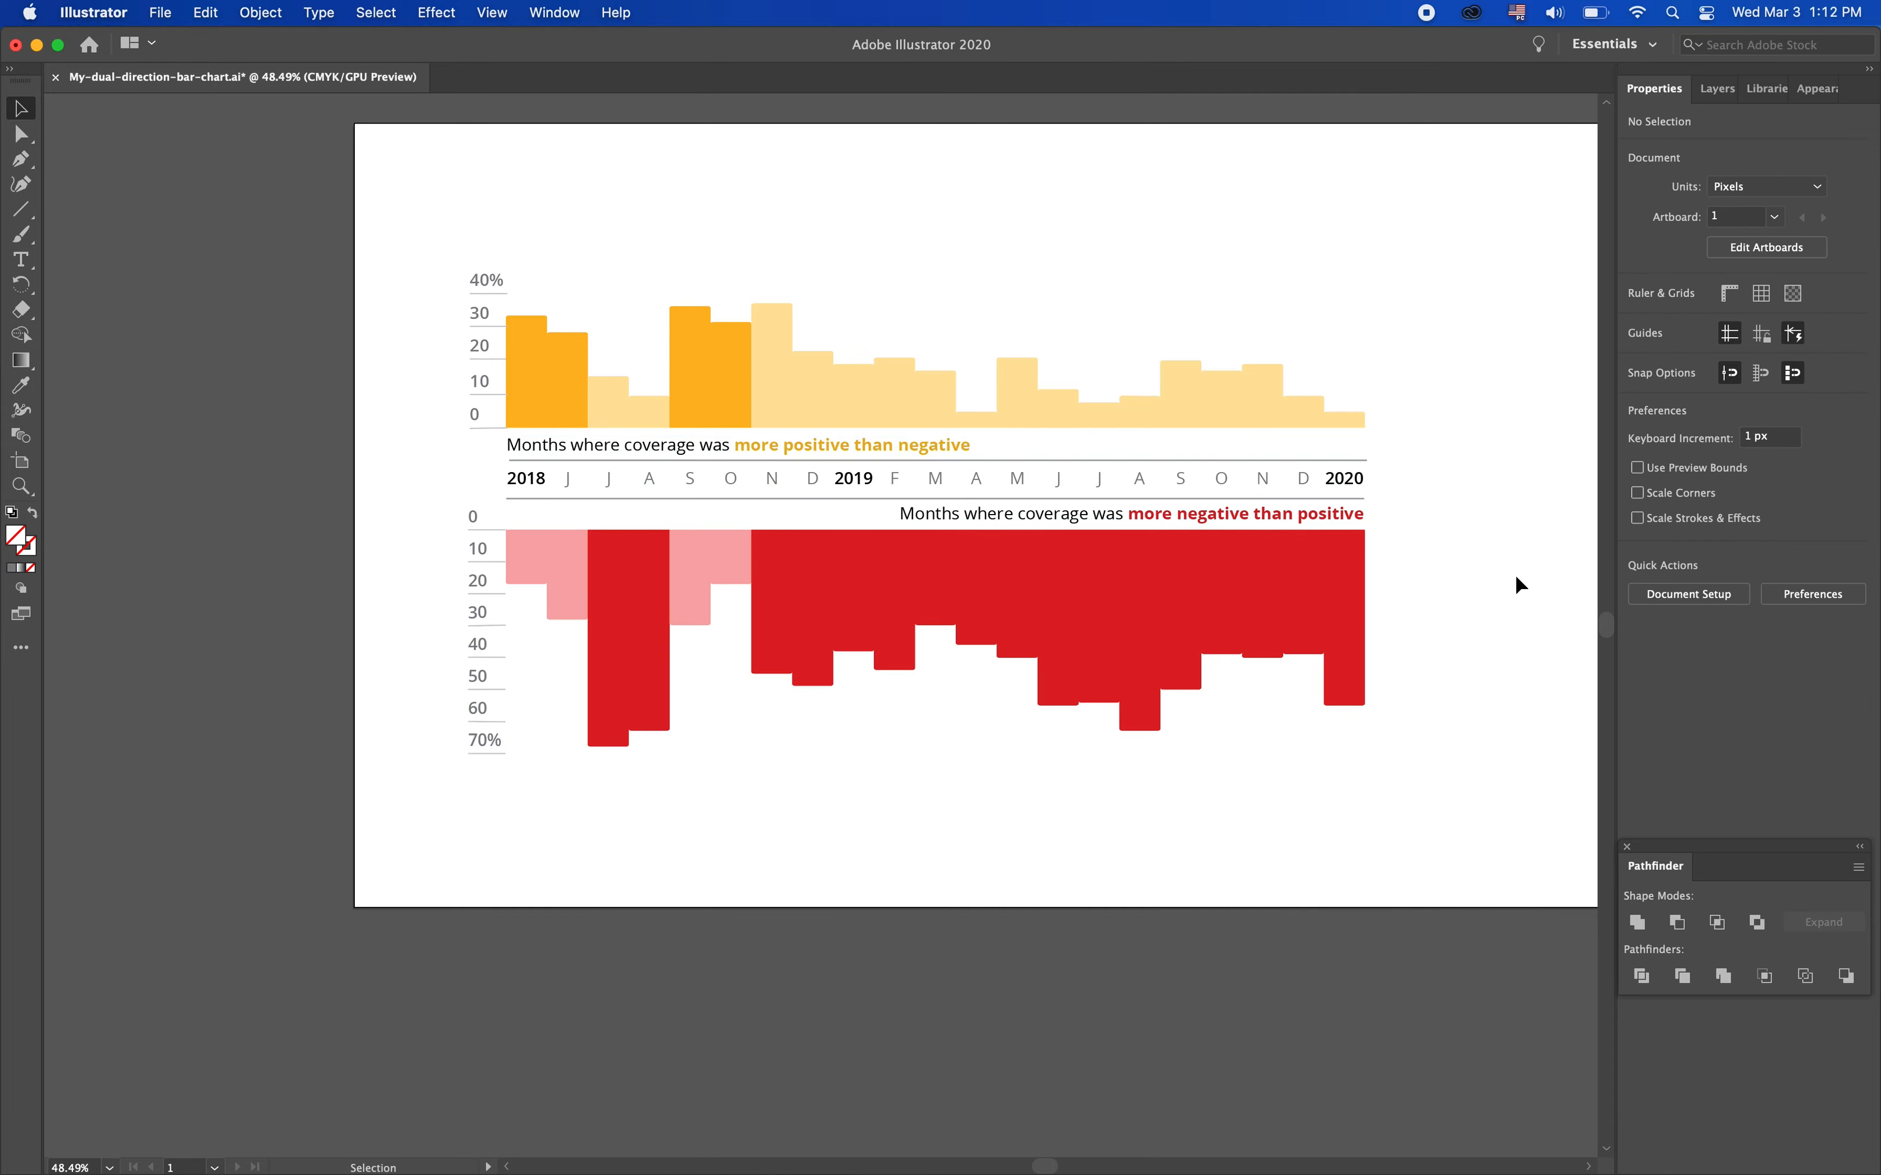
Compare with the original chart and move the entire chart slightly down on the artboard
key(super+Tab)
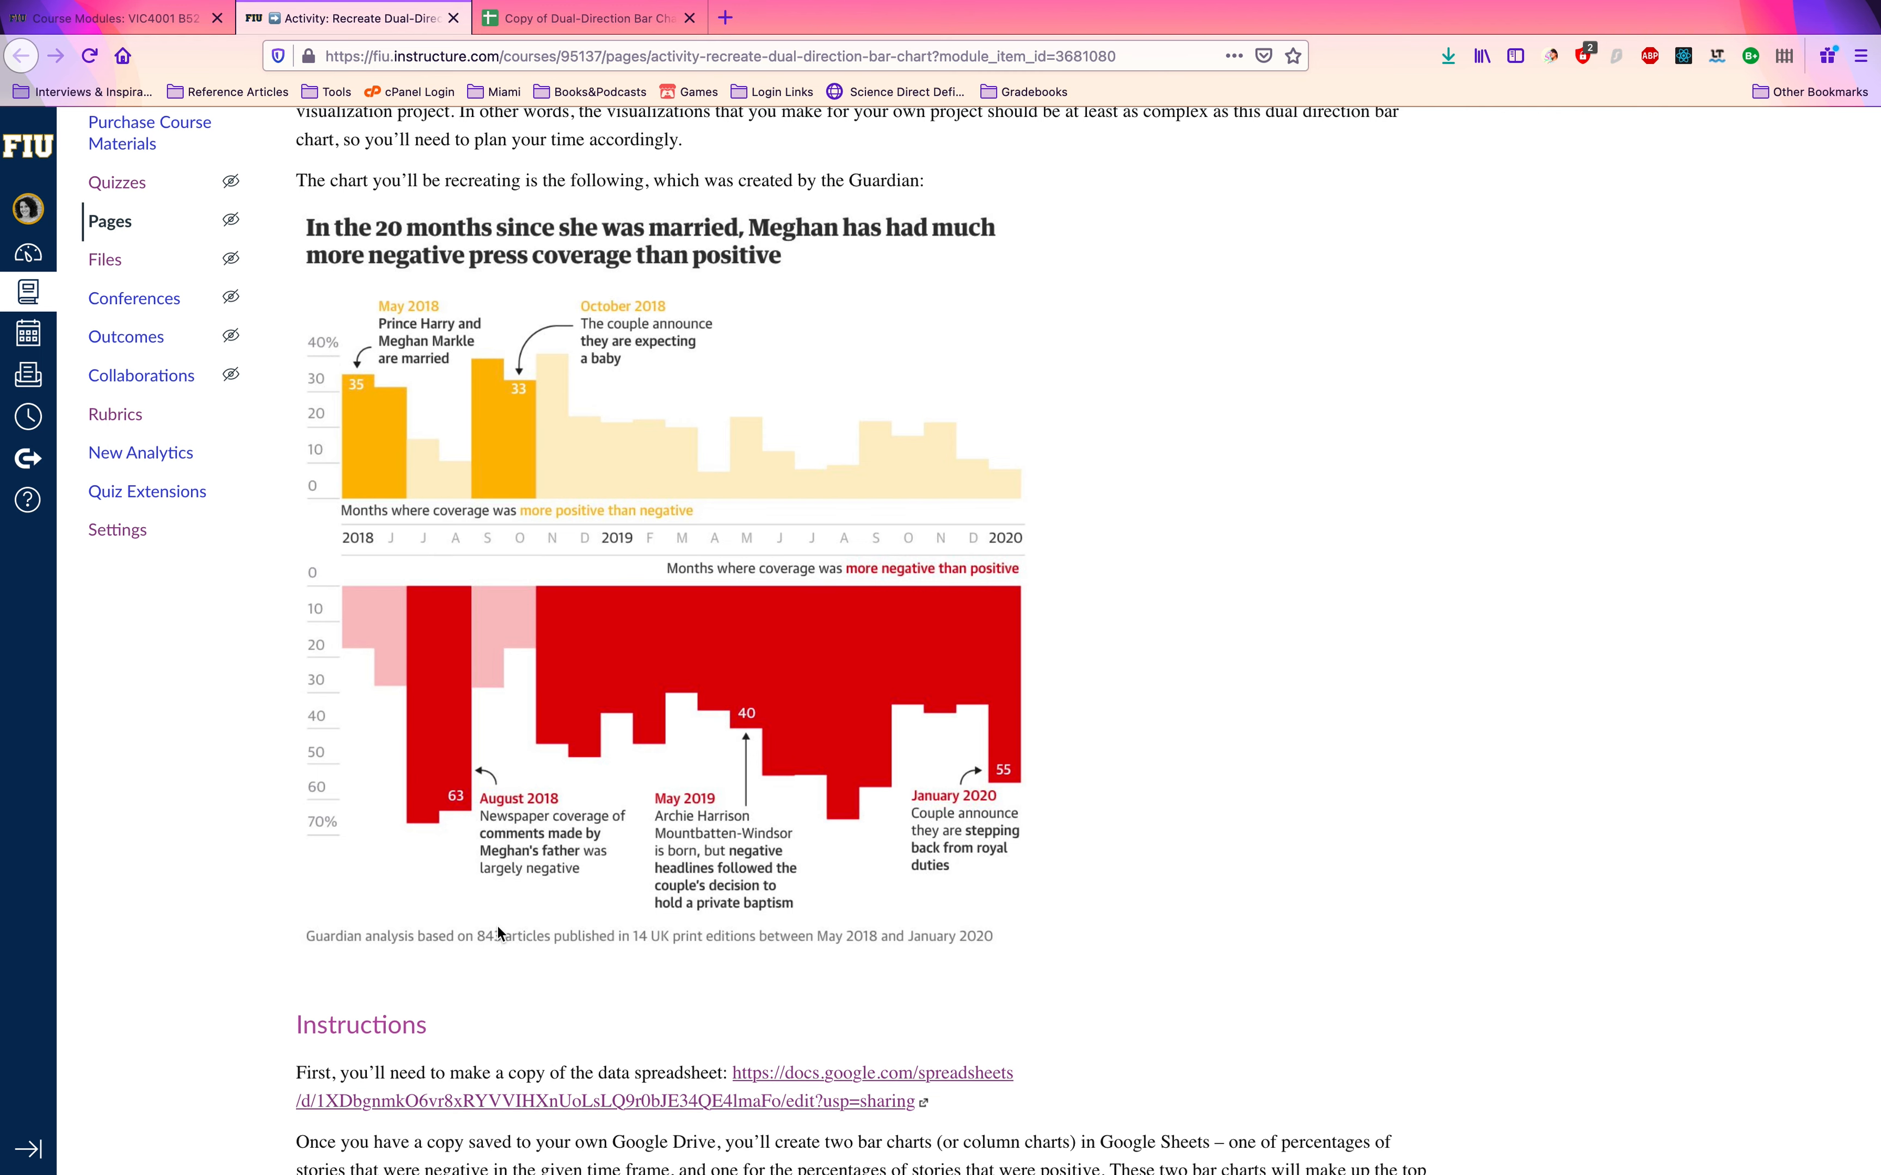
key(super+Tab)
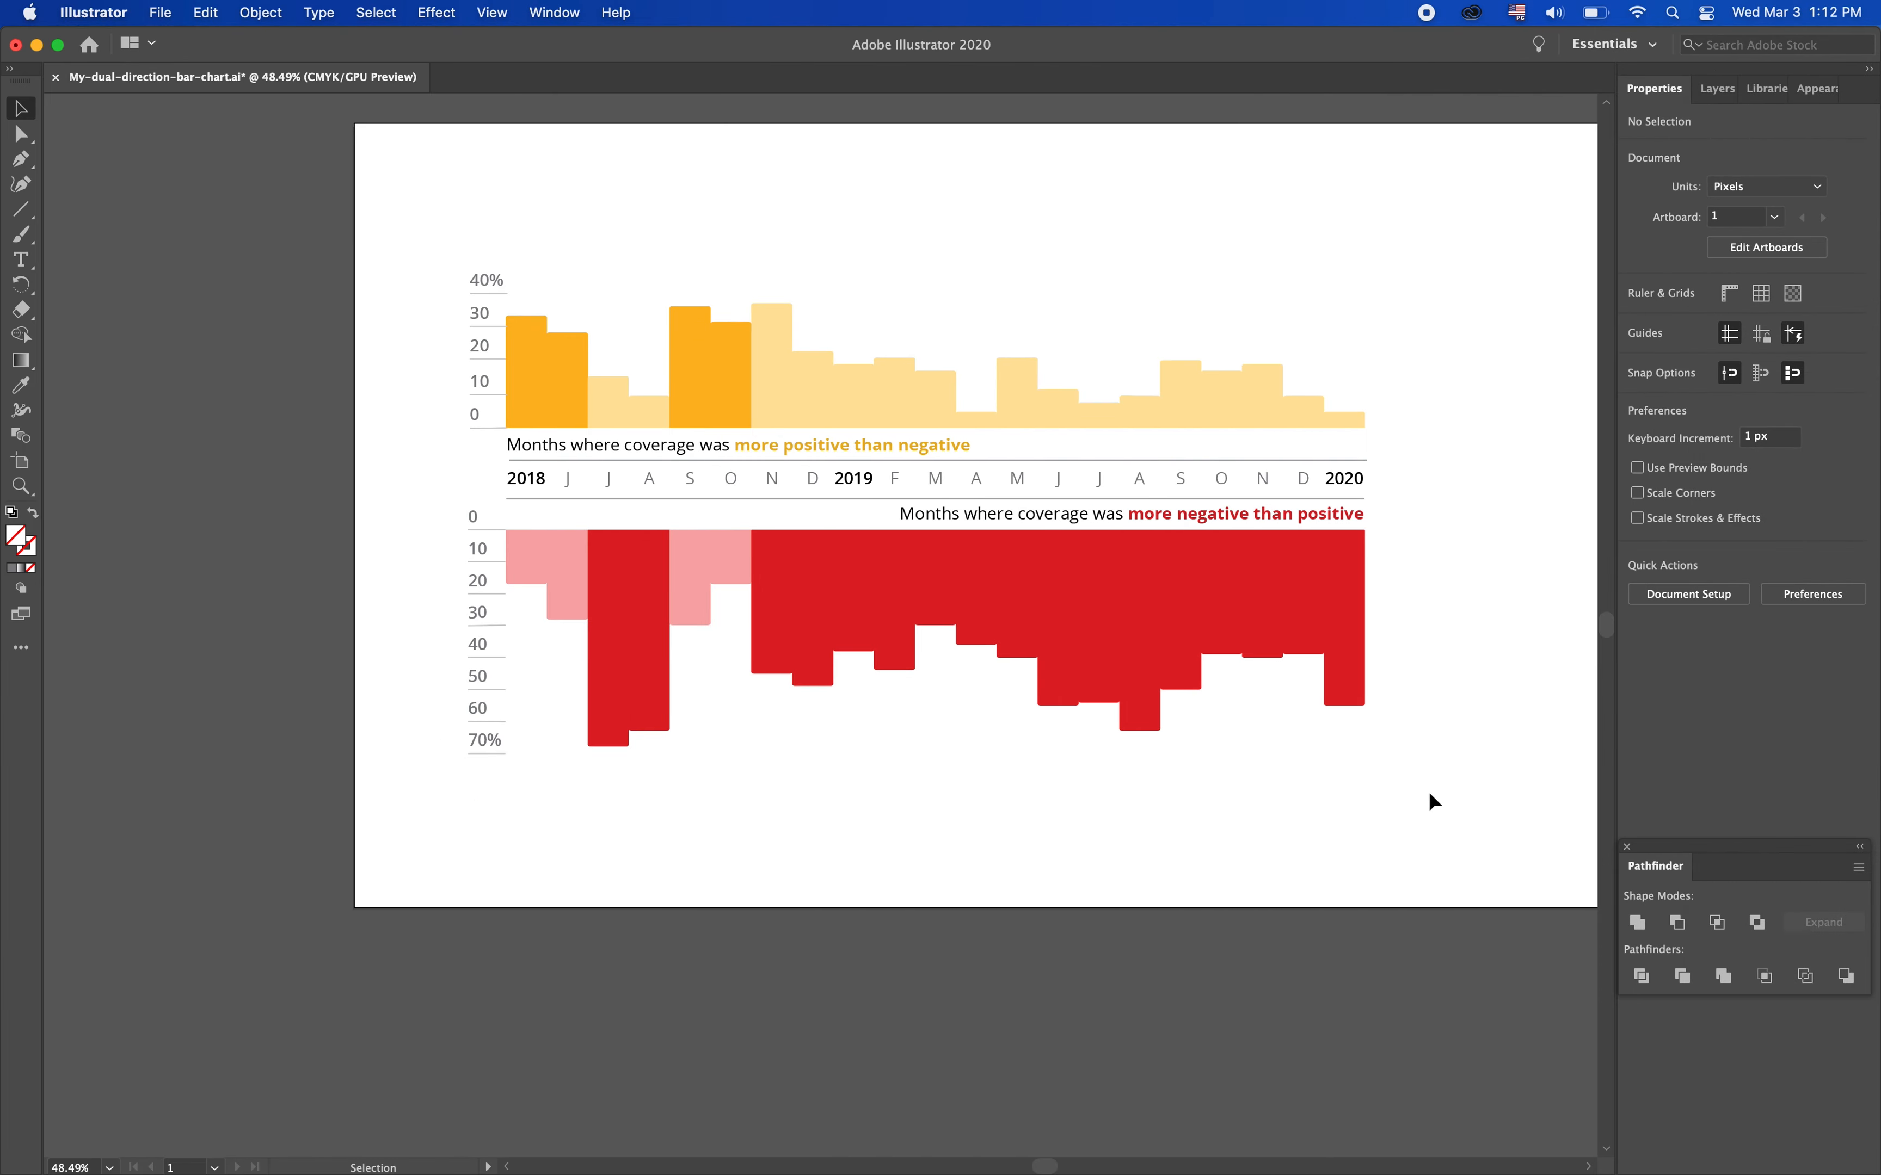
drag(1468, 826, 377, 196)
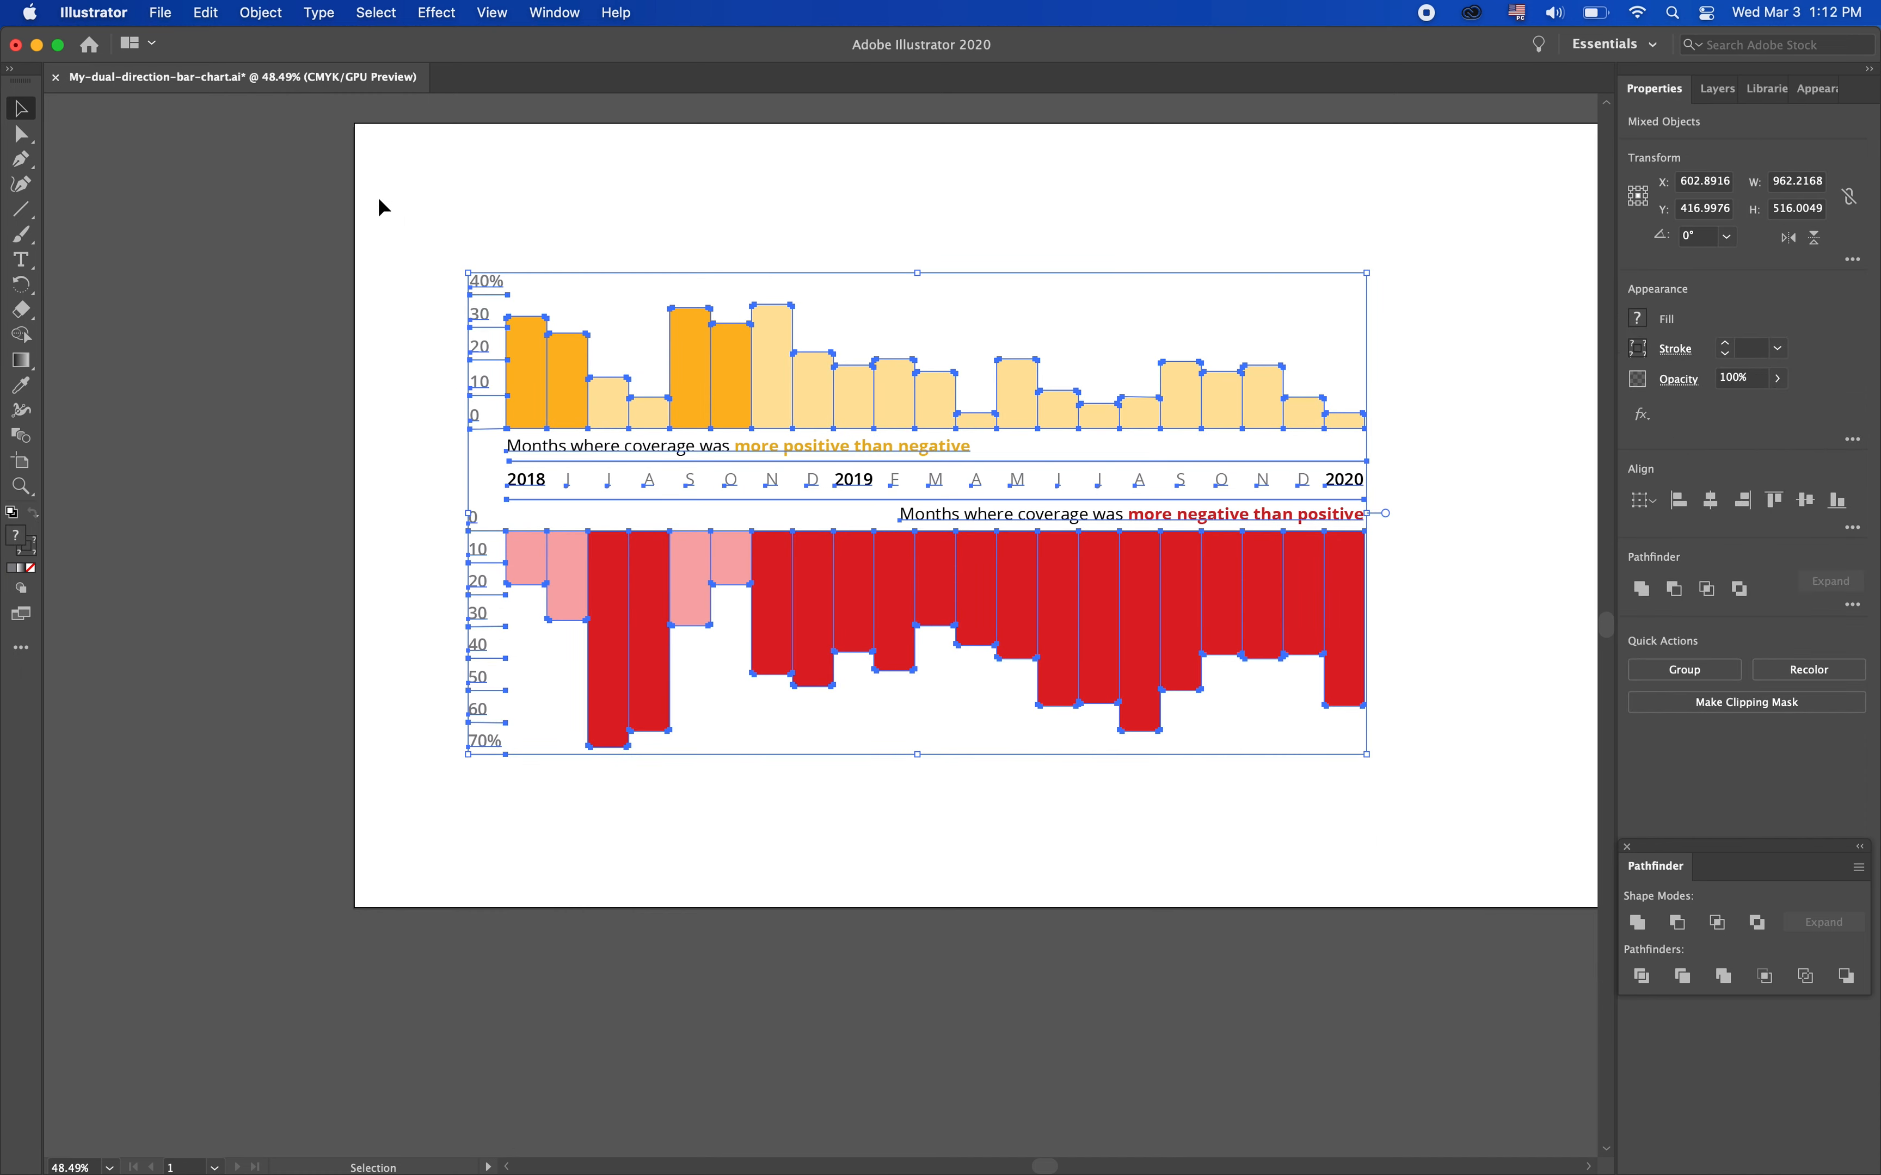
key(shift+Down)
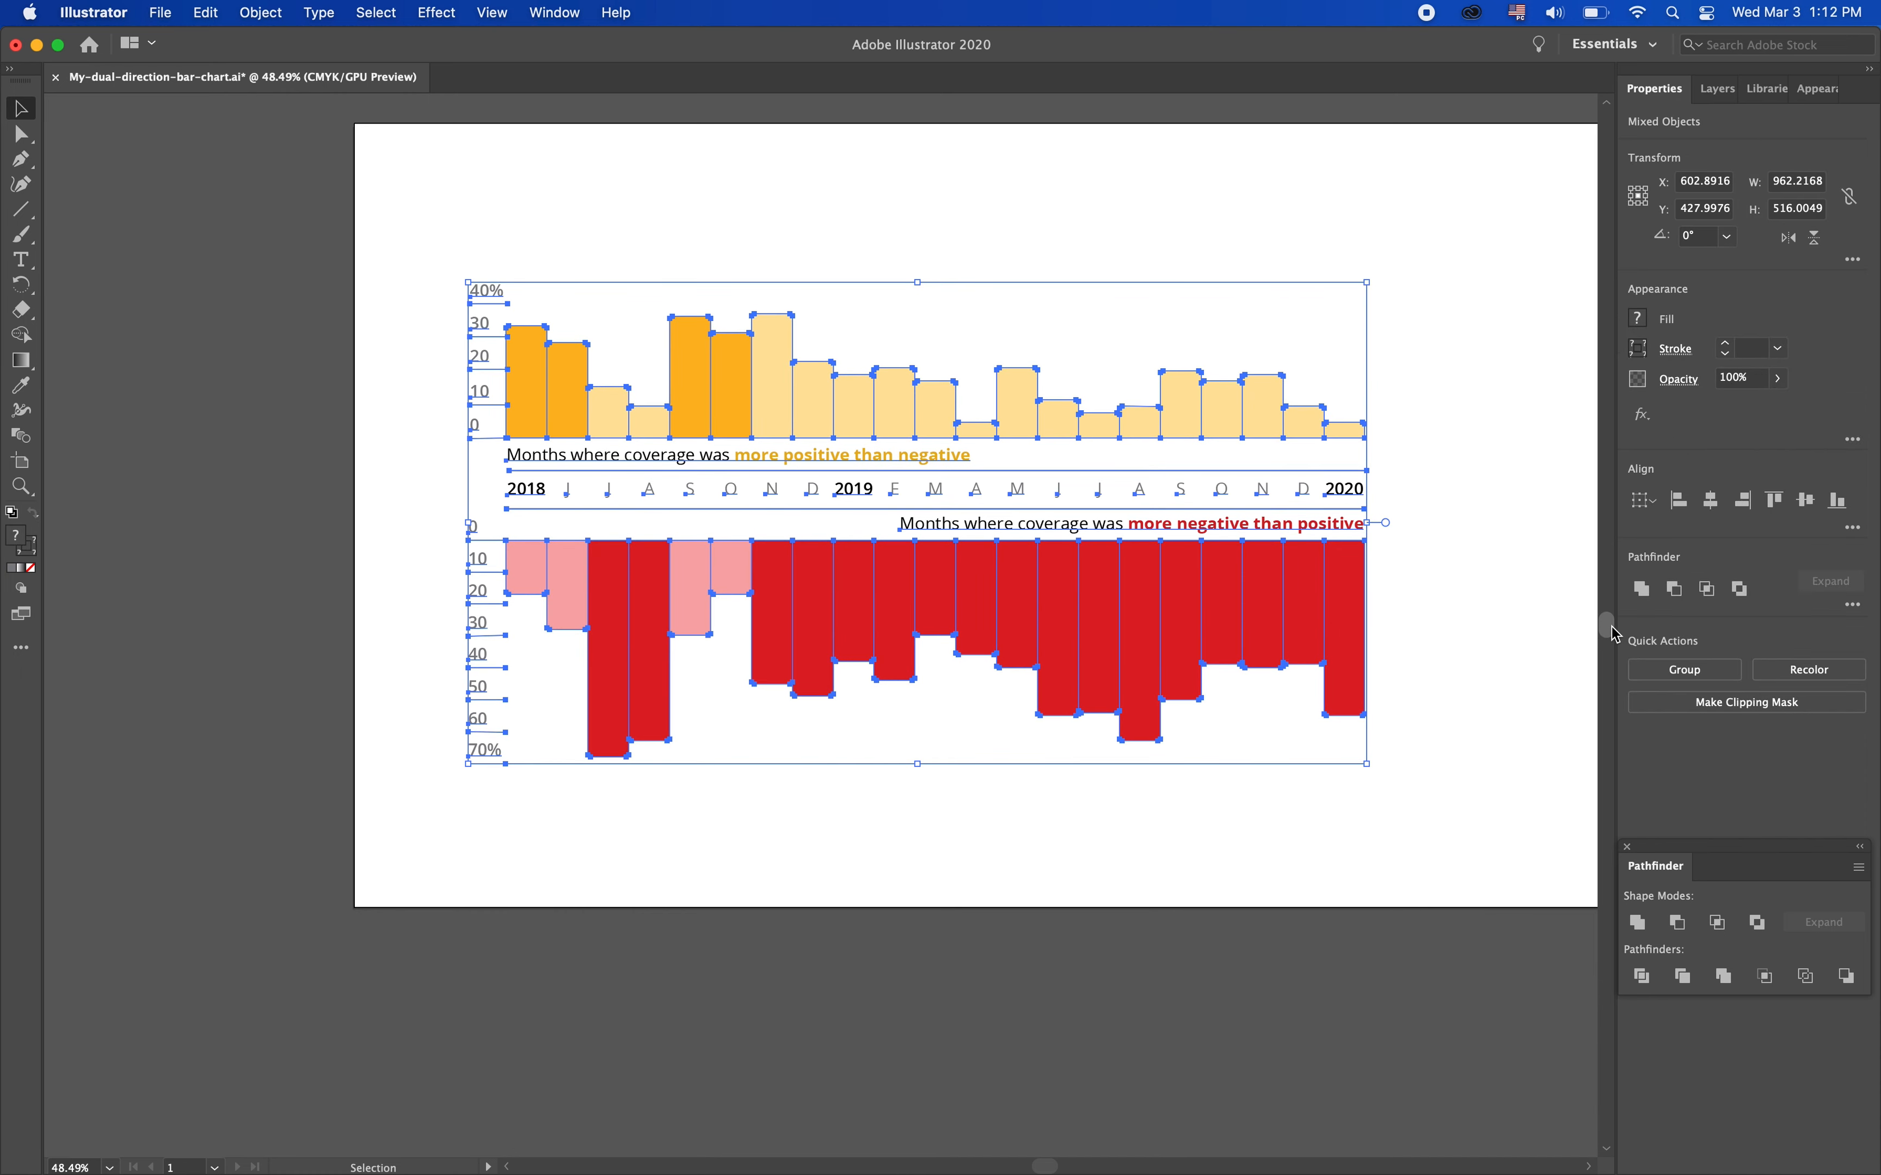
click(1497, 673)
Add a title text above the chart beginning "In the 20 months since she was married, Meghan", following the original chart's wording
click(21, 259)
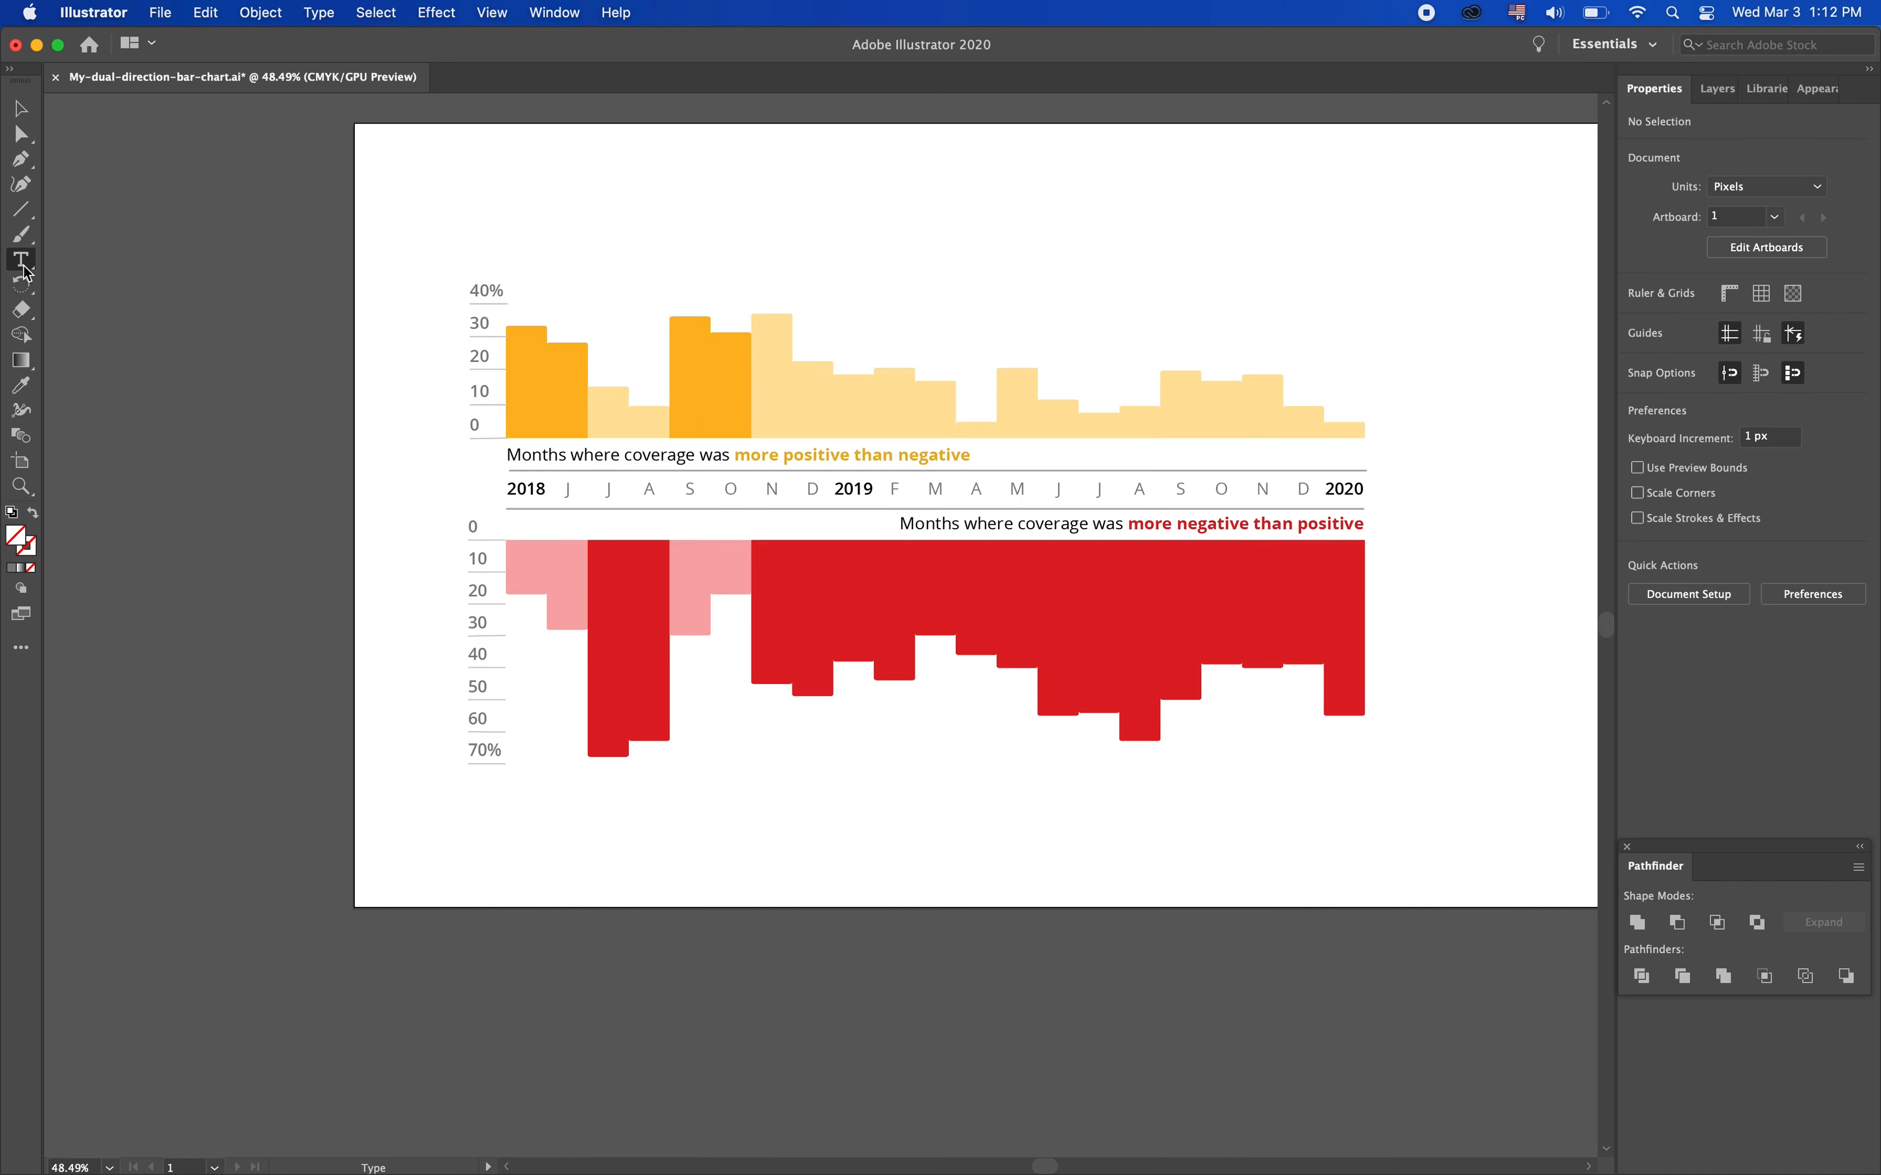
click(510, 177)
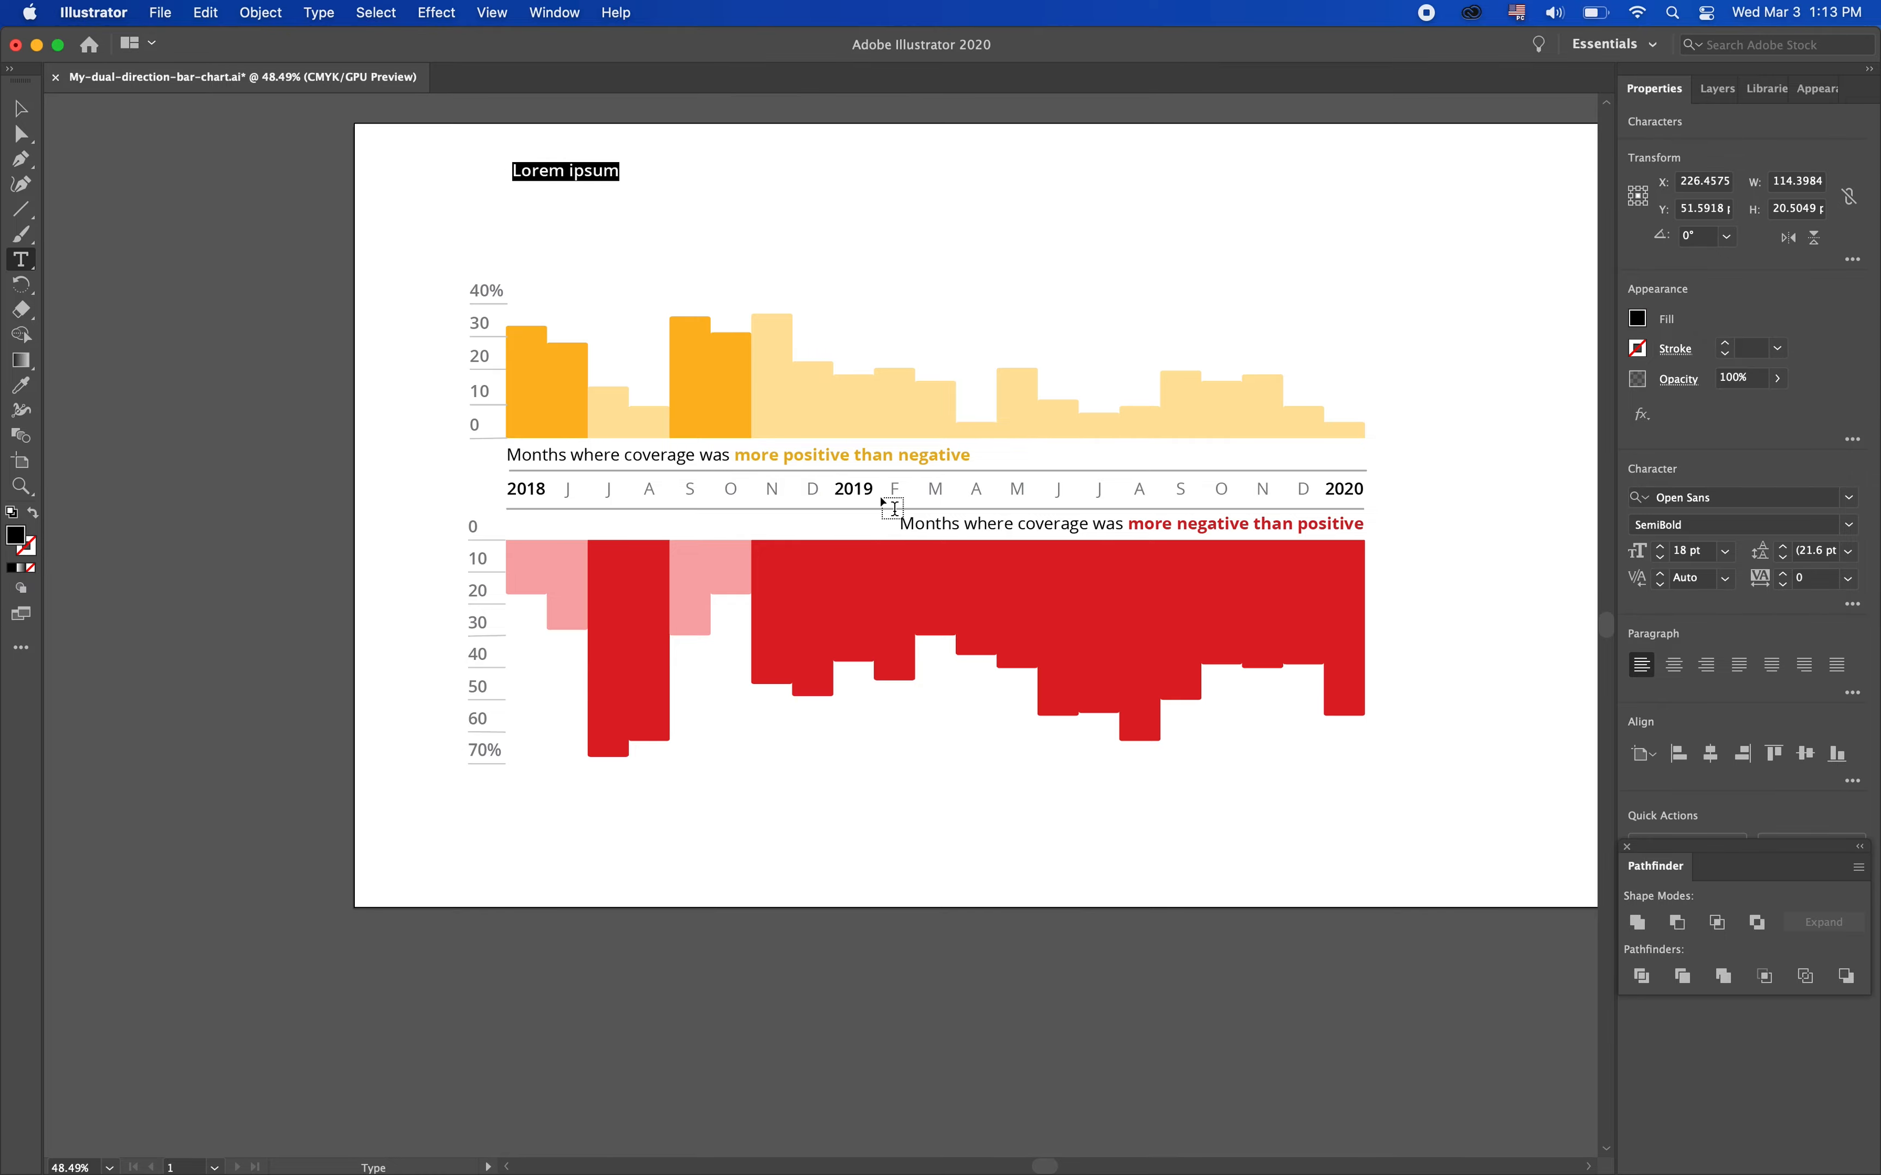
key(super+Tab)
key(super+Tab)
text(iN TH)
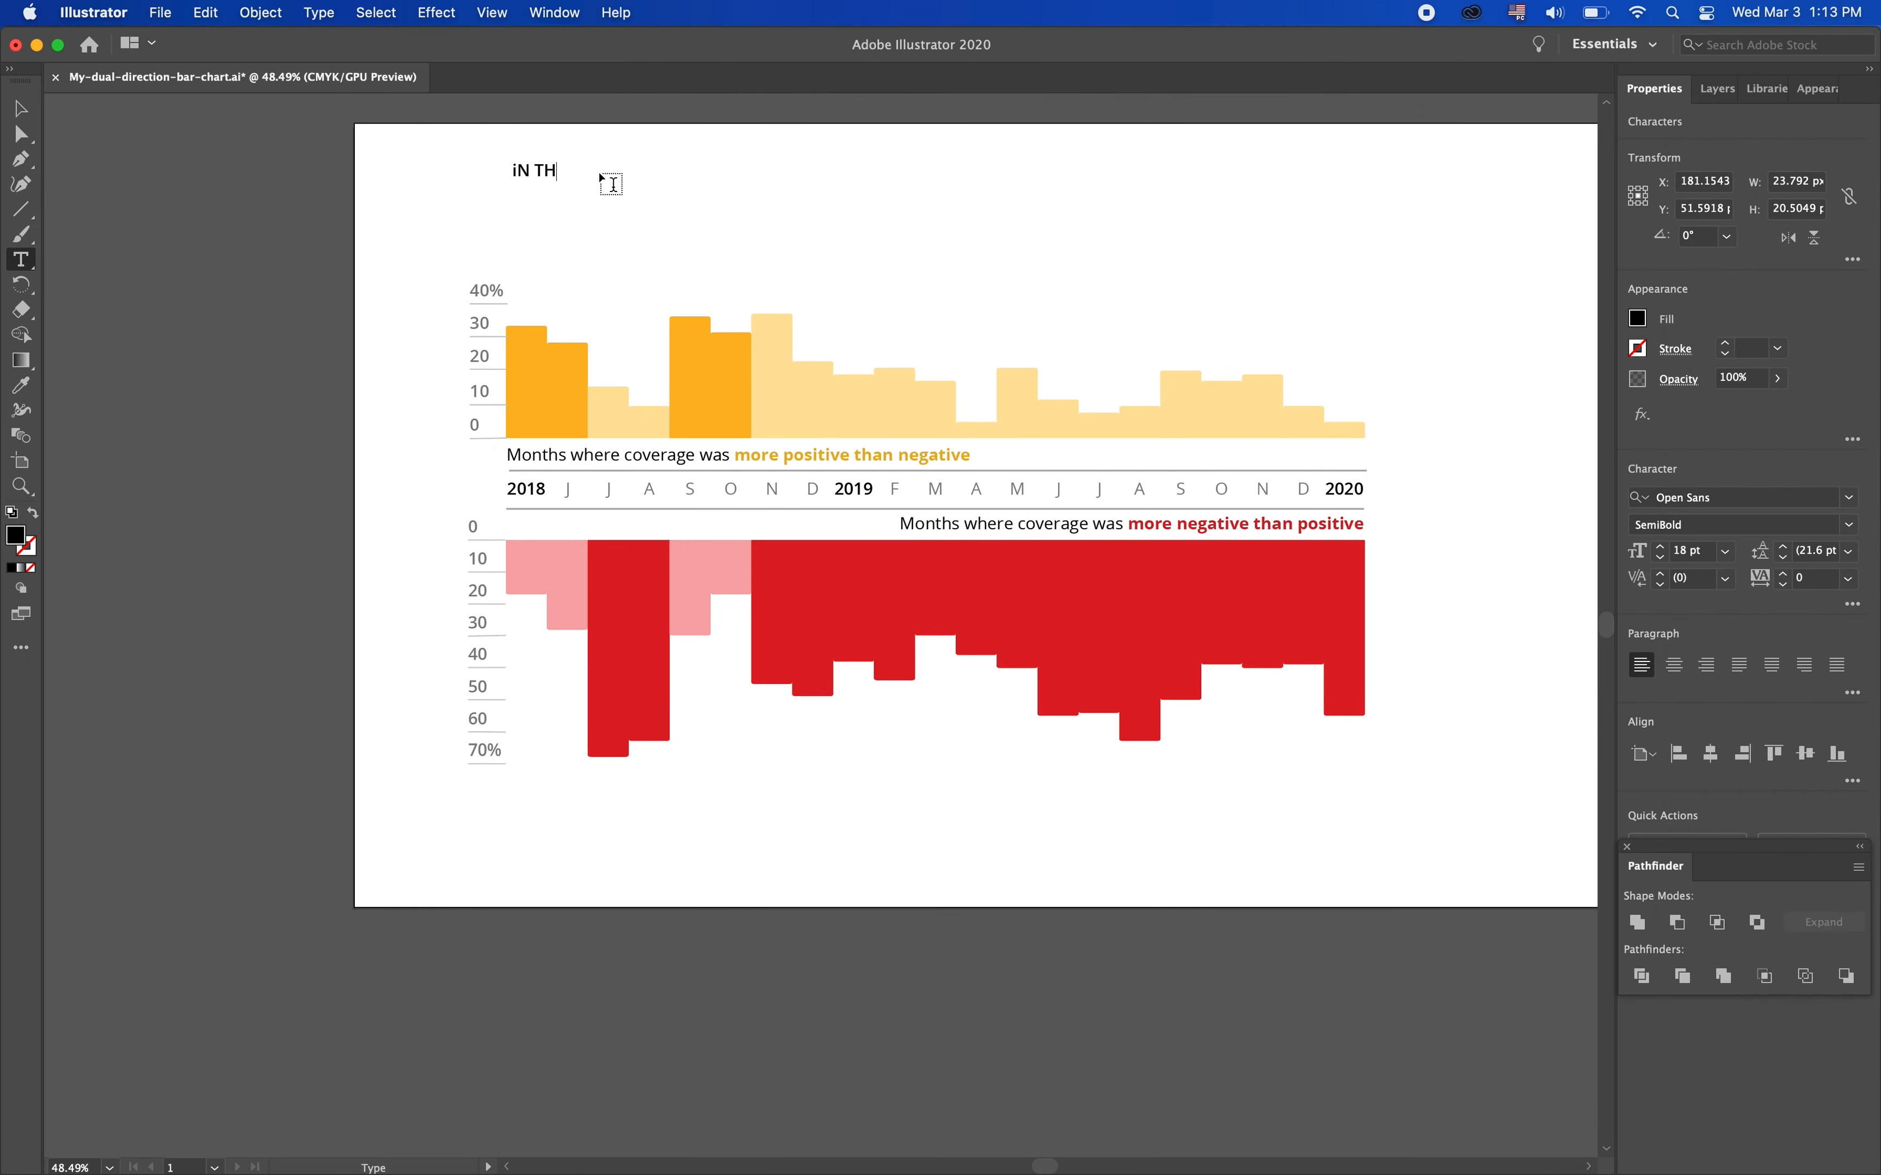
key(BackSpace)
text(In the 20 months)
key(super+Tab)
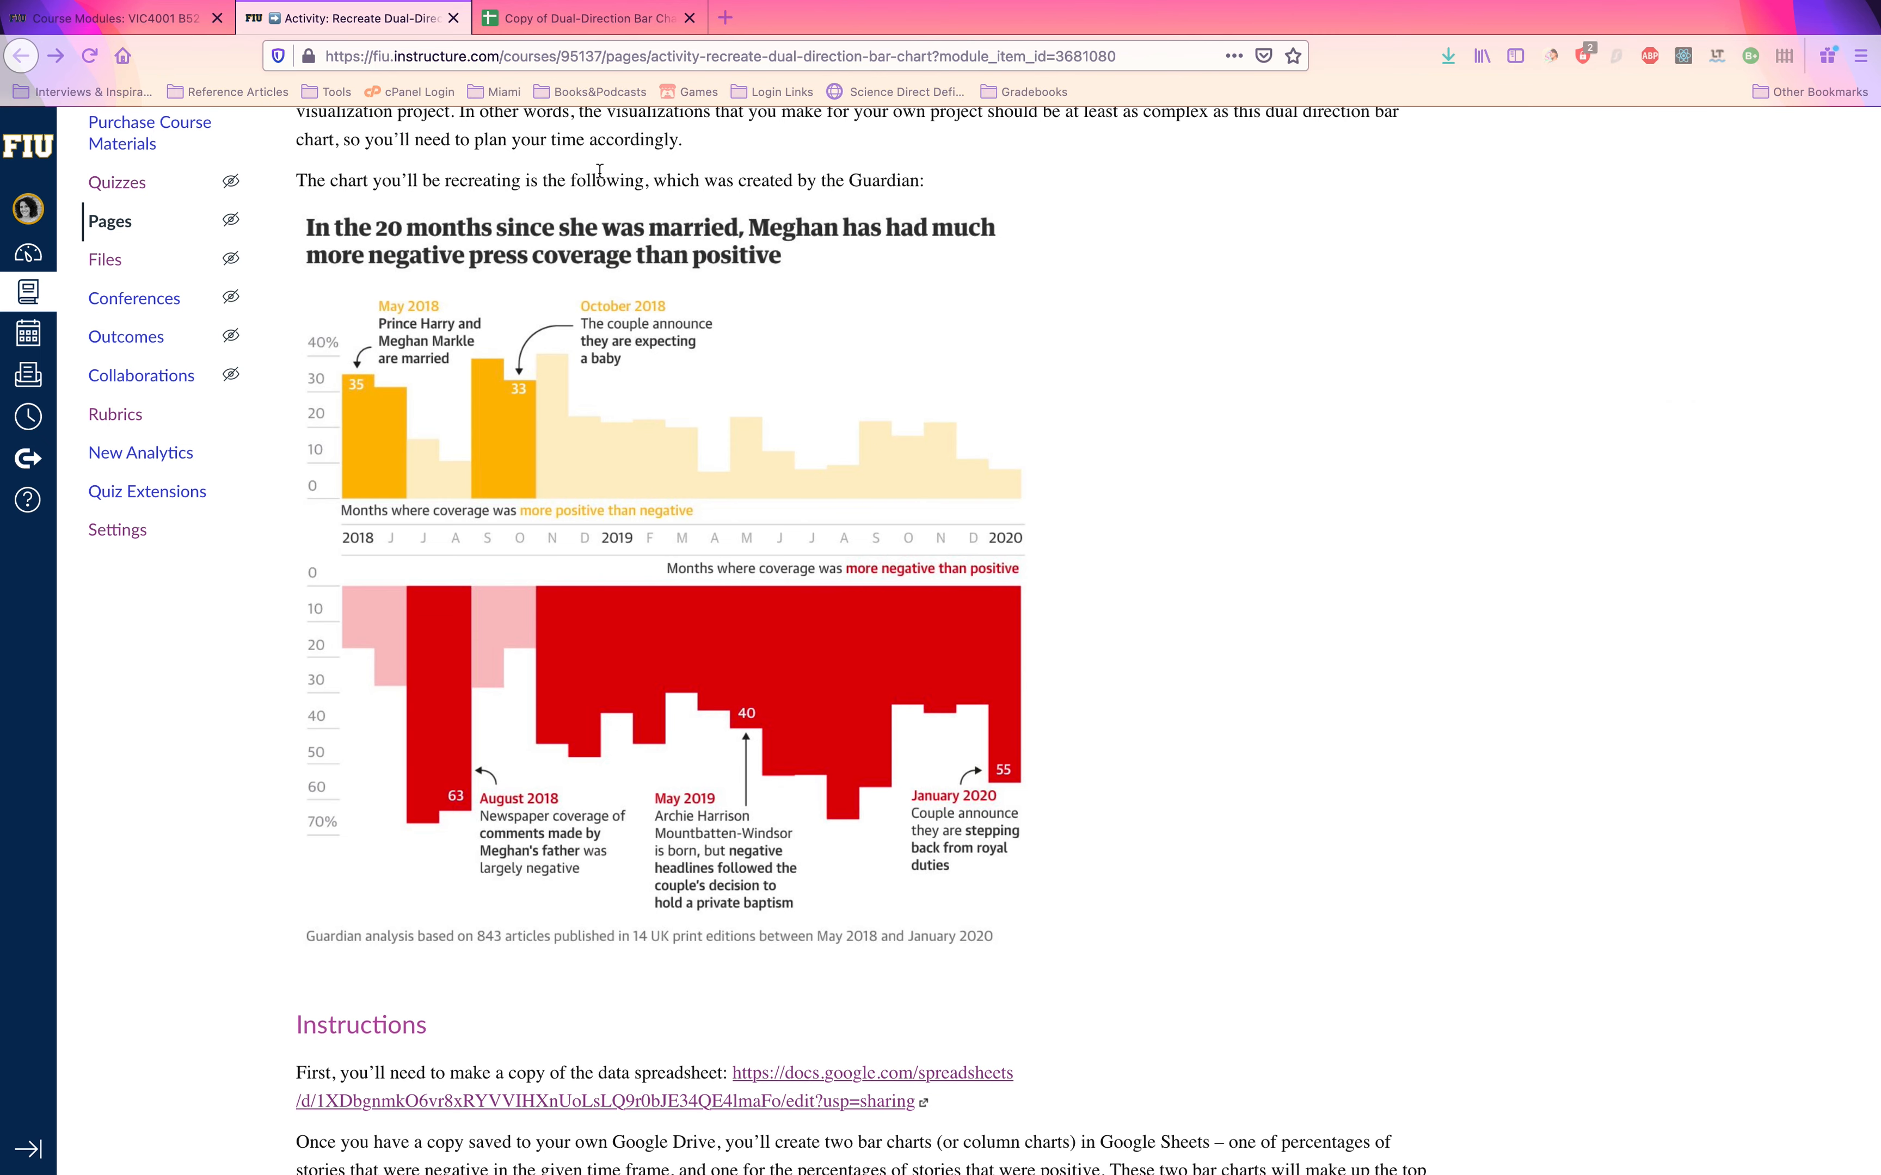
key(super+Tab)
text(sin)
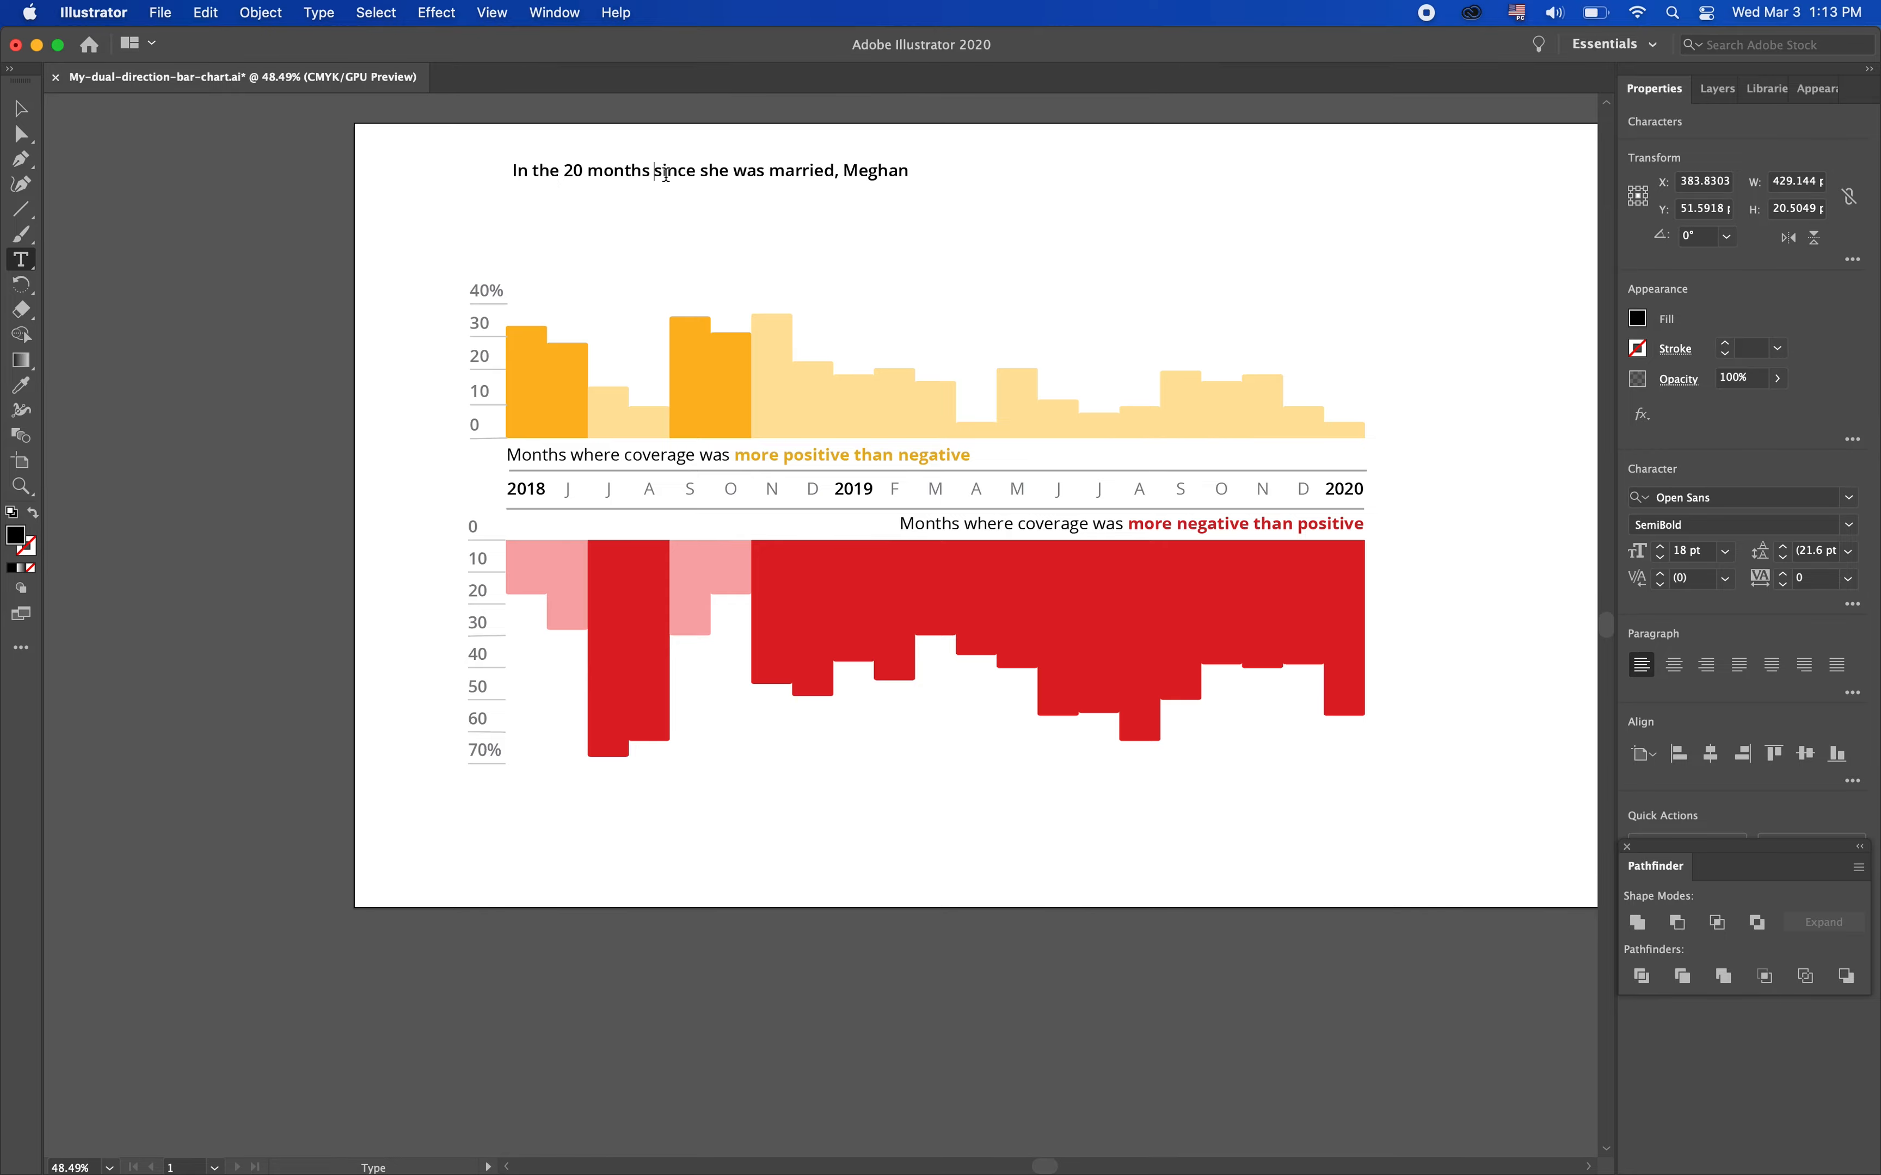
Complete the title with "has had much more negative press coverage than positive", breaking the line before "more negative"
key(super+Tab)
key(super+Tab)
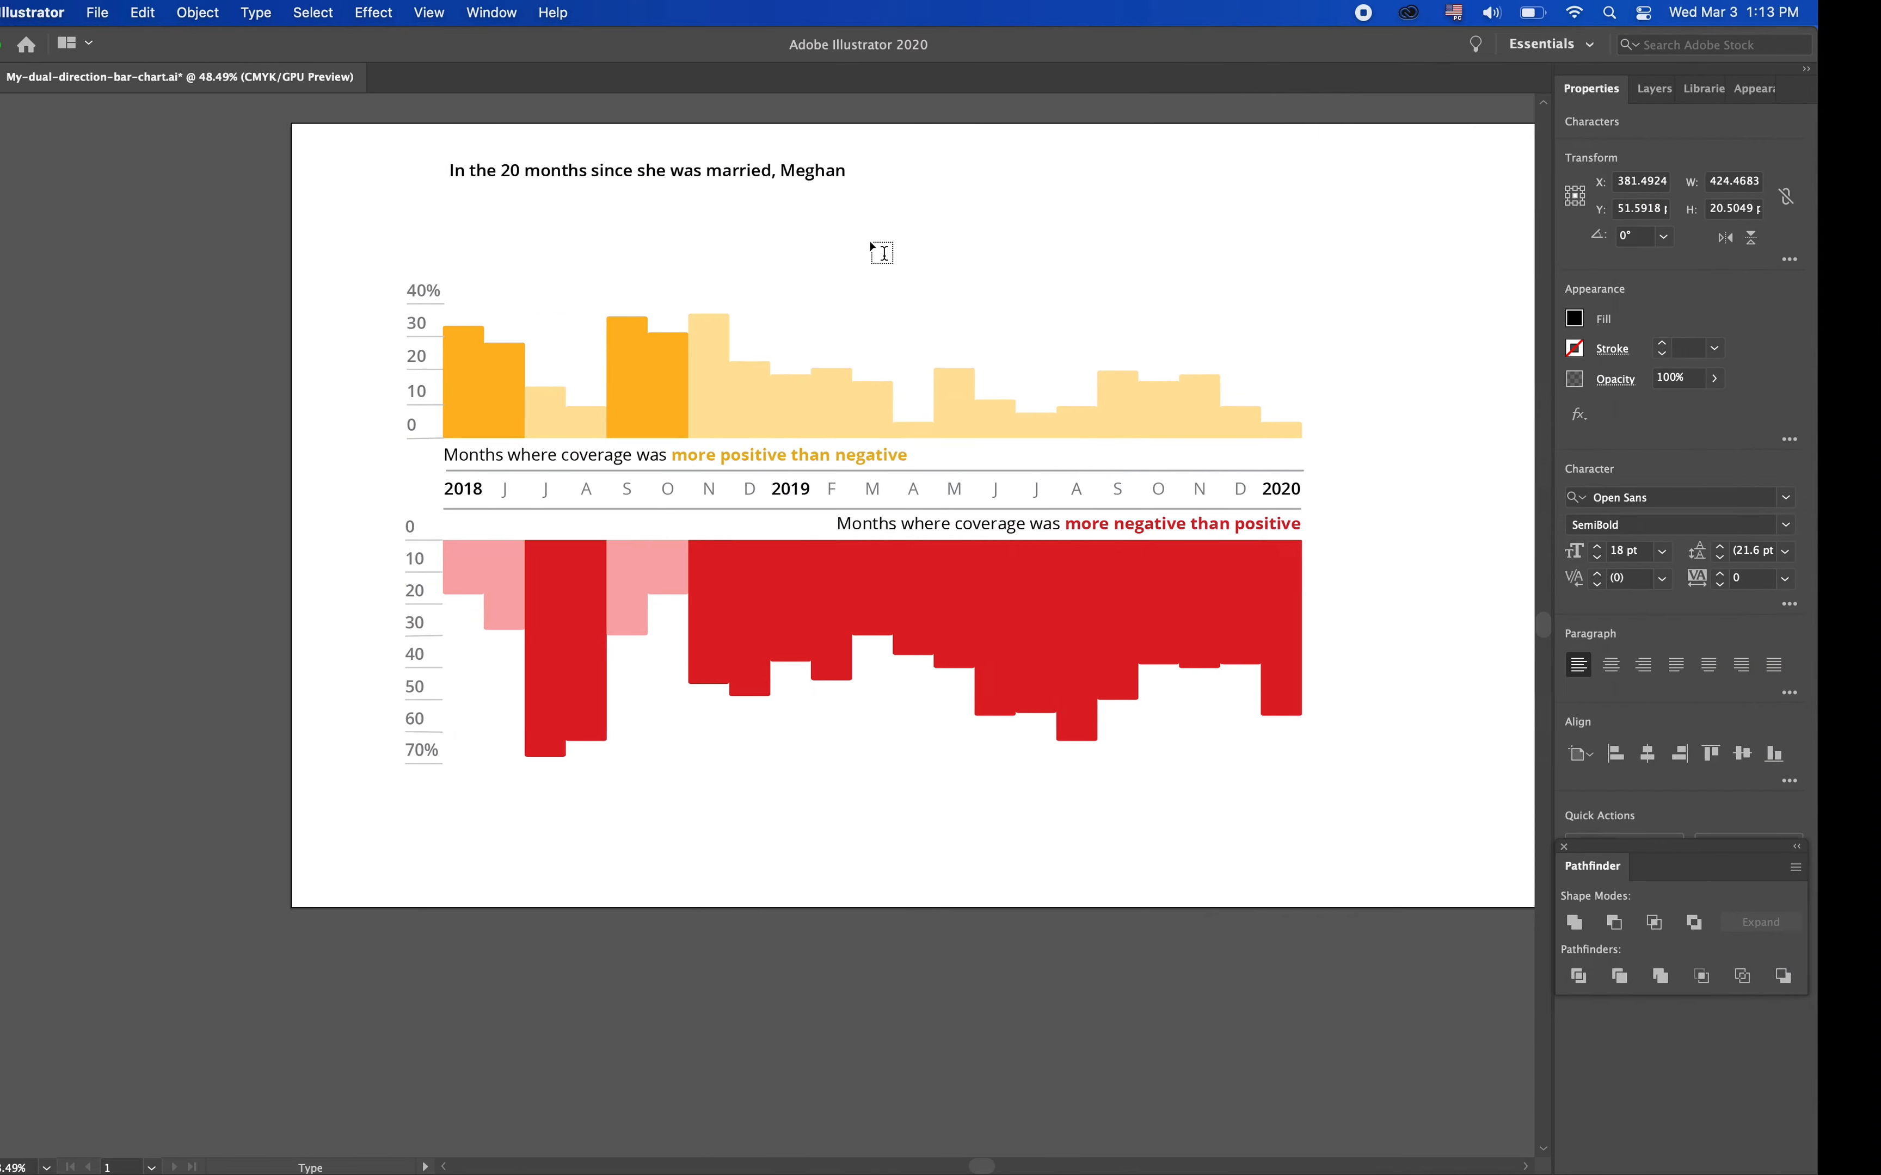
text(had m)
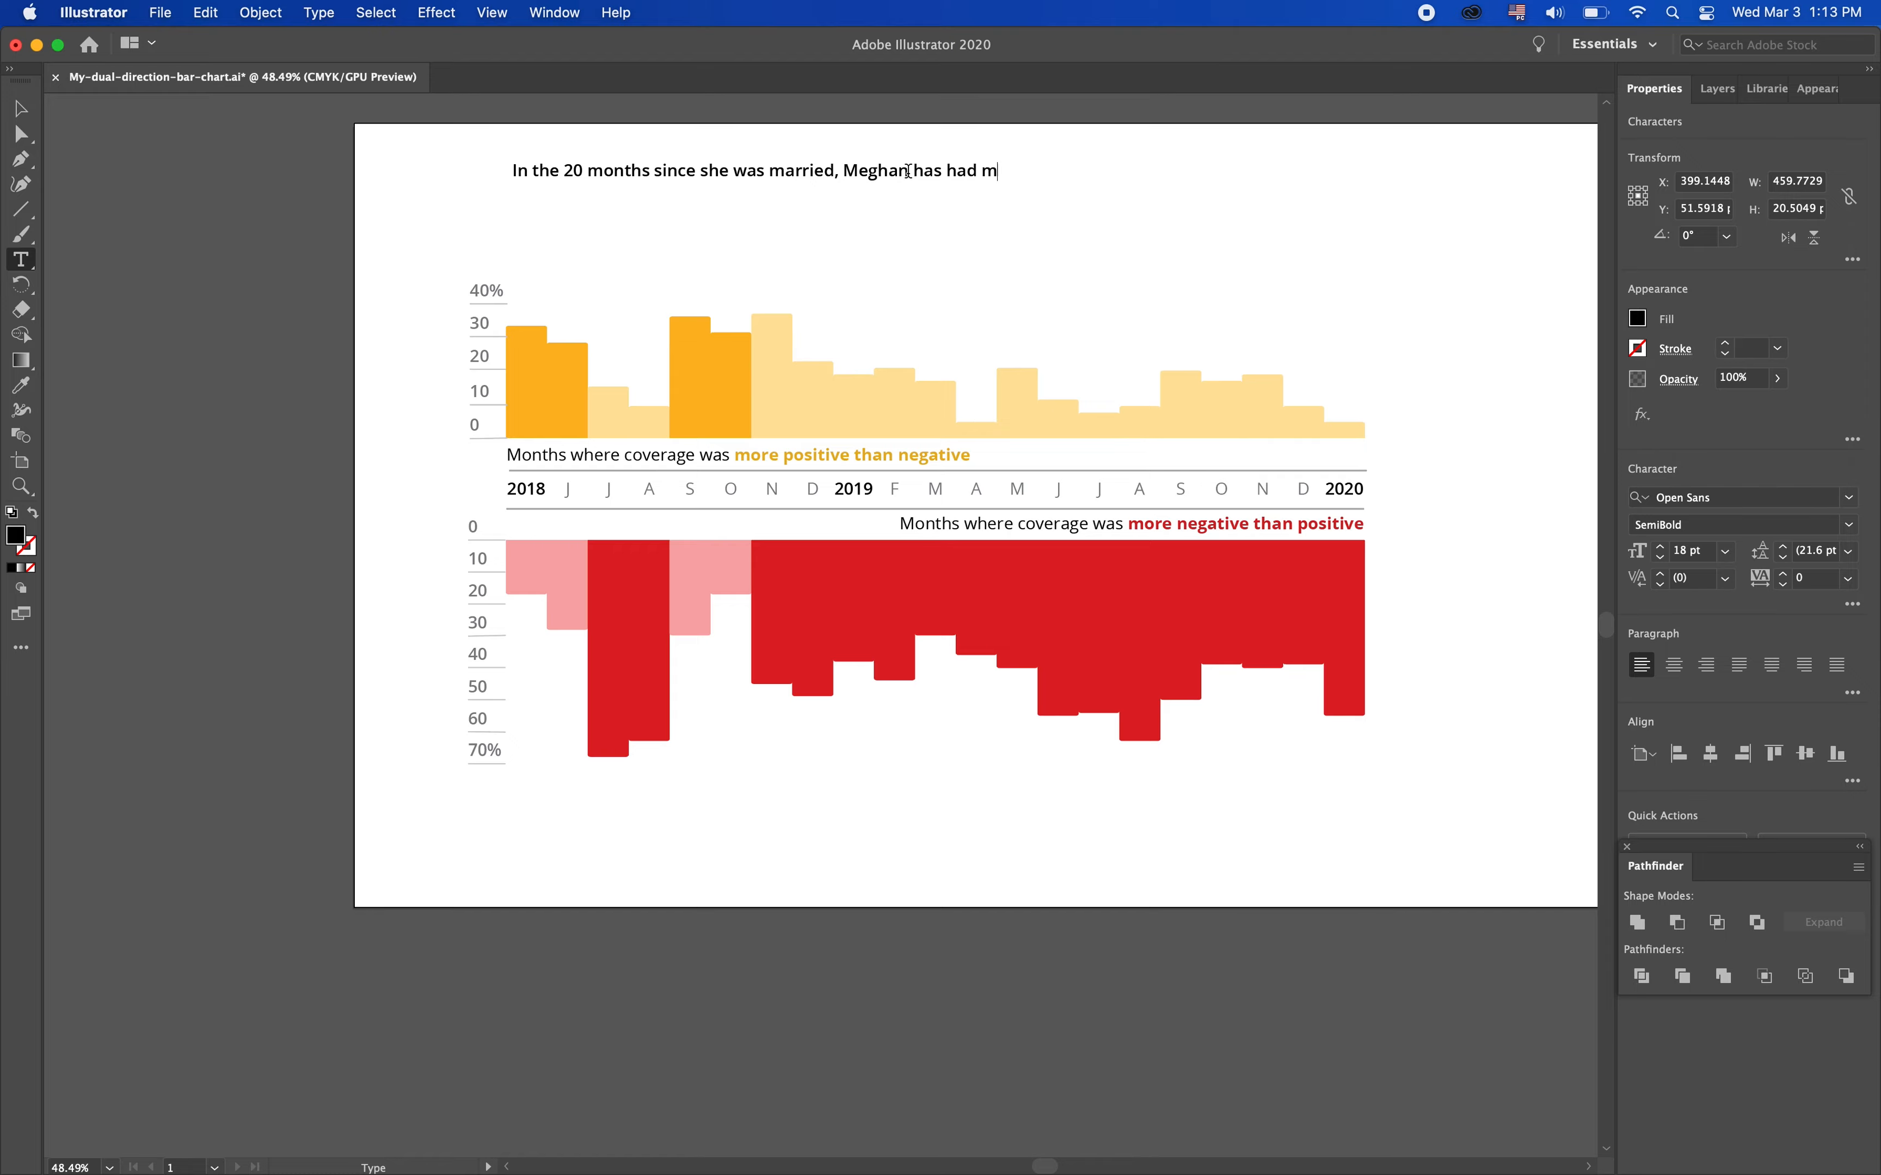
text(uch more negative press coverage)
key(super+Tab)
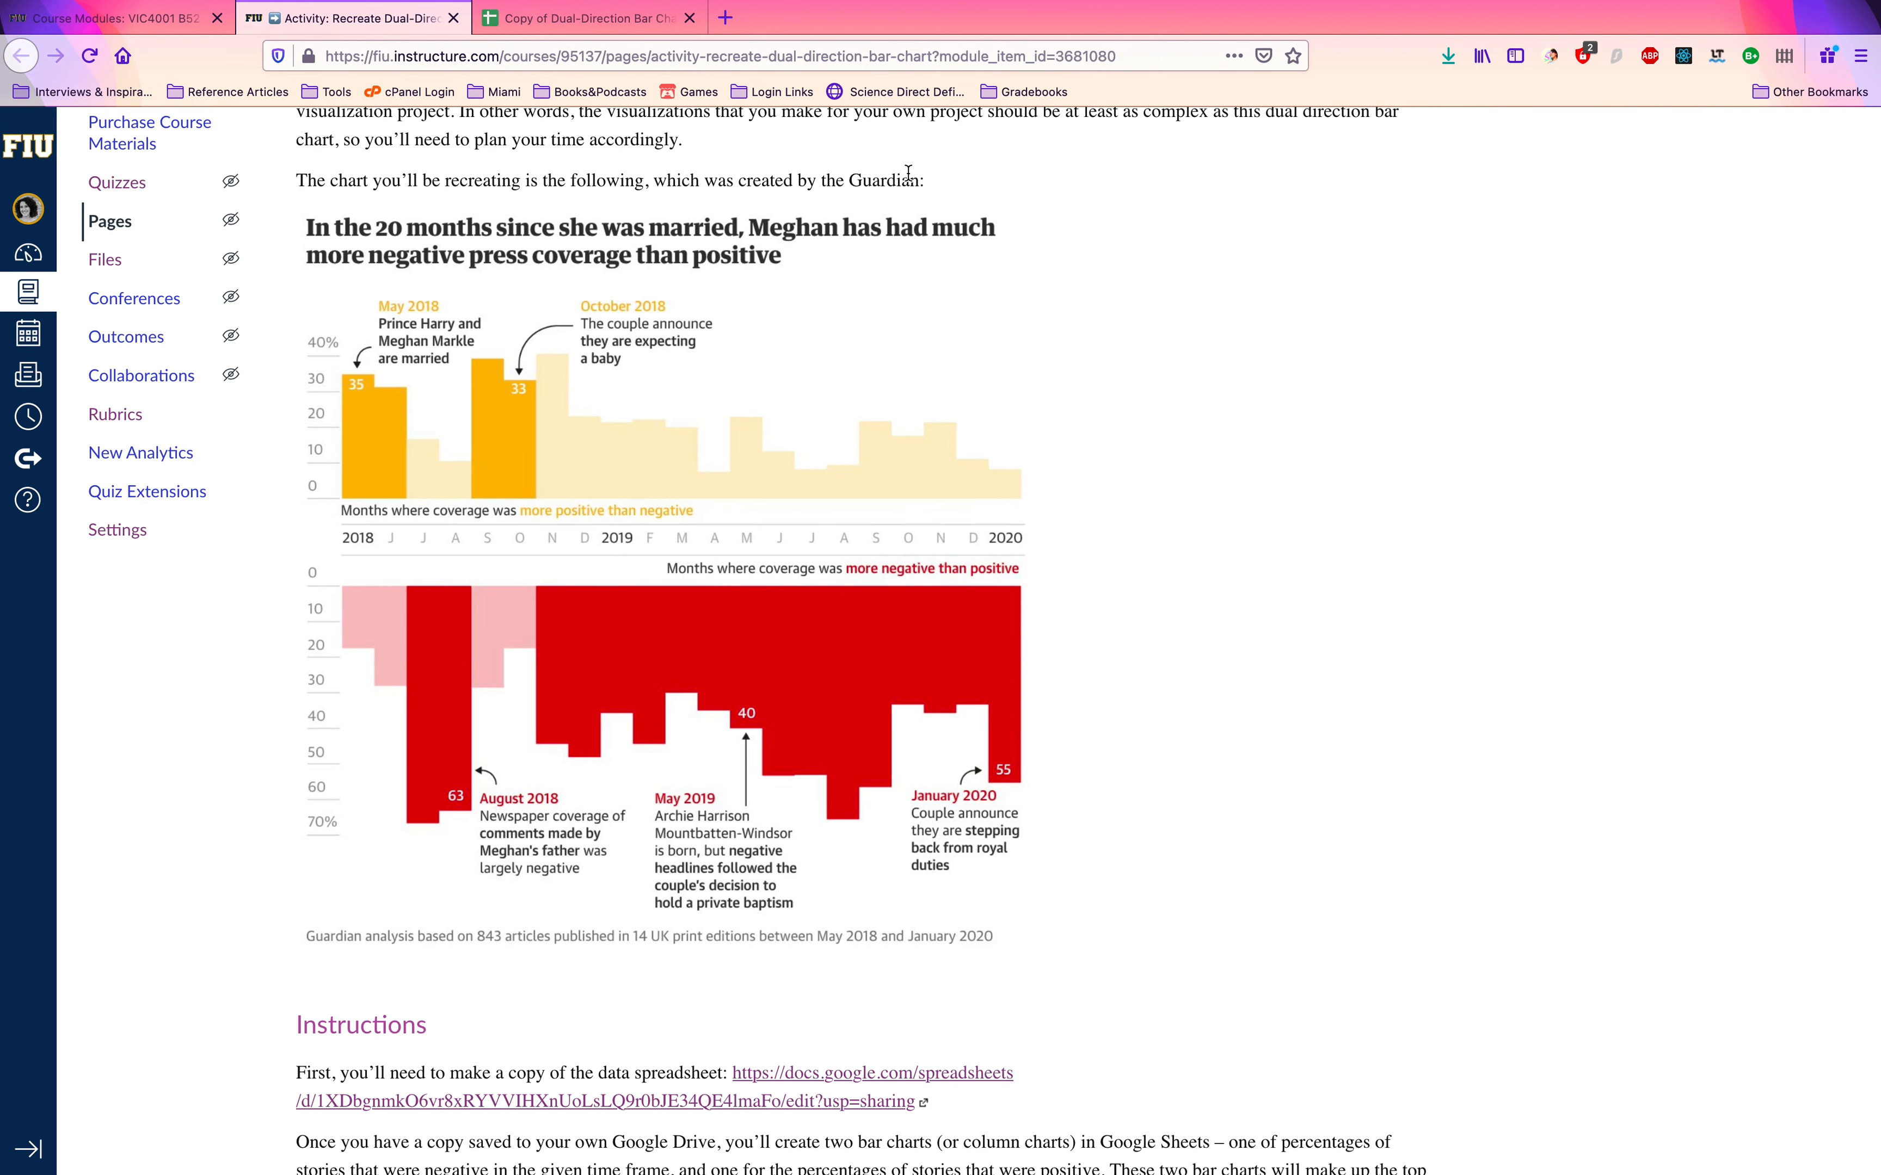
key(super+Tab)
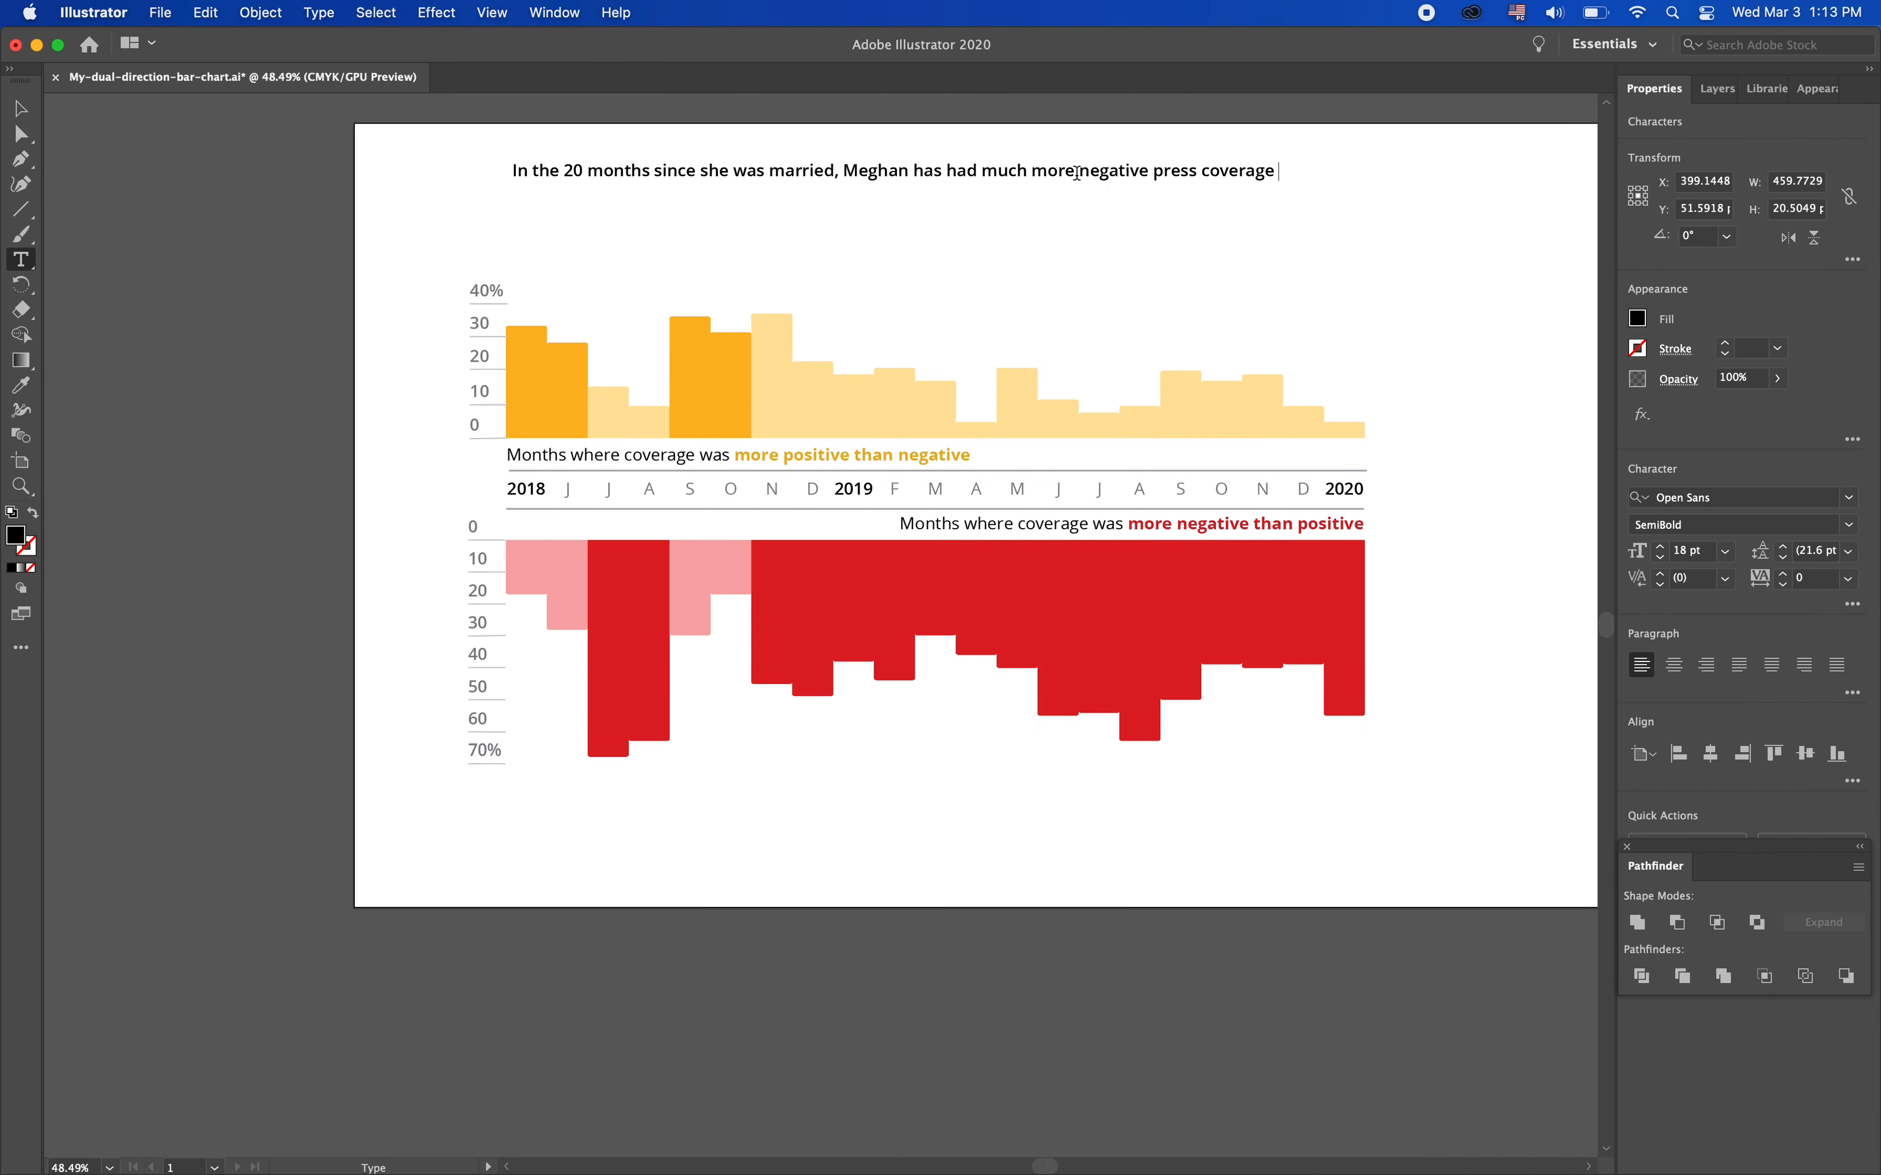
click(1039, 170)
key(Return)
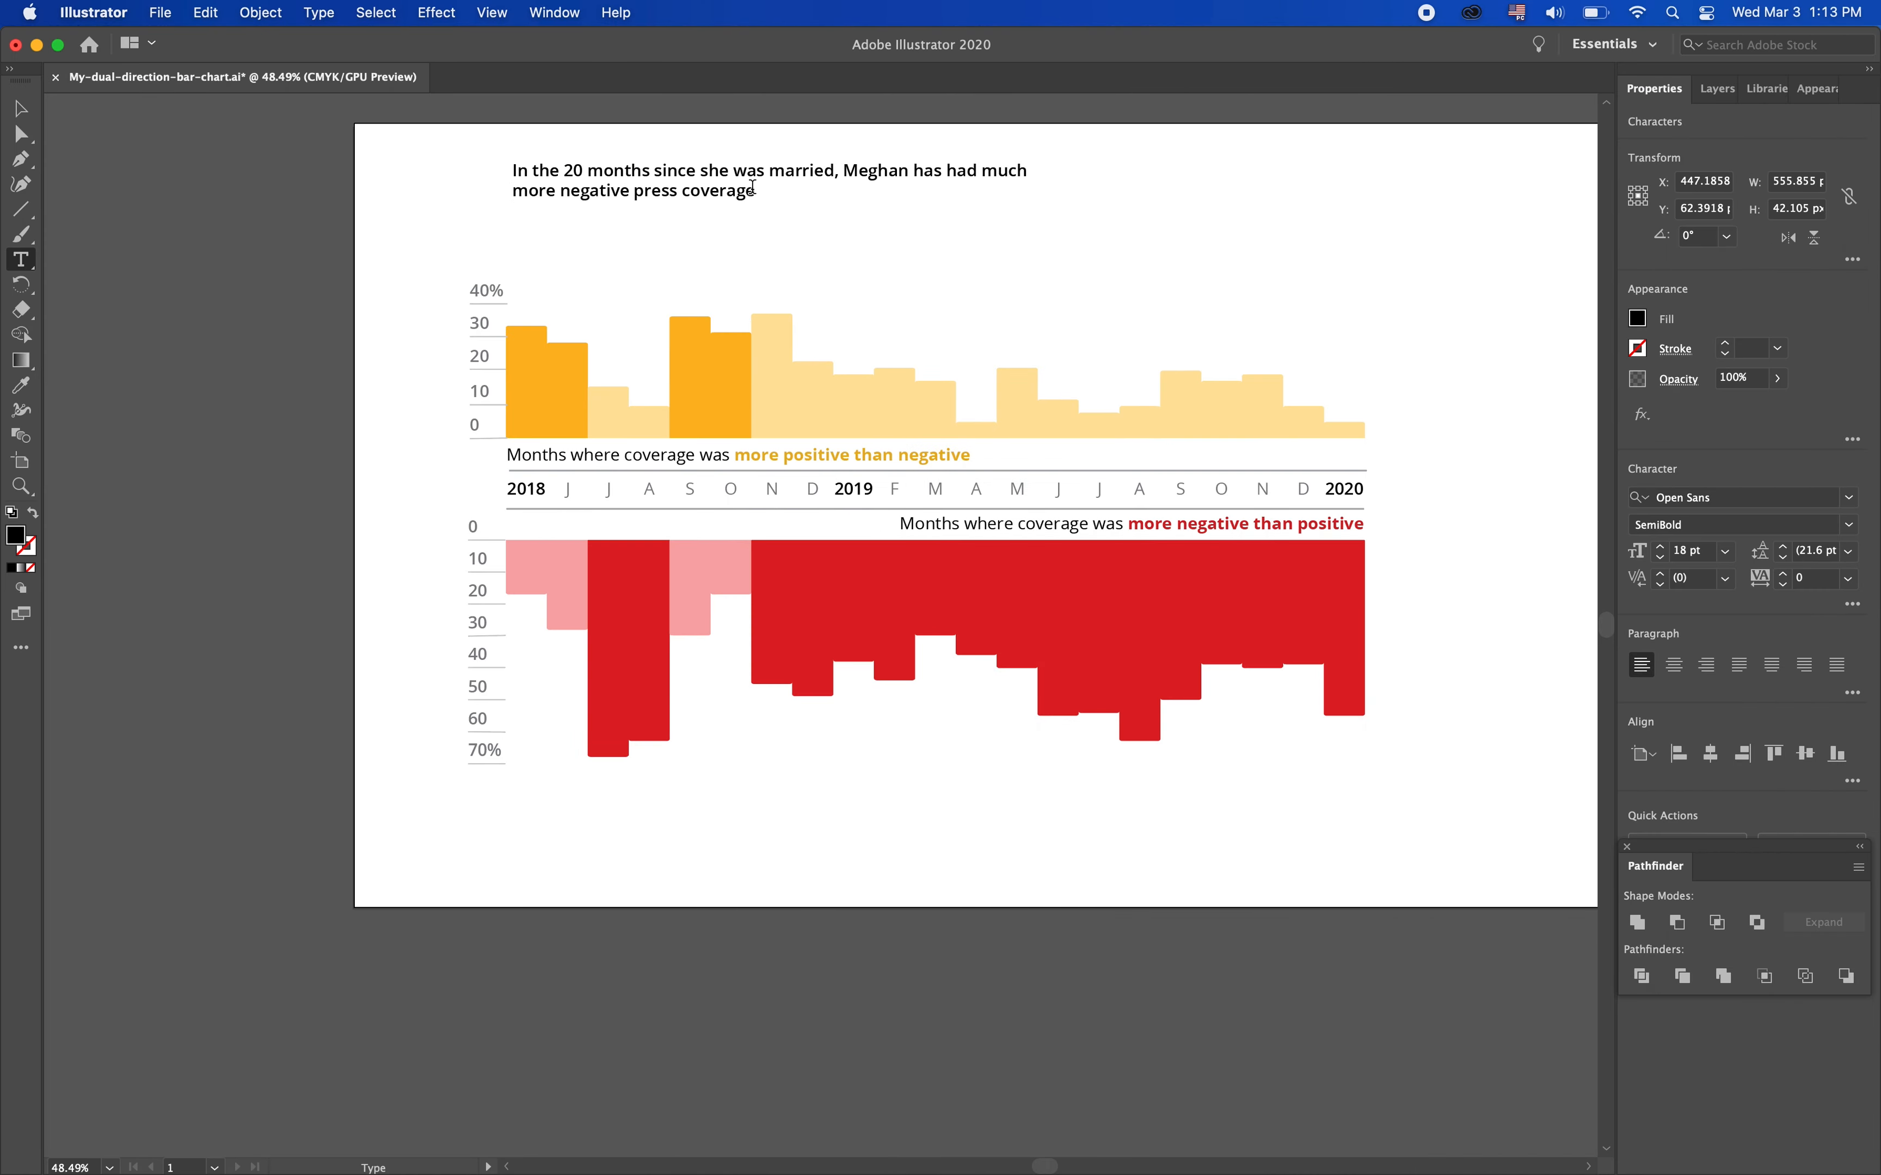
key(super+Tab)
key(super+Tab)
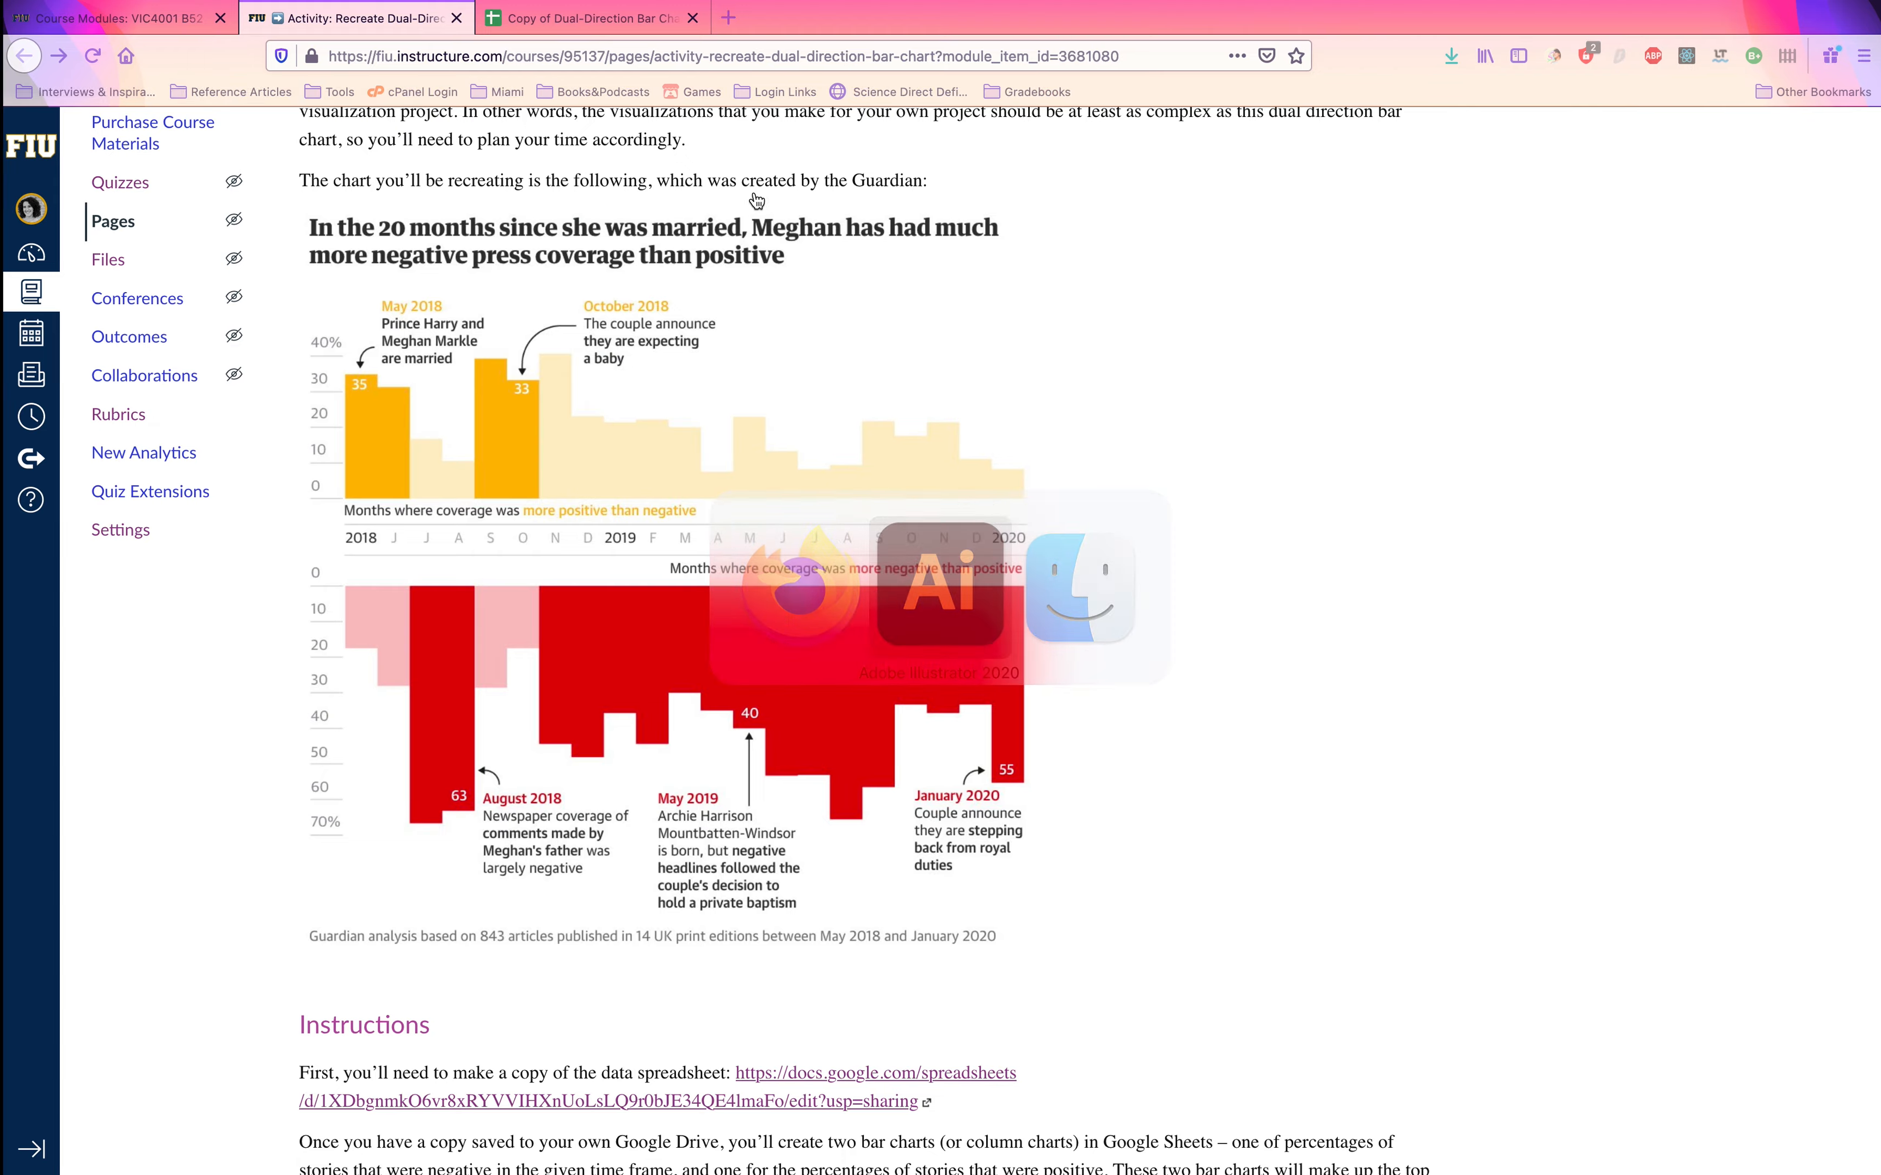
text(t)
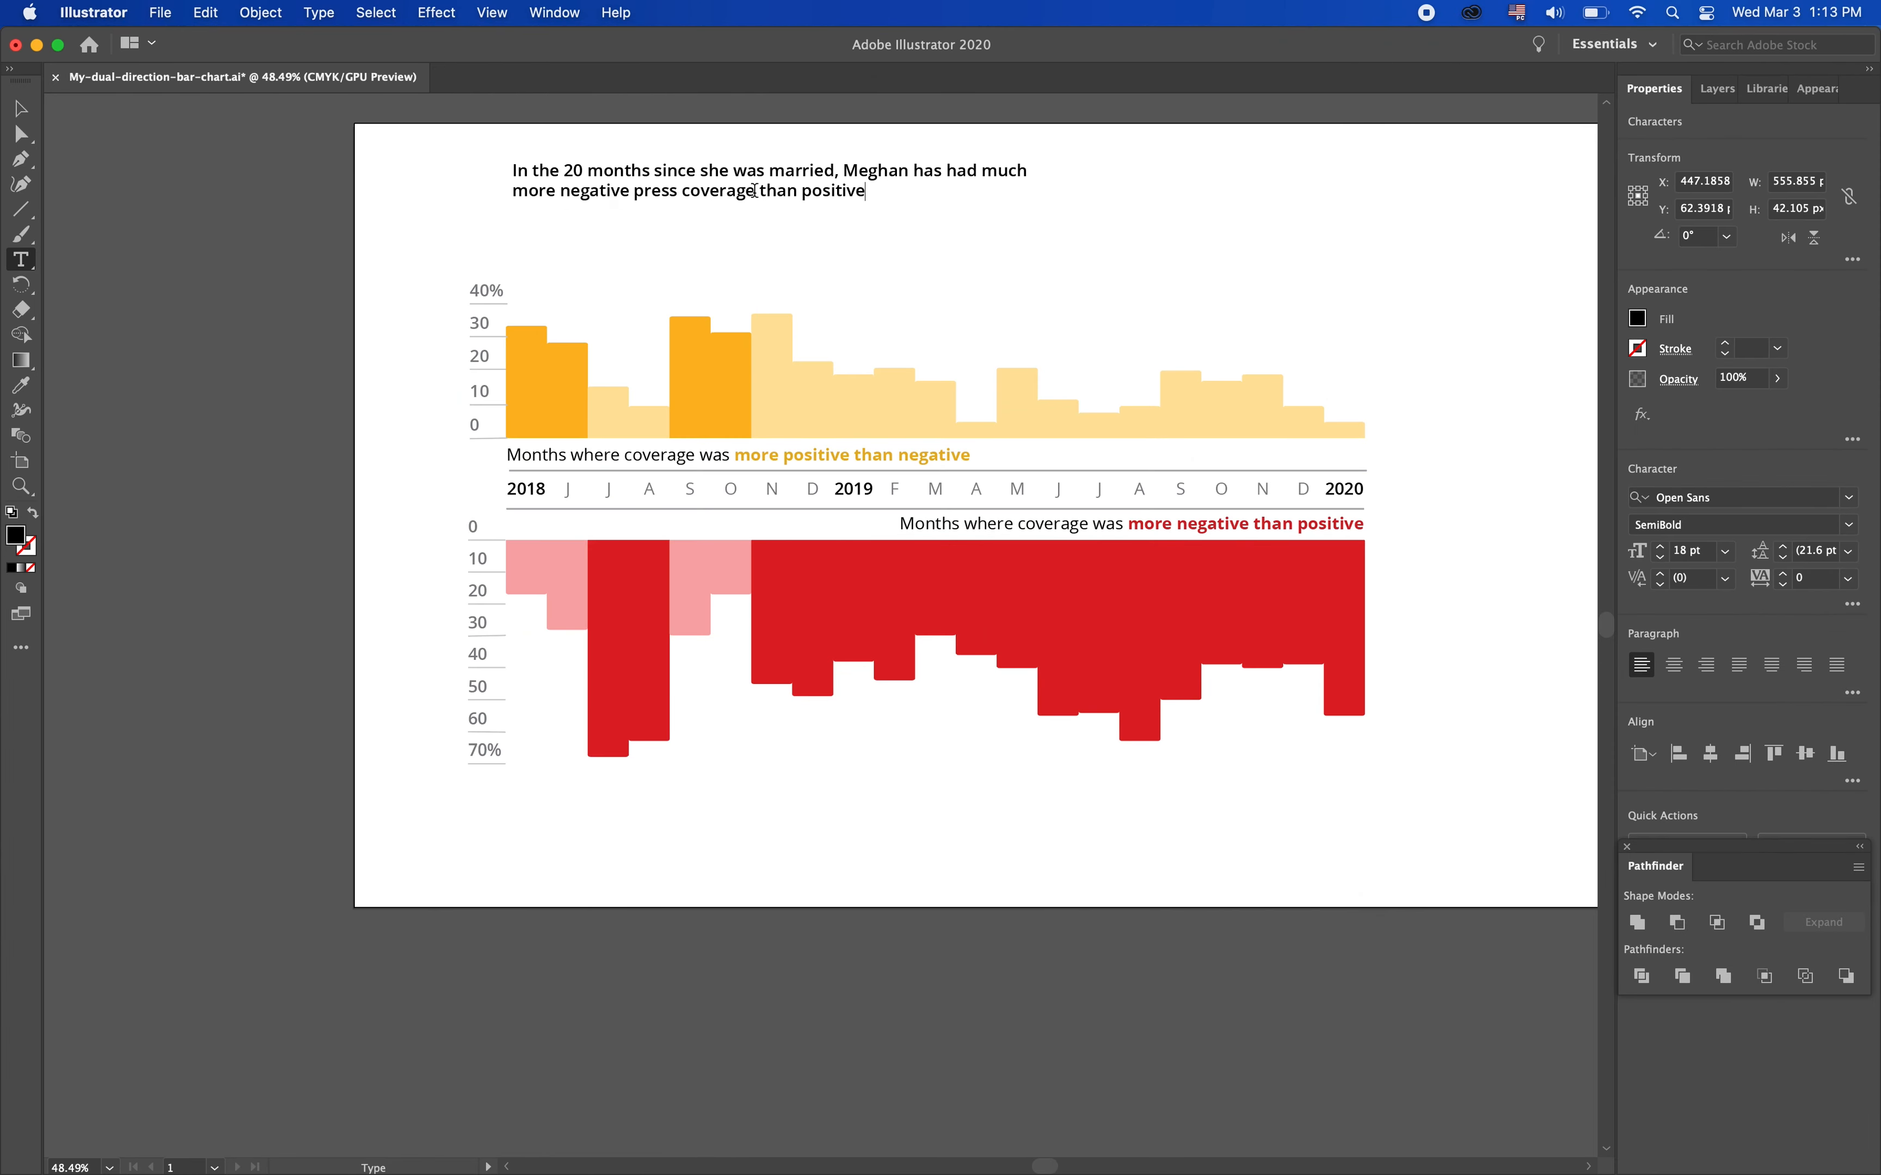
Enlarge the whole title to 28 pt and set it in Bodoni 72 Bold
key(super+a)
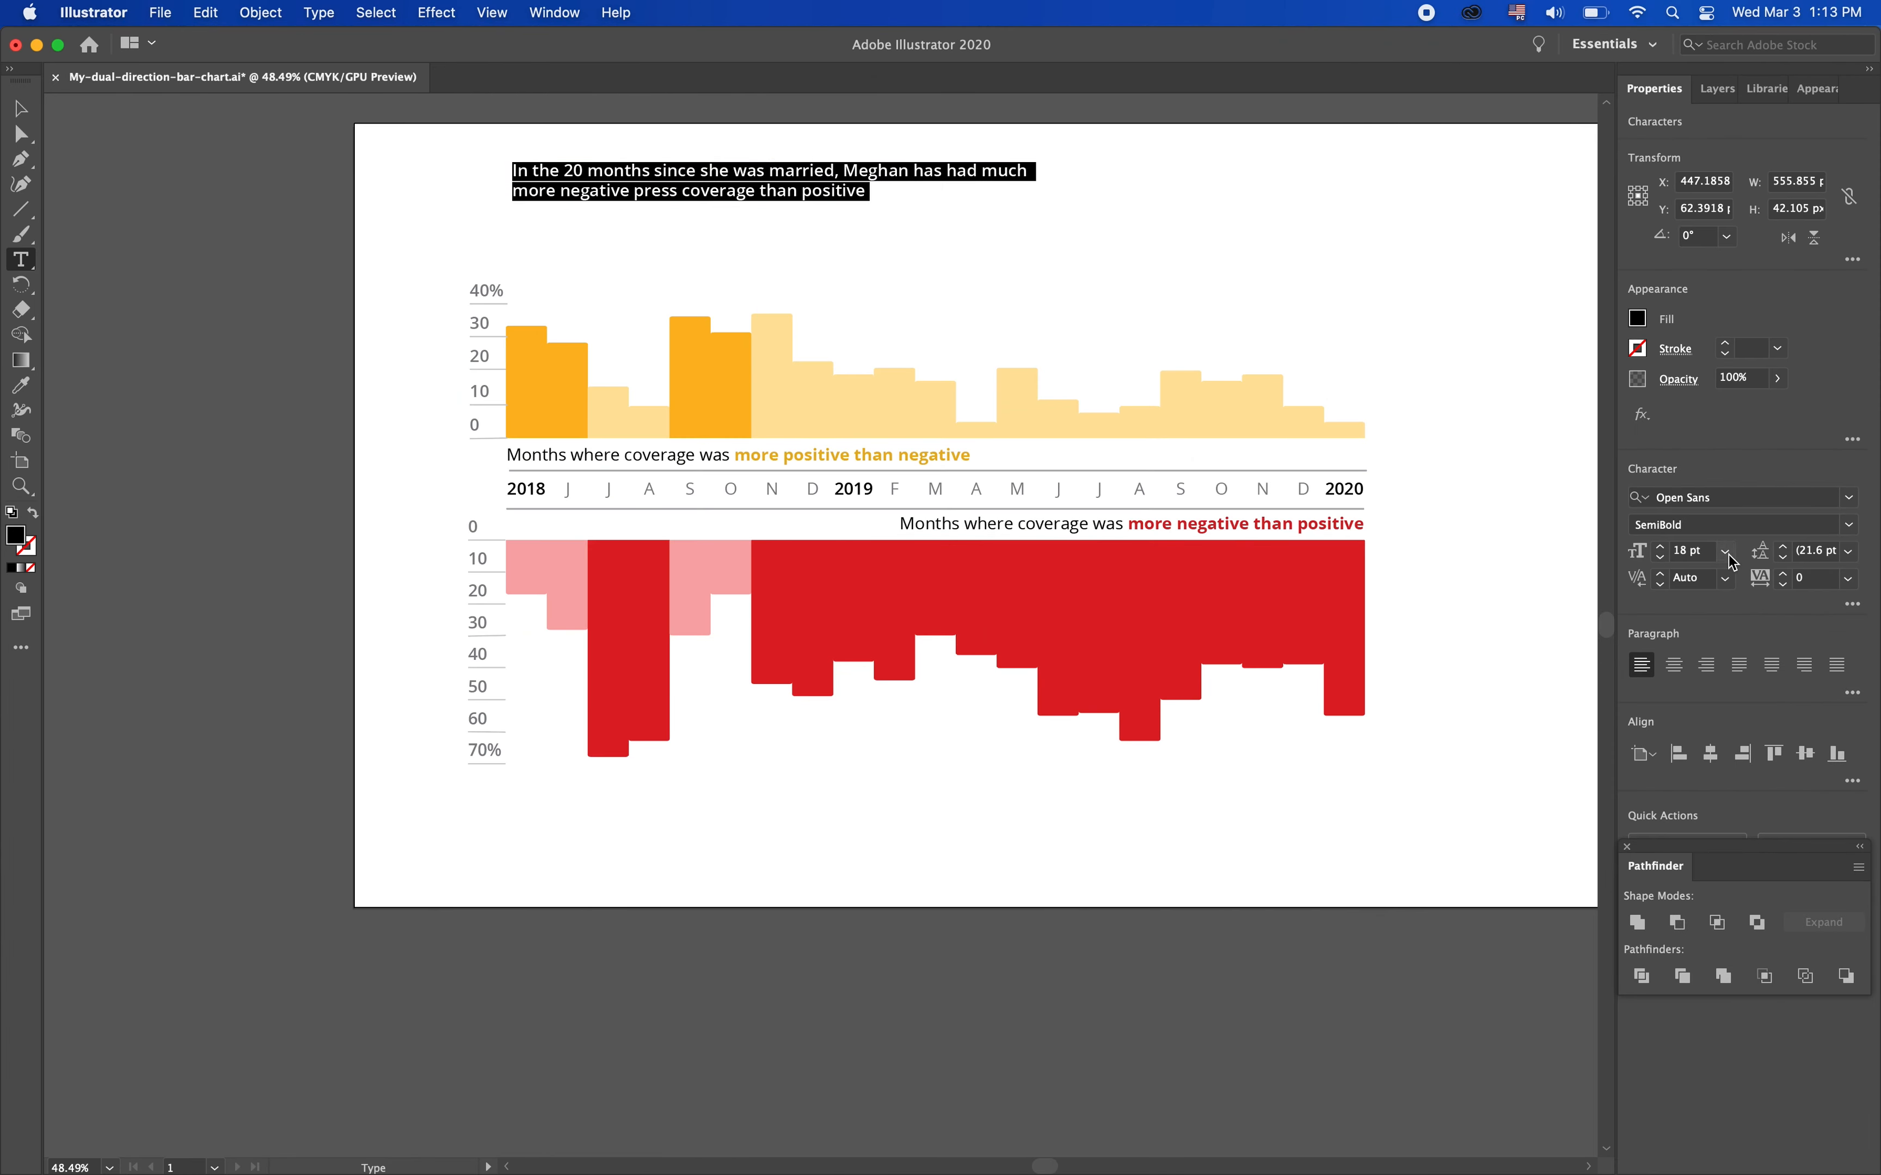
click(1663, 547)
click(1663, 547)
click(1663, 547)
click(1663, 548)
click(1663, 547)
click(1663, 548)
click(1663, 548)
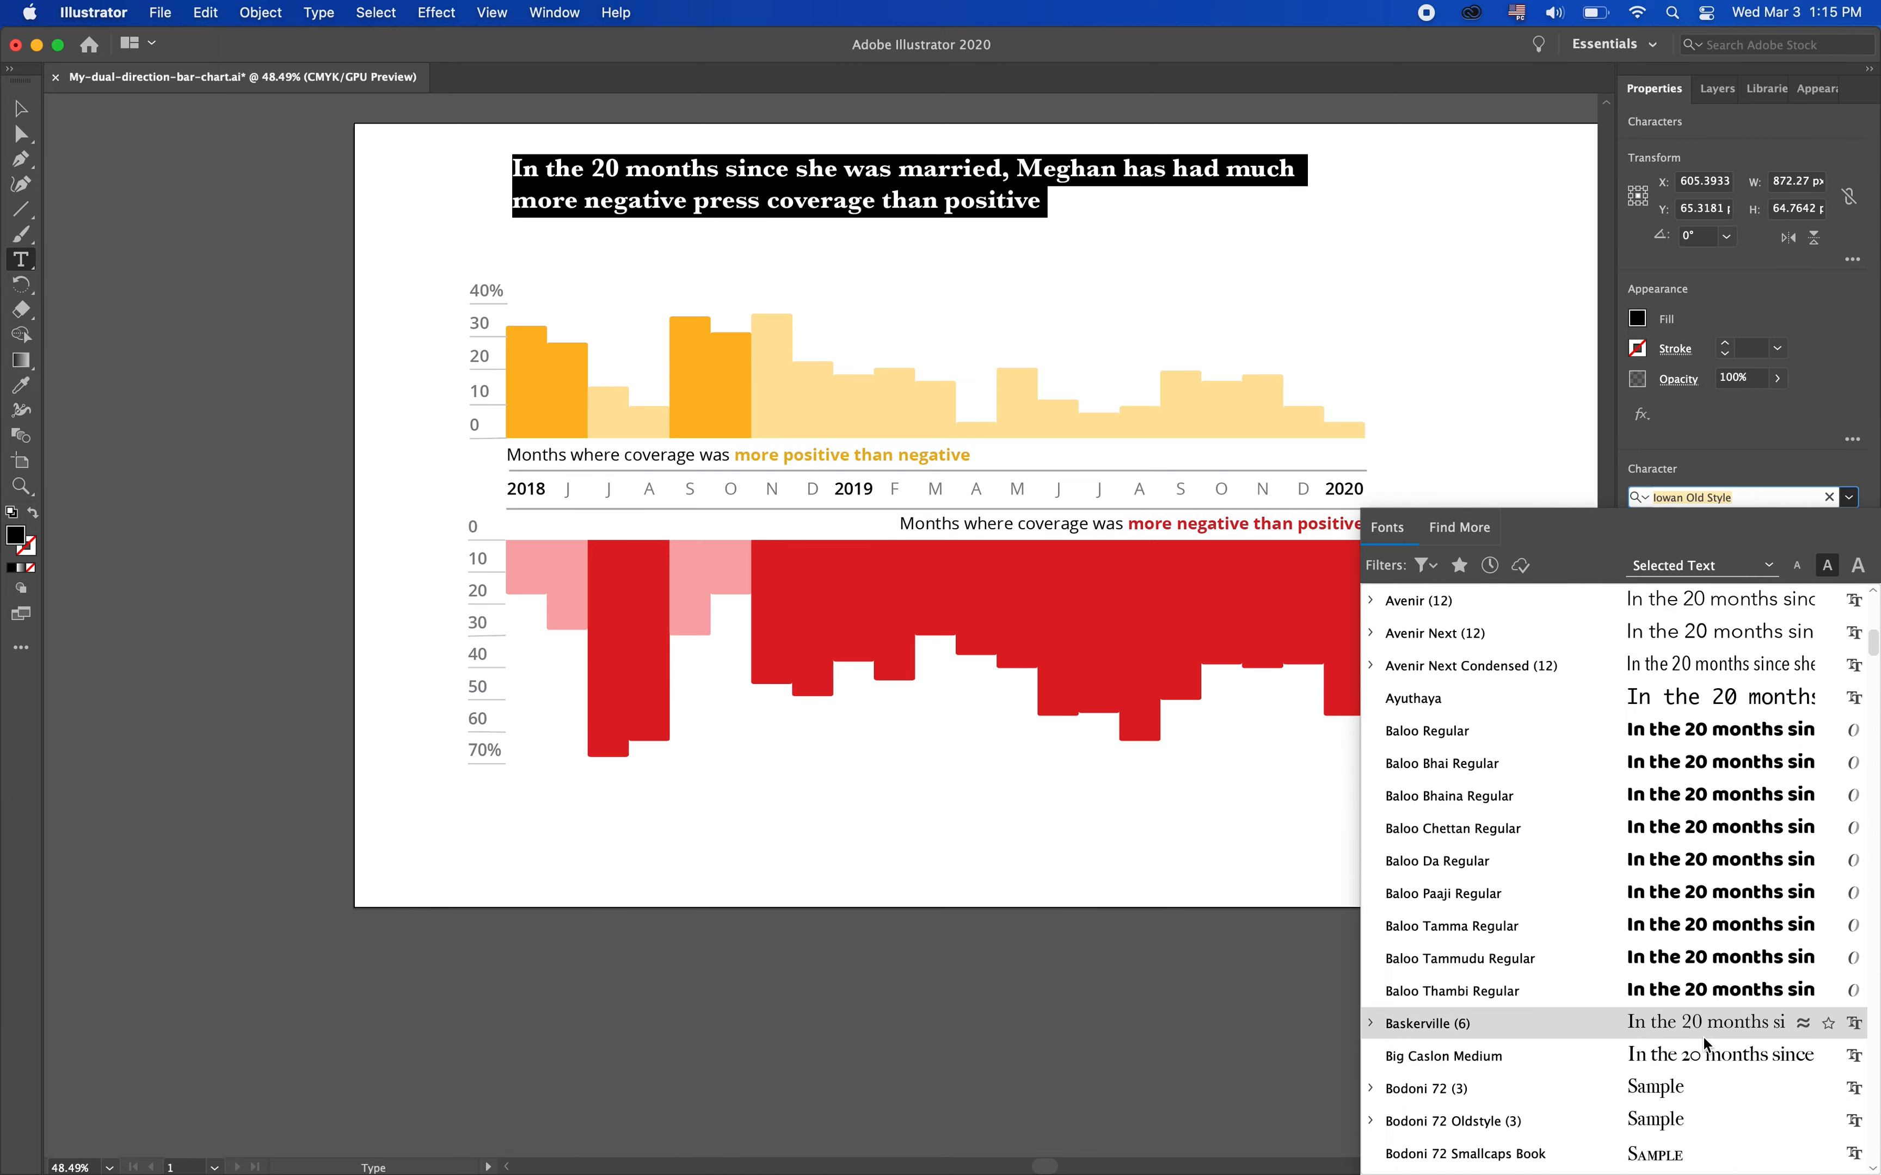
scroll(1703, 1039, down, 3)
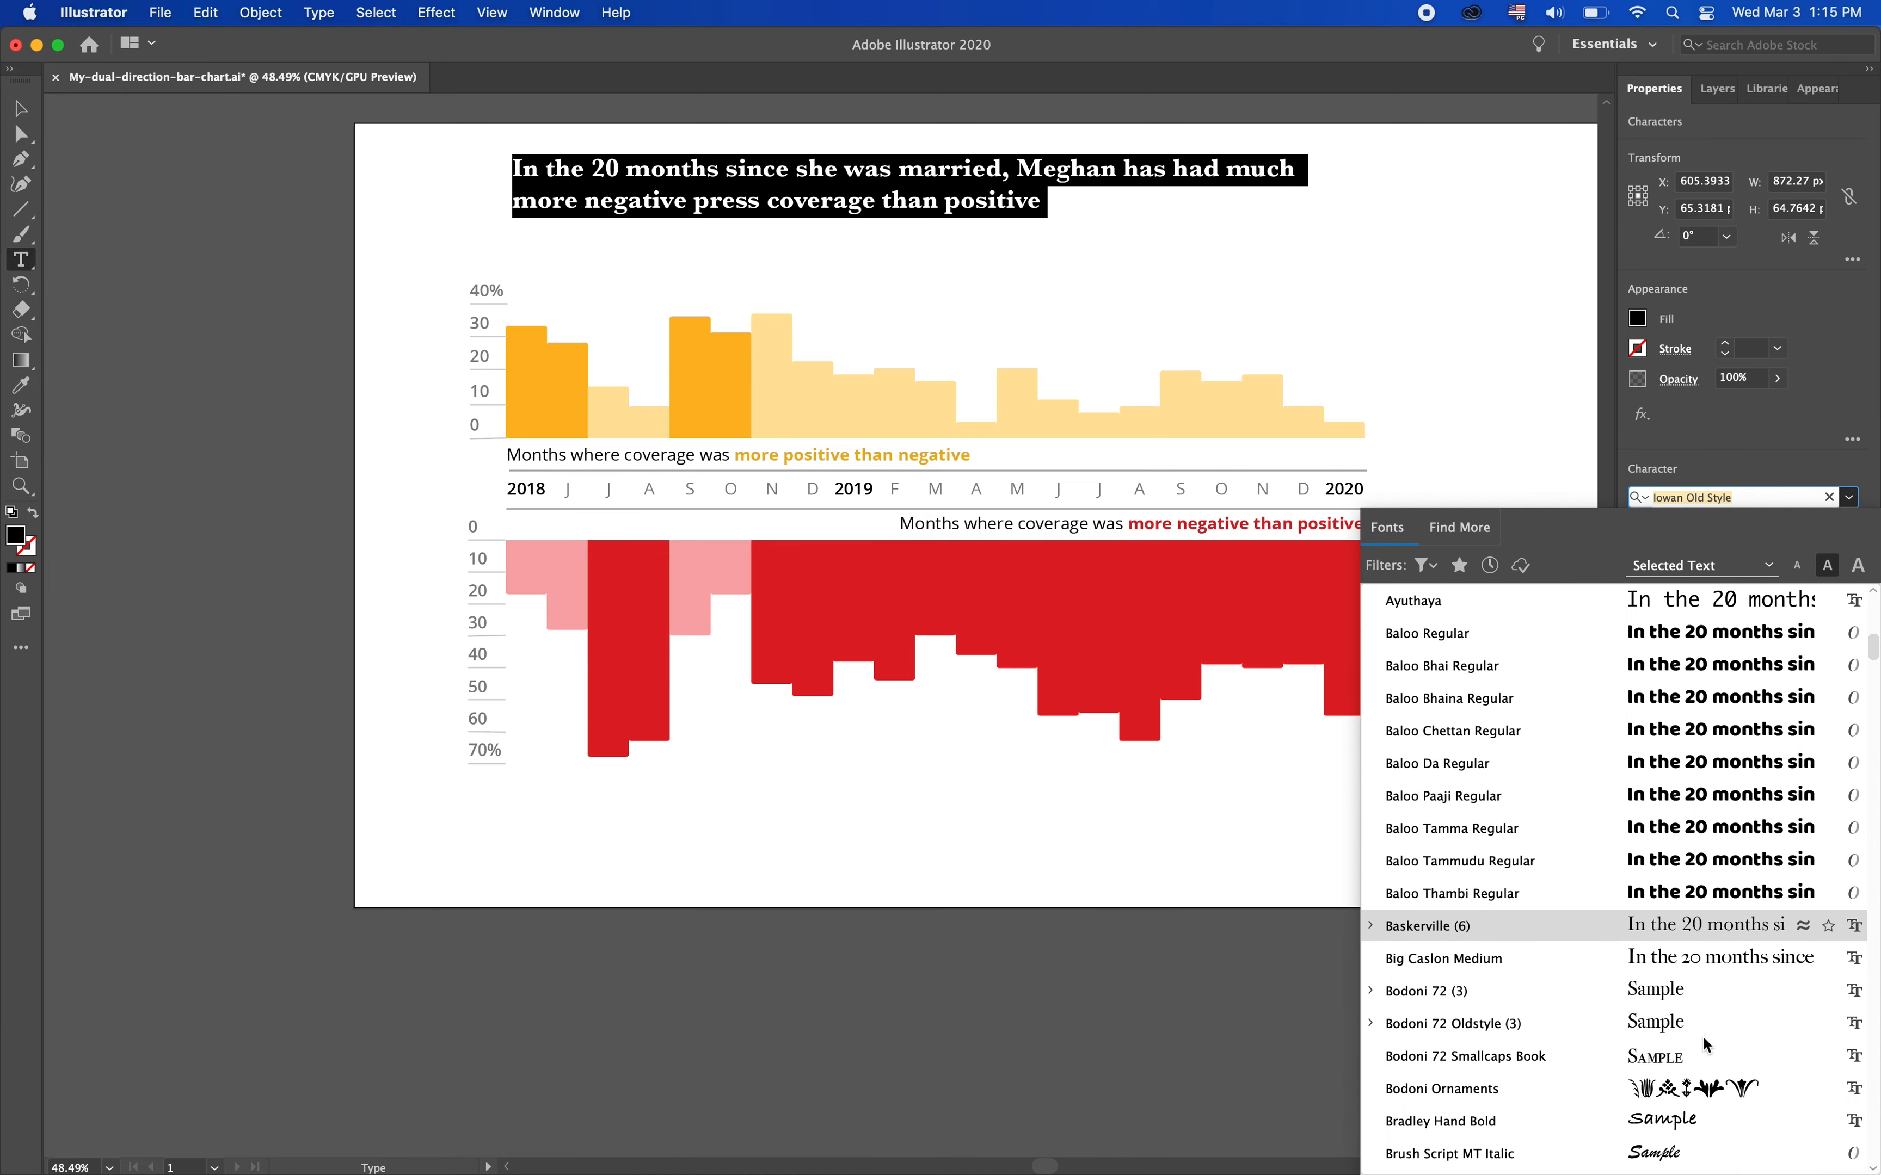
click(1696, 994)
click(1257, 342)
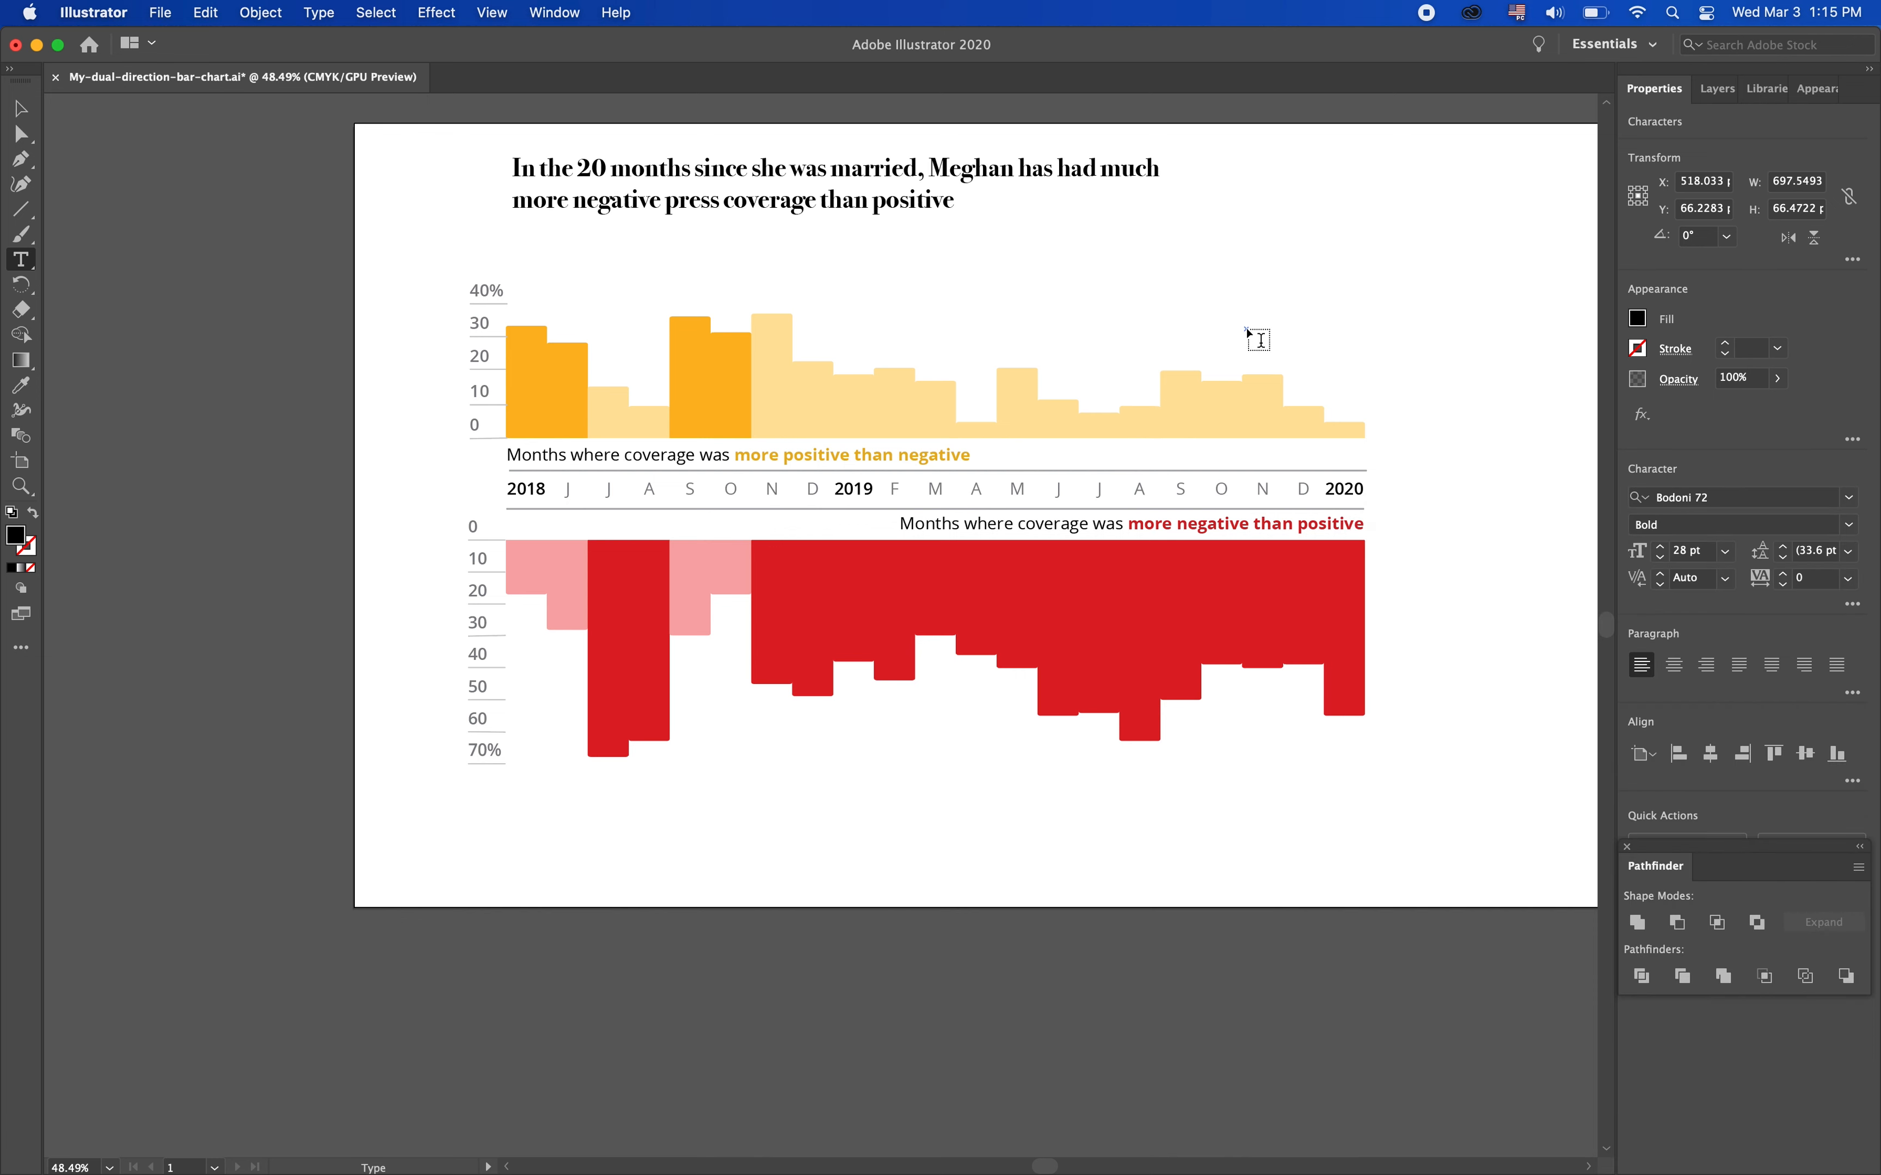
Increase the size of the whole title text to 33 pt
click(726, 207)
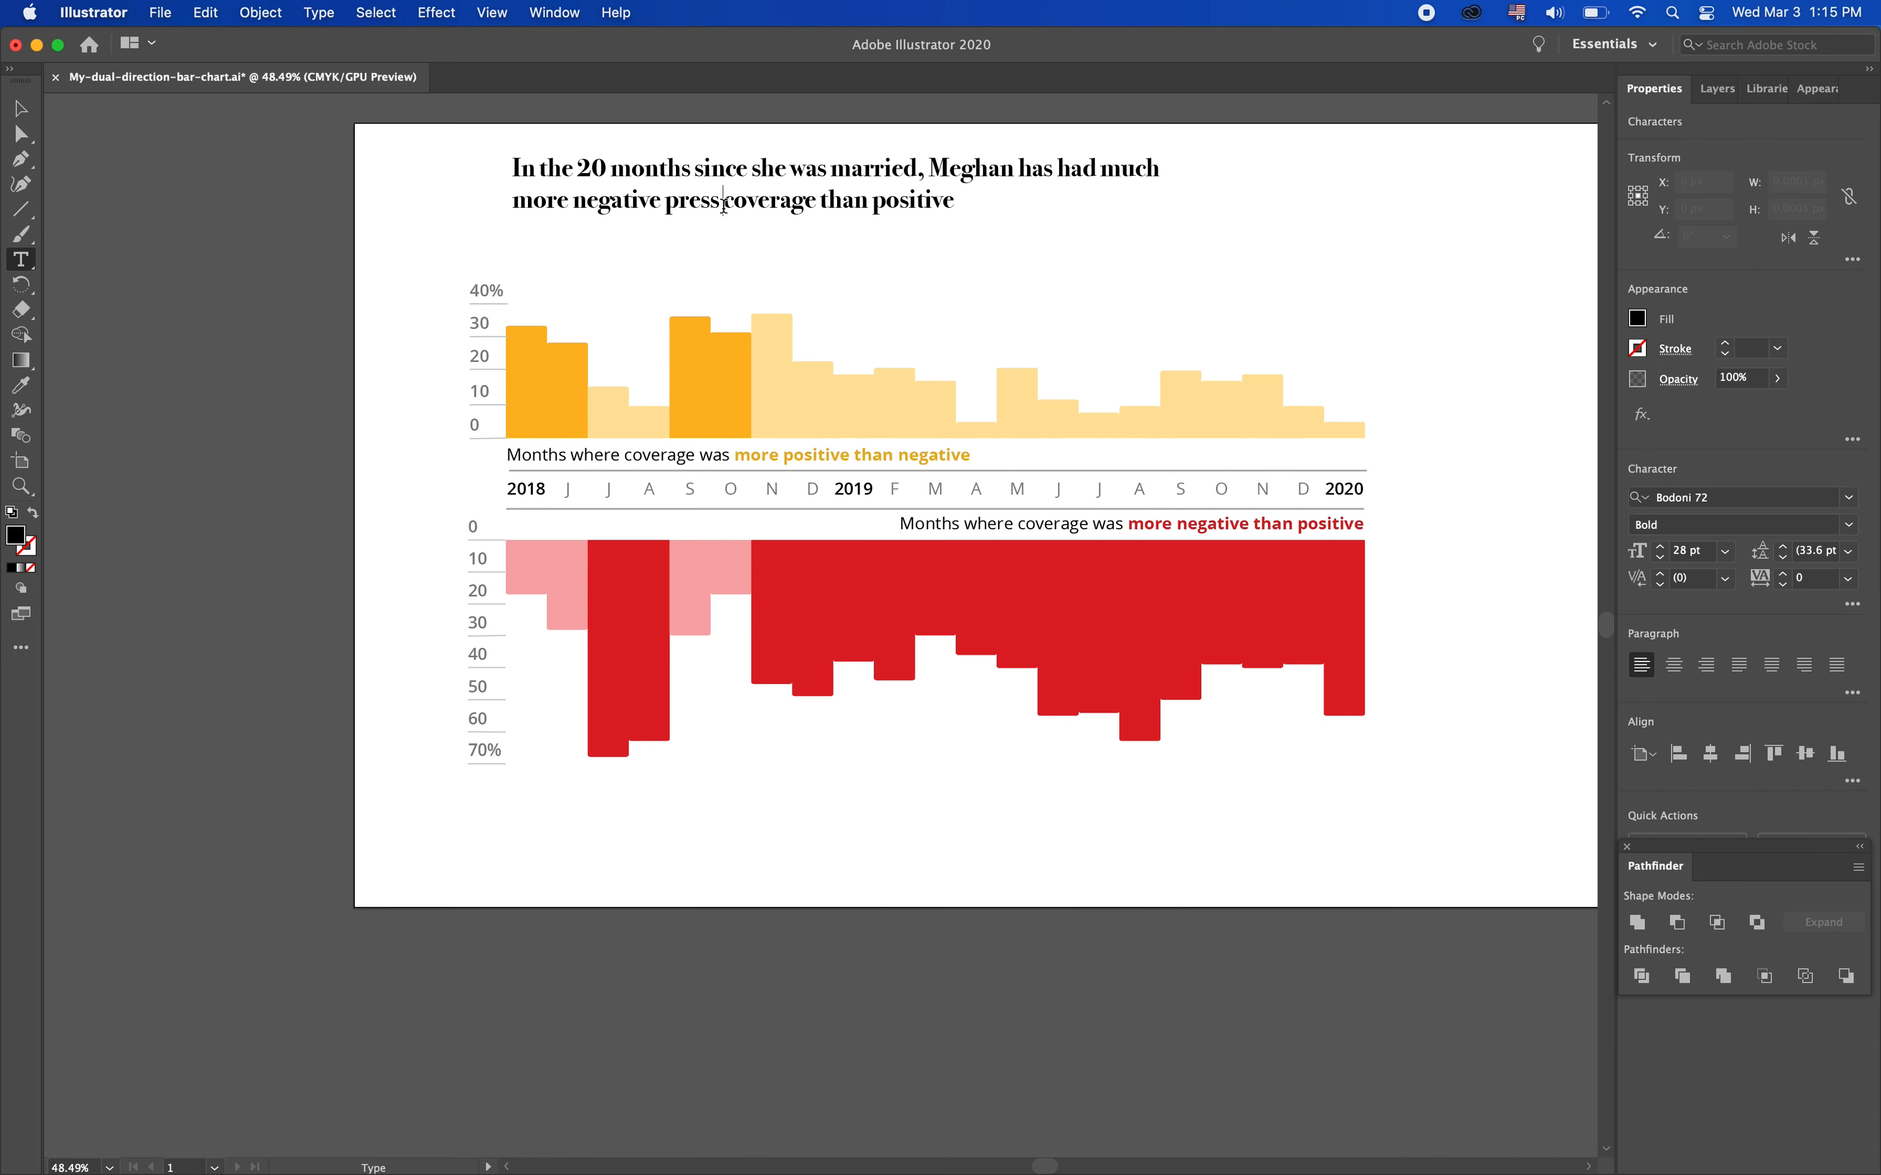
key(super+a)
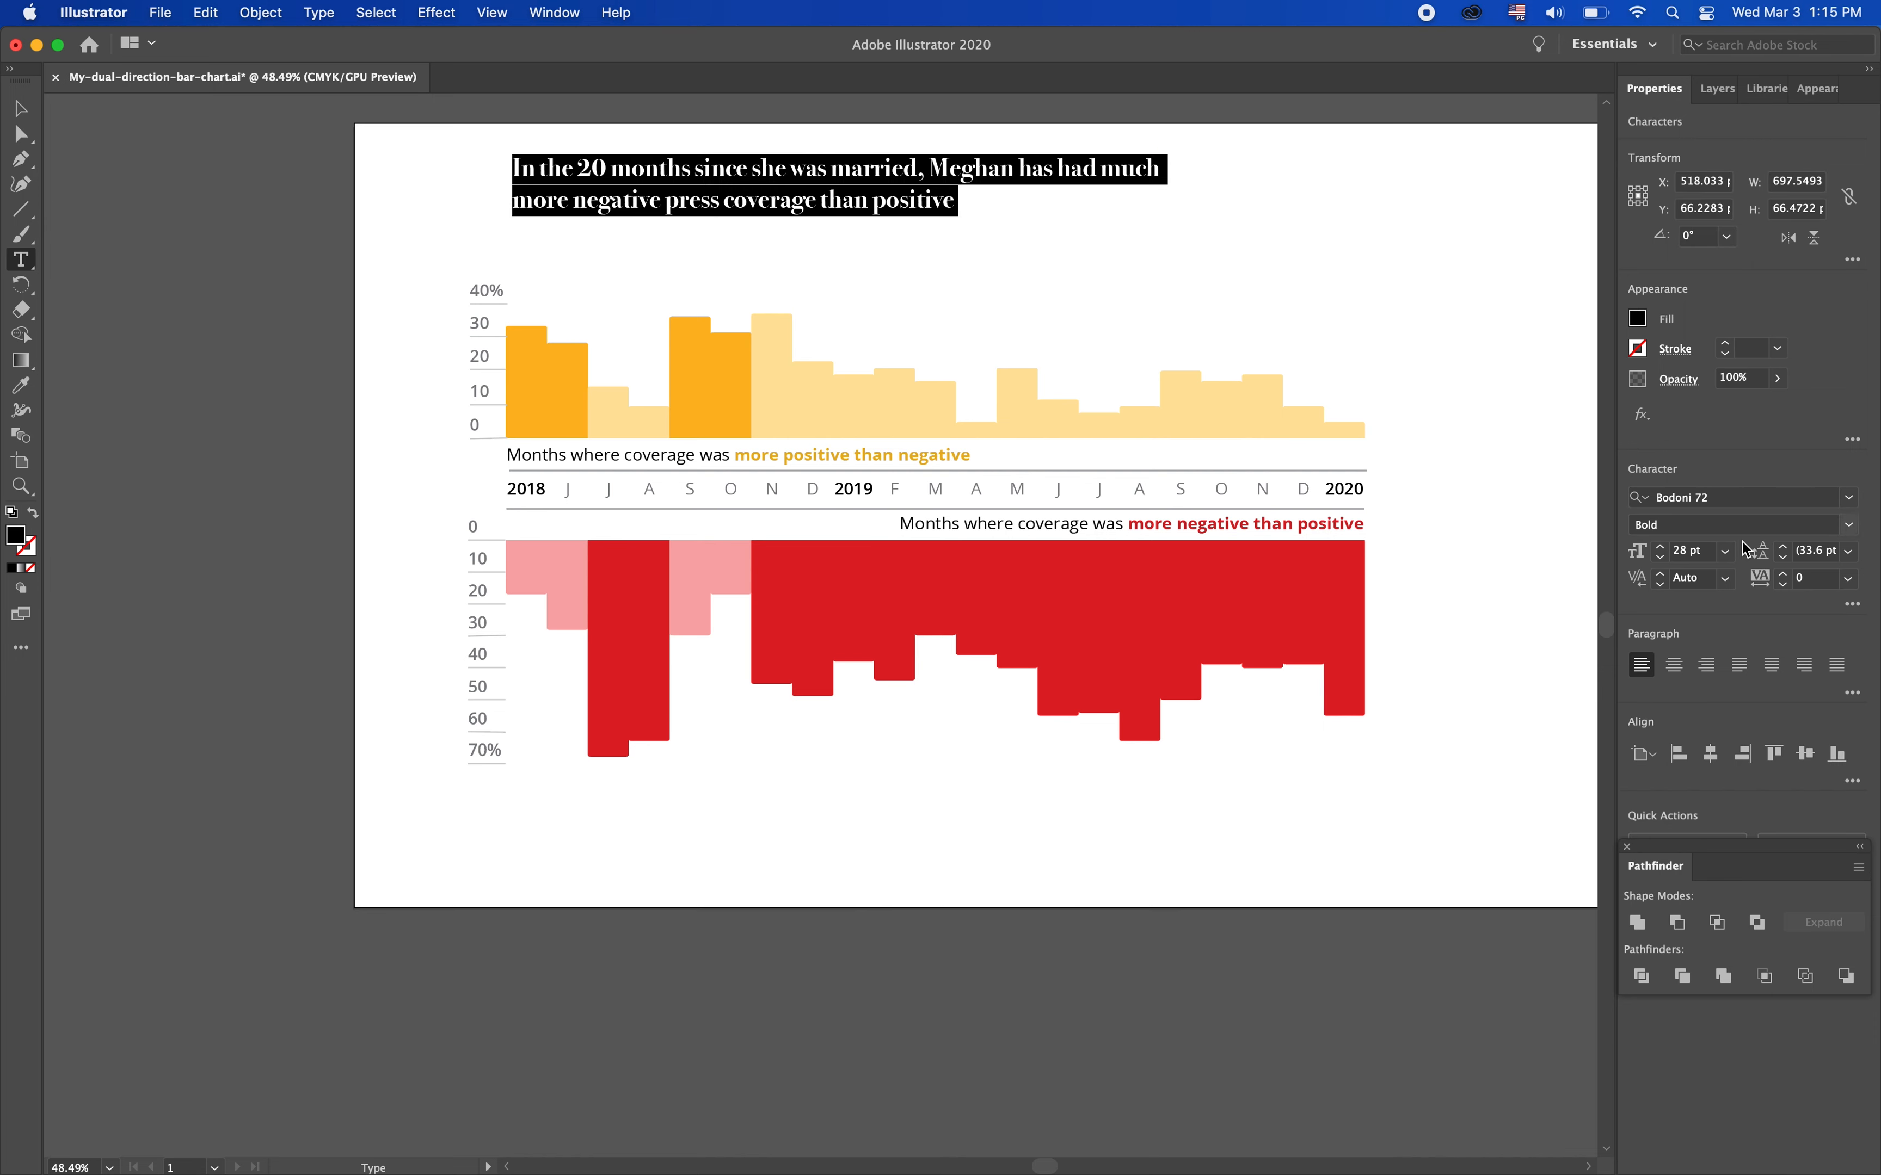
click(1662, 546)
click(1663, 547)
click(1663, 547)
click(1663, 547)
click(1663, 547)
click(1134, 229)
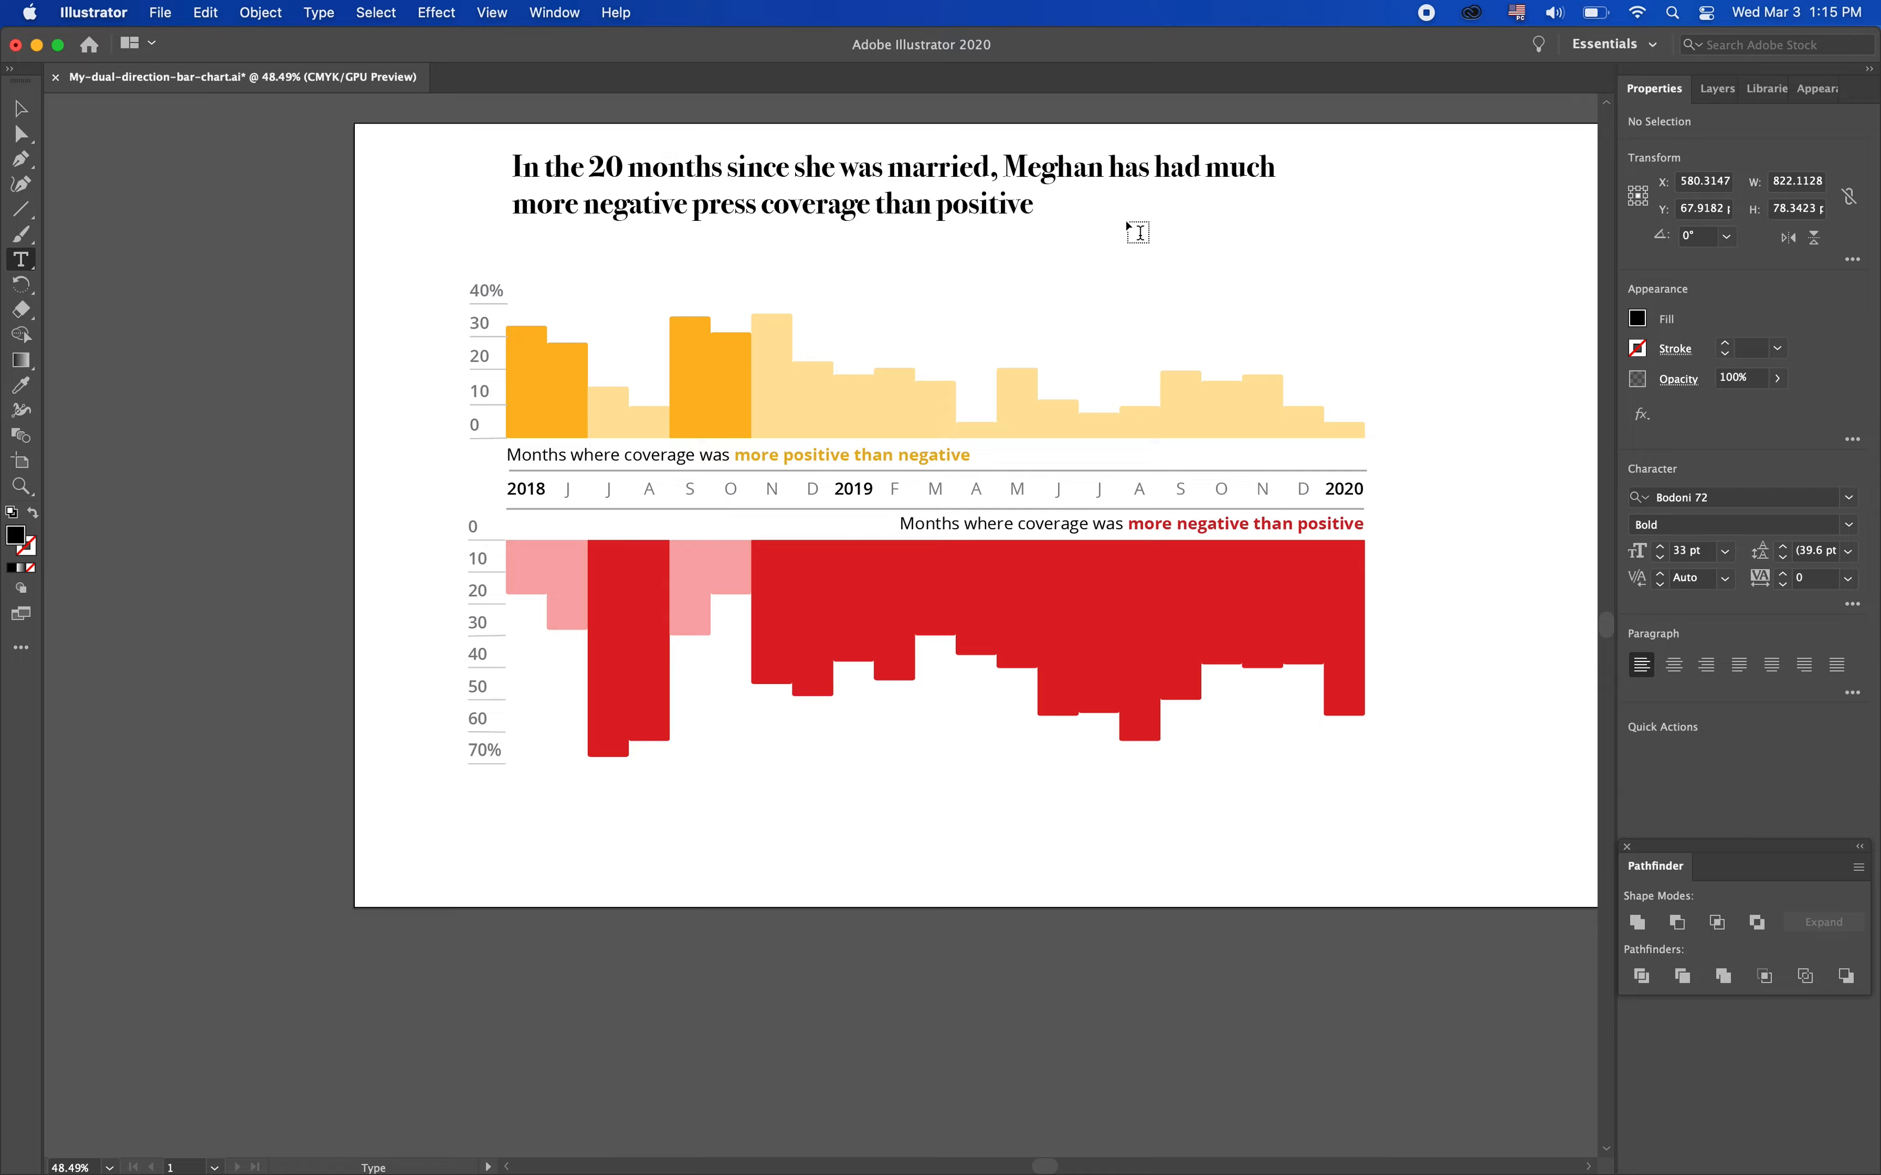
Compare with the original chart and move the title down, aligning its start with the first yellow bar's left edge
key(ctrl+Right)
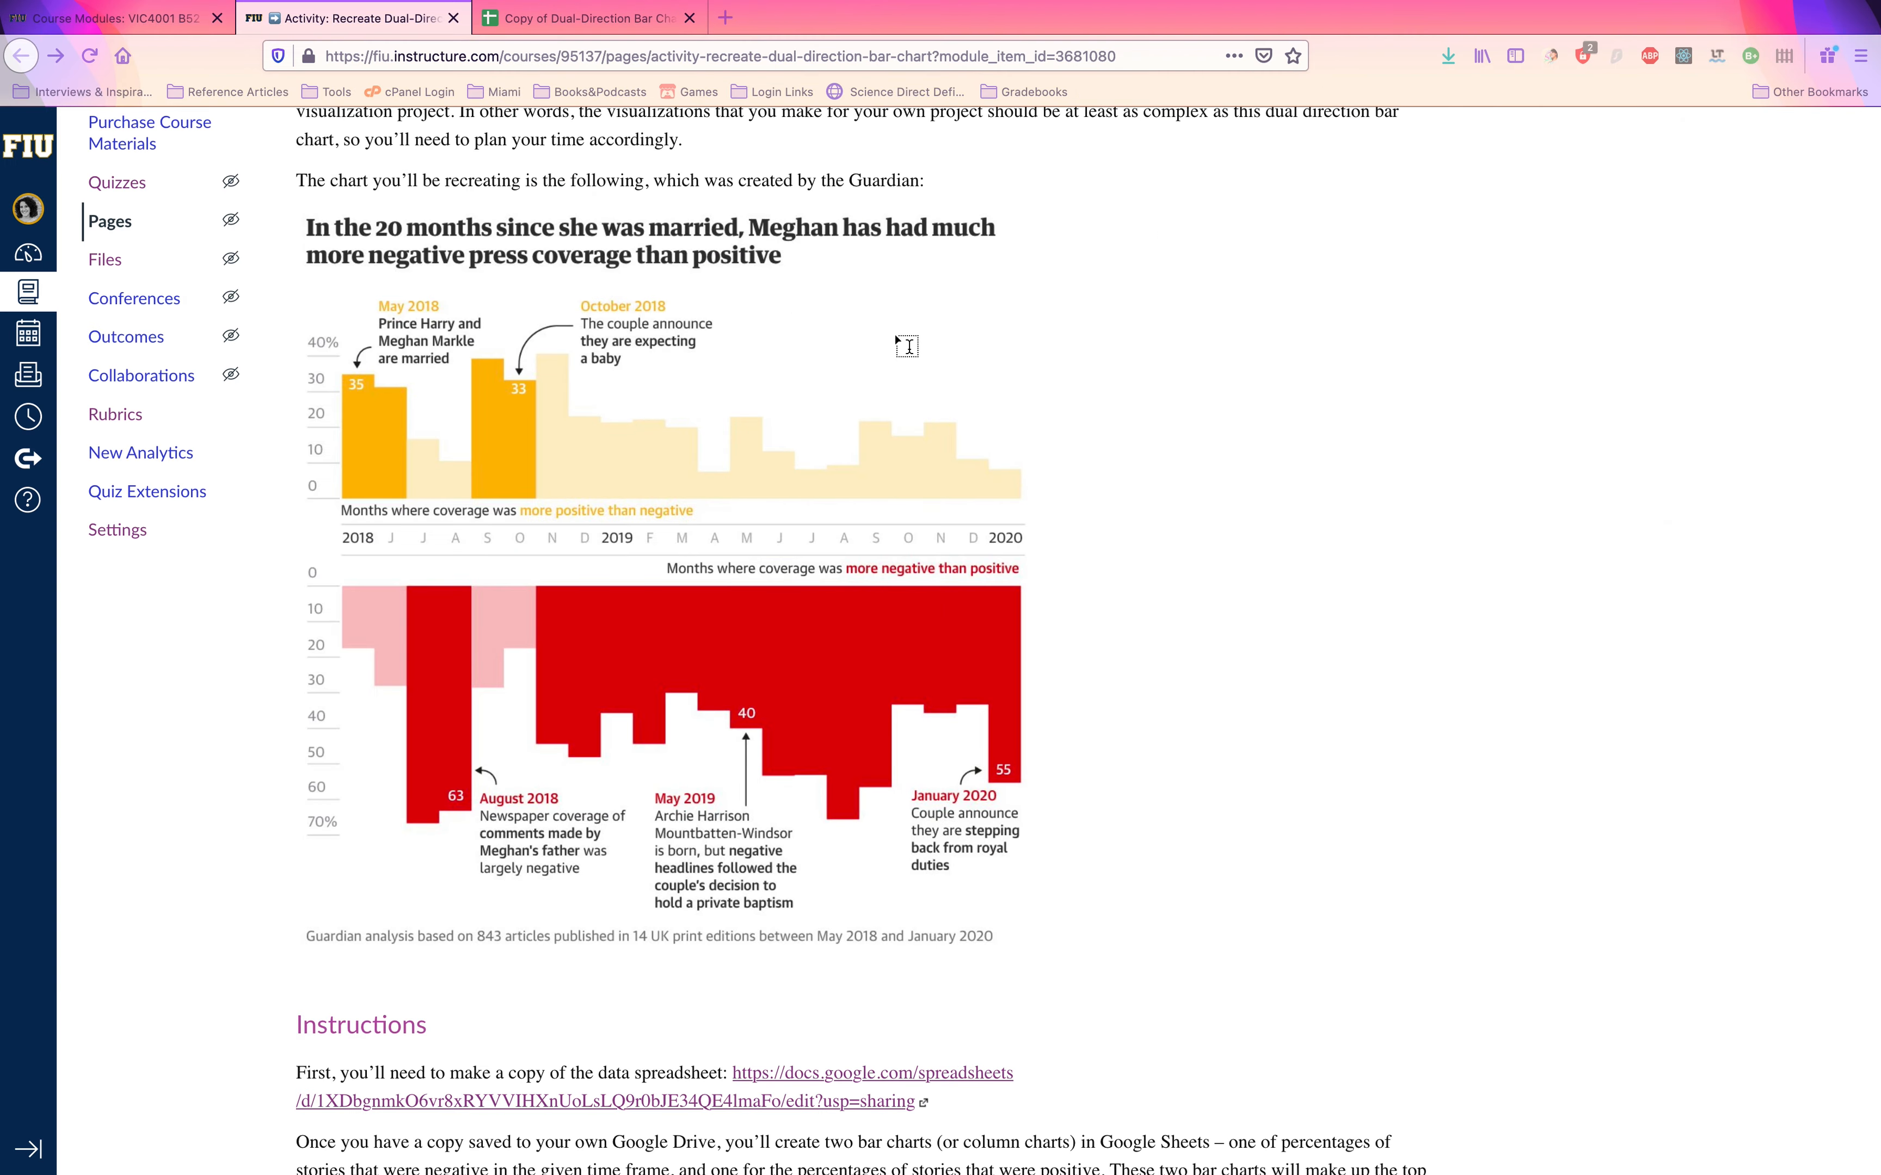
key(ctrl+Left)
click(27, 115)
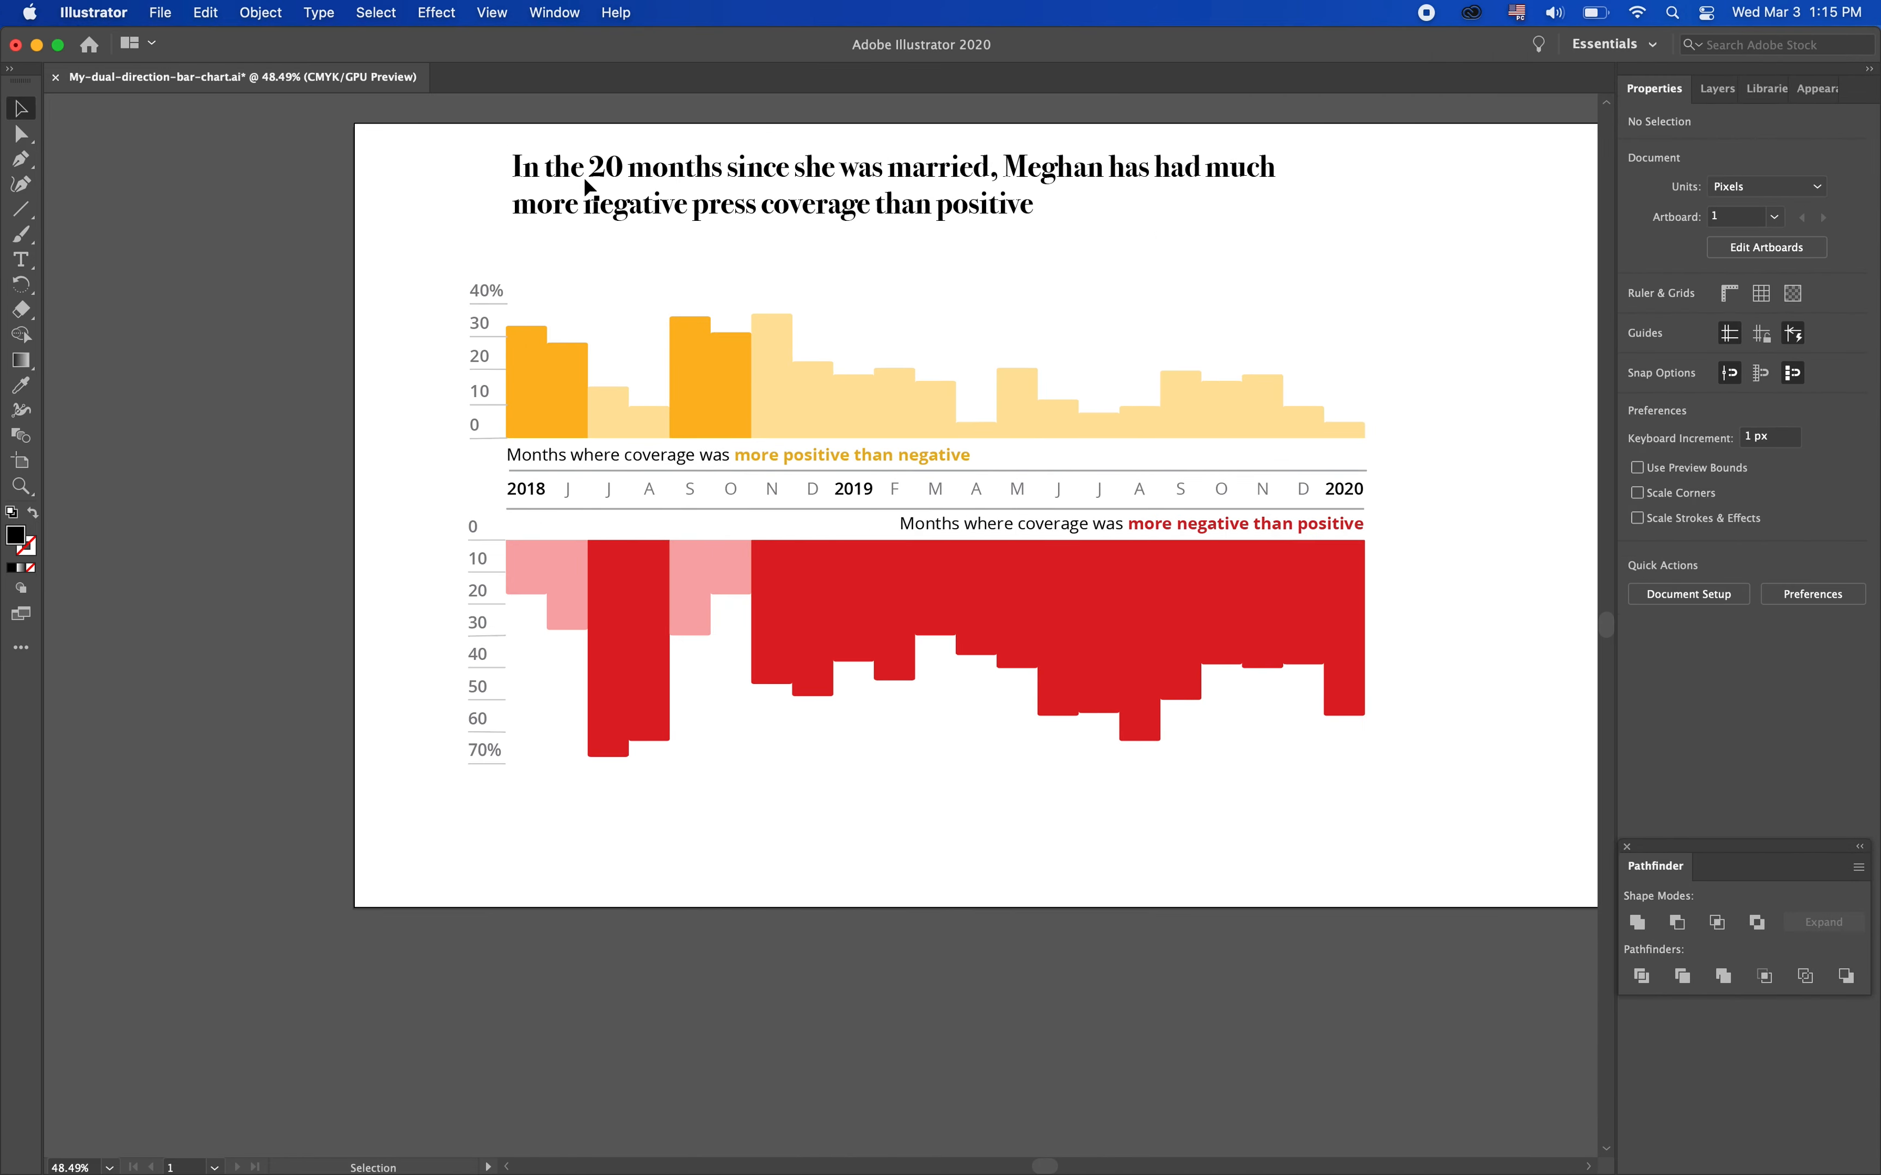
drag(604, 174, 628, 223)
click(1055, 312)
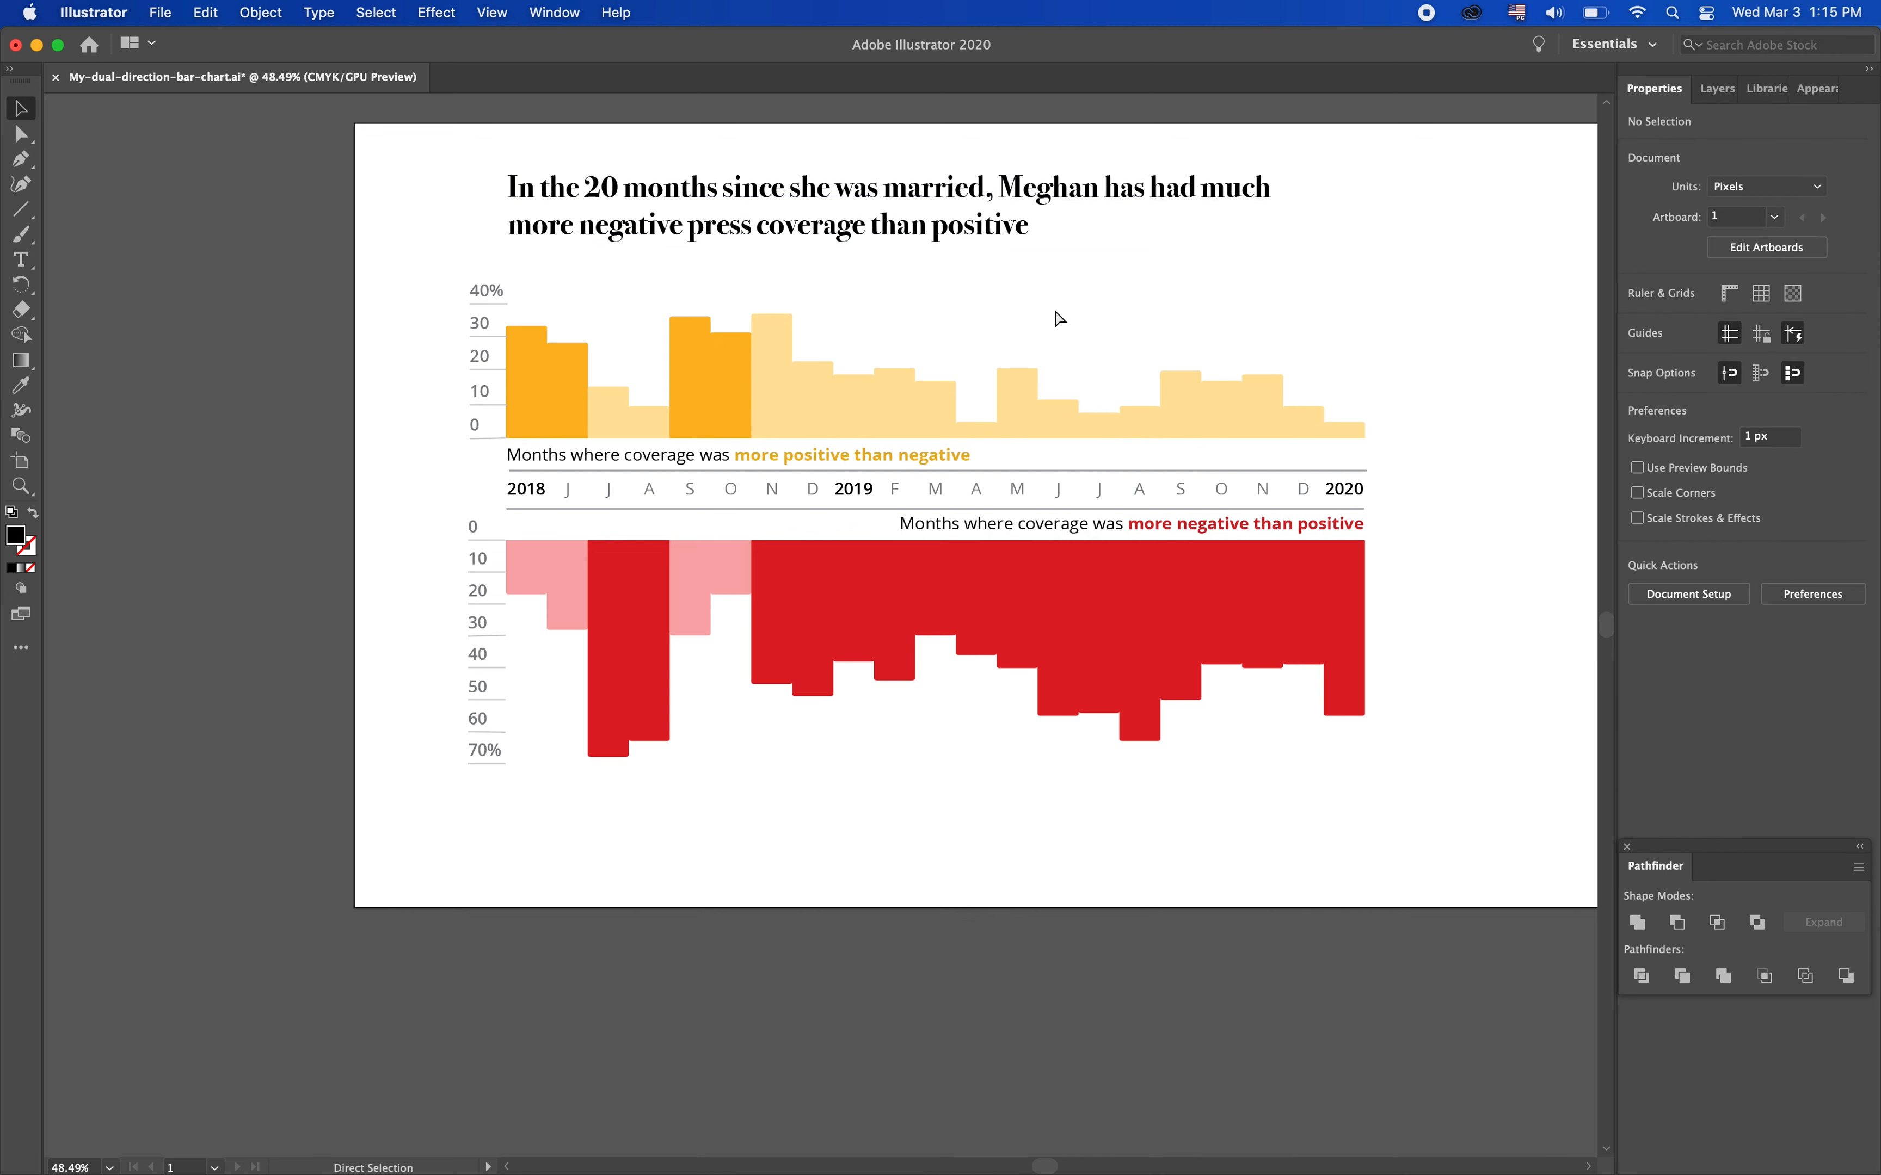
key(super+Tab)
key(super+Tab)
click(613, 461)
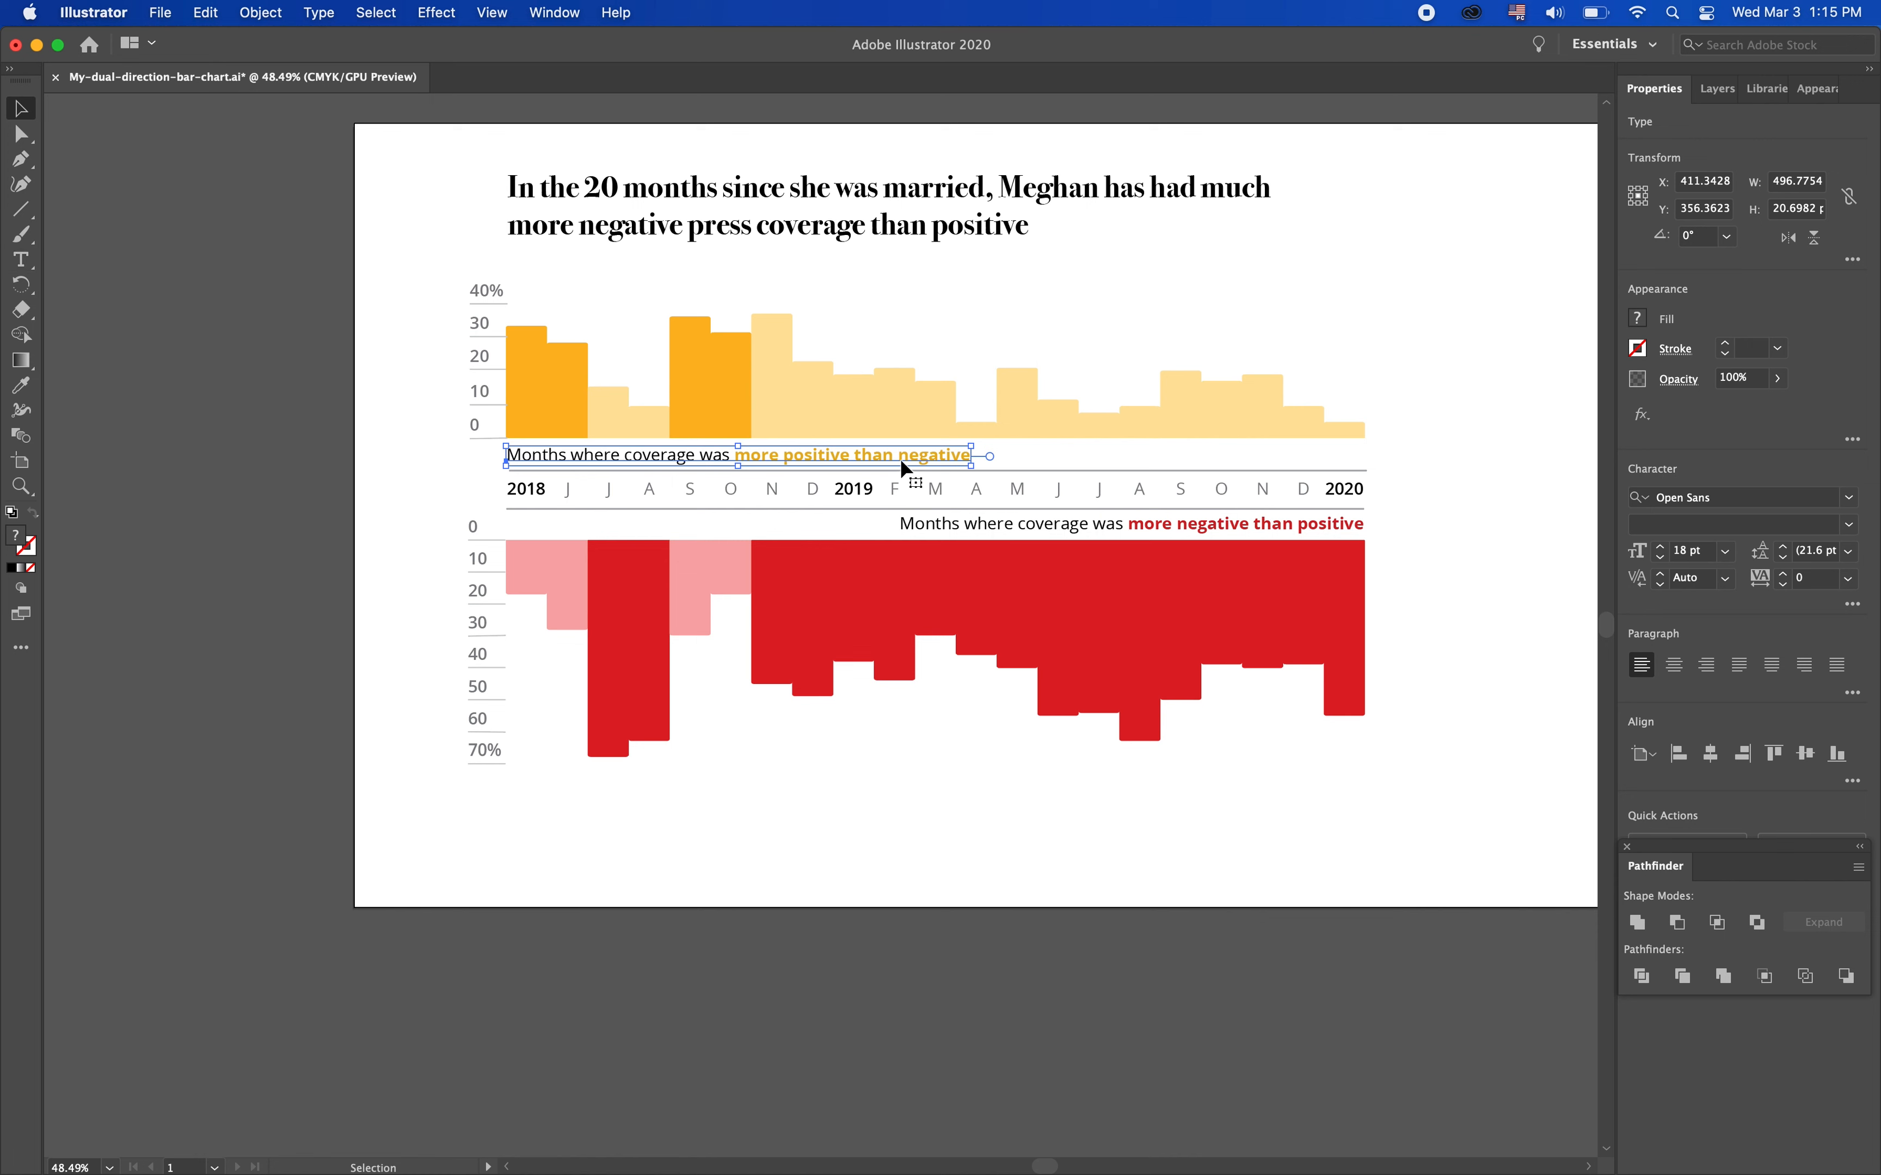
double_click(865, 458)
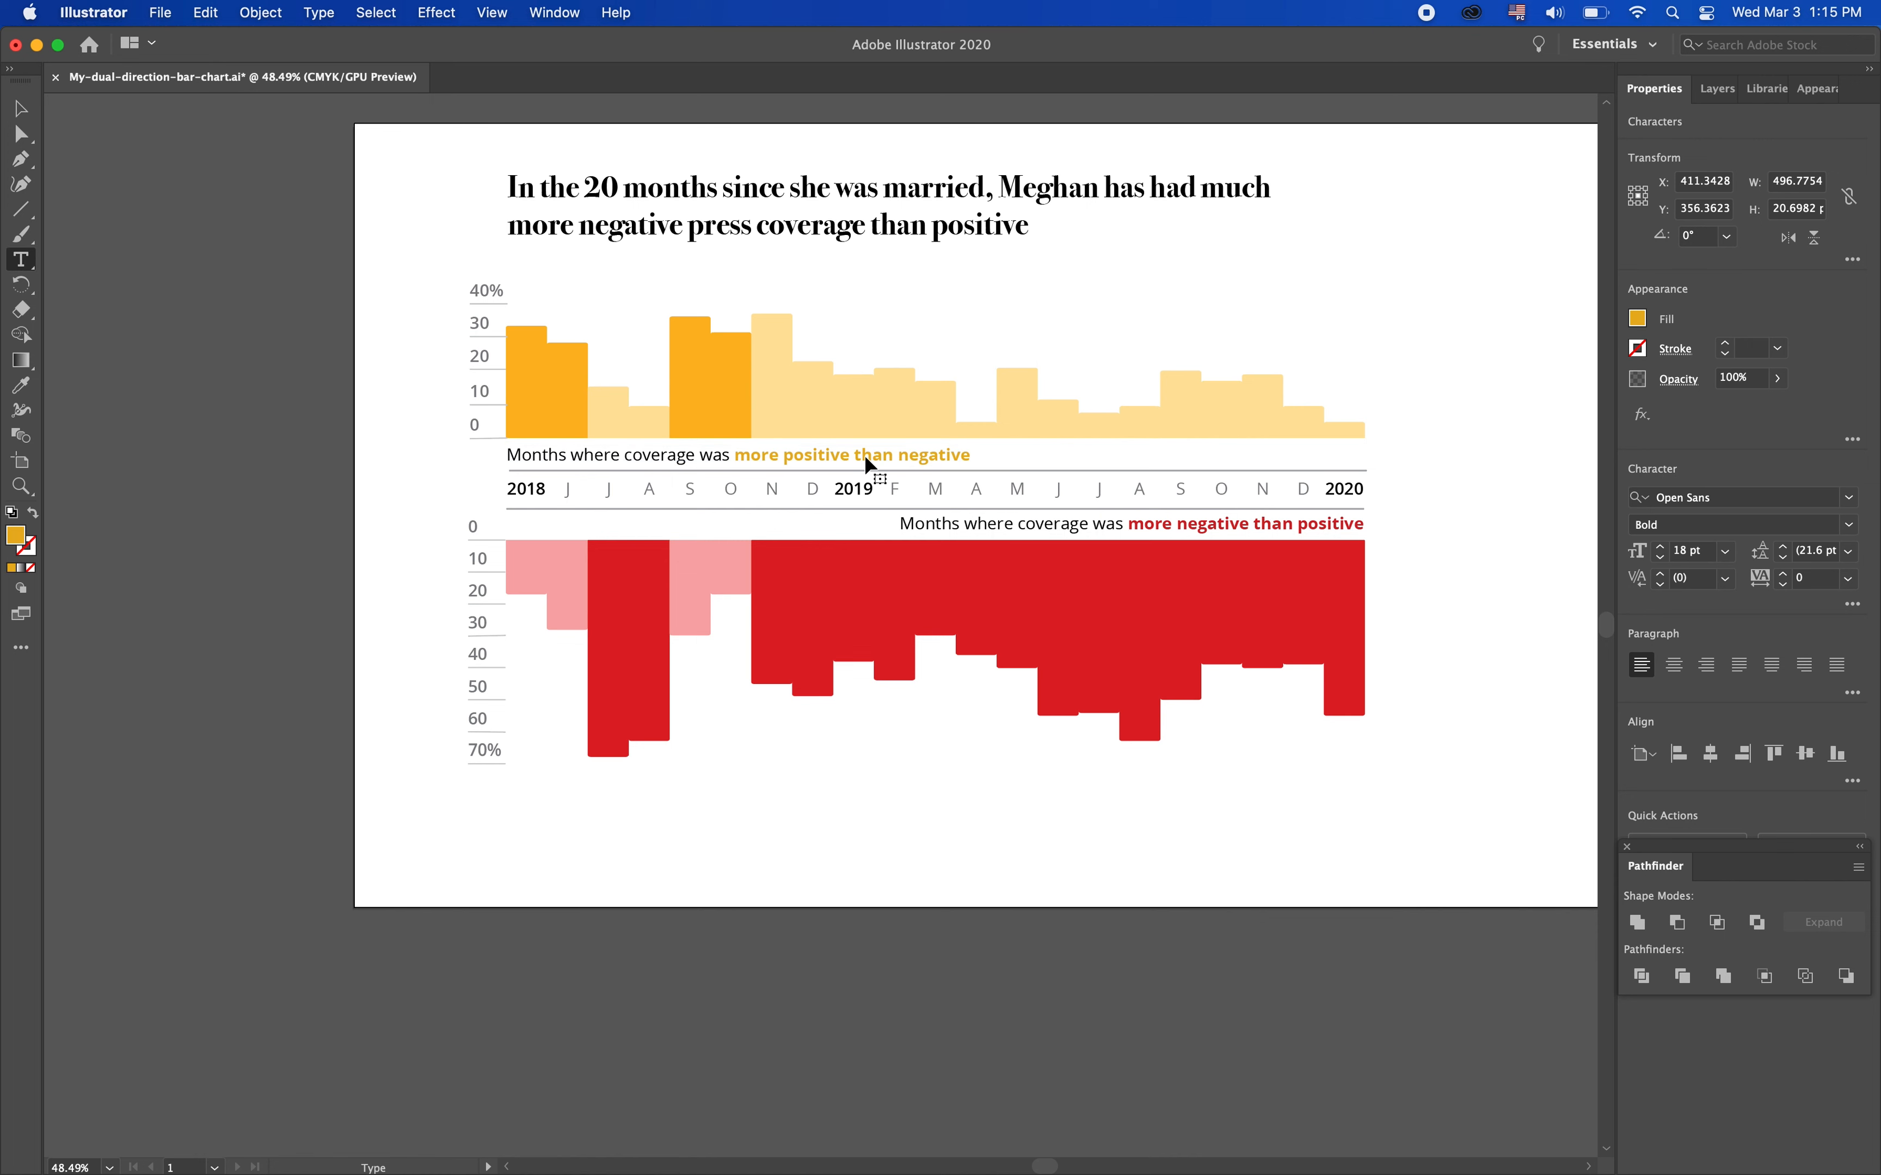
click(22, 265)
click(787, 449)
drag(742, 451, 903, 454)
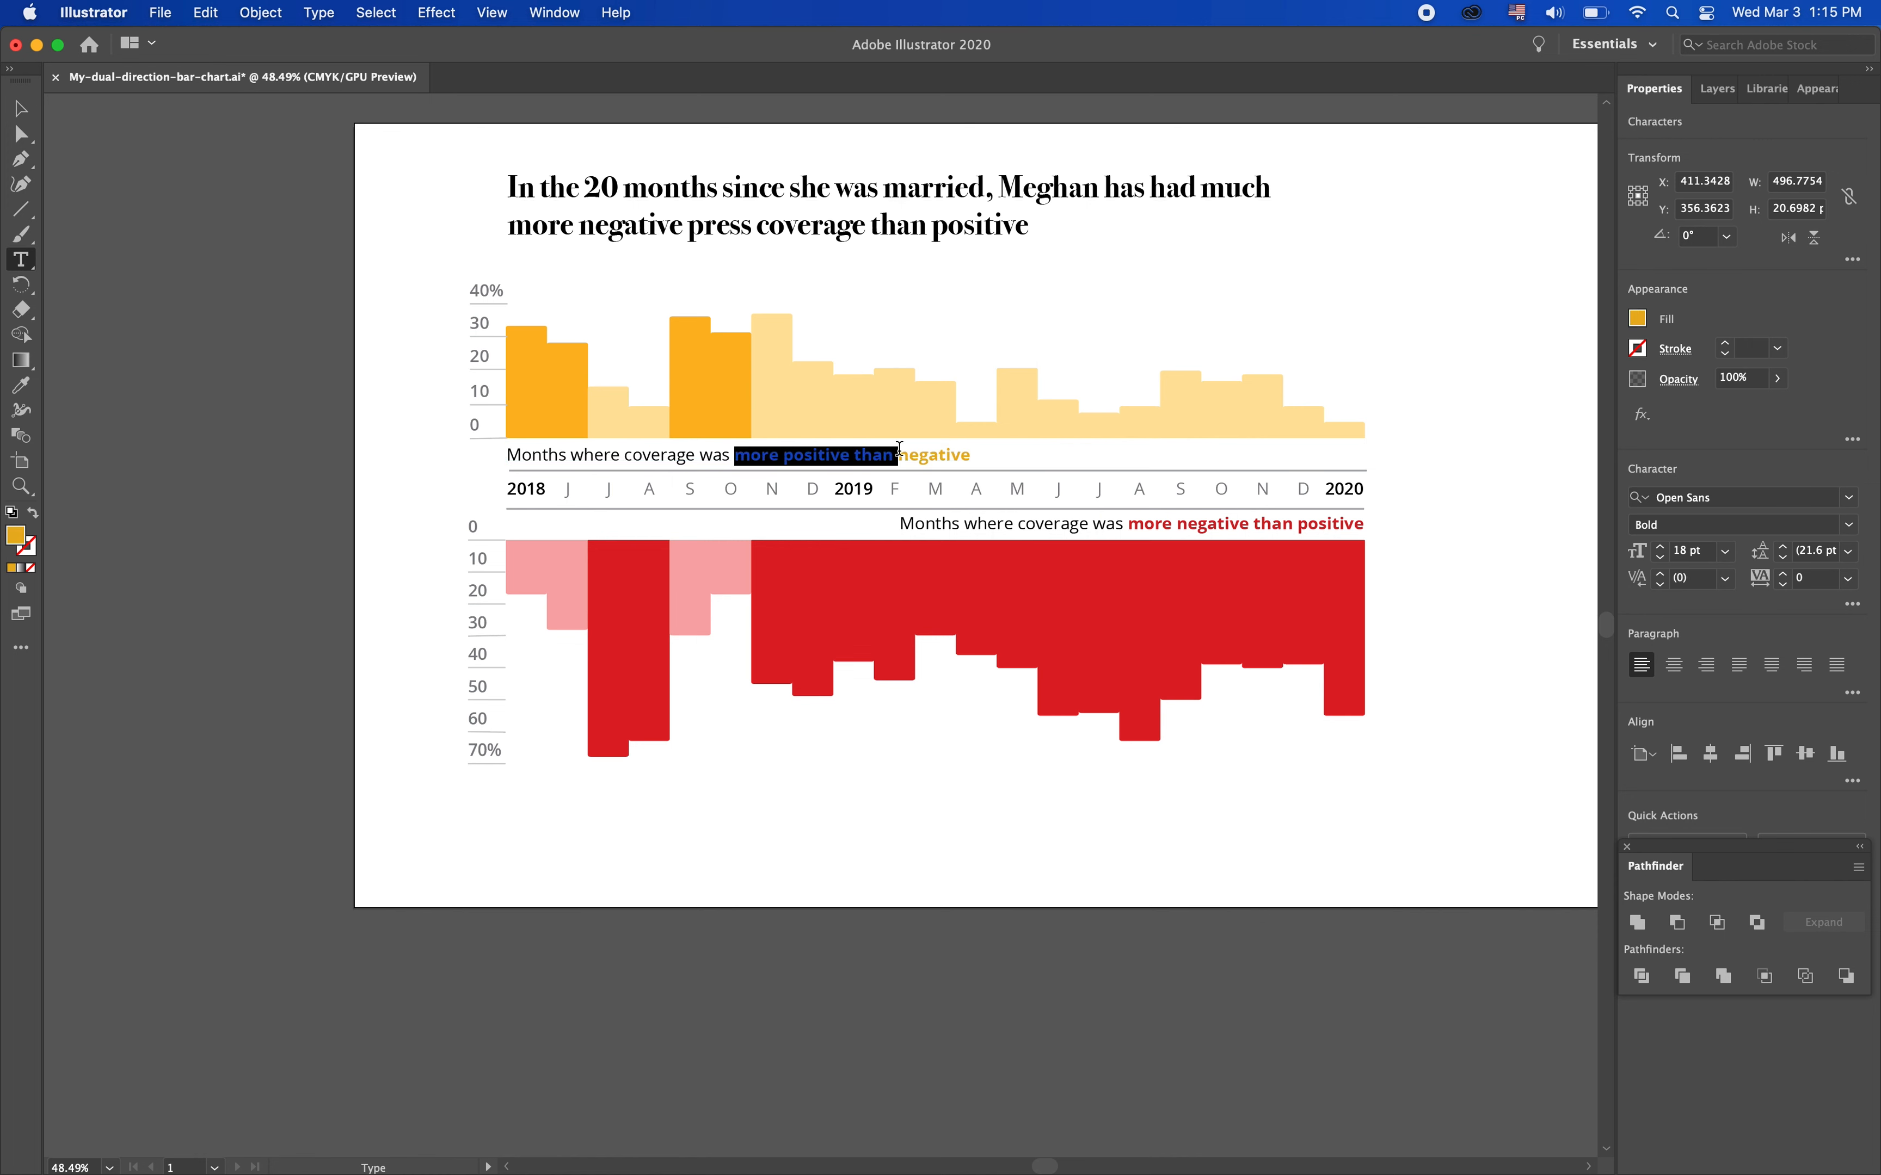
click(903, 453)
click(22, 108)
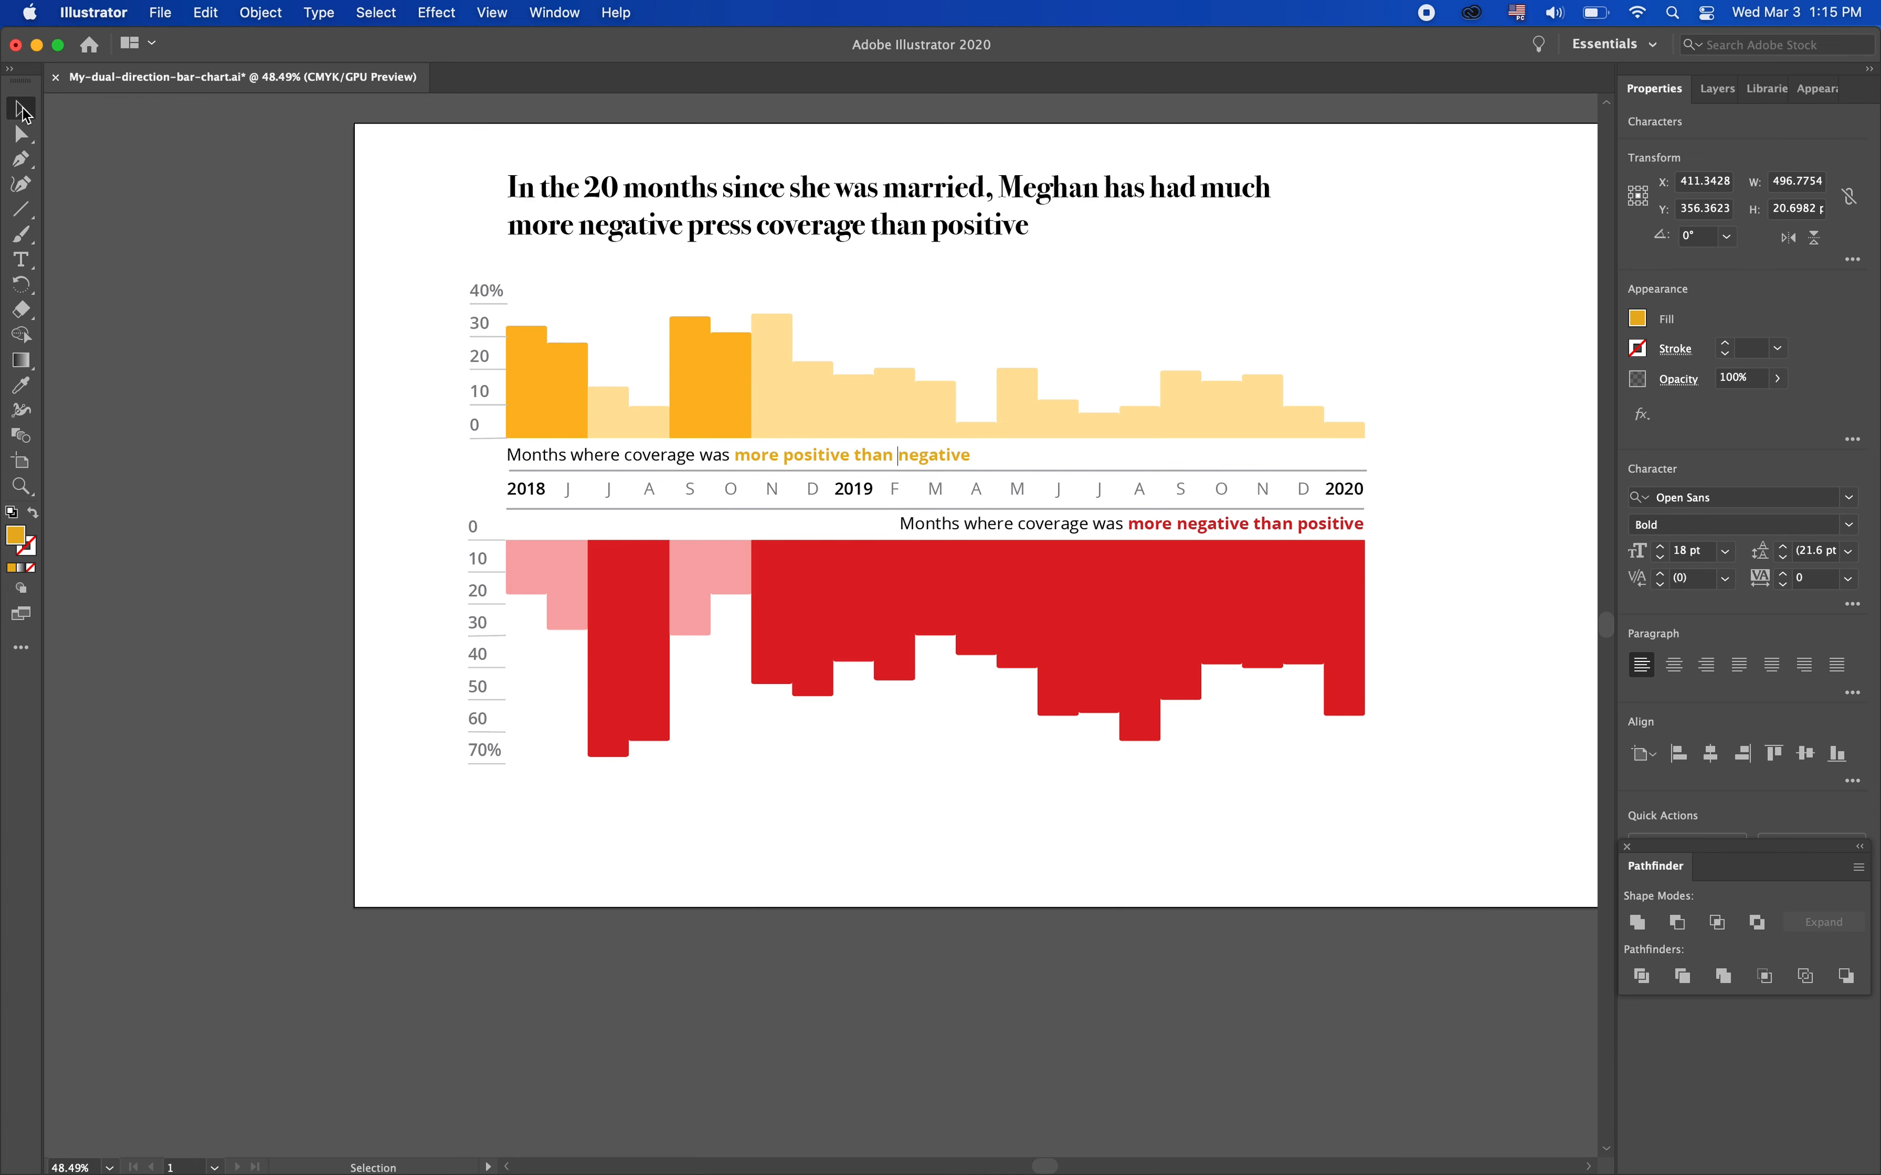
click(995, 318)
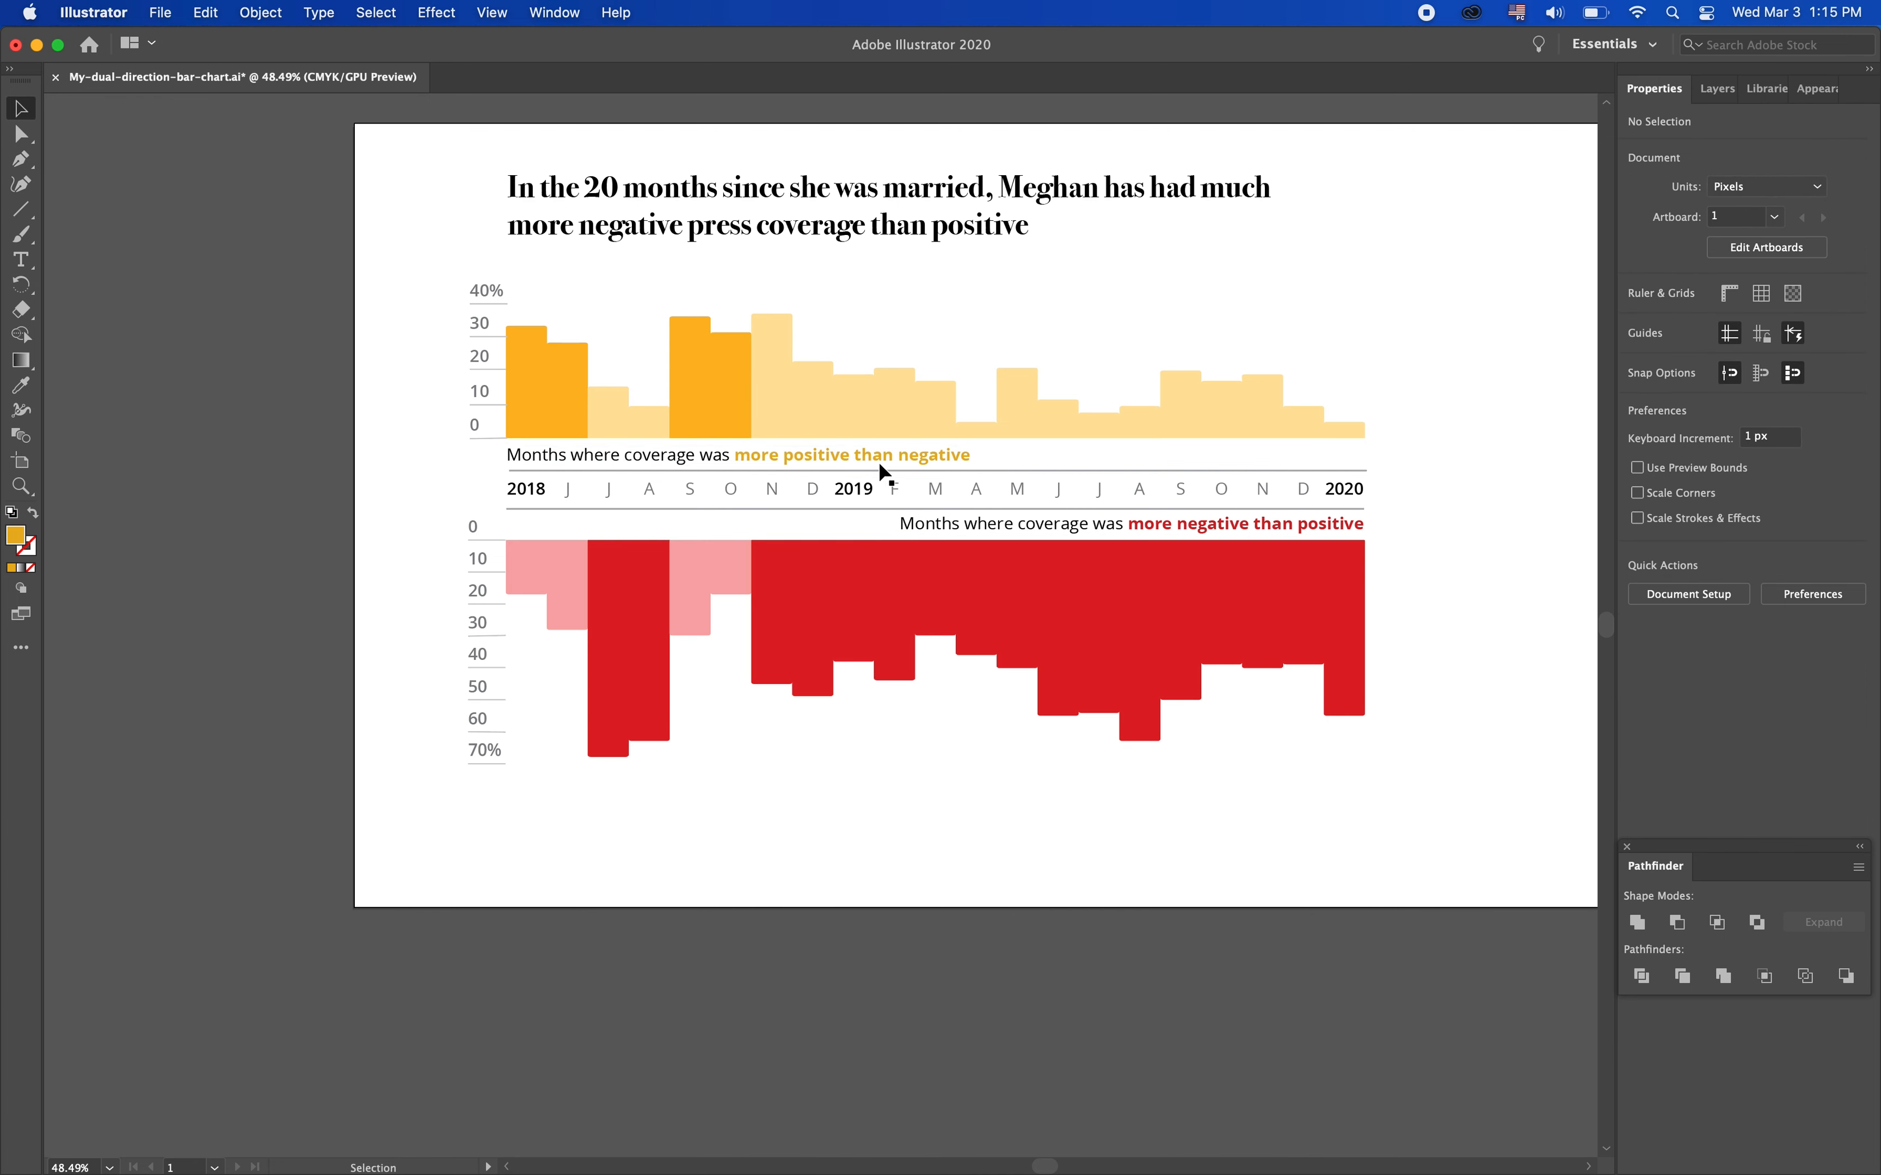
drag(862, 465, 895, 290)
key(super+z)
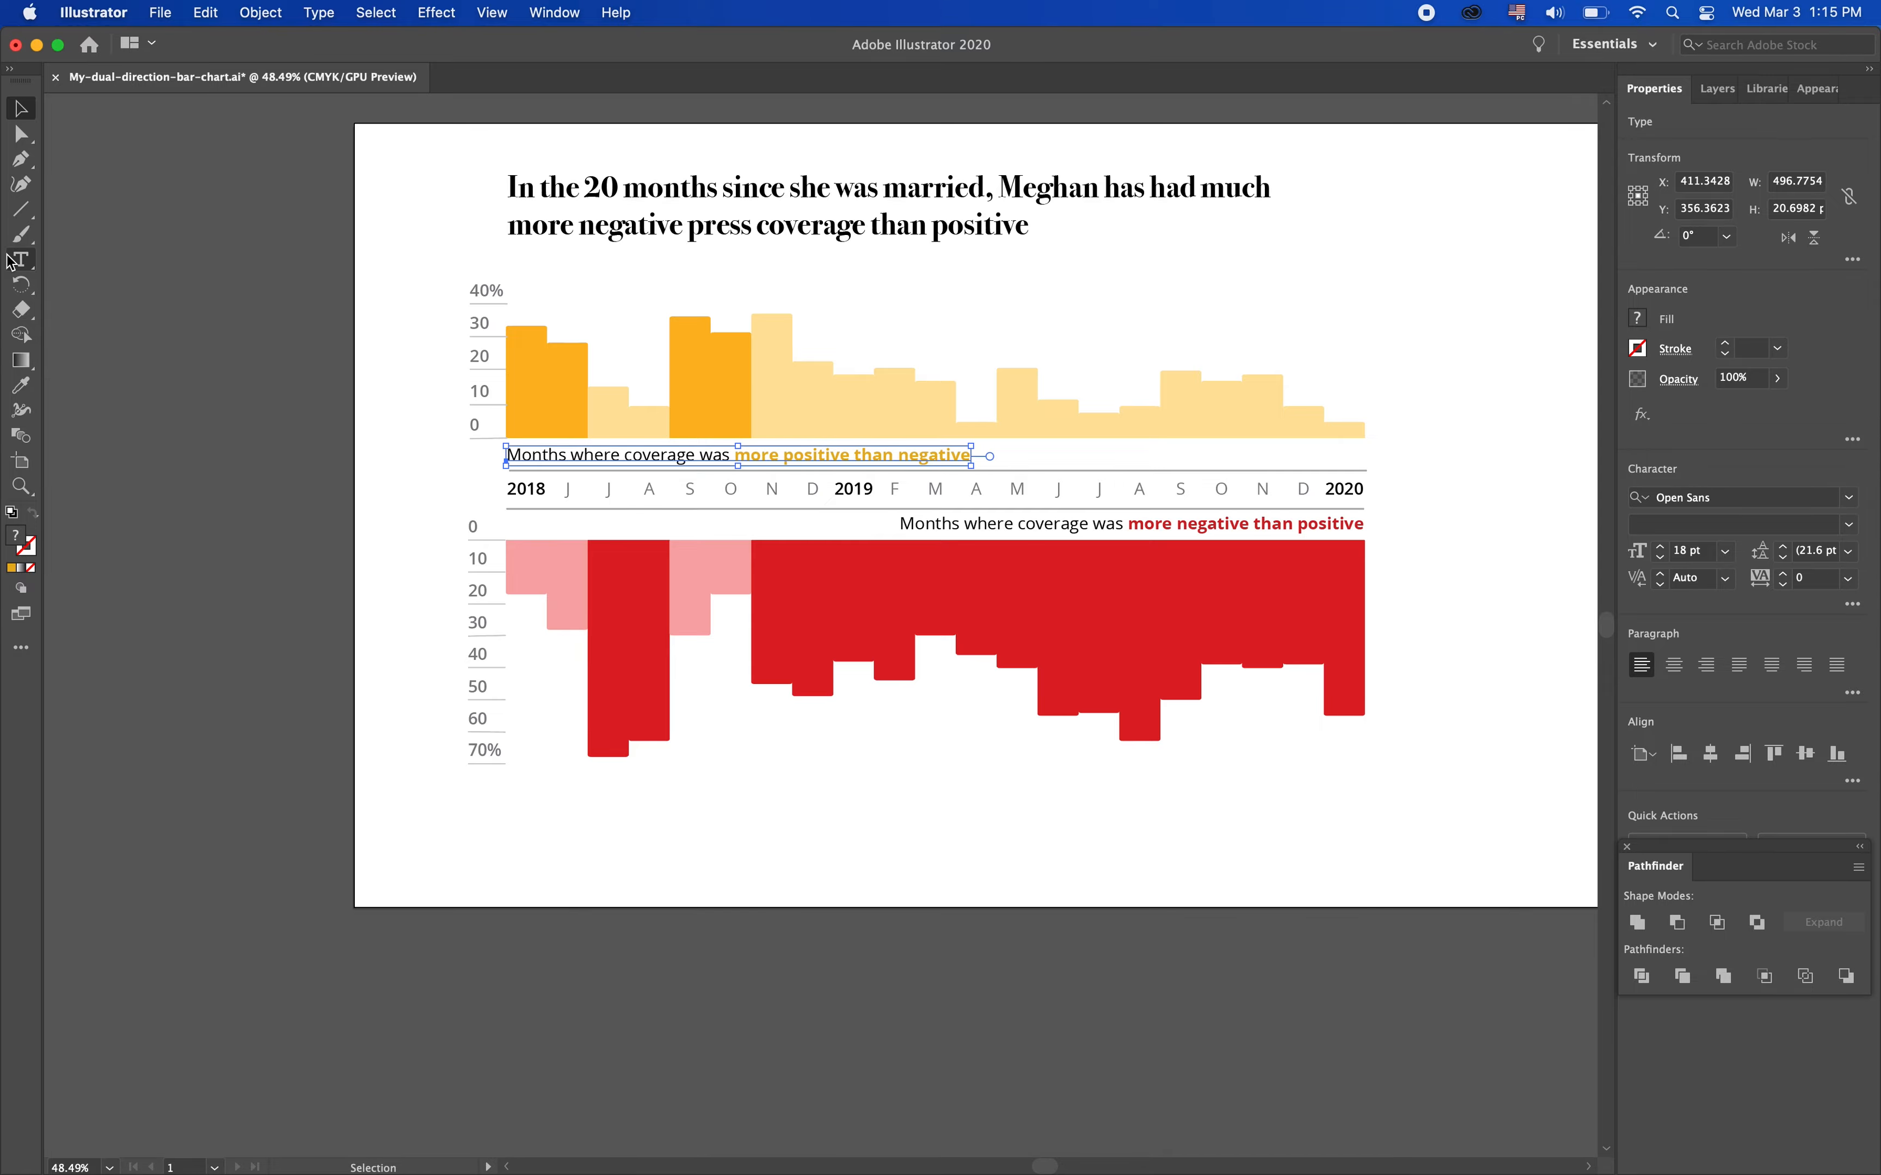
click(19, 233)
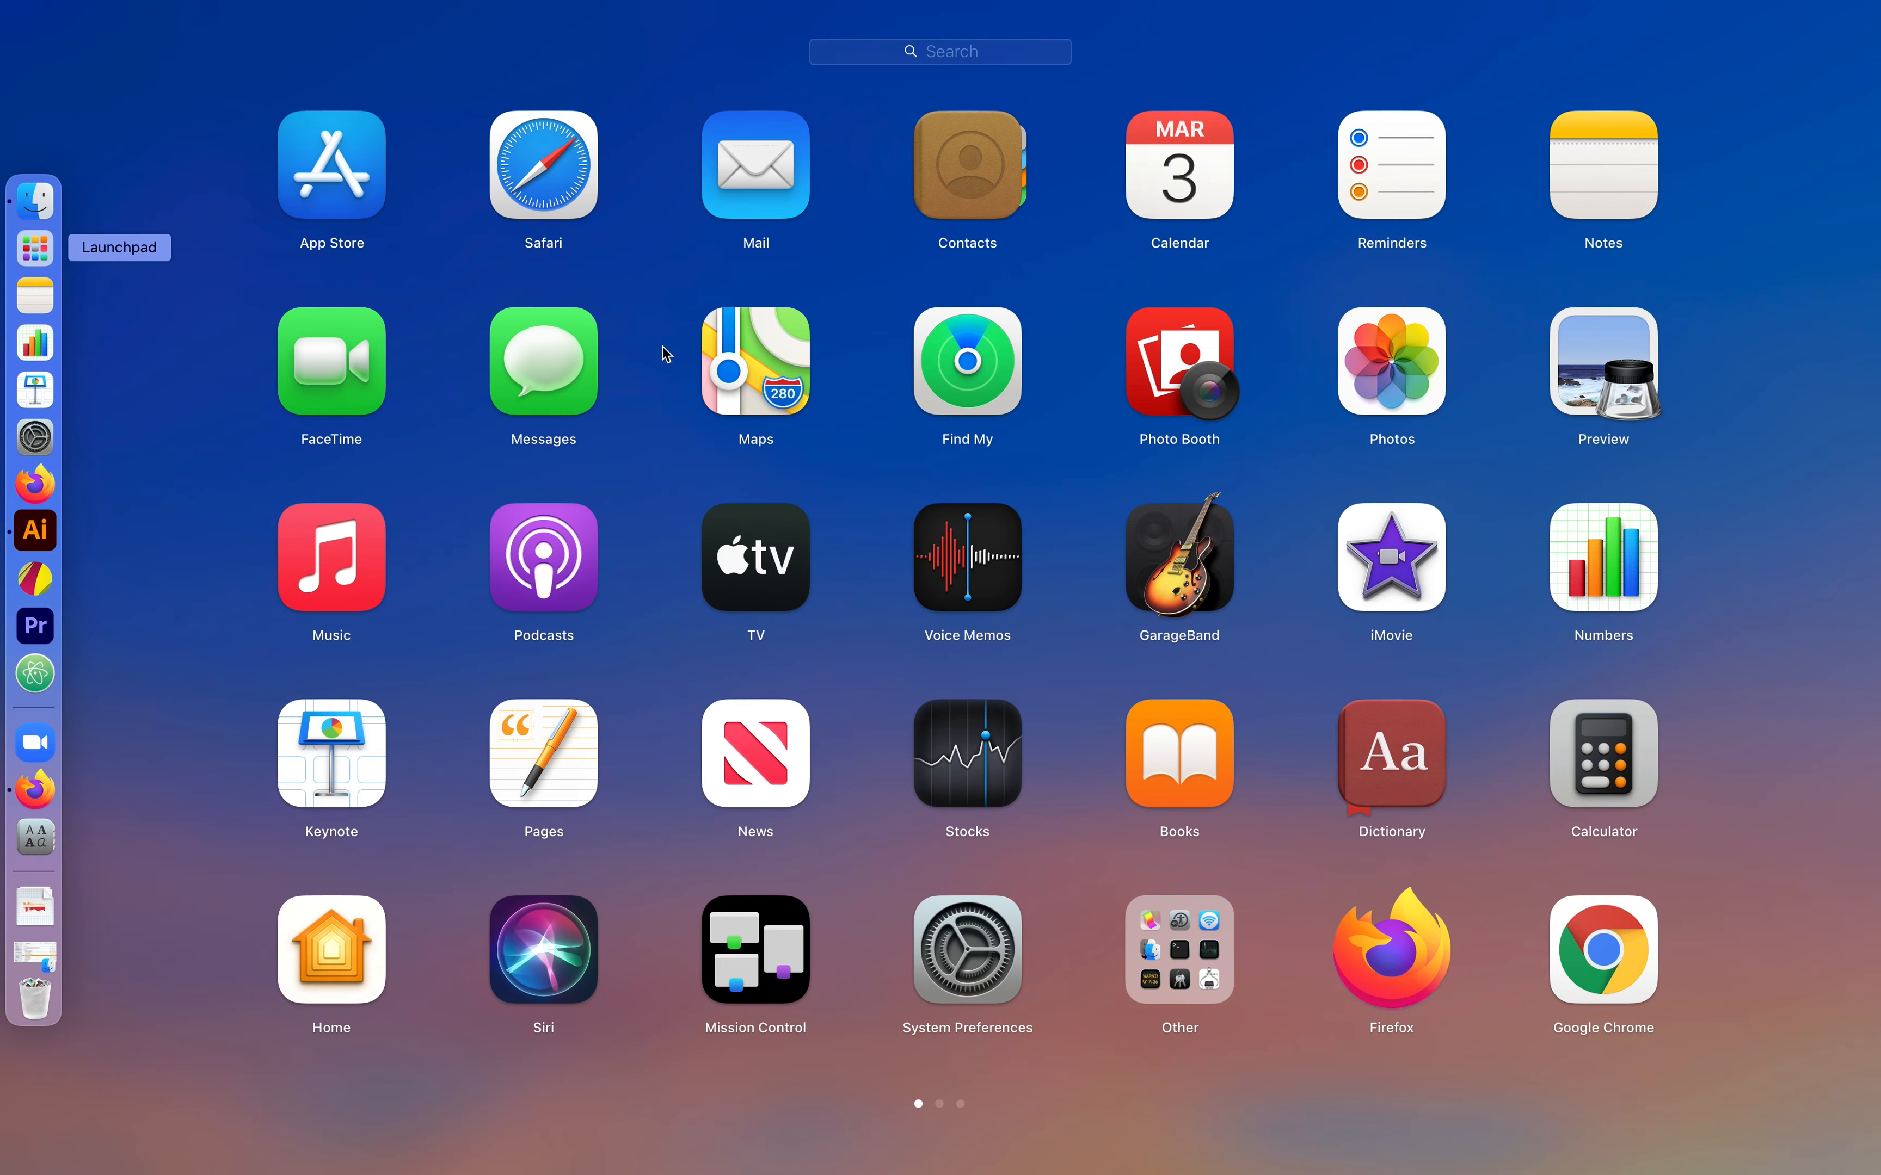
click(247, 424)
Copy "more positive" from the yellow caption as a separate text object and place it above the first yellow bars, checking the original chart
click(24, 259)
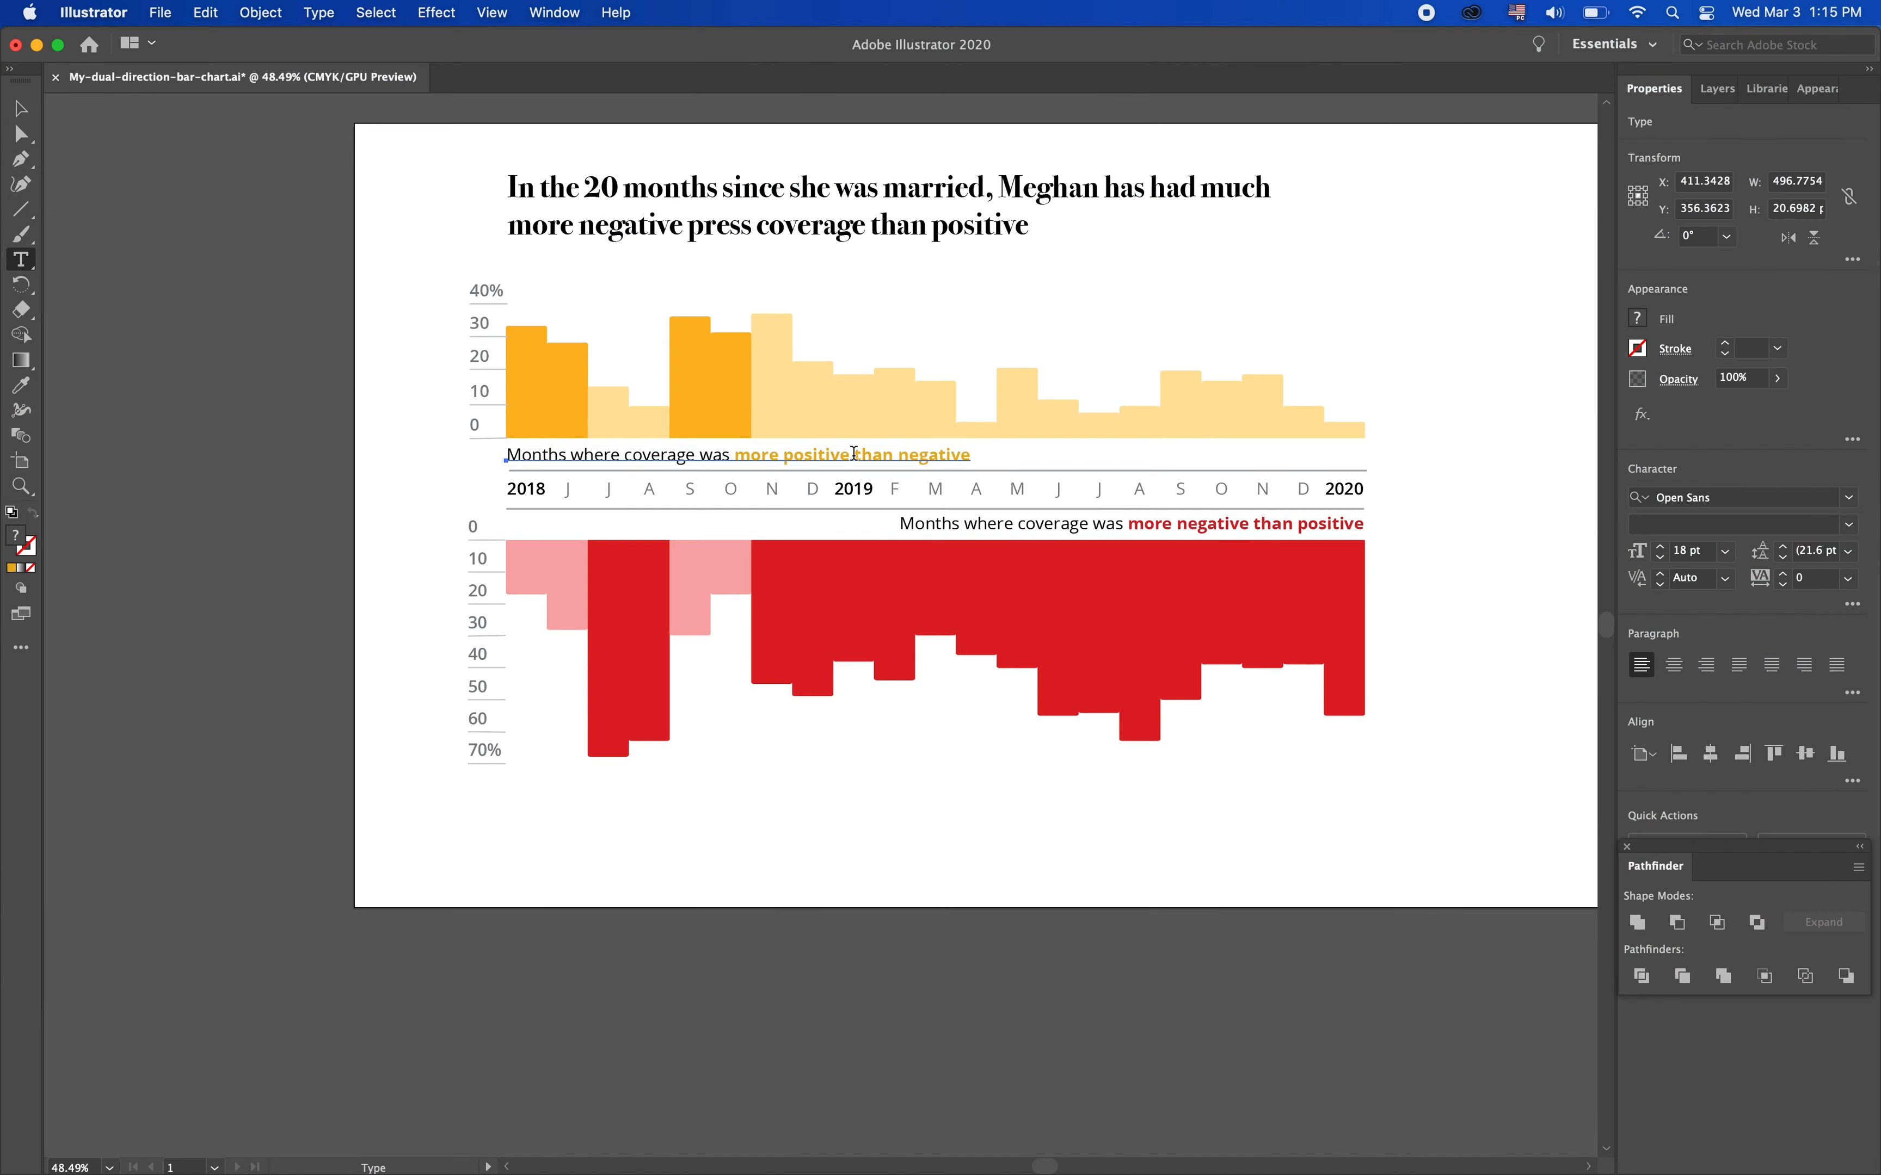
drag(739, 457, 865, 457)
key(super+c)
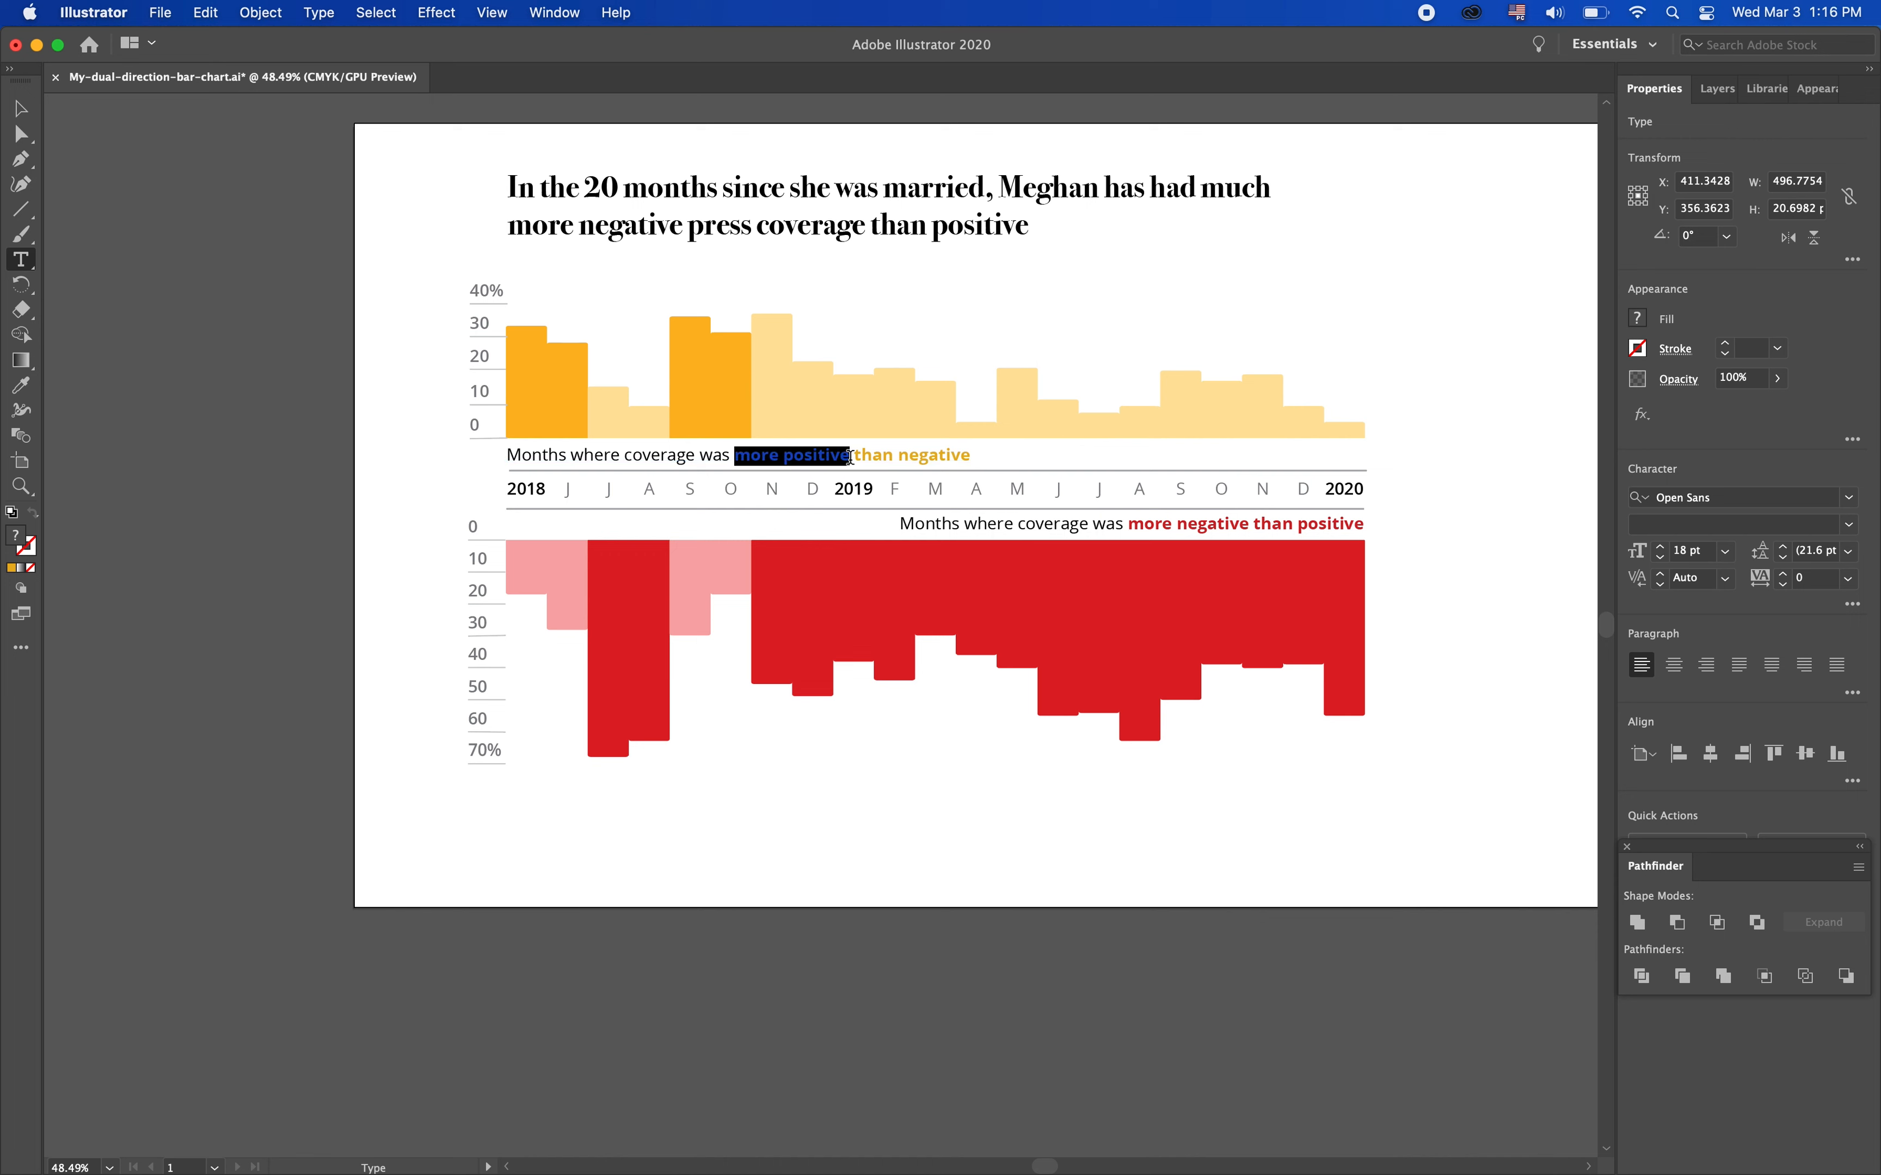
click(29, 113)
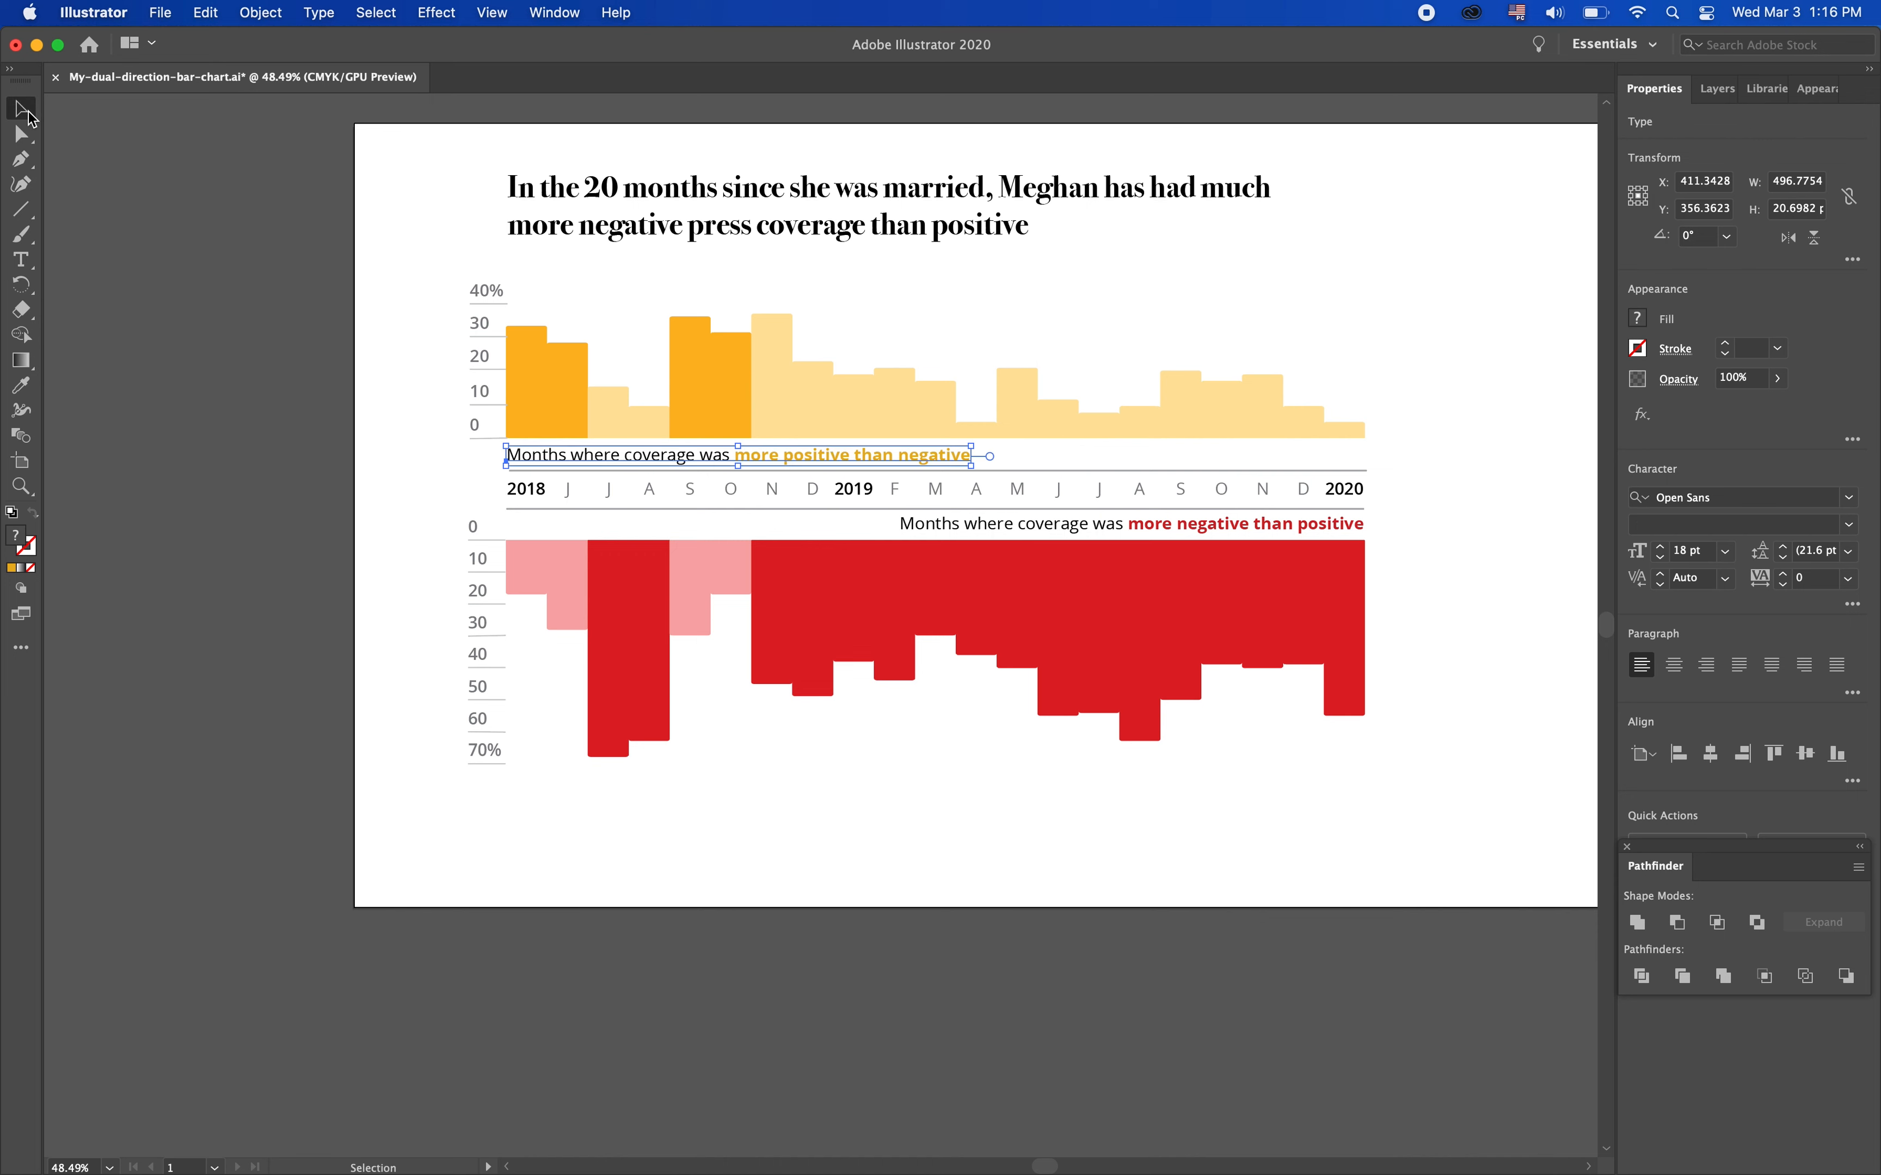
click(563, 272)
key(super+v)
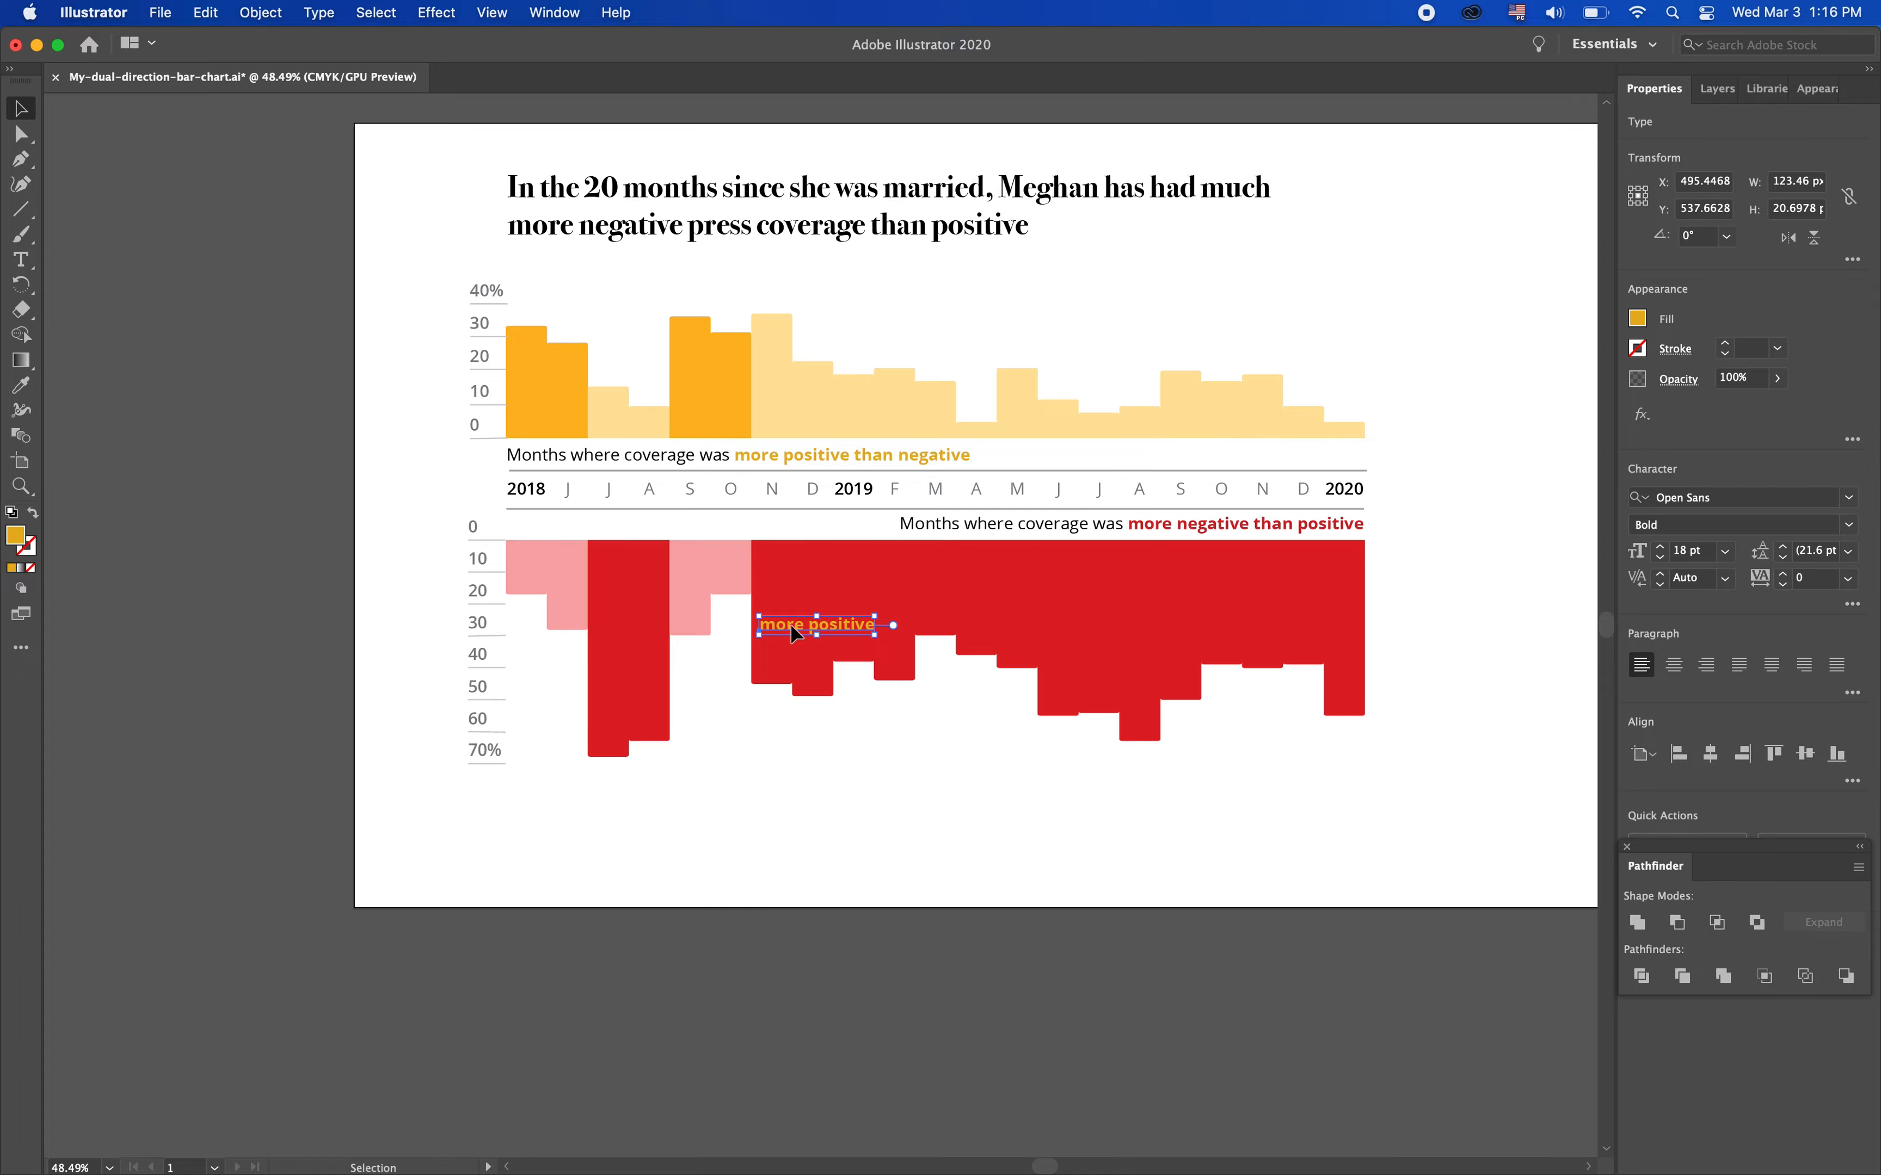
drag(790, 624, 565, 289)
key(ctrl+Right)
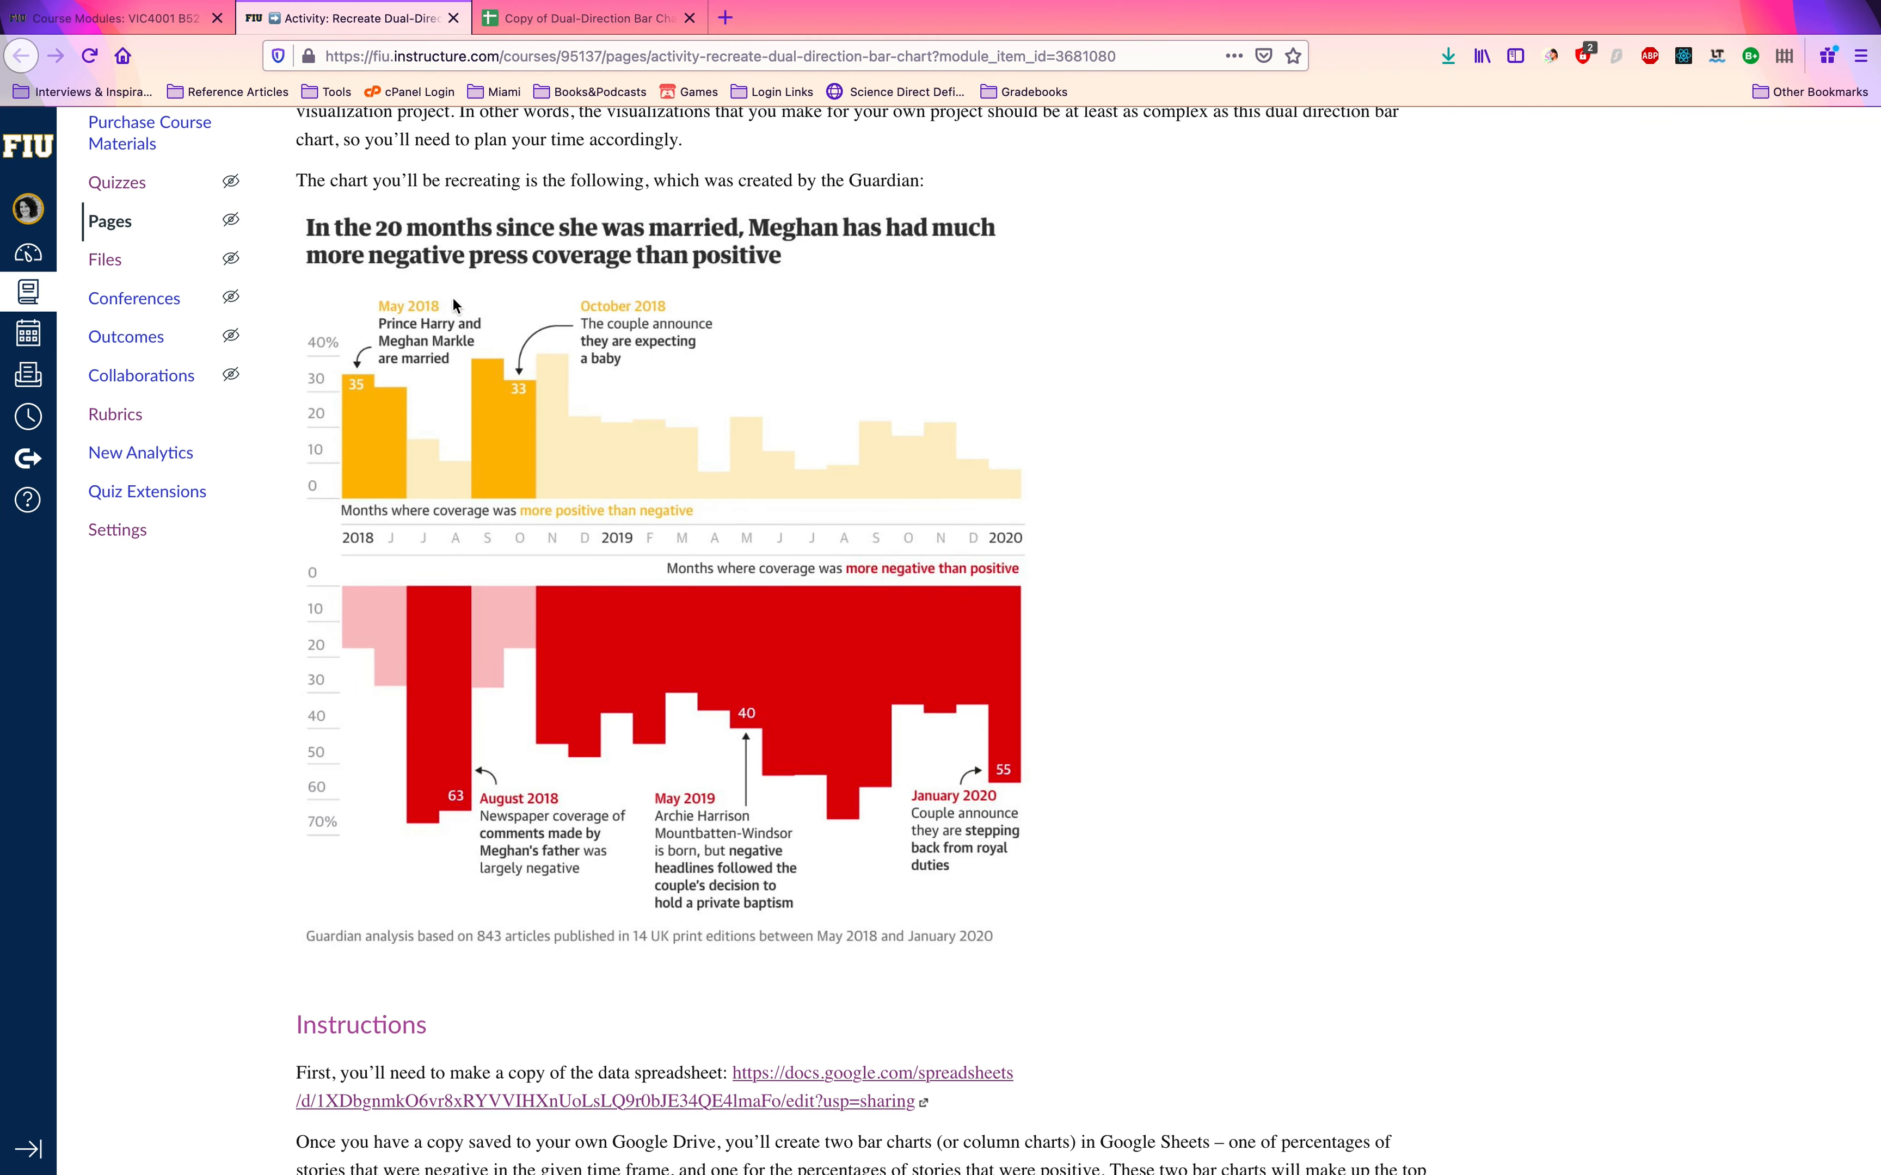
key(ctrl+Left)
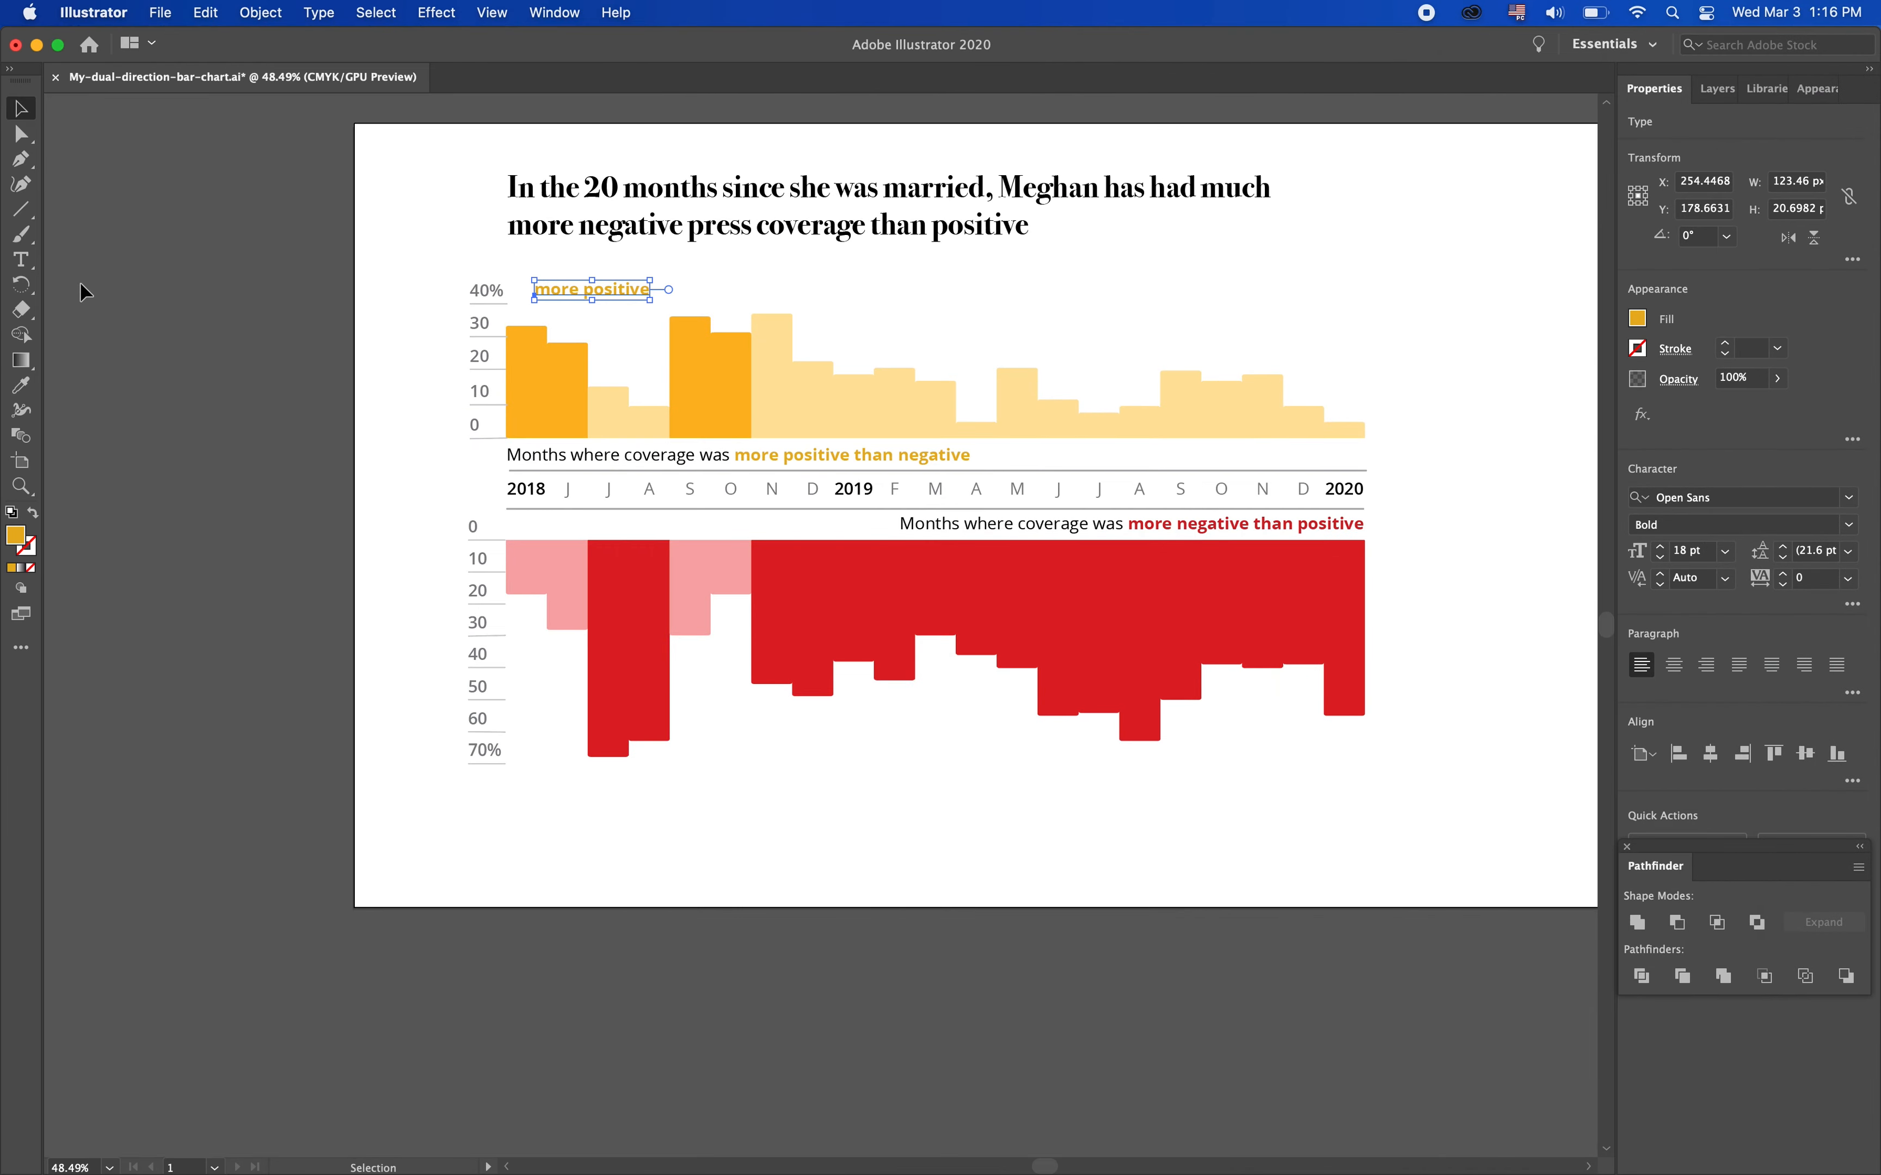
Replace the copied text above the first yellow bars with "May 2018"
click(22, 259)
triple_click(568, 289)
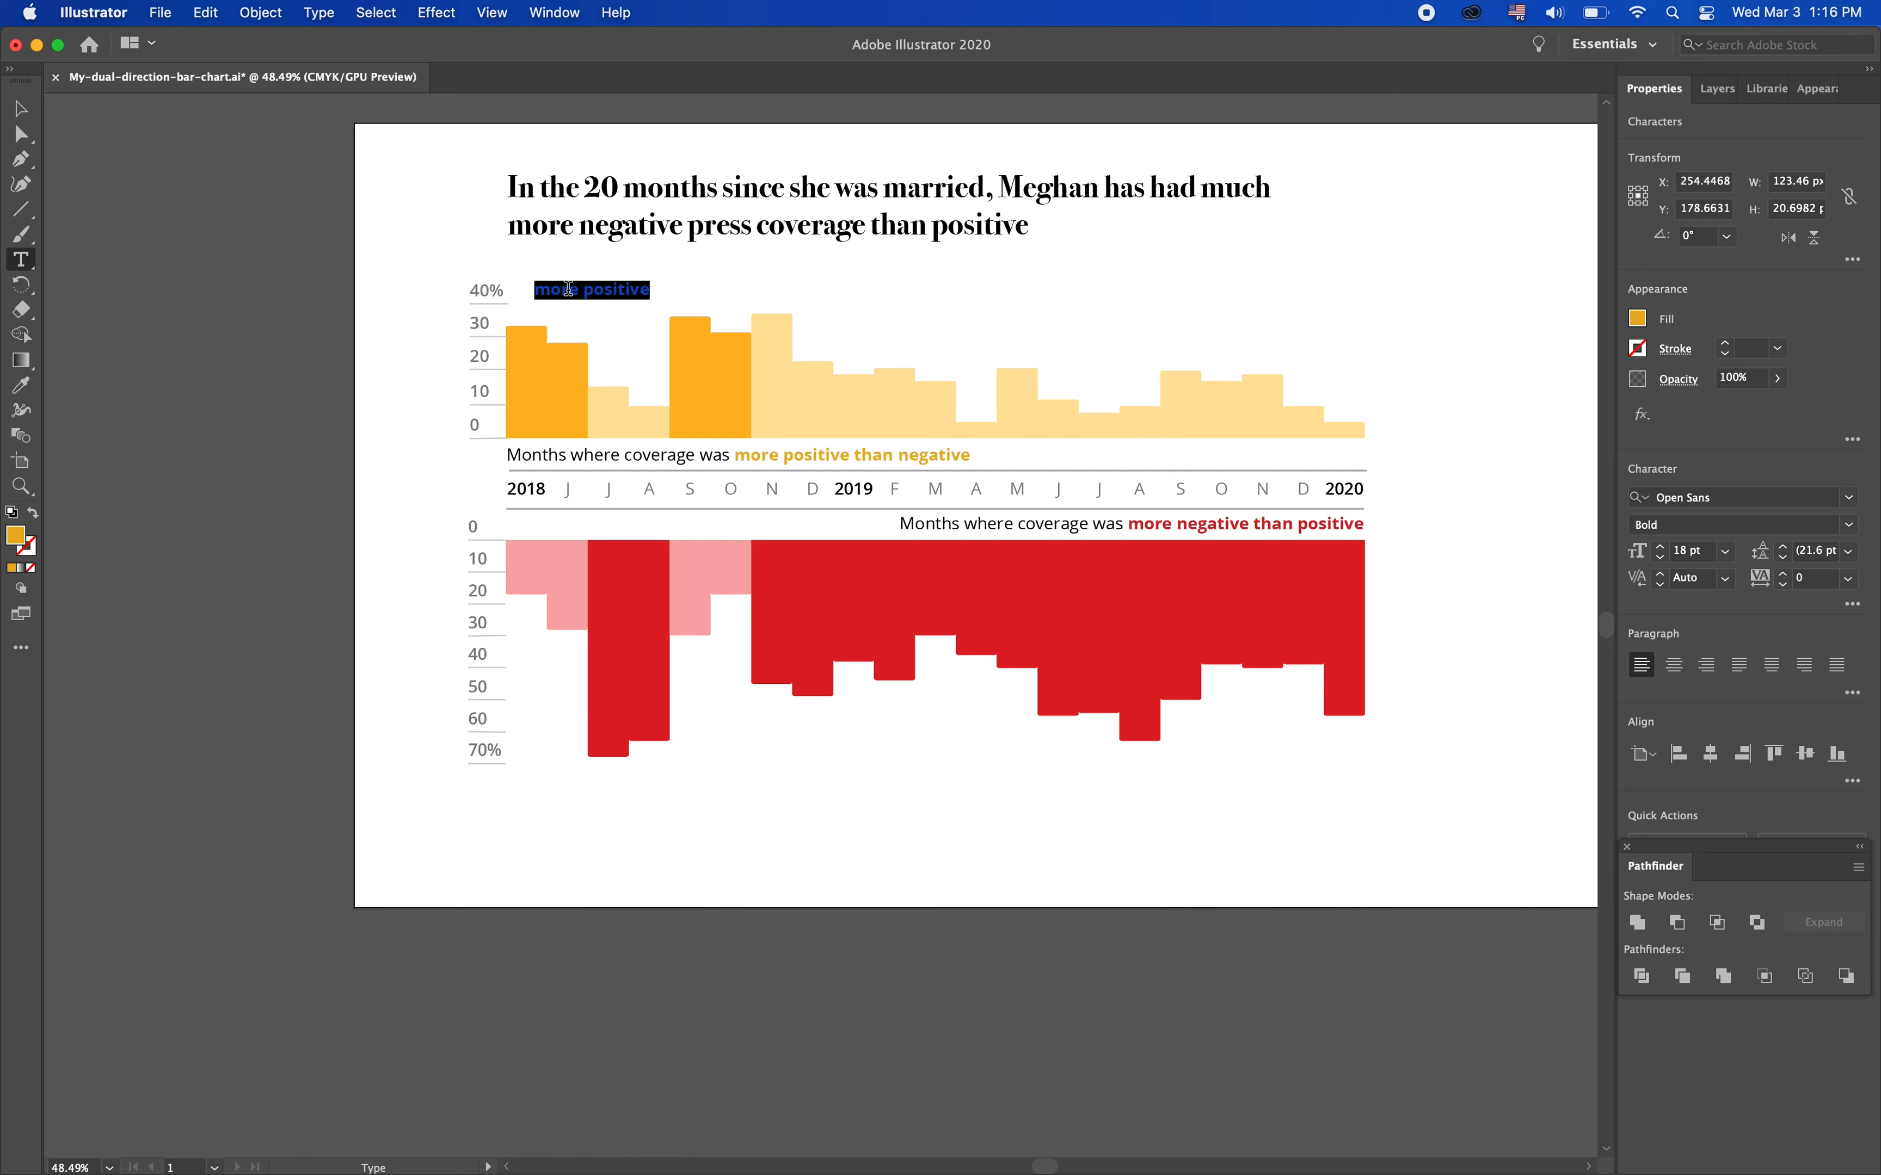
text(May 2018)
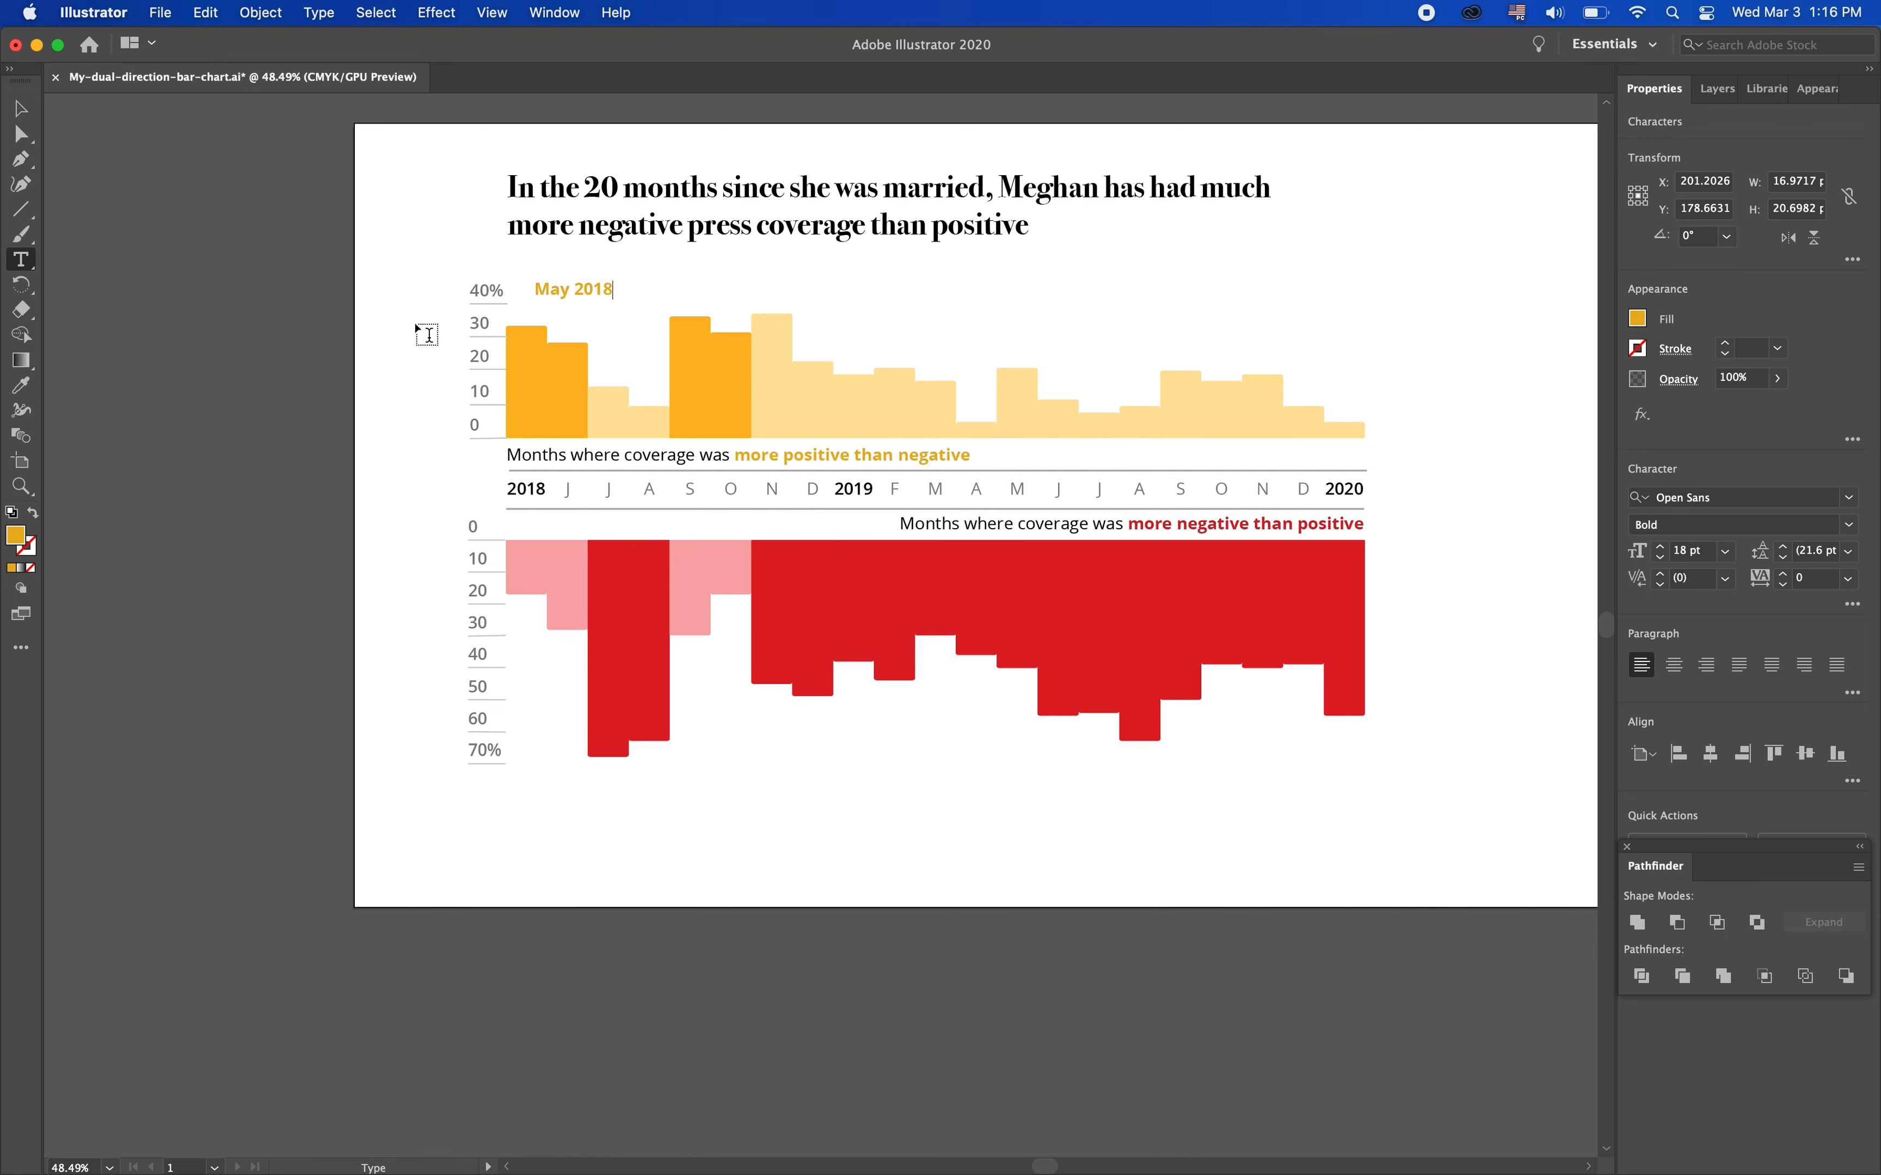
key(Escape)
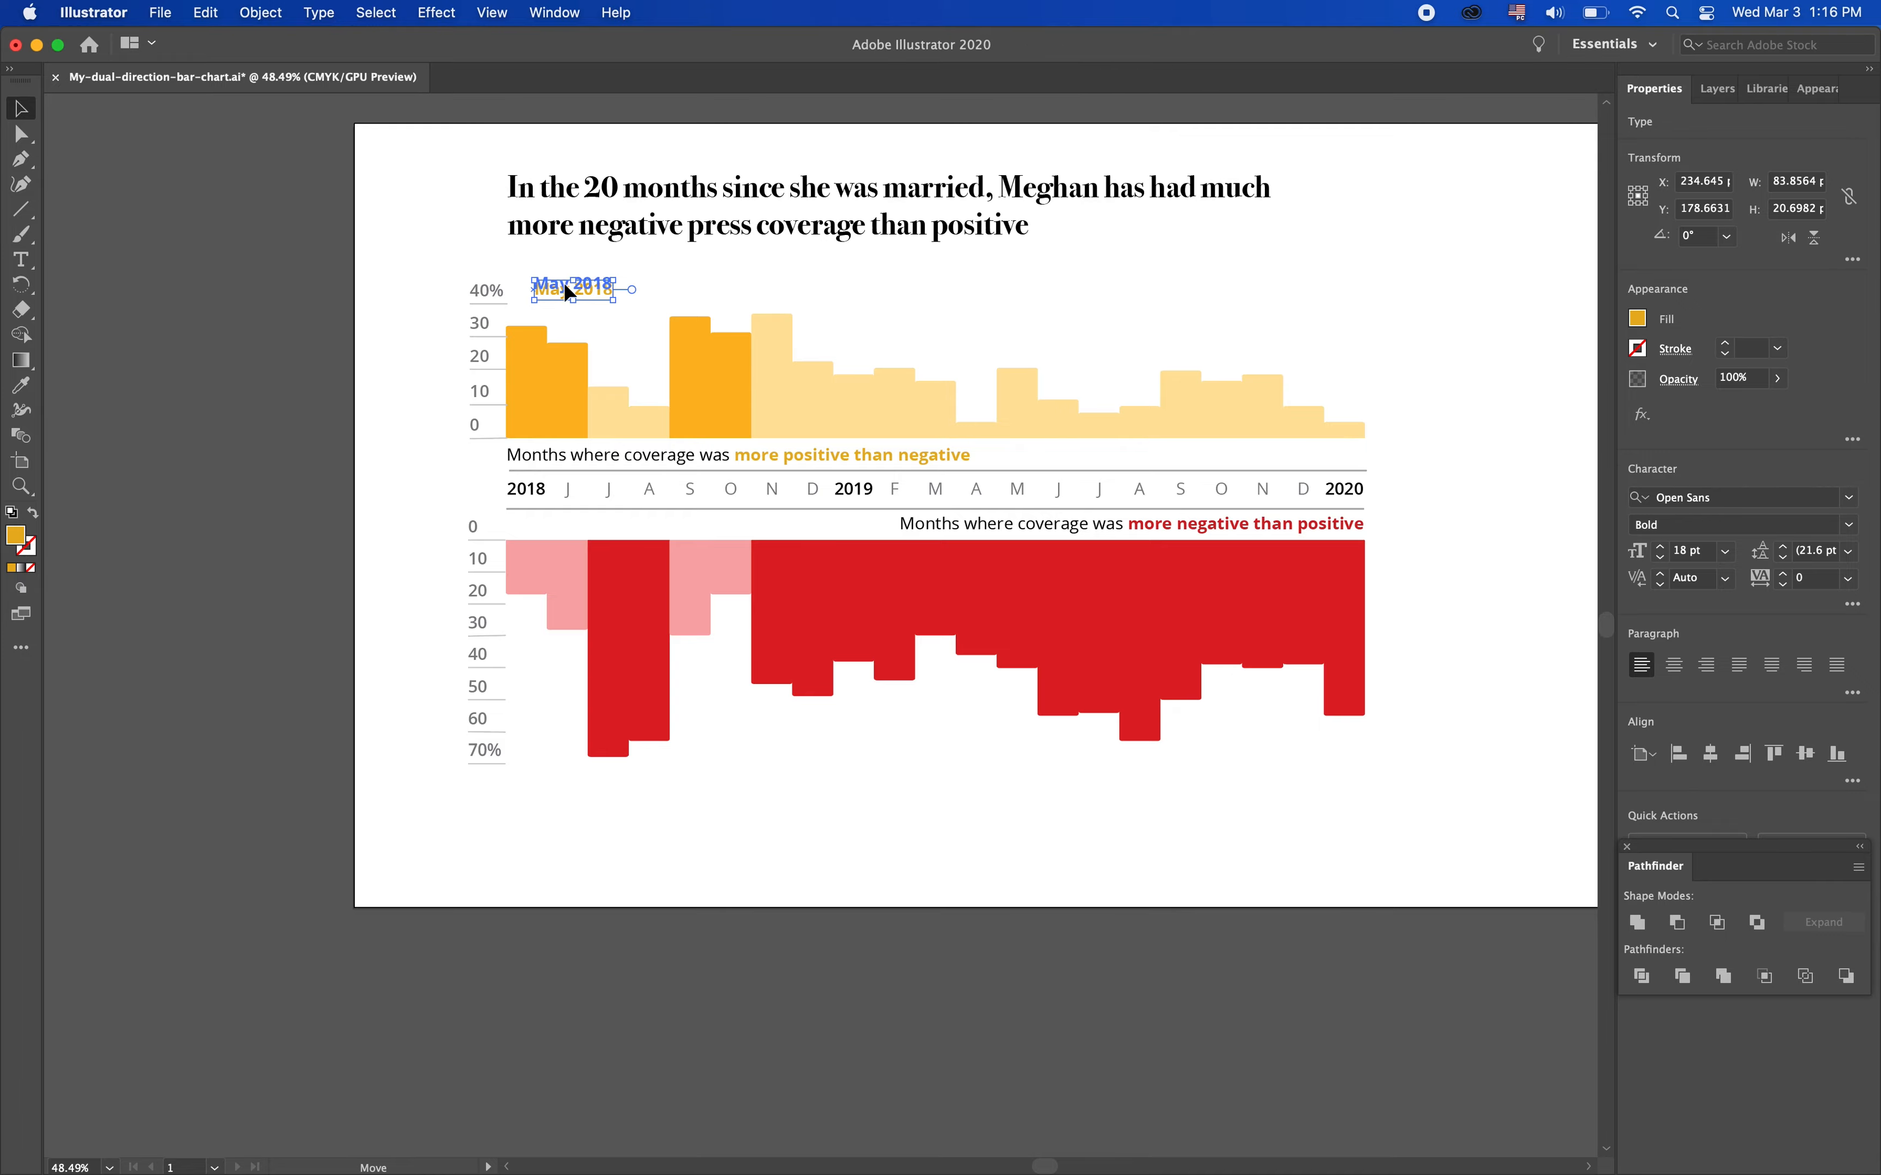
Move the title up and raise the "May 2018" label slightly, checking the placement against the original chart
drag(564, 283, 632, 203)
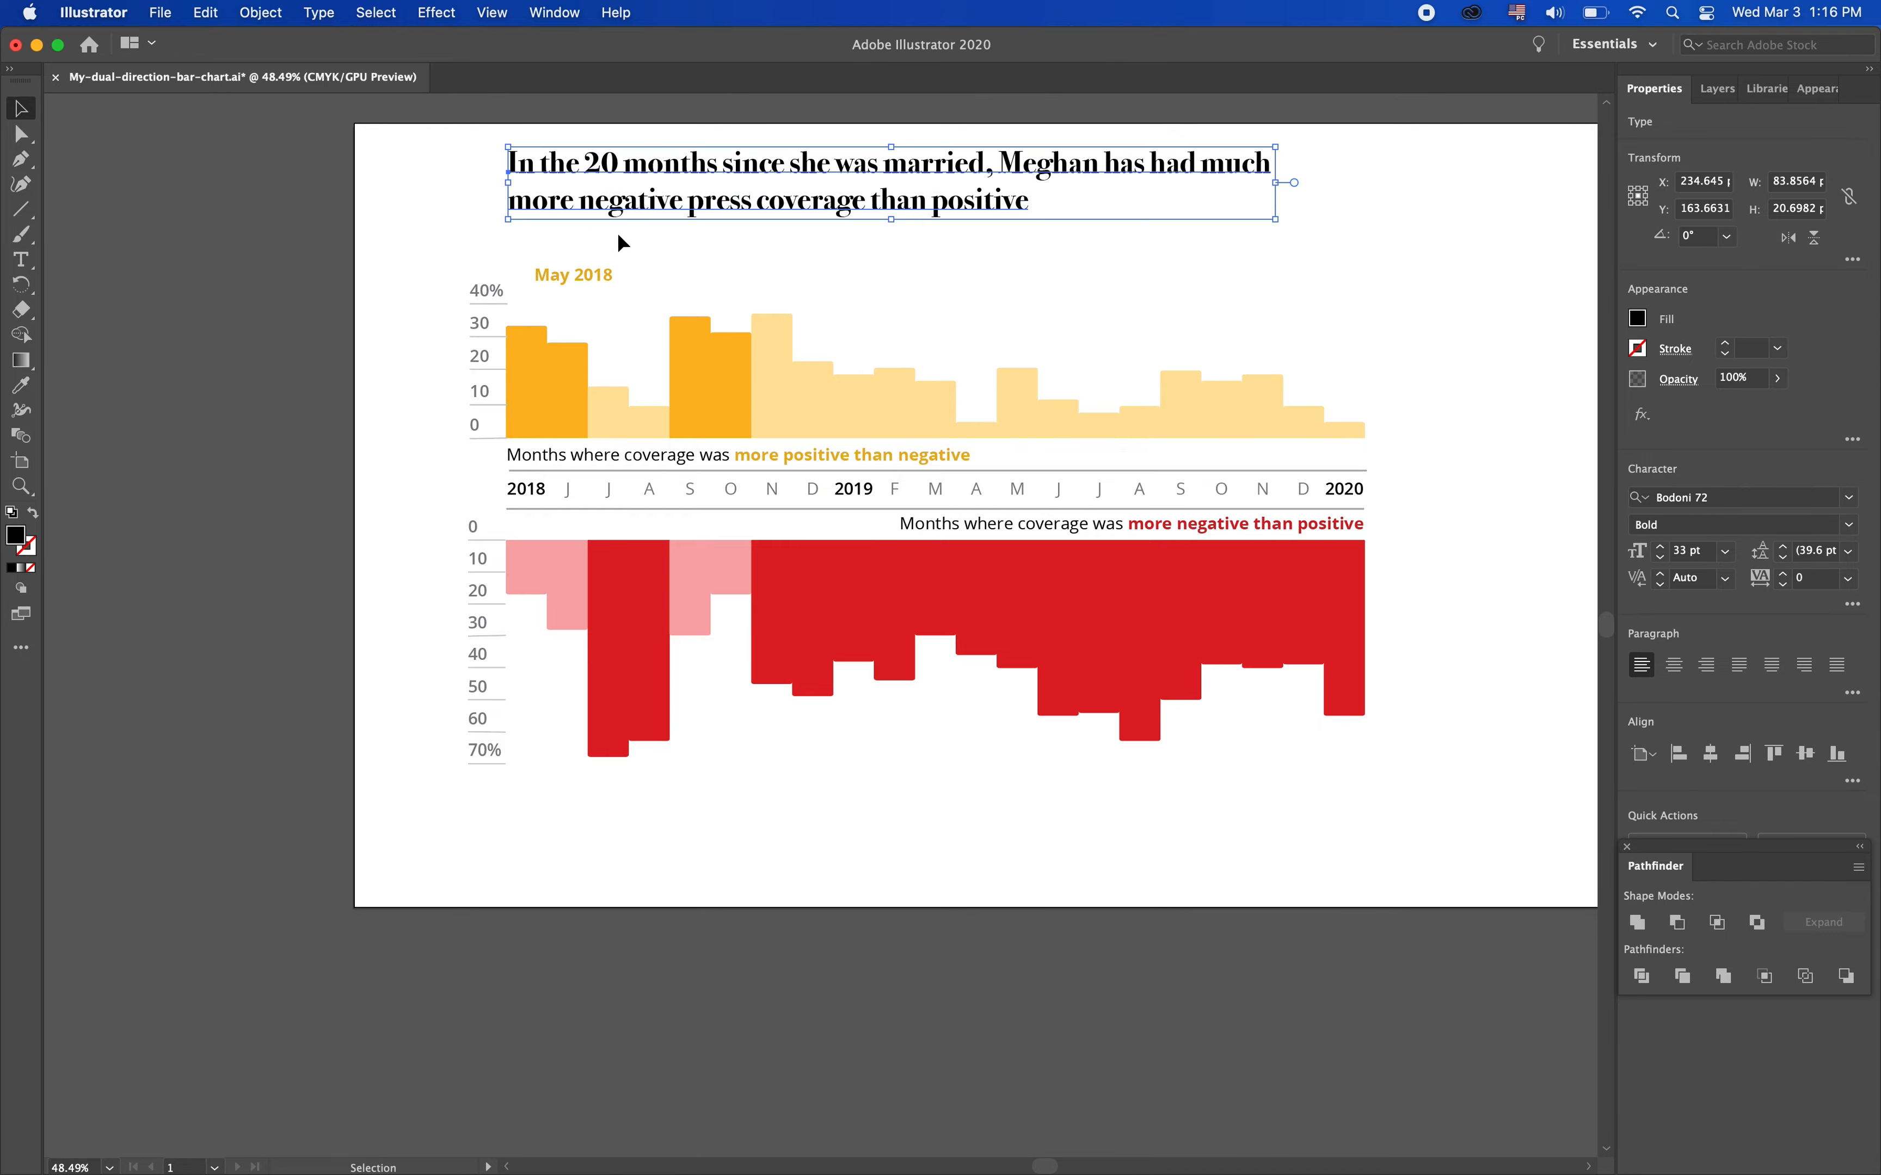
click(594, 273)
drag(594, 273, 594, 264)
key(ctrl+Right)
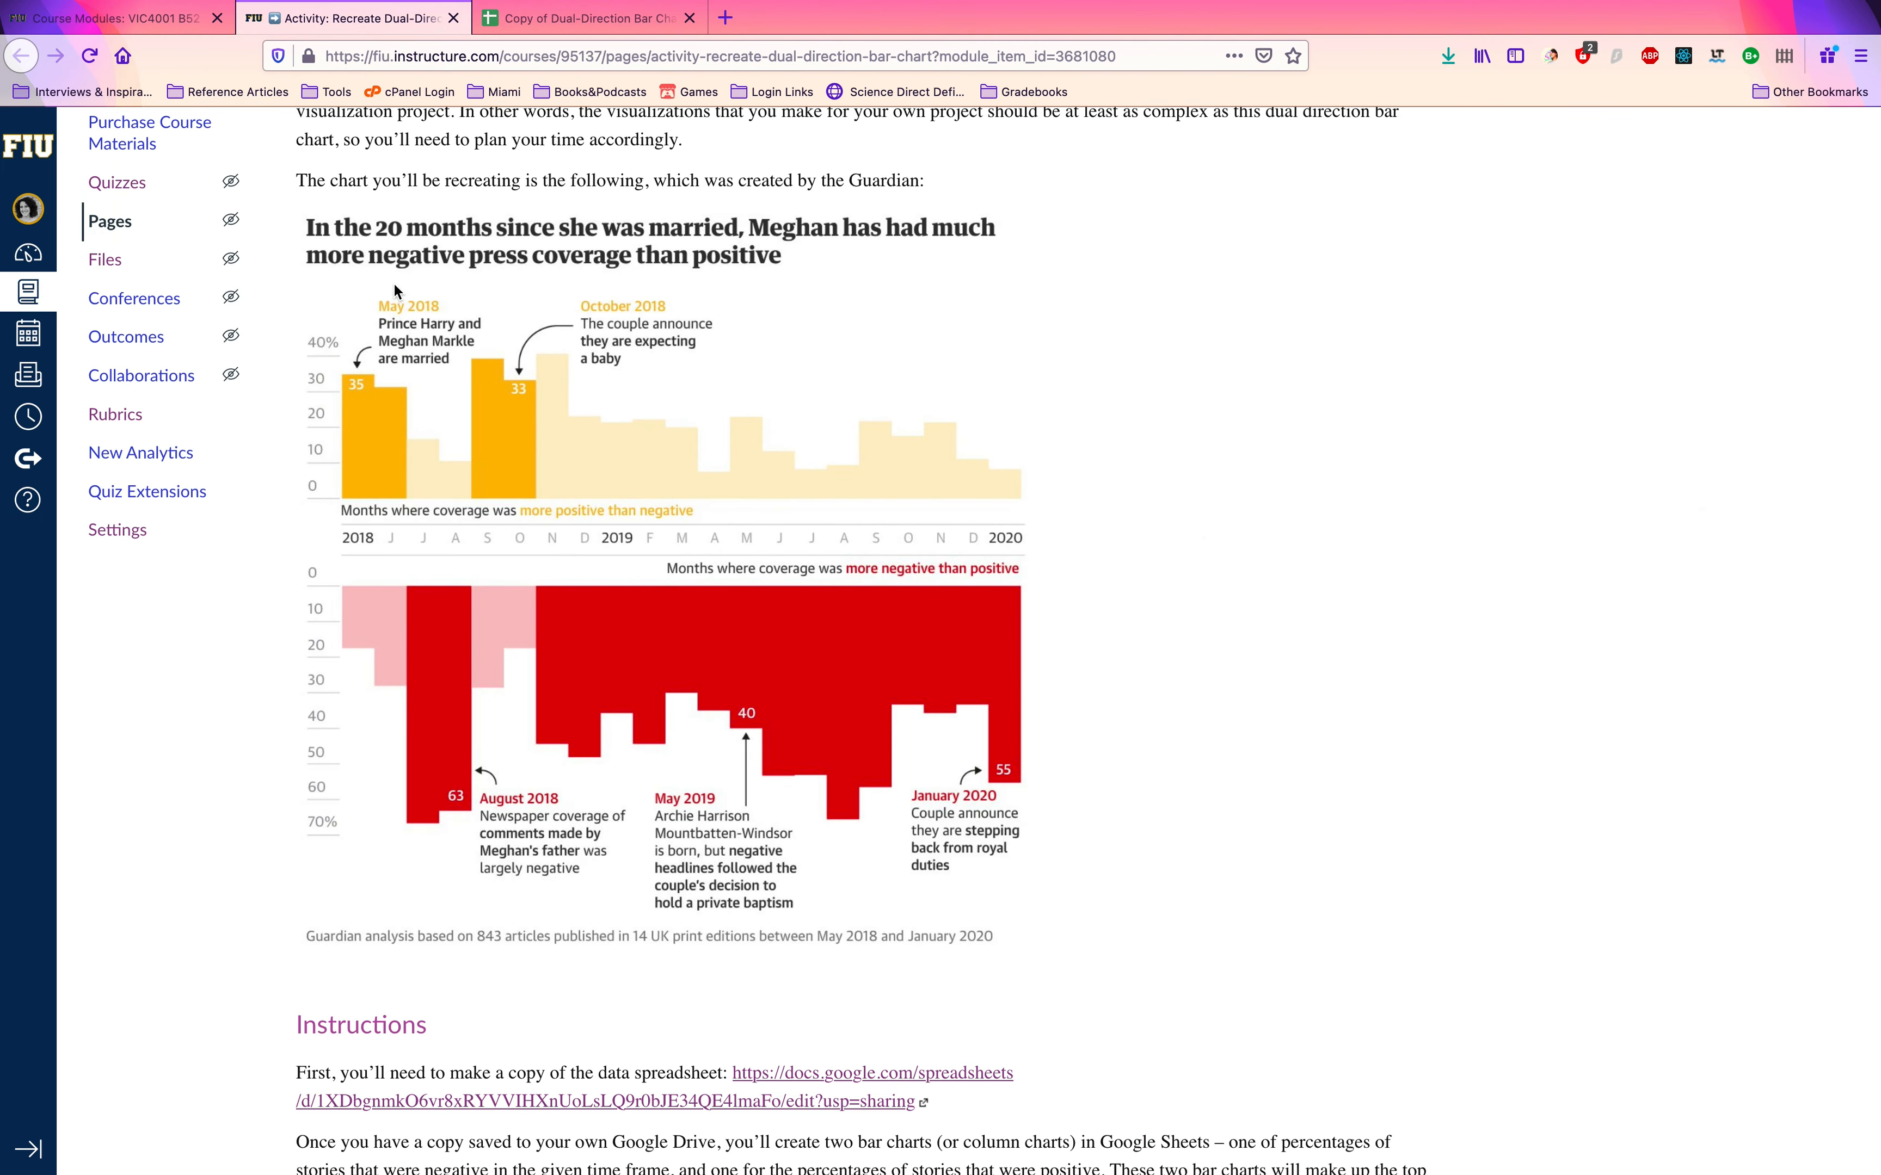
key(ctrl+Left)
Add a new text object reading "Prince Harry" just below the "May 2018" label
key(t)
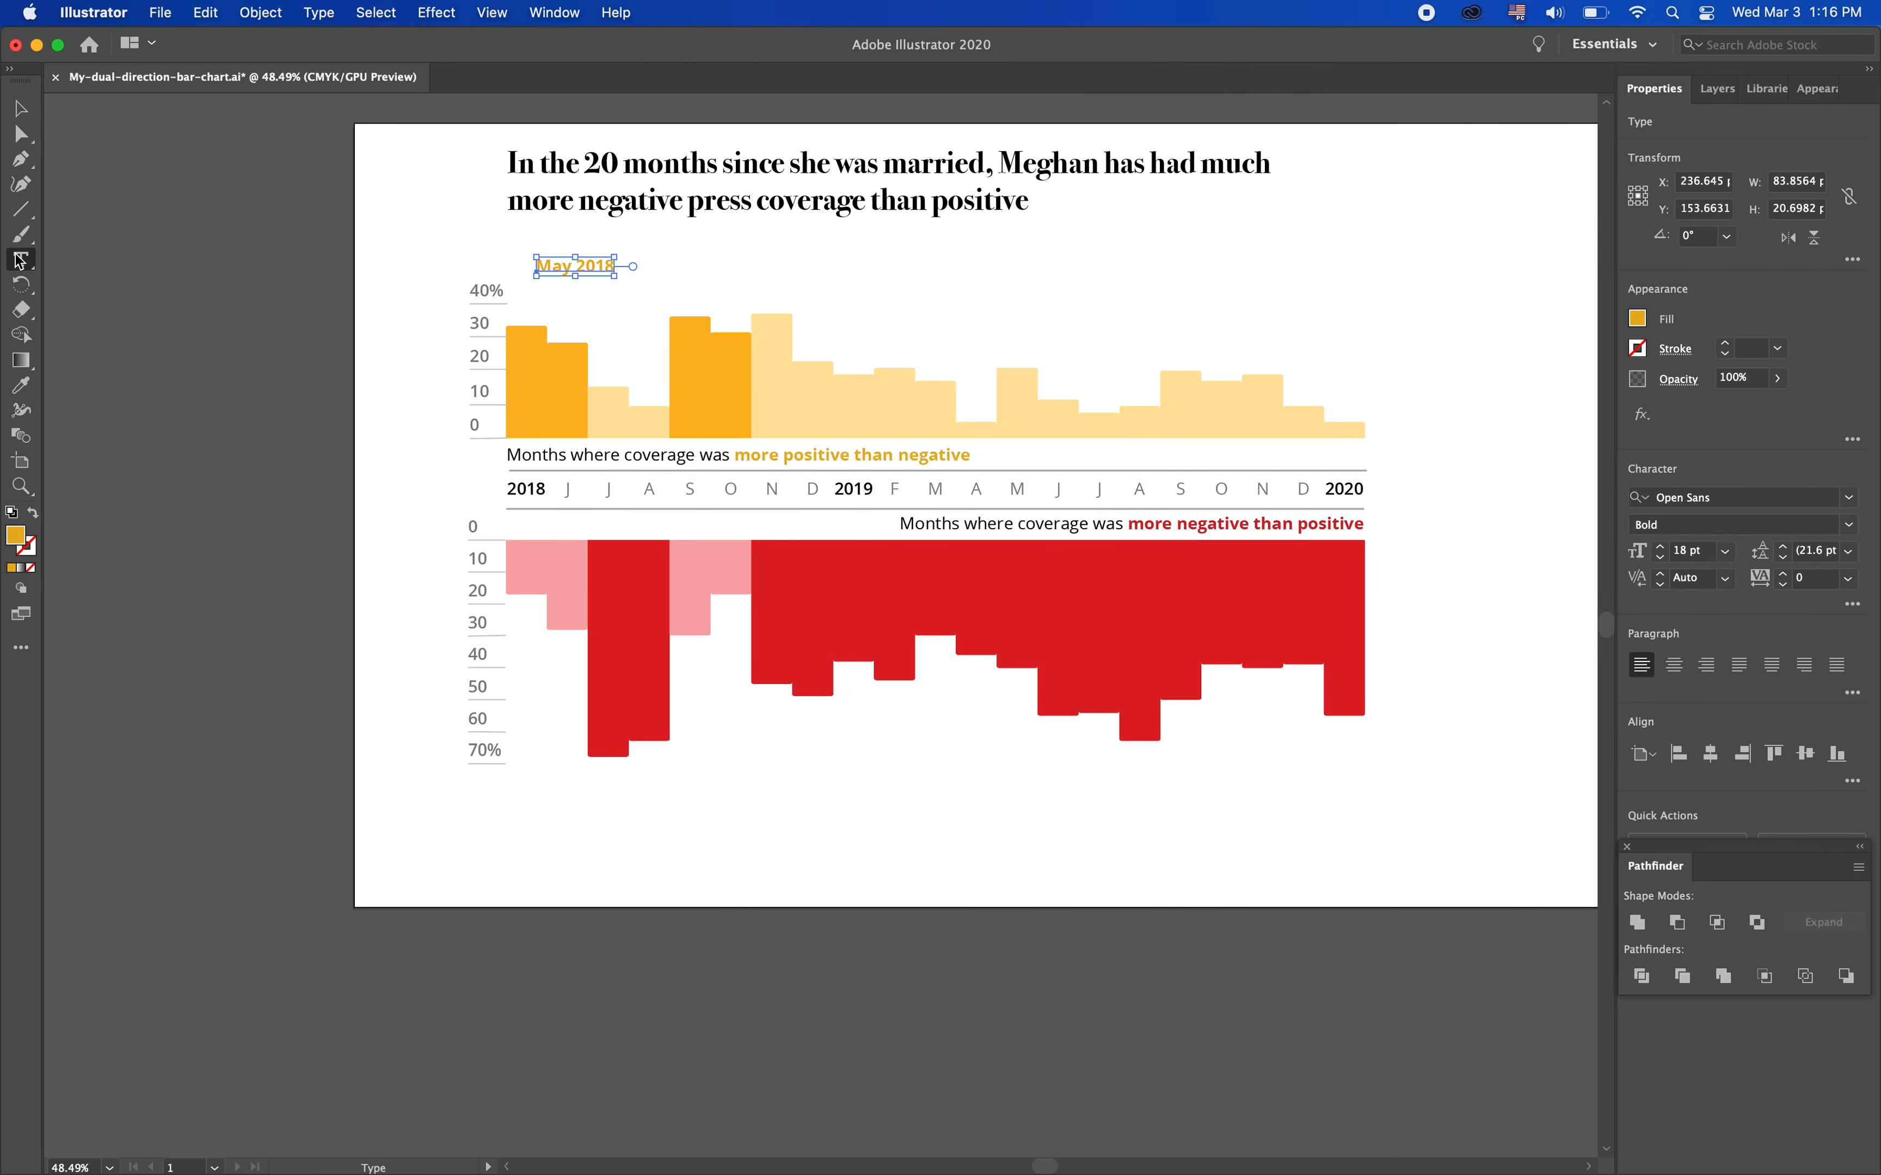
click(537, 268)
super+click(169, 217)
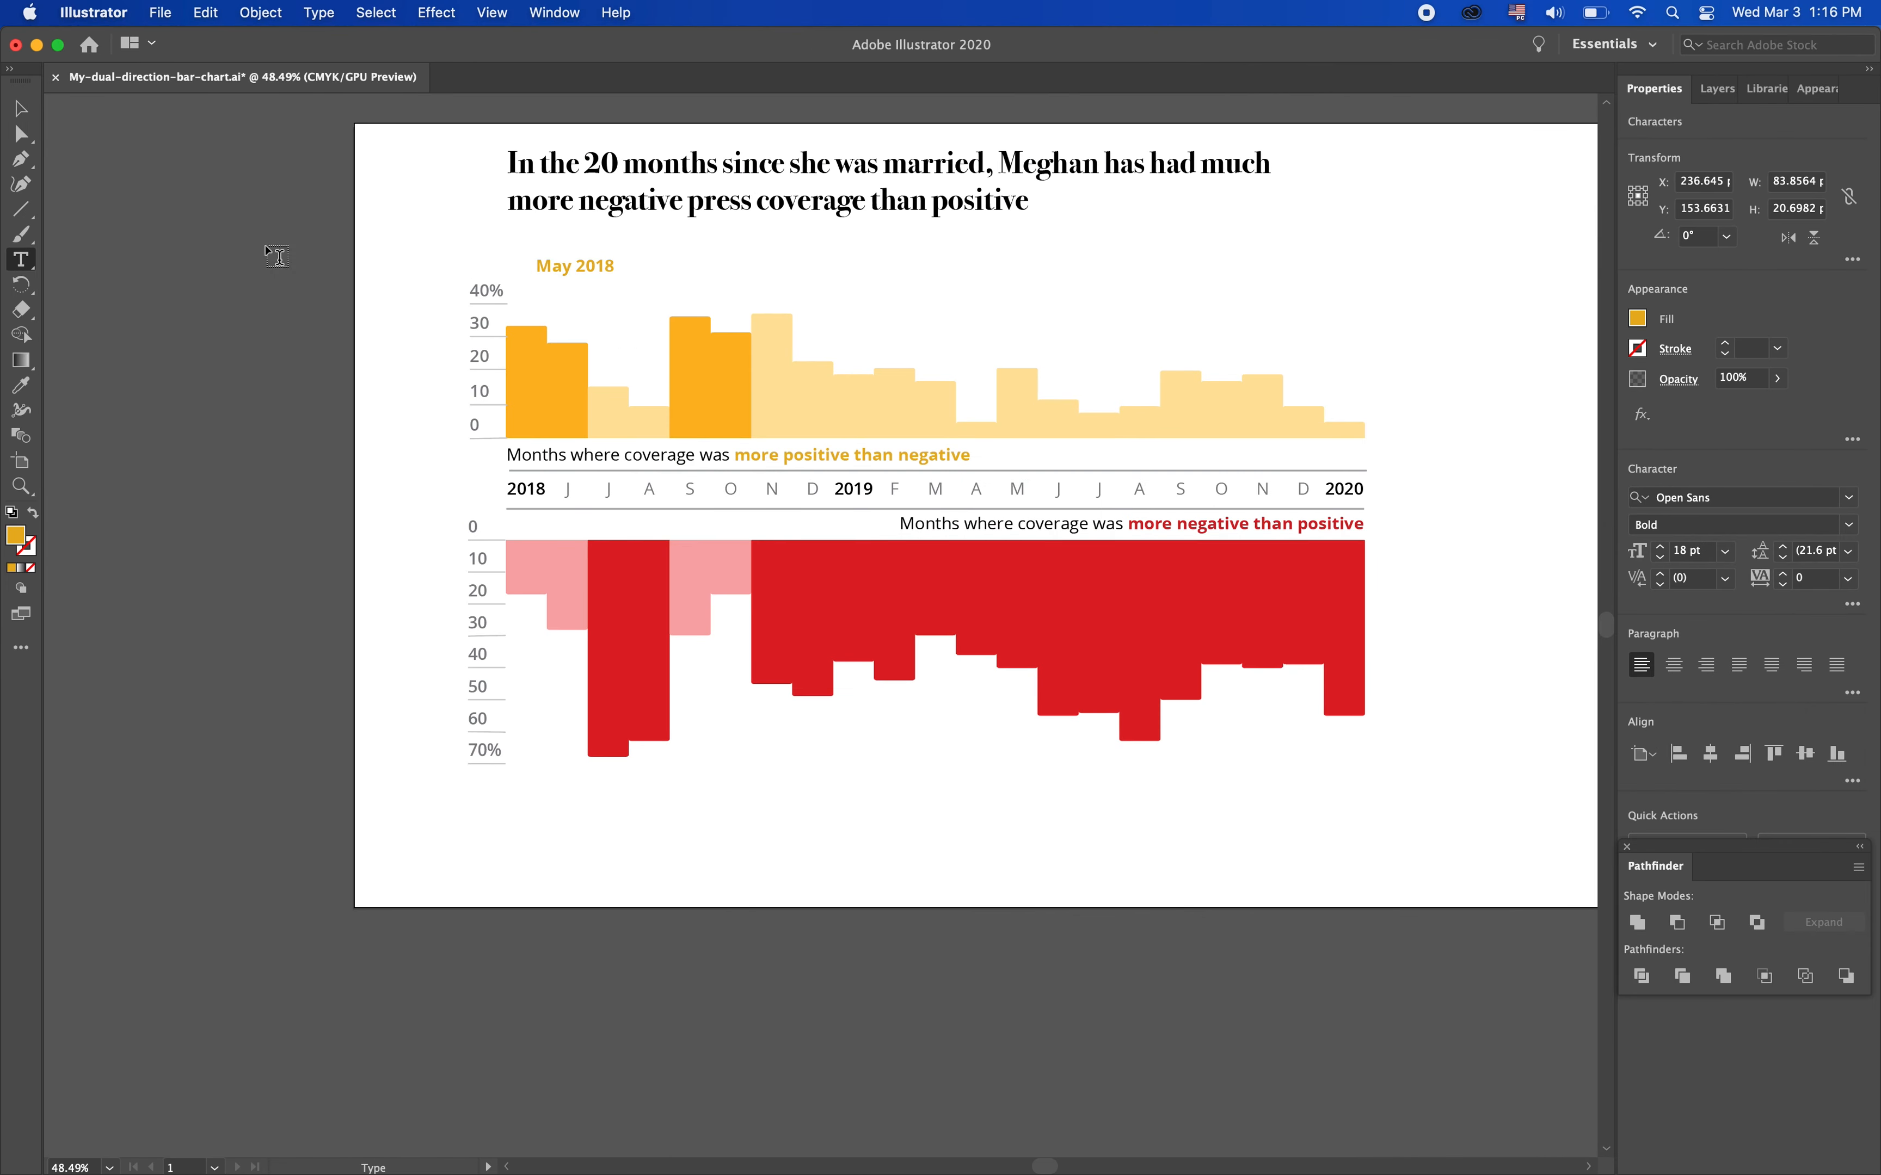
click(554, 303)
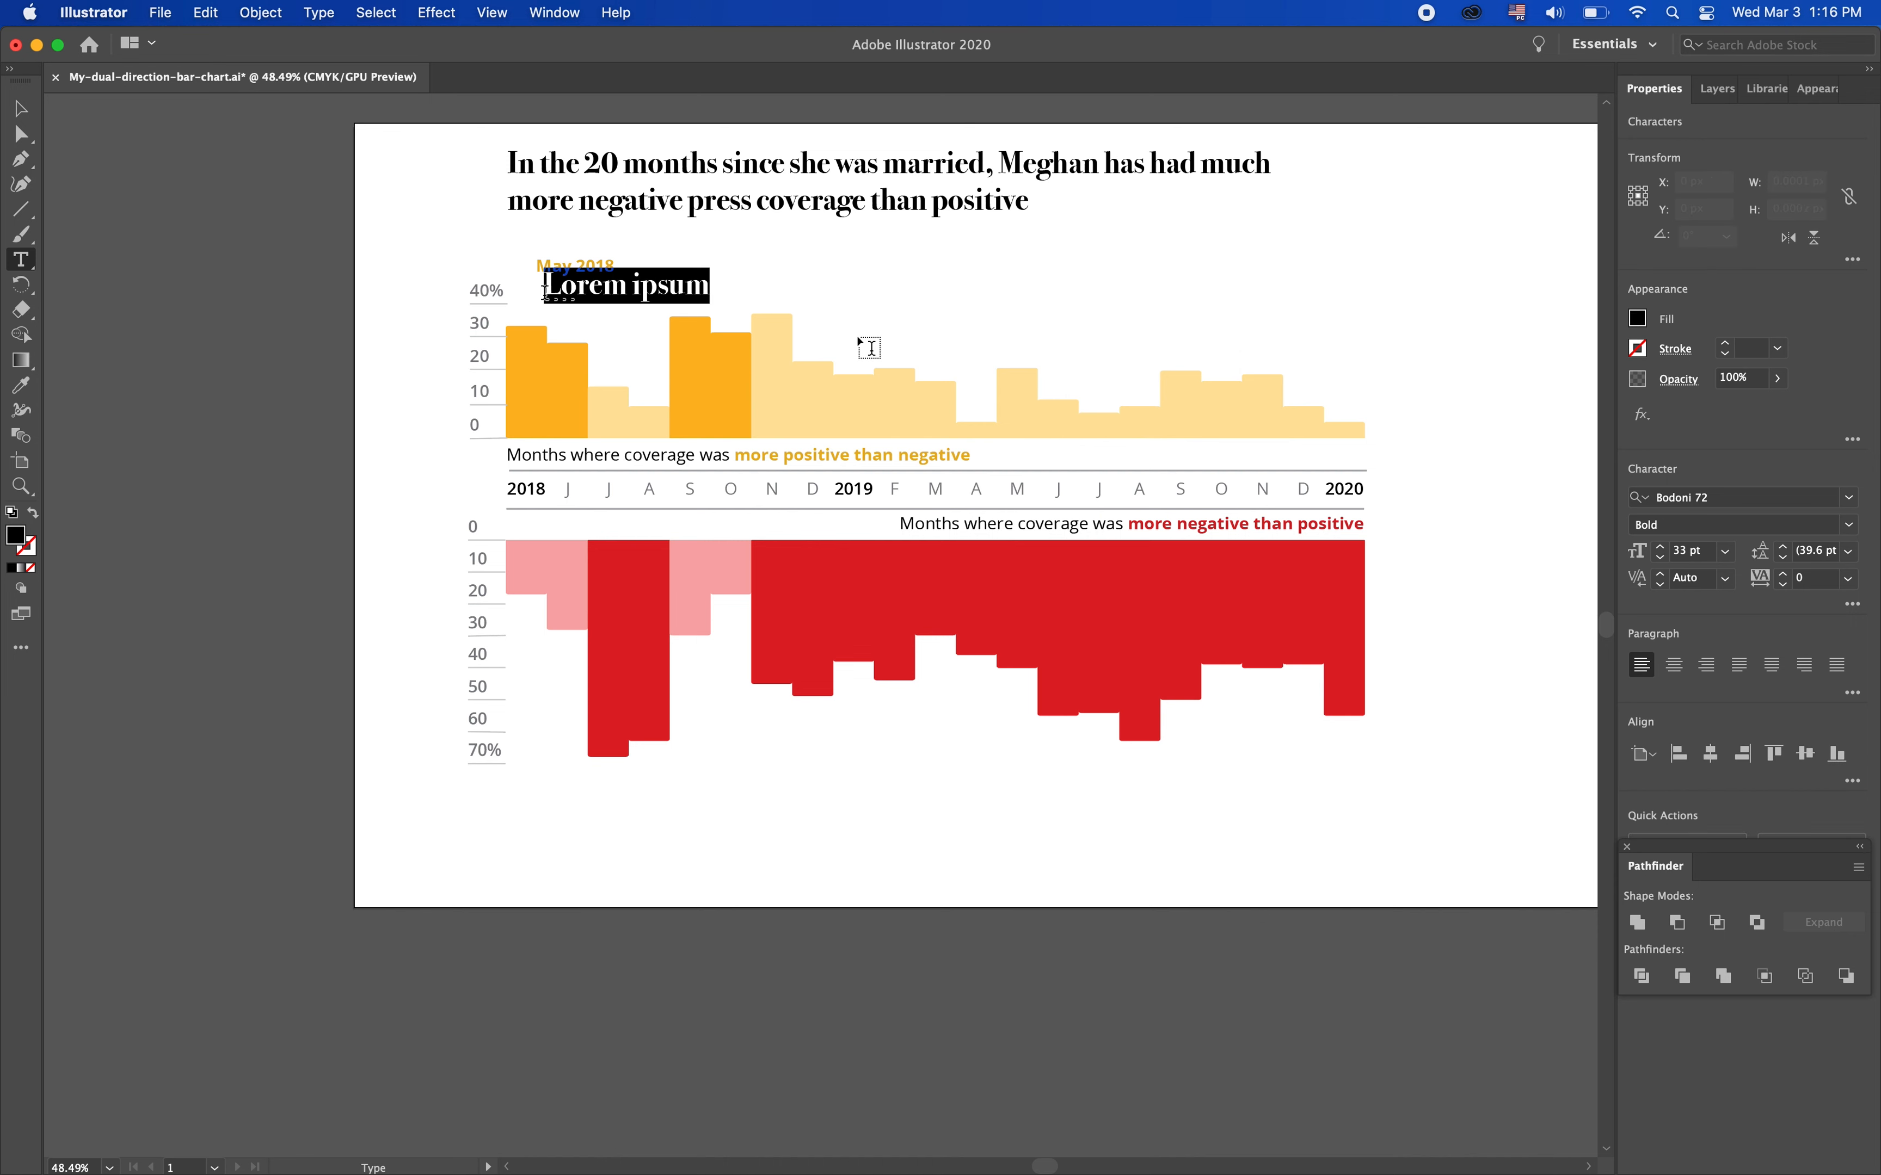
text(Prince Harry)
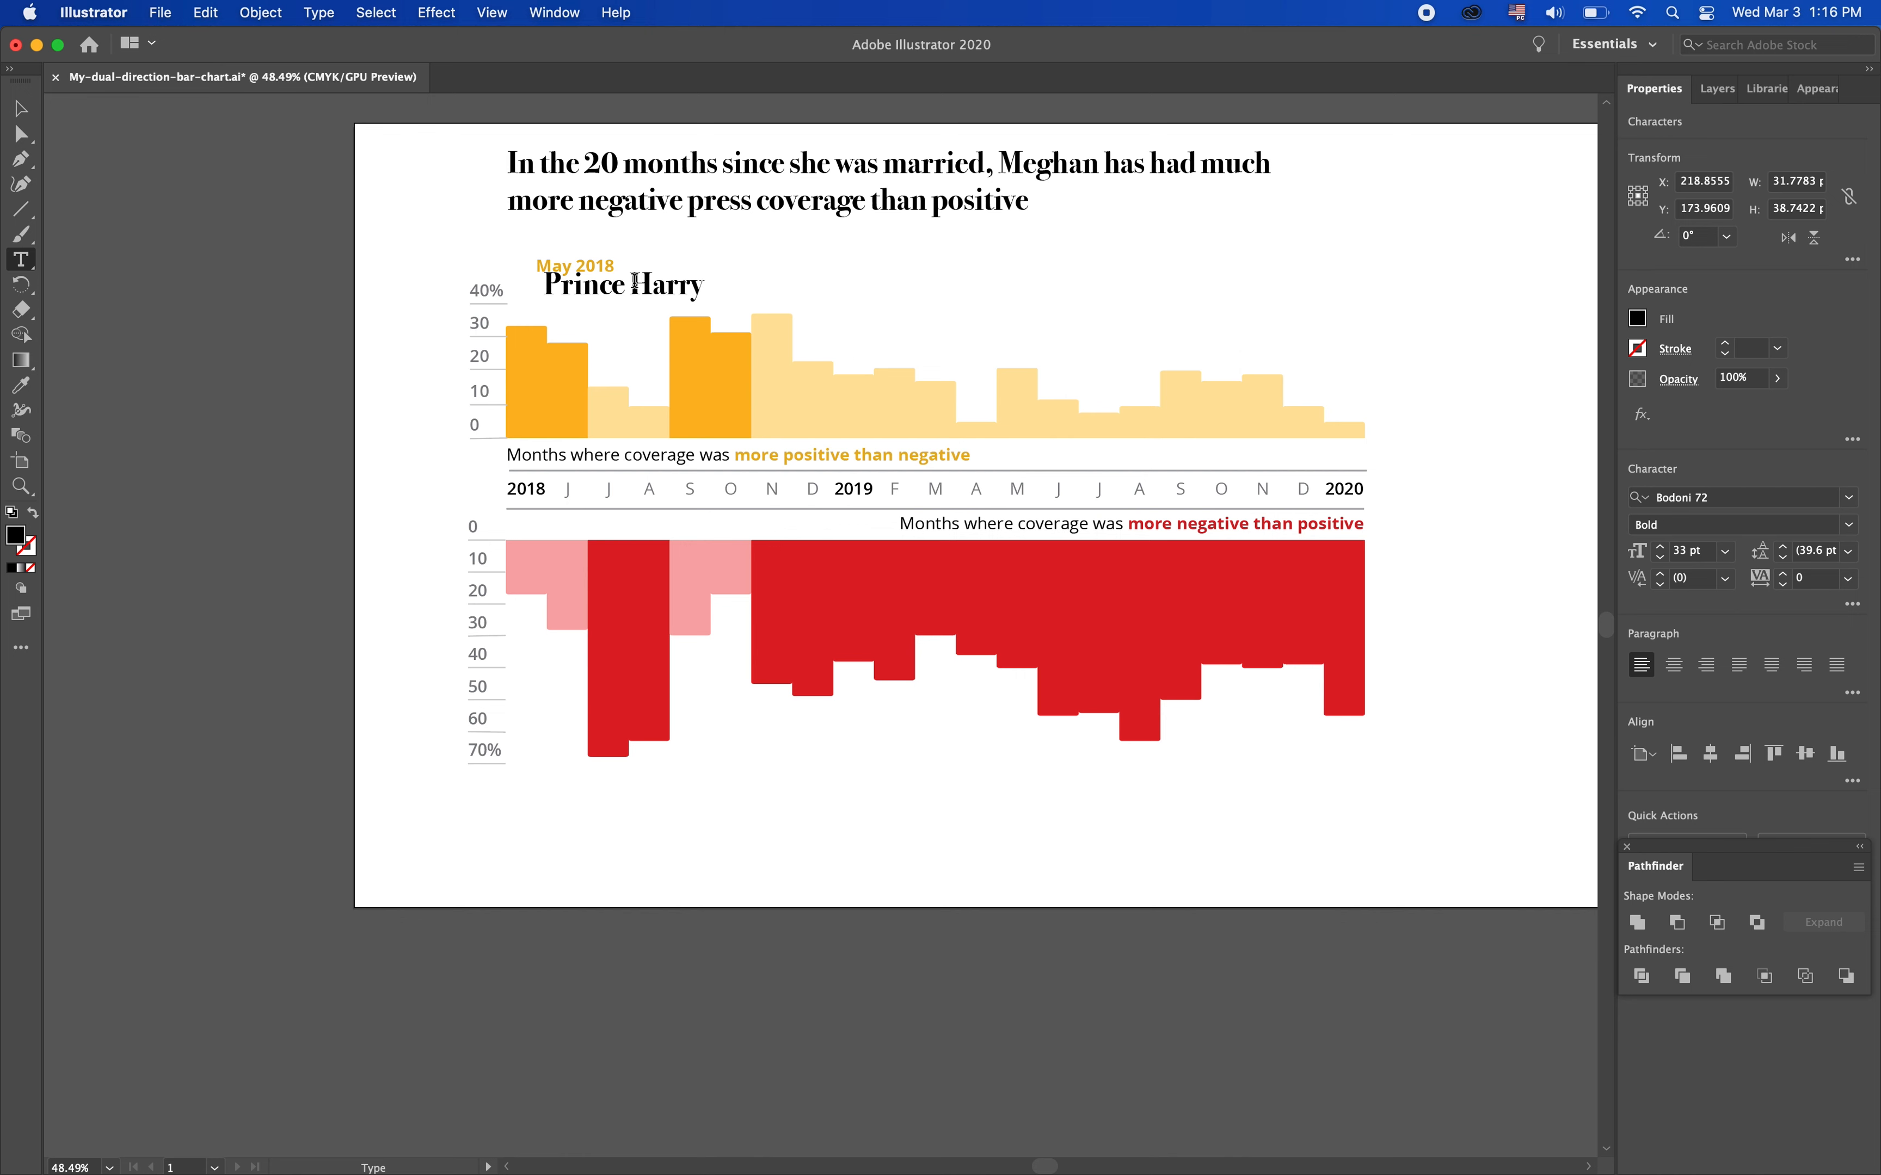
Set the "Prince Harry" text in Open Sans Regular at 18 pt
key(super+a)
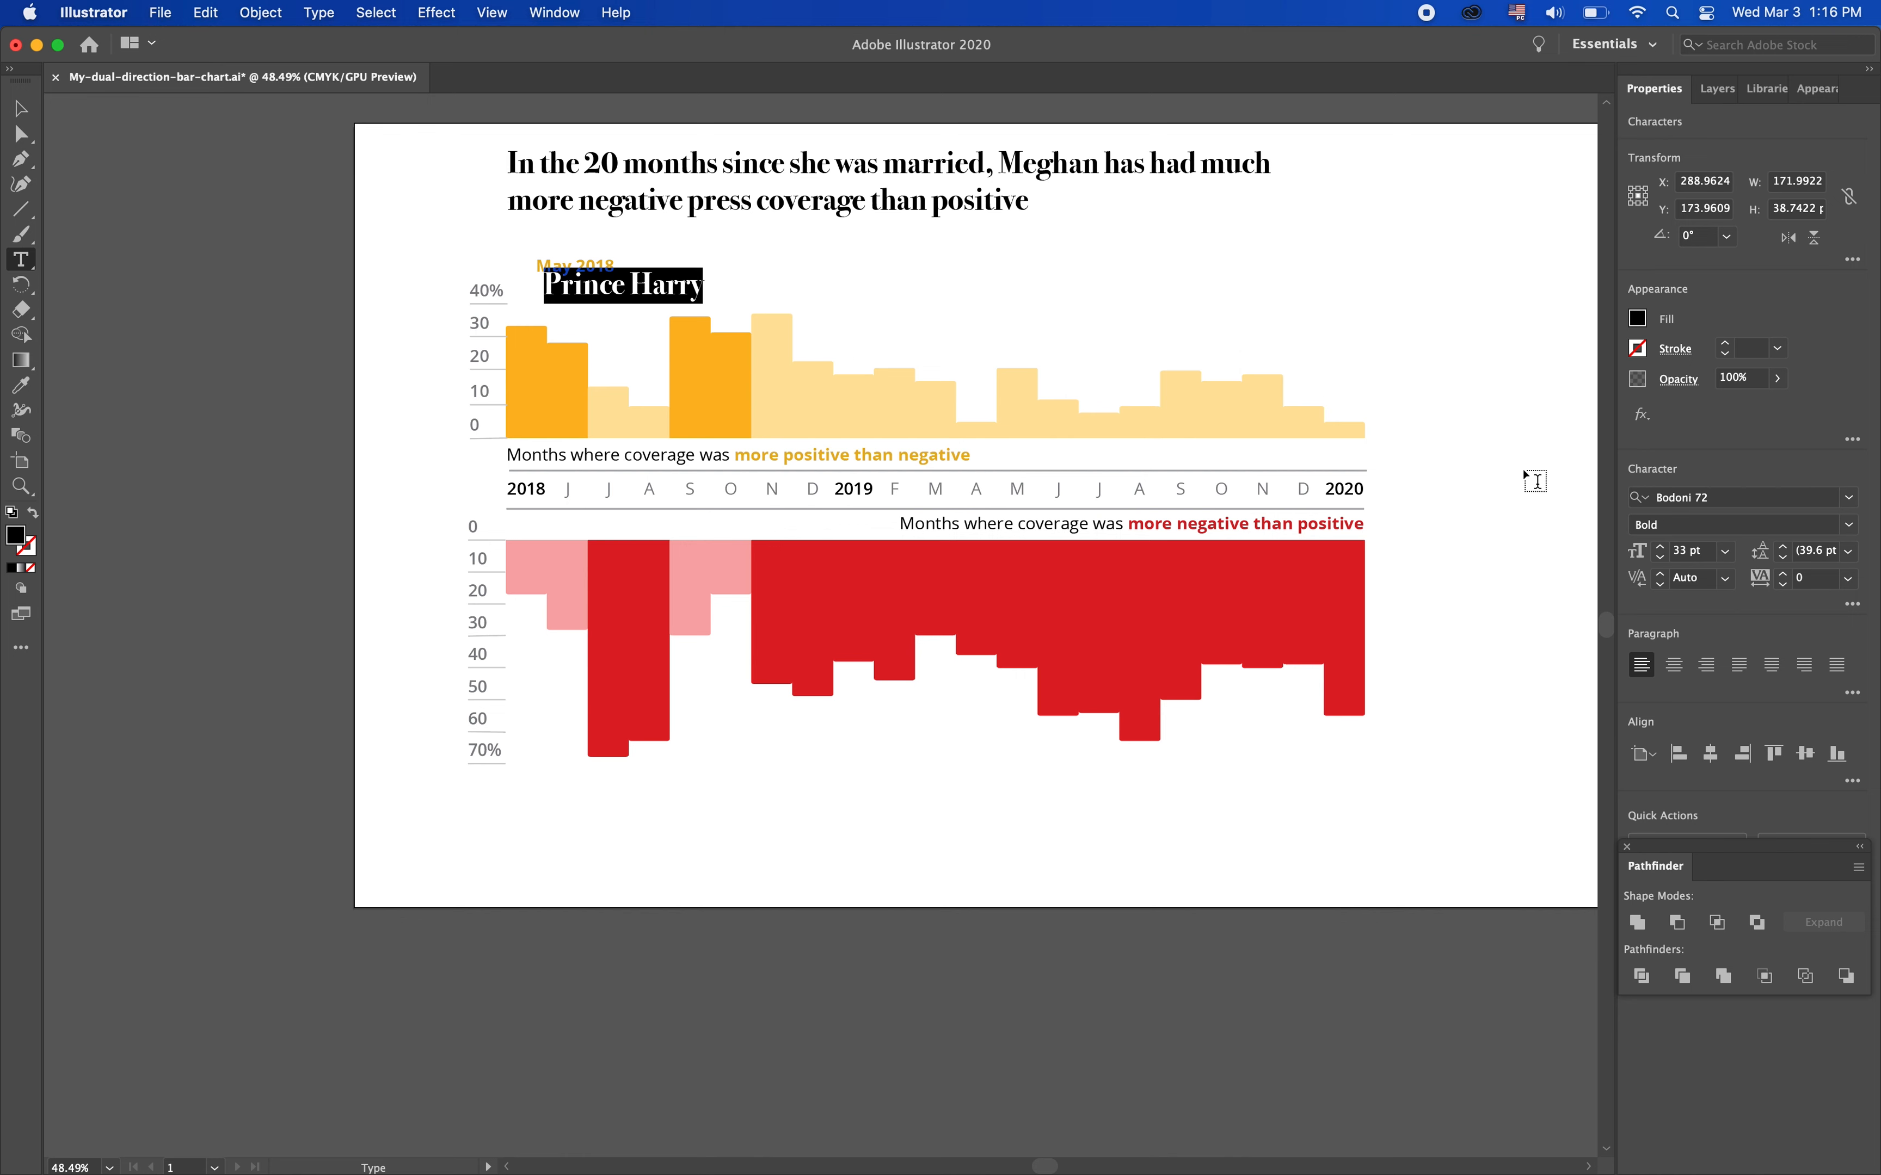
click(1849, 524)
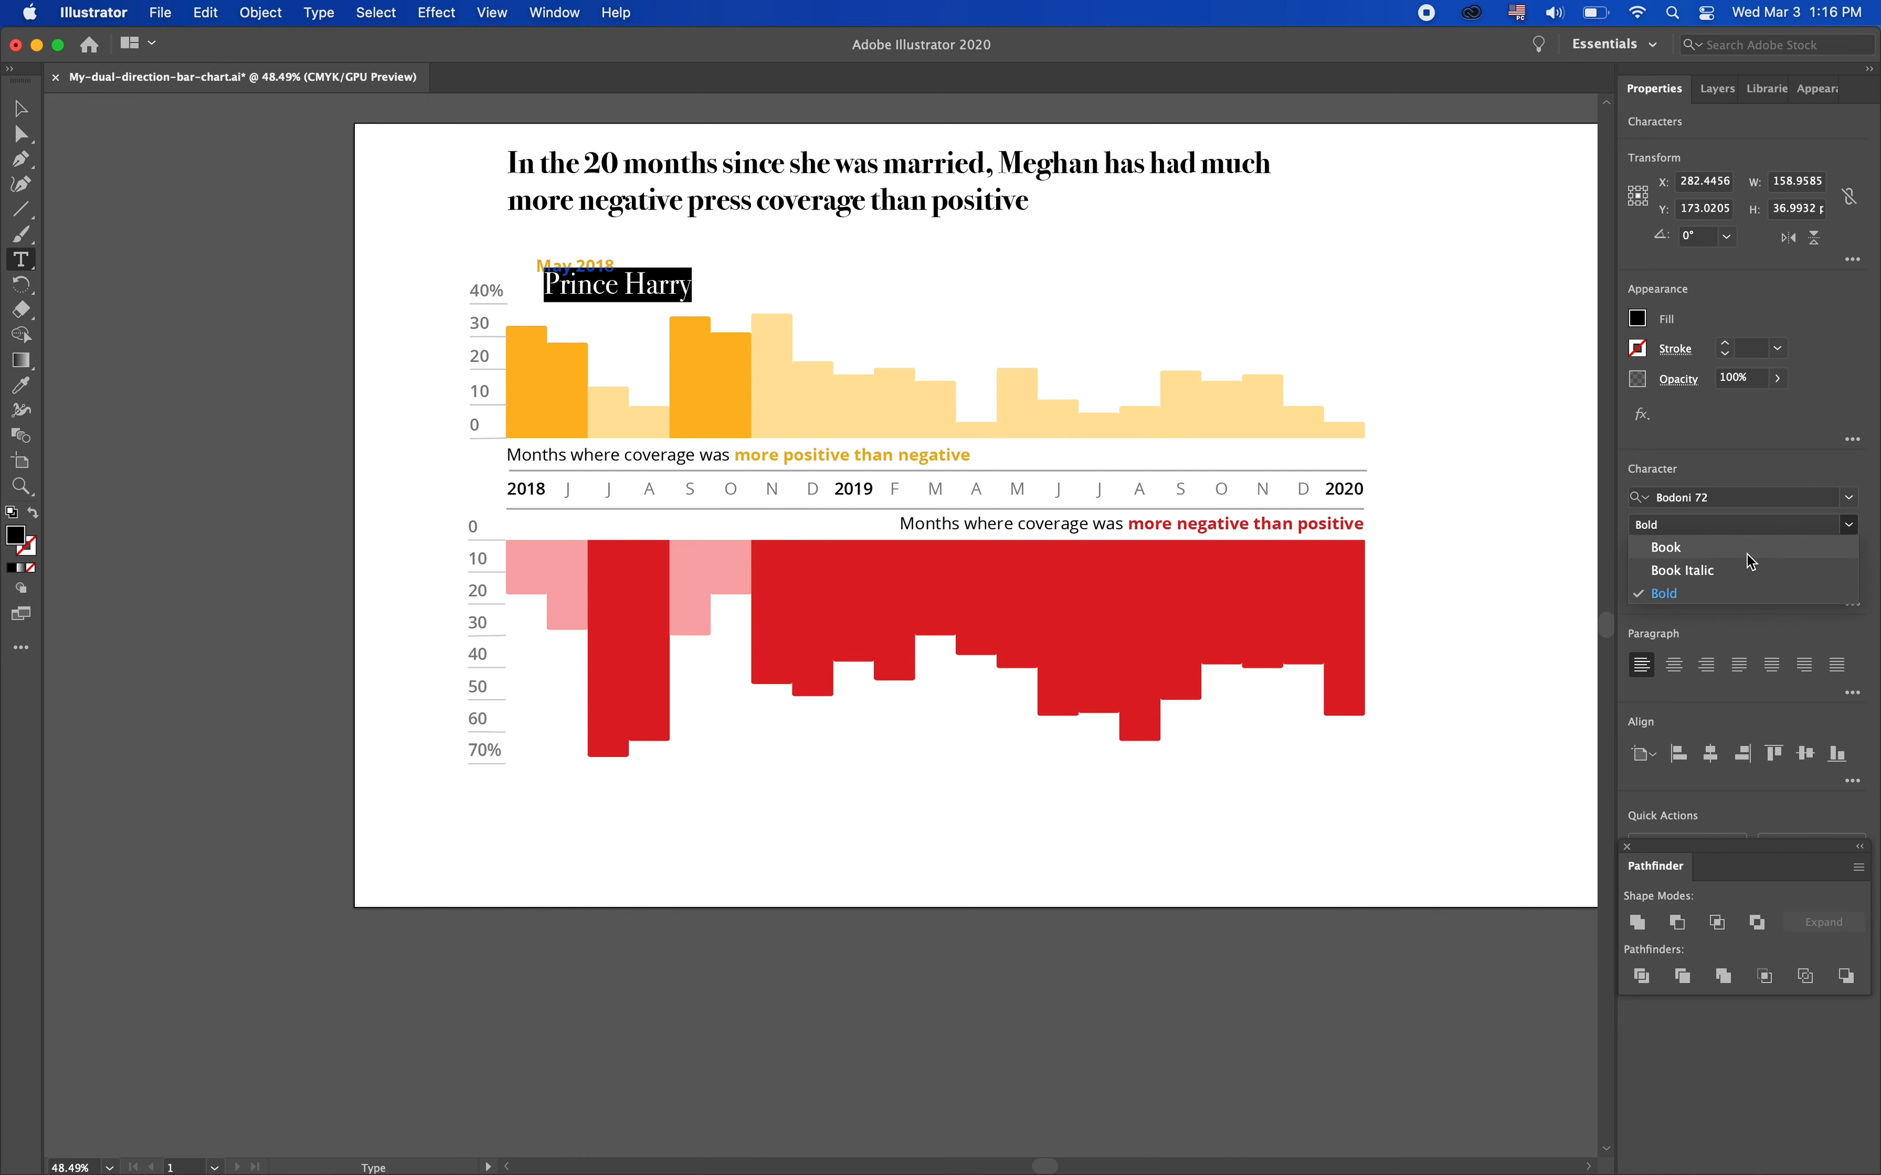
click(1850, 497)
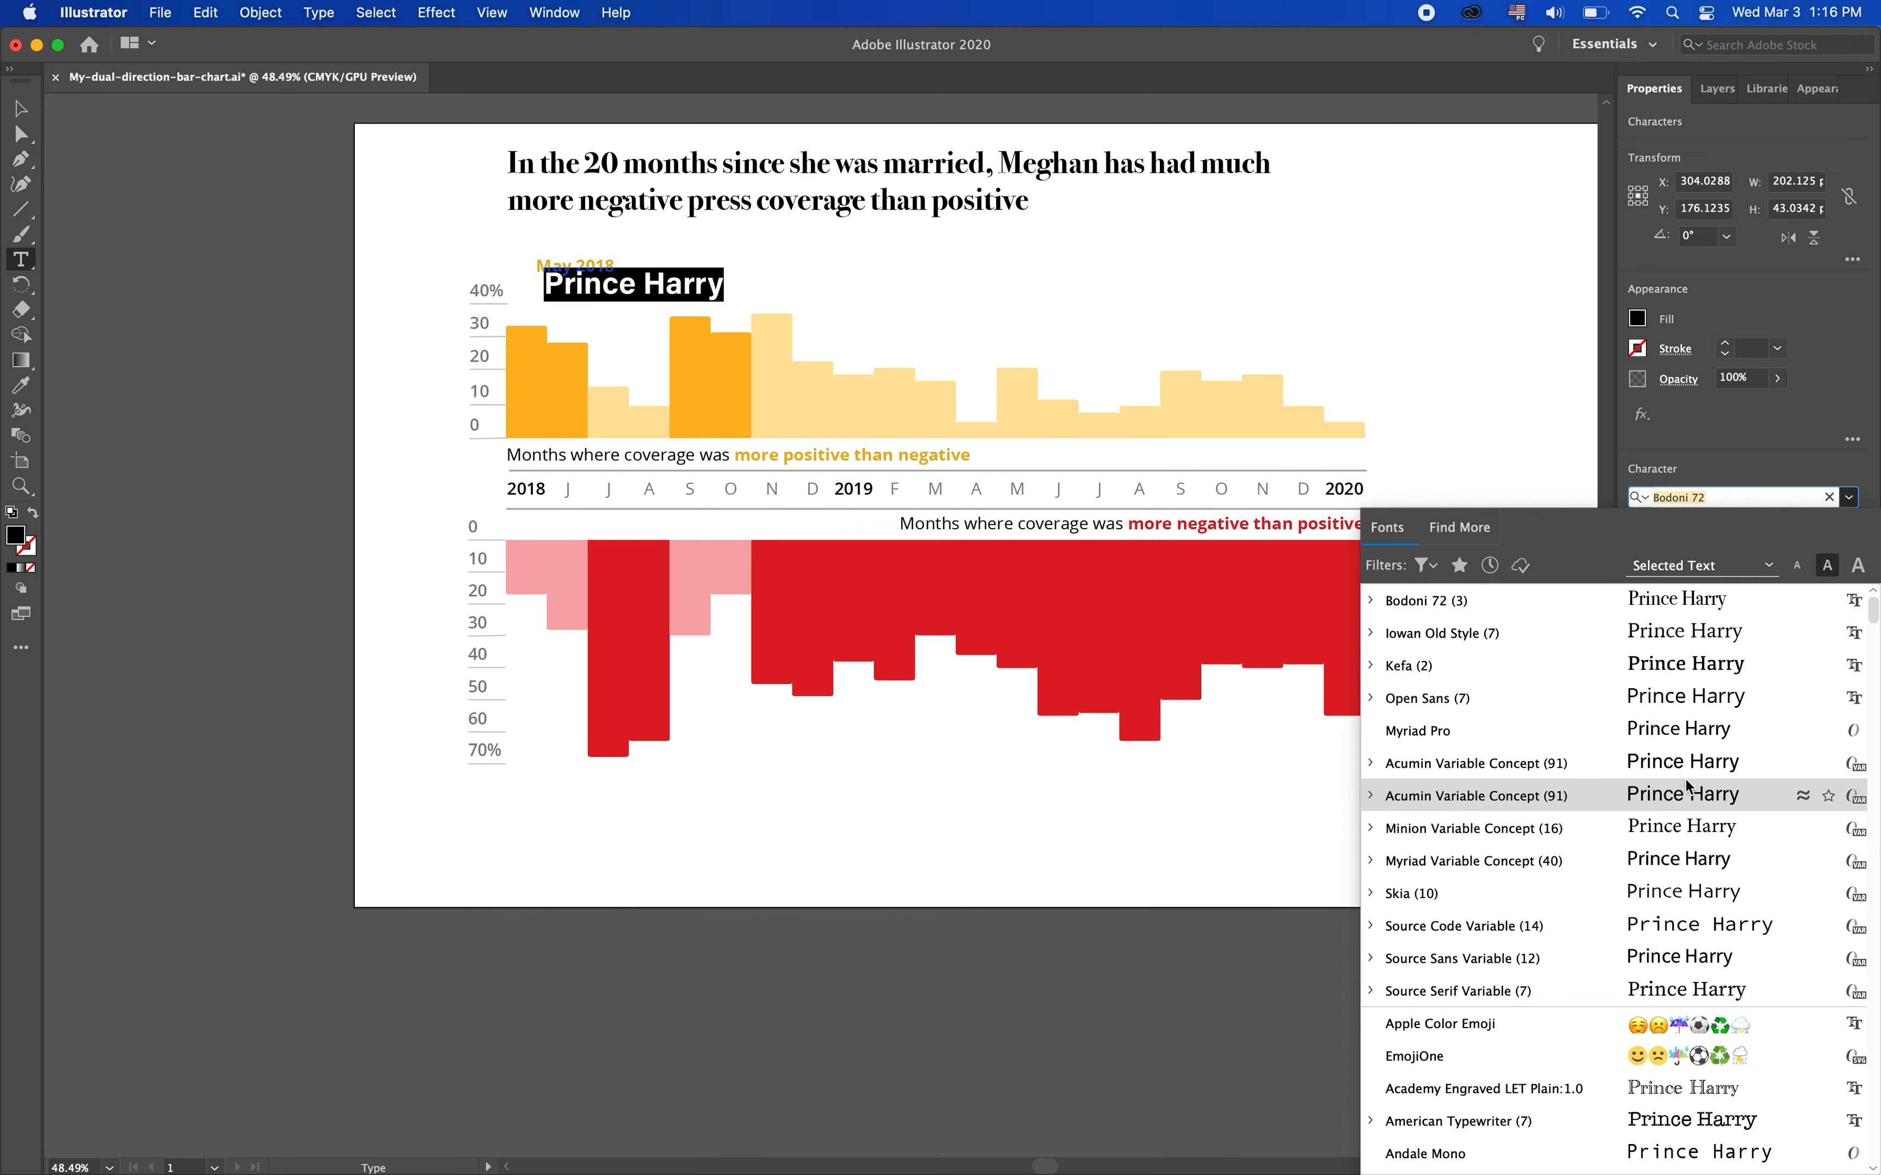
text(op)
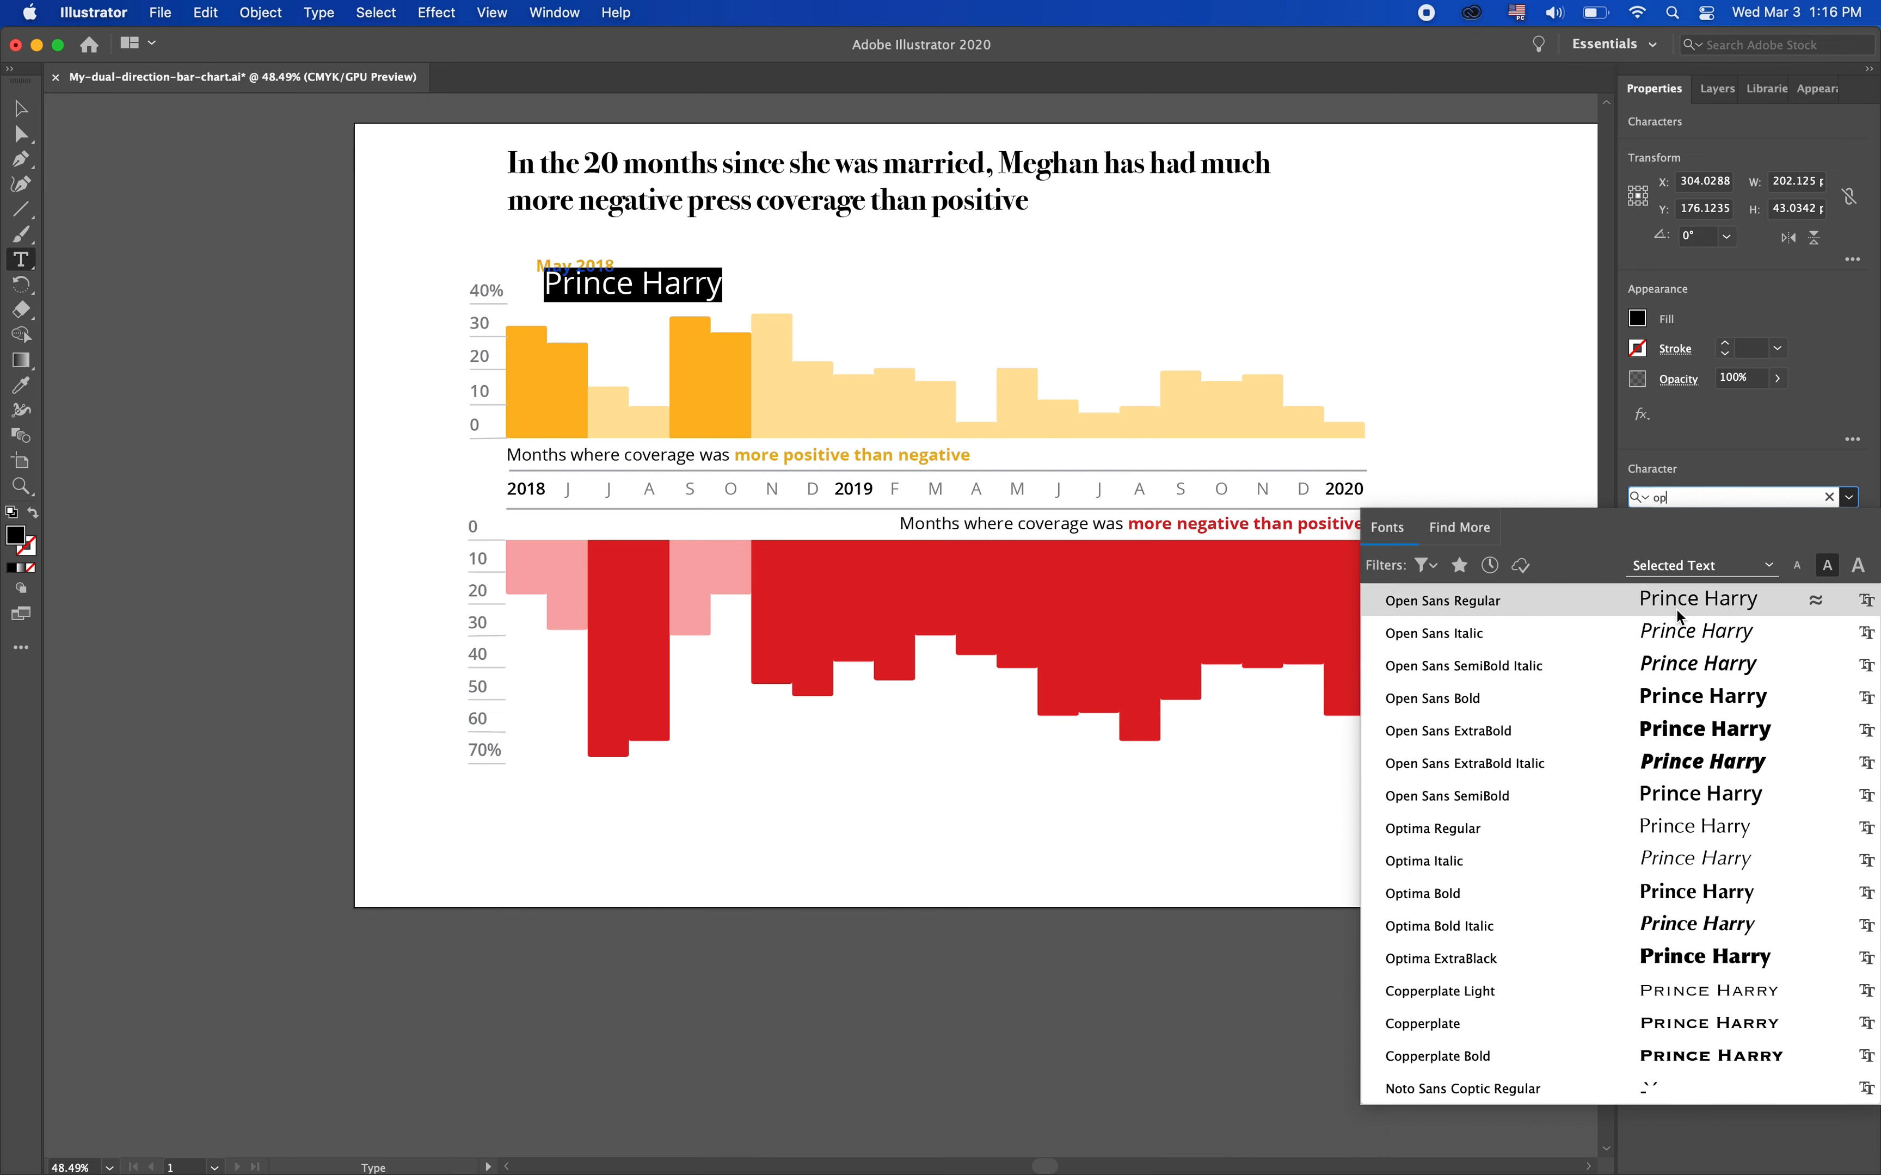
click(1676, 610)
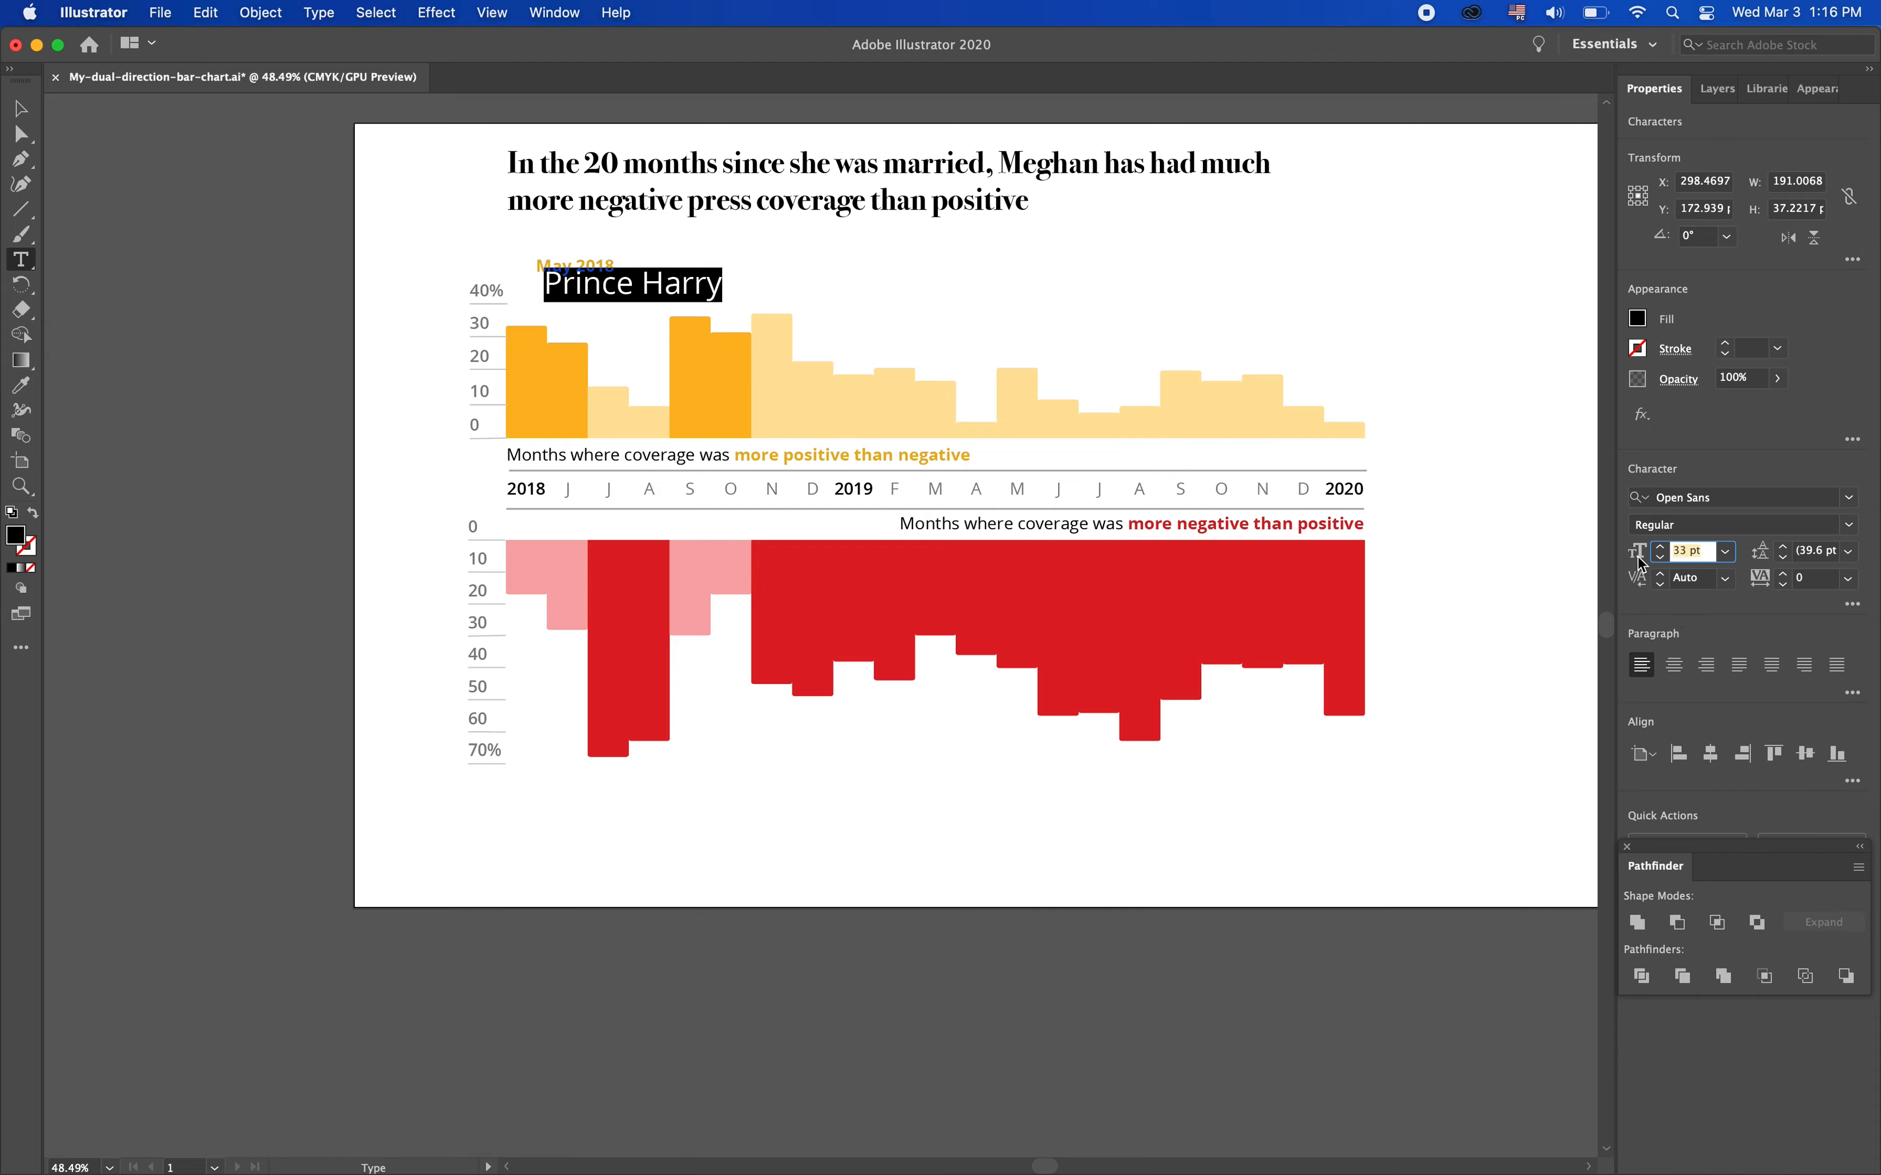
text(18)
key(Return)
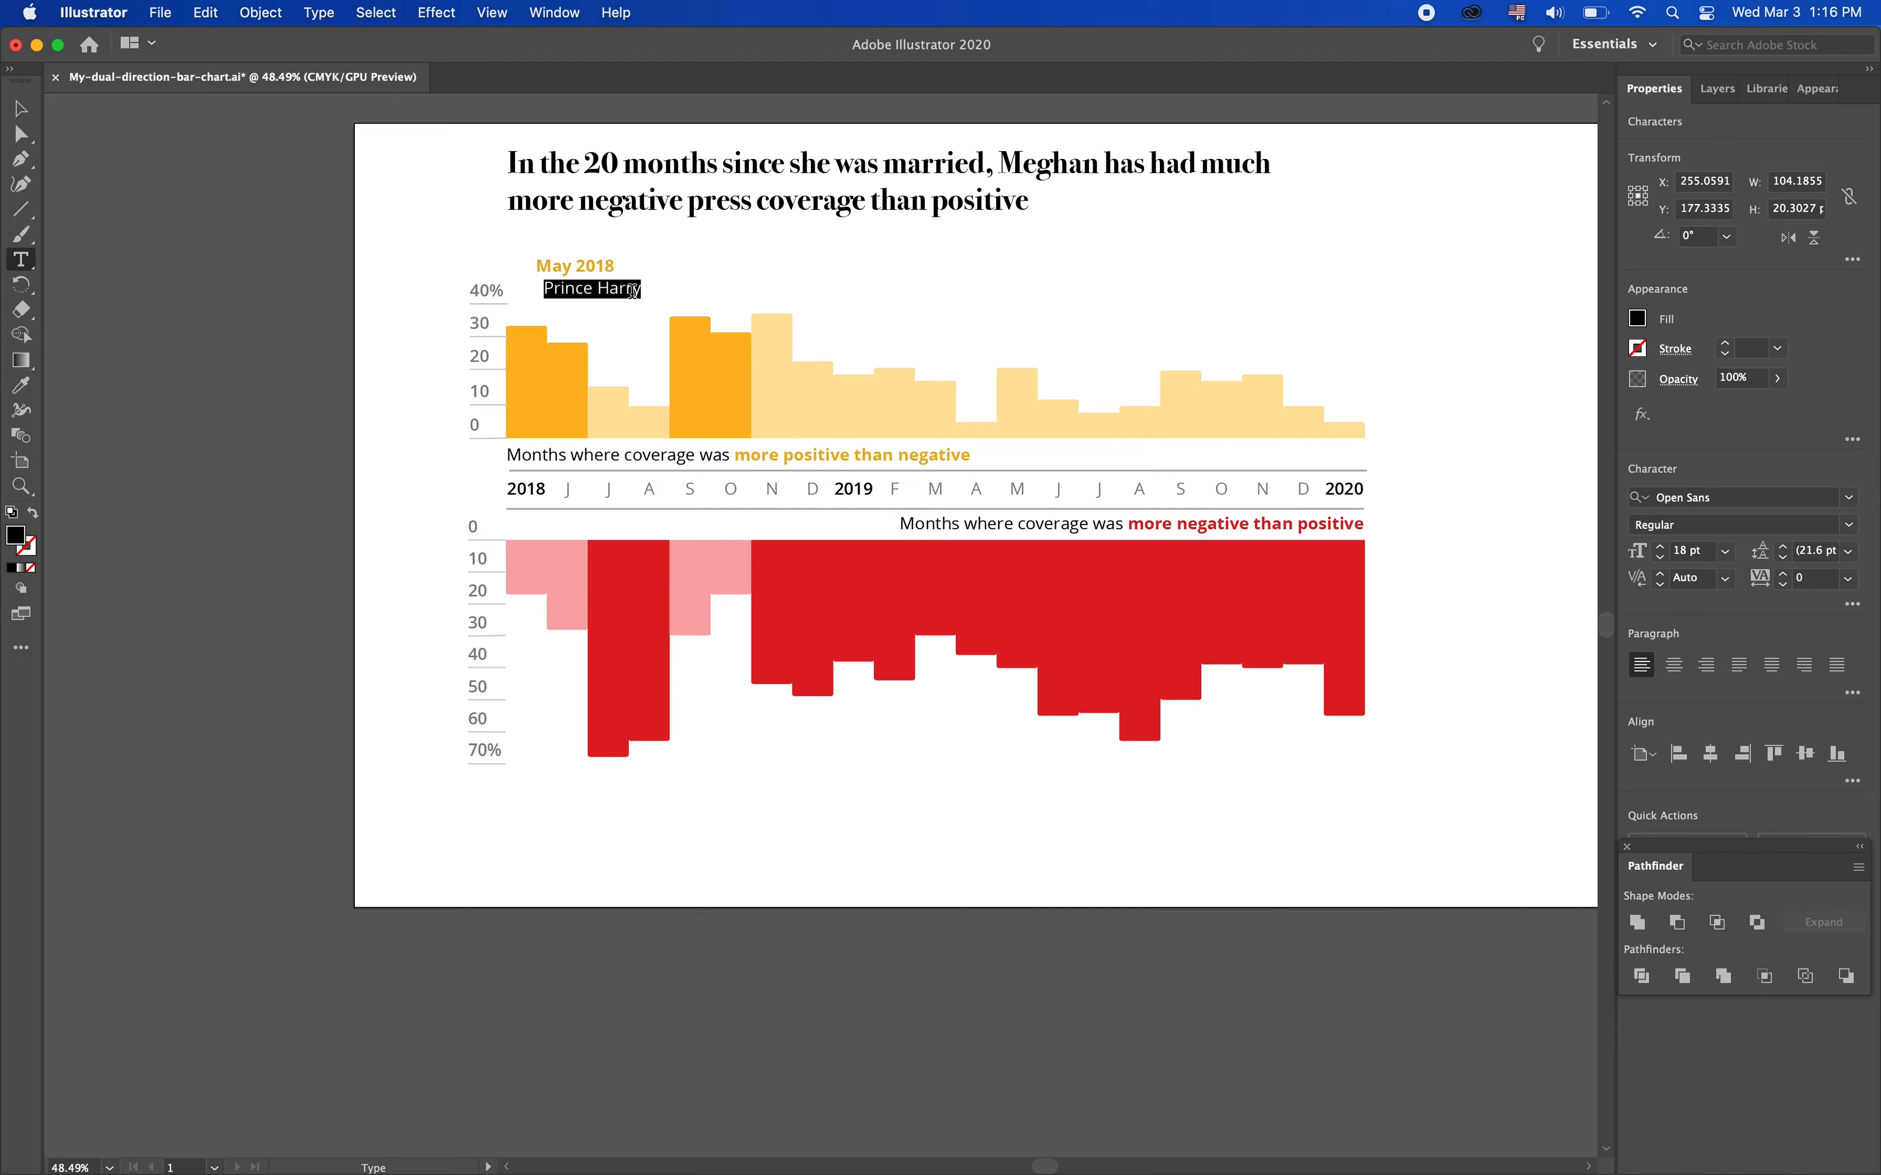
Complete the annotation as three lines, "Prince Harry and / Meghan Markle / are married", checking the wording in the original chart
click(657, 299)
key(ctrl+Right)
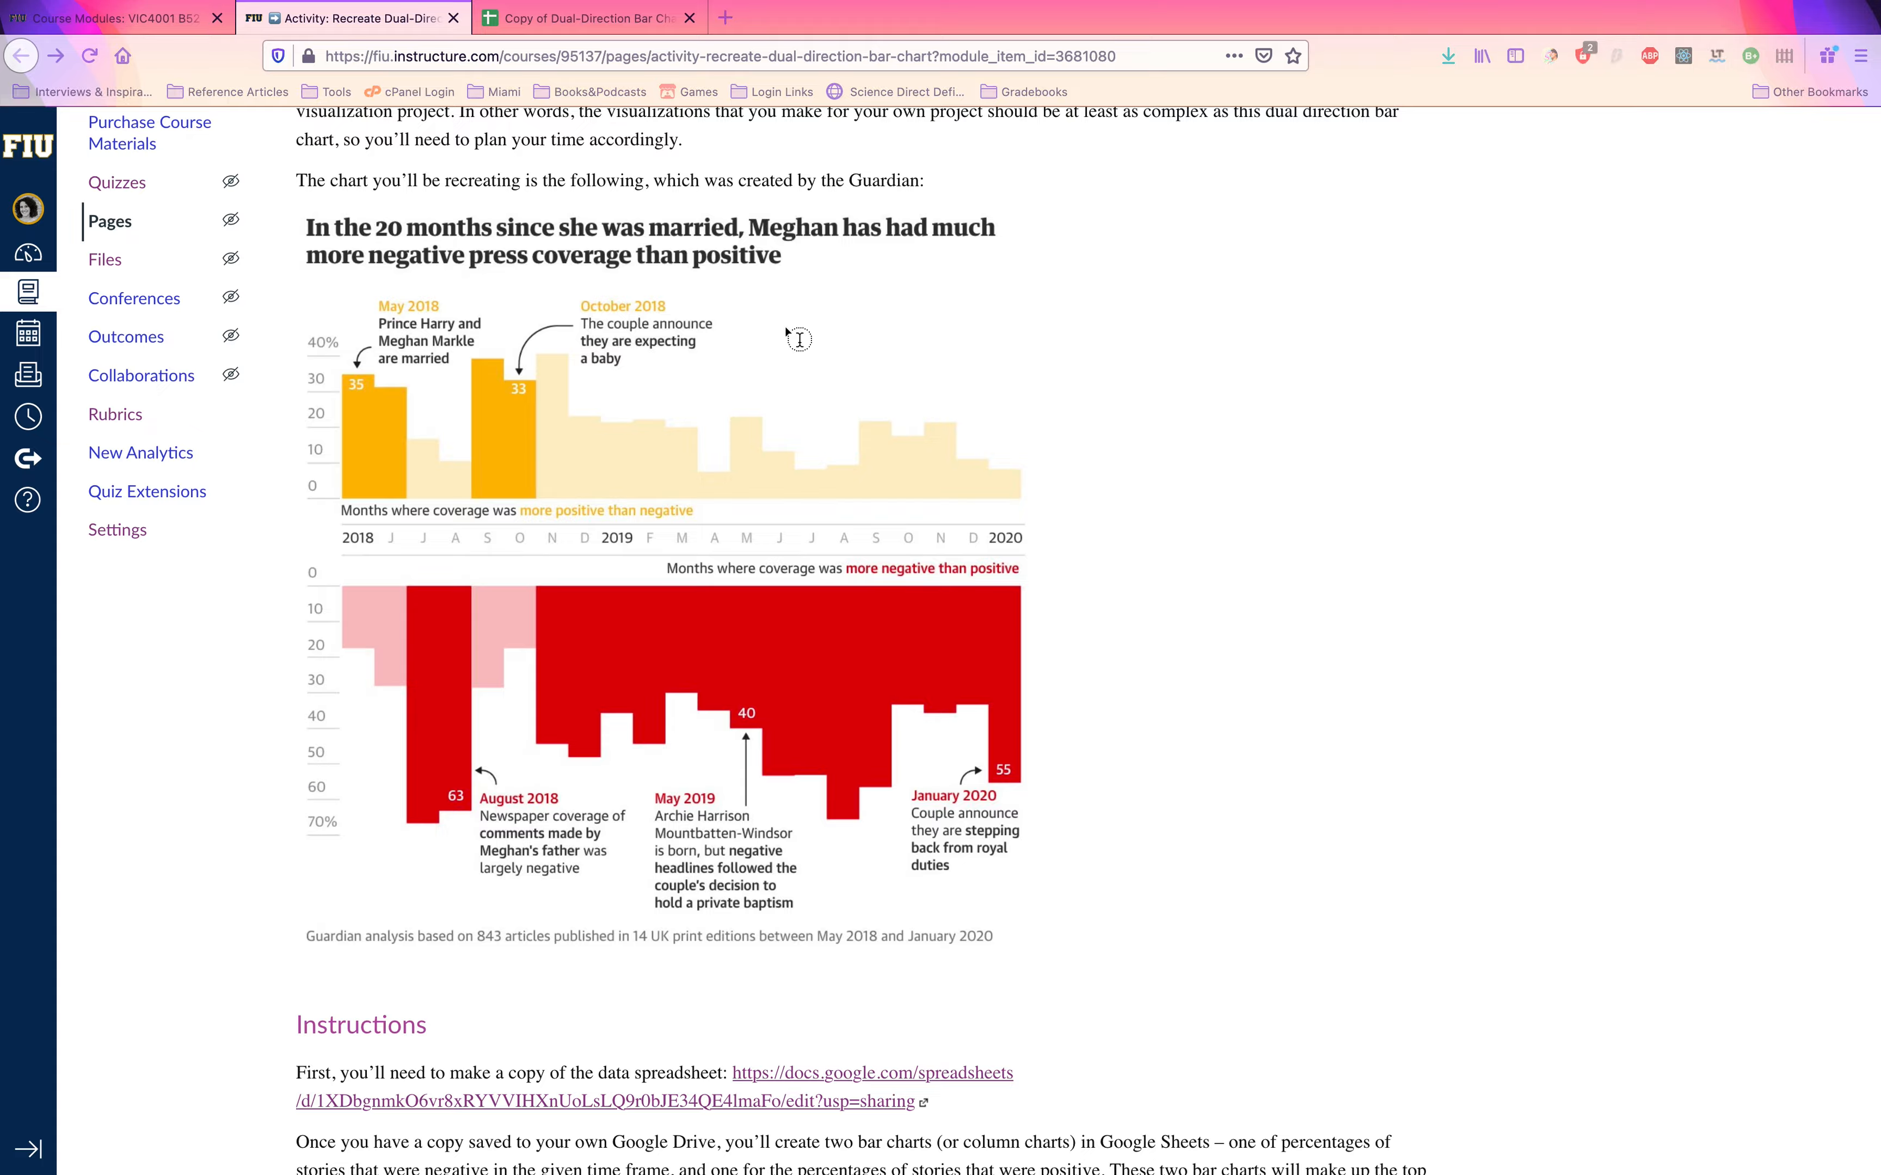
key(ctrl+Left)
text(and M)
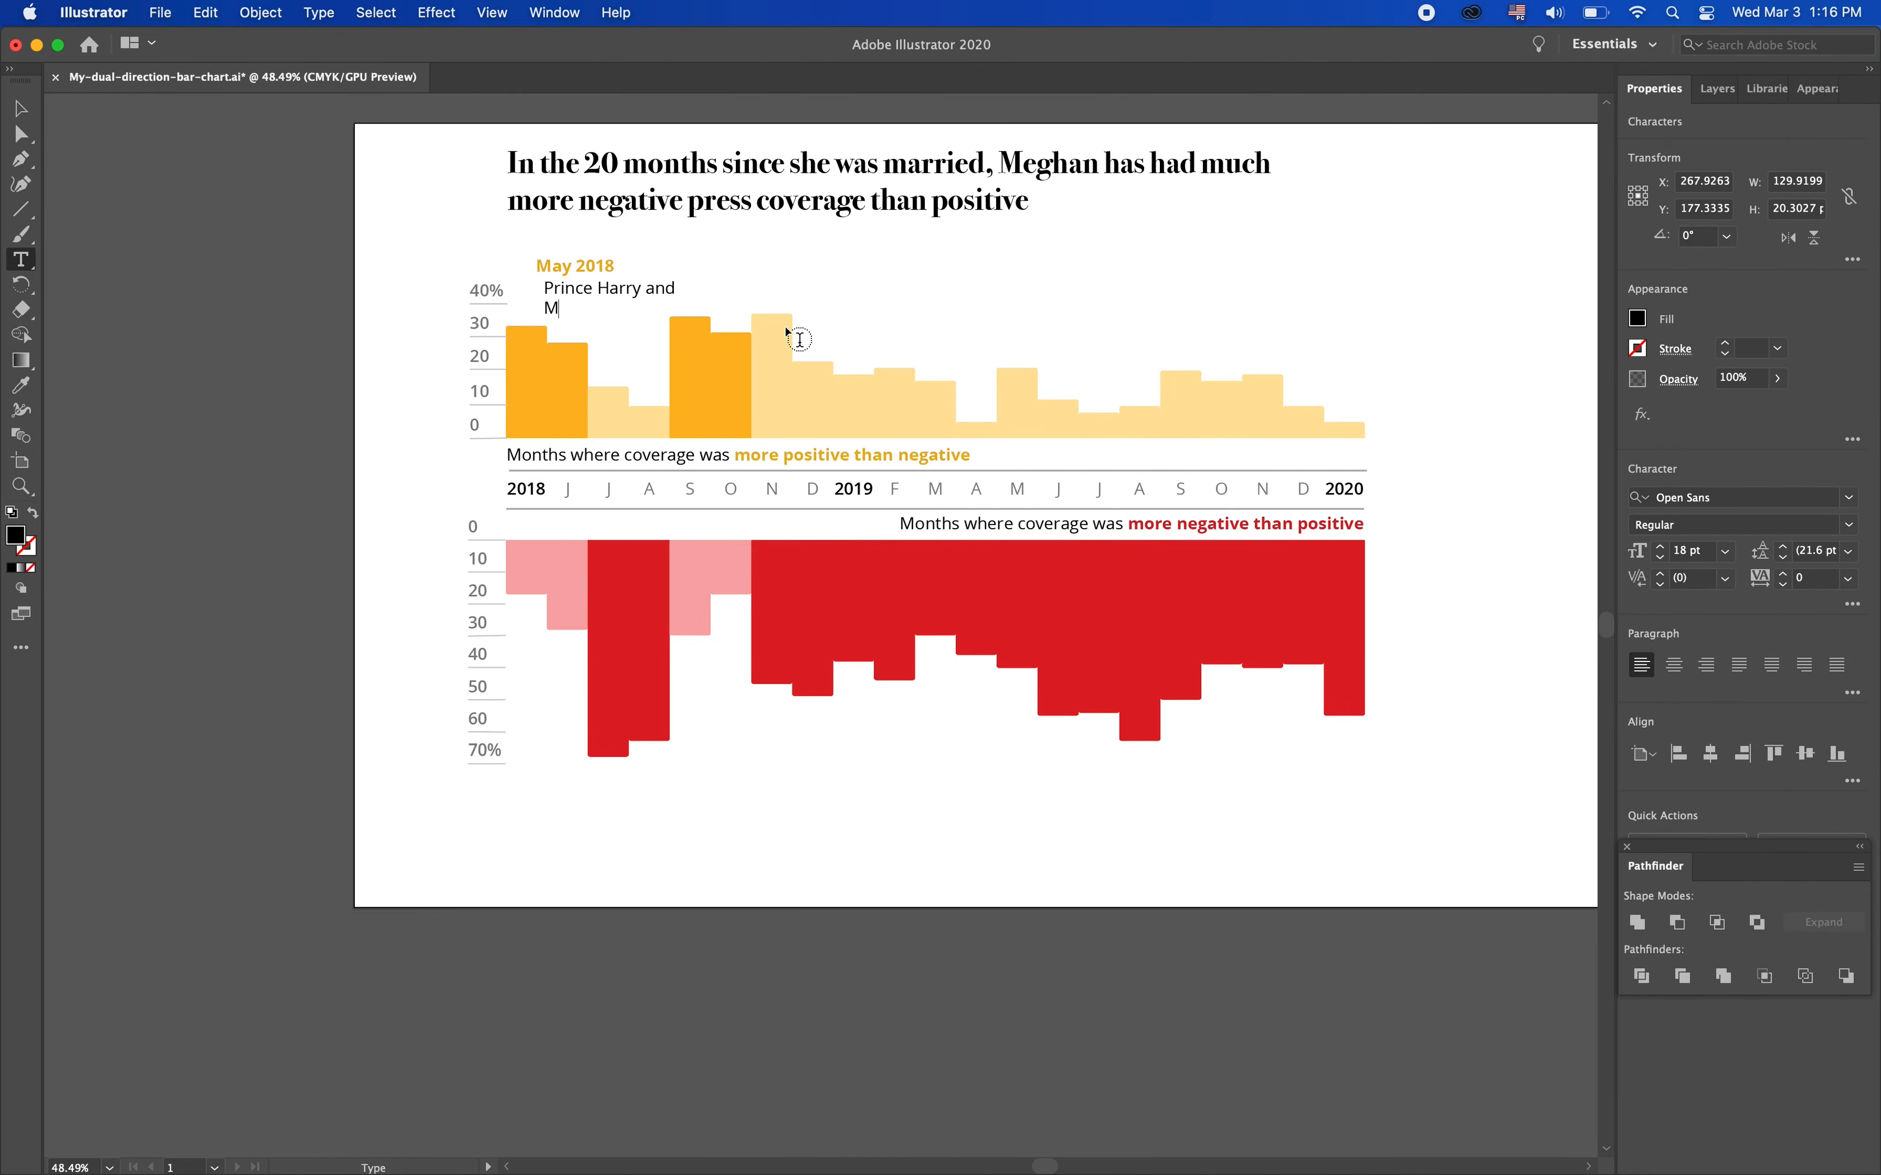
text(eghan m)
key(ctrl+Right)
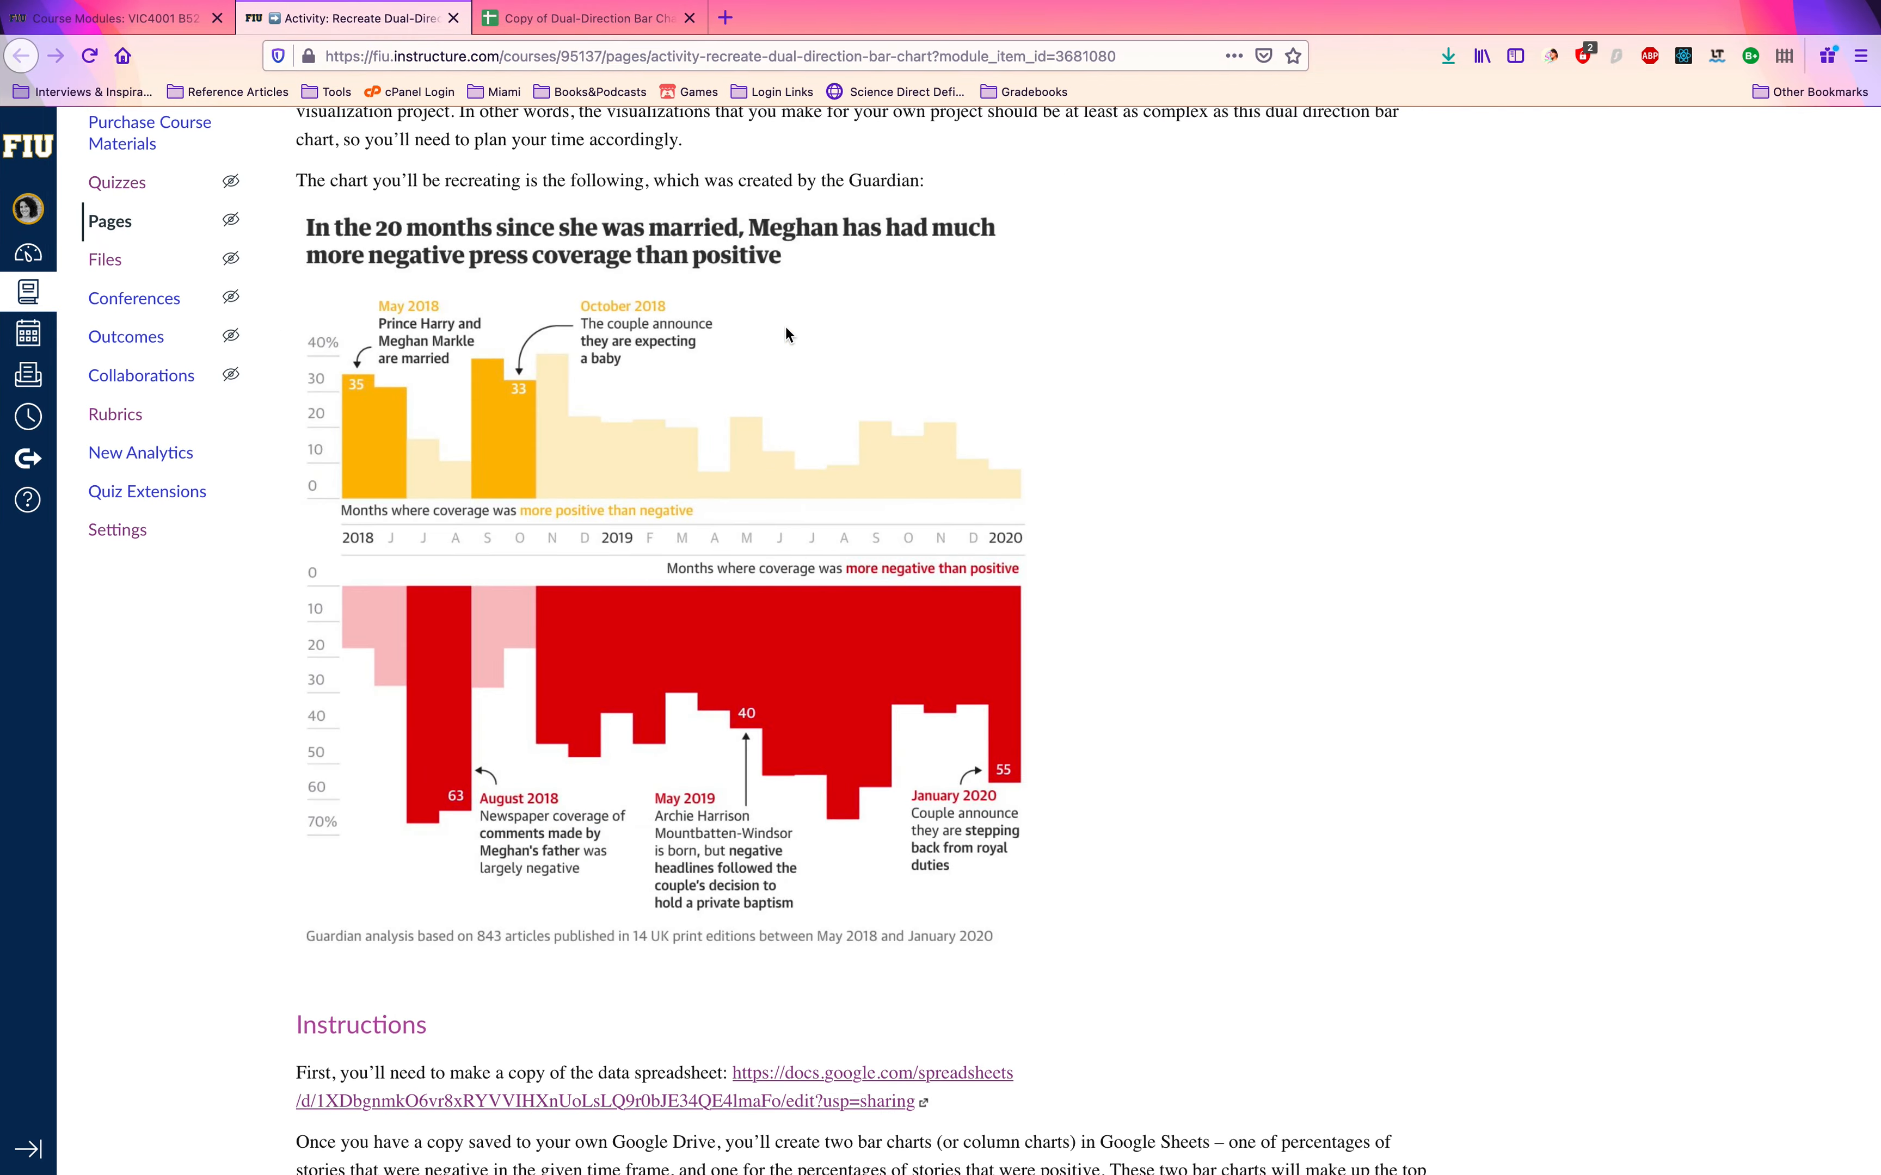
key(ctrl+Left)
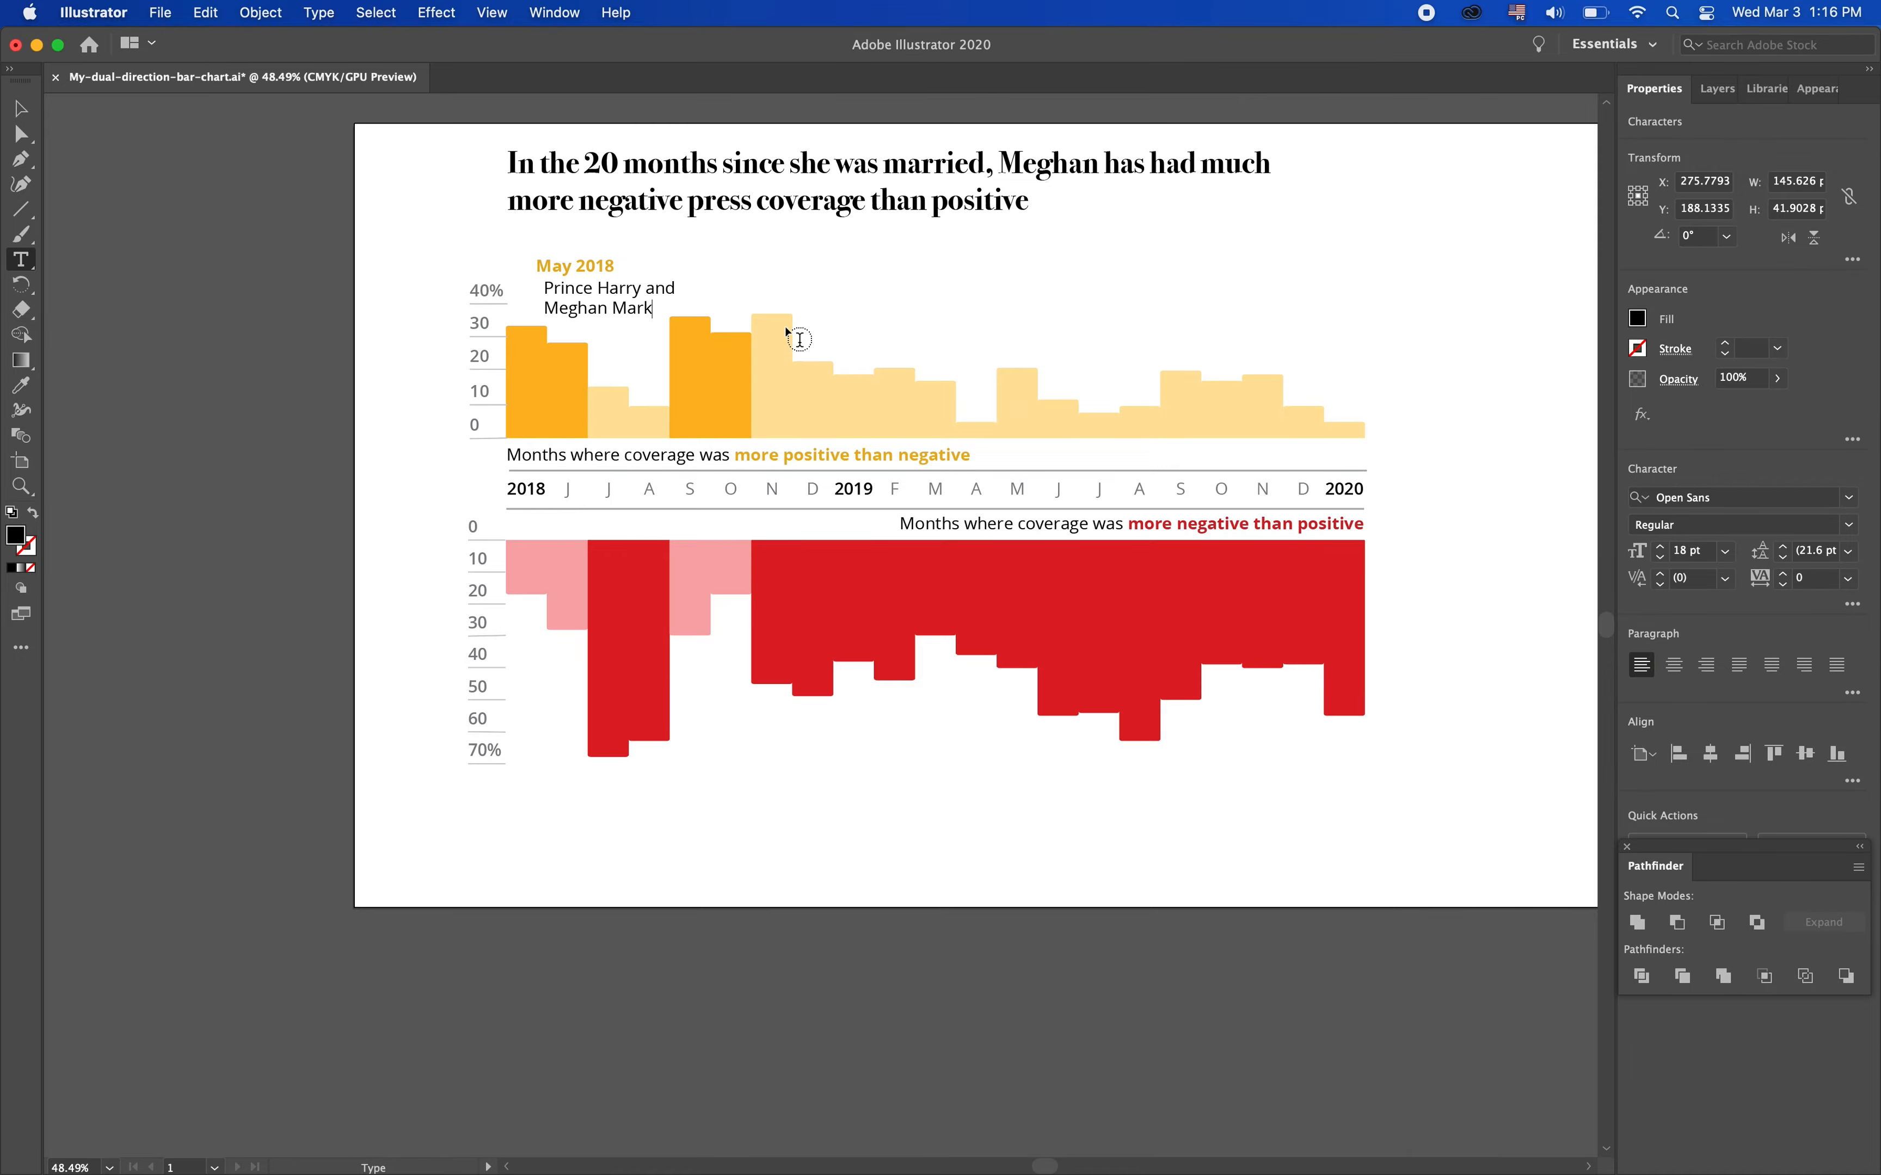
text(are married)
key(ctrl+Right)
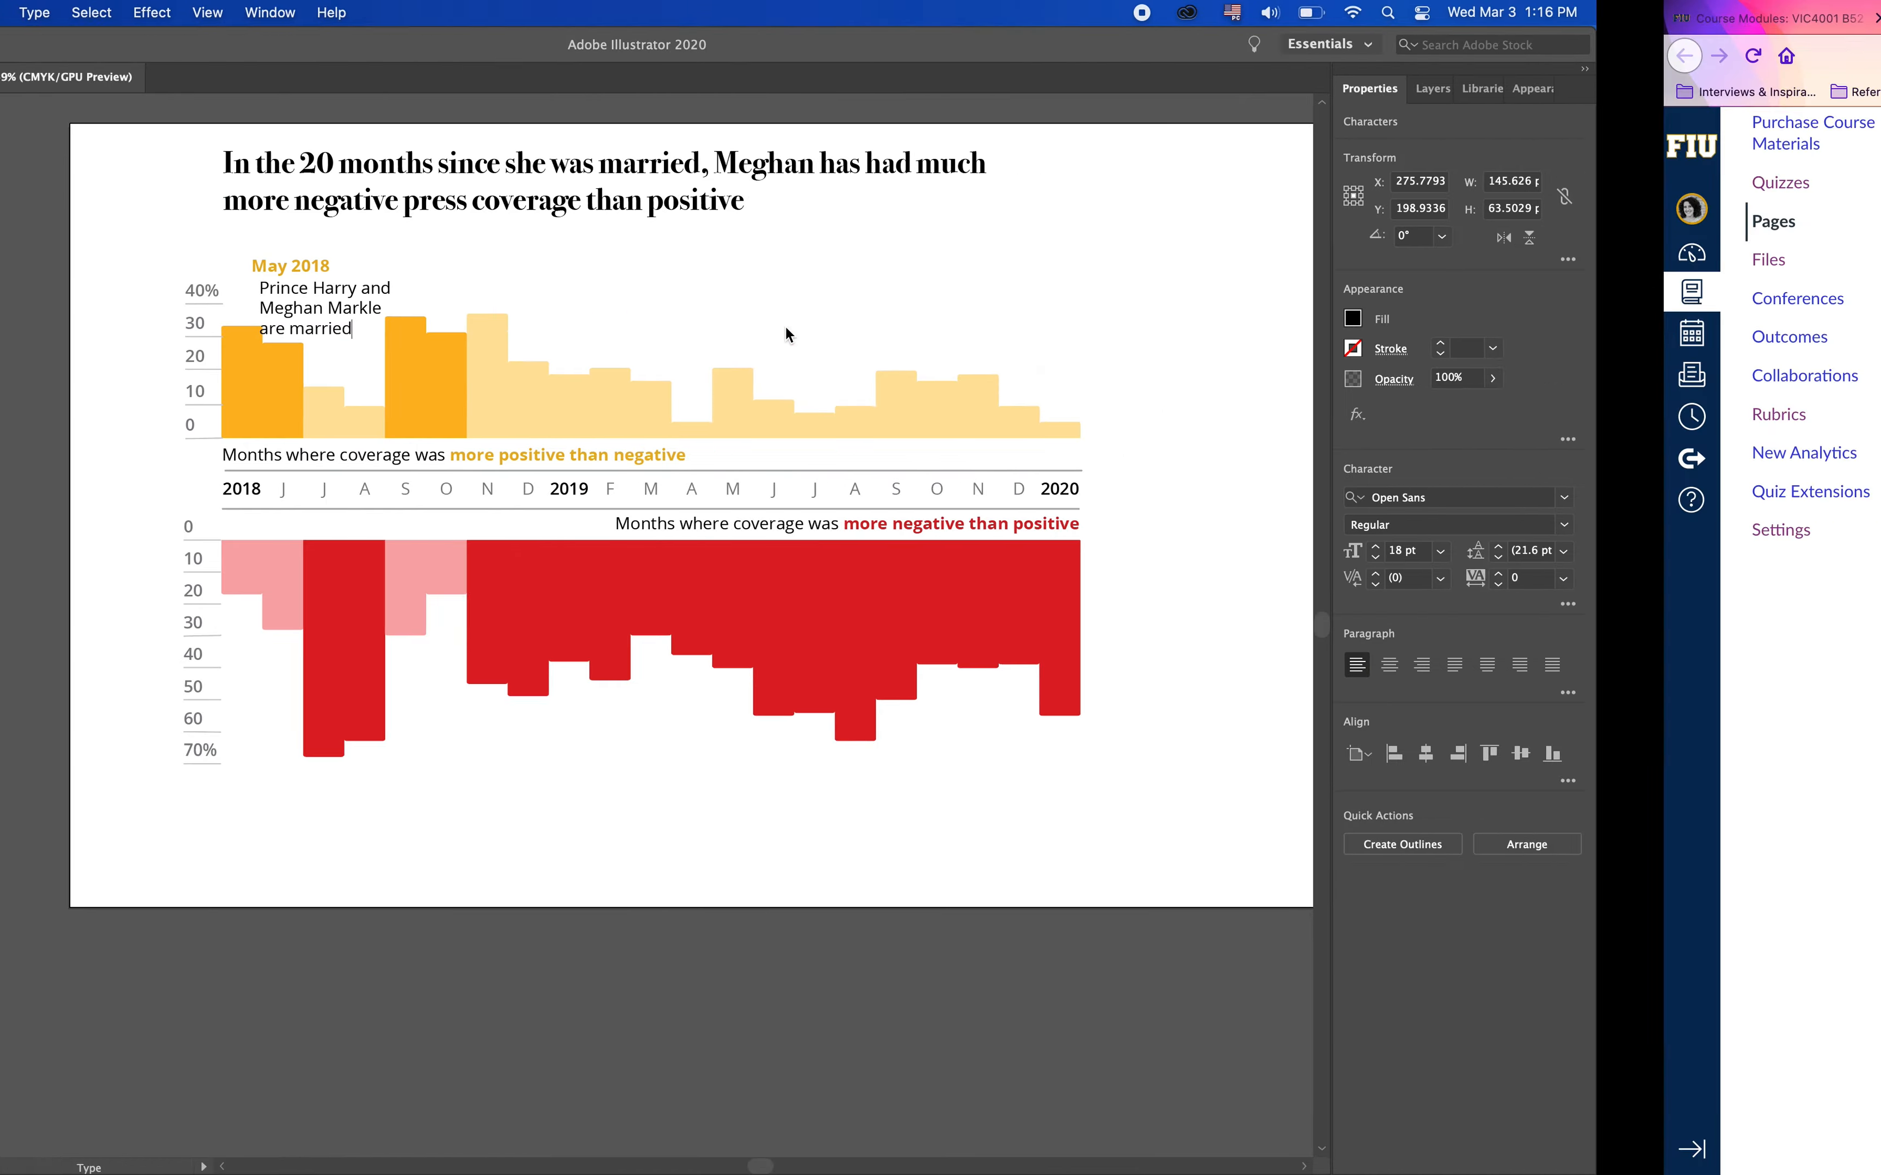
key(ctrl+Left)
Nudge the "May 2018" label and its three-line annotation up together, away from the yellow bars
click(21, 109)
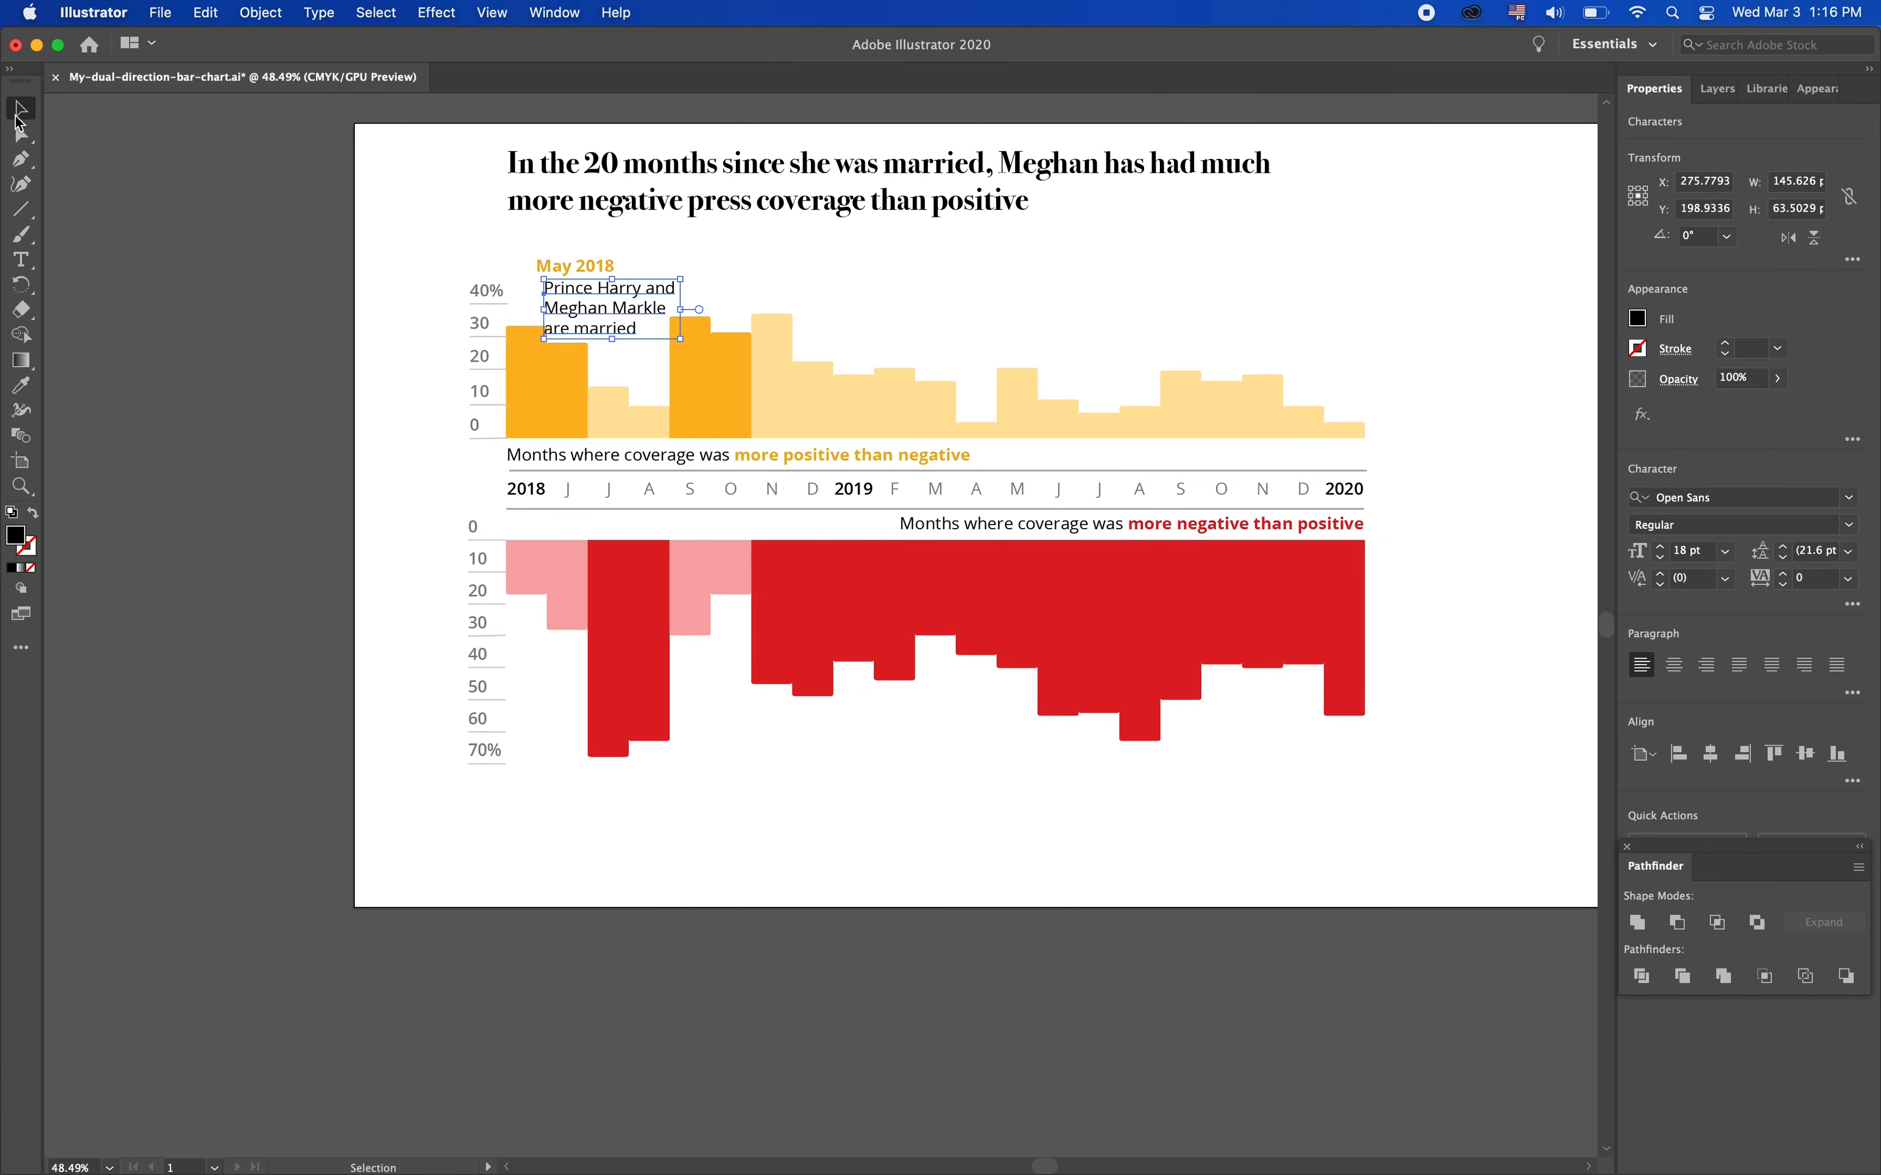
shift+click(586, 265)
key(Up)
key(Up)
key(Up)
key(Up)
key(Up)
key(Up)
key(Up)
key(Up)
key(Up)
key(Up)
key(Up)
key(Up)
key(Up)
key(Up)
key(Up)
key(Up)
key(Up)
key(Up)
key(Up)
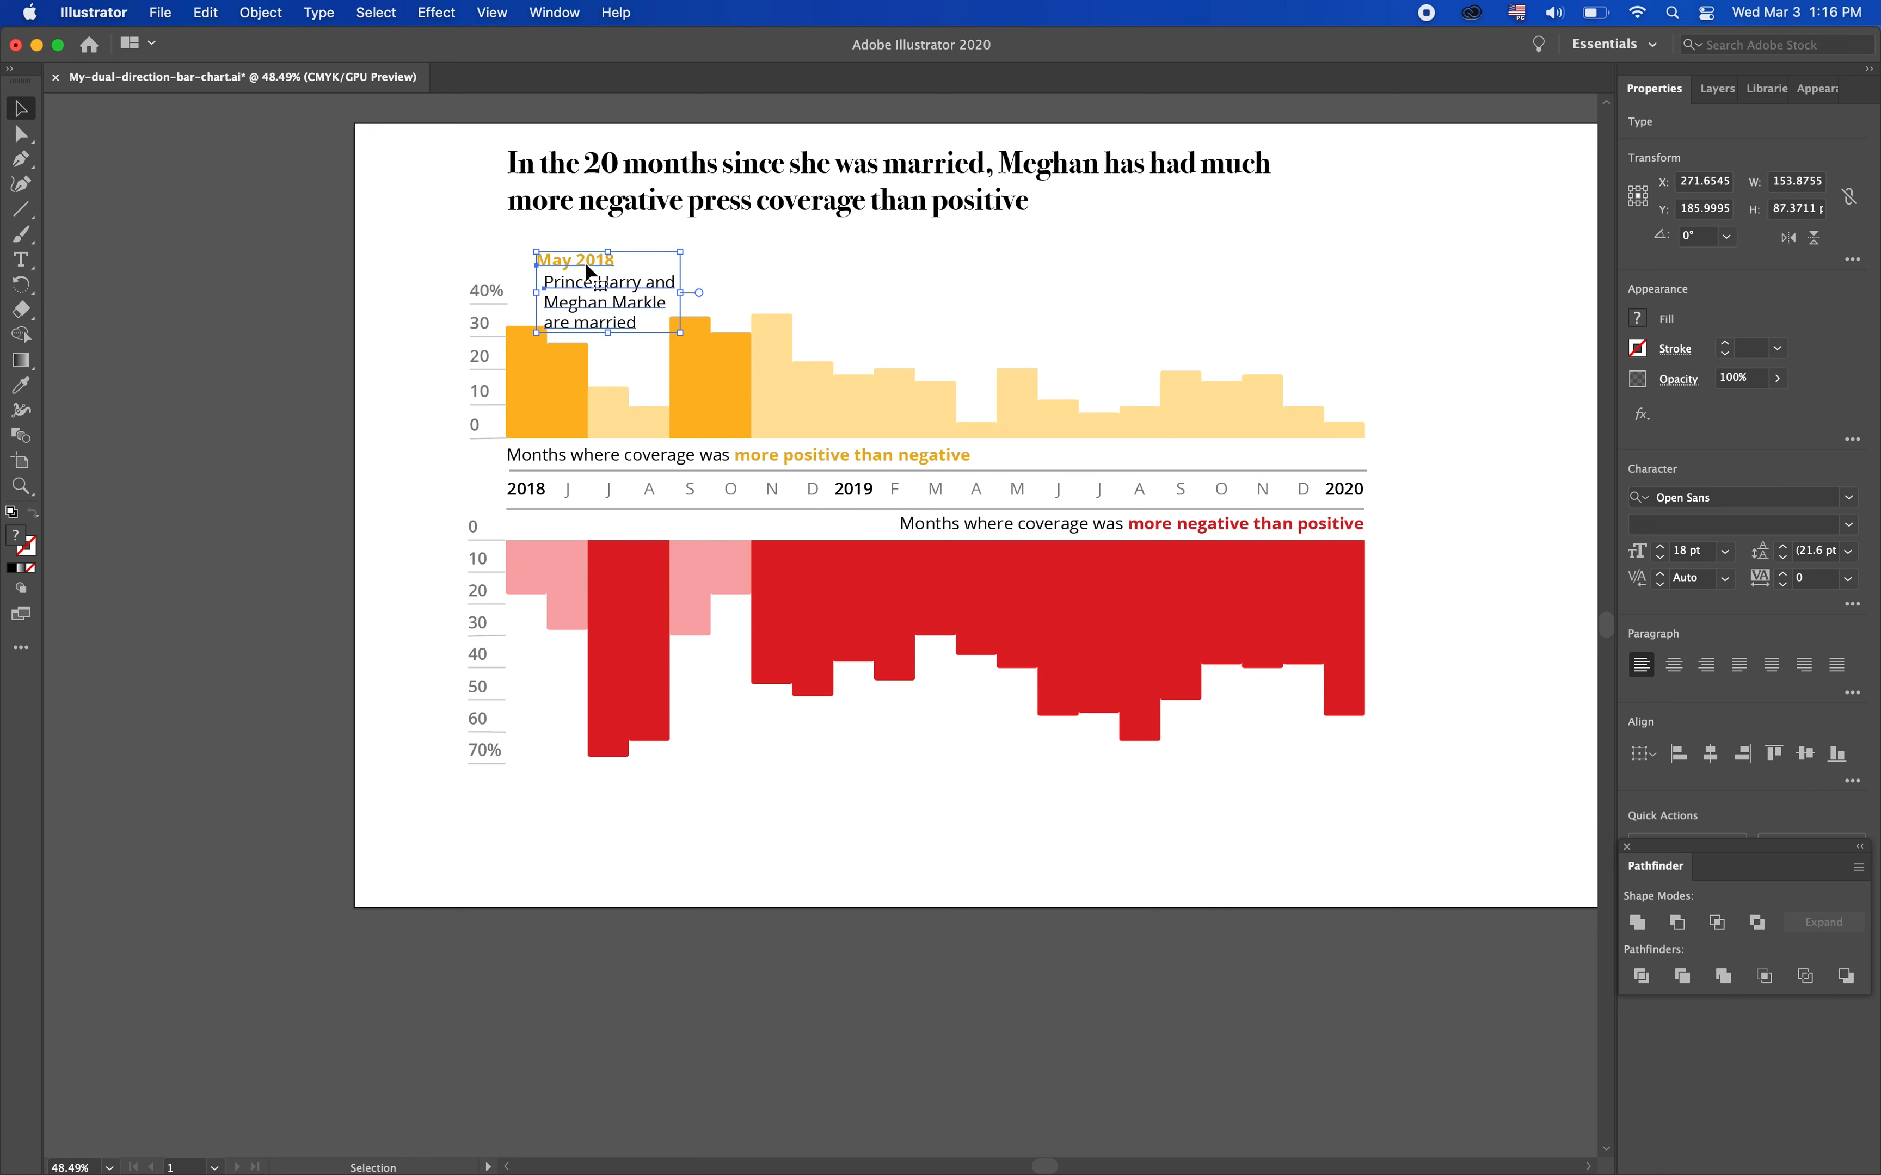
key(super+shift+a)
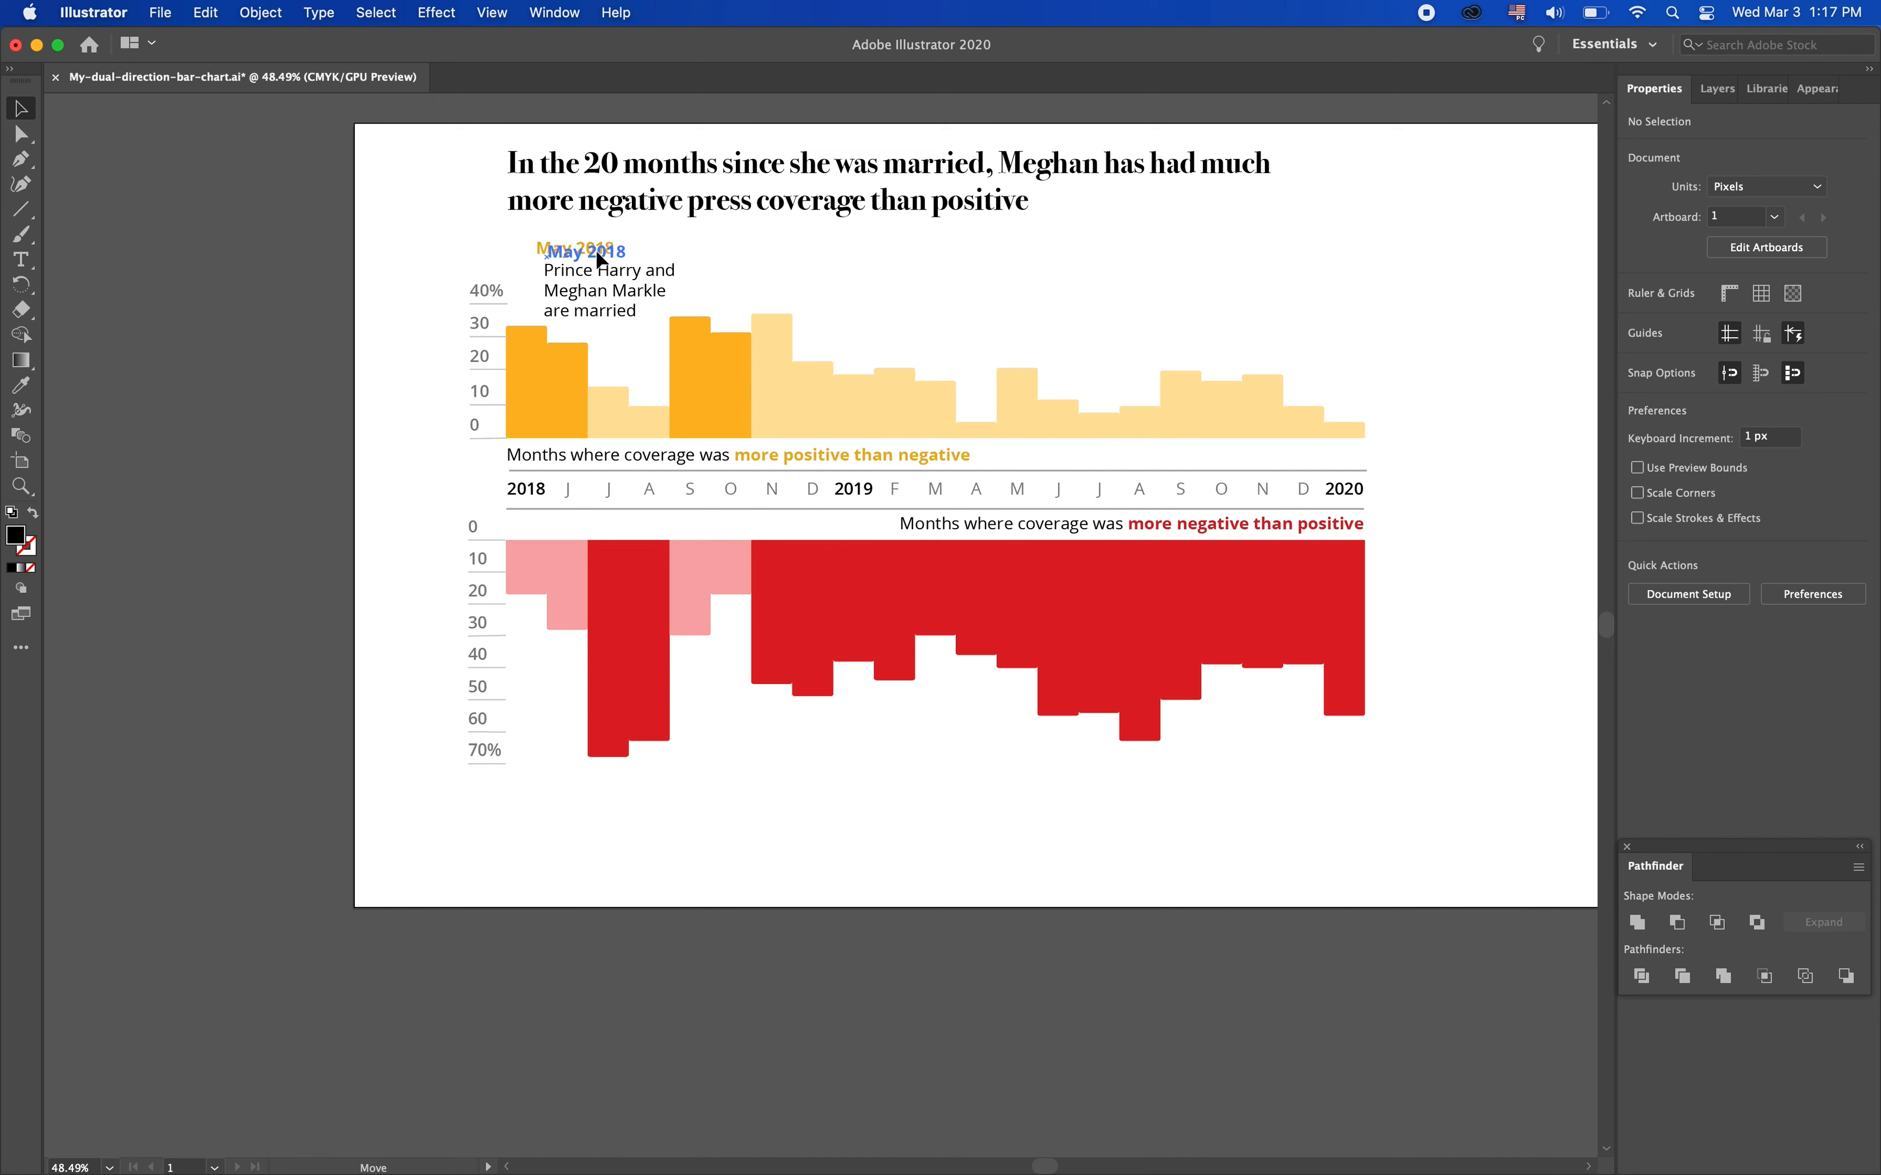
Place "May 2018" close above its annotation text, near its left edge, and raise both slightly
click(603, 259)
drag(601, 281, 600, 274)
shift+click(601, 274)
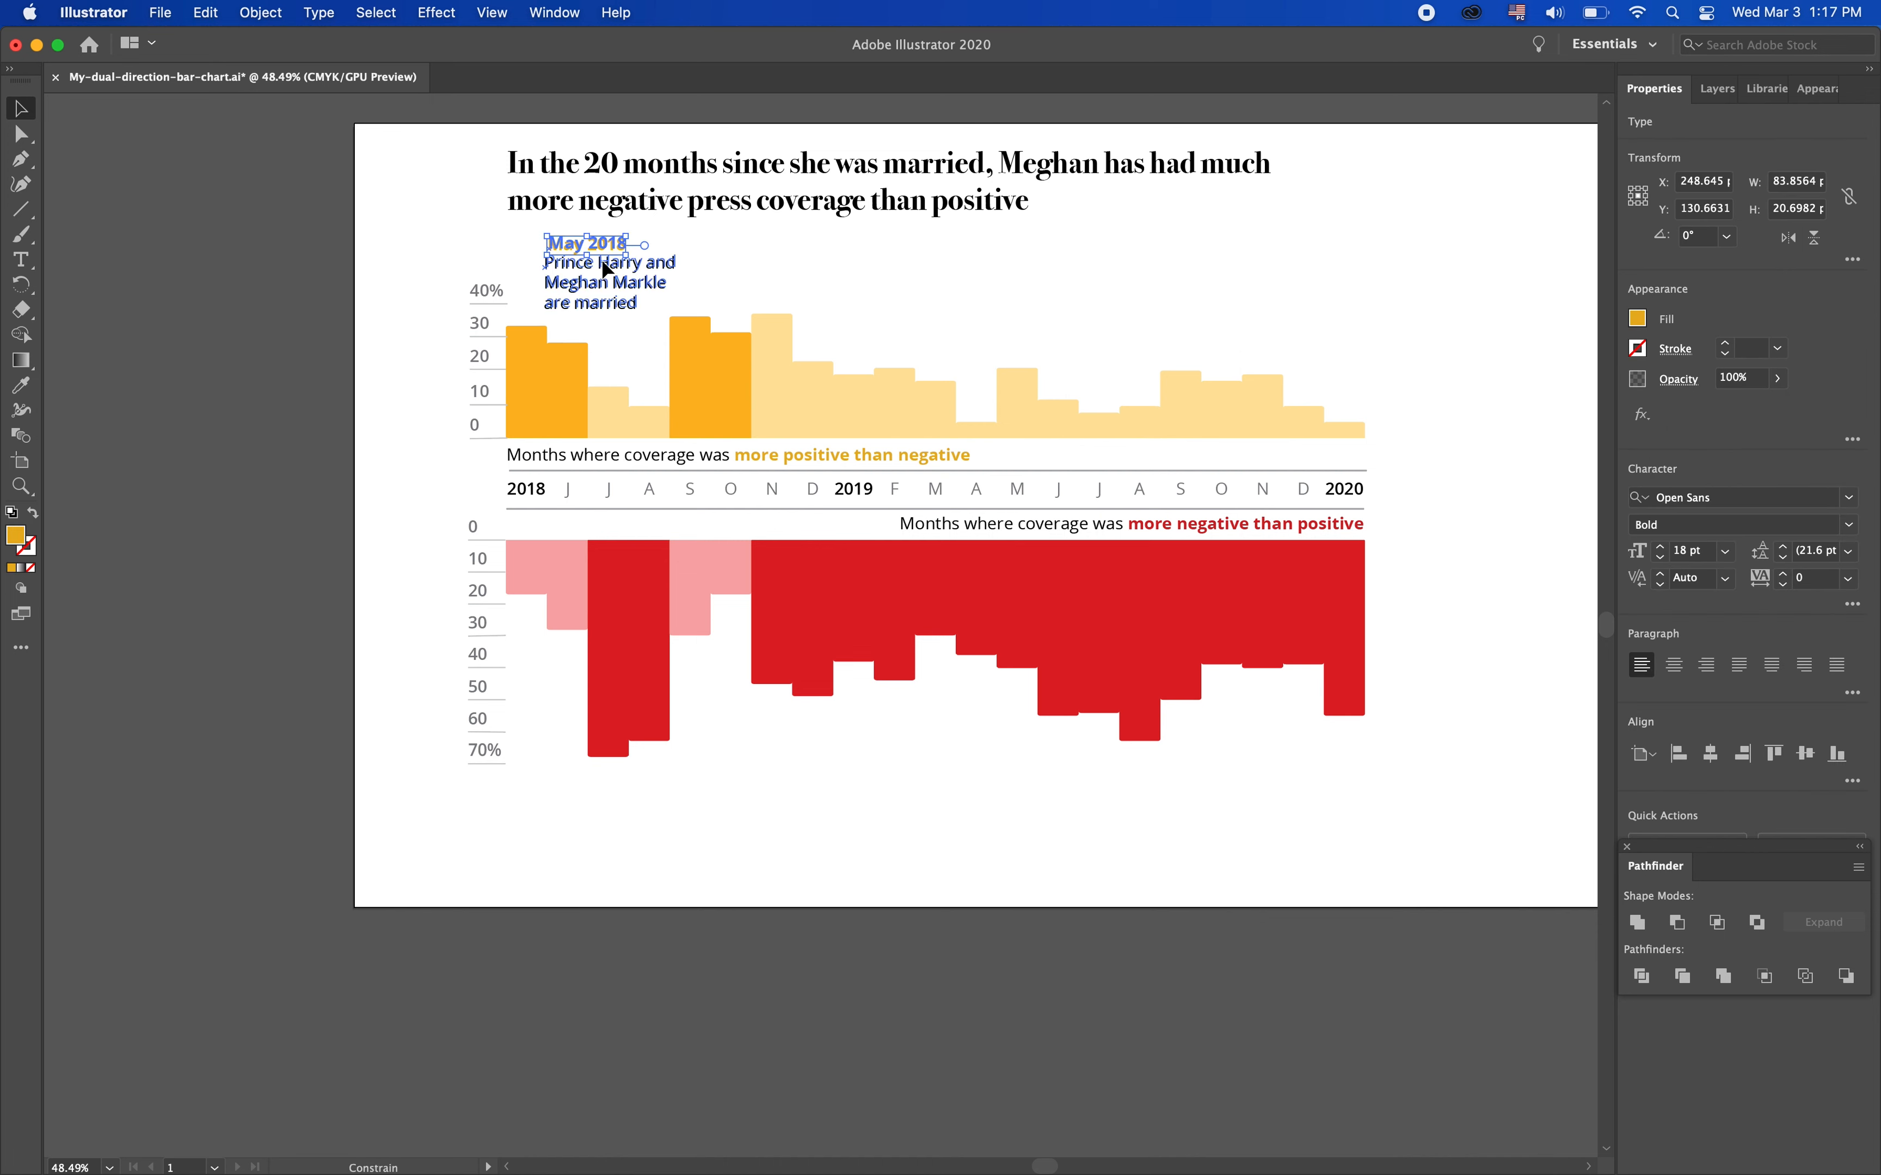
shift+click(603, 264)
click(967, 322)
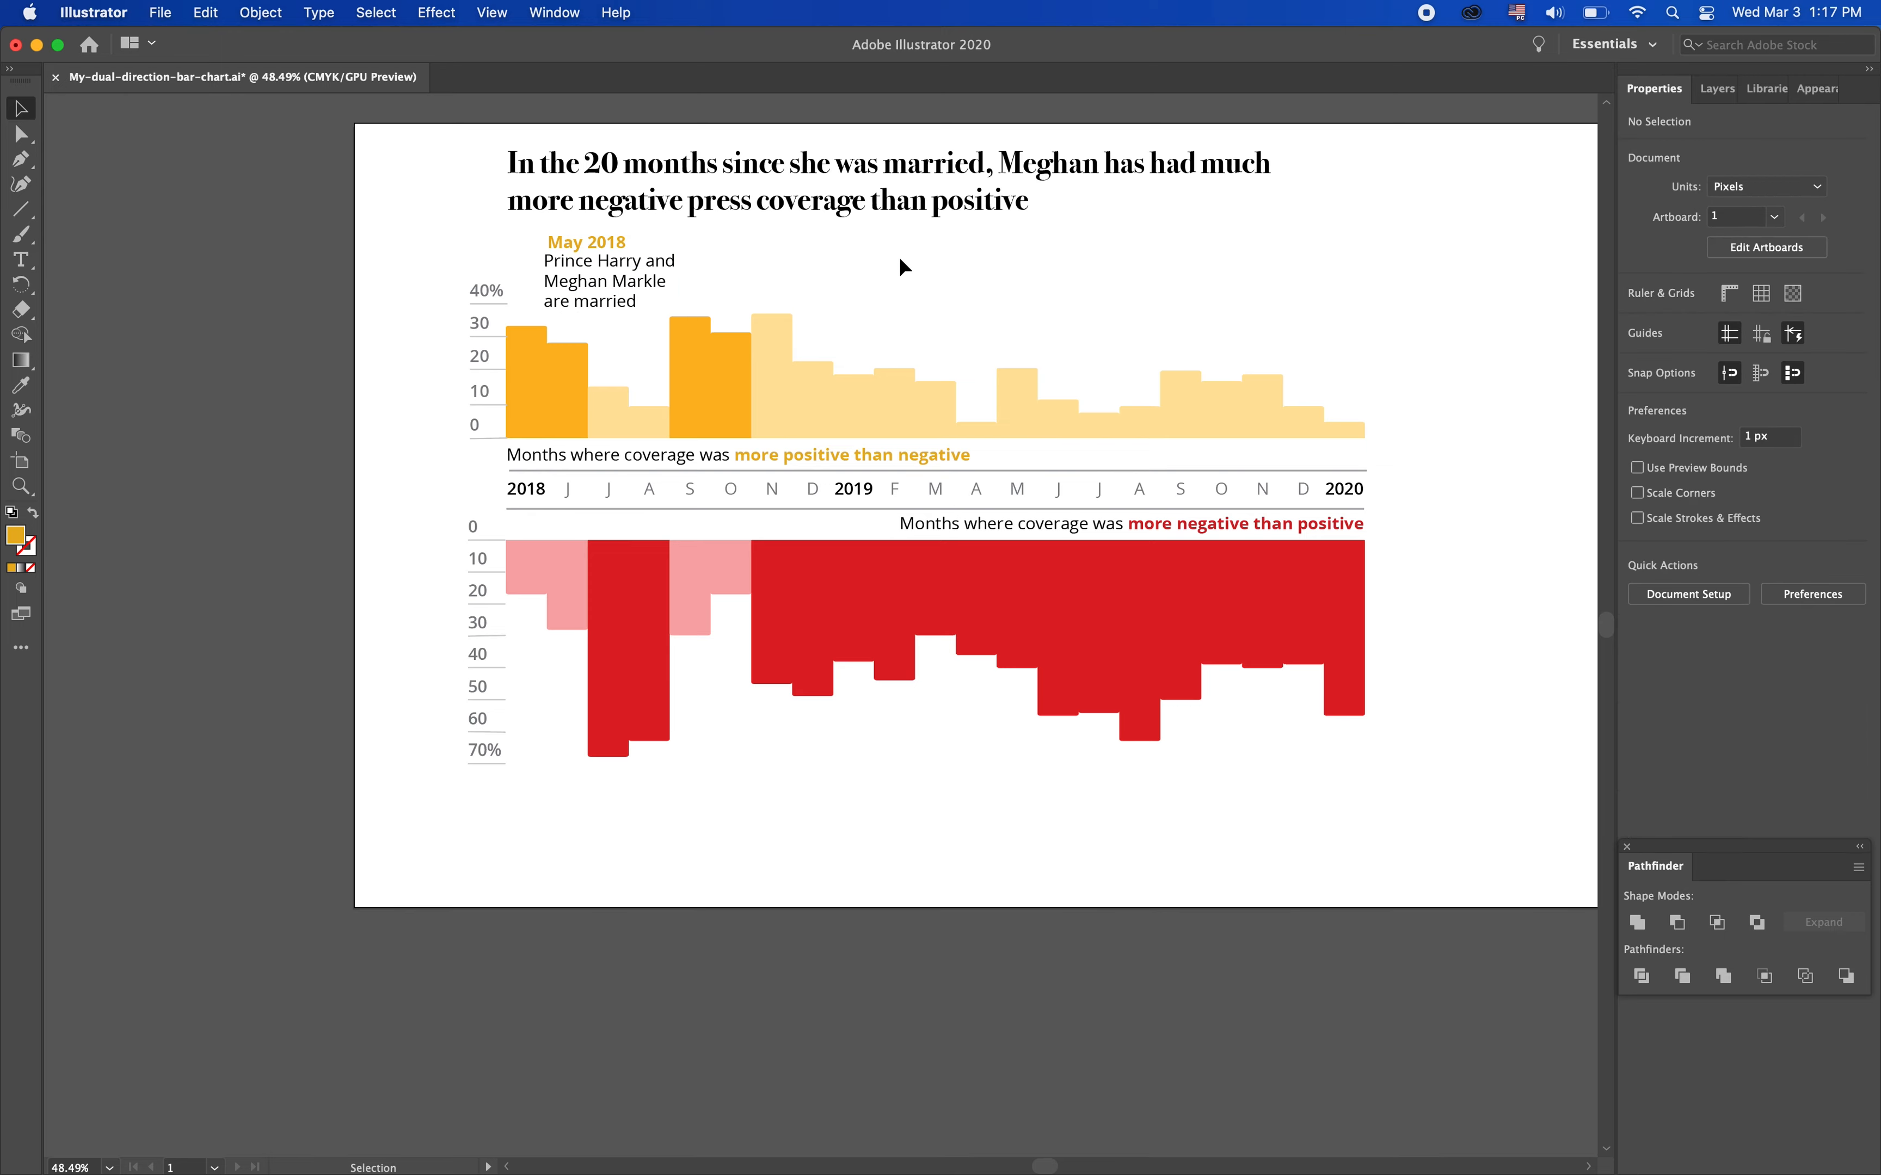
Move all the artwork down the artboard and raise the title to leave room for annotations above the chart
scroll(1321, 969, right, 2)
key(super+a)
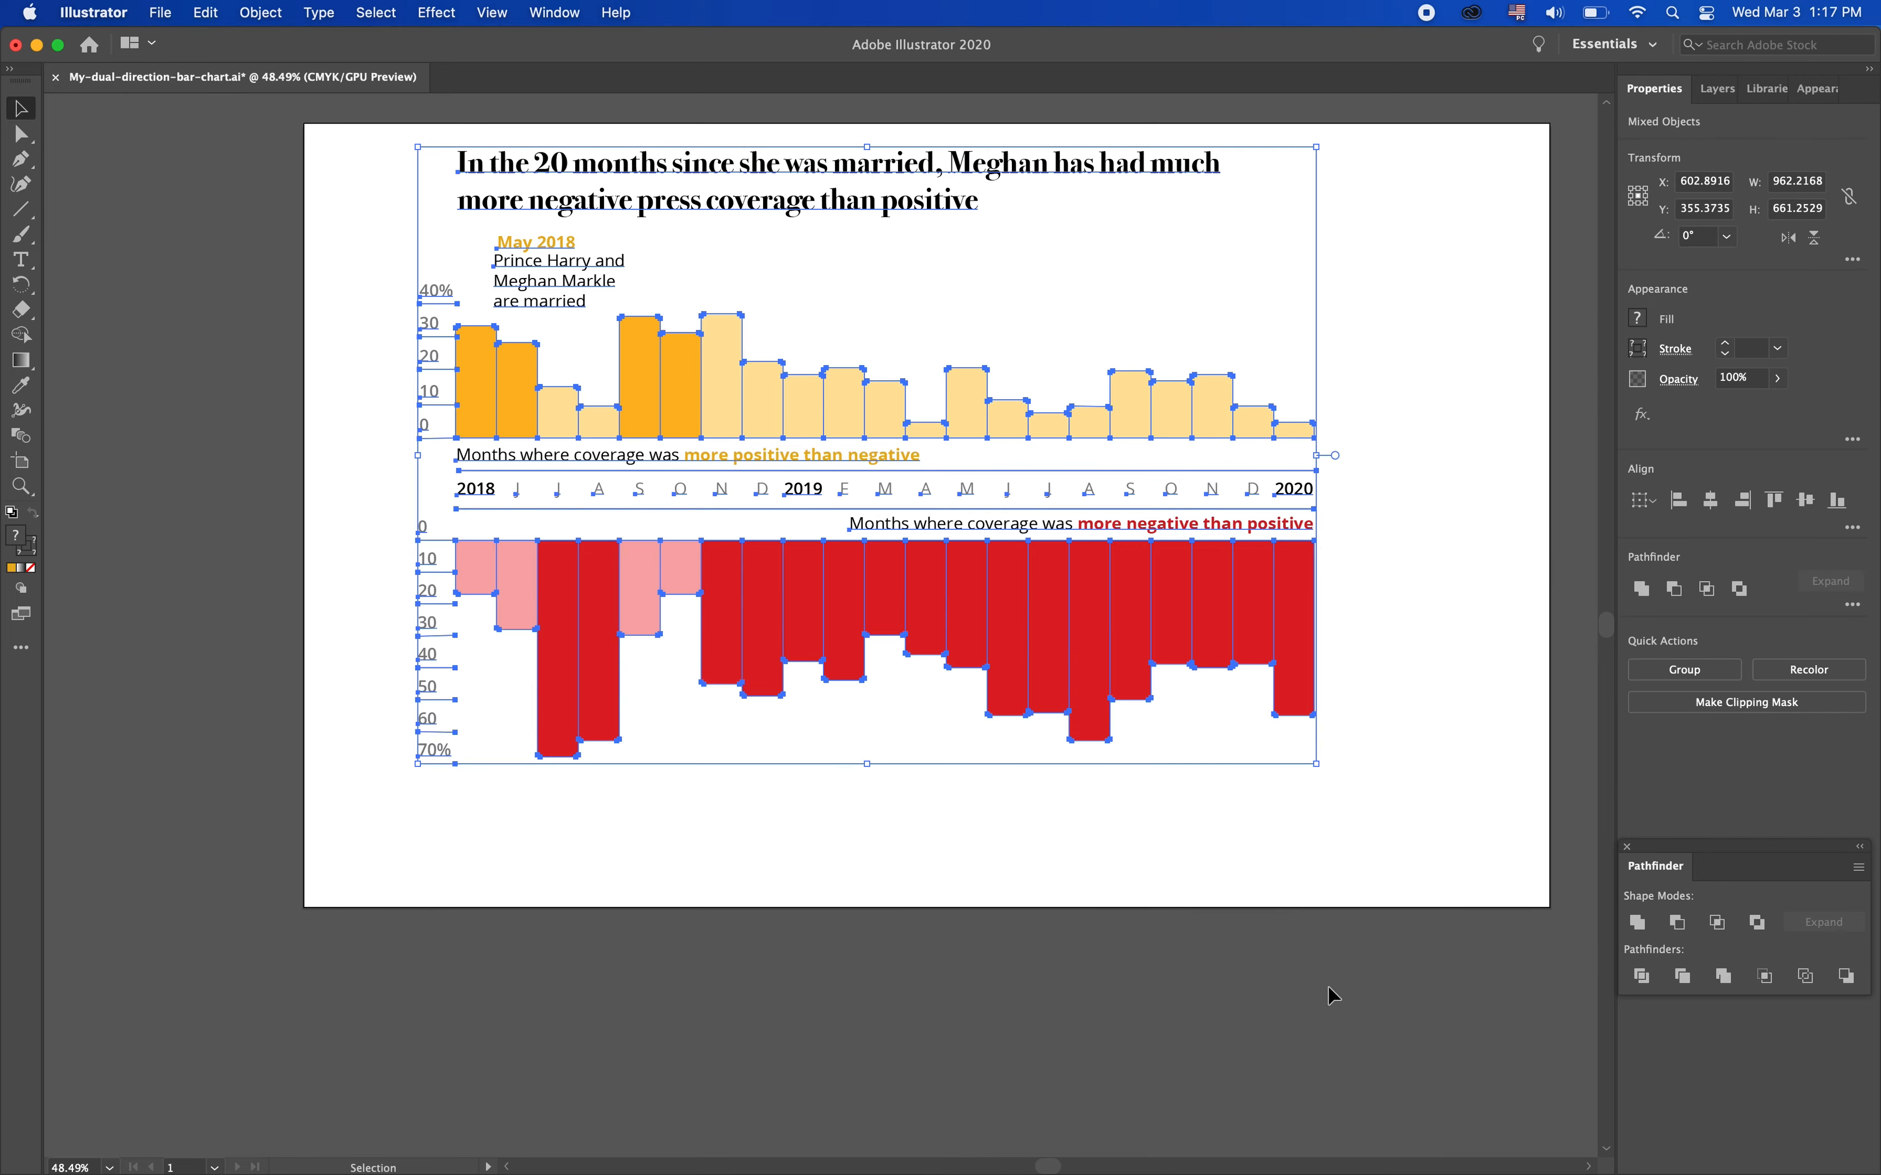
drag(1140, 419, 1141, 513)
click(452, 217)
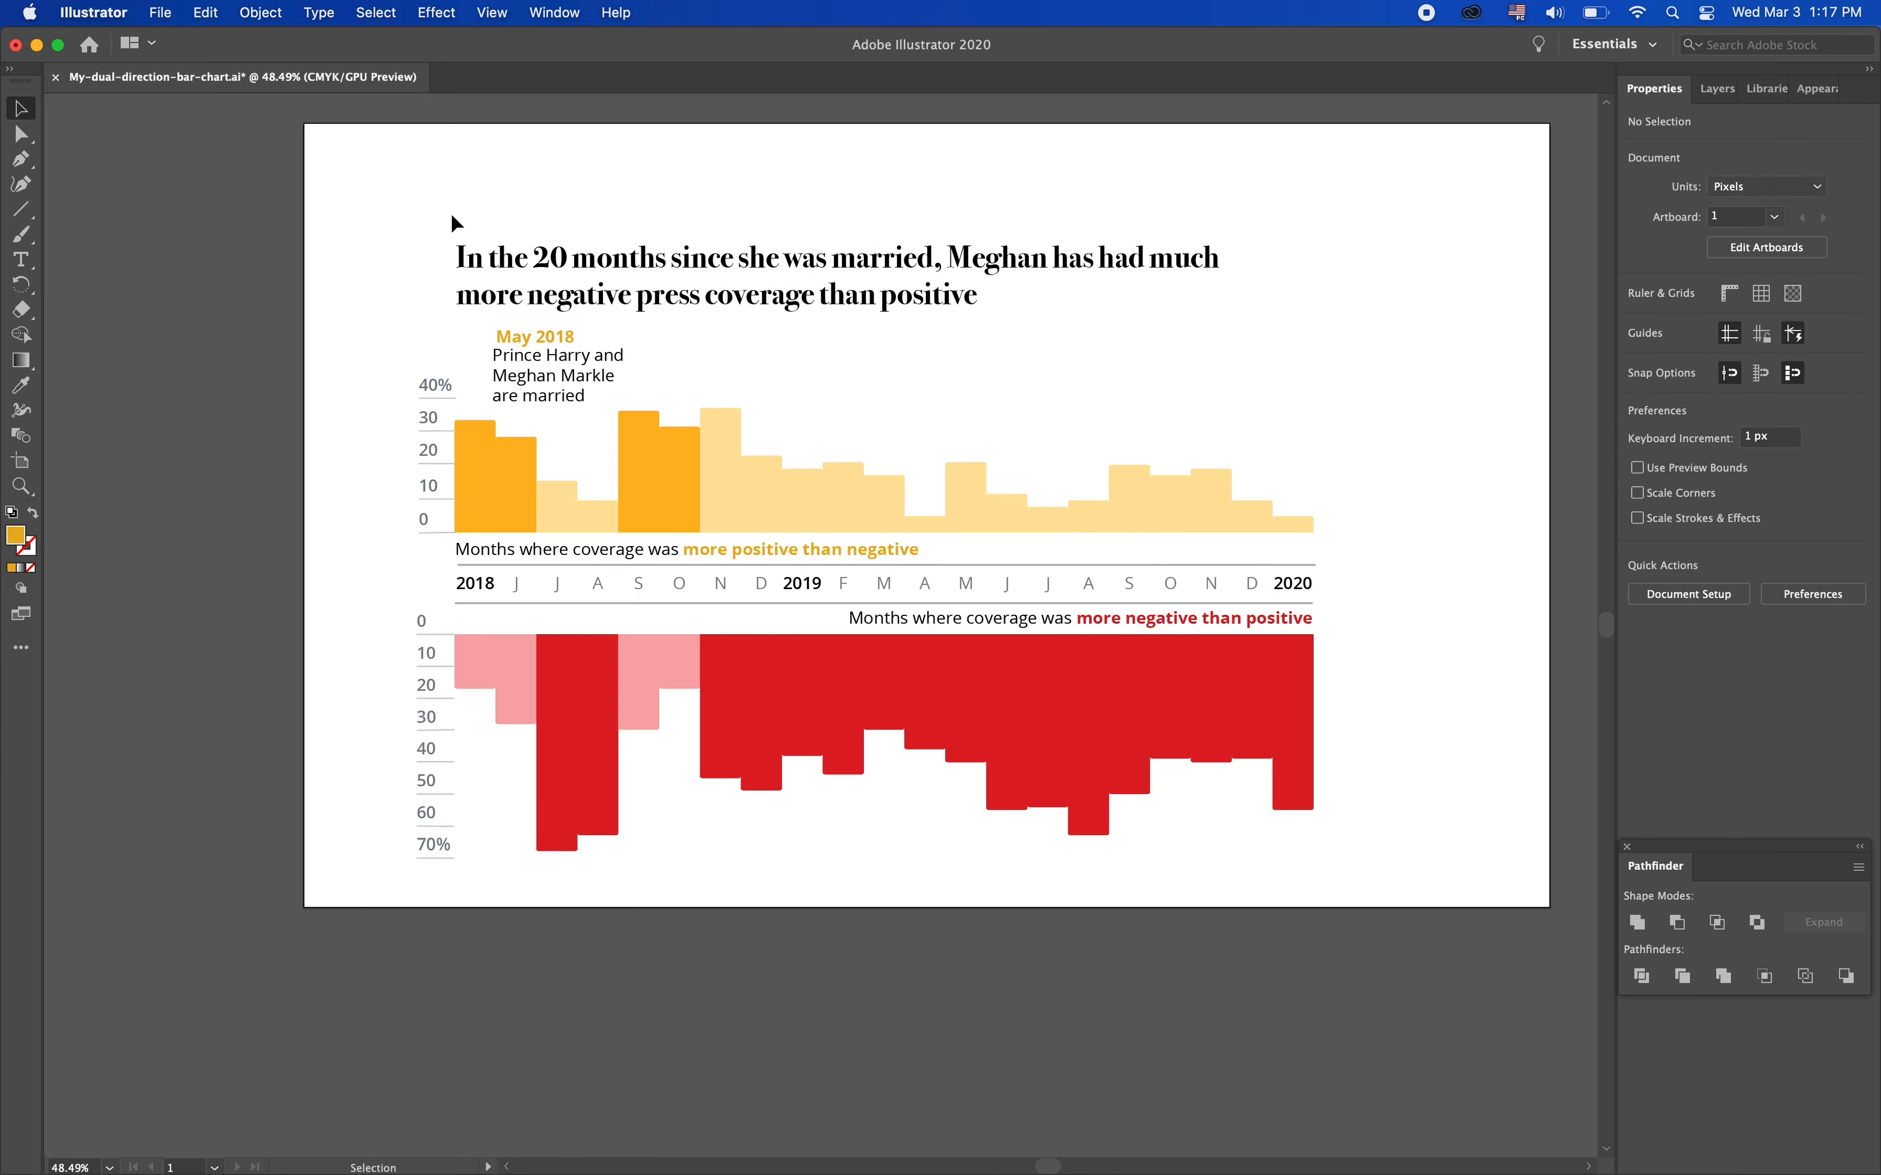
drag(613, 266, 610, 220)
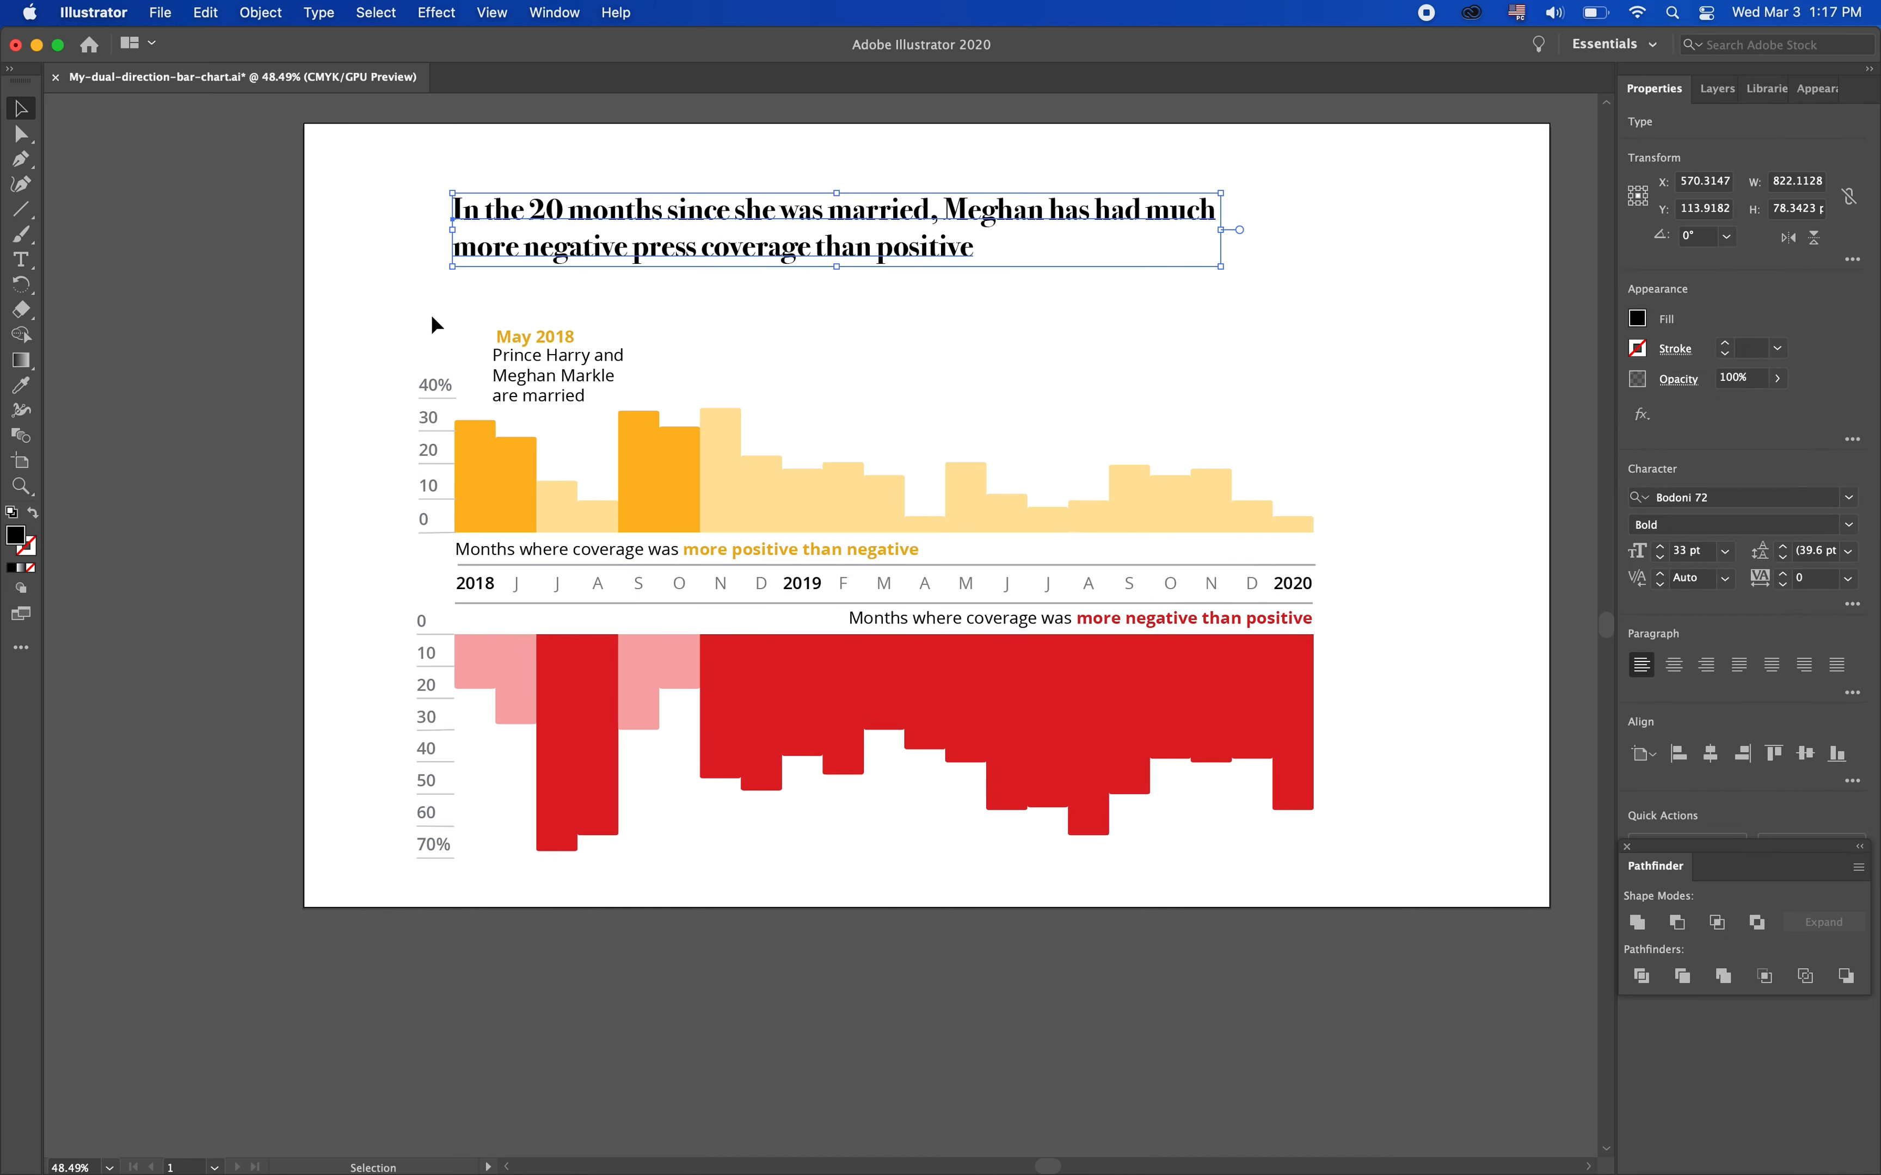
click(431, 312)
Move the "May 2018" label and its annotation together slightly up above the first yellow bars
click(547, 341)
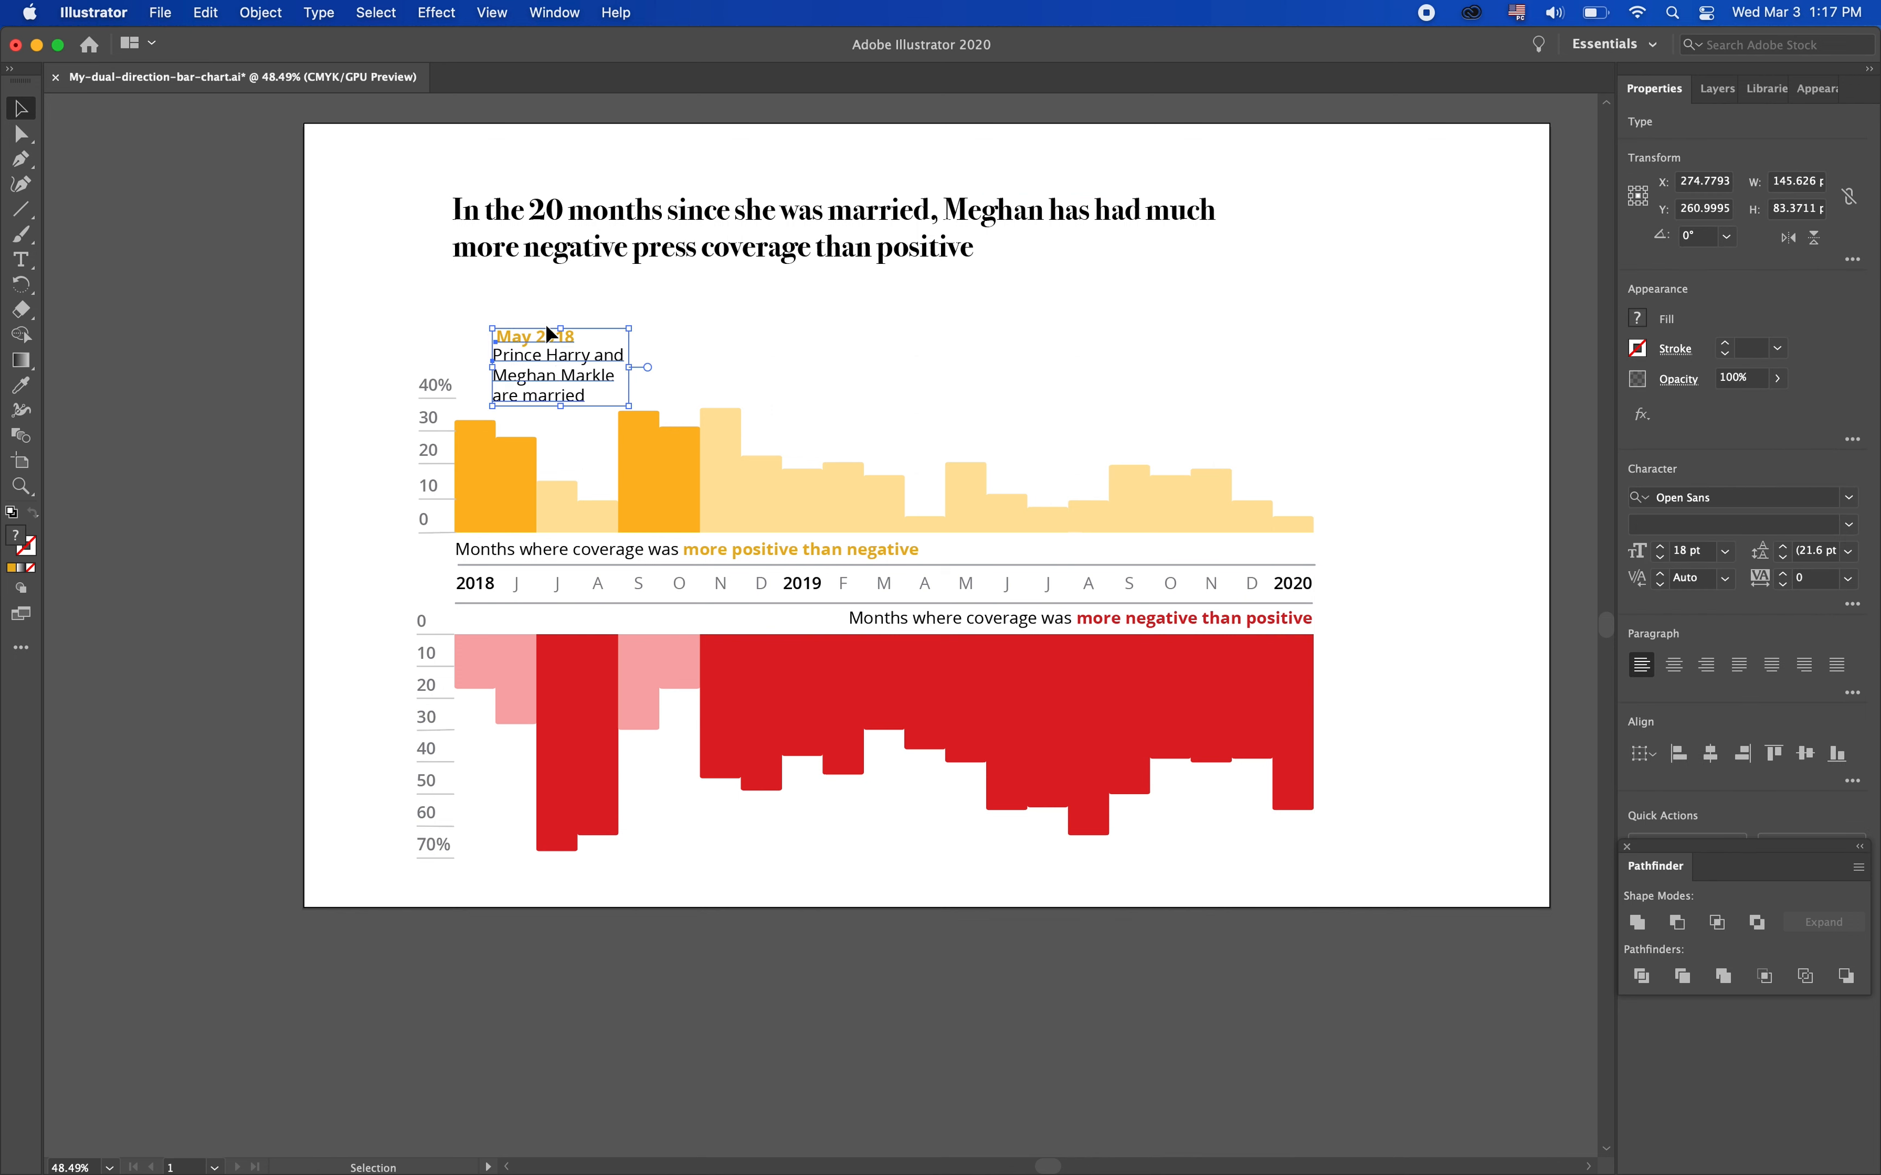
drag(545, 337, 499, 312)
click(321, 297)
click(458, 324)
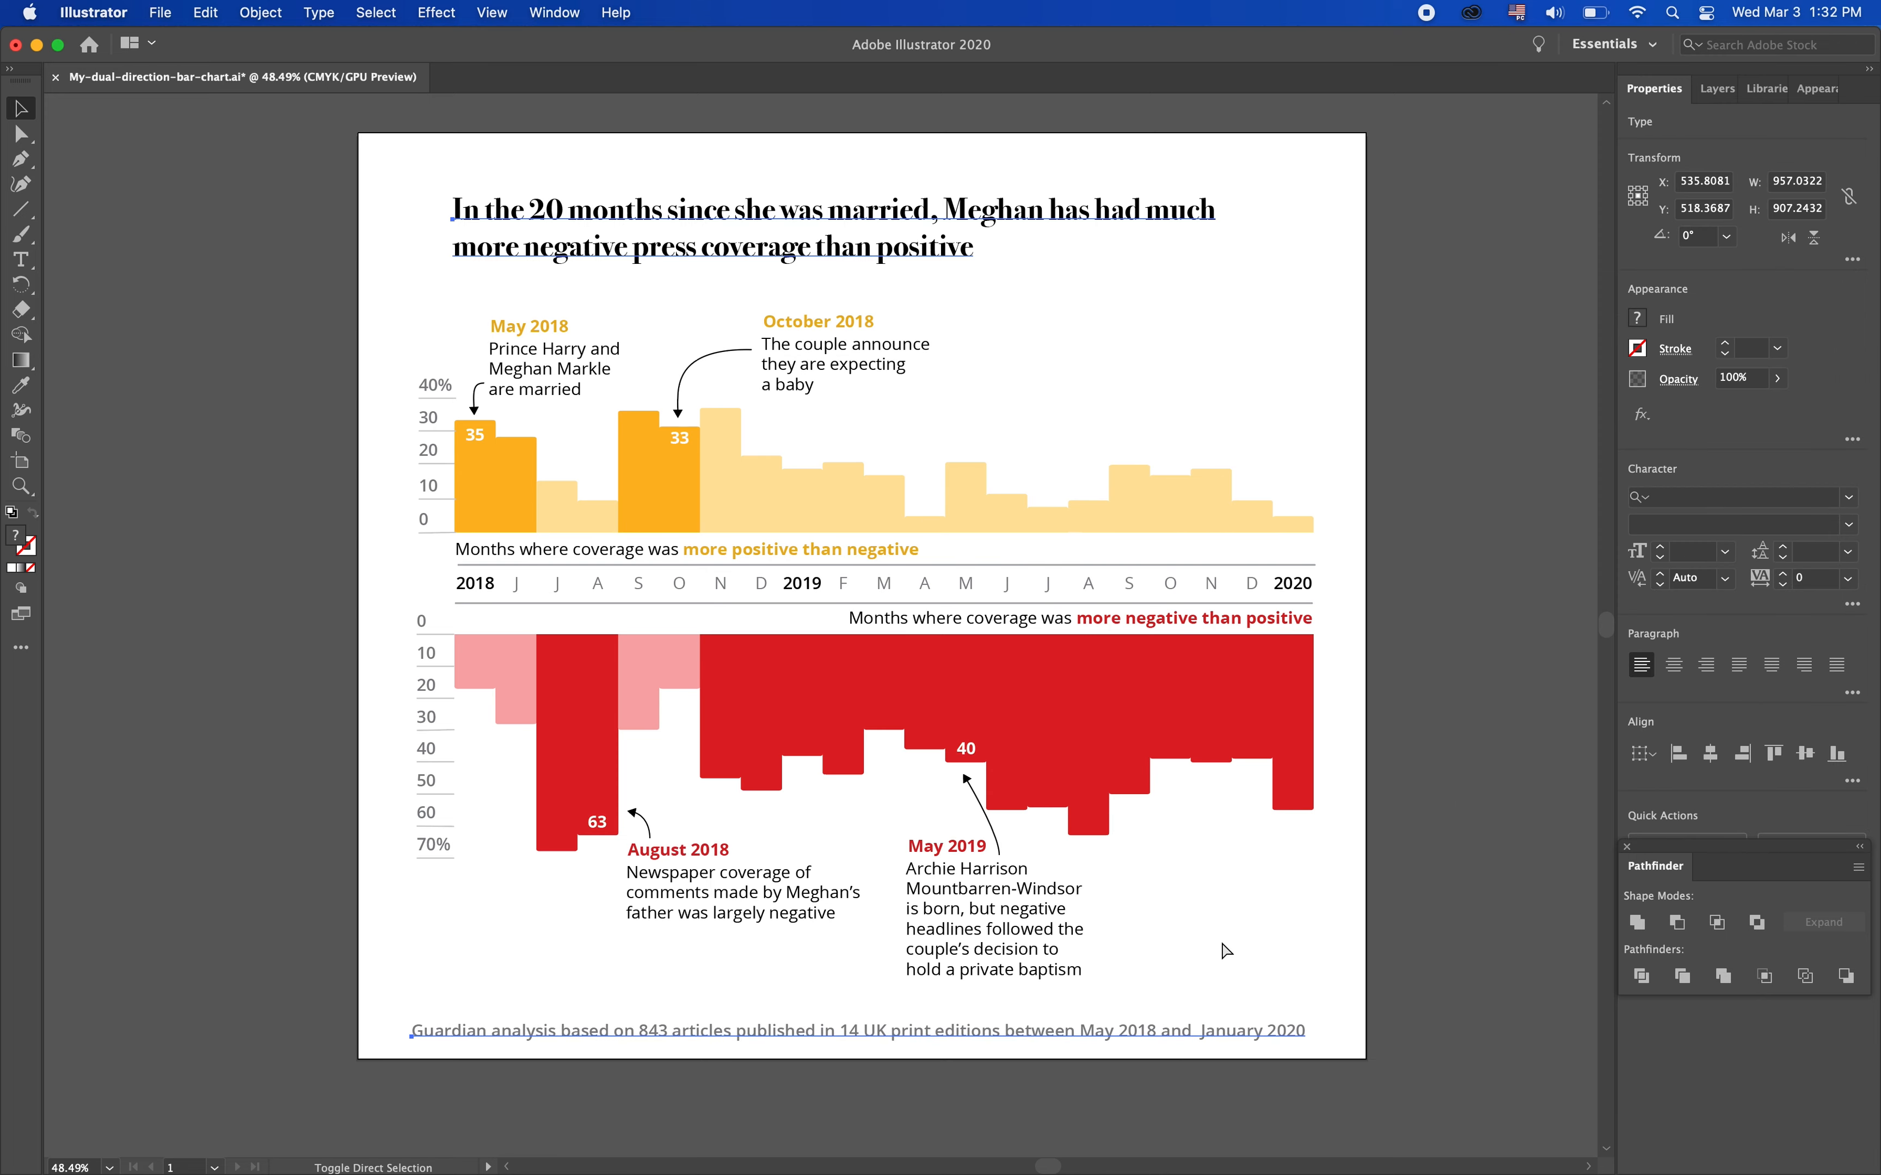
Redo the undone edits up to the 55 bar label and the copied May 2019 annotation below the last red bars
key(shift+super+z)
key(shift+super+z)
key(shift+super+z)
key(shift+super+z)
key(shift+super+z)
key(shift+super+z)
key(shift+super+z)
key(shift+super+z)
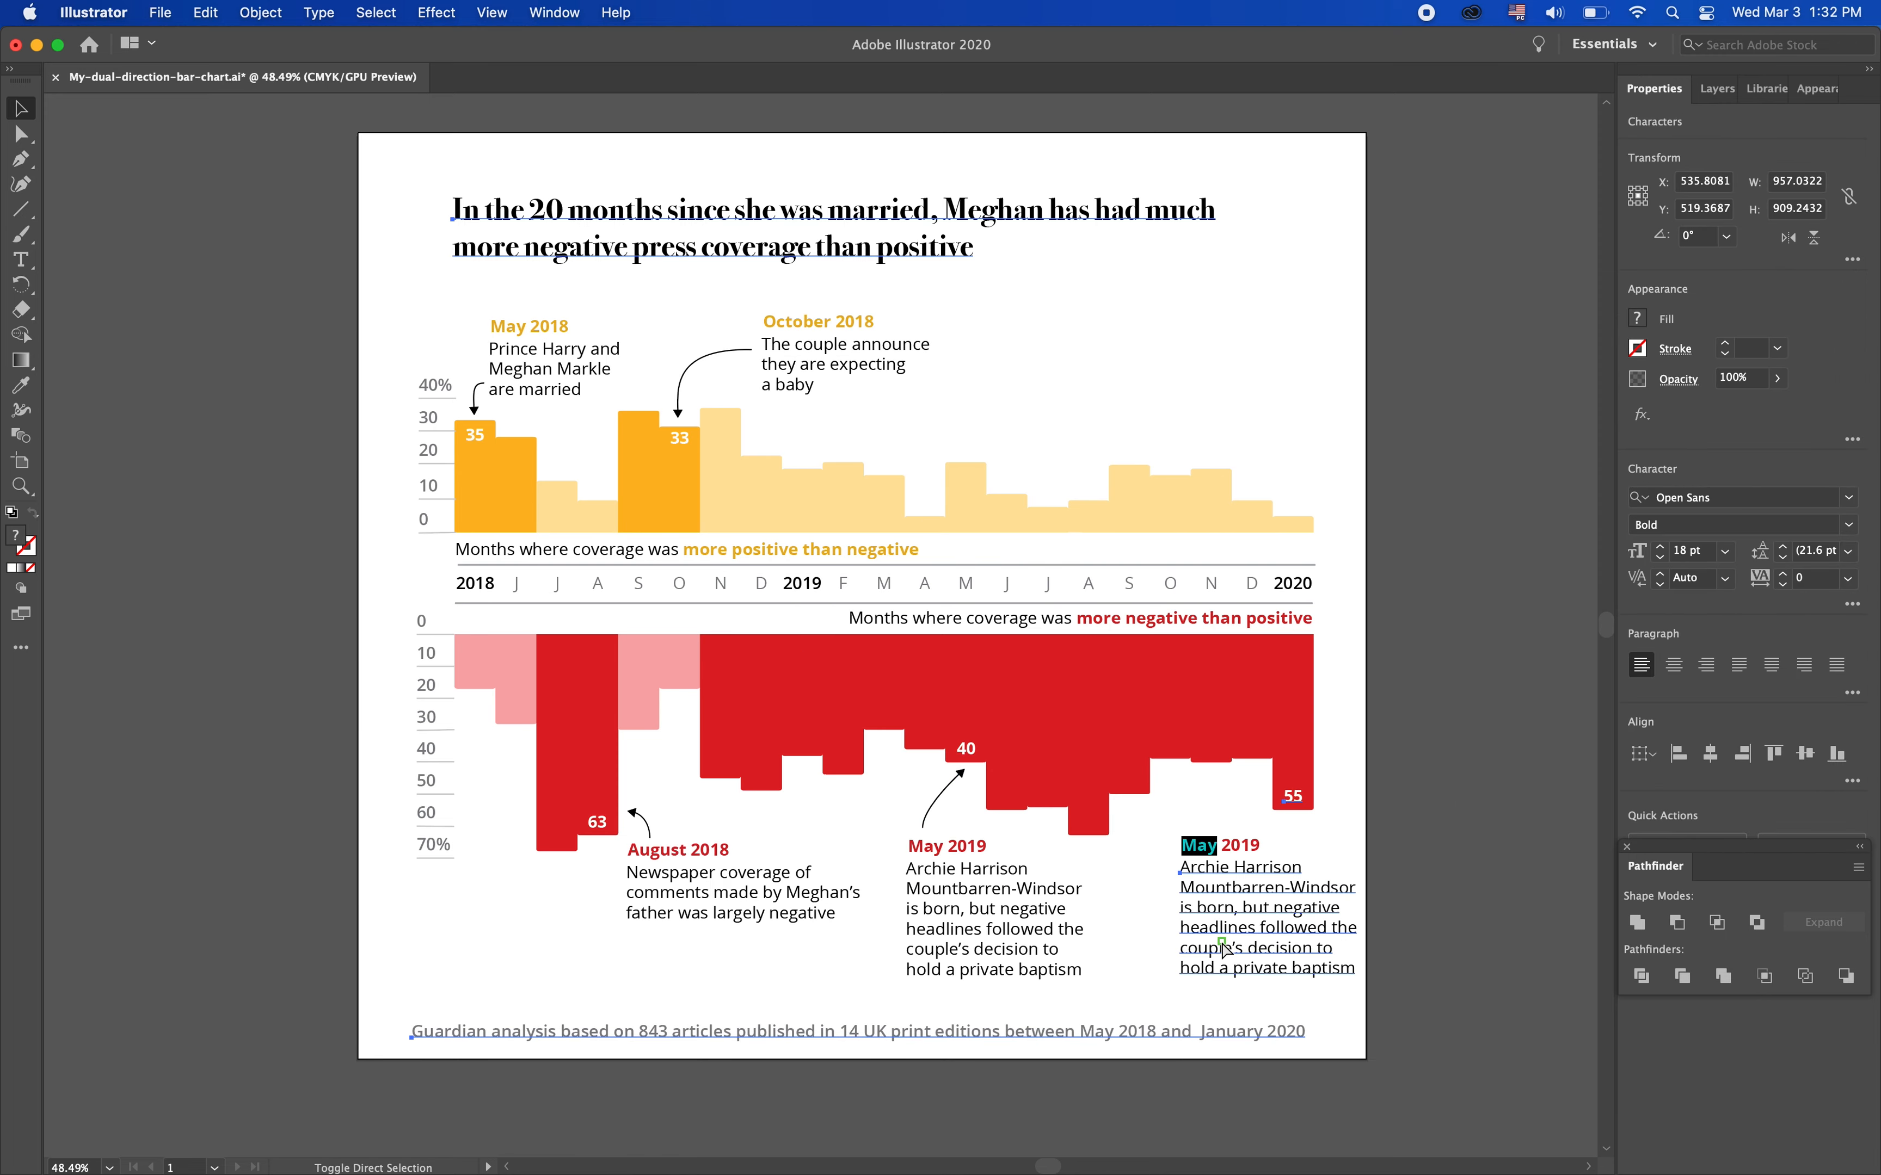
Redo the rewriting of the copied annotation as "January 2020" with the text about the couple stepping back from royal duties
key(shift+super+z)
key(shift+super+z)
key(shift+super+z)
key(shift+super+z)
key(shift+super+z)
key(shift+super+z)
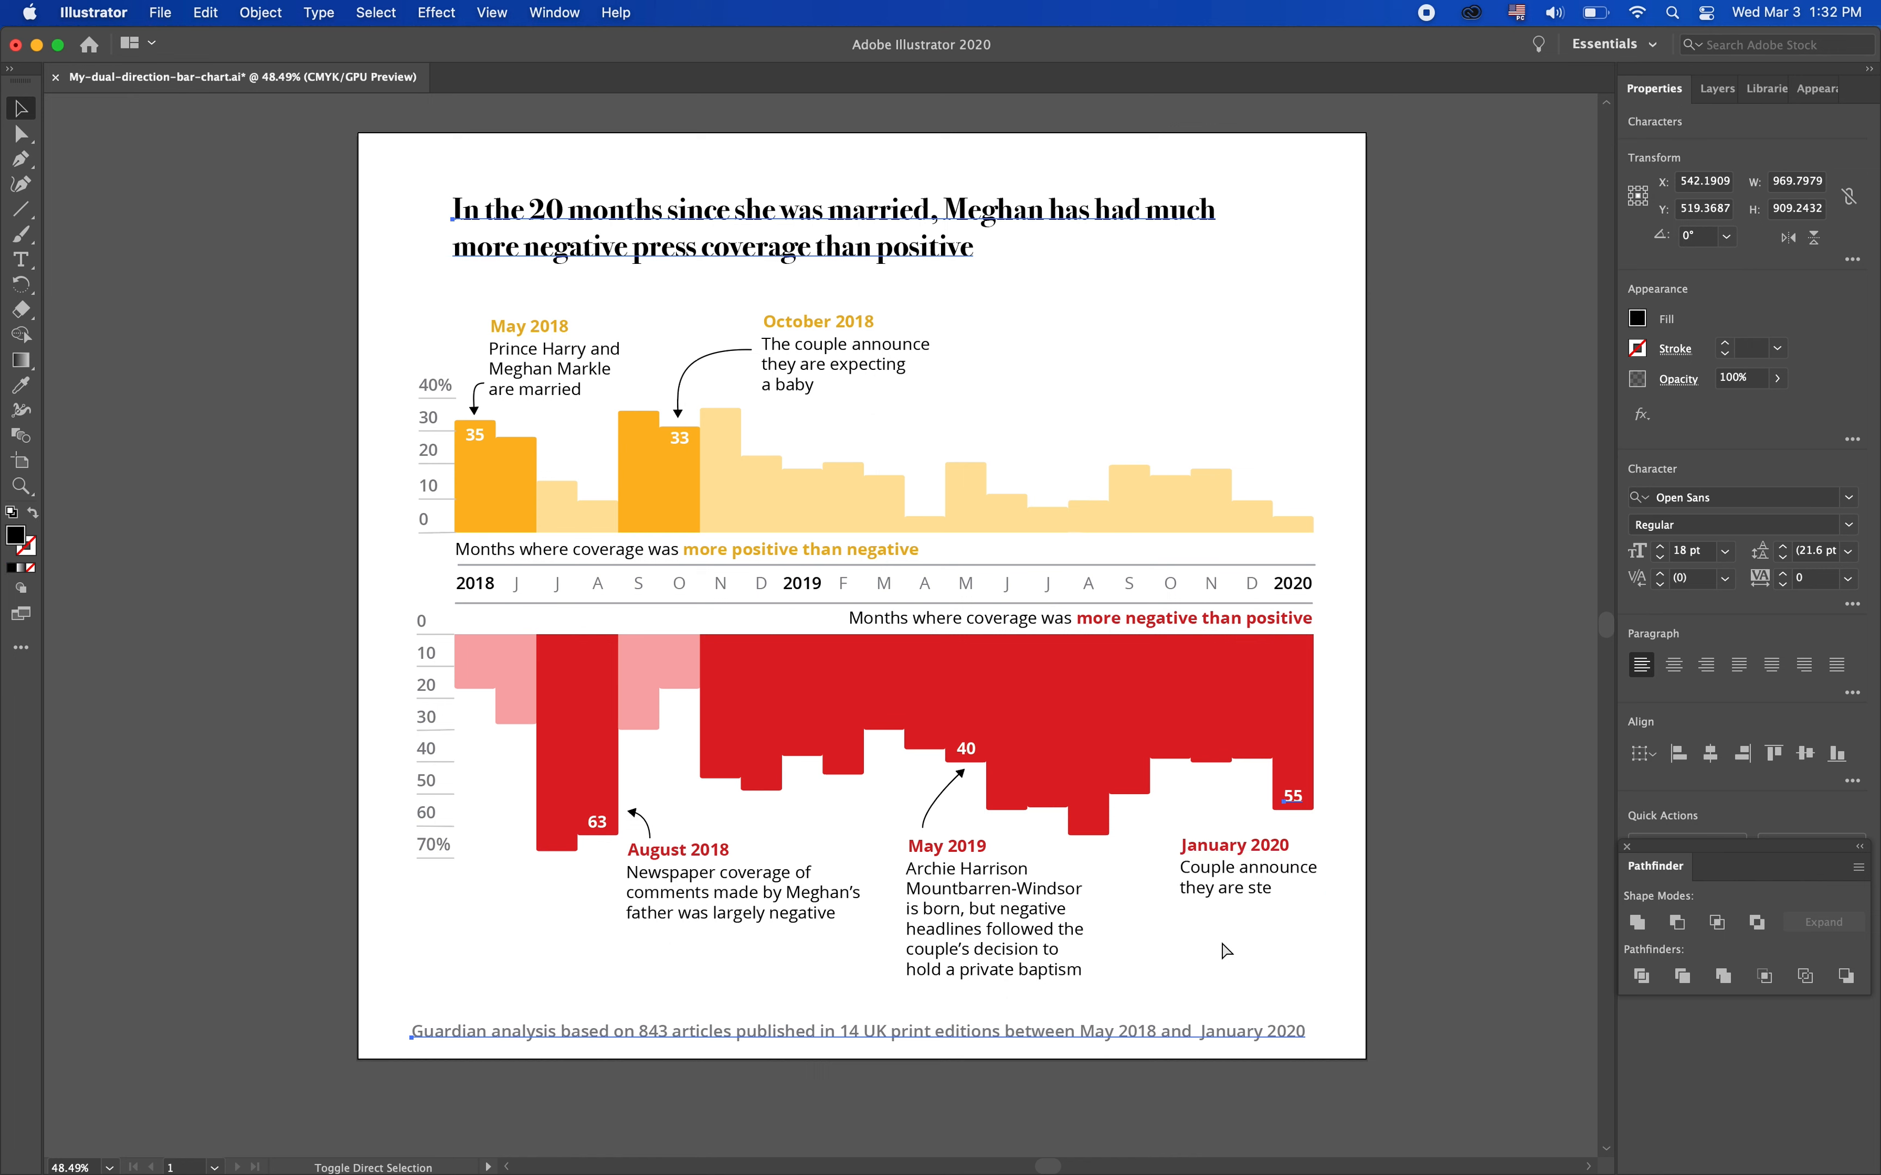
key(shift+super+z)
key(shift+super+z)
key(shift+super+z)
key(shift+super+z)
key(shift+super+z)
key(shift+super+z)
key(shift+super+z)
key(shift+super+z)
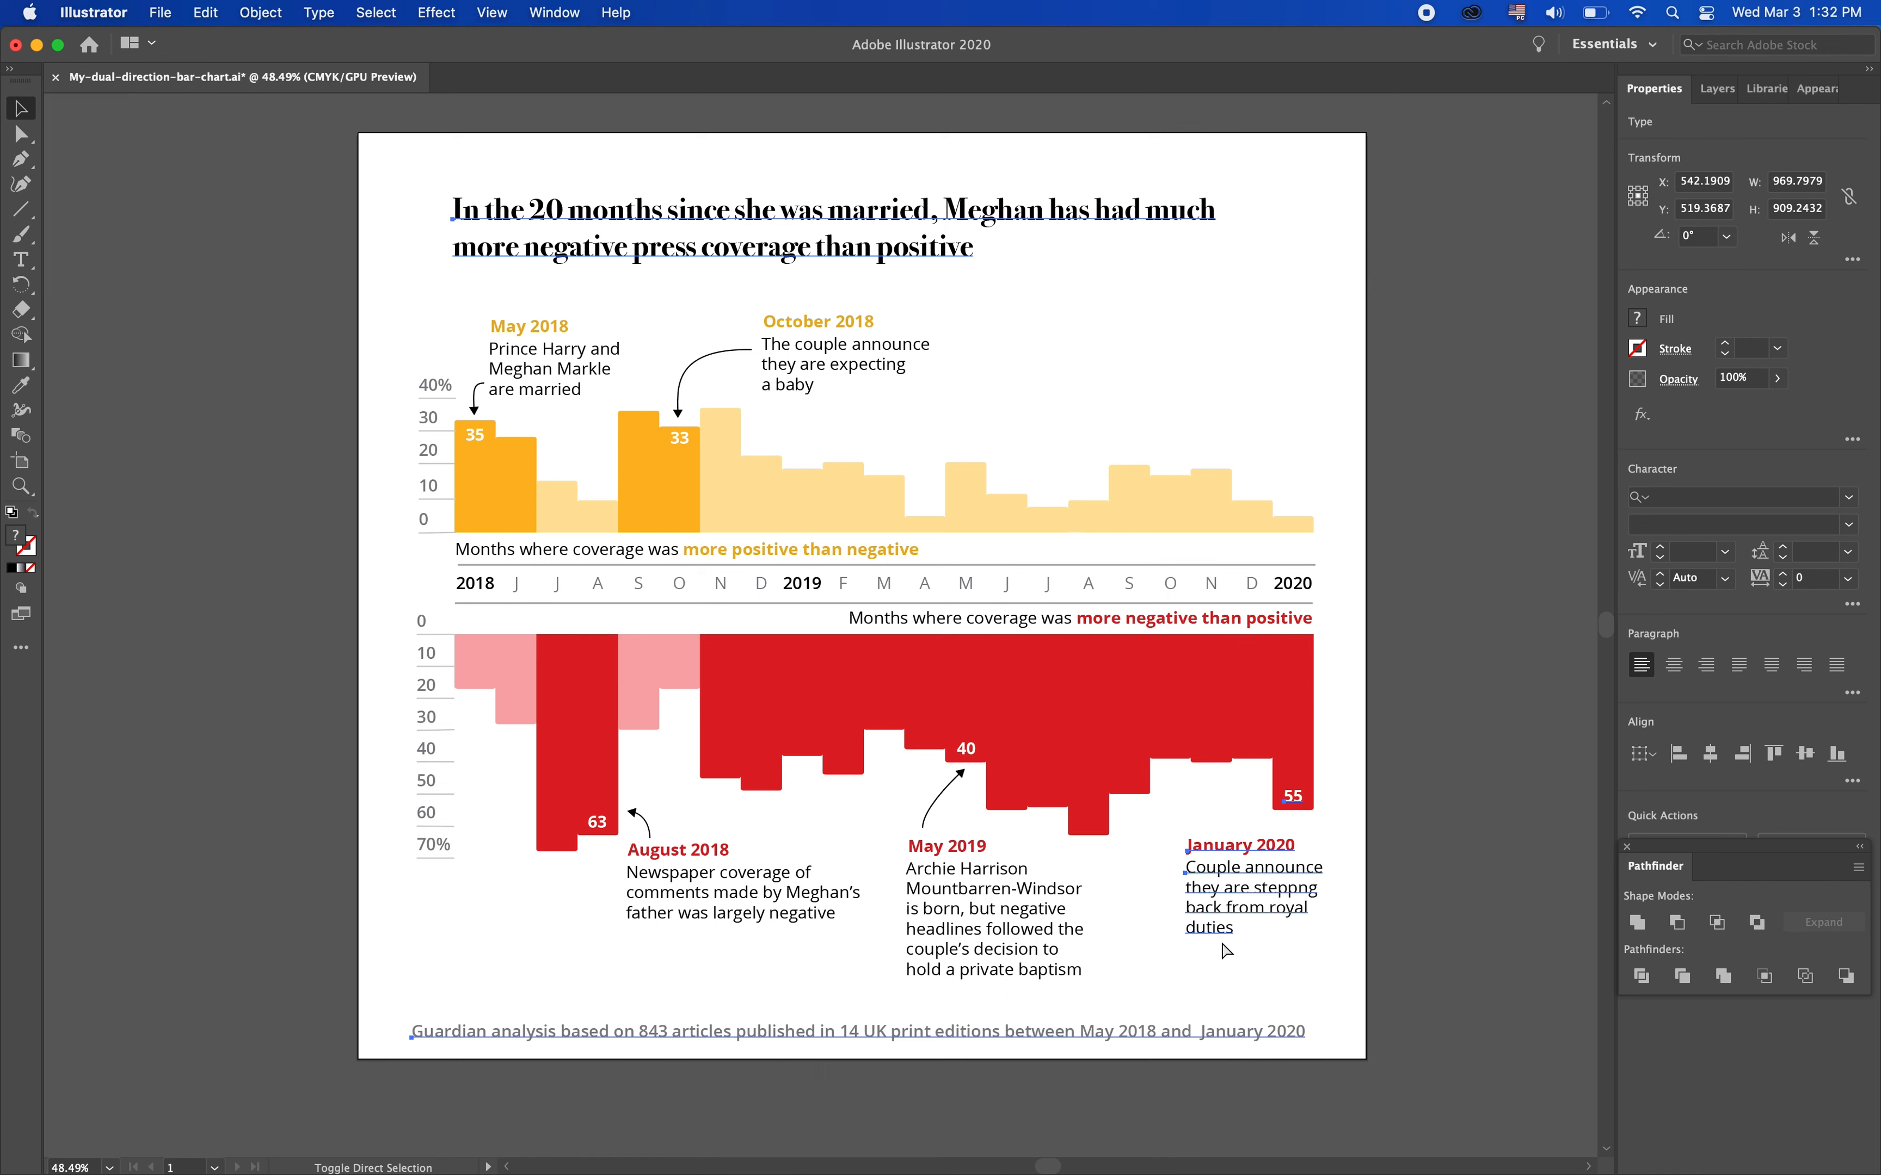
Redo the small rightward moves of the January 2020 annotation below the 55 bar
key(shift+super+z)
key(shift+super+z)
key(shift+super+z)
key(shift+super+z)
key(shift+super+z)
key(shift+super+z)
key(shift+super+z)
key(shift+super+z)
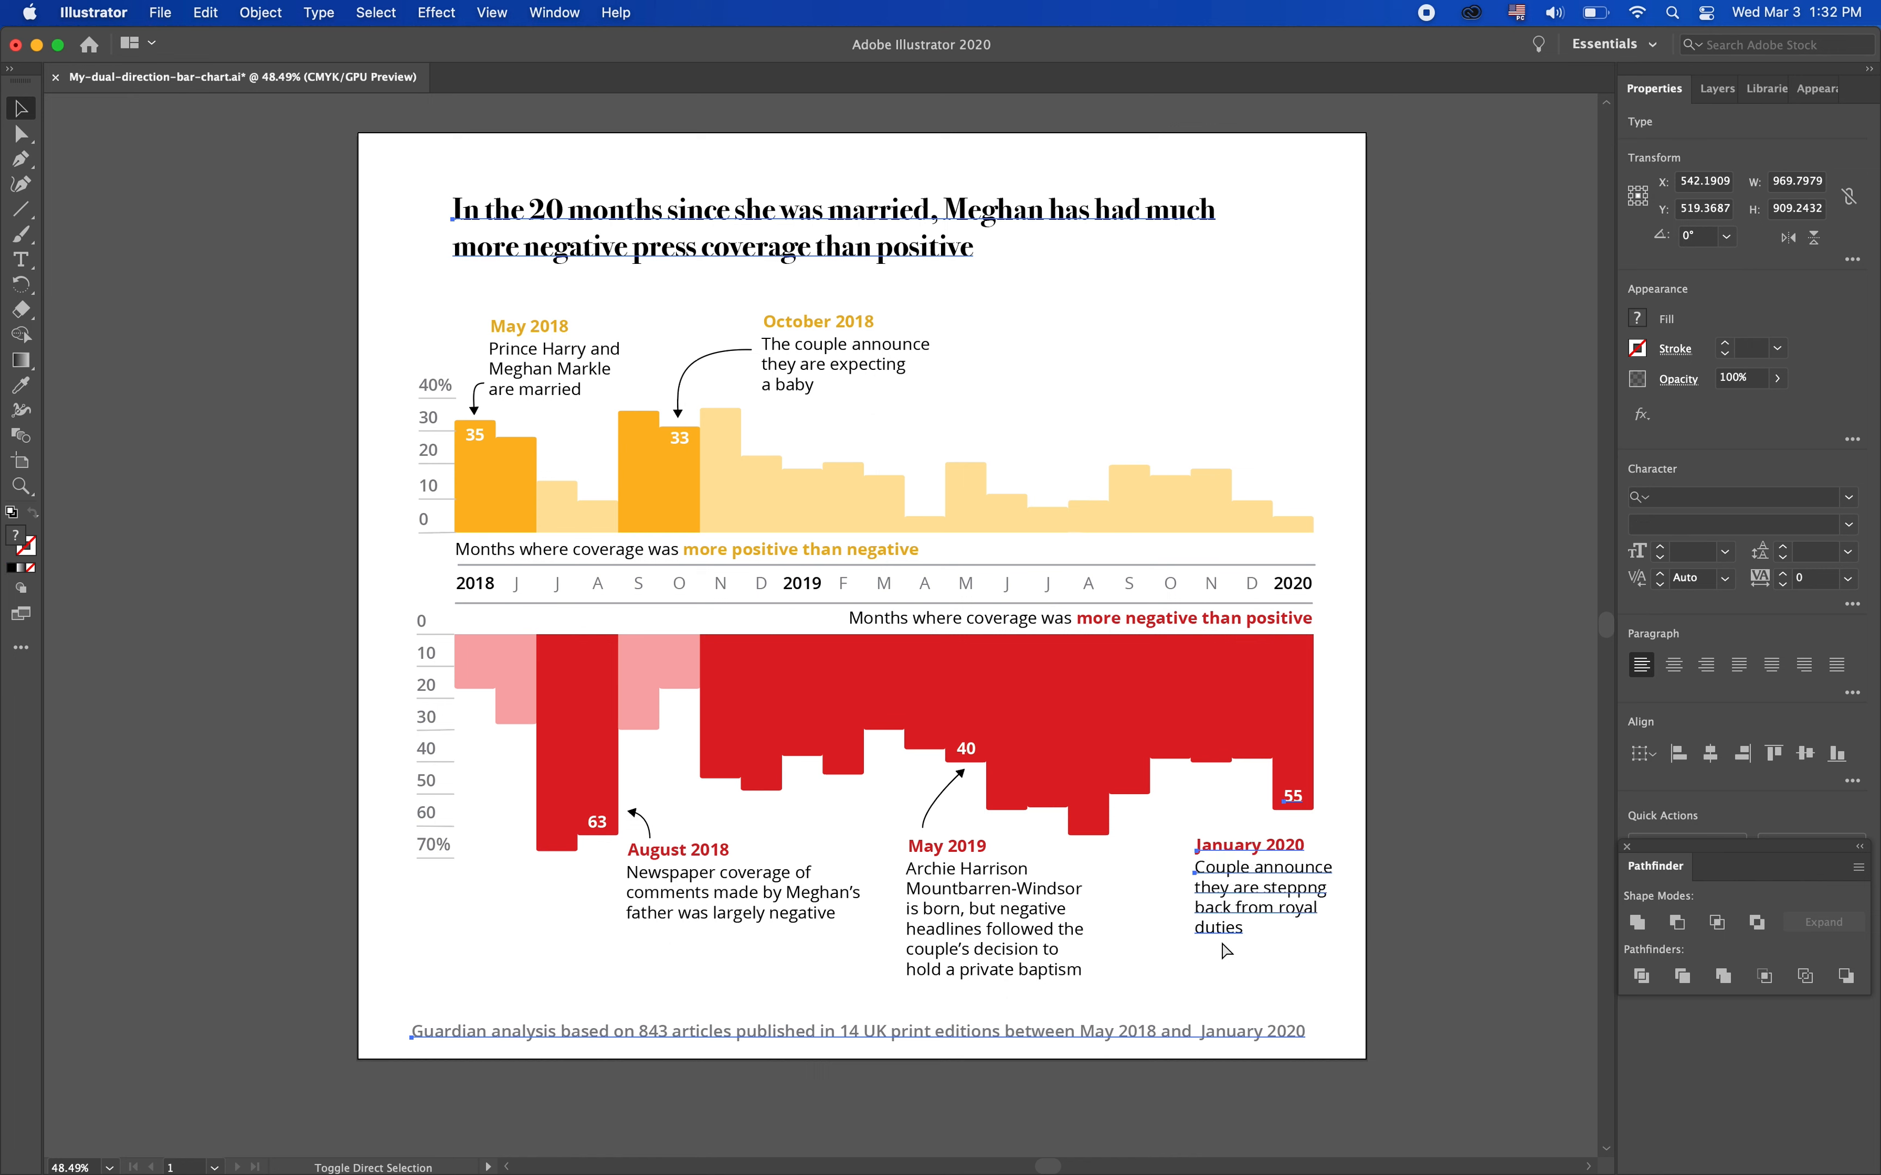
key(shift+super+z)
key(shift+super+z)
key(shift+super+z)
key(shift+super+z)
key(shift+super+z)
key(shift+super+z)
key(shift+super+z)
key(shift+super+z)
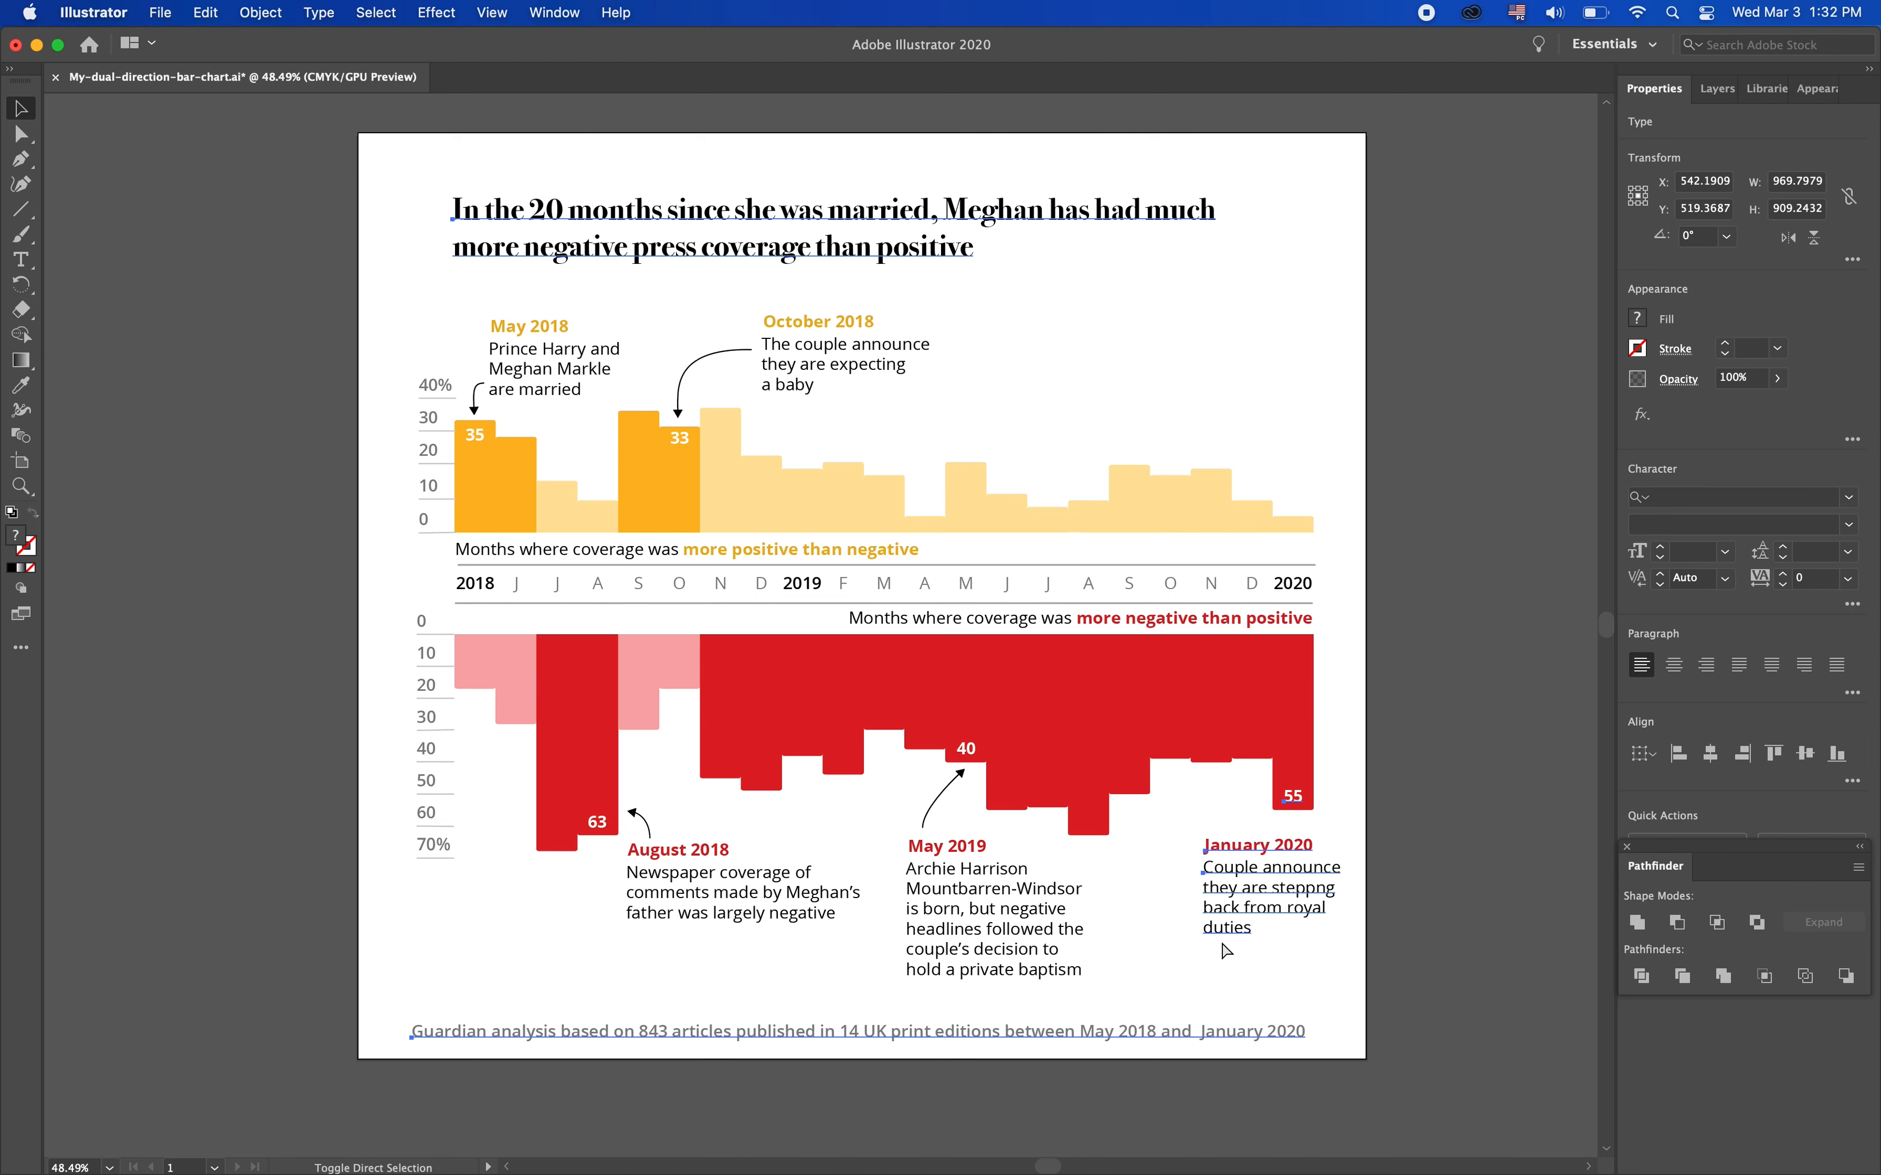
Redo the curved arrow from the January 2020 annotation to the 55 bar
key(shift+super+z)
key(shift+super+z)
key(shift+super+z)
key(shift+super+z)
key(shift+super+z)
key(shift+super+z)
key(shift+super+z)
key(shift+super+z)
key(shift+super+z)
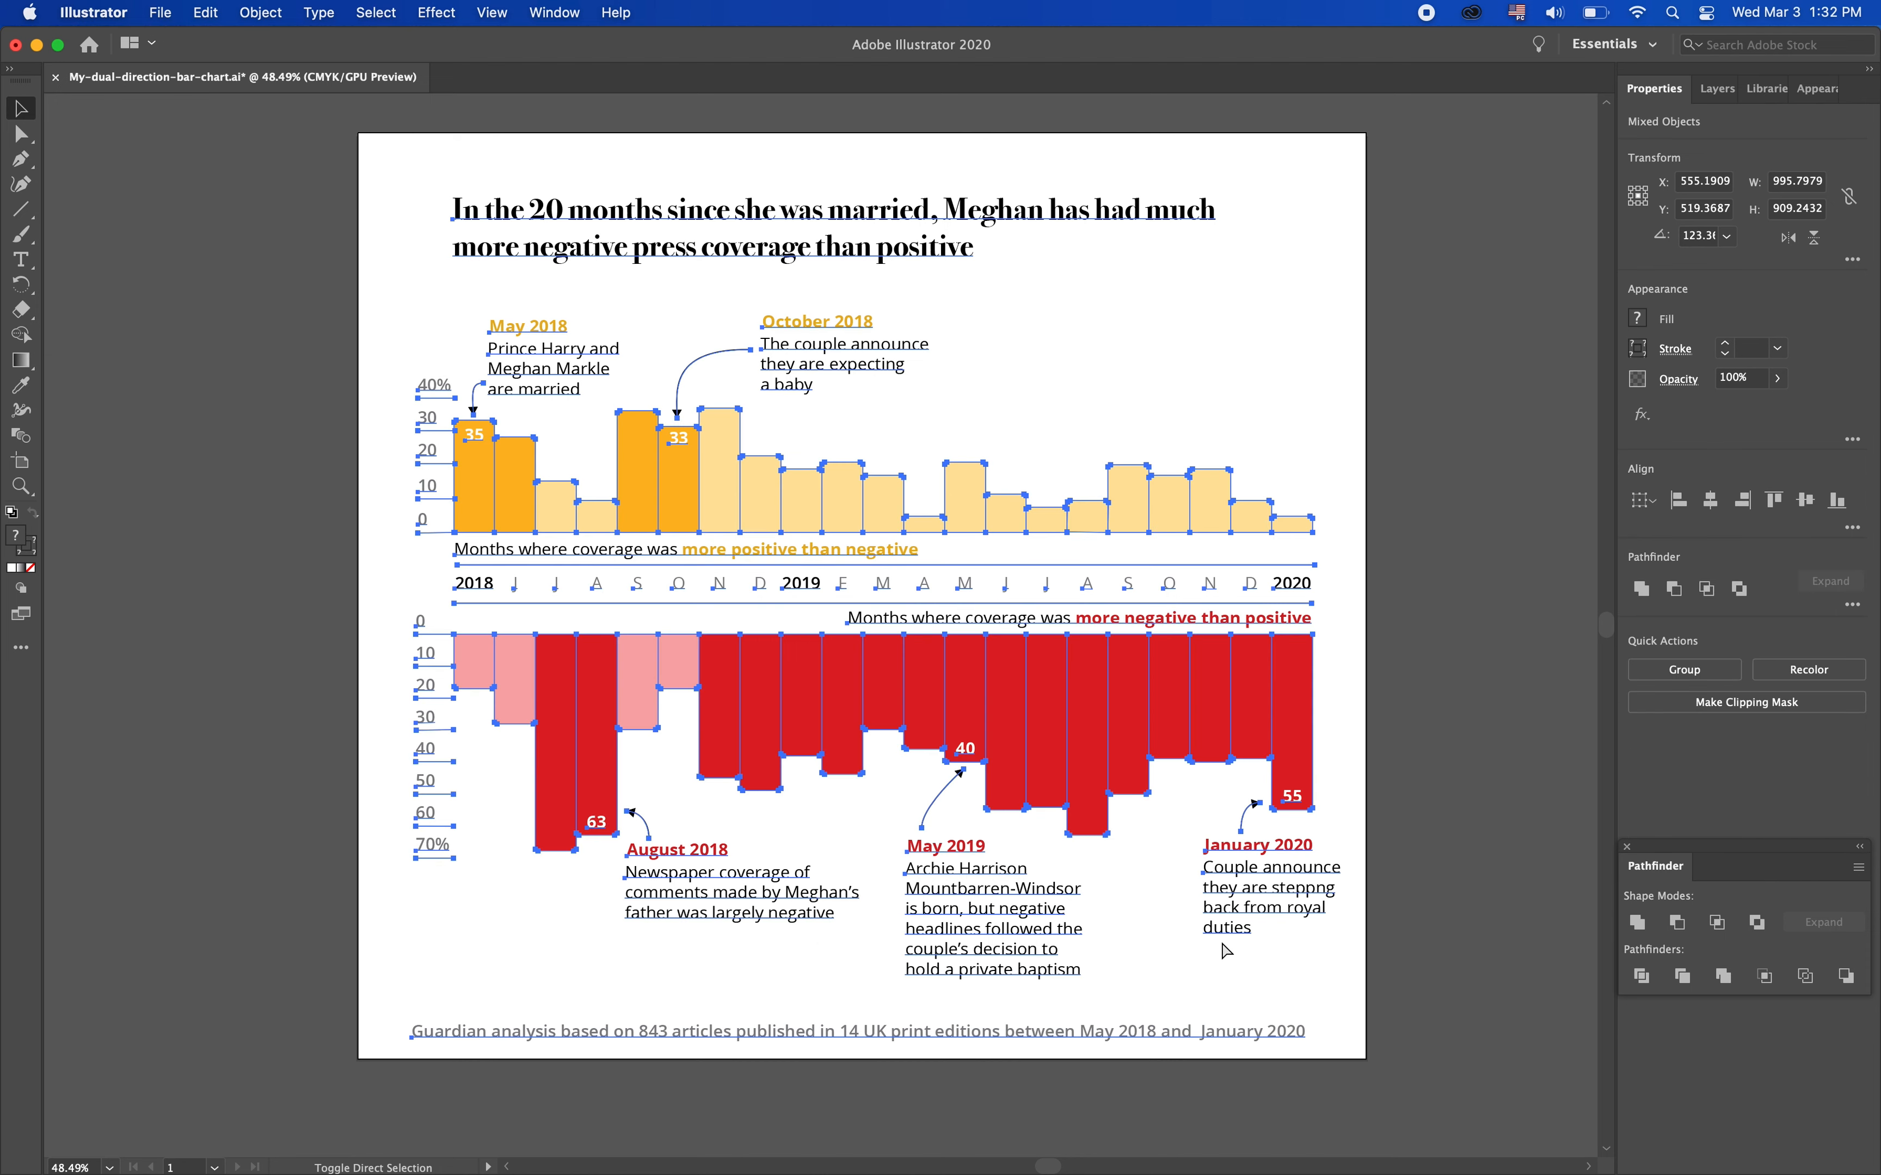
Redo the nudges that shift the whole chart and its annotations slightly left and up
key(shift+super+z)
key(shift+super+z)
key(shift+super+z)
key(shift+super+z)
key(shift+super+z)
key(shift+super+z)
key(shift+super+z)
key(shift+super+z)
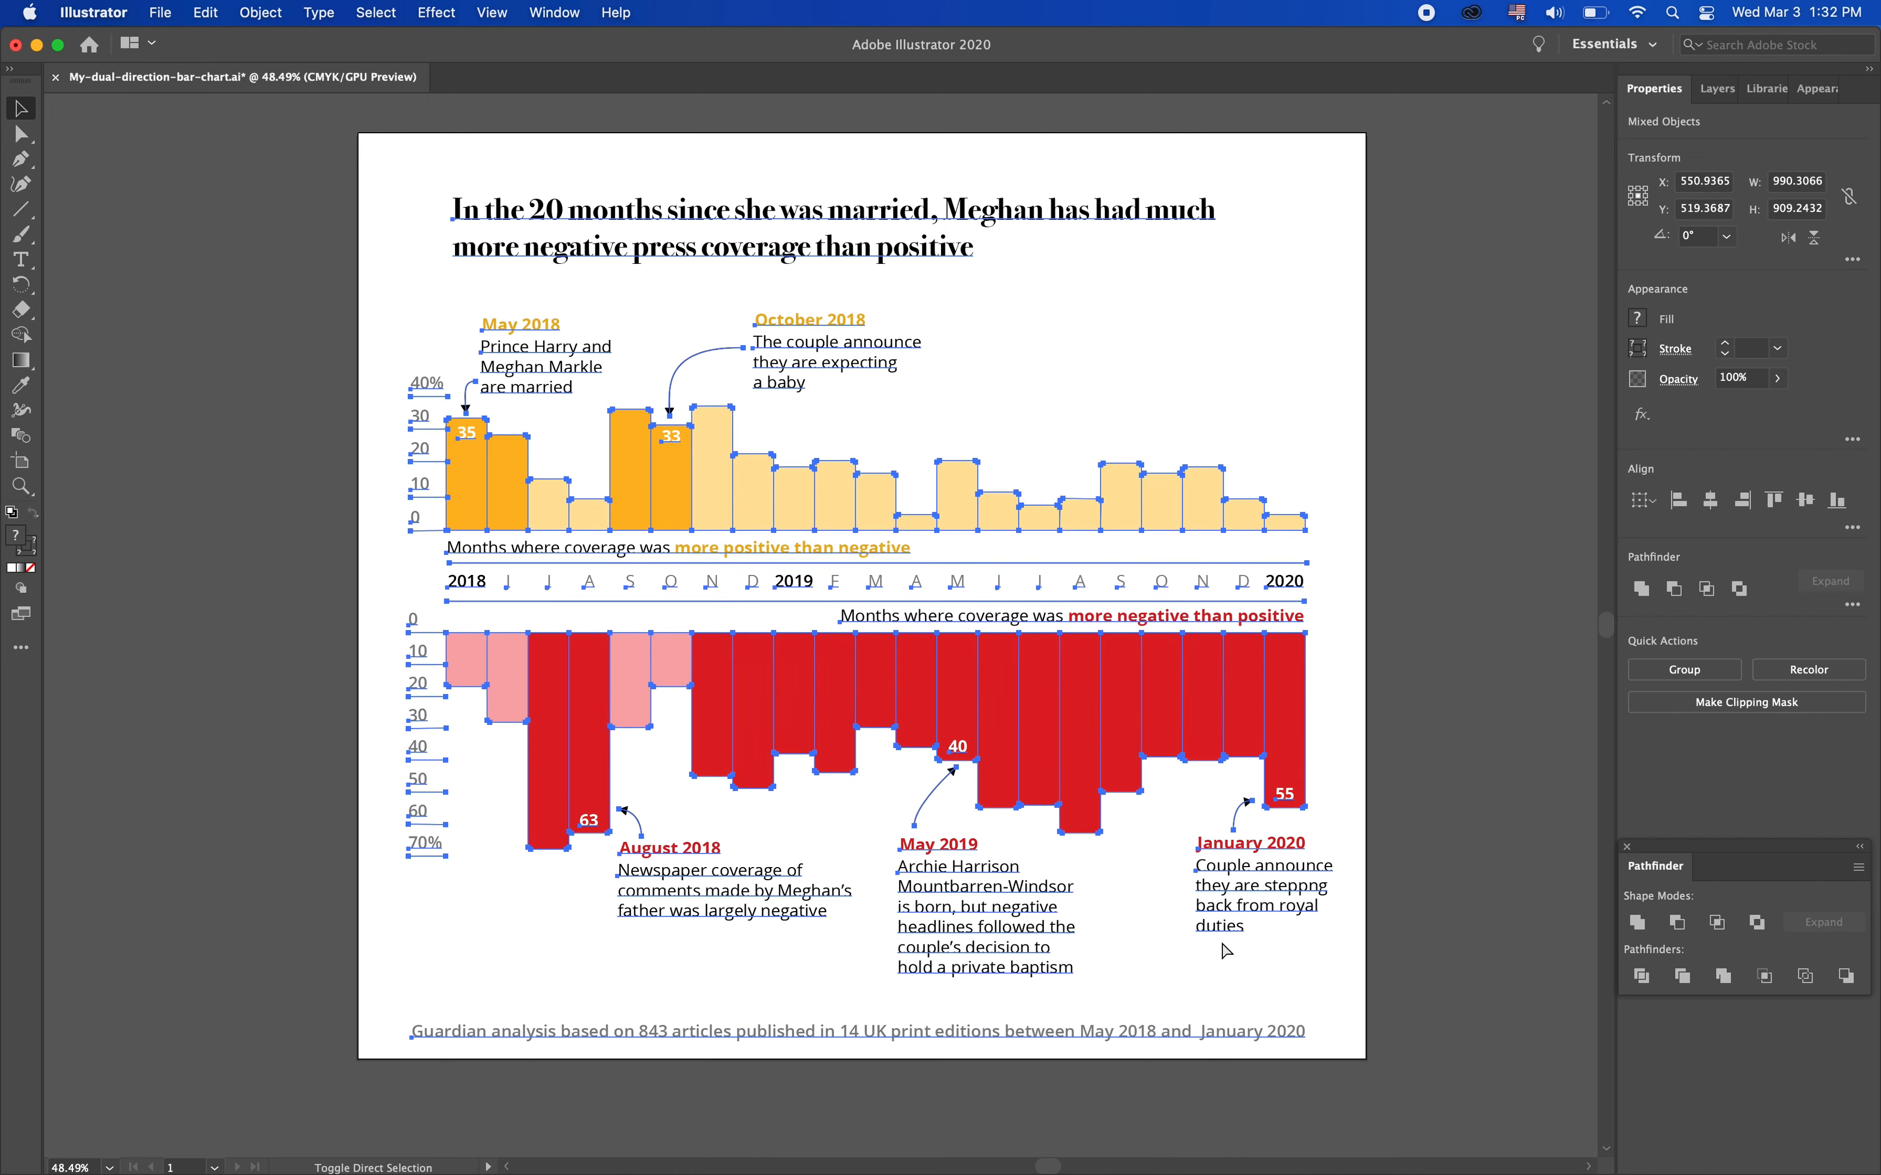
Redo the alignment of the Guardian source note with the title's left edge and the chart's further upward shift
key(shift+super+z)
key(shift+super+z)
key(shift+super+z)
key(shift+super+z)
key(shift+super+z)
key(shift+super+z)
key(shift+super+z)
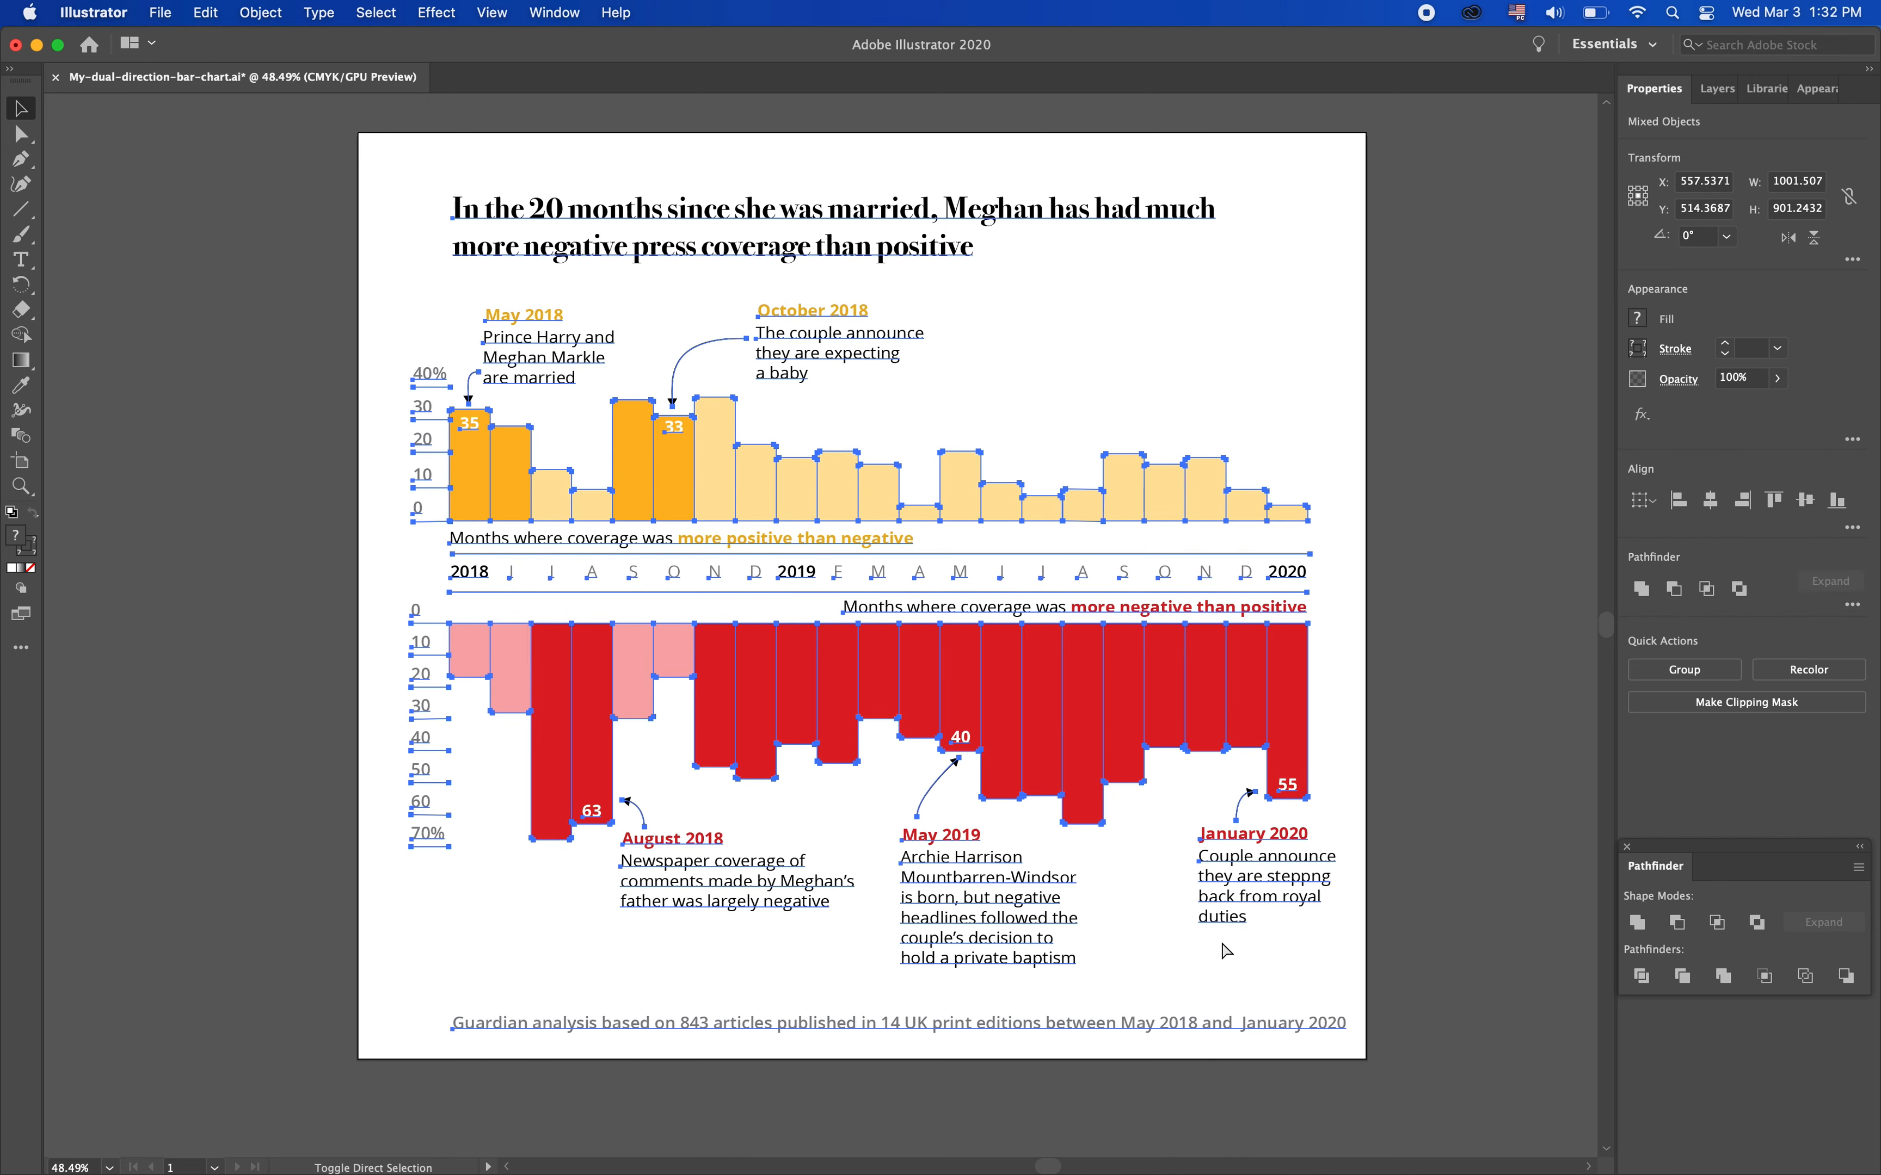
Redo the bold credit "Replicated by: your name" in the artboard's upper right corner and the final artwork repositioning
key(shift+super+z)
key(shift+super+z)
key(shift+super+z)
key(shift+super+z)
key(shift+super+z)
key(shift+super+z)
key(shift+super+z)
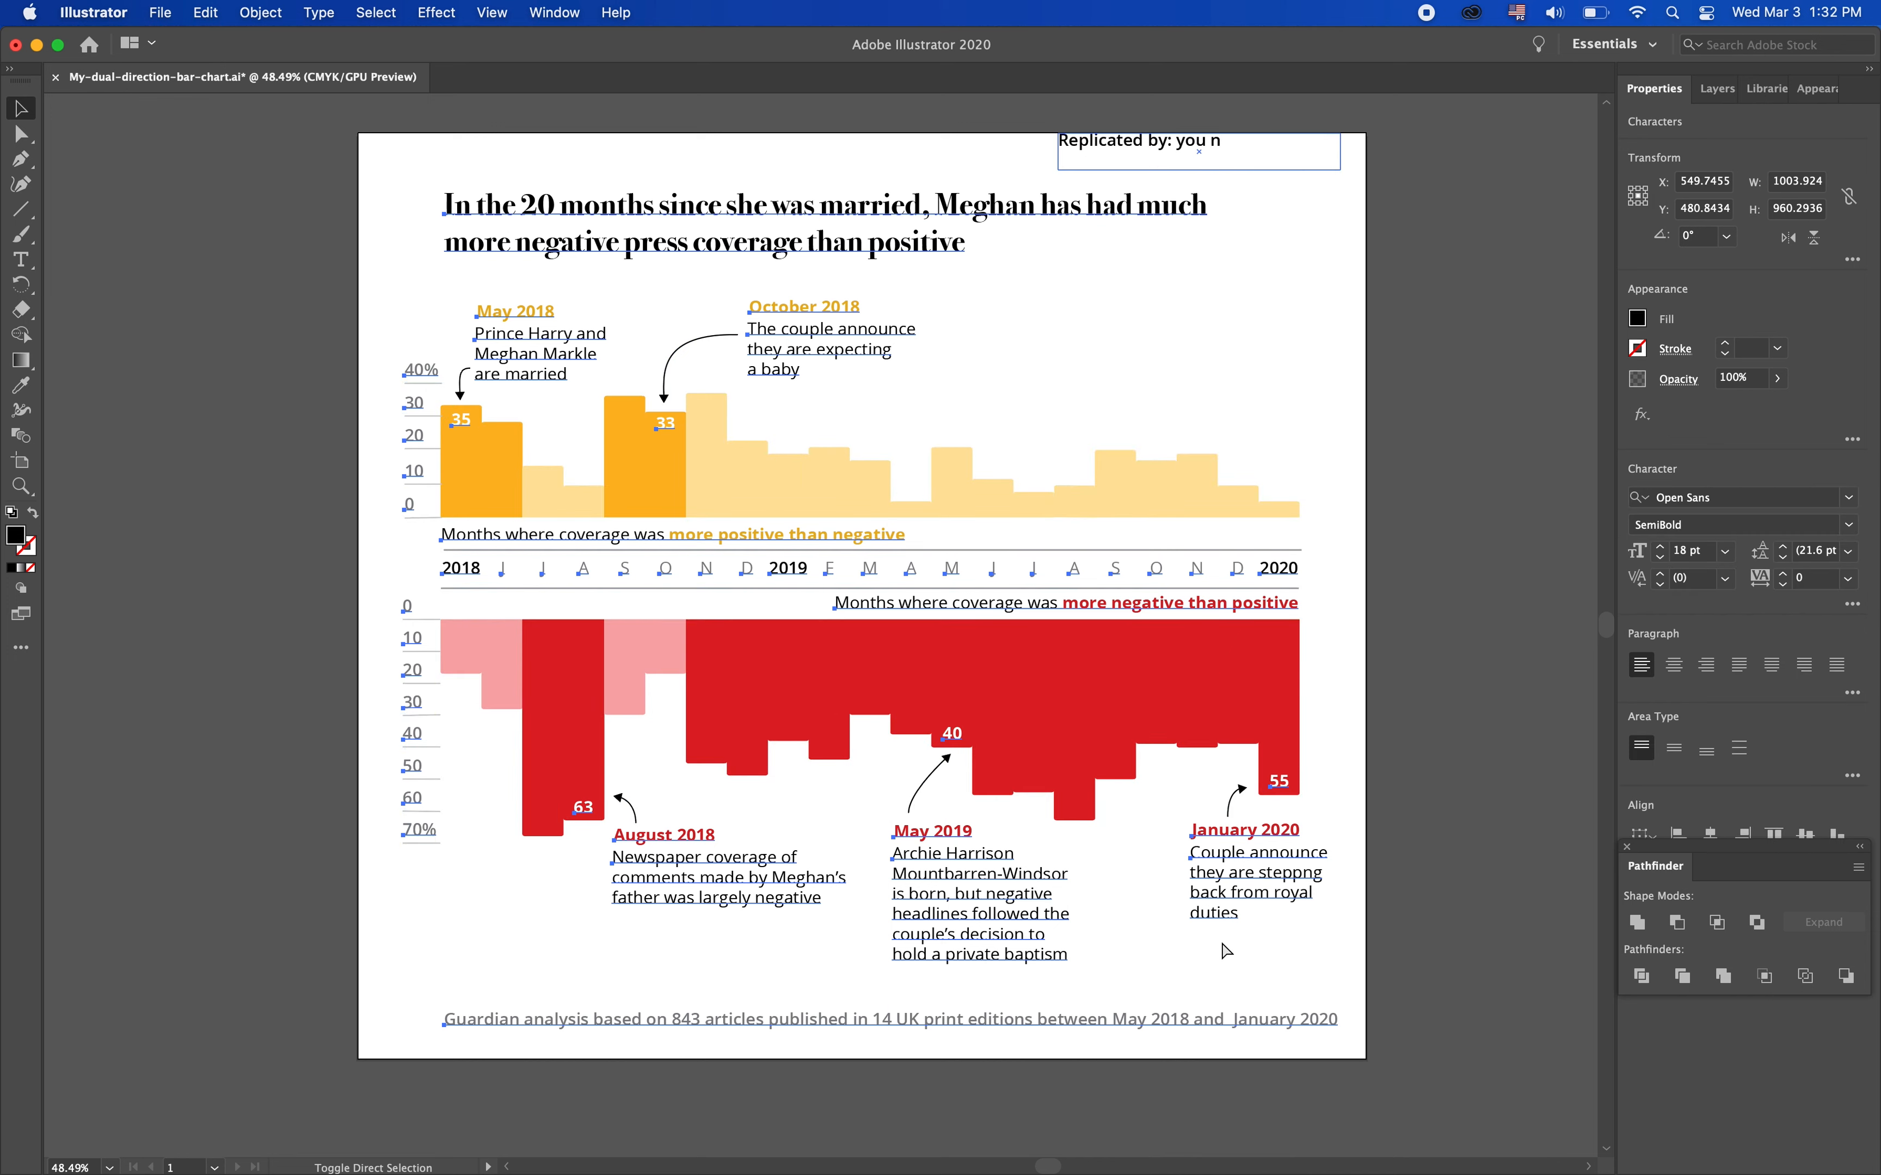
key(shift+super+z)
key(shift+super+z)
key(shift+super+z)
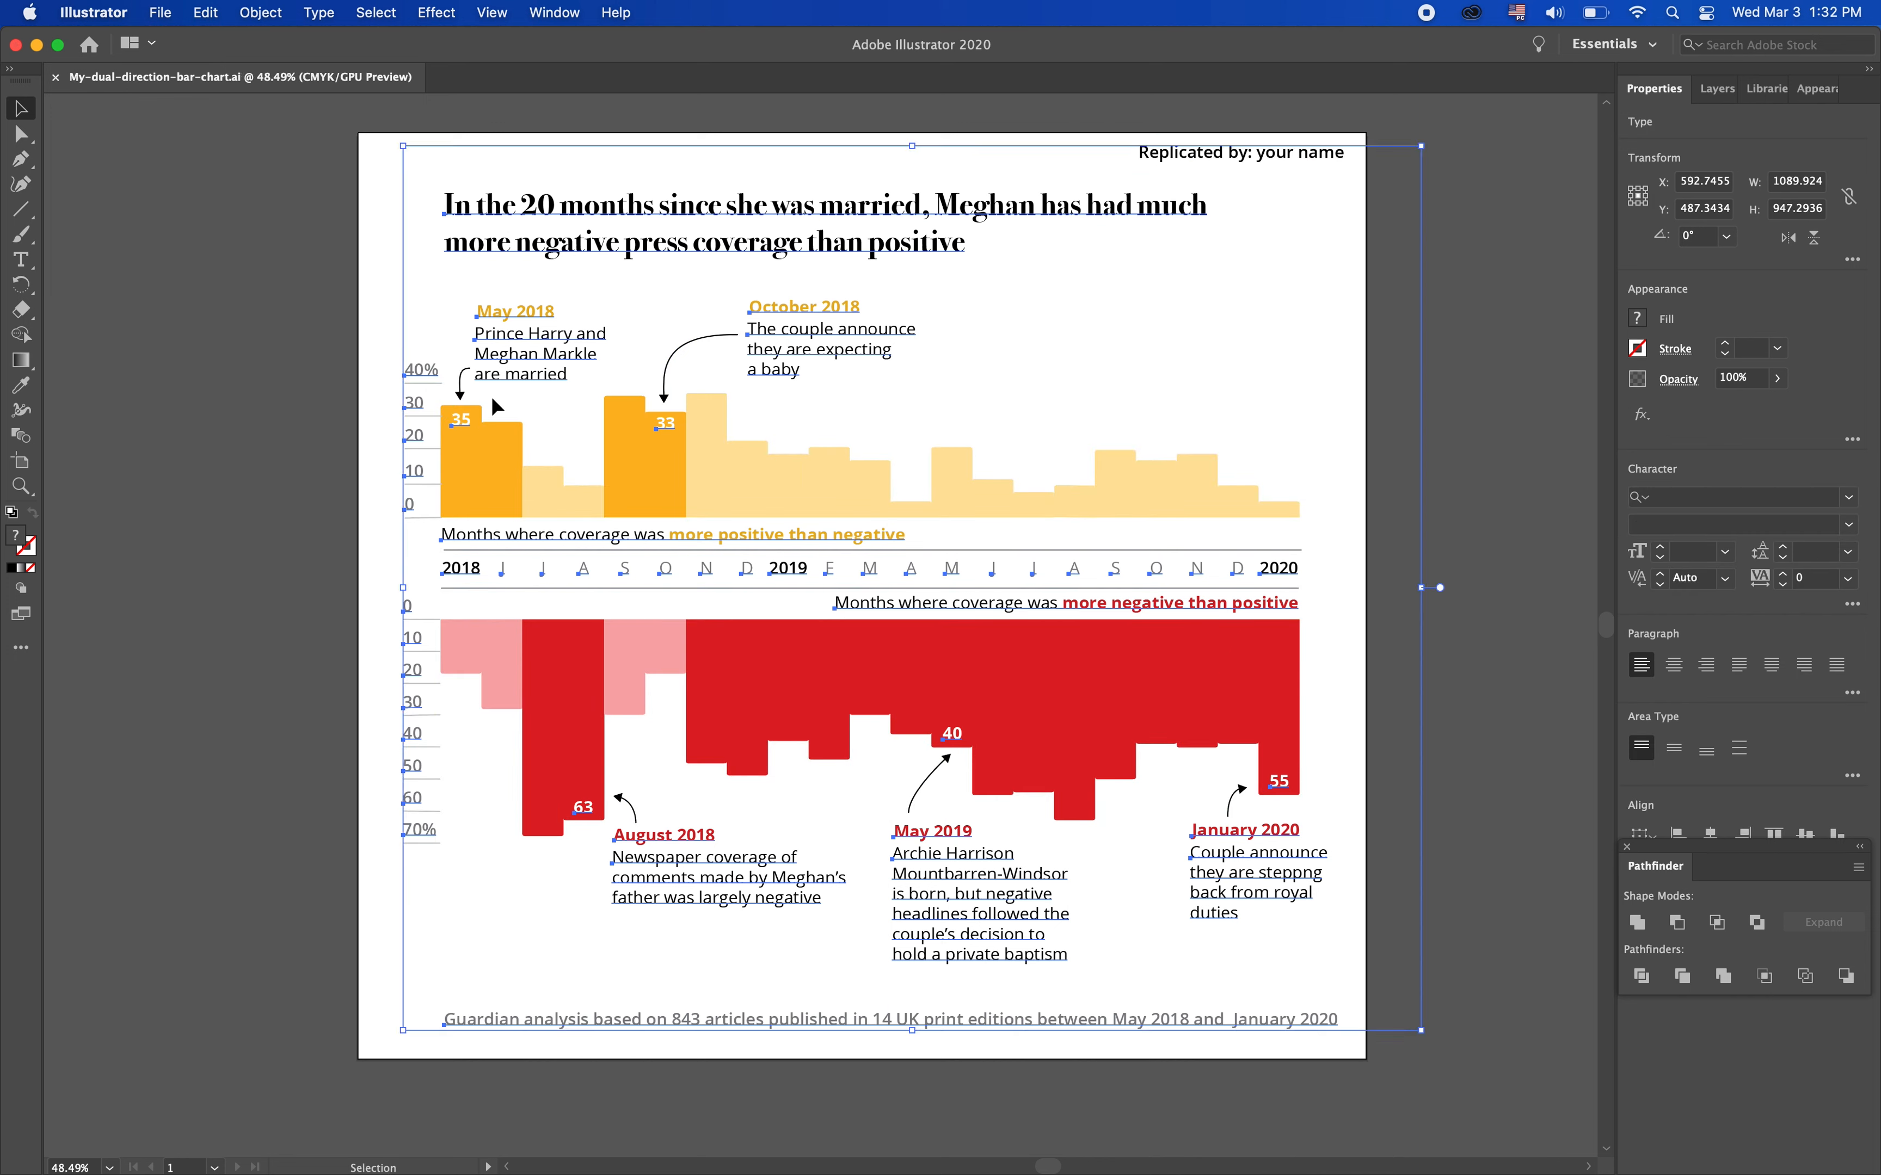
Export the chart to Downloads as My-dual-direction-bar-chart.png in PNG format, replacing the existing file
click(274, 398)
click(162, 13)
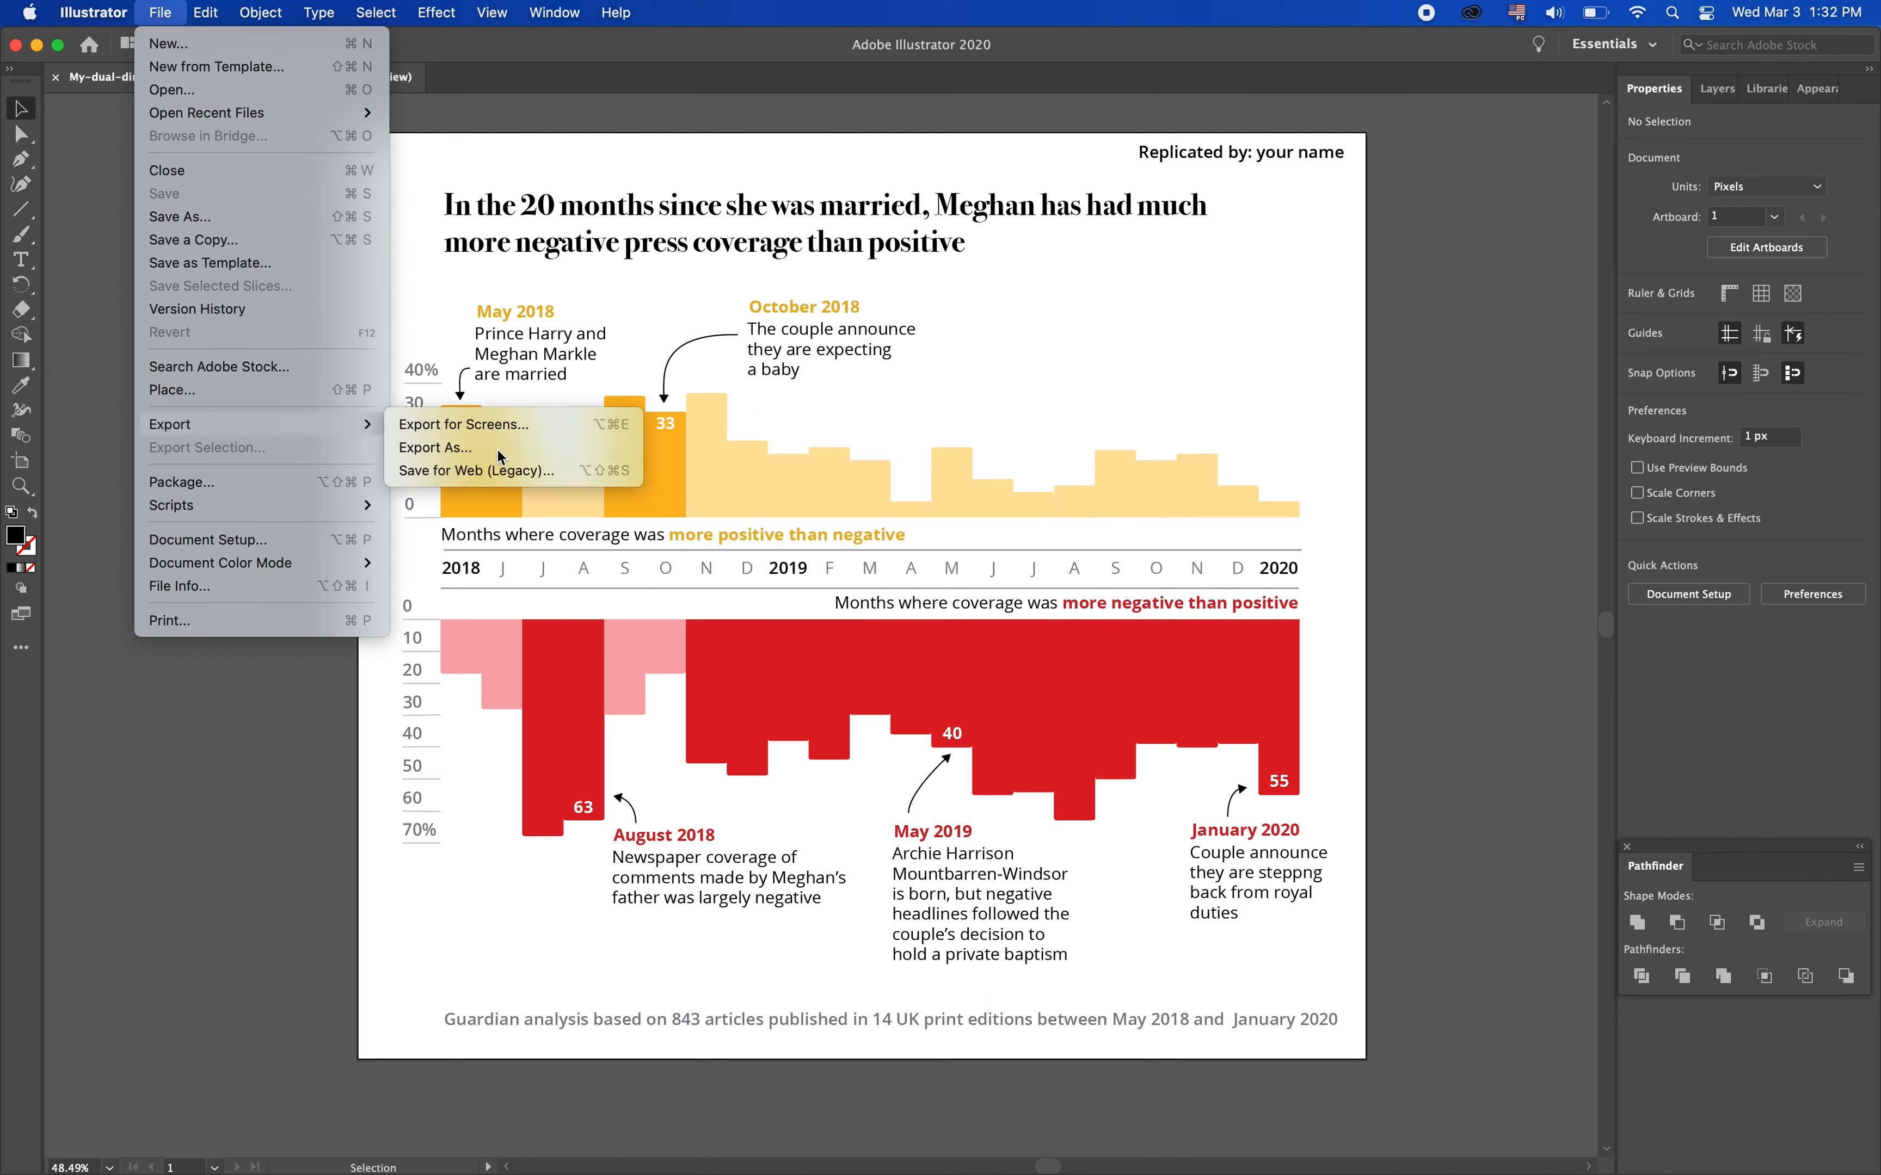
click(509, 458)
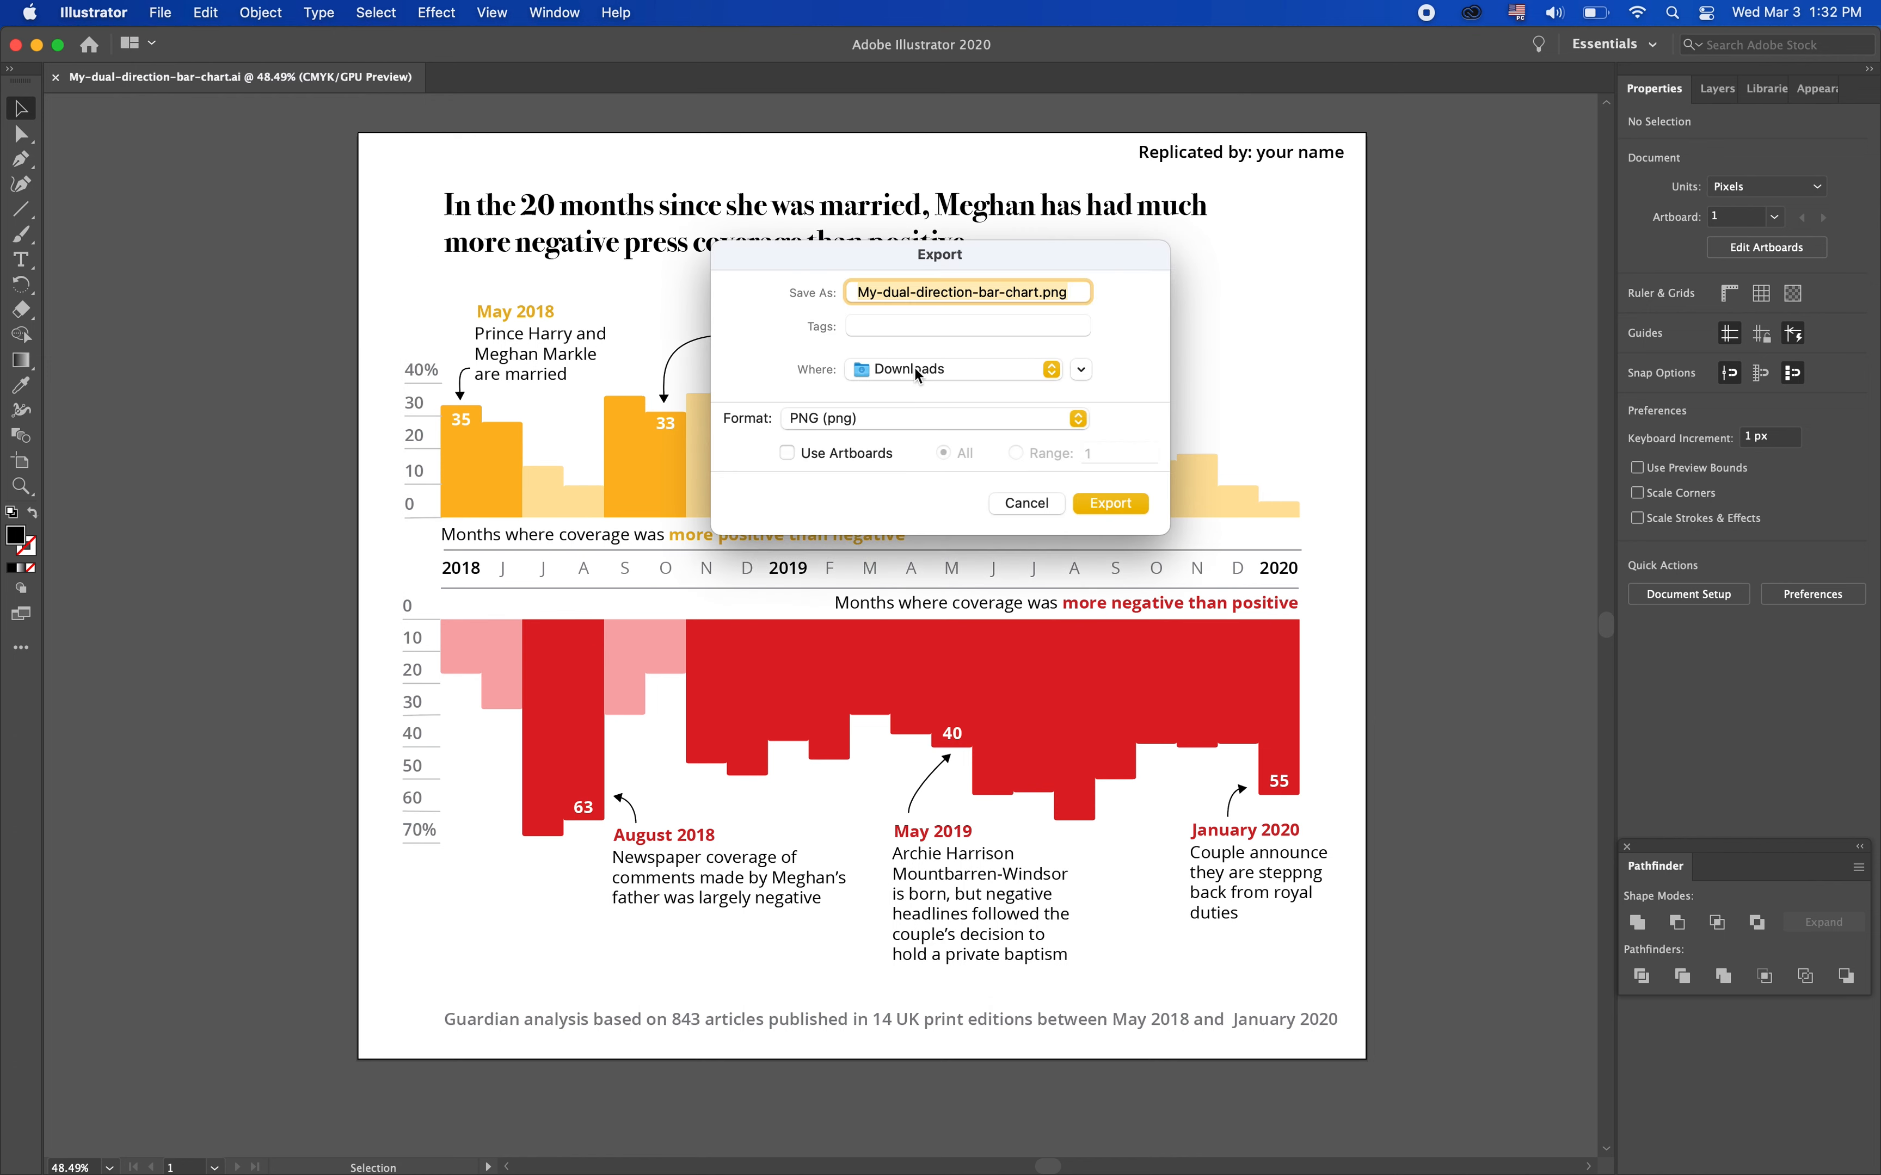
click(1123, 507)
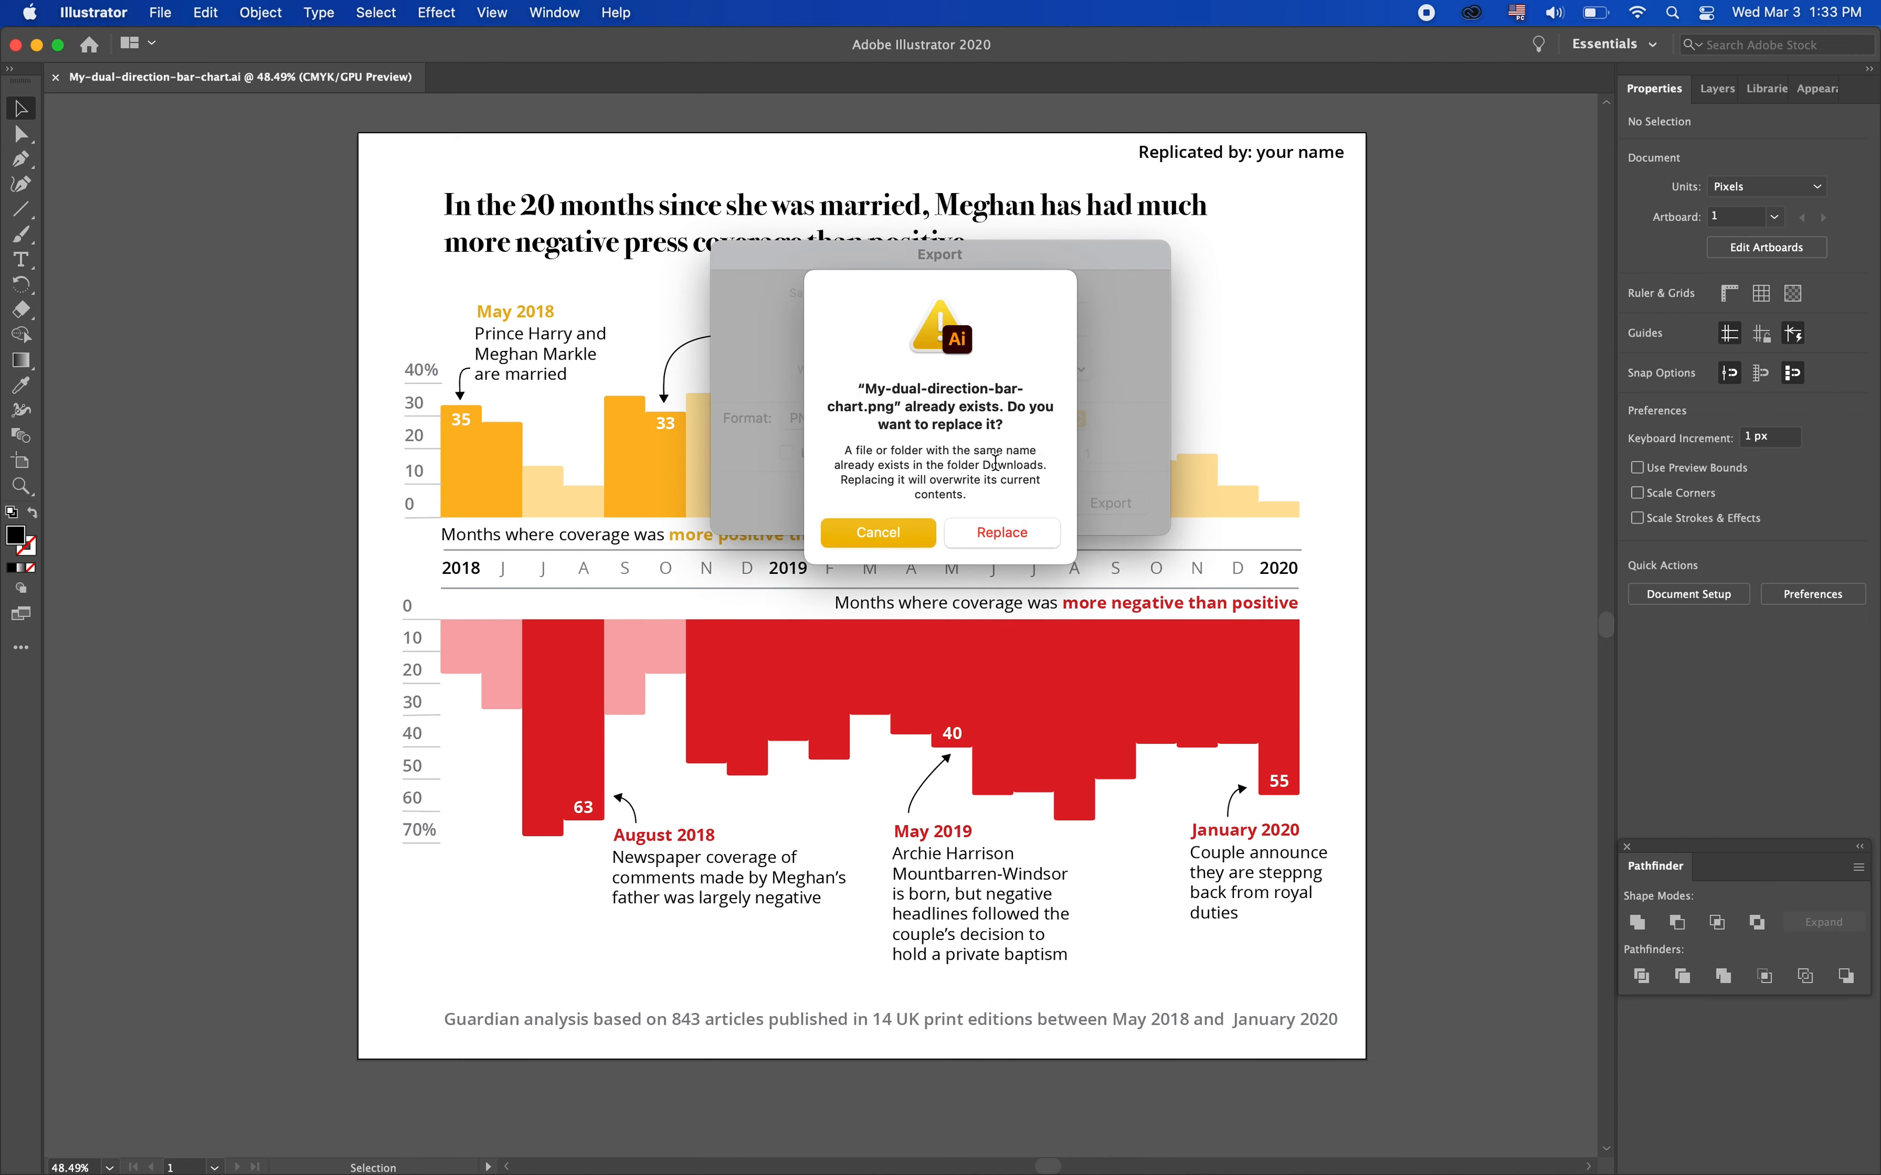
click(1000, 533)
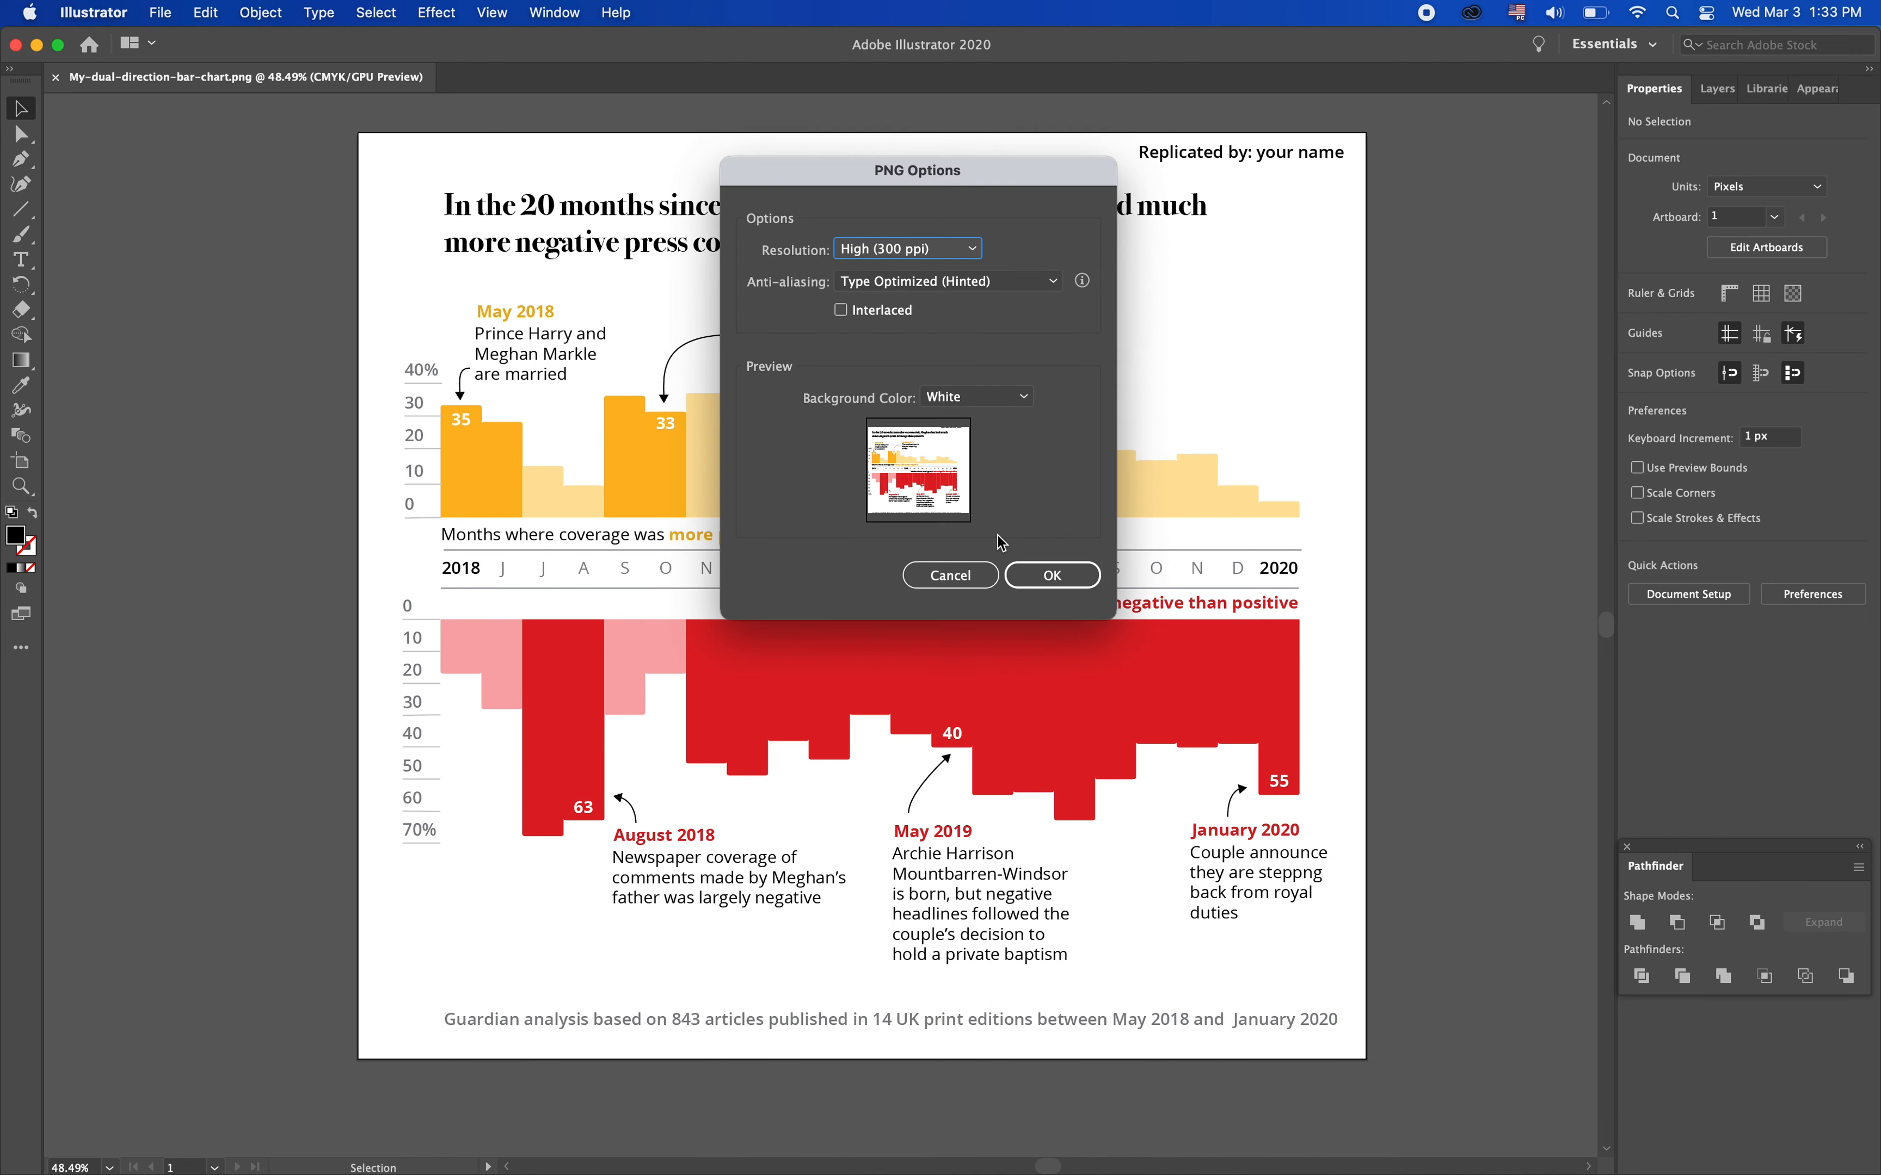
Set the PNG resolution to High (300 ppi) with a white background and complete the export
click(962, 251)
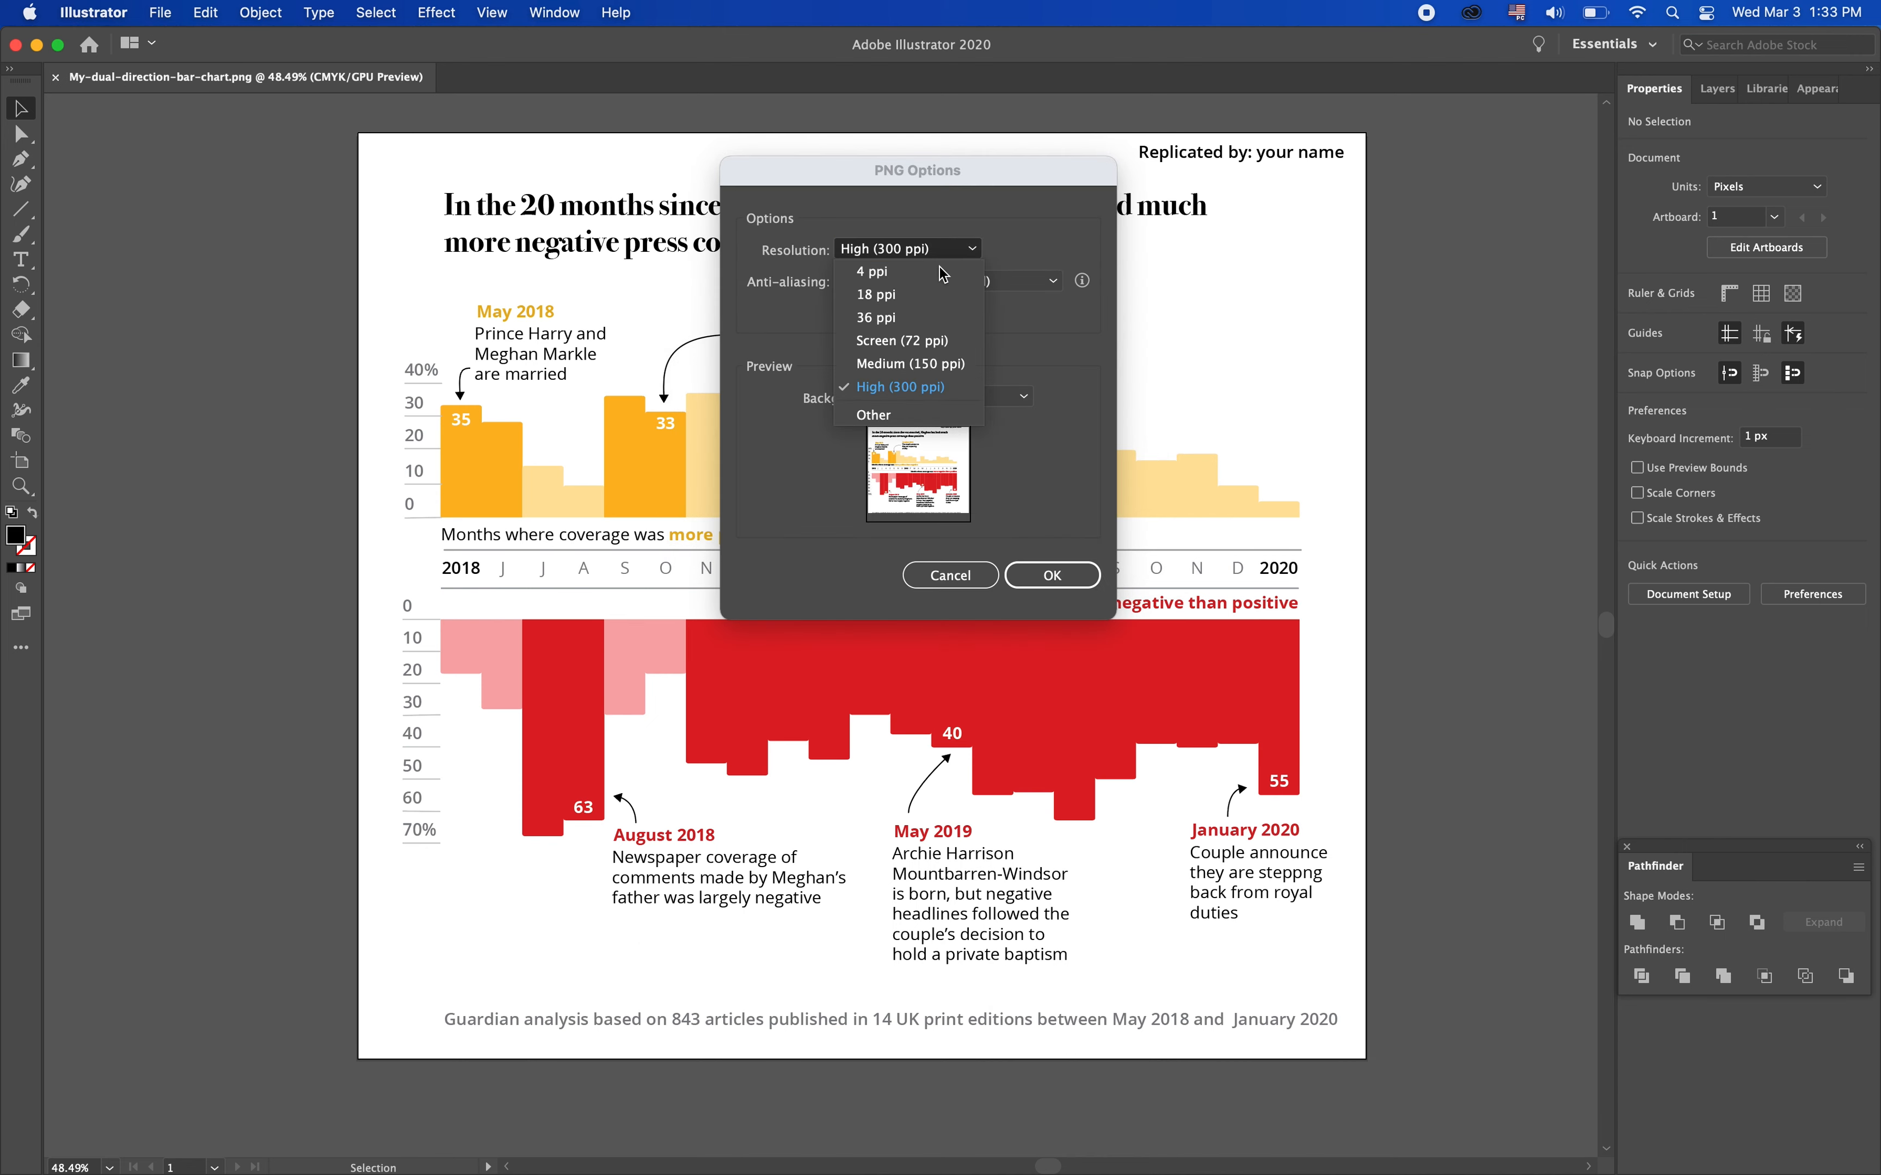
click(870, 394)
click(984, 400)
click(963, 451)
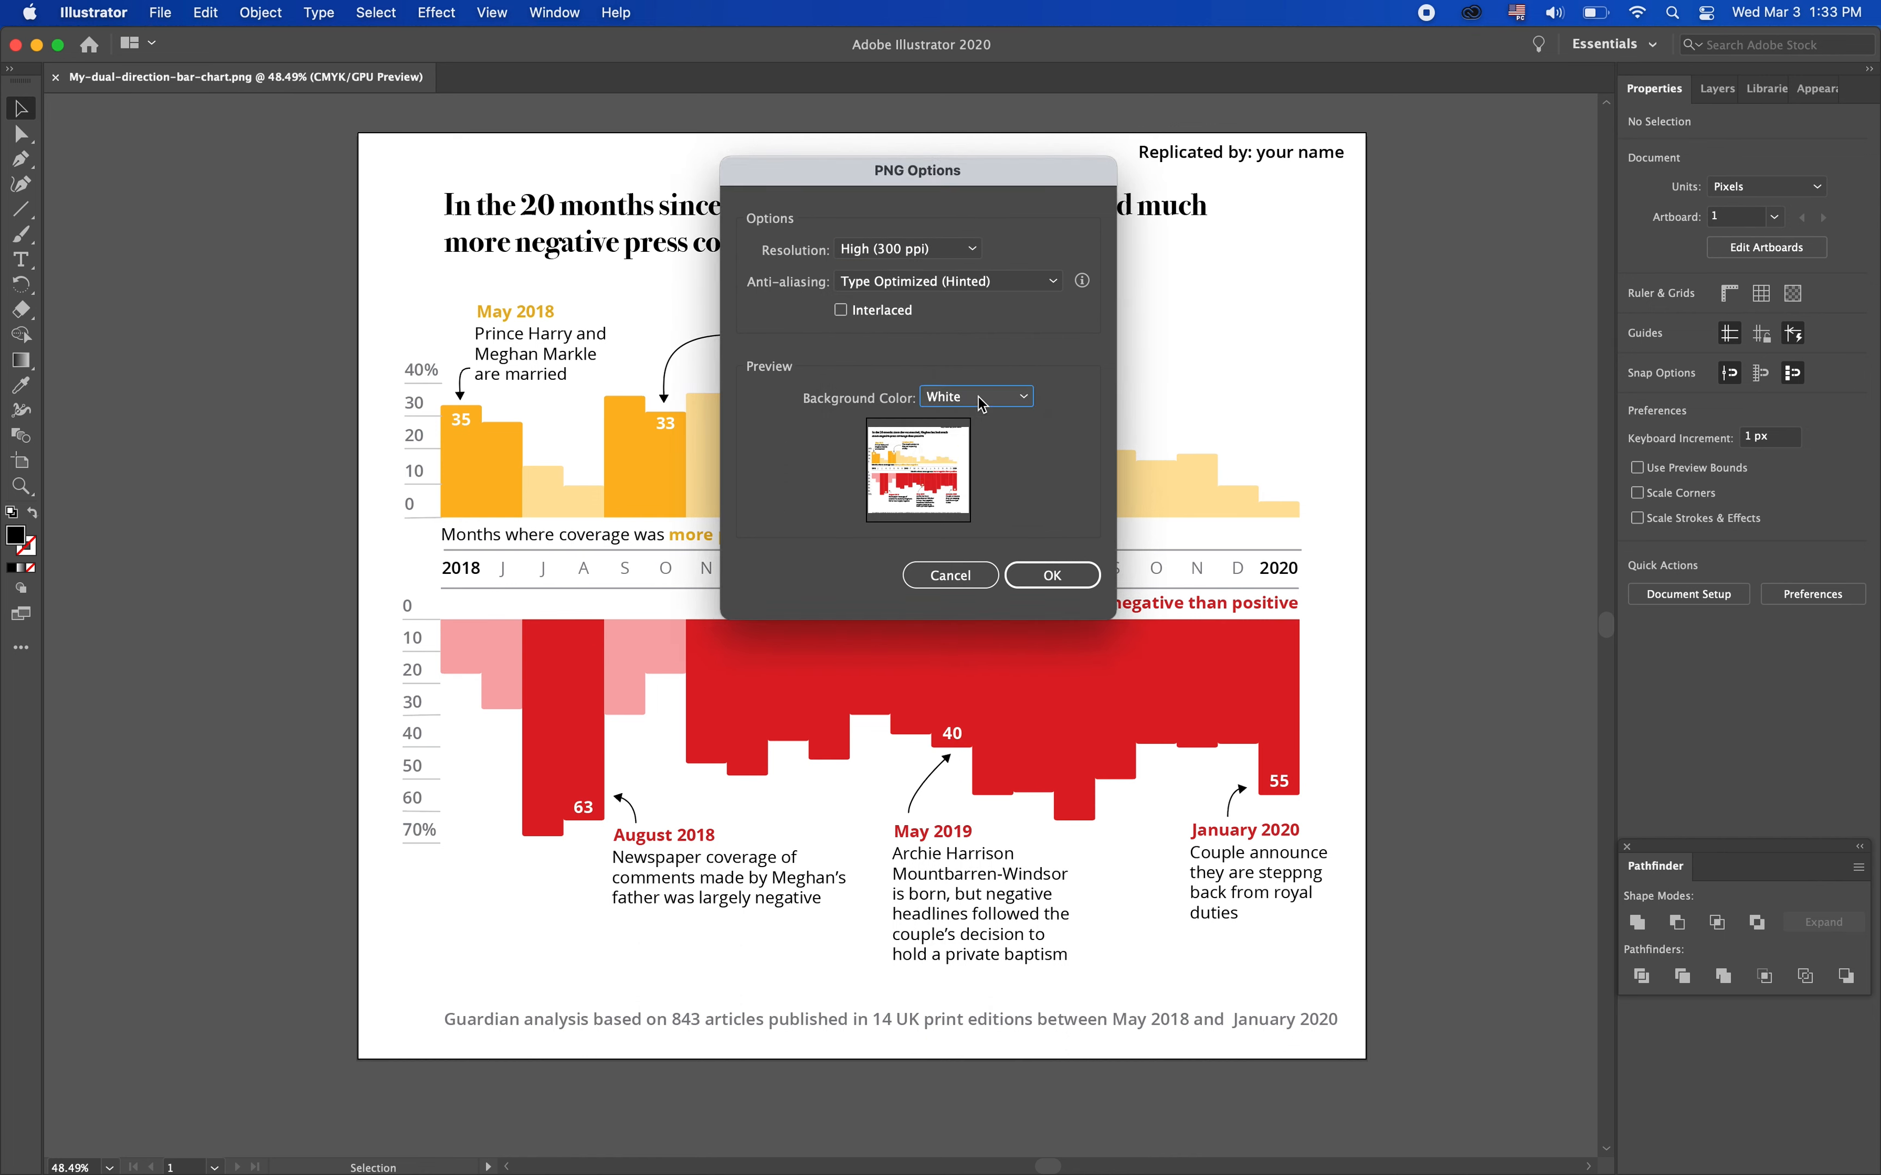
click(978, 400)
click(977, 421)
click(976, 403)
click(977, 451)
click(1060, 579)
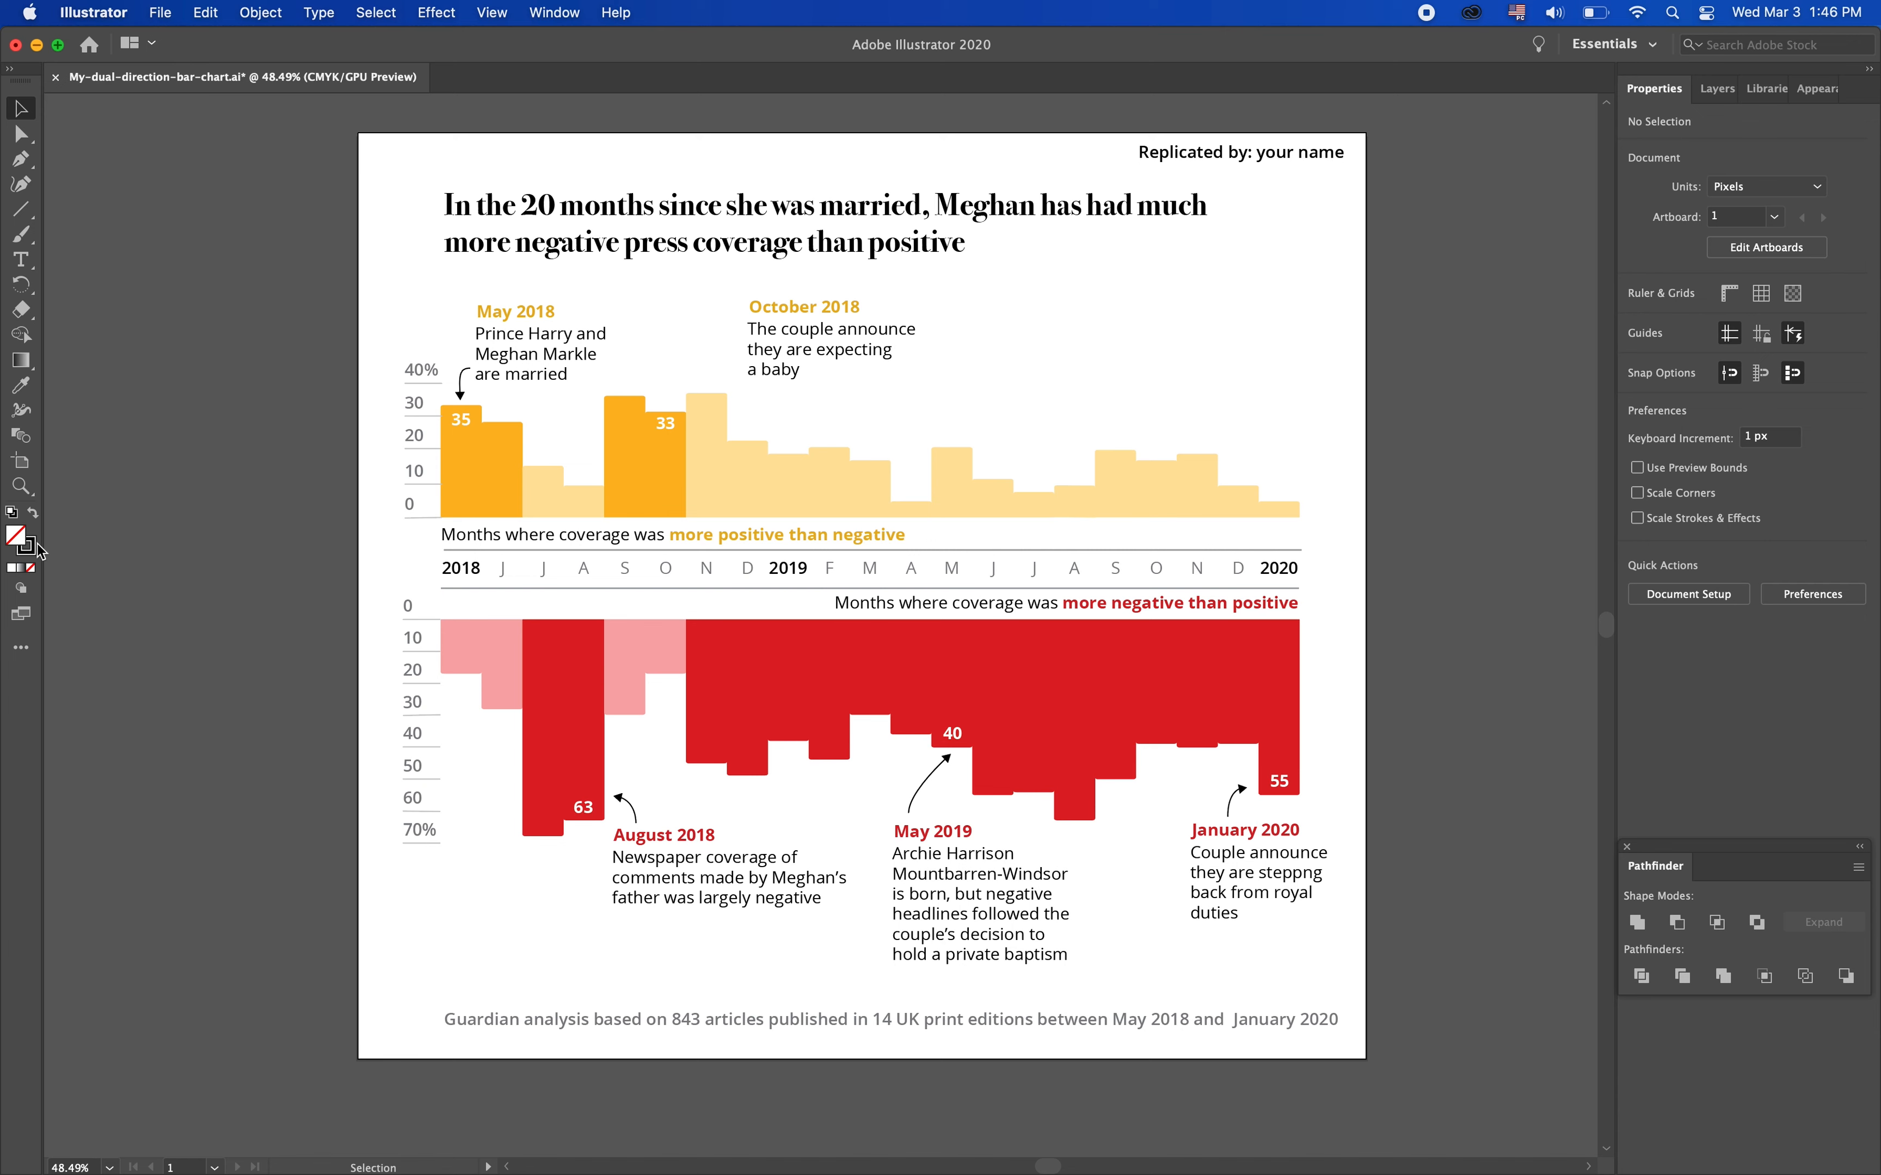
Draw a line about 71 by 83 px from the October 2018 annotation to the 33 bar and curve it upward at the bar end
key(backslash)
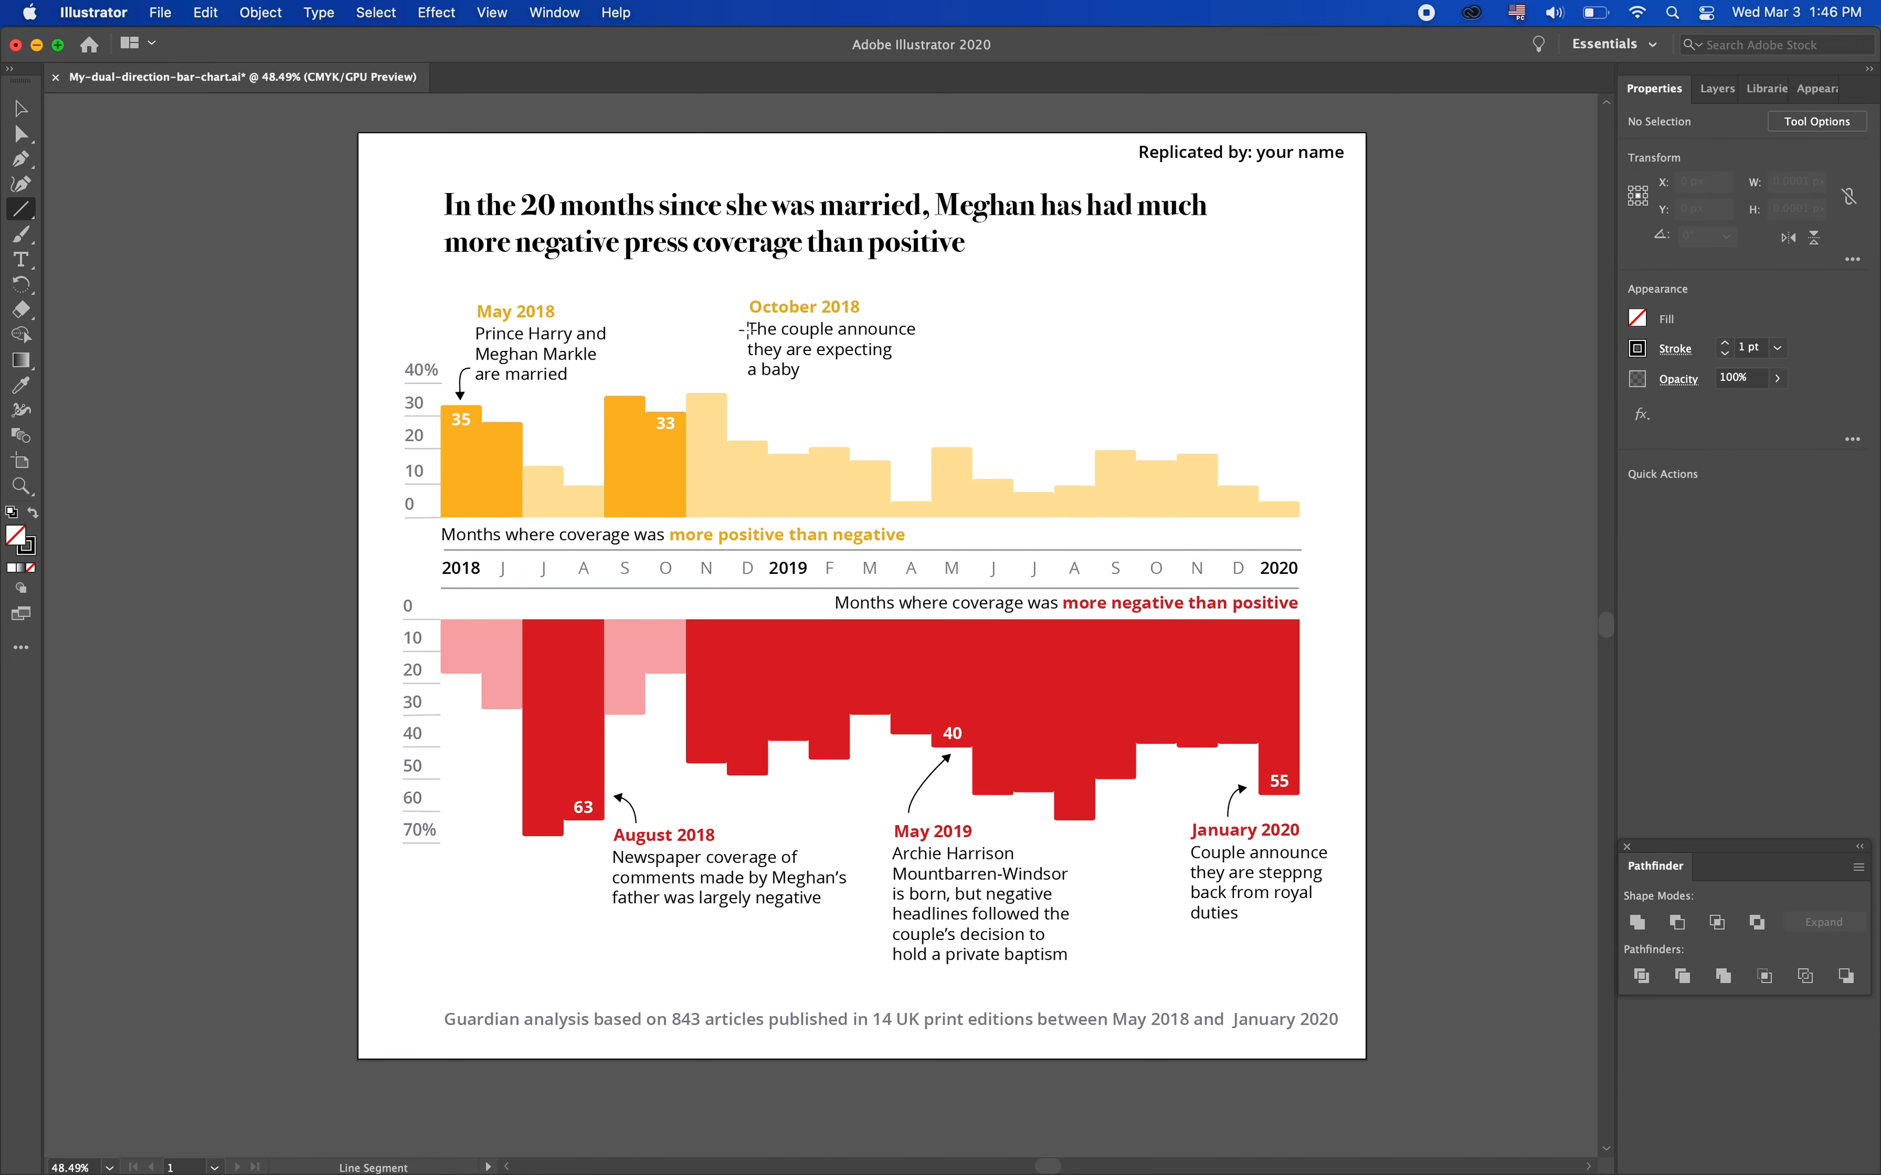
mouse_move(732, 318)
mouse_down()
mouse_move(643, 406)
mouse_move(664, 394)
mouse_up()
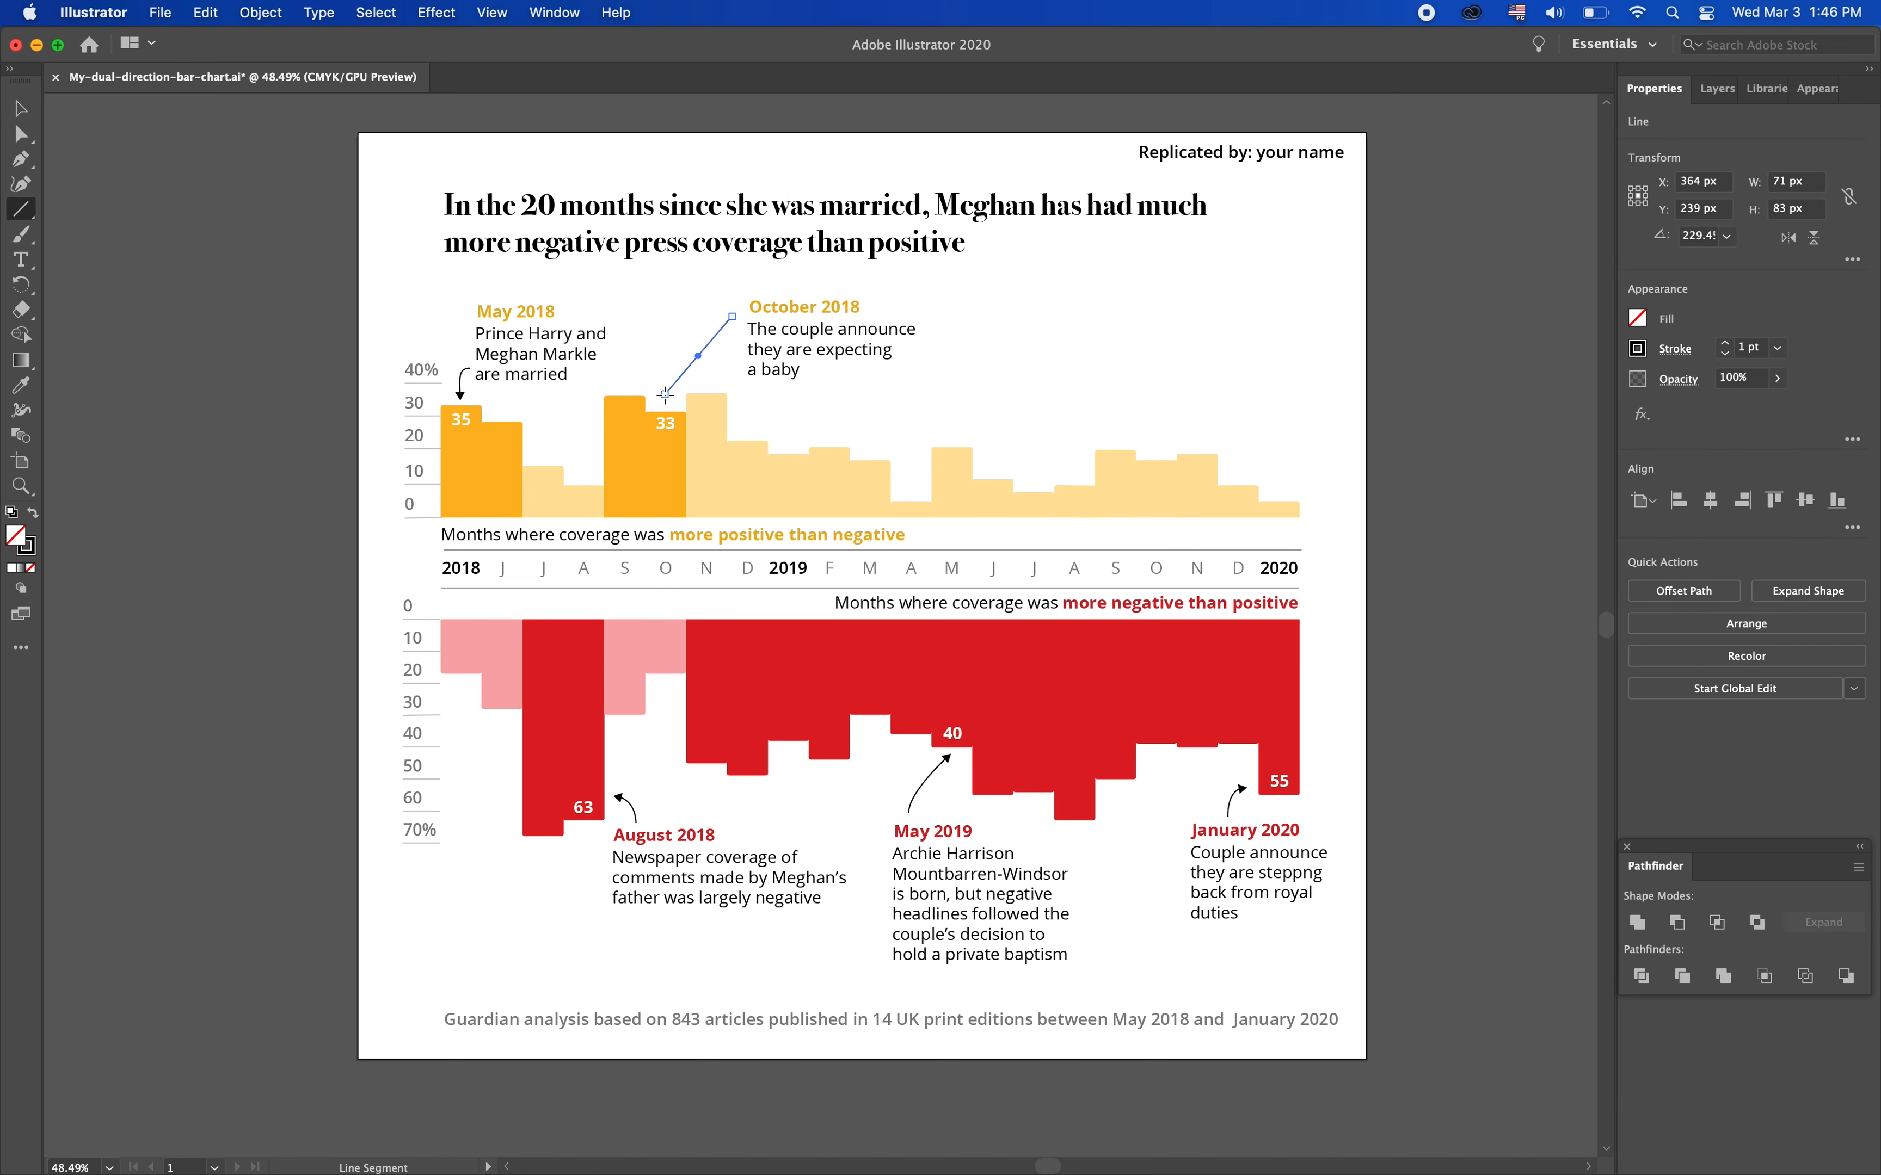
click(24, 136)
click(664, 396)
click(1732, 473)
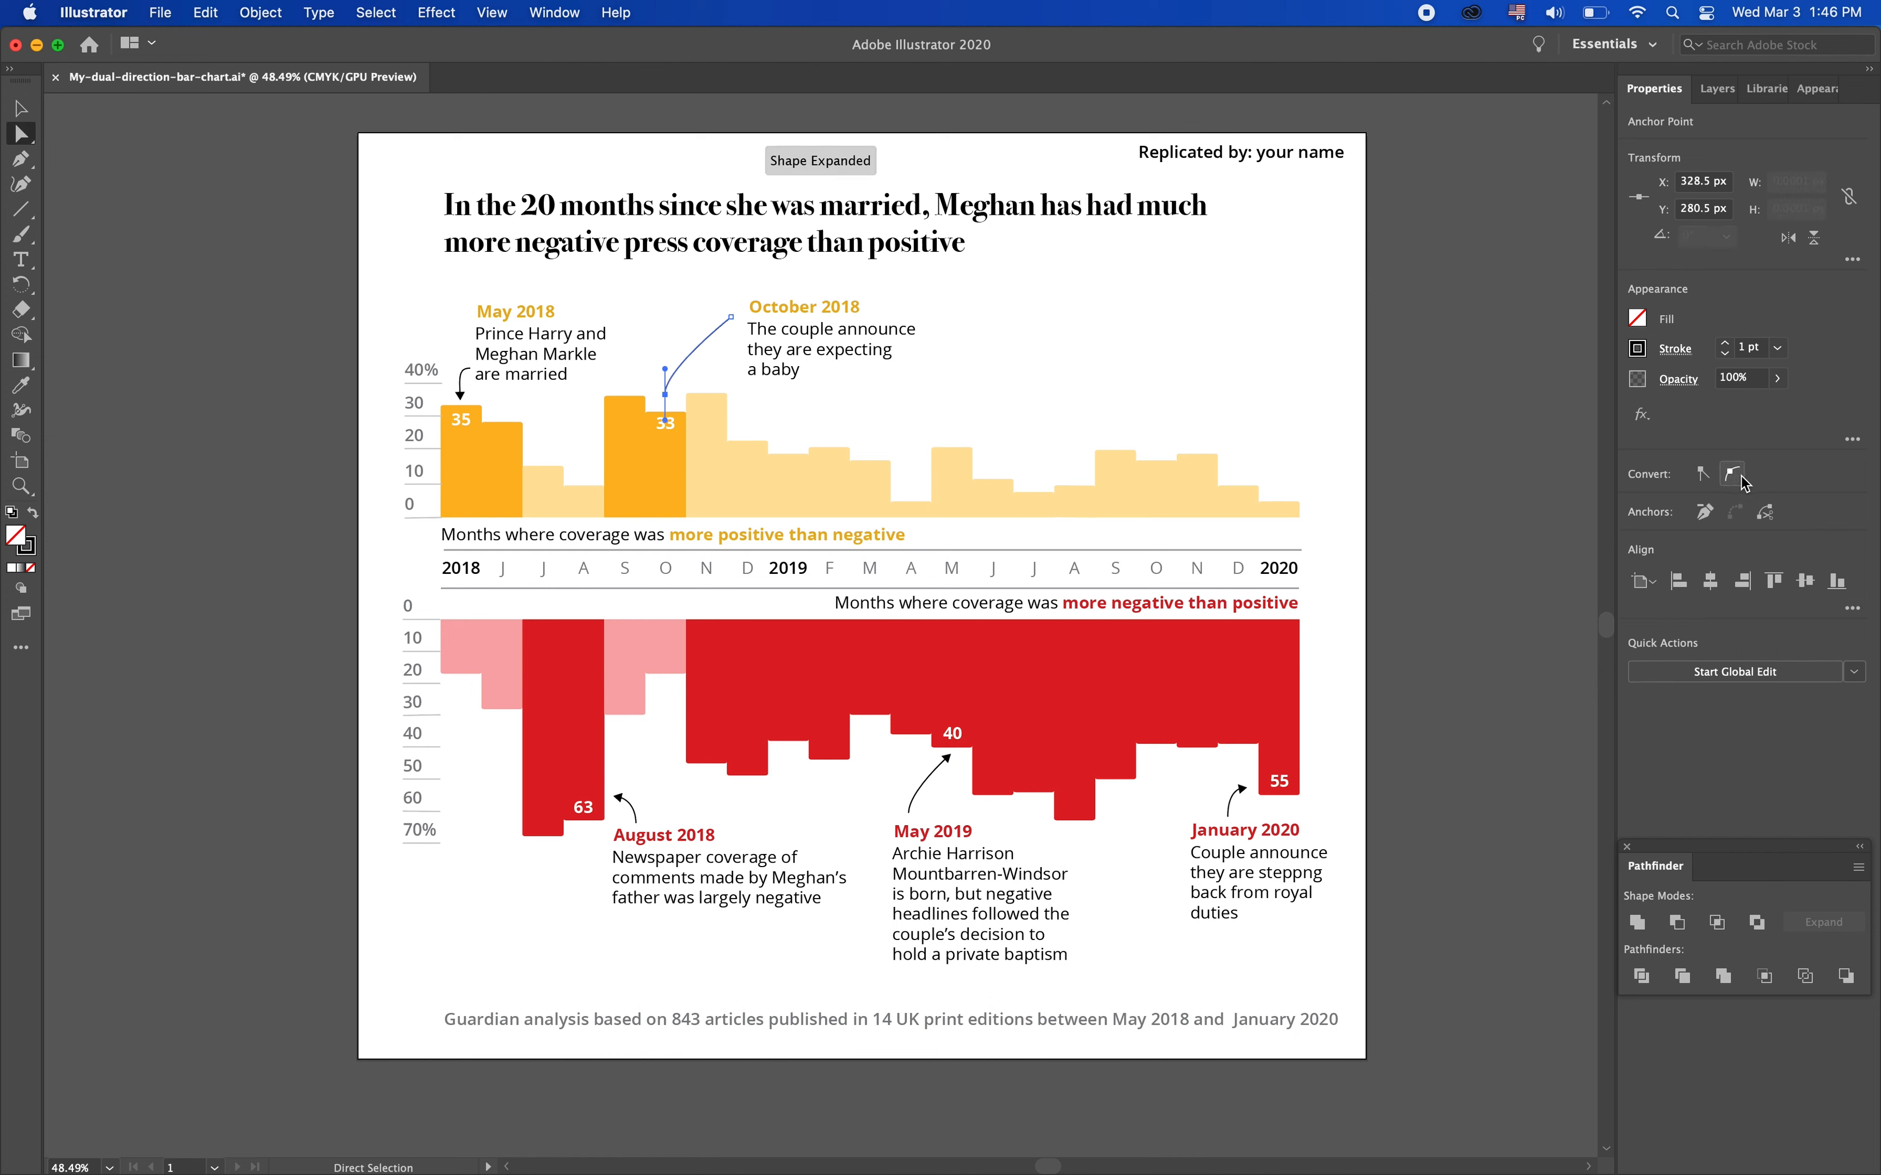
drag(665, 367, 666, 326)
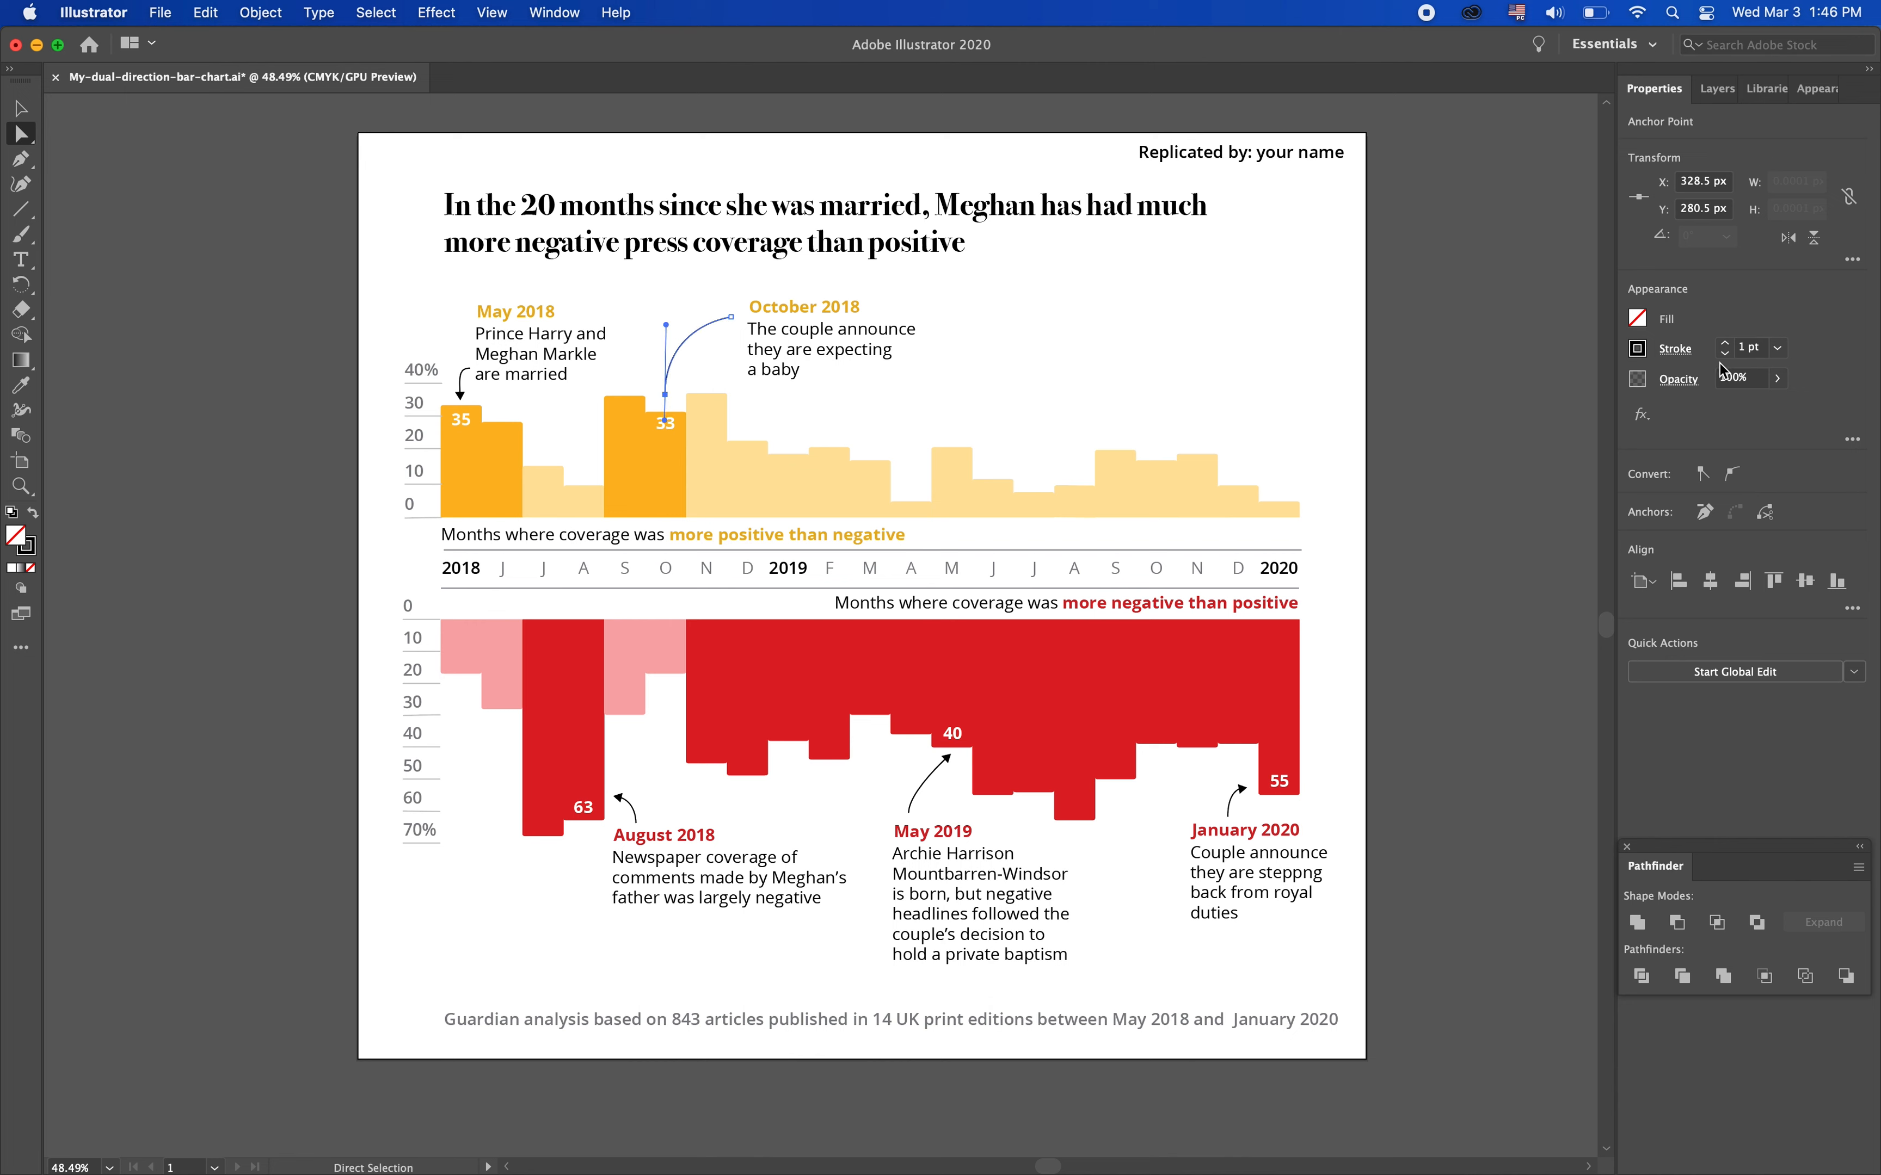
Add the Arrow 7 arrowhead to the end of the October 2018 curve above the 33 bar
click(1860, 446)
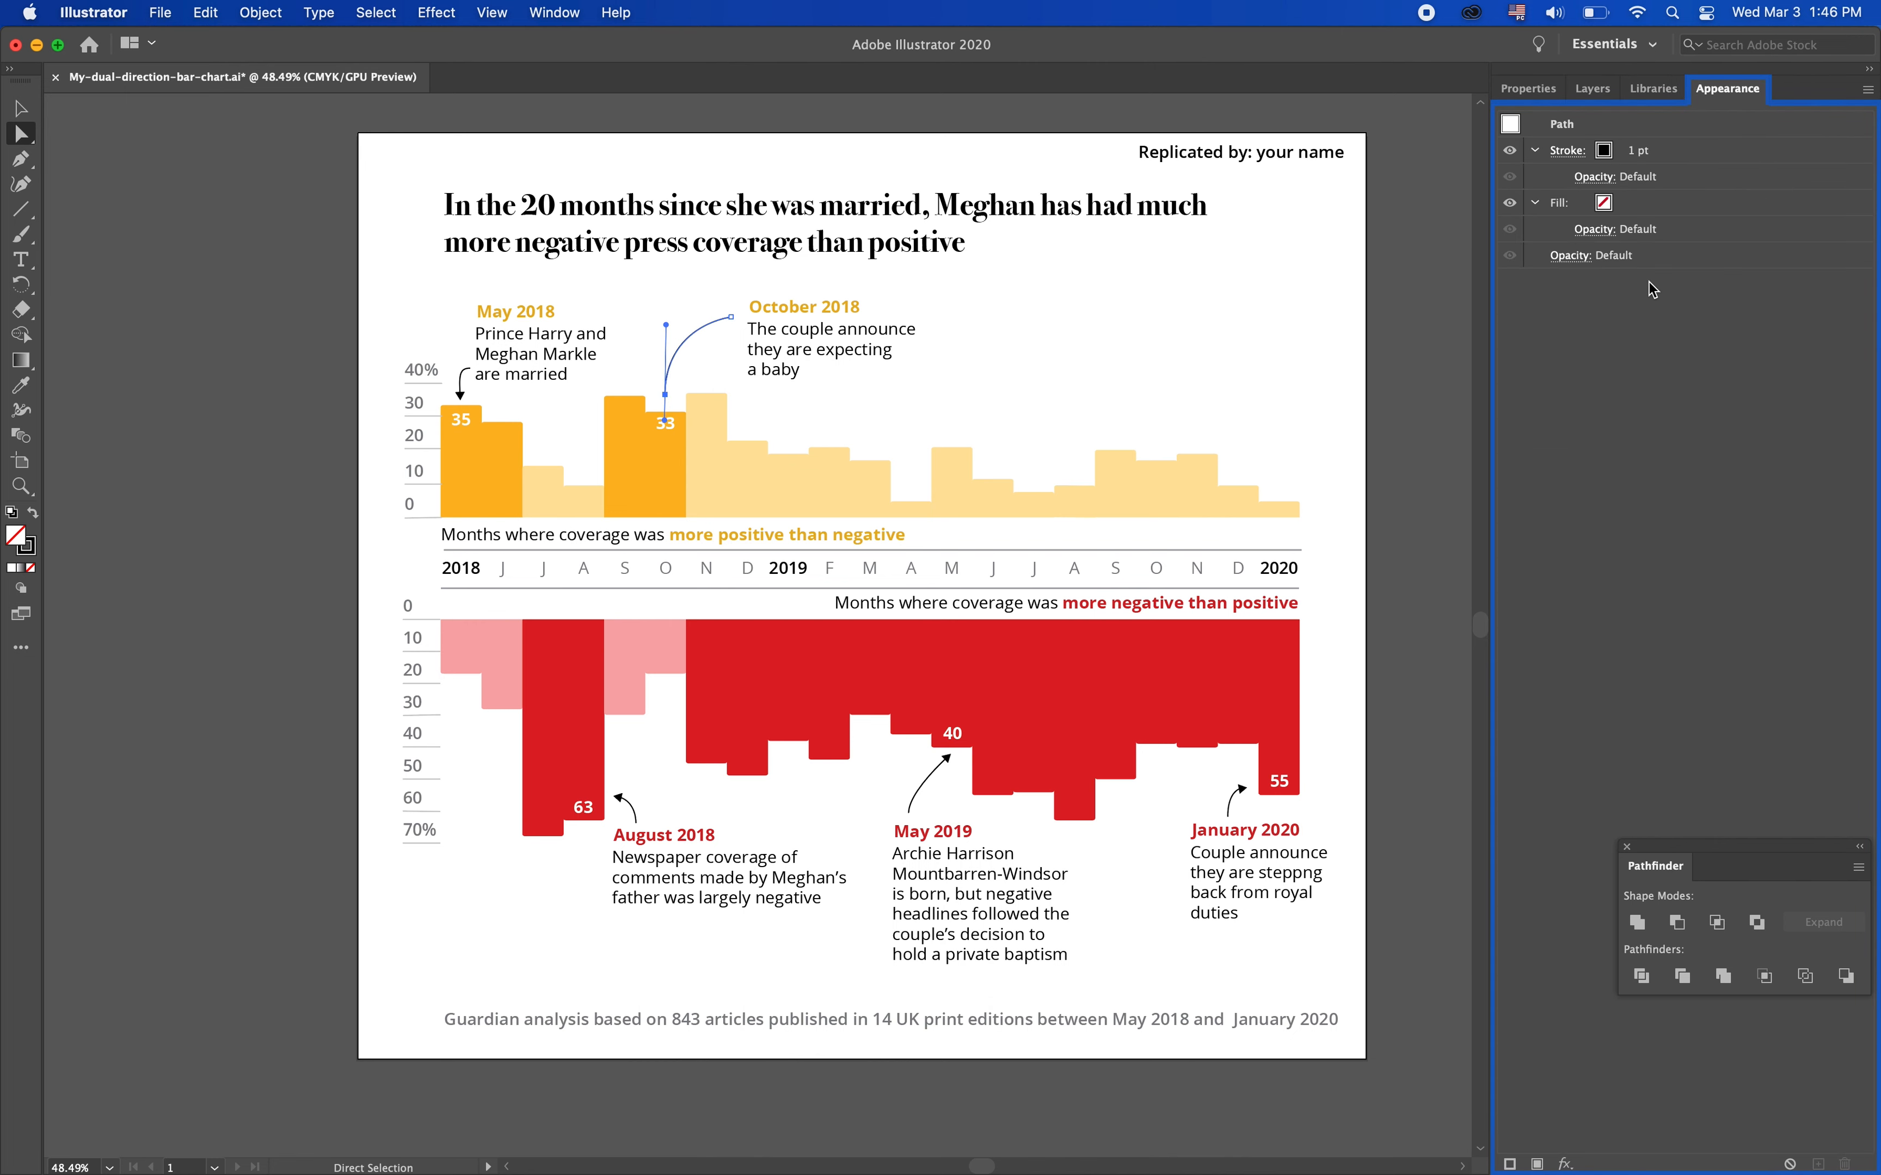
click(1568, 148)
click(1492, 380)
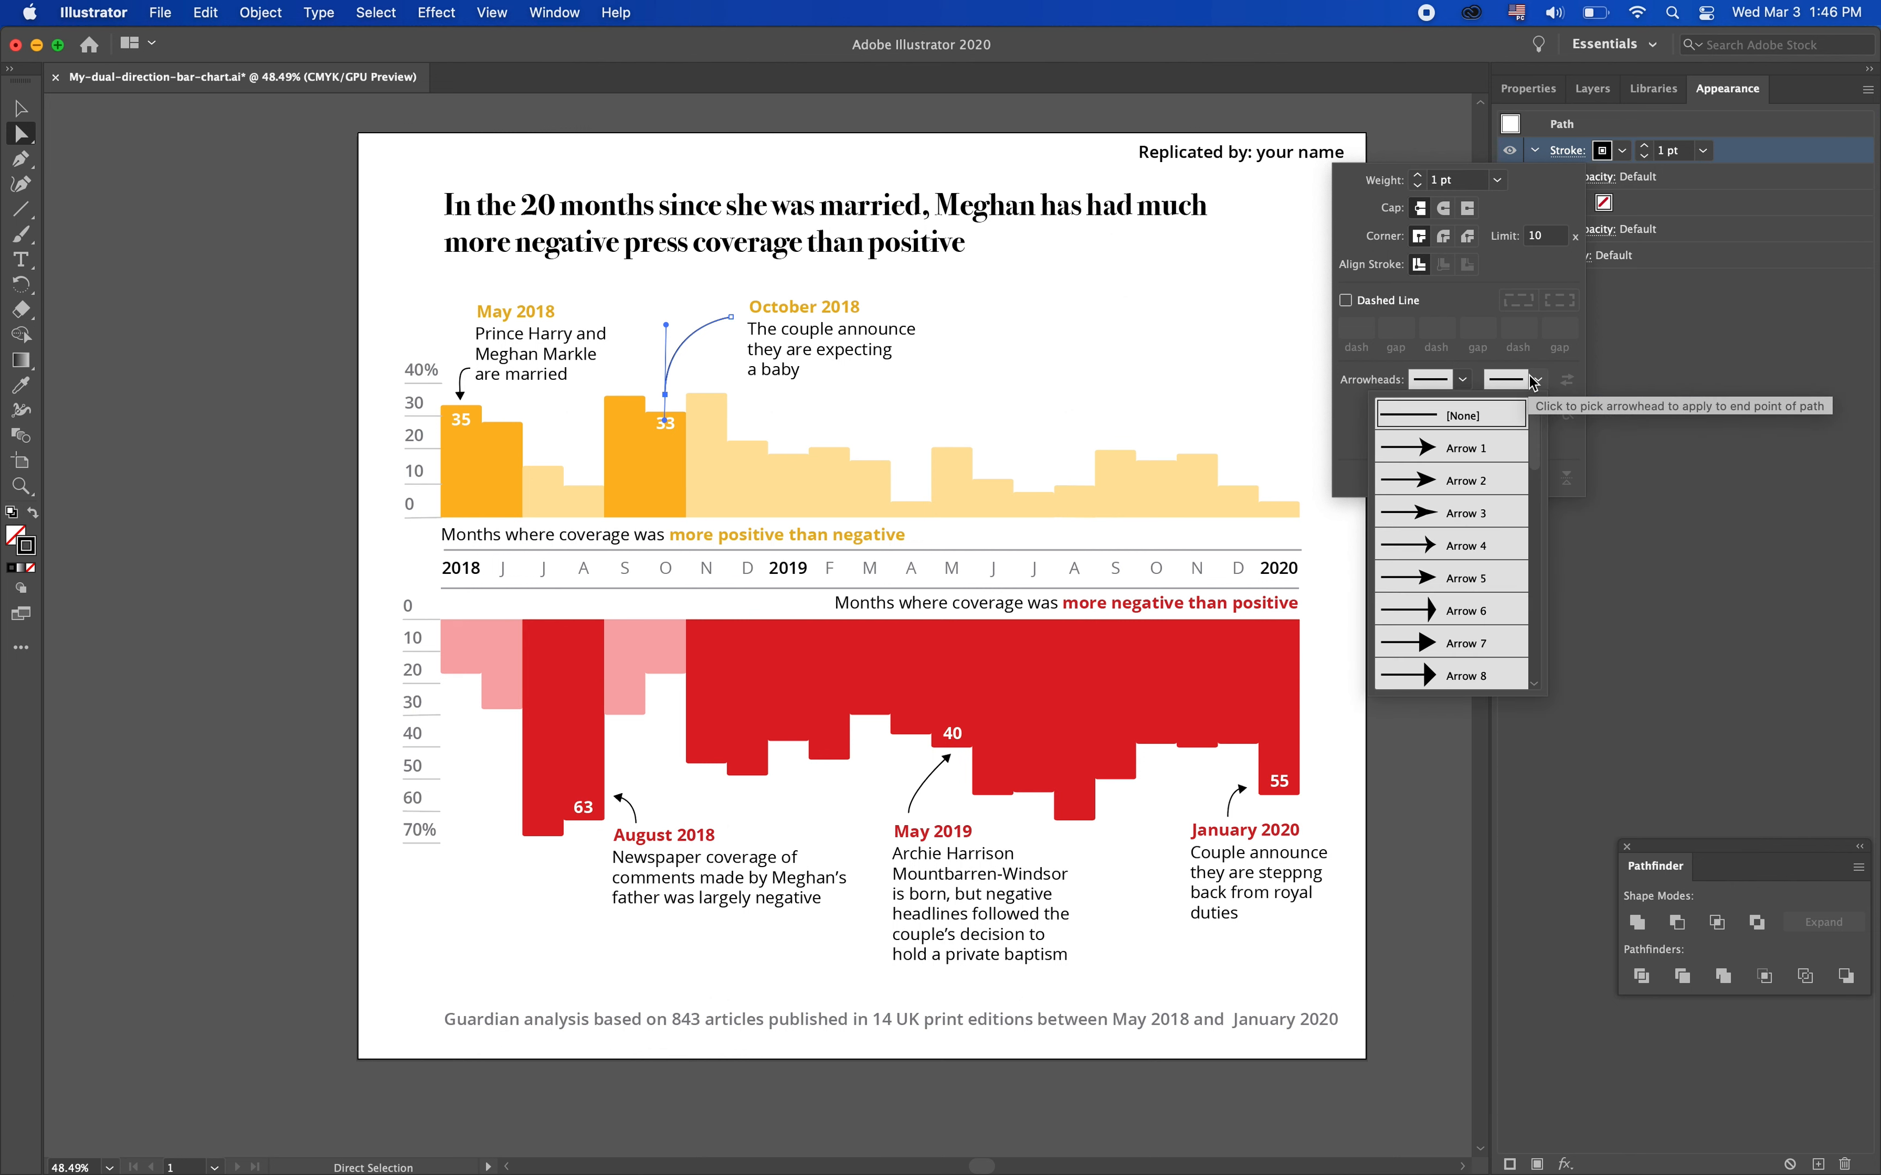
click(1464, 645)
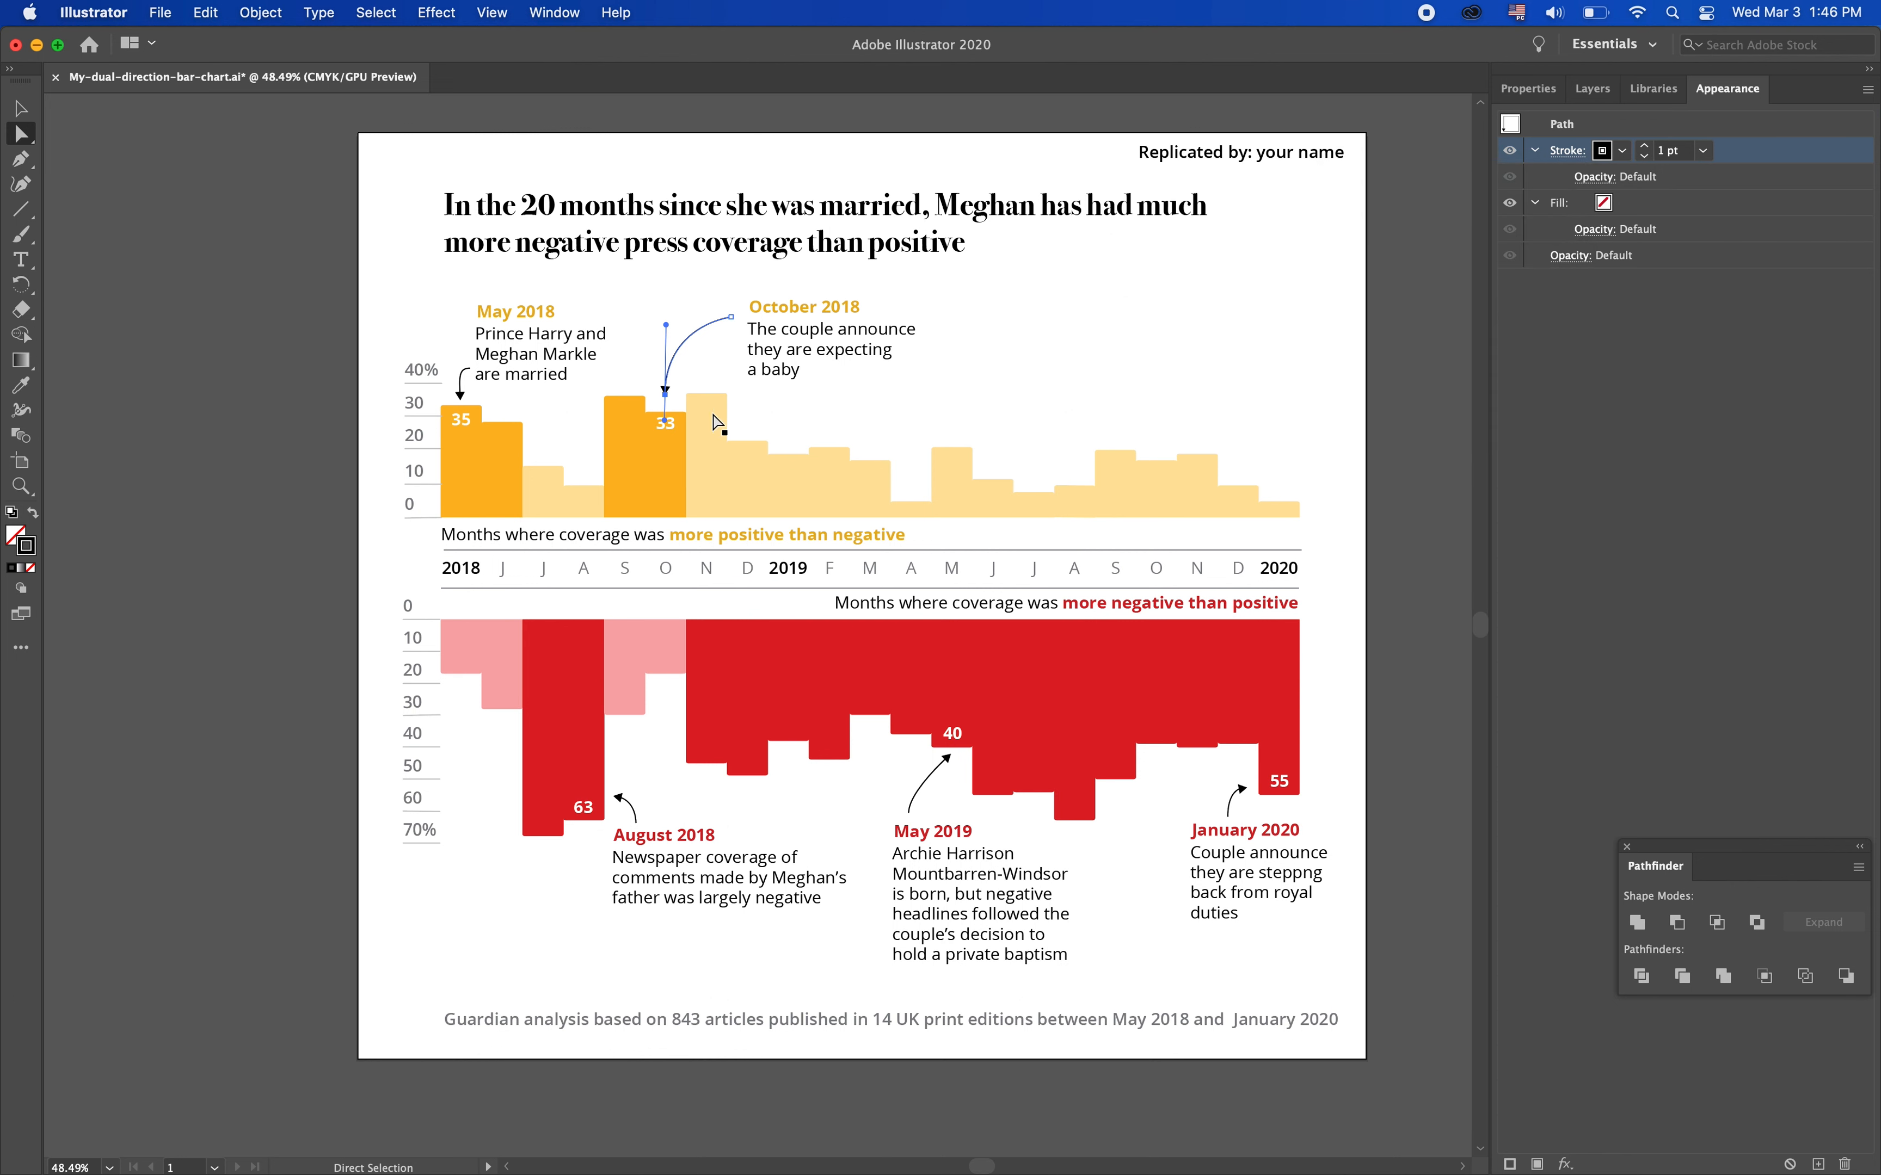
click(684, 315)
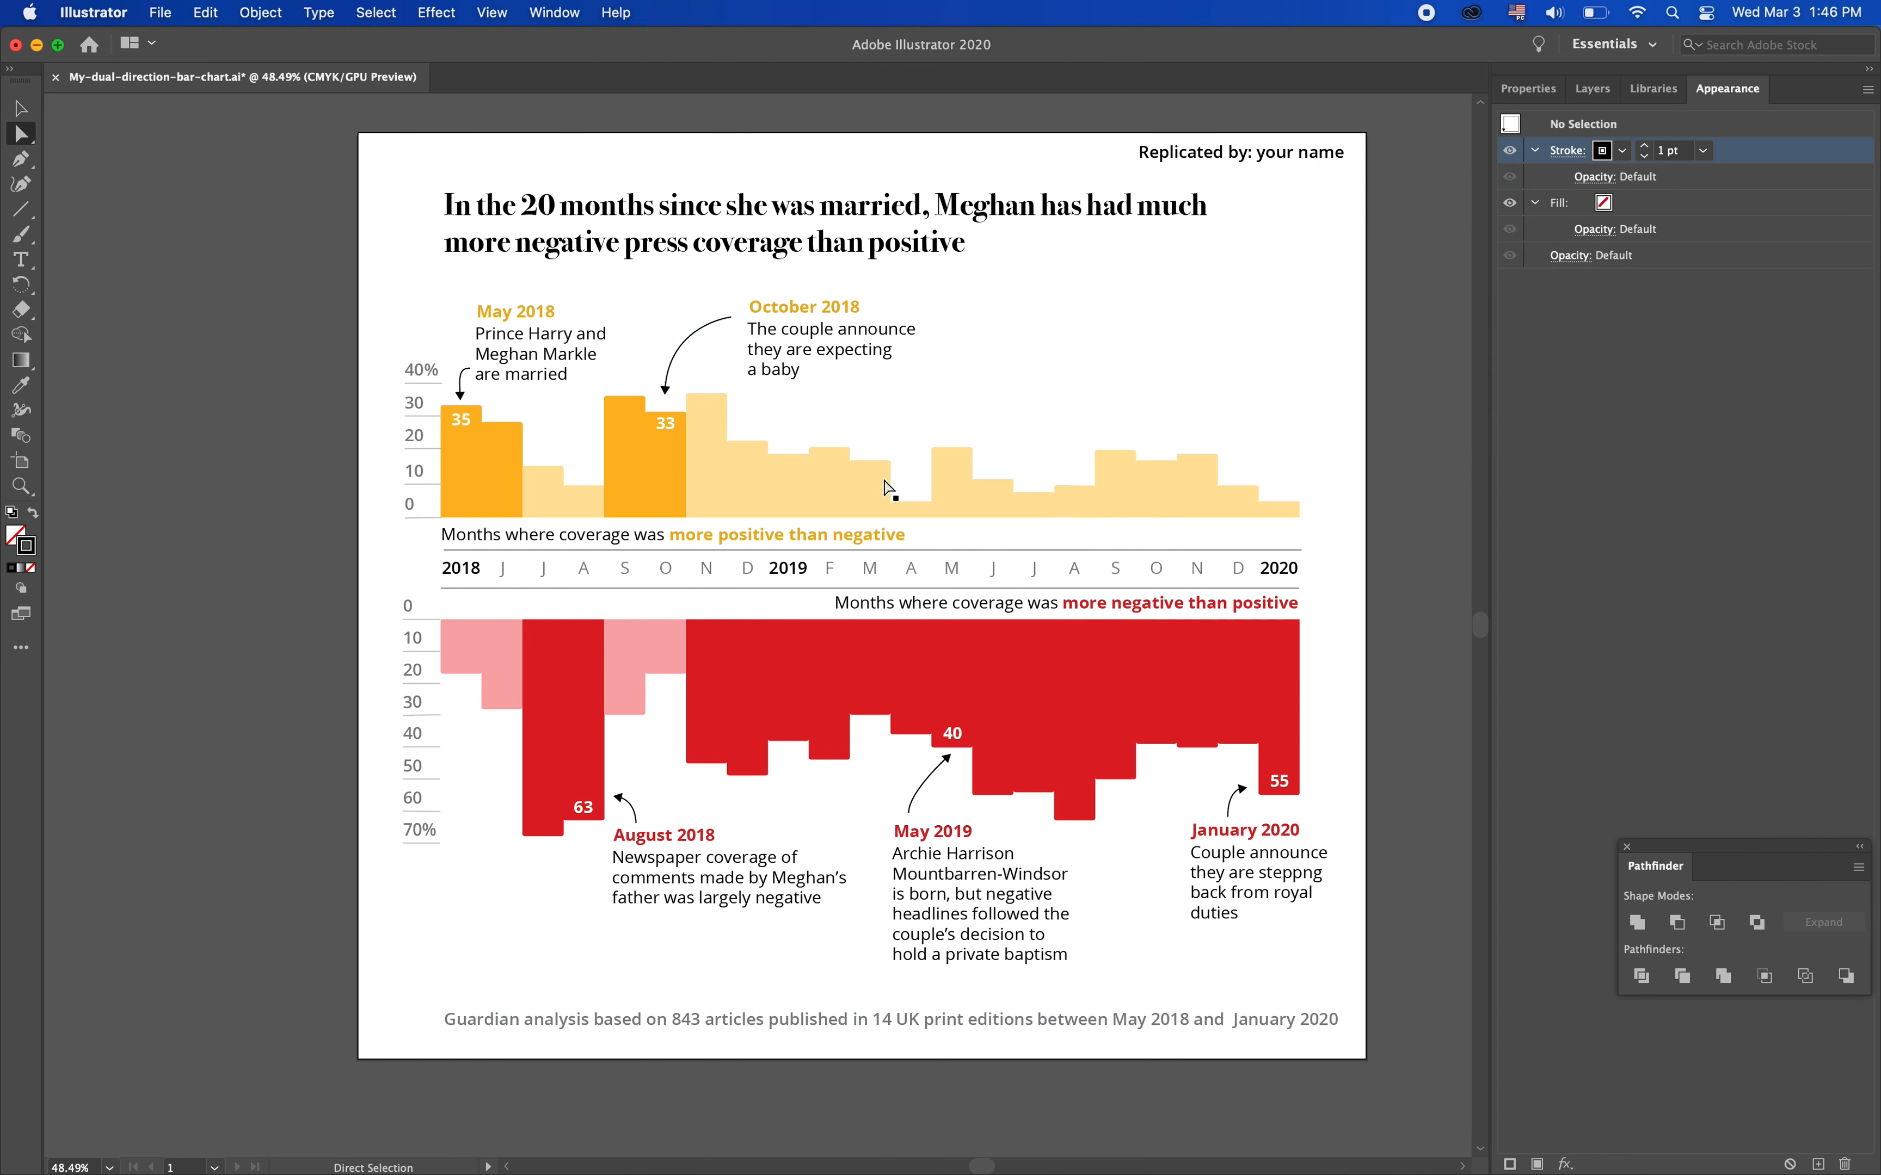